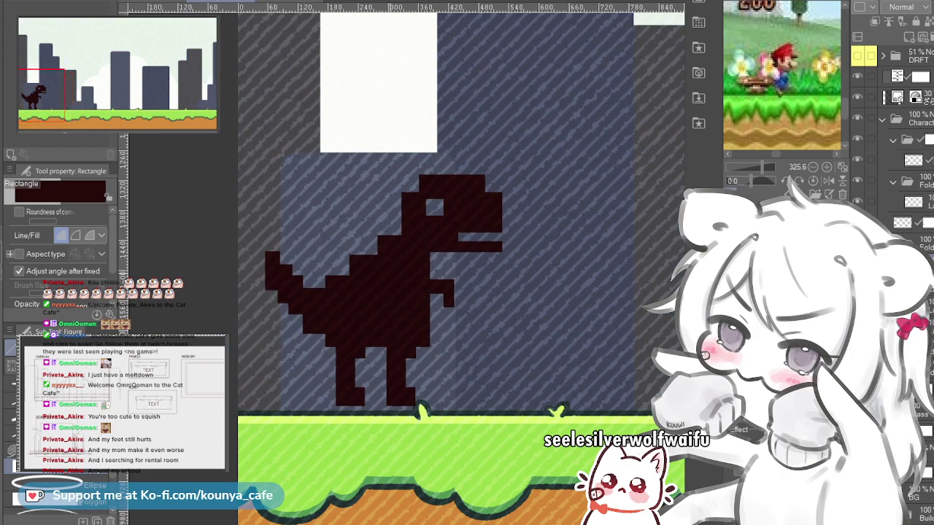
Step: Select the Character folder and collapse the open subfolders inside it
scroll(466, 234, up, 2)
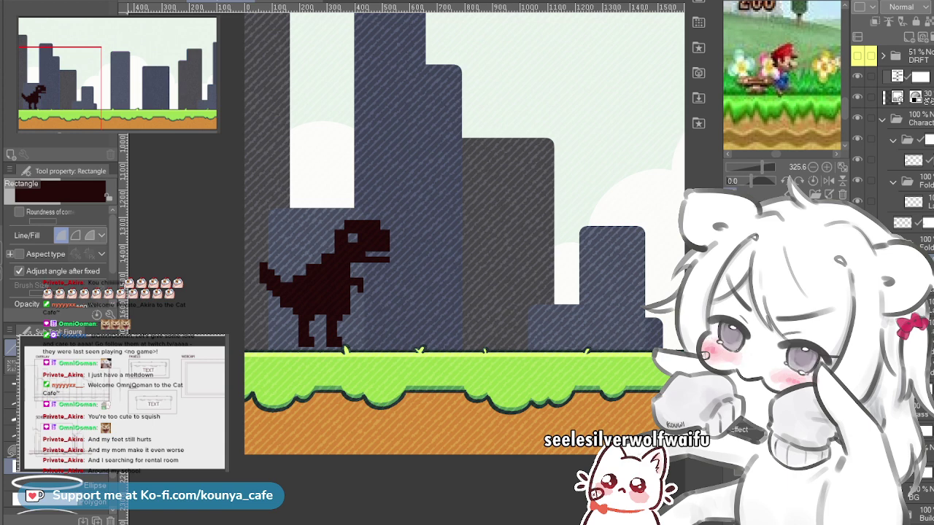
click(908, 118)
click(892, 140)
click(893, 160)
click(893, 202)
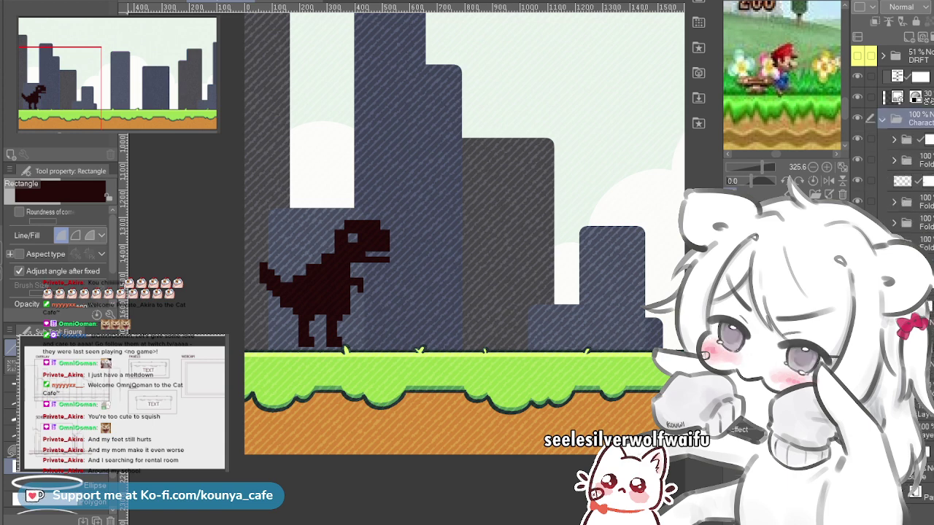
Step: Fill the dinosaur's eye opening with a white rectangle on a new layer beneath its body
key(ctrl+shift+n)
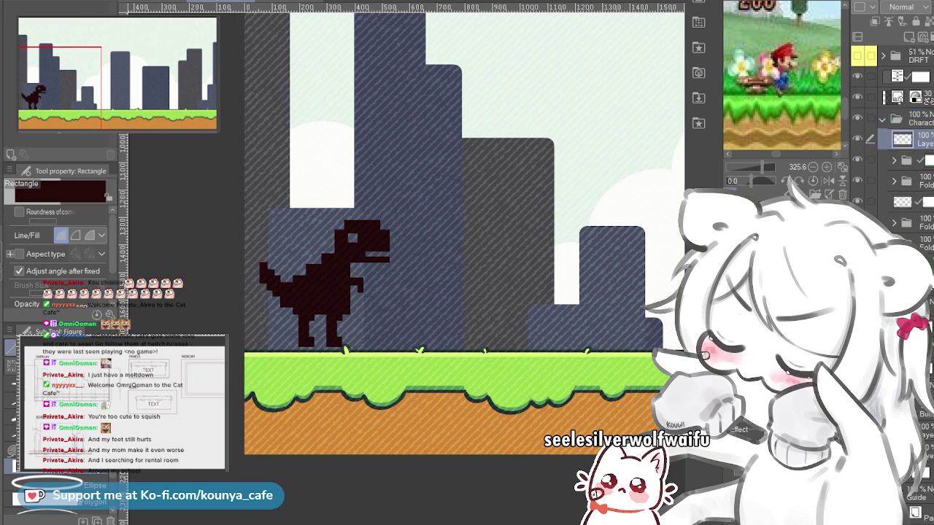
key(ctrl+z)
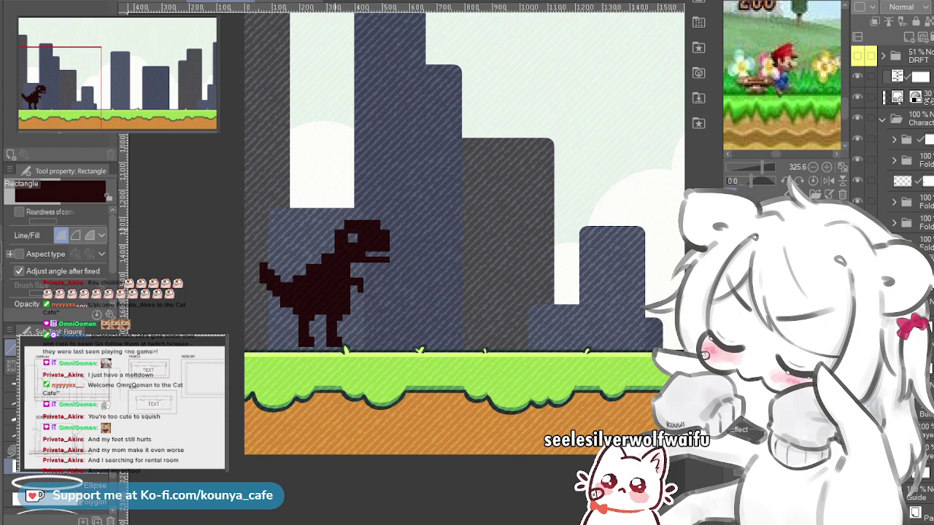
scroll(334, 229, up, 4)
drag(404, 269, 362, 259)
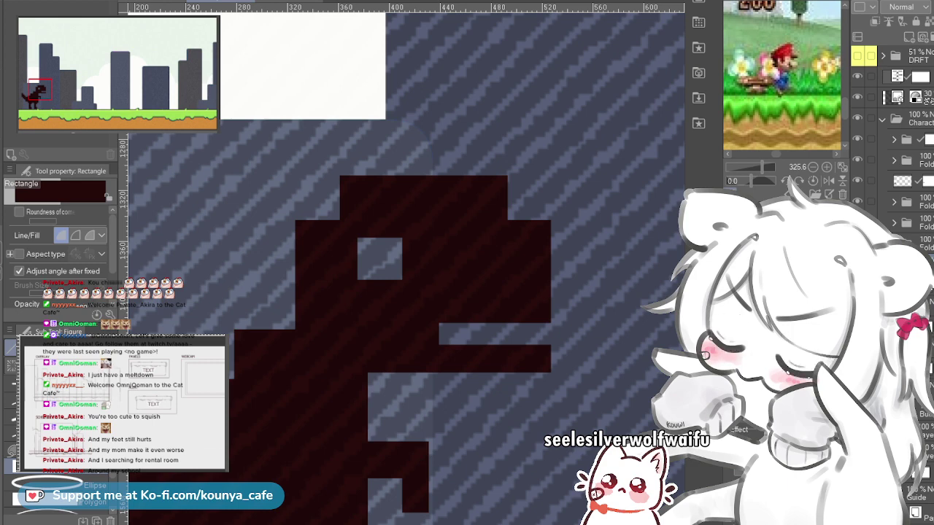
key(x)
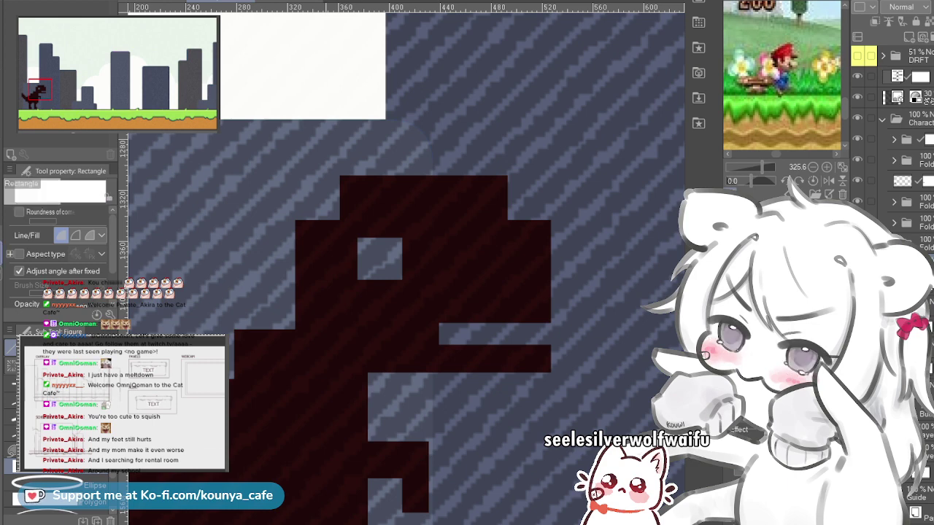
scroll(395, 238, up, 2)
drag(395, 237, 379, 219)
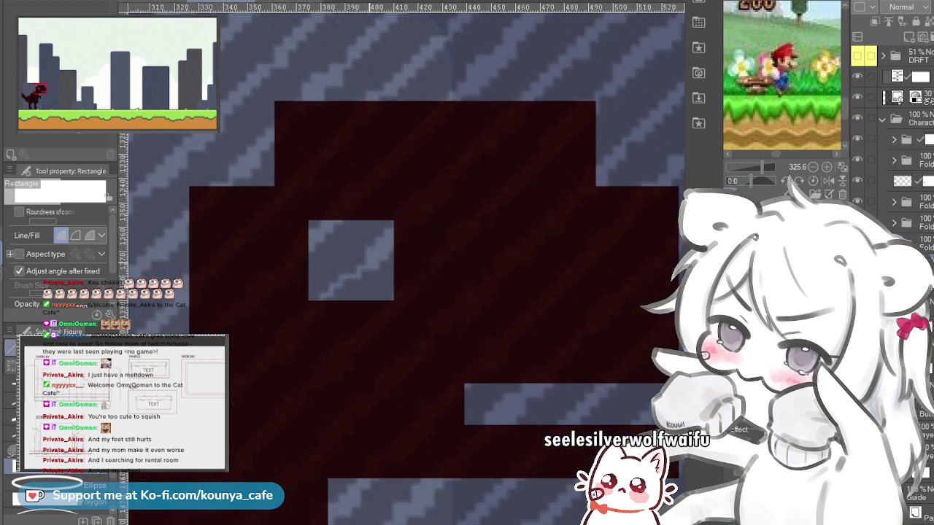
drag(348, 249, 375, 250)
drag(327, 207, 435, 320)
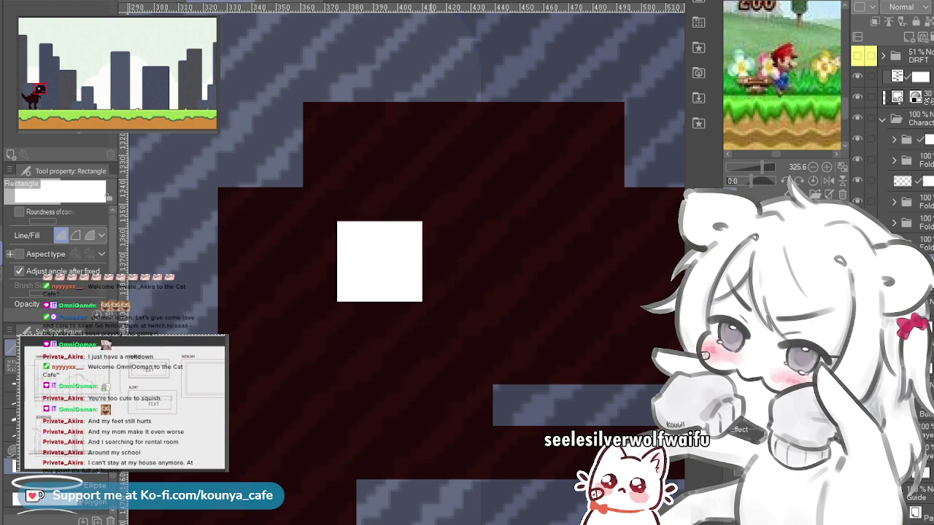
Step: Examine the dinosaur's white eye up close and against the surrounding city scene
scroll(415, 221, down, 5)
drag(416, 221, 402, 245)
scroll(398, 299, up, 4)
drag(398, 299, 403, 291)
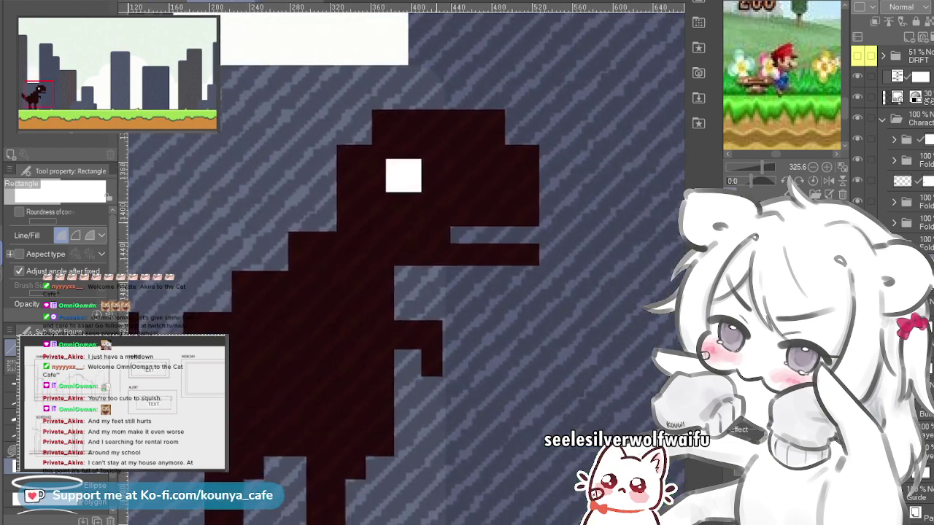
scroll(430, 241, down, 3)
scroll(452, 263, down, 1)
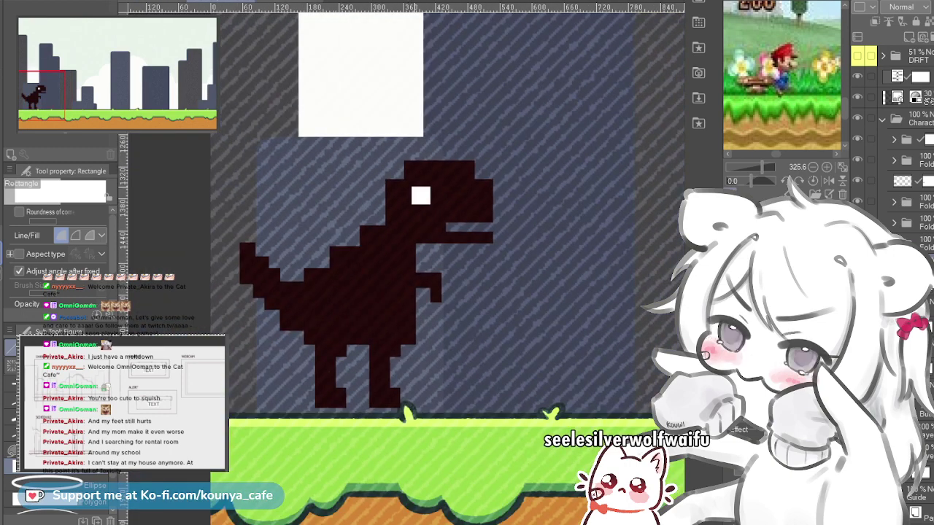
scroll(400, 244, down, 4)
drag(399, 243, 345, 321)
scroll(452, 262, up, 2)
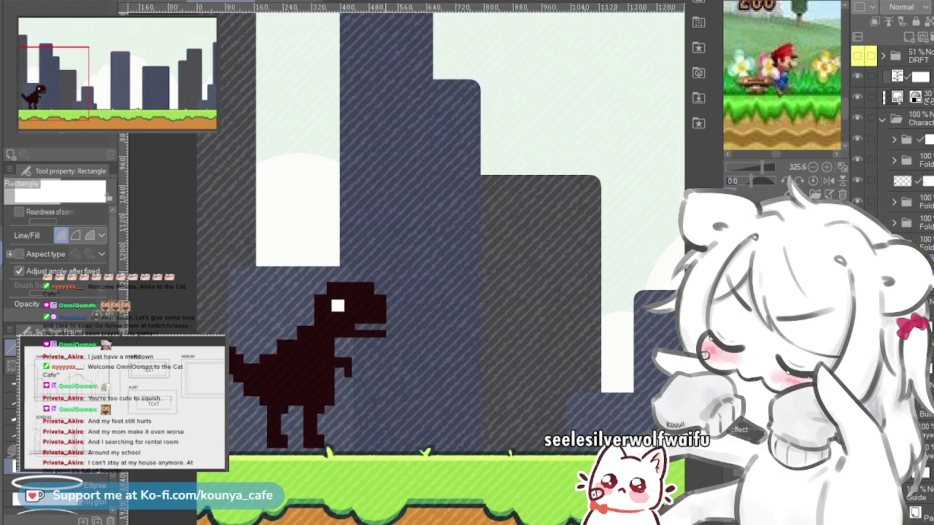
drag(394, 247, 431, 241)
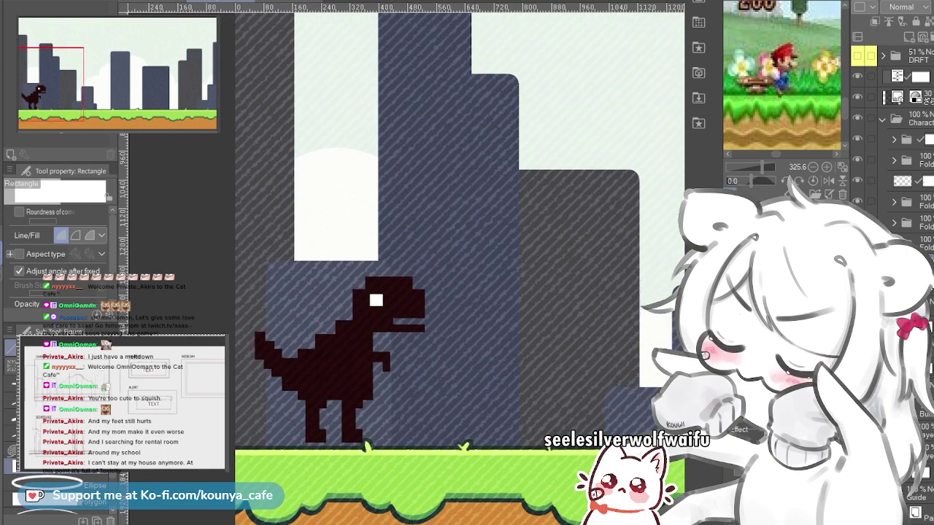
scroll(364, 412, up, 2)
drag(365, 412, 380, 395)
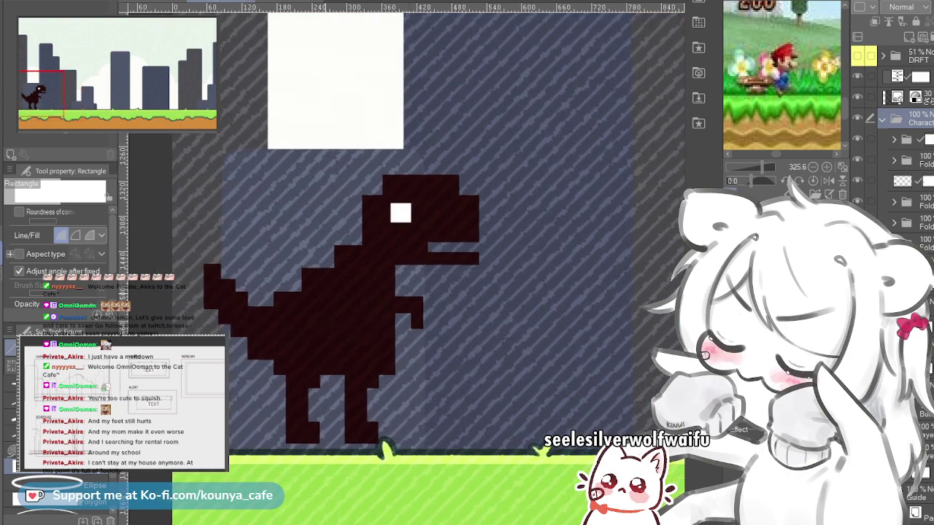
key(ctrl+t)
drag(385, 328, 490, 335)
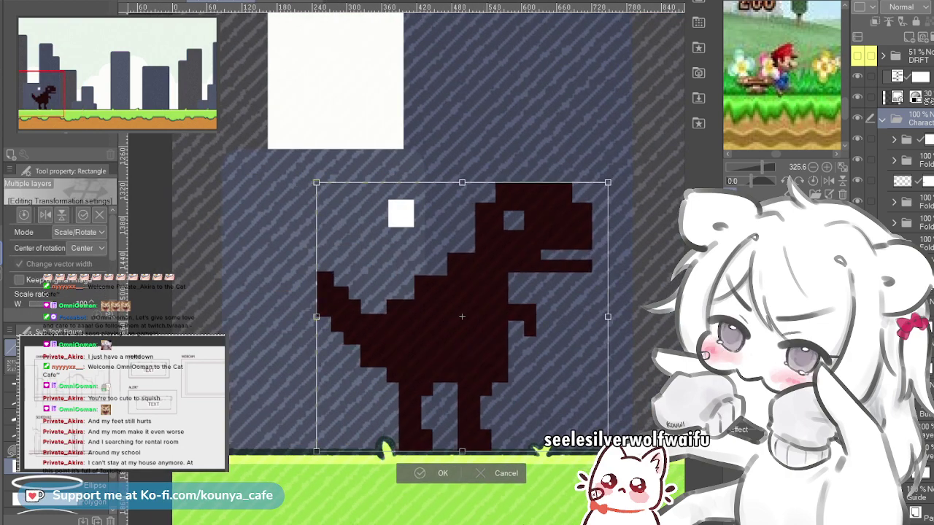
key(Escape)
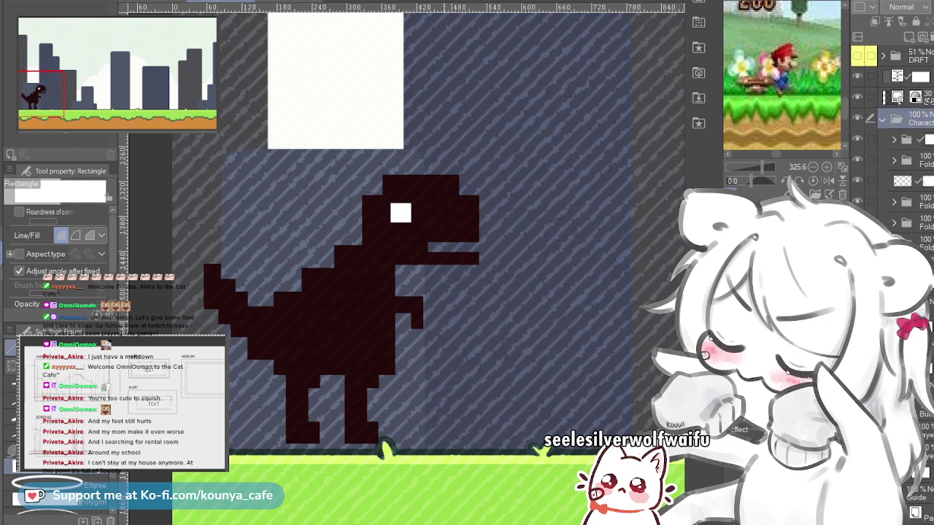
Step: Move the whole Character folder's artwork, including the white eye, to the right along the grass
key(ctrl+t)
drag(349, 308, 481, 316)
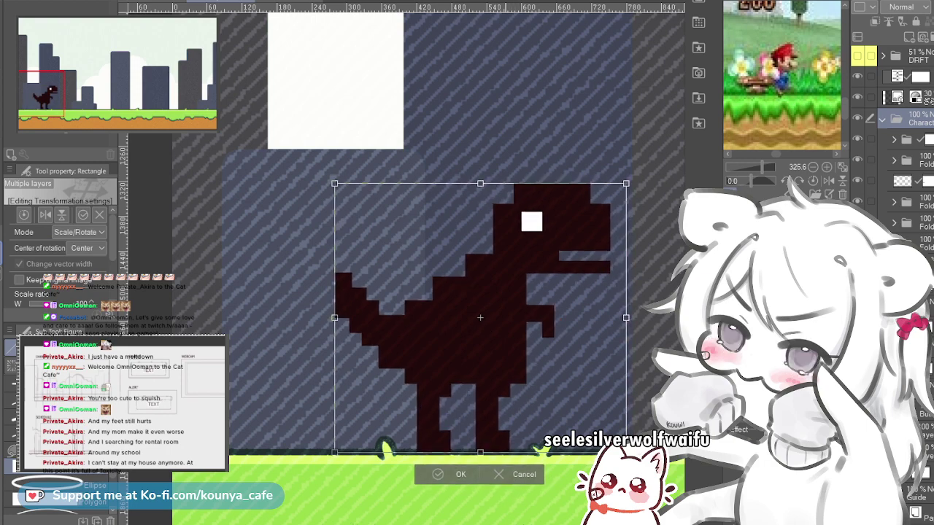
key(Return)
Step: Examine the dinosaur's new placement against the full background scene
scroll(390, 262, down, 8)
scroll(427, 260, up, 3)
scroll(683, 135, up, 2)
scroll(434, 274, up, 1)
drag(434, 275, 391, 304)
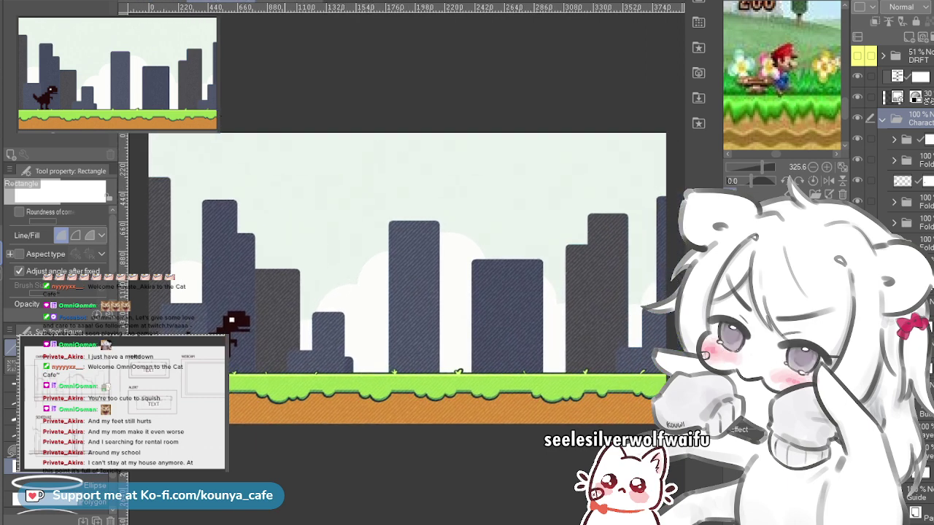
drag(391, 303, 410, 307)
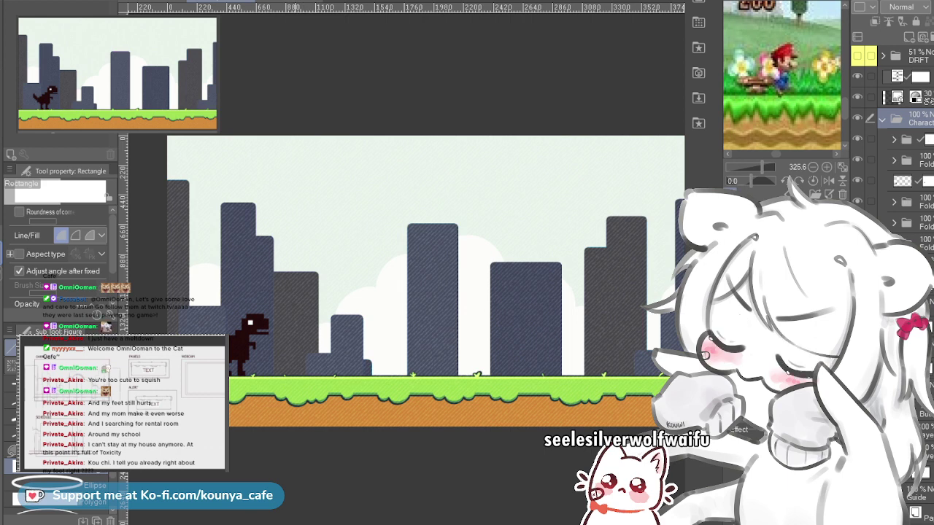
scroll(206, 347, up, 5)
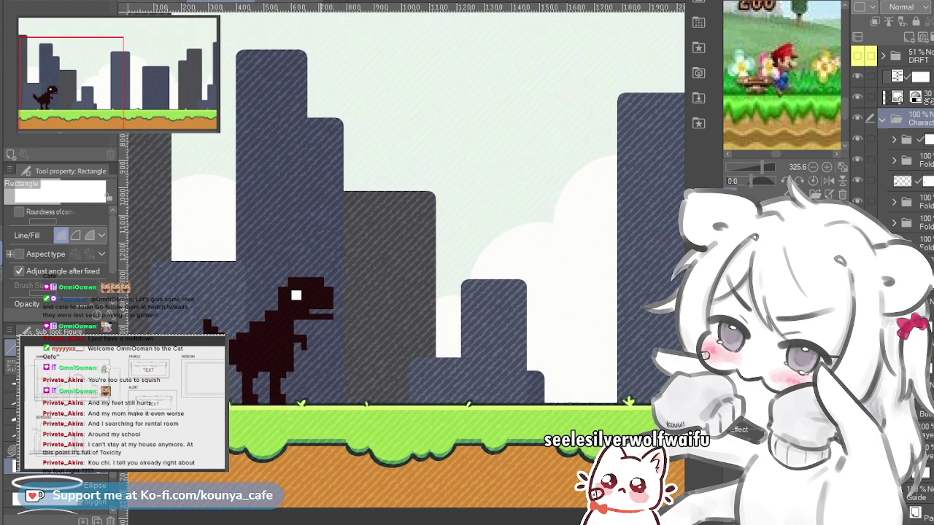
drag(401, 292, 450, 290)
scroll(197, 340, up, 2)
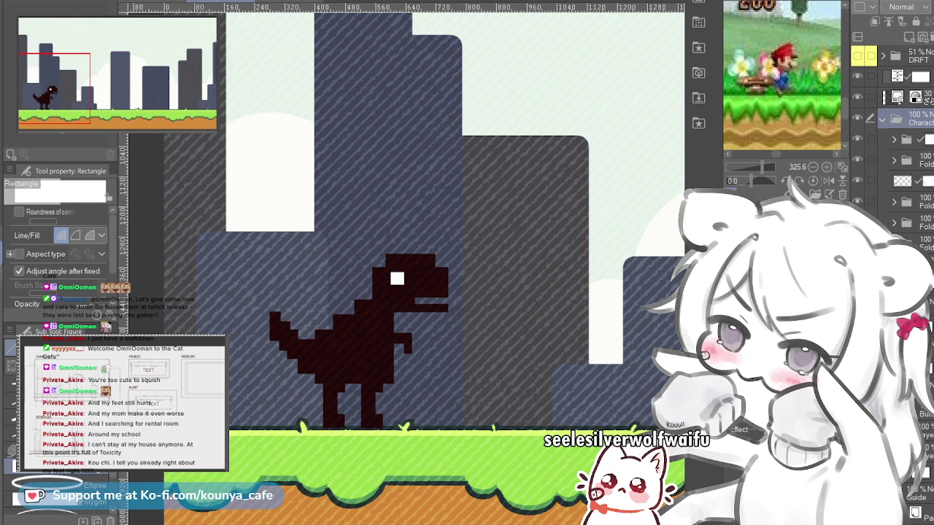
Step: Collapse the Character folder in the layer list
click(881, 118)
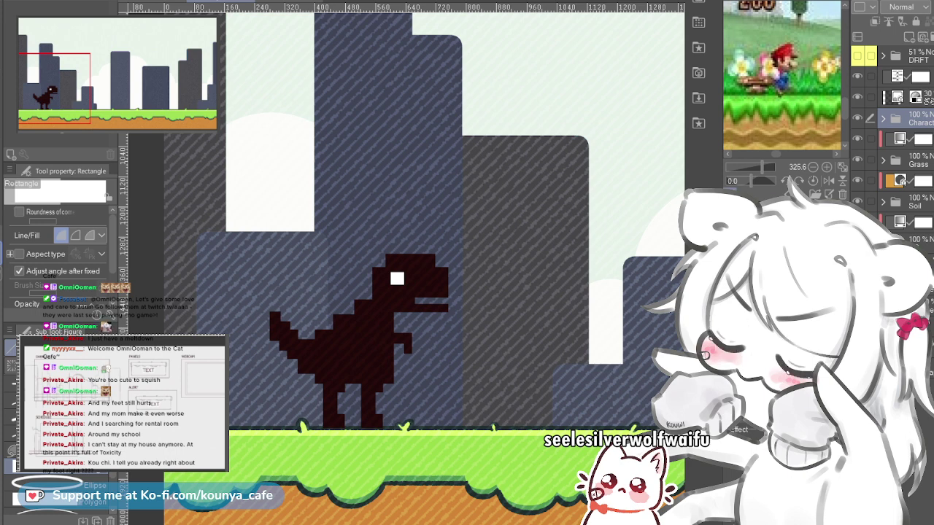
click(882, 119)
click(882, 118)
drag(403, 249, 385, 266)
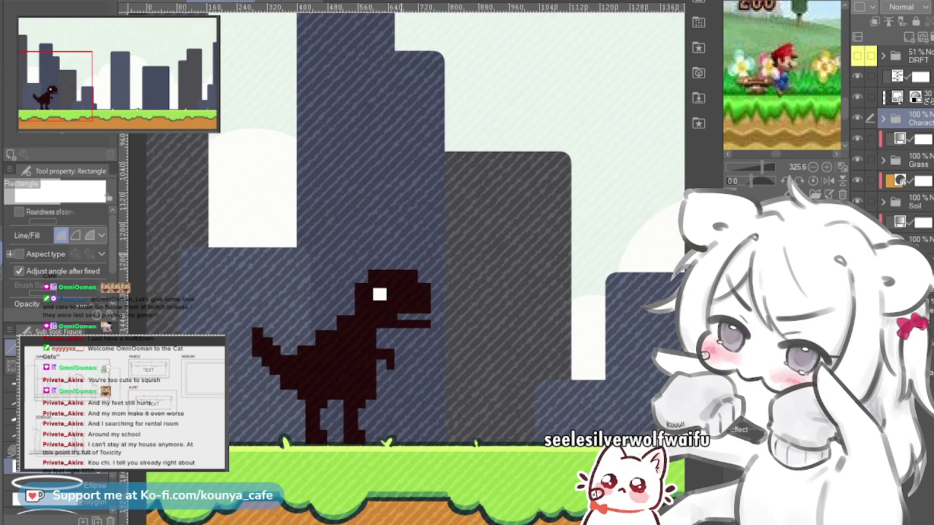
Step: Select the dinosaur's arm layer and shift the arm slightly to the right, away from the body
scroll(398, 256, down, 3)
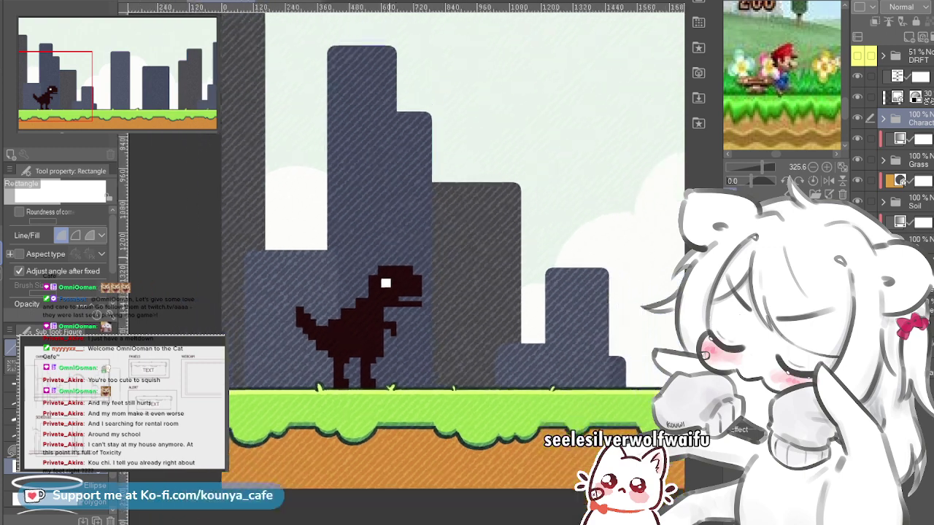
scroll(372, 300, up, 5)
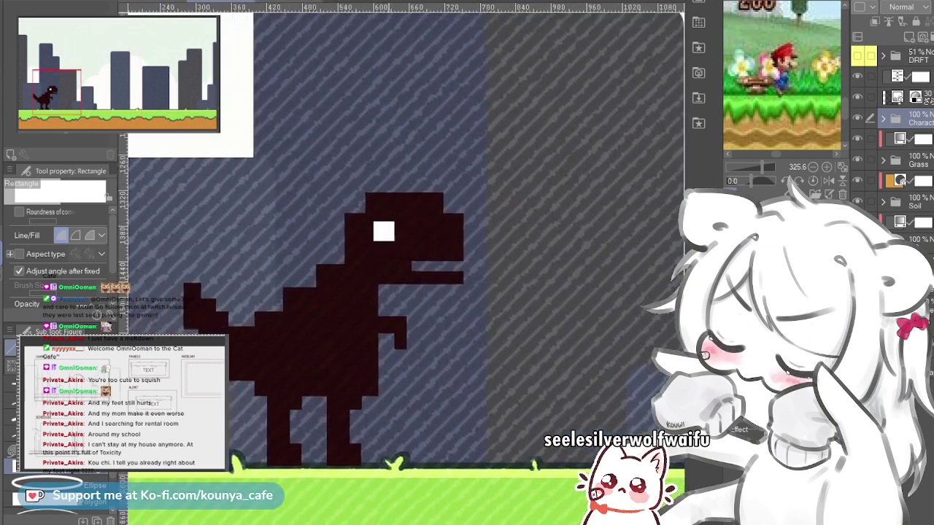
drag(372, 300, 410, 312)
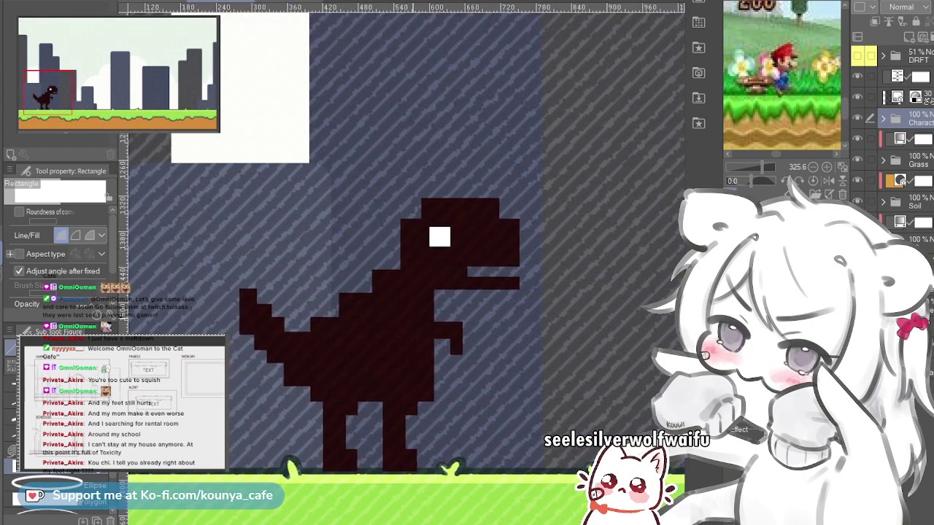
ctrl+shift+click(411, 312)
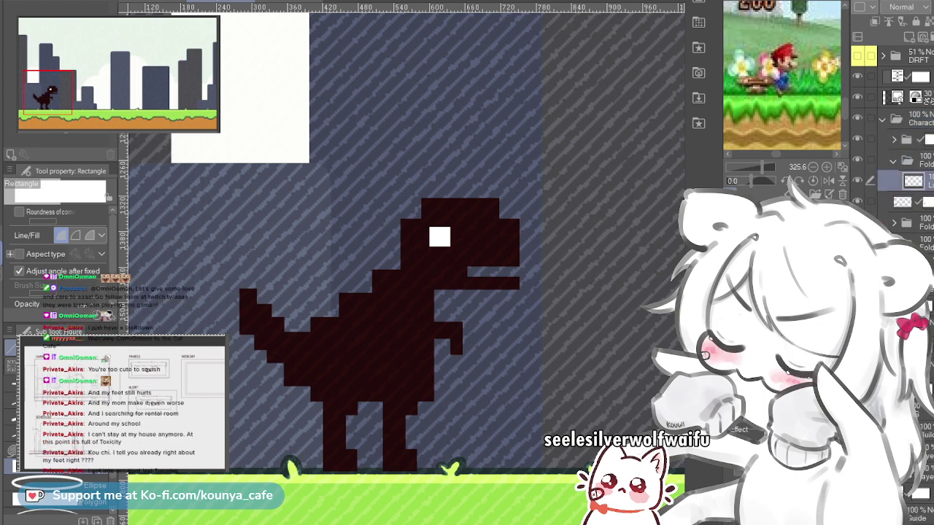
key(ctrl+t)
scroll(490, 356, up, 2)
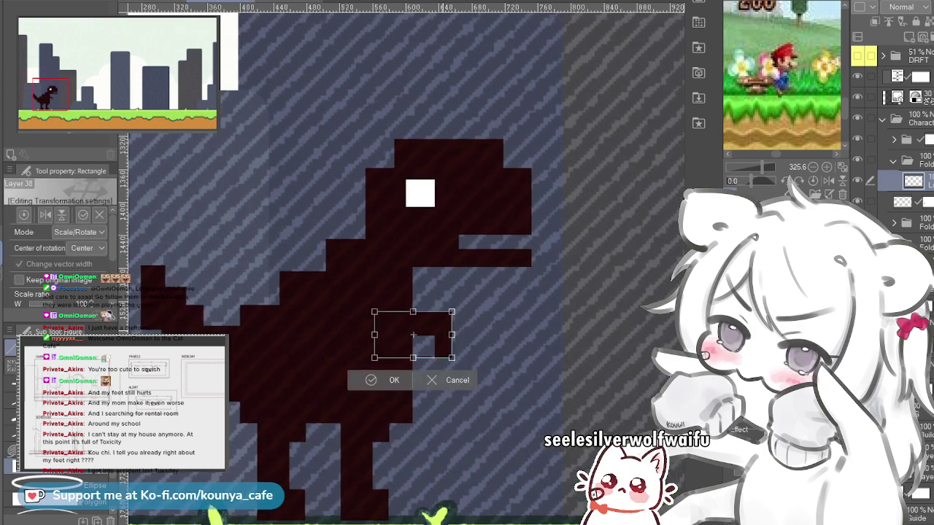
key(Right)
key(Right)
key(Right)
key(Right)
key(Right)
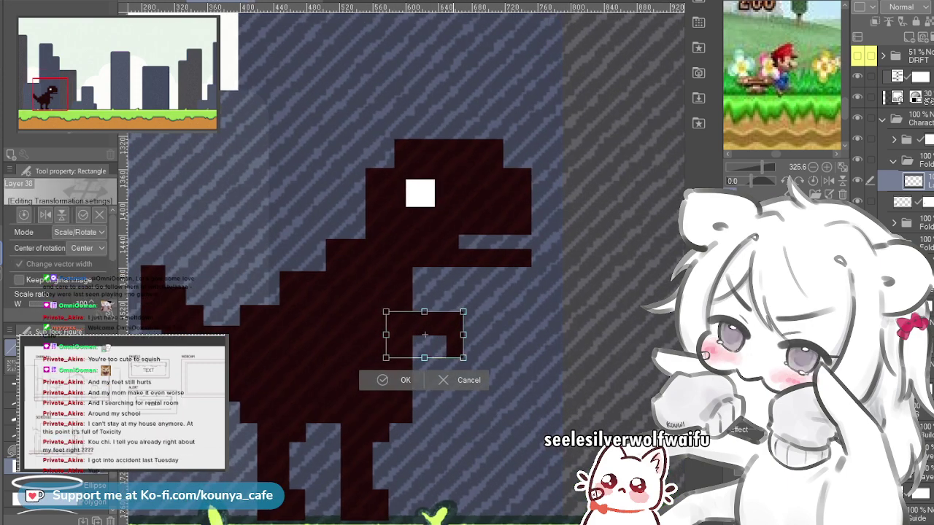
key(Return)
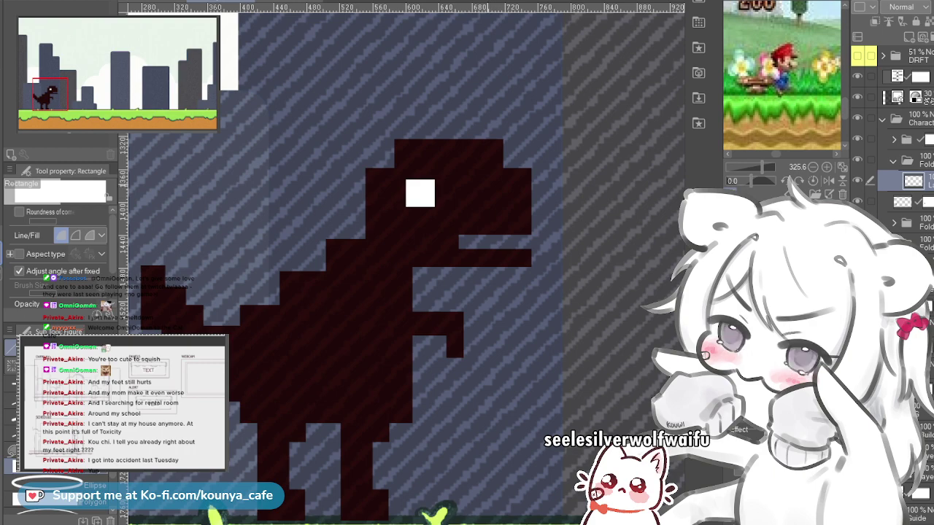
Step: Expand the first subfolder of the Character folder and select the artwork layer inside it
scroll(481, 178, up, 3)
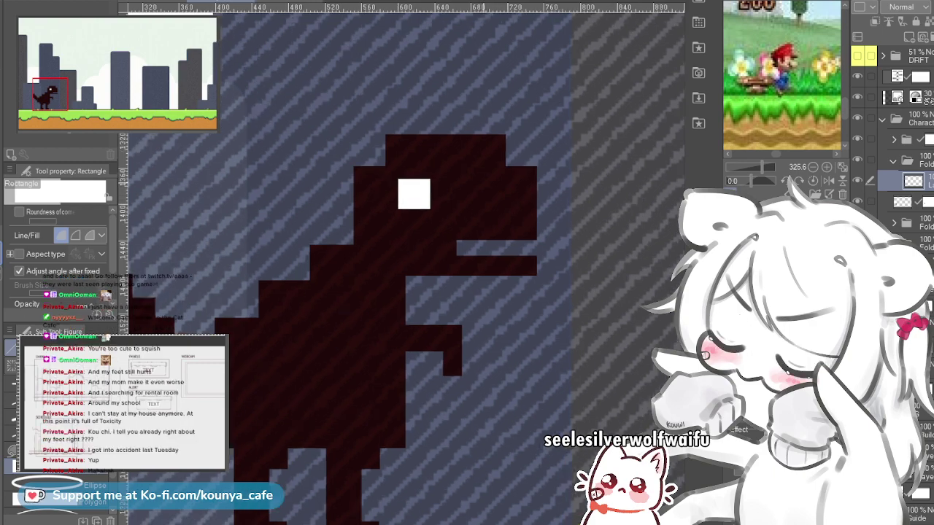
click(911, 159)
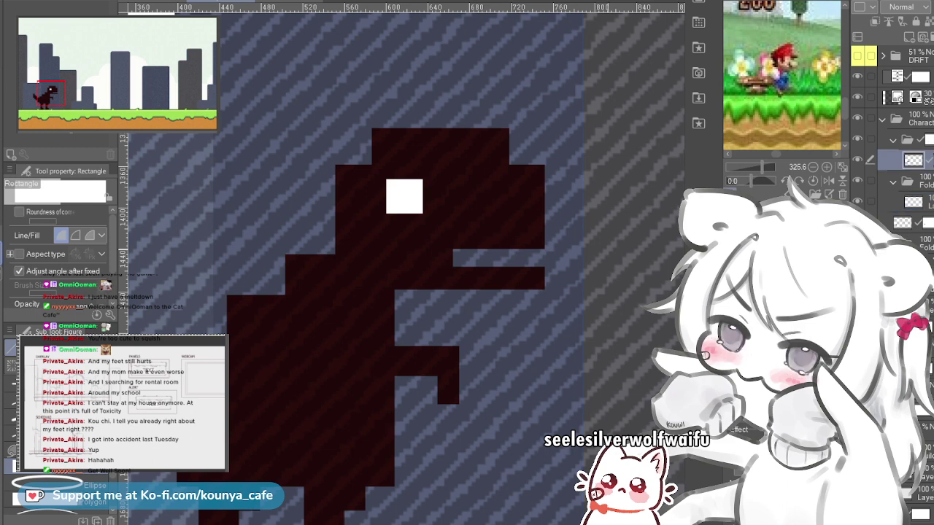
drag(406, 263, 415, 282)
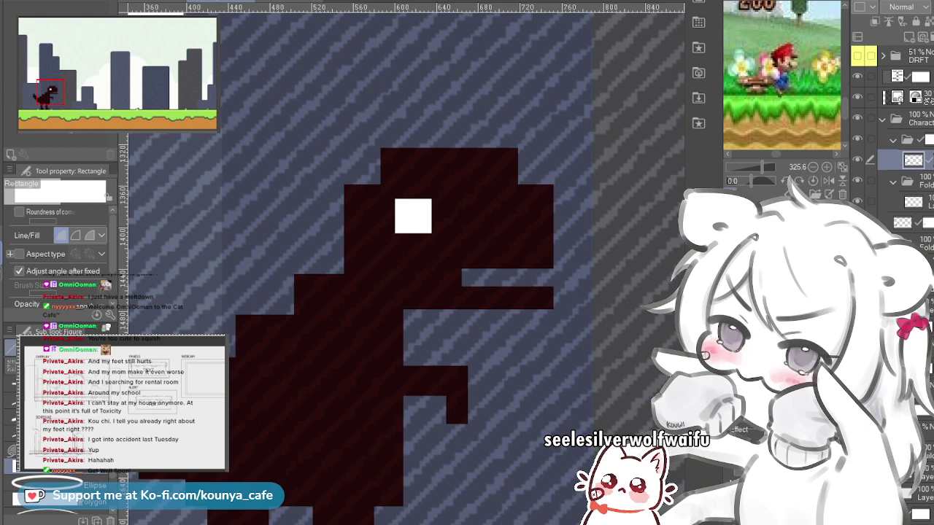
key(ctrl+z)
key(ctrl+y)
click(912, 139)
click(911, 159)
click(857, 159)
key(ctrl+y)
Step: Add a new layer above the selected artwork layer and switch the drawing color back to dark brown
key(ctrl+shift+n)
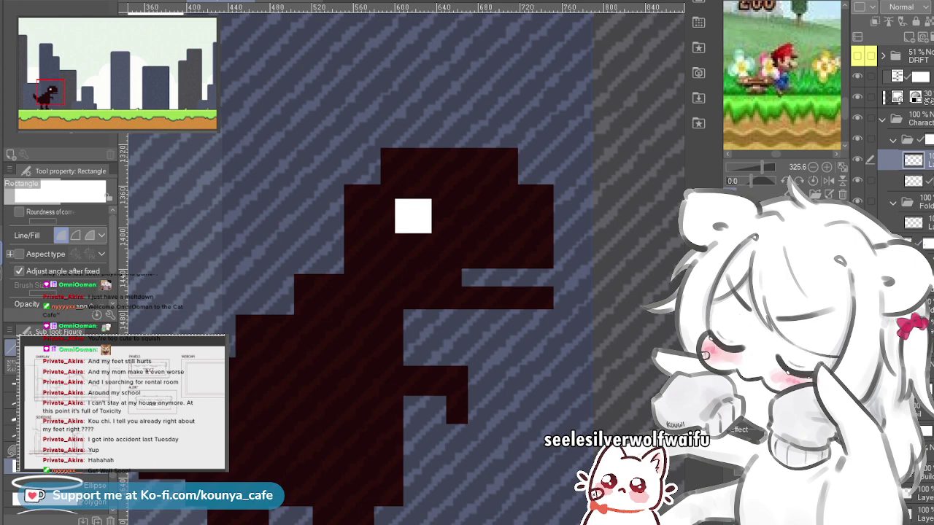
key(ctrl+z)
key(ctrl+y)
key(ctrl+y)
key(ctrl+z)
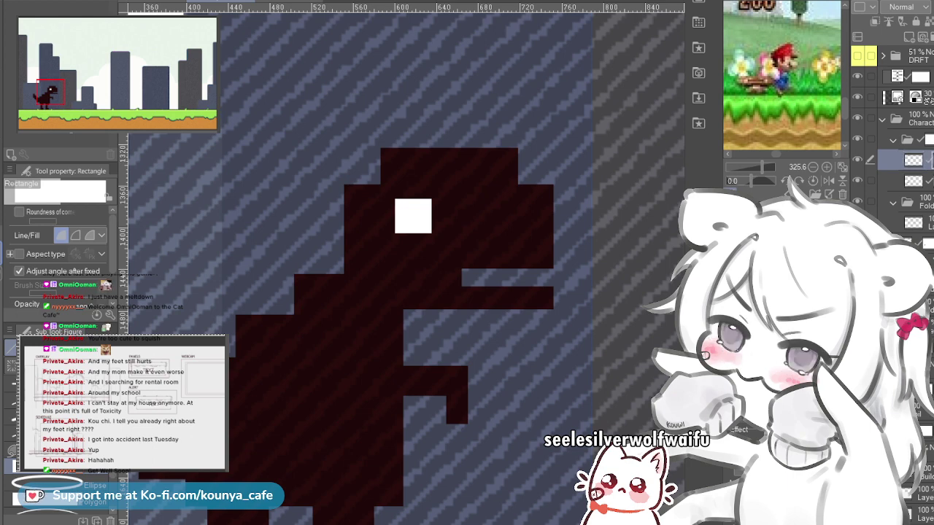
key(x)
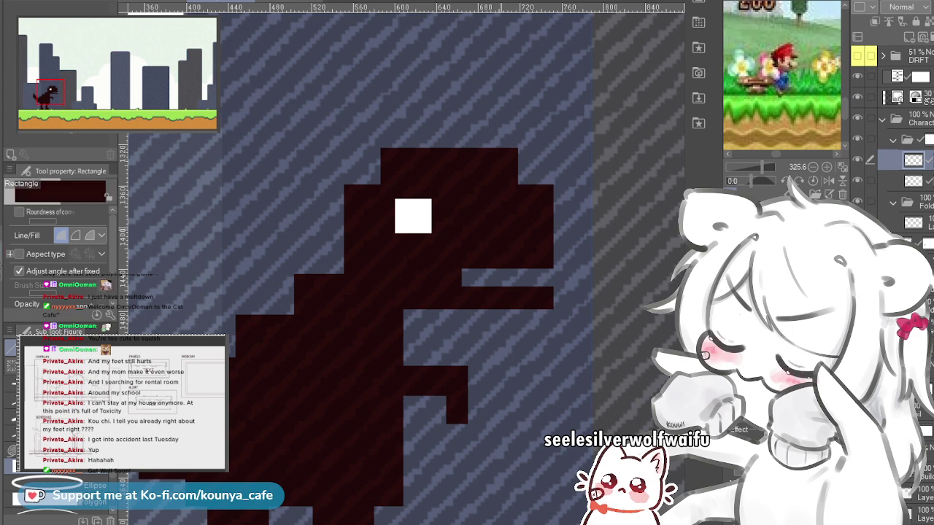
Step: Draw a filled dark brown rectangle over the dinosaur's head on the new layer, spanning from the head's top edge across its full width
scroll(483, 219, up, 2)
drag(484, 219, 452, 222)
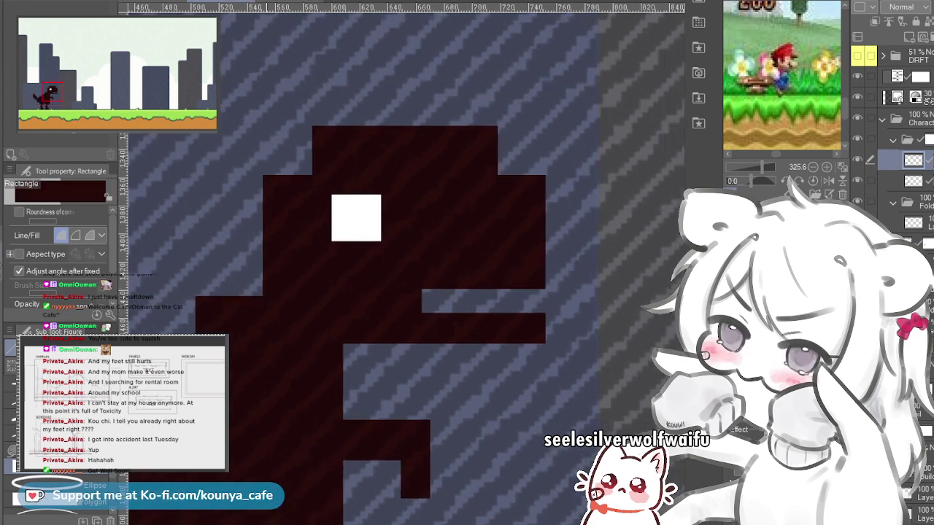
scroll(299, 141, up, 1)
drag(299, 142, 289, 158)
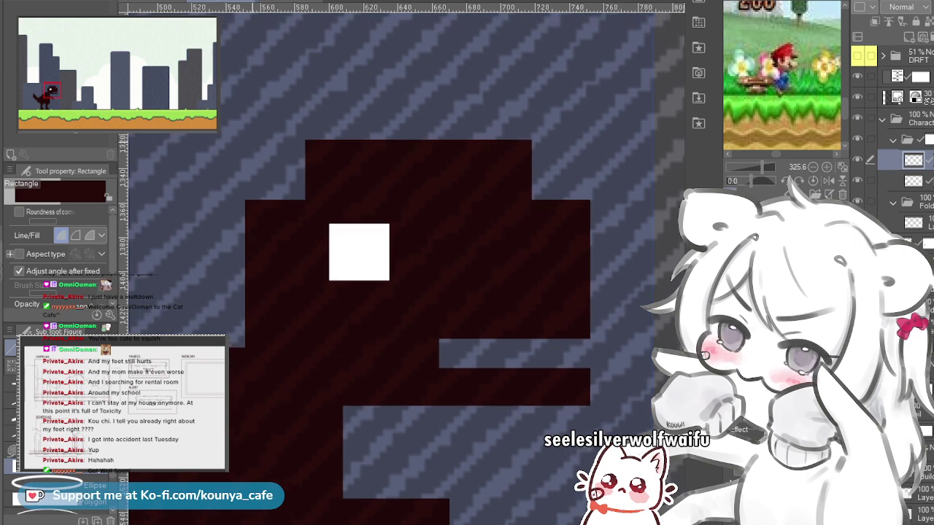
drag(236, 135, 500, 348)
drag(369, 241, 411, 267)
drag(412, 270, 410, 269)
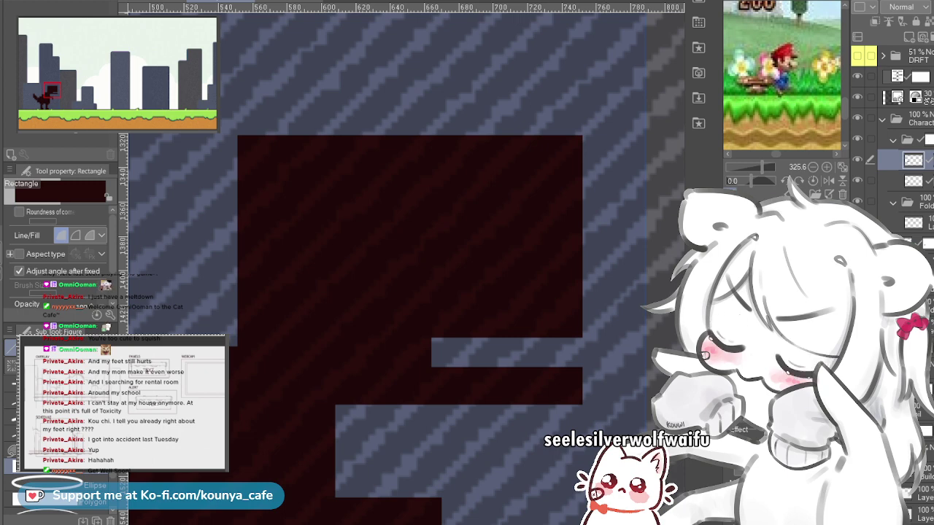
Step: Check the new rectangle layer against the original head layer and make the new layer semi-transparent
click(921, 181)
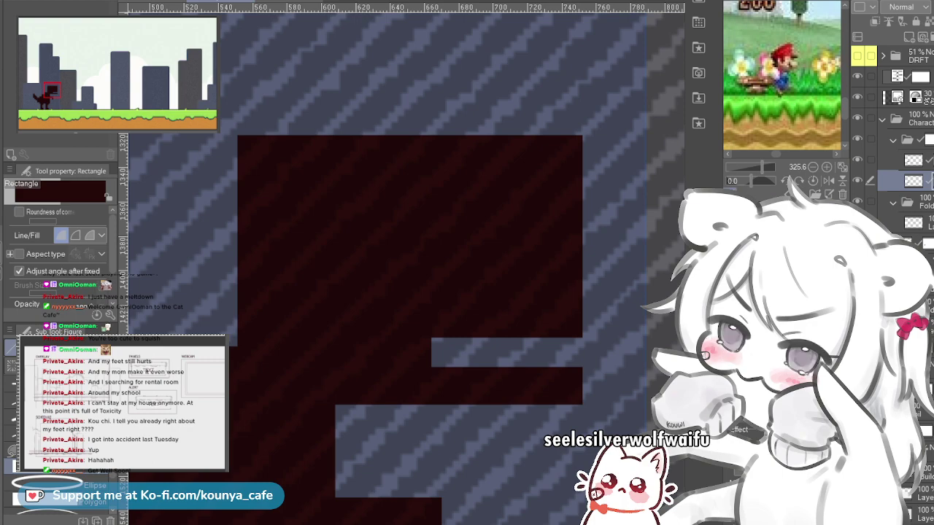
scroll(481, 260, down, 5)
scroll(486, 277, up, 3)
scroll(407, 269, up, 1)
click(857, 160)
click(856, 160)
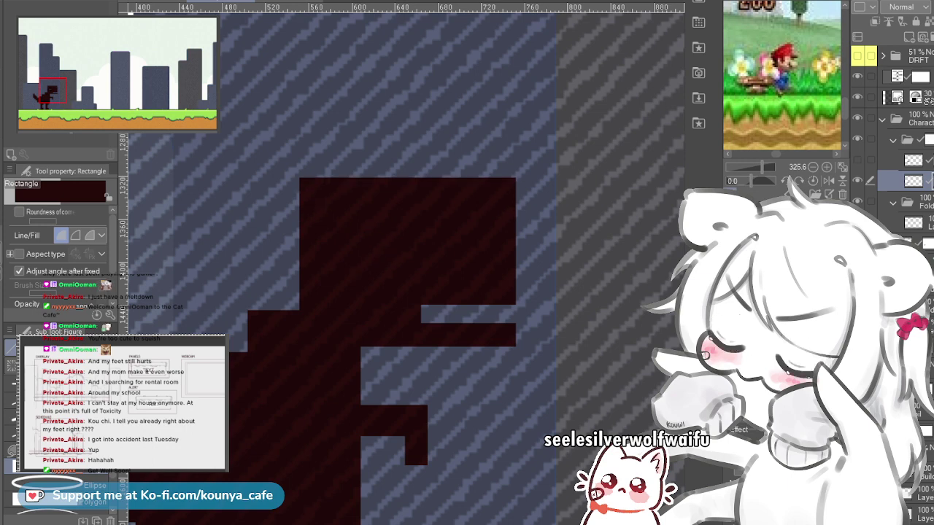
key(ctrl+z)
key(ctrl+y)
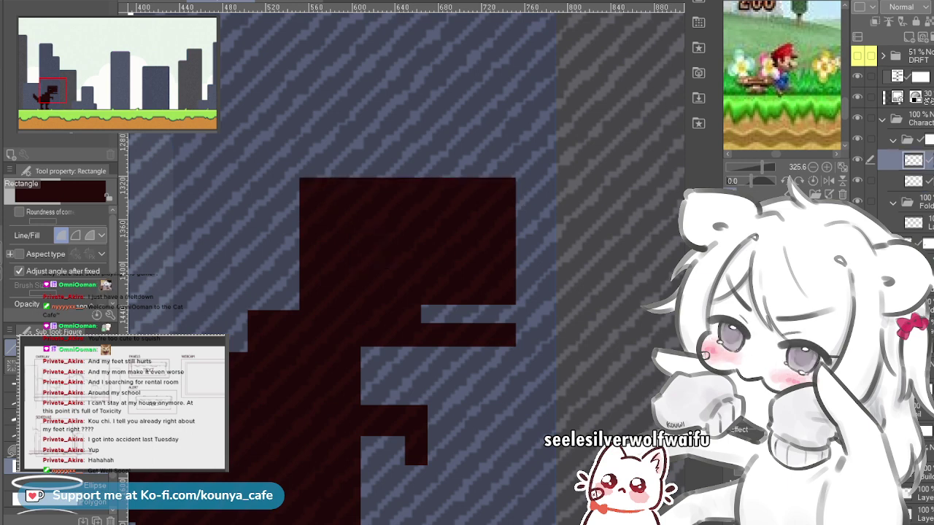
key(ctrl+z)
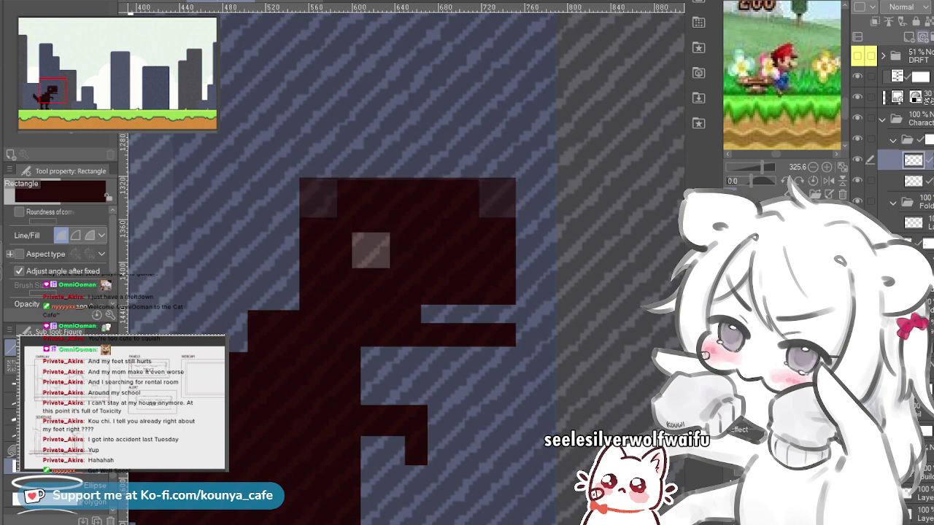
Step: Switch to the transparent drawing color and erase the new layer's strip above the head's wider part and the area around the eye
key(ctrl+plus)
drag(405, 290, 422, 296)
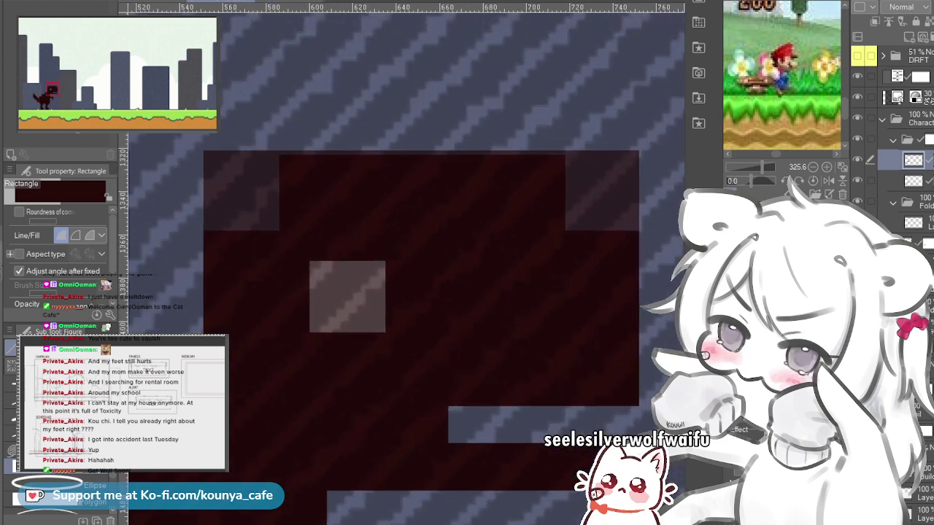
key(alt+bracketright)
key(alt+bracketleft)
key(x)
key(c)
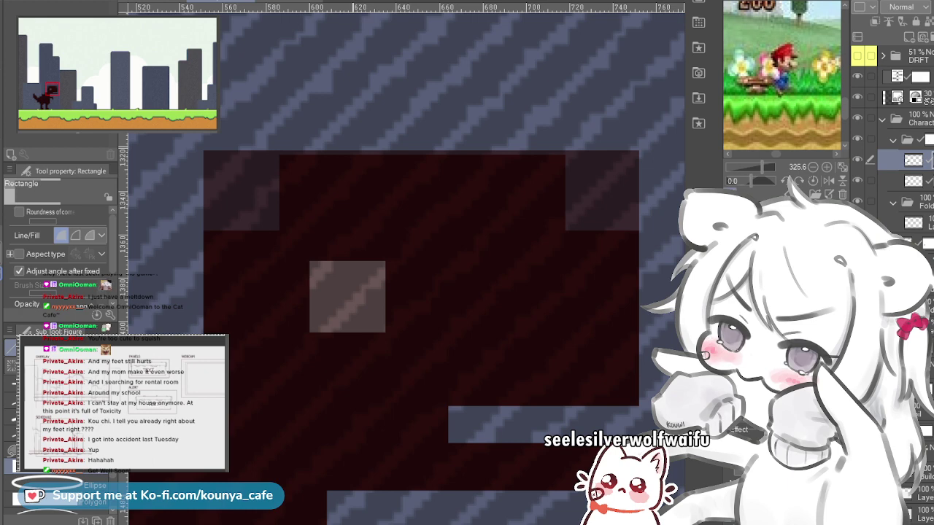
scroll(357, 150, down, 1)
drag(357, 150, 355, 176)
mouse_move(217, 151)
mouse_down()
mouse_move(287, 187)
mouse_move(573, 234)
mouse_move(590, 221)
mouse_move(590, 229)
mouse_up()
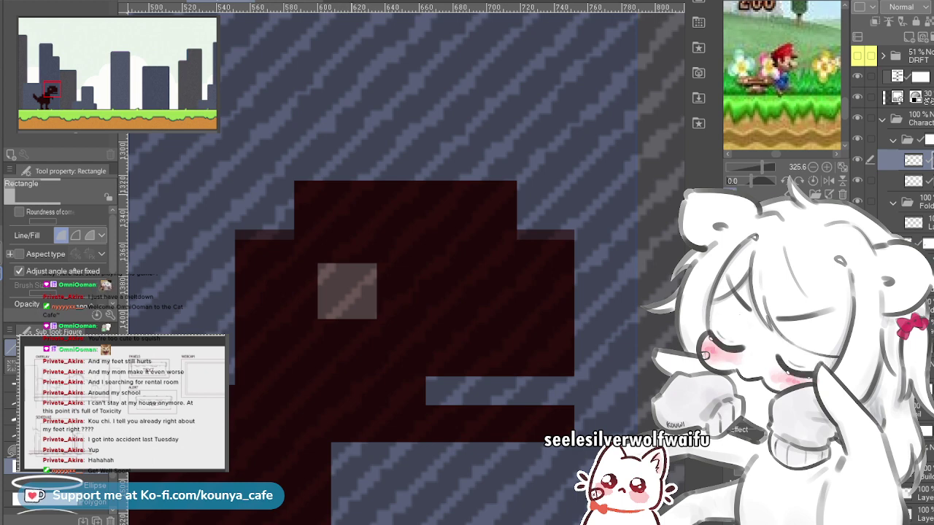
Step: Compare the semi-transparent head shape with the original by hiding and restoring the original head layer
click(913, 159)
click(913, 180)
key(ctrl+z)
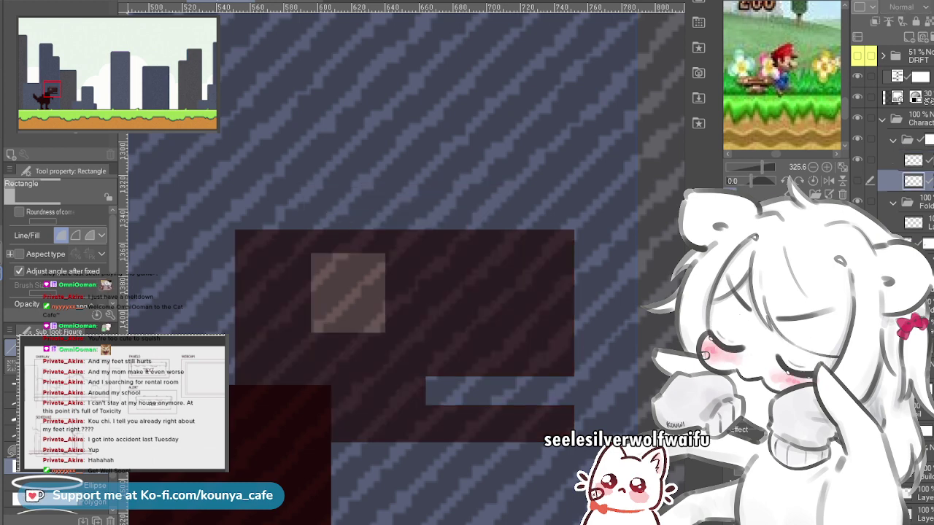
click(912, 159)
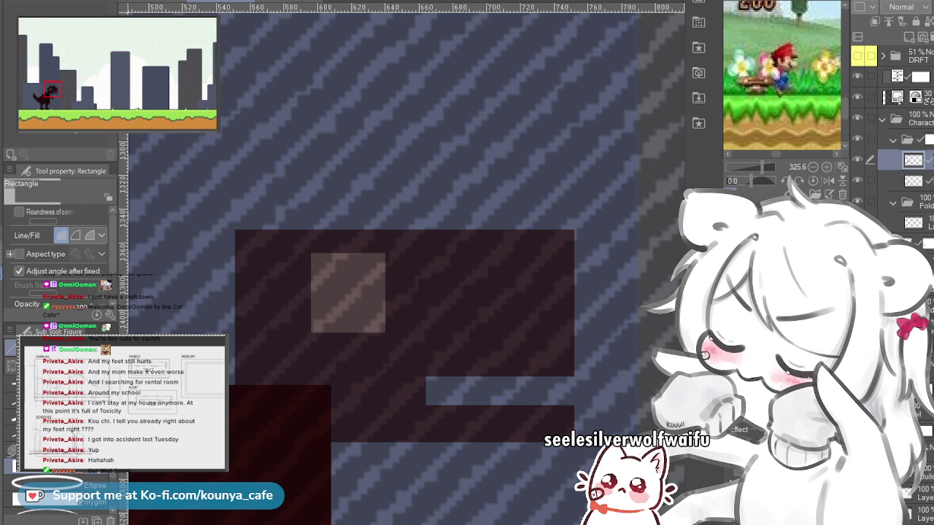
key(ctrl+z)
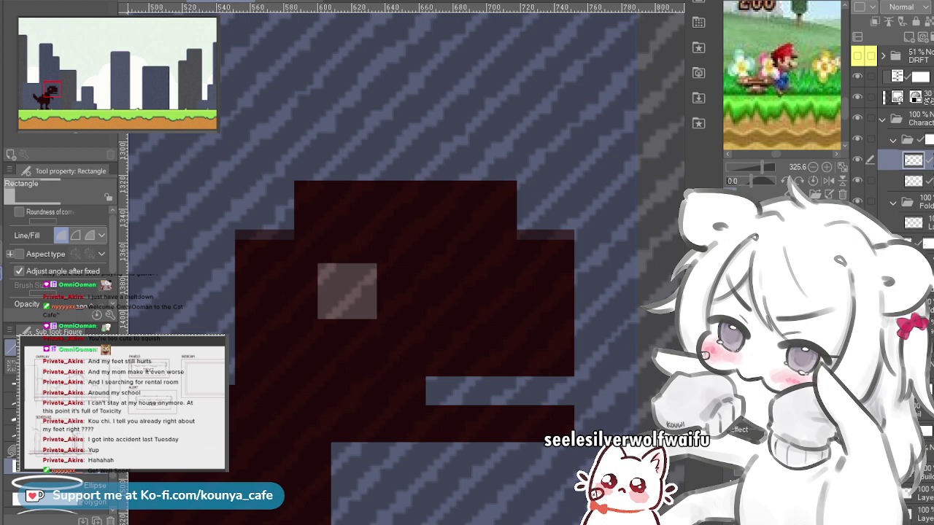
key(ctrl+z)
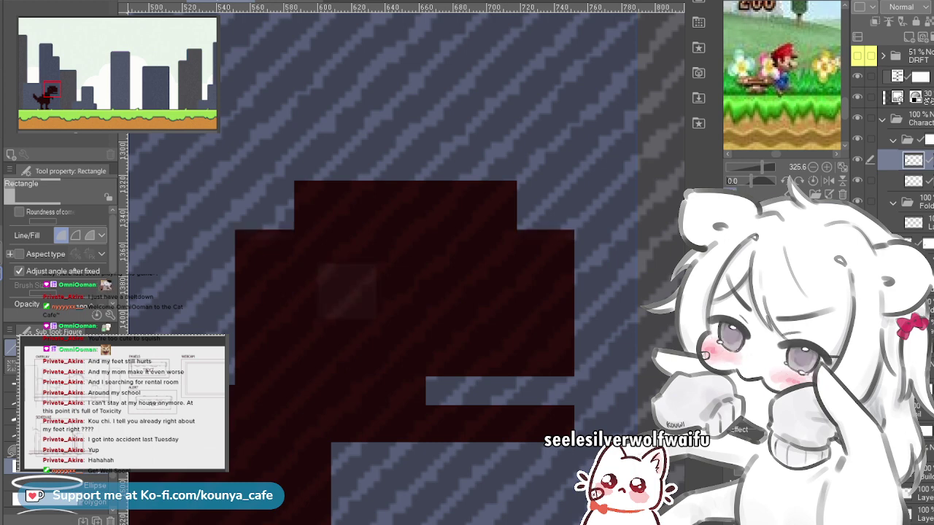
key(ctrl+y)
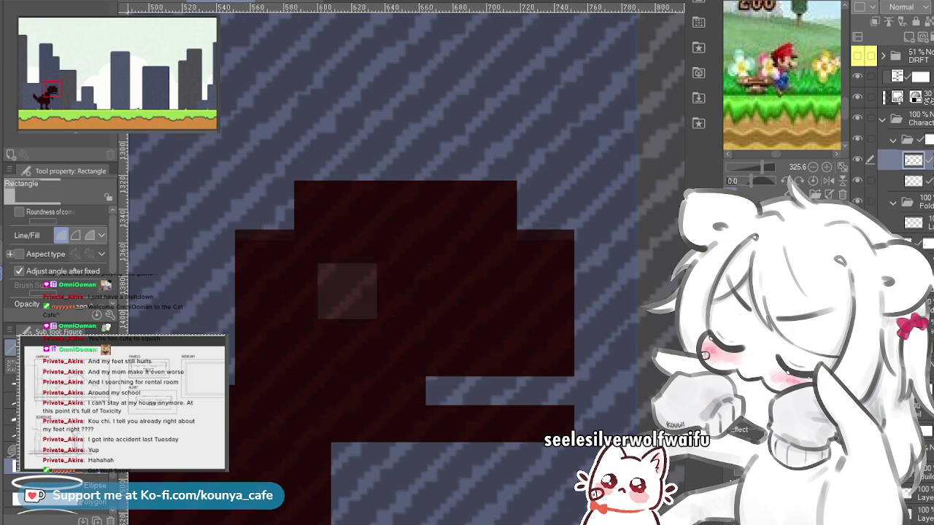
key(ctrl+z)
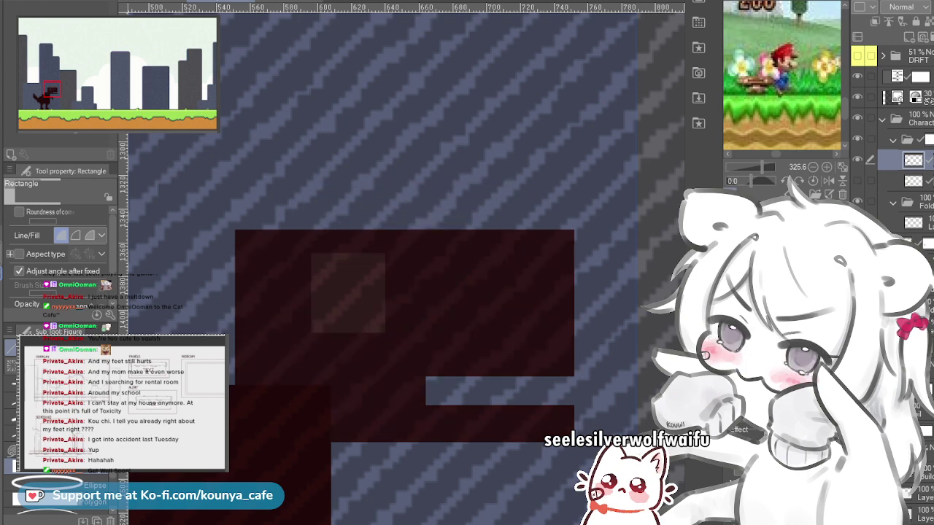
key(ctrl+y)
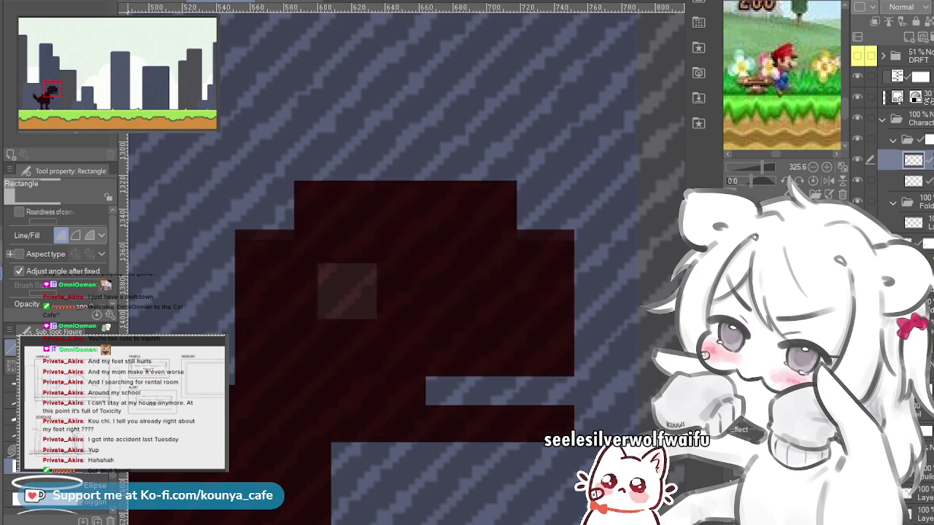
key(ctrl+z)
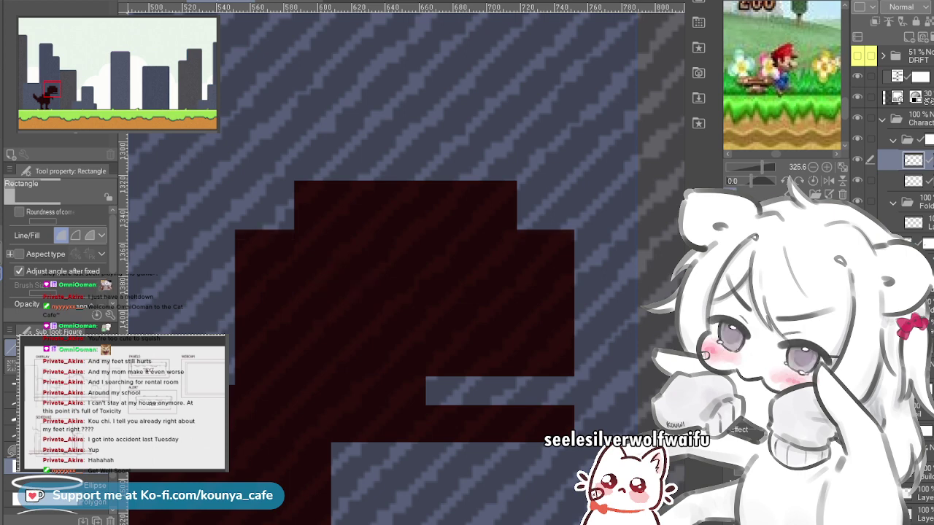
key(ctrl+y)
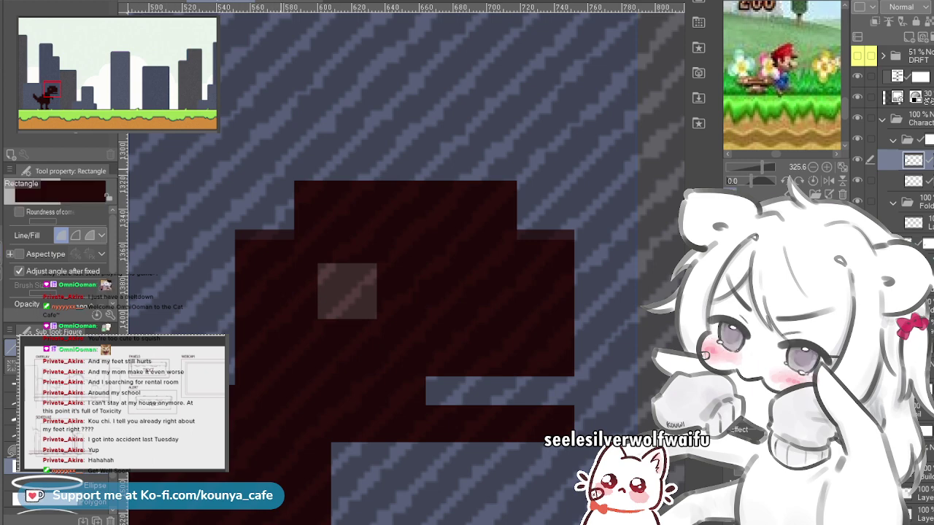
Step: Draw a dark brown rectangle forming the raised top of the head on the new layer and hide the original head layer
drag(285, 167, 405, 206)
drag(525, 245, 526, 248)
click(526, 247)
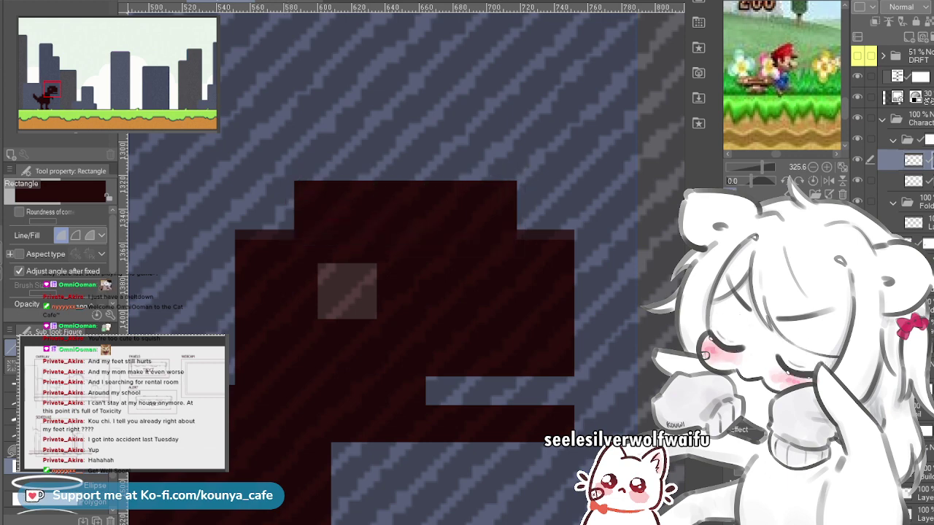
mouse_move(277, 169)
mouse_down()
mouse_move(402, 246)
mouse_move(529, 256)
mouse_up()
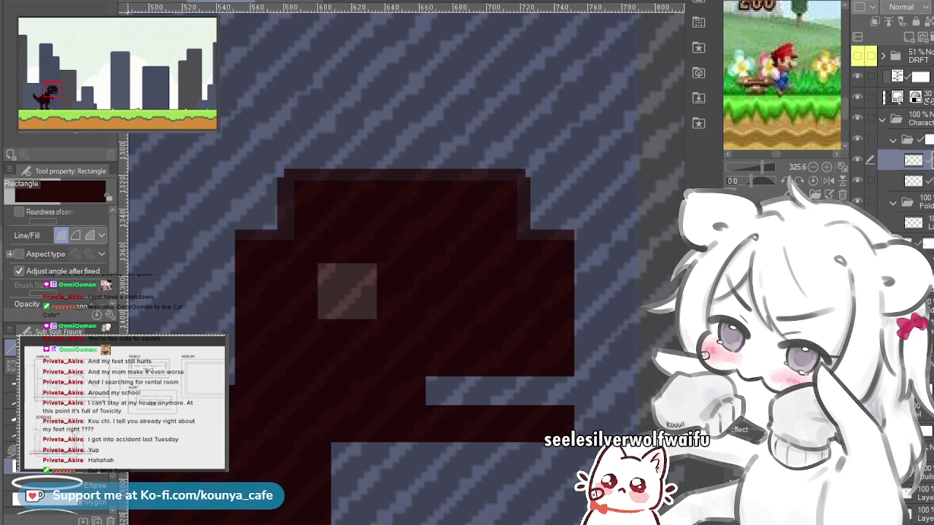
click(856, 180)
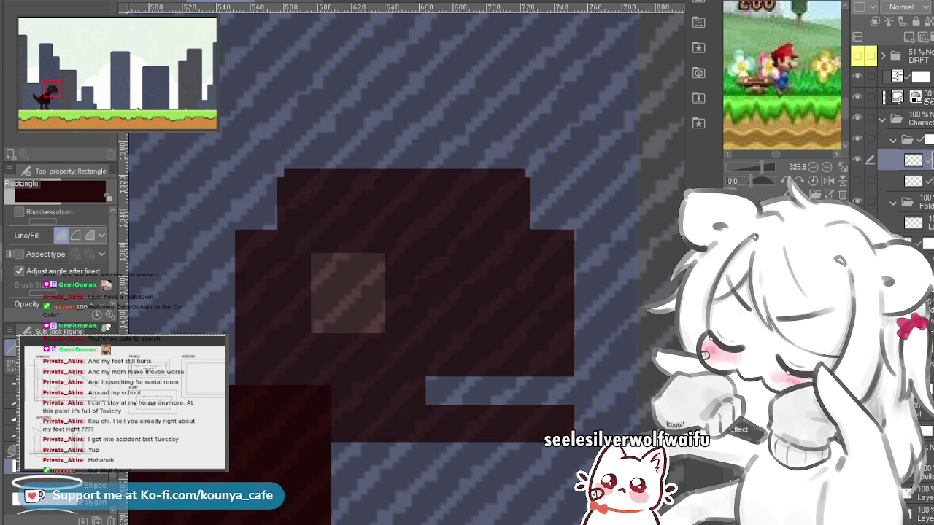
click(857, 160)
click(857, 159)
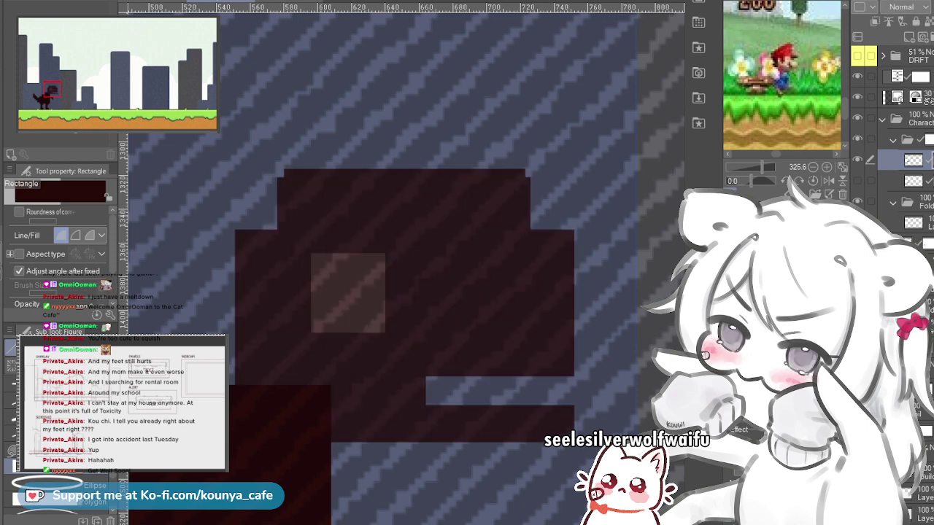
scroll(350, 197, up, 2)
scroll(321, 241, down, 1)
drag(218, 145, 609, 253)
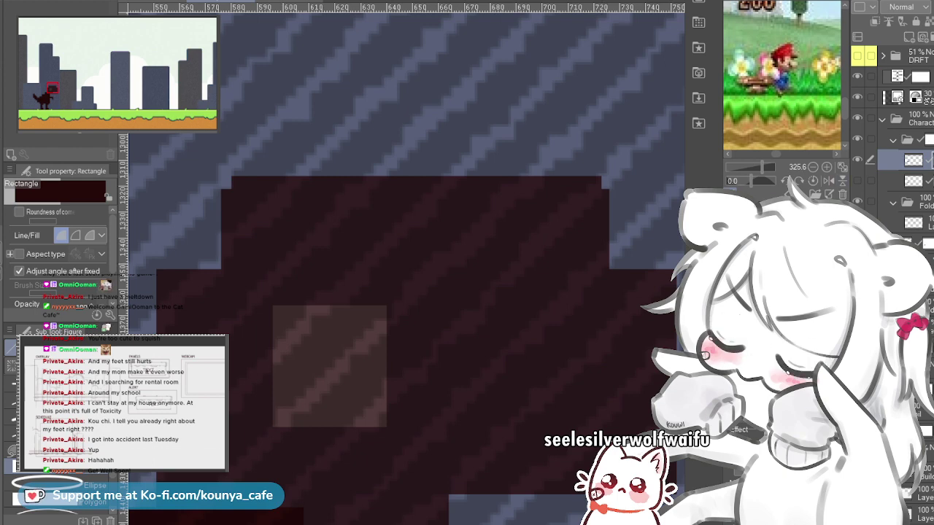
key(ctrl+z)
key(ctrl+y)
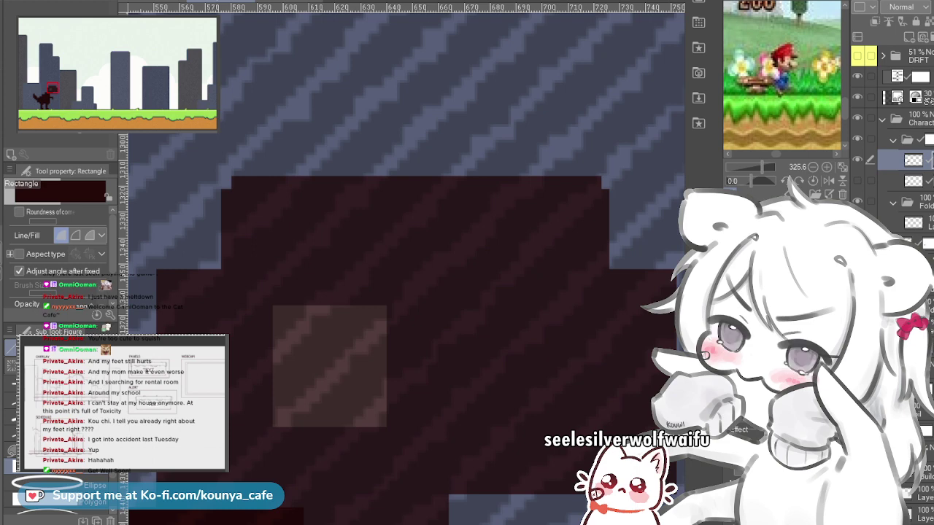
Step: Switch to the transparent drawing color and erase a thin strip along the head's top edge to remove the small corner notches
key(x)
key(c)
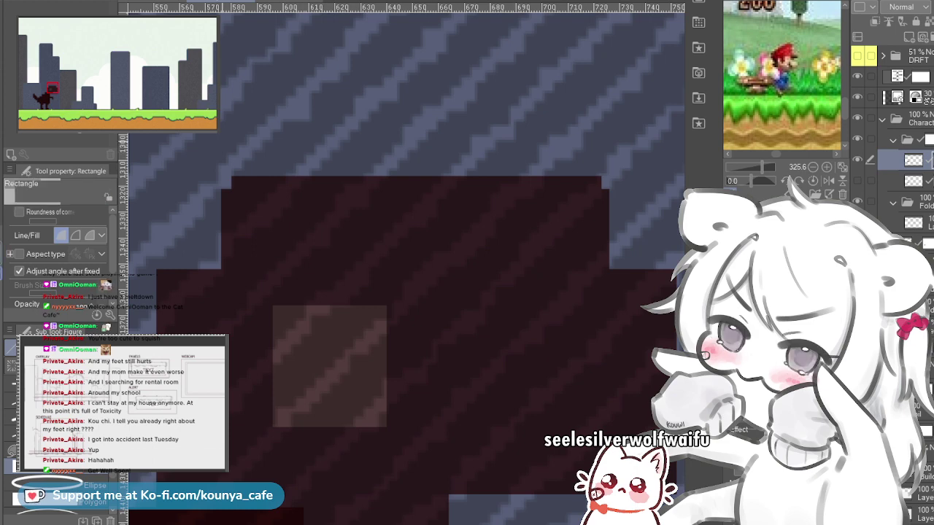
mouse_move(202, 129)
mouse_down()
mouse_move(684, 188)
mouse_move(675, 192)
mouse_up()
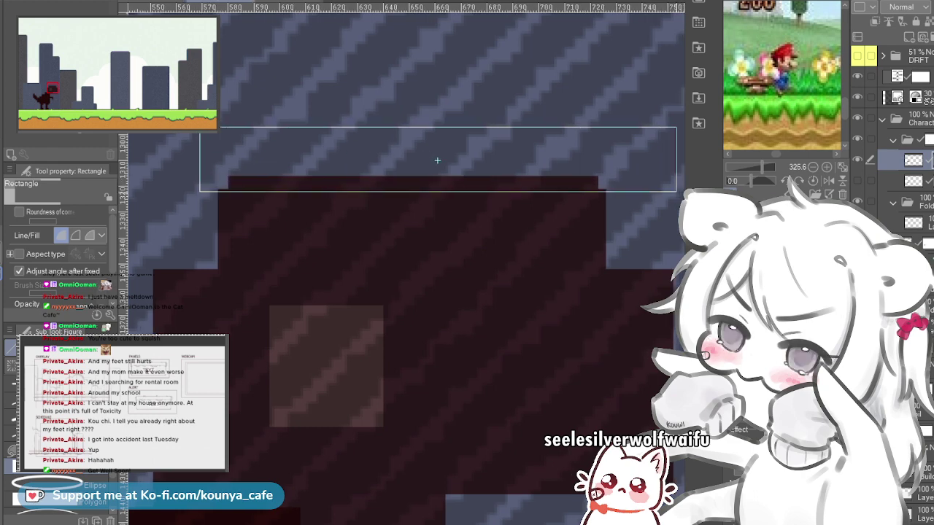
click(675, 192)
scroll(416, 136, down, 3)
scroll(417, 136, up, 1)
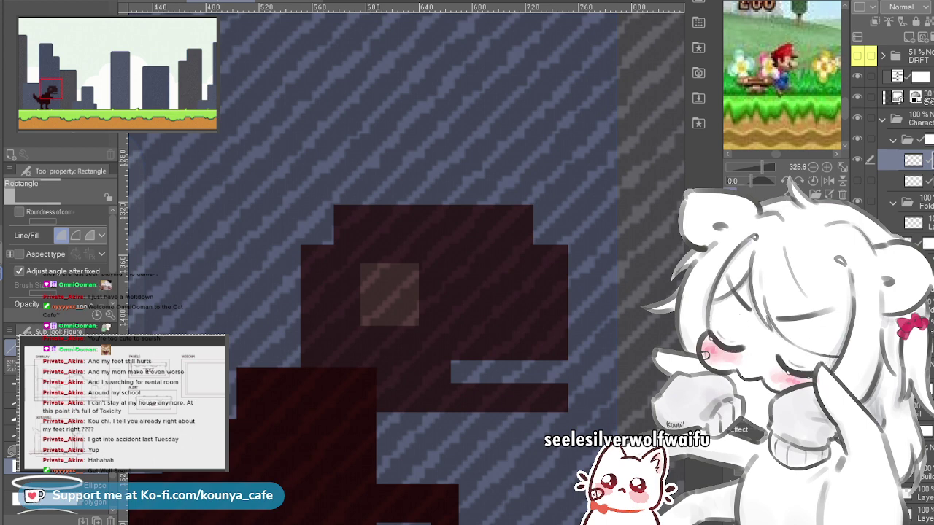
Step: Put the new head layer in its own folder and draw a white square inside the eye opening
click(917, 201)
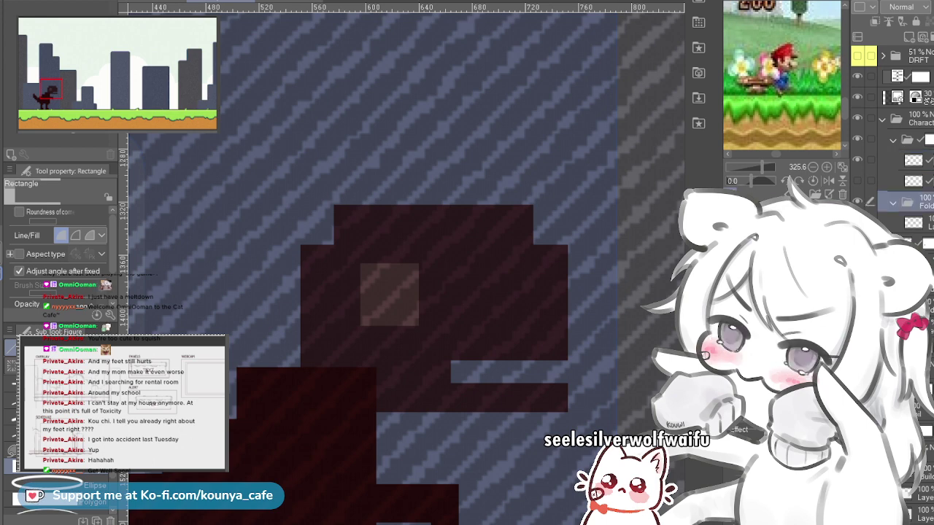
click(915, 180)
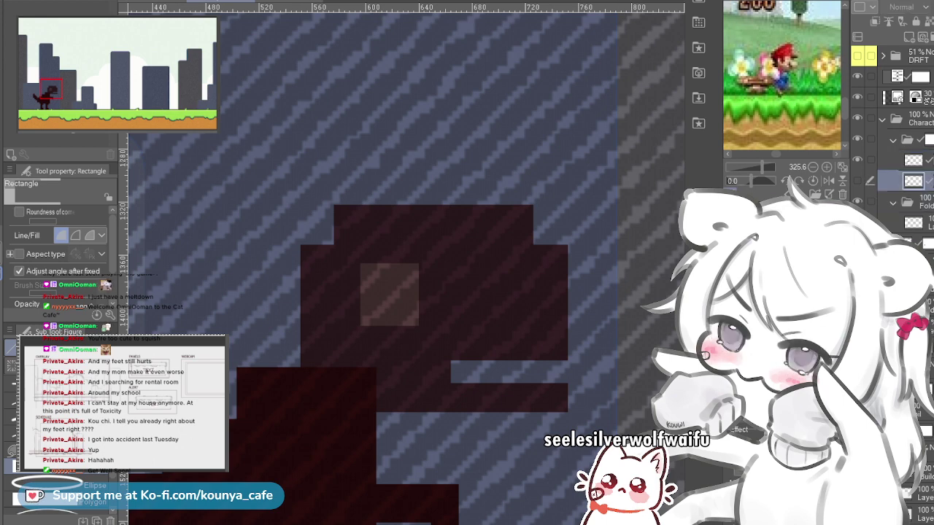
click(915, 160)
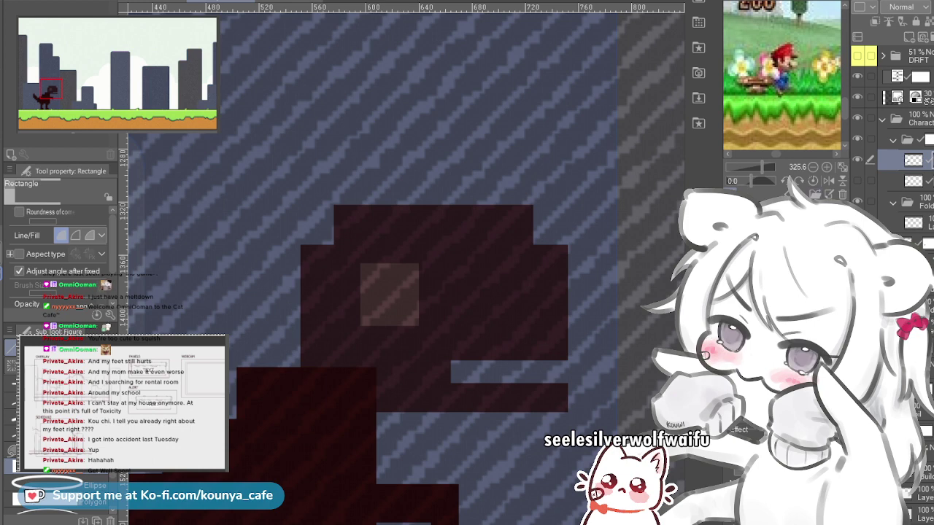
scroll(392, 285, up, 3)
drag(364, 292, 340, 269)
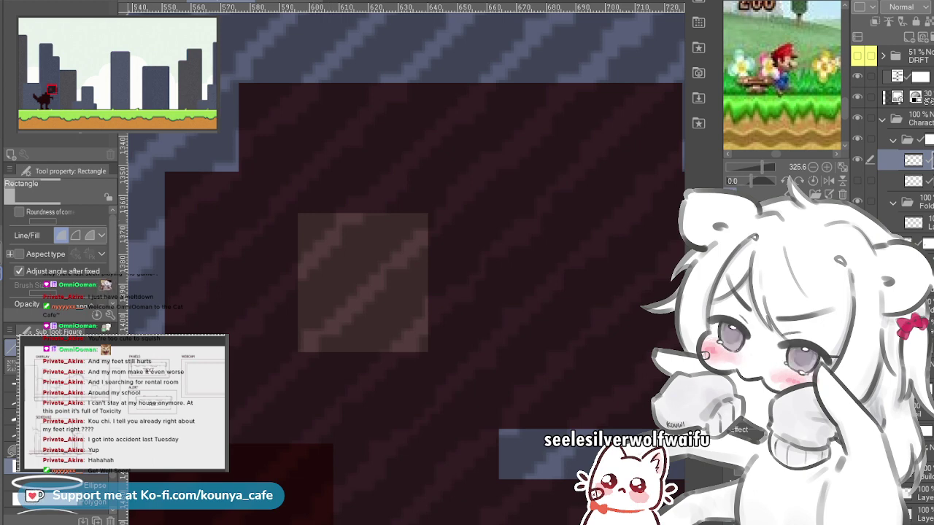
key(ctrl+g)
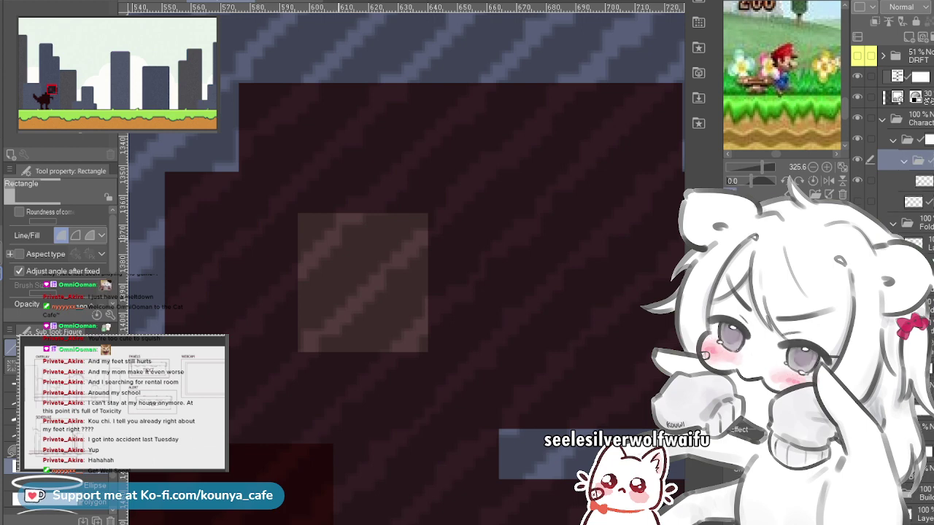
drag(309, 230, 404, 325)
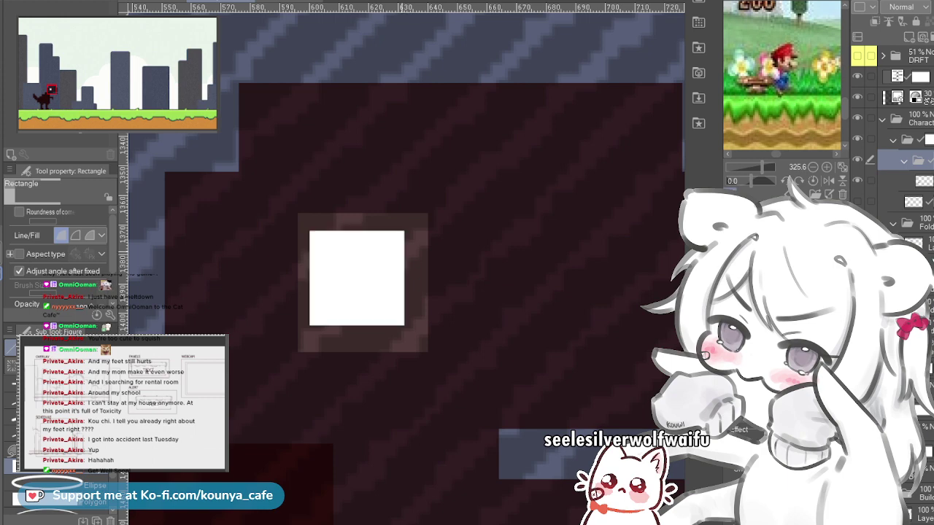
scroll(402, 253, down, 5)
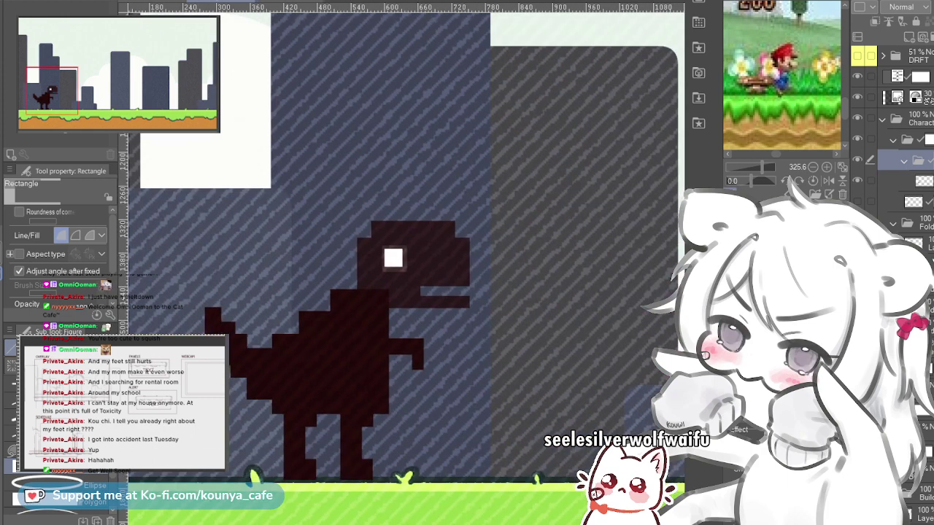
Step: Restore the semi-transparent new head layer inside the head folder to full opacity
key(alt+bracketleft)
key(alt+bracketleft)
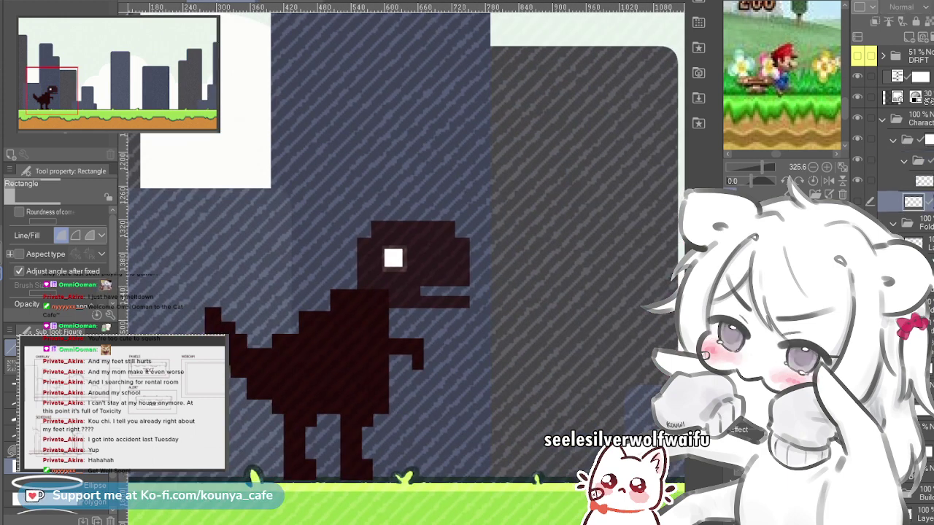
key(alt+bracketright)
key(alt+bracketright)
key(alt+bracketleft)
key(alt+Delete)
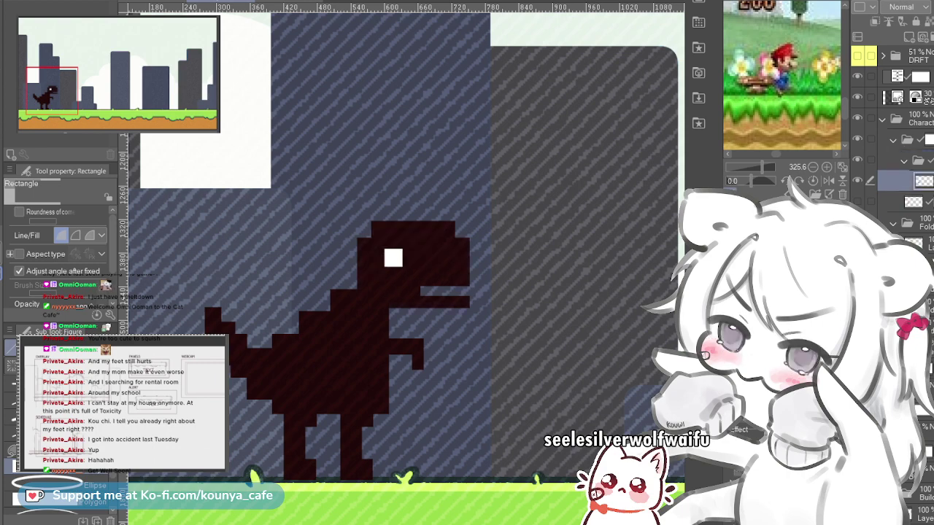
Step: Delete the hidden original head layer below the new head folder
key(alt+bracketright)
scroll(446, 221, down, 2)
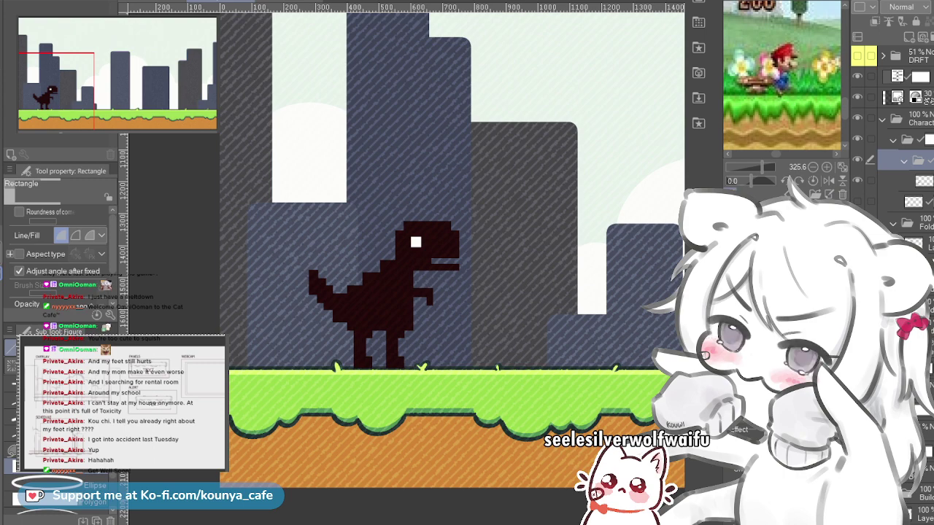
click(913, 202)
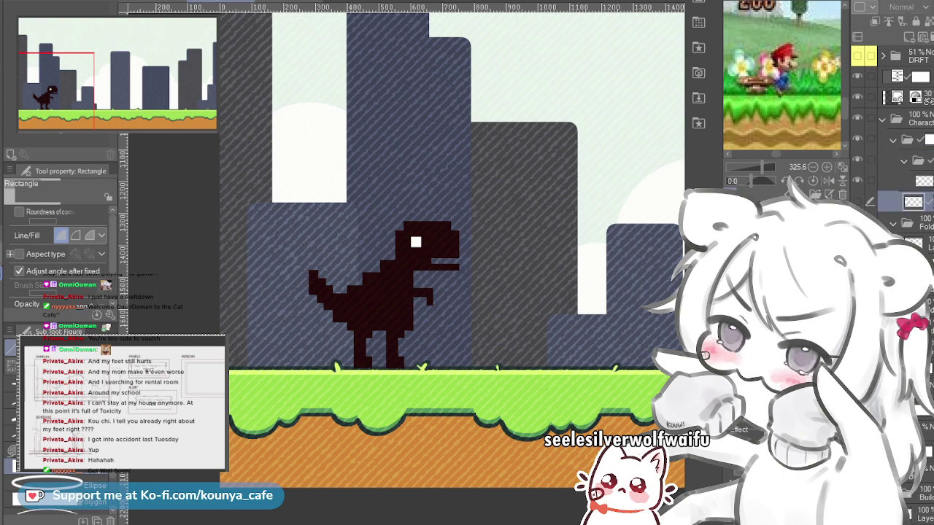
key(Delete)
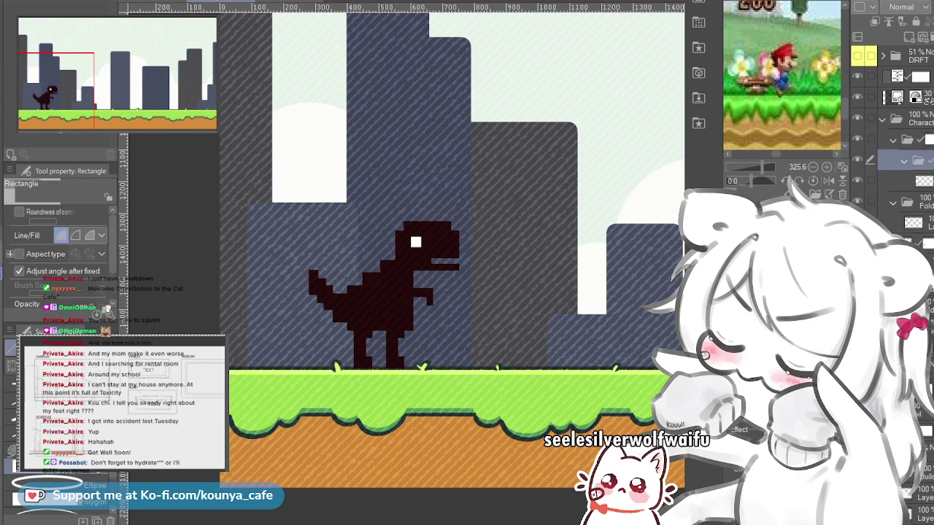
Step: Examine the dinosaur's shape, size and placement close up and against the whole city scene
key(ctrl+minus)
key(ctrl+minus)
key(ctrl+minus)
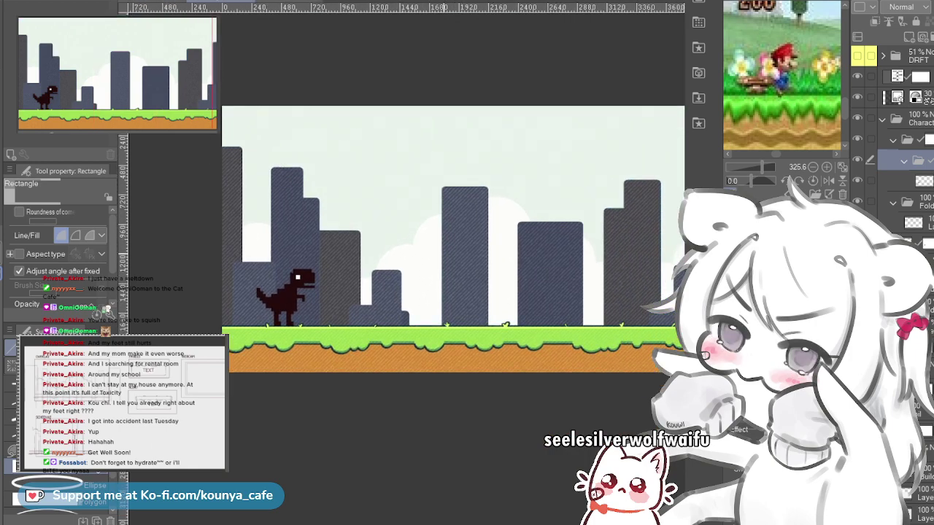
drag(322, 354, 361, 354)
drag(322, 254, 407, 289)
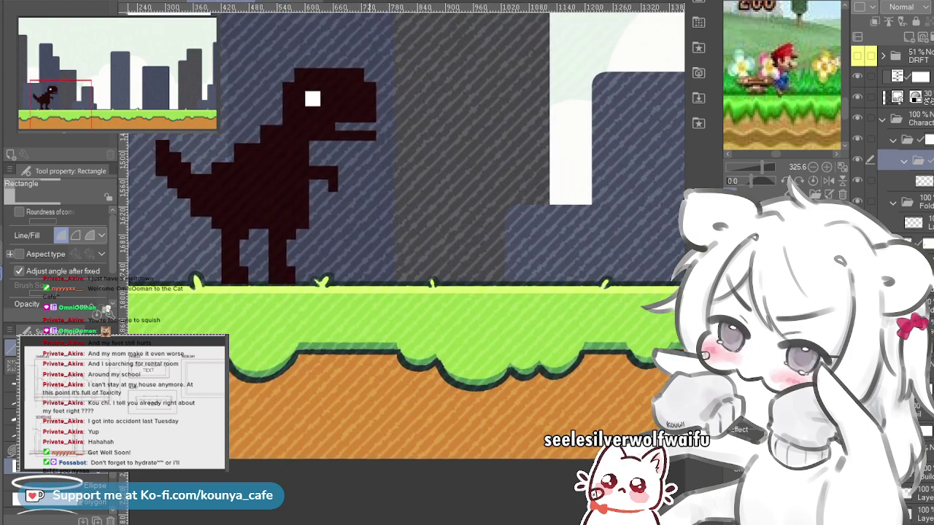
key(ctrl+minus)
key(ctrl+minus)
key(ctrl+minus)
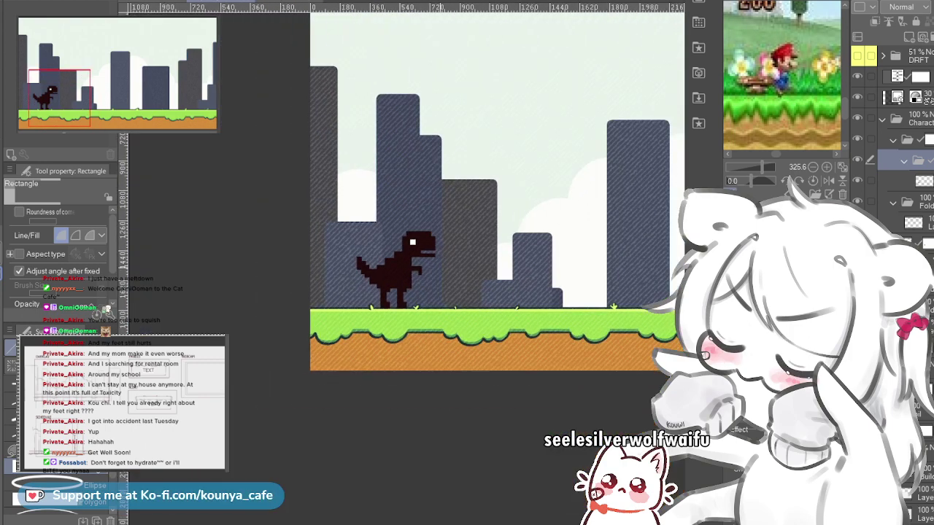
key(ctrl+plus)
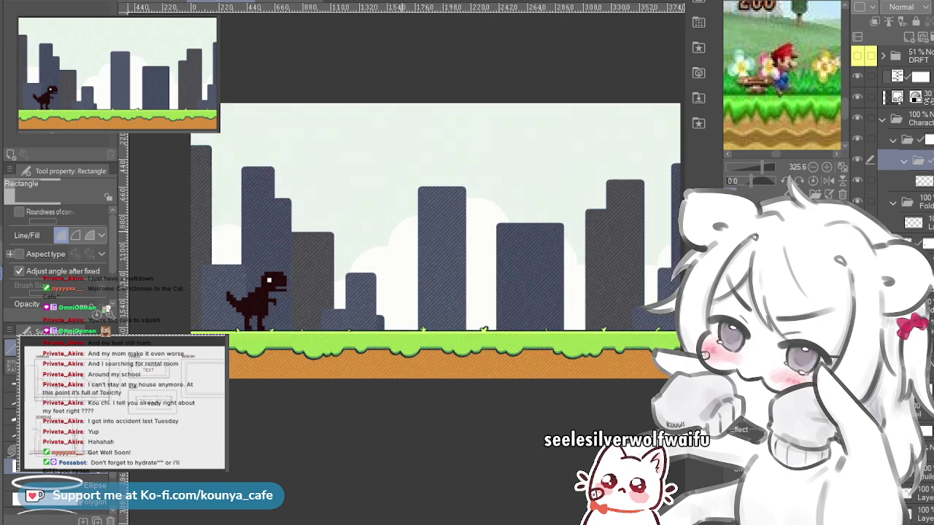
drag(449, 262, 440, 287)
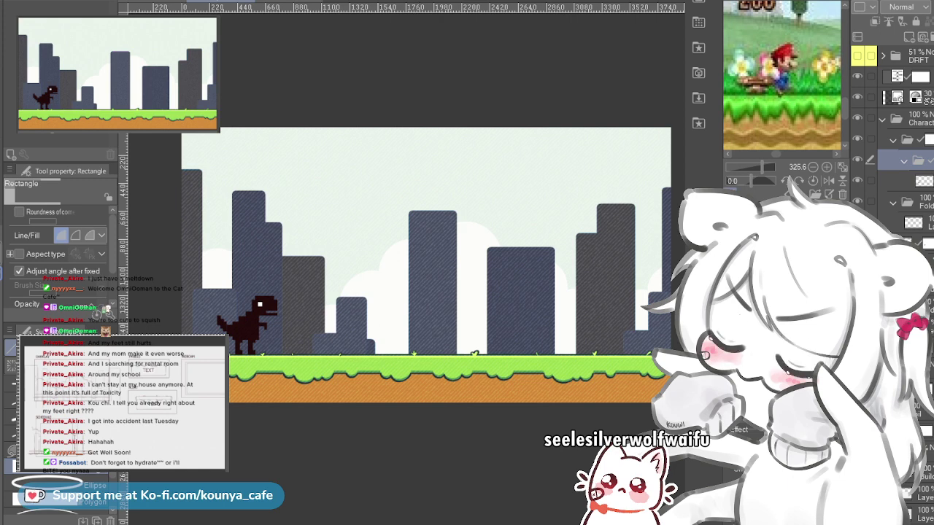
Step: Compare the dinosaur's legs and proportions with the Mario character in the reference image
scroll(781, 76, down, 8)
scroll(782, 76, up, 6)
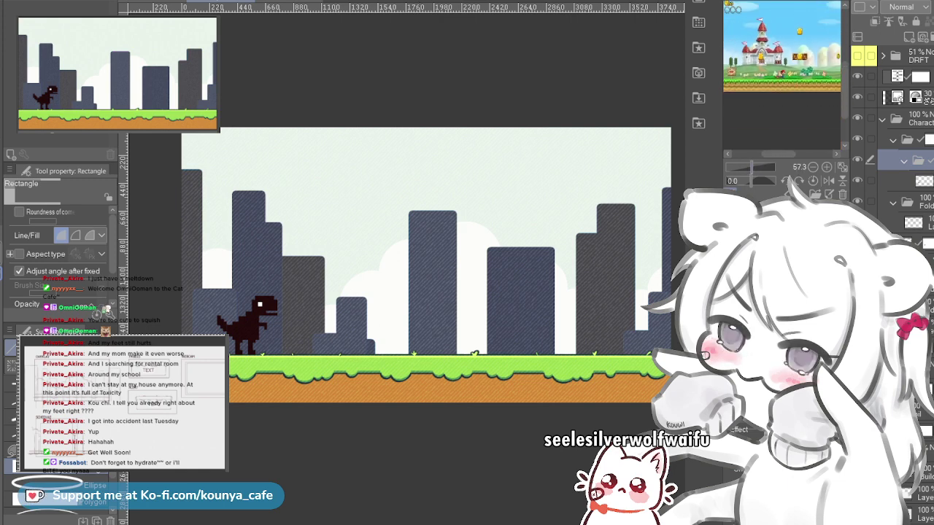
scroll(782, 77, up, 2)
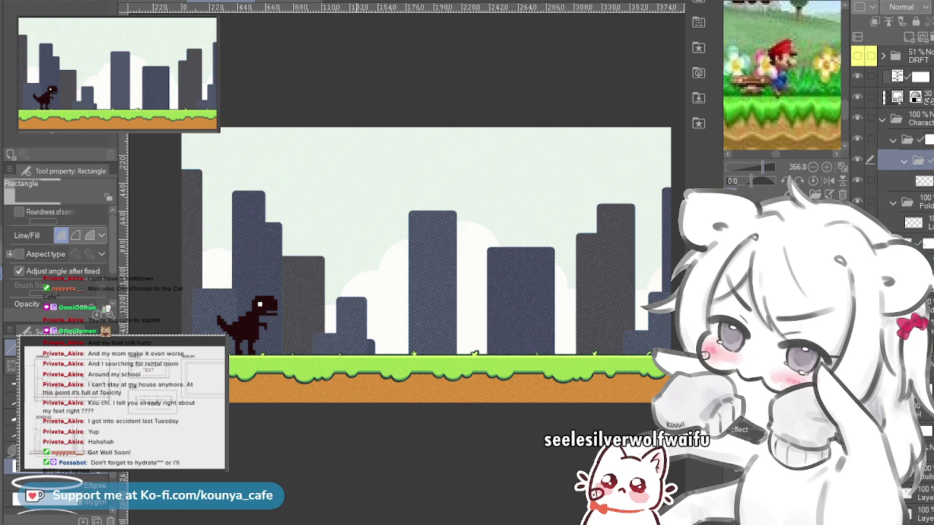
scroll(247, 342, up, 5)
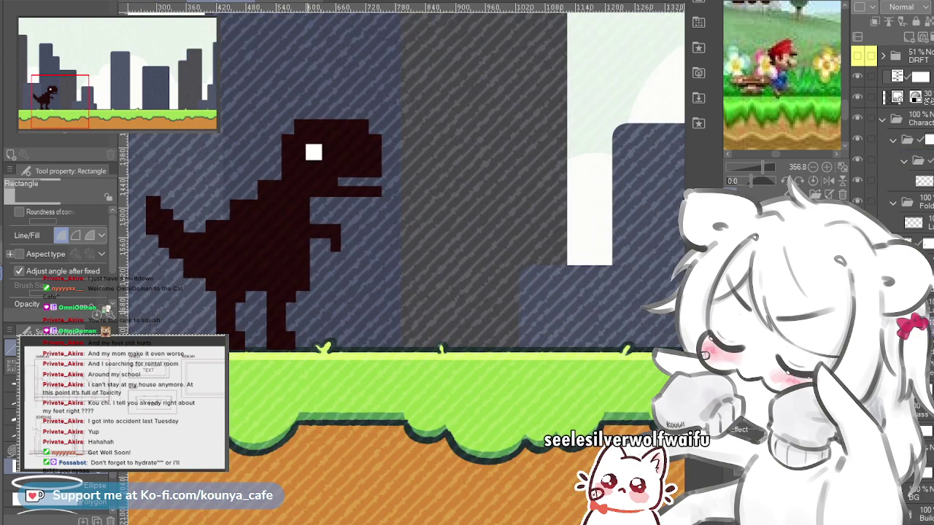
scroll(314, 315, down, 4)
scroll(314, 315, up, 5)
drag(323, 315, 360, 380)
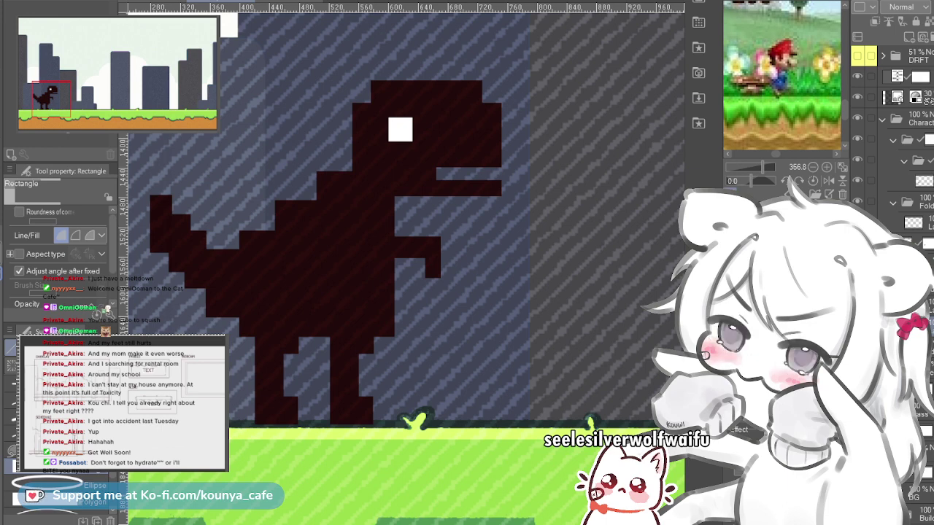
scroll(476, 142, down, 4)
drag(476, 142, 418, 278)
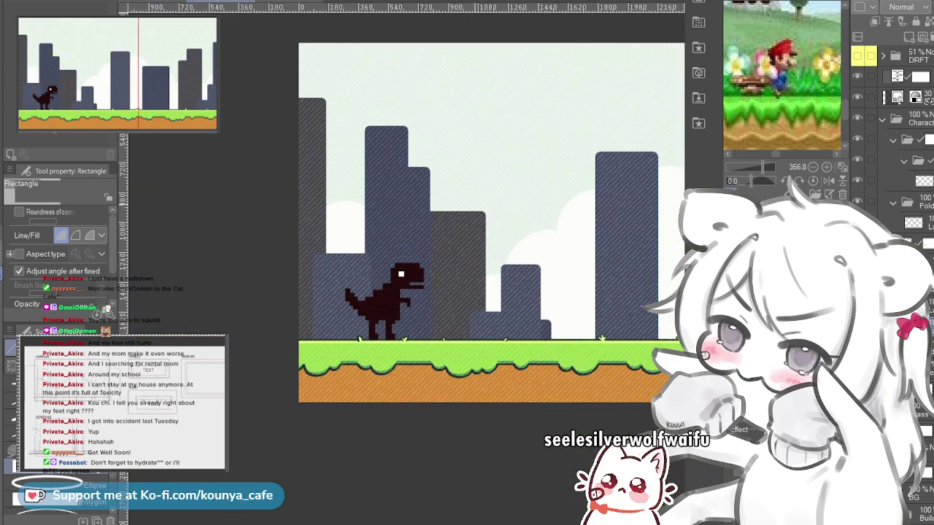
key(ctrl+plus)
key(ctrl+plus)
key(ctrl+plus)
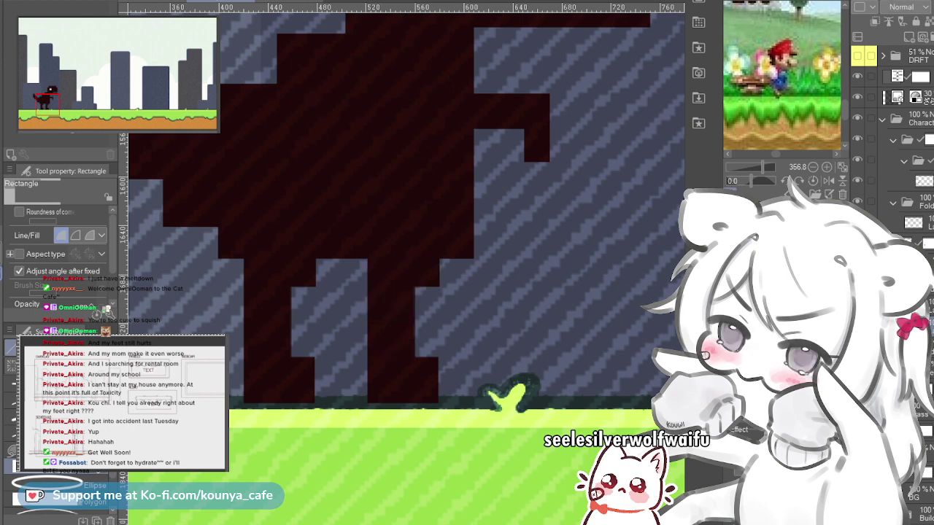
key(ctrl+t)
drag(335, 330, 412, 355)
key(Escape)
scroll(412, 355, down, 2)
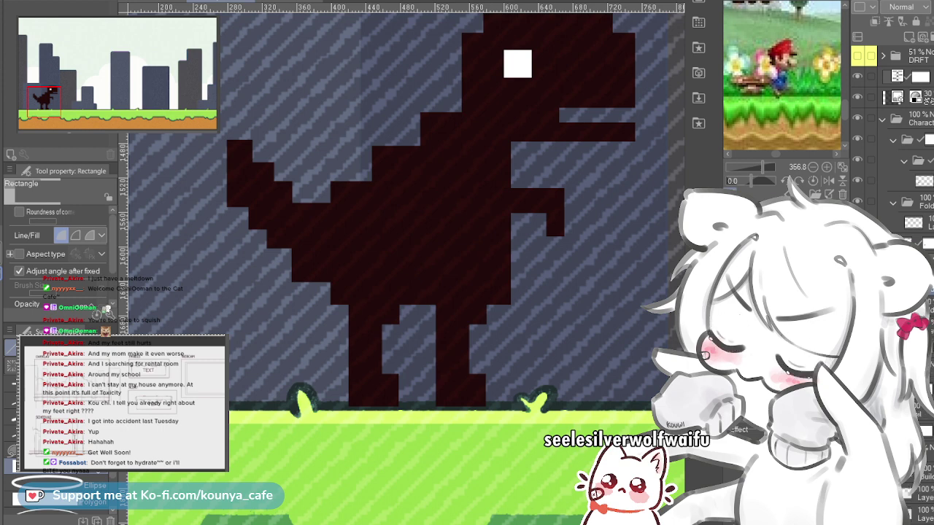
key(ctrl+t)
drag(487, 406, 458, 374)
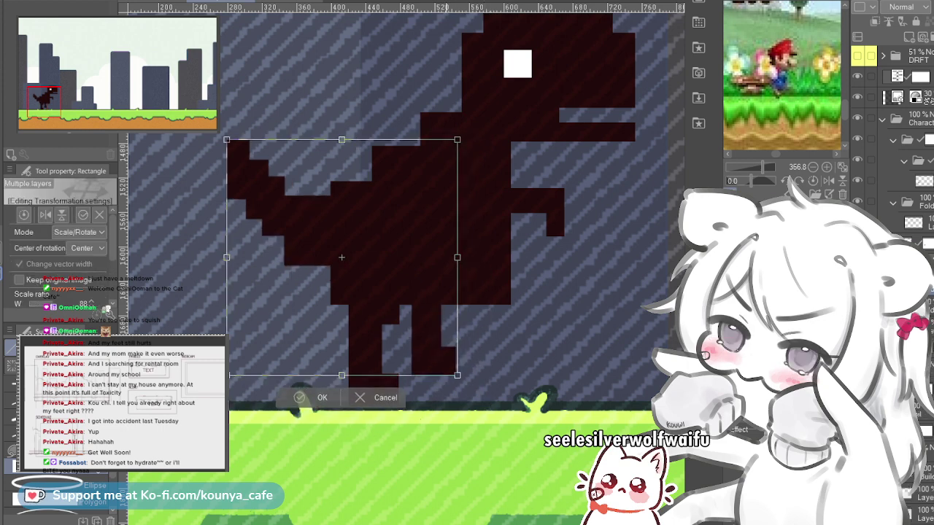
key(Escape)
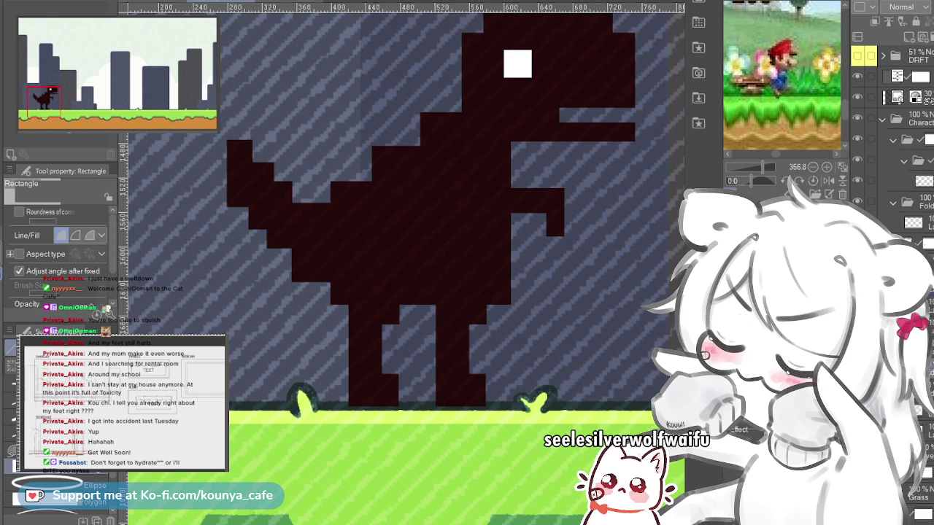
key(ctrl+z)
key(ctrl+y)
key(ctrl+z)
key(ctrl+y)
Step: Scale both of the dinosaur's legs down proportionally to about 88% as one unit
key(ctrl+e)
key(ctrl+t)
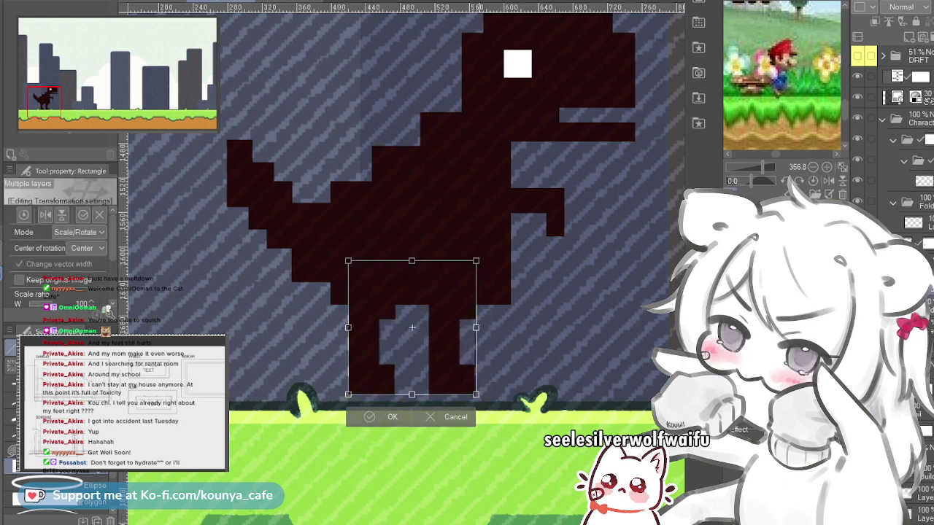
drag(488, 406, 478, 396)
drag(412, 328, 412, 336)
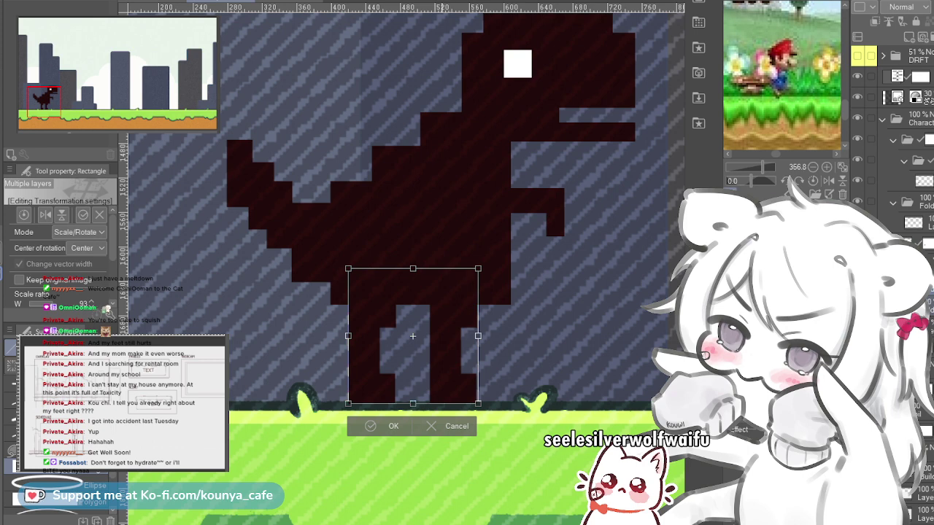
drag(478, 404, 470, 397)
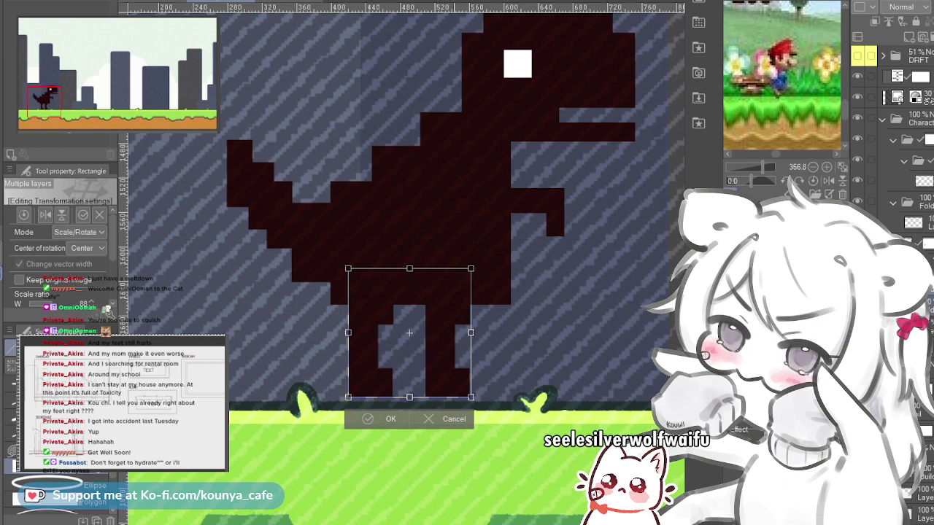
Step: Nudge the scaled legs up into the body so that they look shorter, and apply the transformation
key(Down)
key(Down)
key(Down)
key(Down)
key(Down)
key(Down)
key(Down)
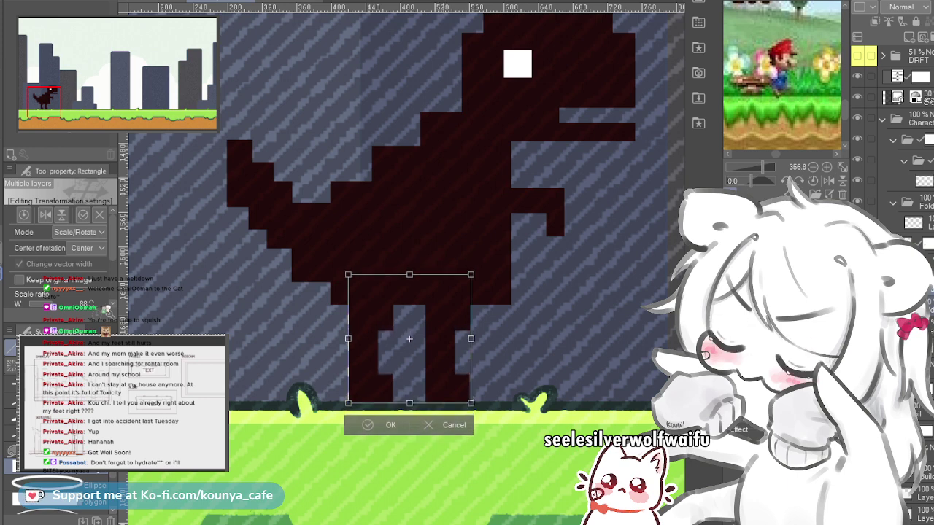
key(Up)
key(Up)
key(Up)
key(Up)
key(Up)
key(Up)
key(Up)
key(Up)
key(Up)
key(Up)
key(Up)
key(Up)
key(Up)
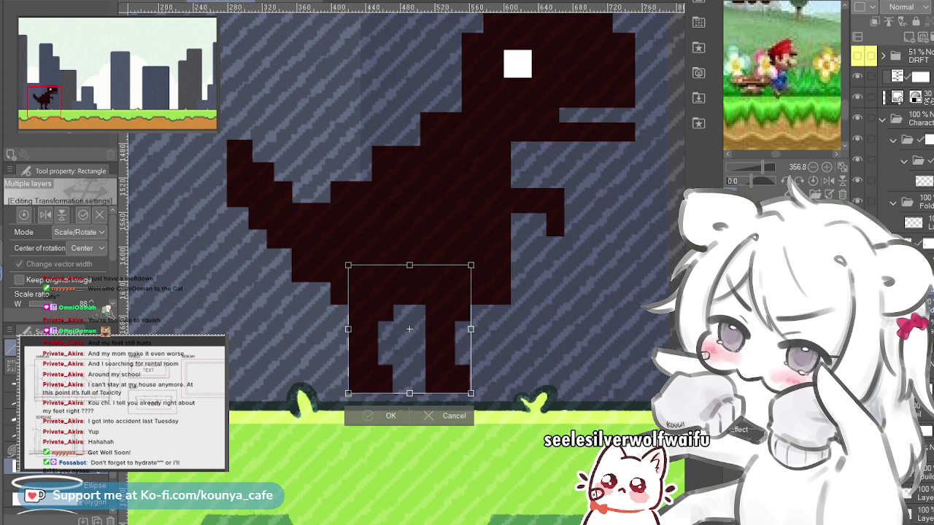
key(Return)
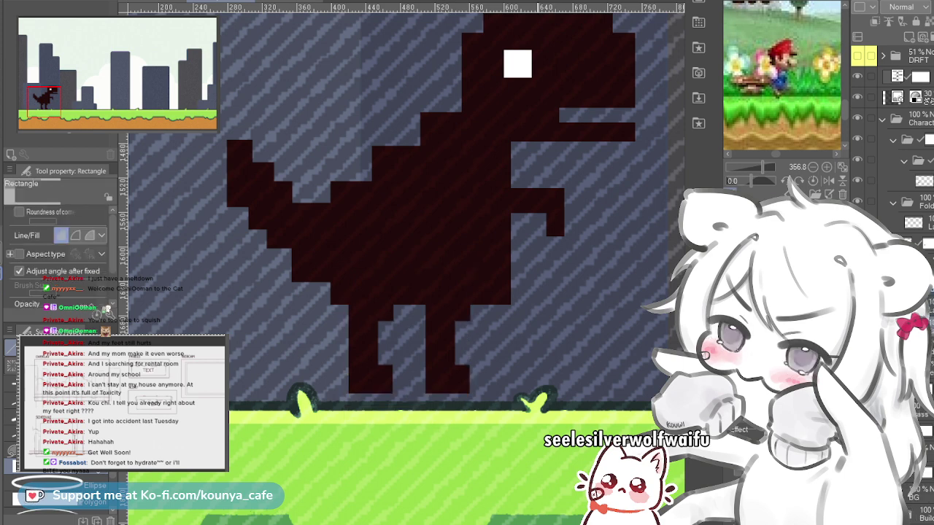
Step: Shift only the front leg slightly forward, away from the back leg, and apply the transformation
key(ctrl+t)
key(Right)
key(Right)
key(Right)
key(Right)
key(Right)
key(Right)
key(Right)
key(Right)
key(Right)
key(Right)
key(Right)
key(Right)
key(Left)
key(Left)
key(Left)
key(Left)
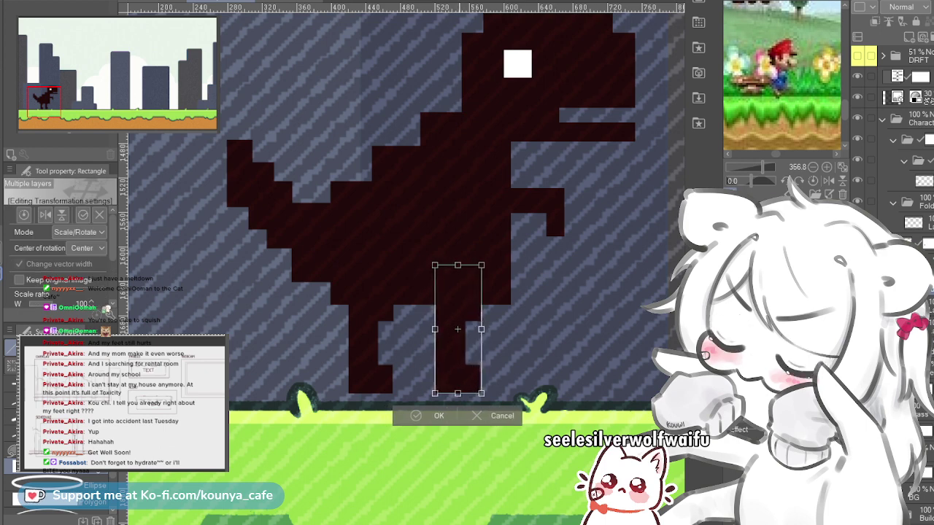
key(Right)
key(Right)
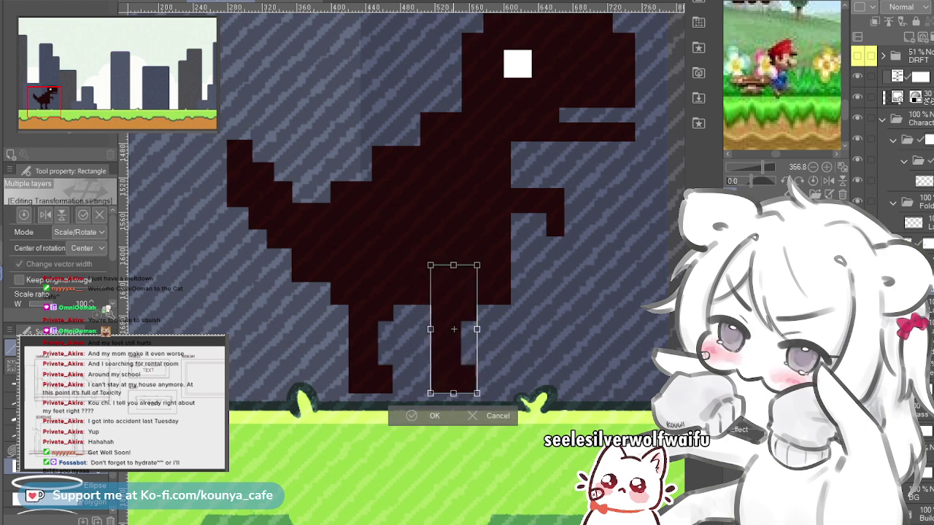
key(Return)
scroll(478, 358, up, 4)
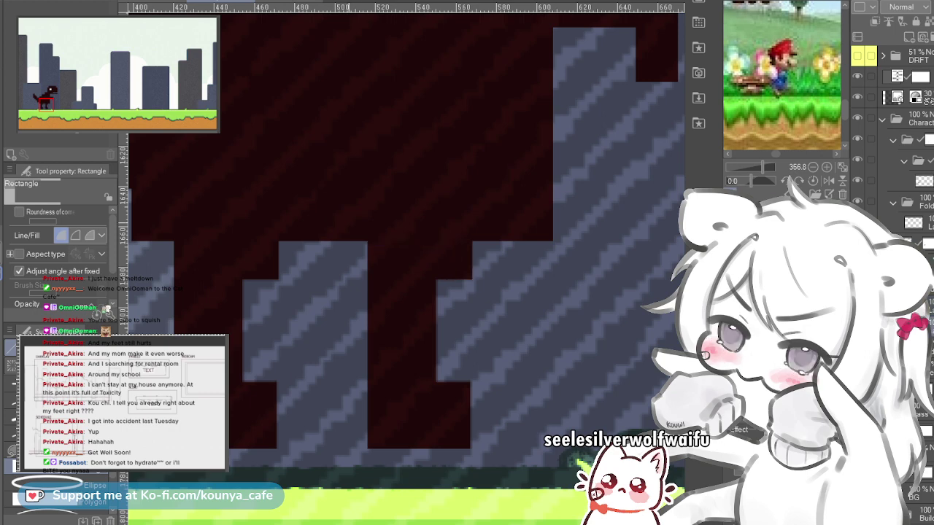
drag(315, 207, 412, 250)
click(412, 249)
key(ctrl+z)
Step: Switch to the dark brown drawing color and draw a small rectangular step where the front leg's inner side meets the belly
key(c)
key(c)
key(c)
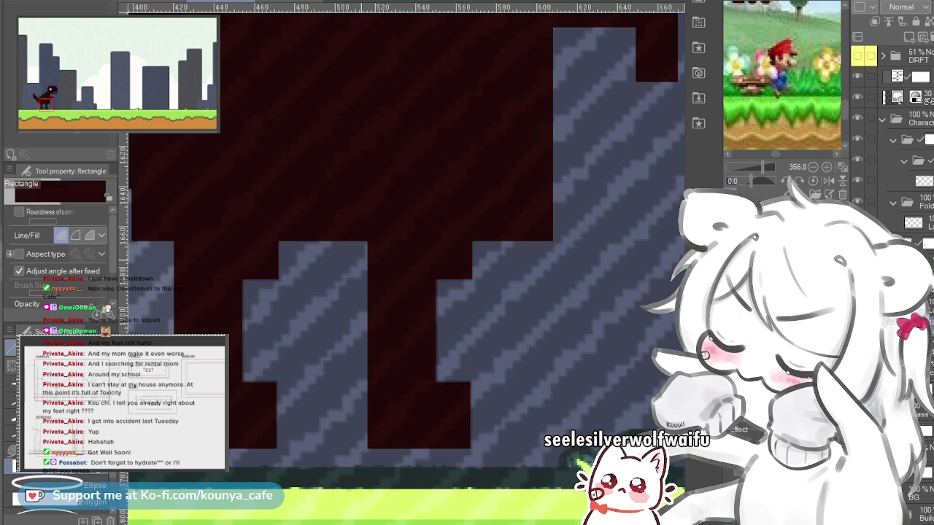
click(362, 249)
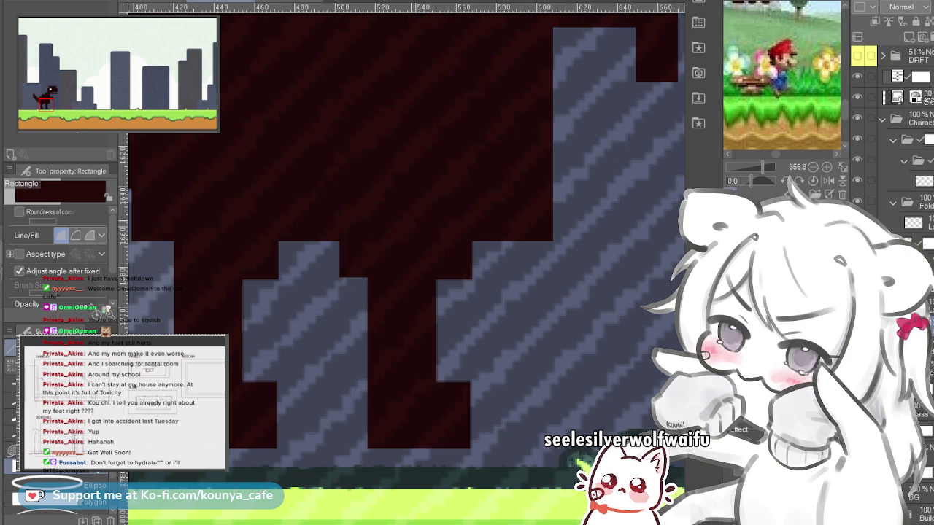
key(ctrl+z)
scroll(371, 275, up, 3)
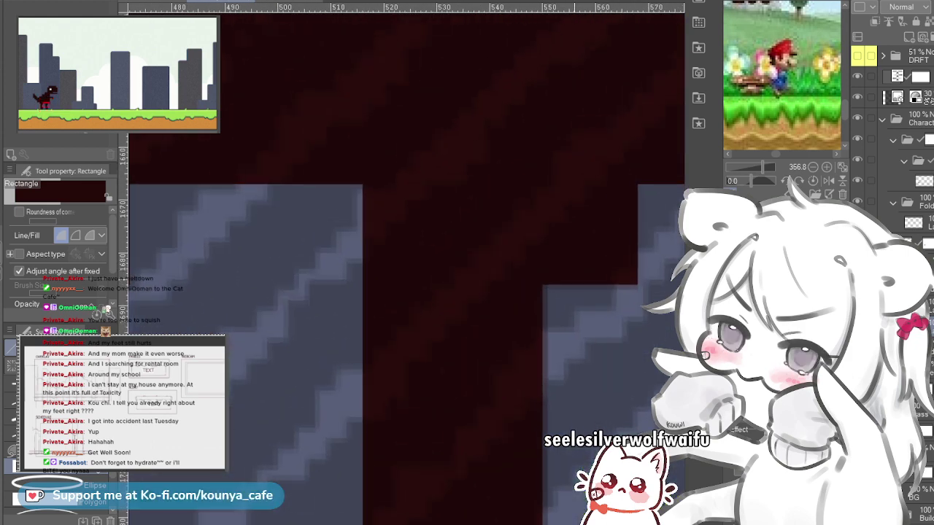
drag(574, 284, 406, 296)
click(310, 164)
Step: Nudge the whole dinosaur down until its feet rest on the grass's dark outline, and apply the transformation
scroll(323, 172, down, 5)
scroll(387, 270, up, 1)
scroll(401, 363, up, 6)
scroll(409, 369, down, 3)
scroll(401, 263, down, 4)
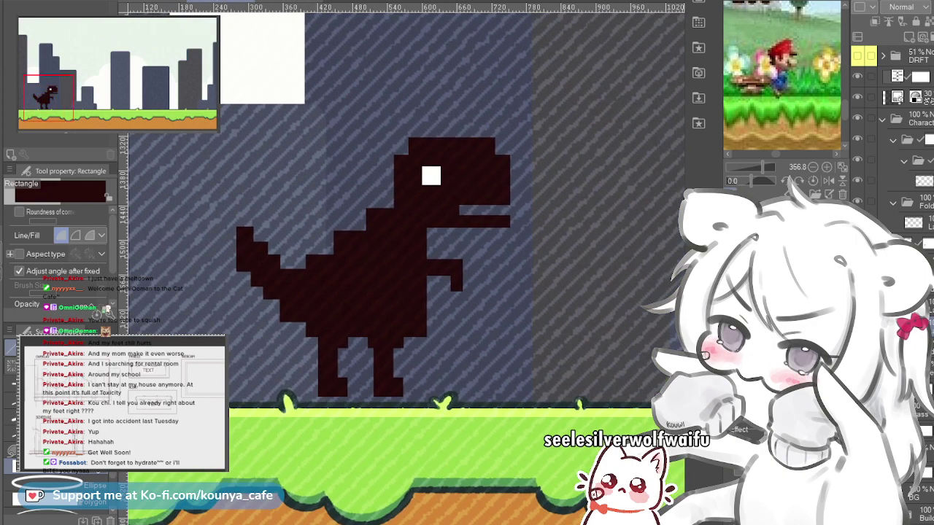
key(ctrl+t)
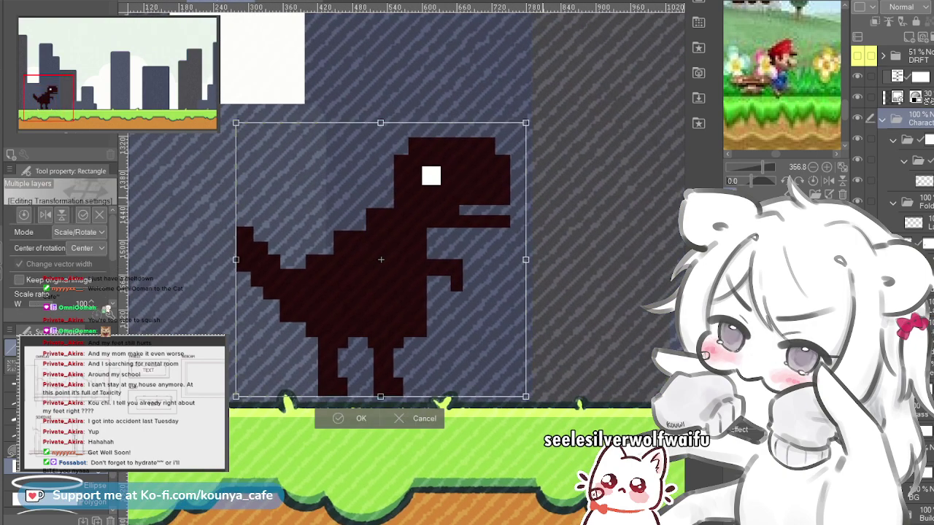
key(Down)
key(Down)
key(Down)
key(Down)
key(Down)
key(Down)
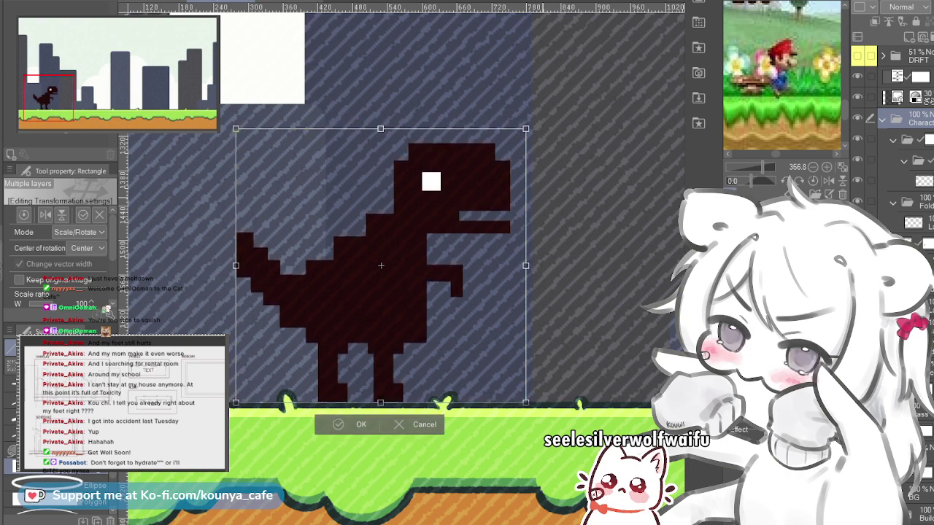
key(Return)
scroll(396, 409, up, 1)
scroll(358, 403, up, 3)
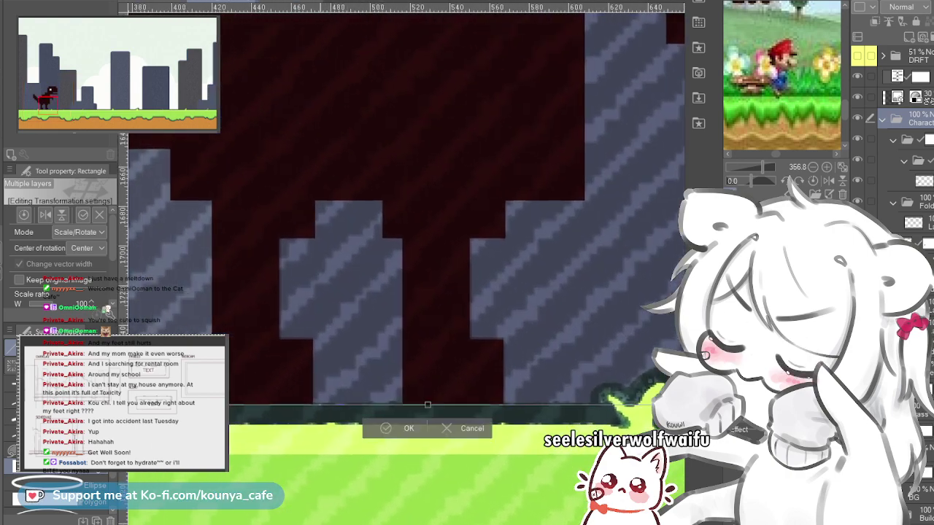
key(Return)
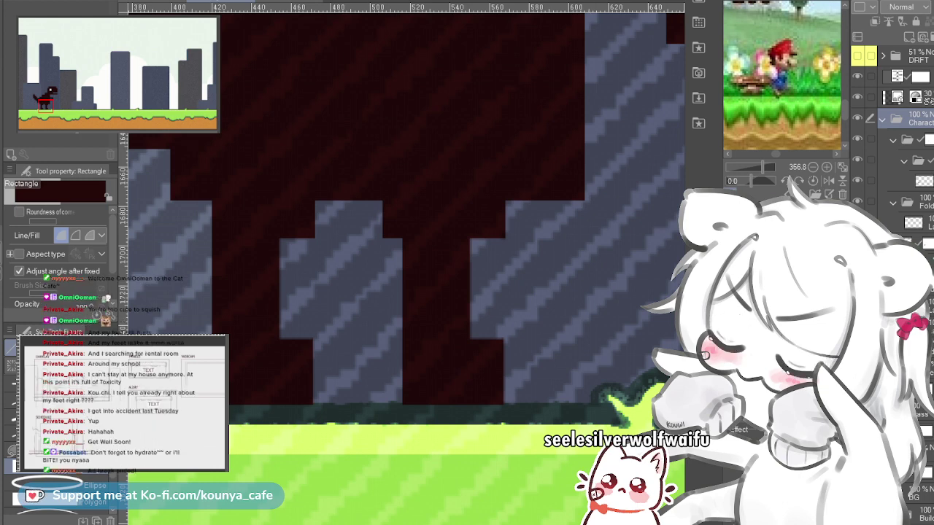
Step: Collapse the open subfolders inside the Character folder to tidy the dinosaur's layers
click(881, 119)
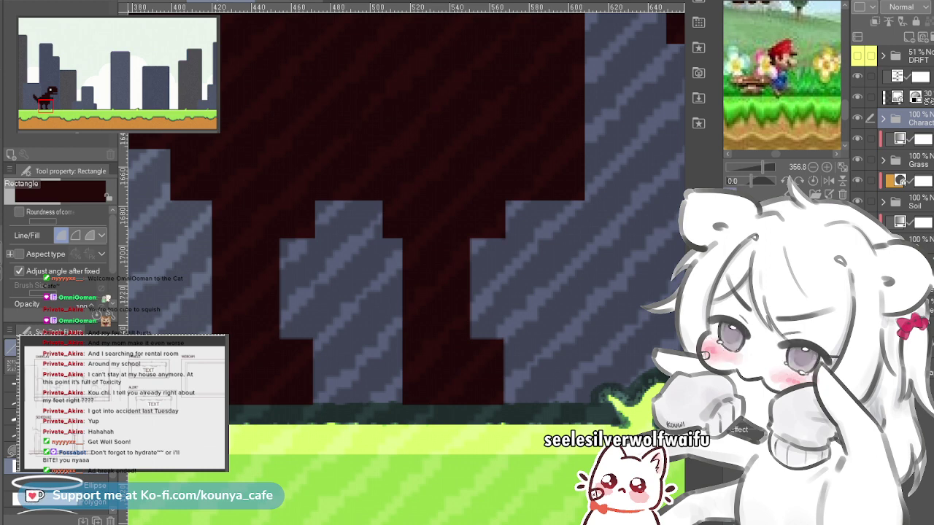
click(882, 118)
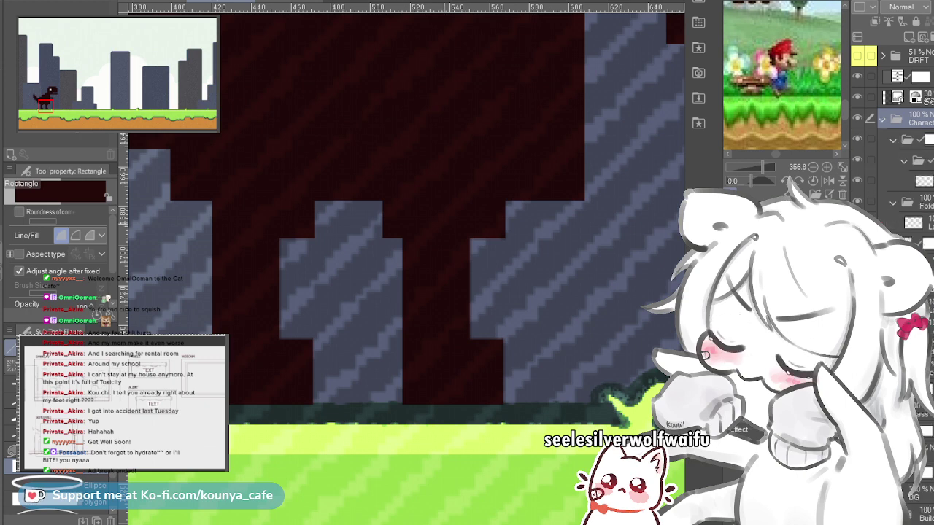
click(908, 139)
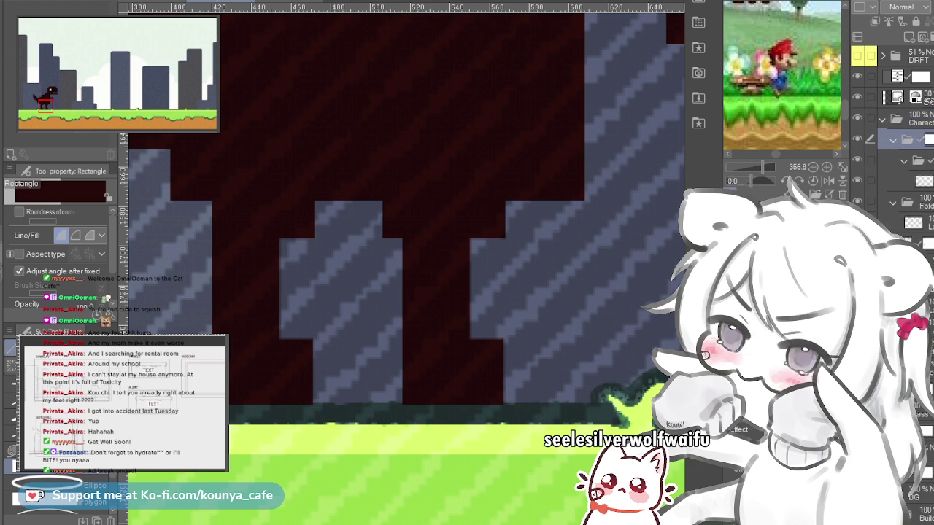
click(894, 139)
click(892, 160)
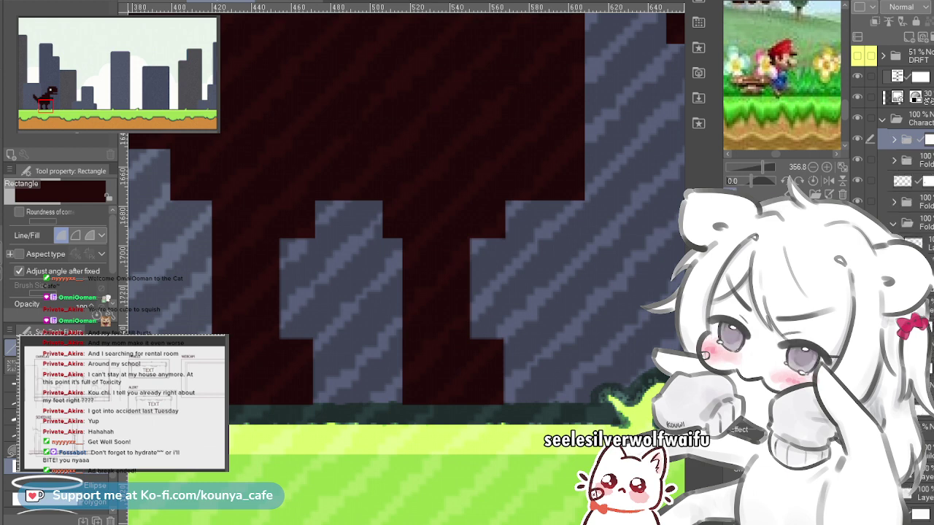
click(892, 222)
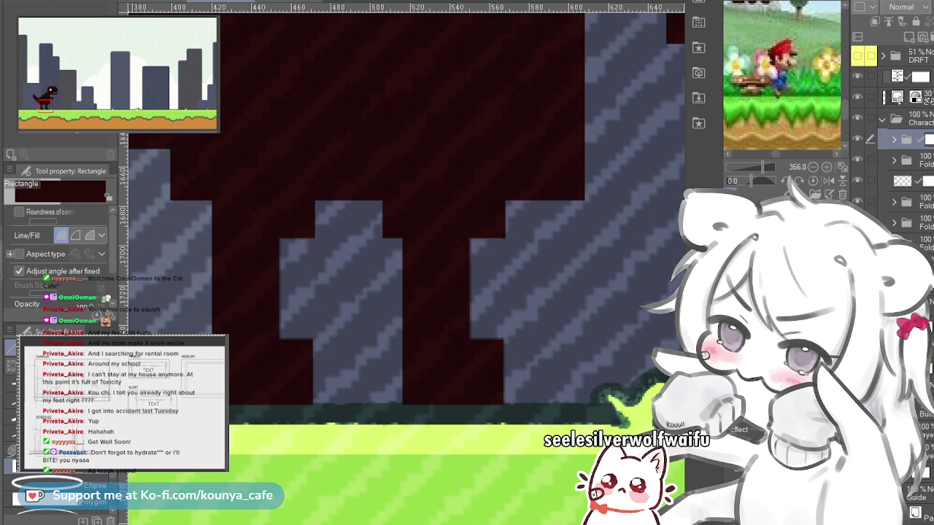
Step: Check which layers make up the dinosaur's back leg by temporarily hiding and showing its parts
click(920, 180)
click(921, 159)
click(921, 180)
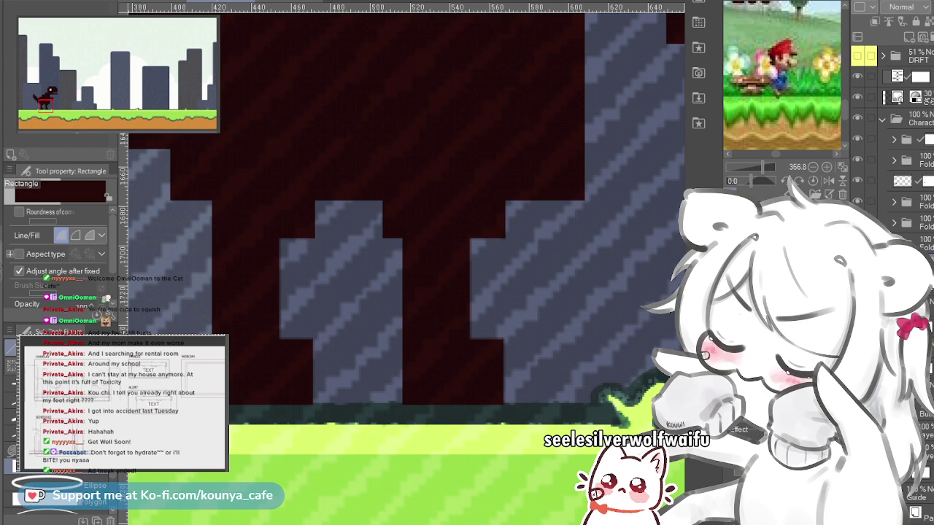
click(912, 243)
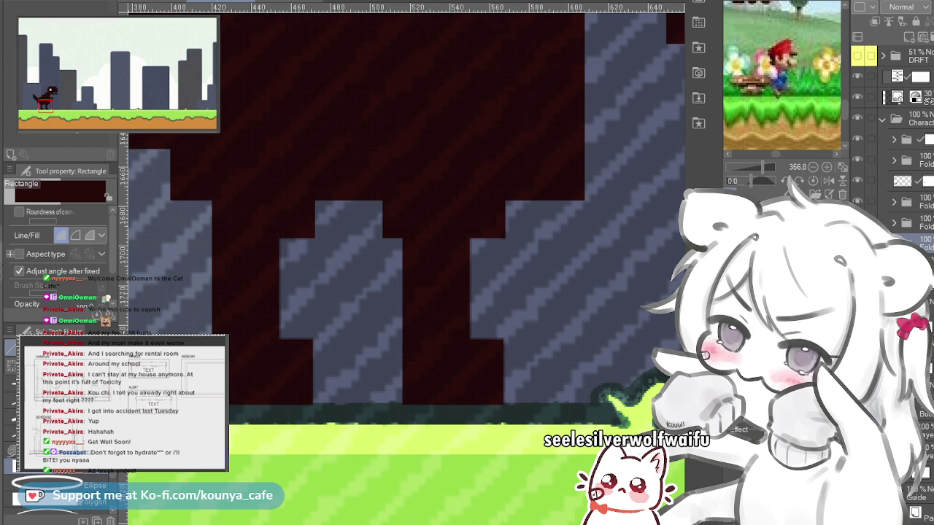
key(ctrl+z)
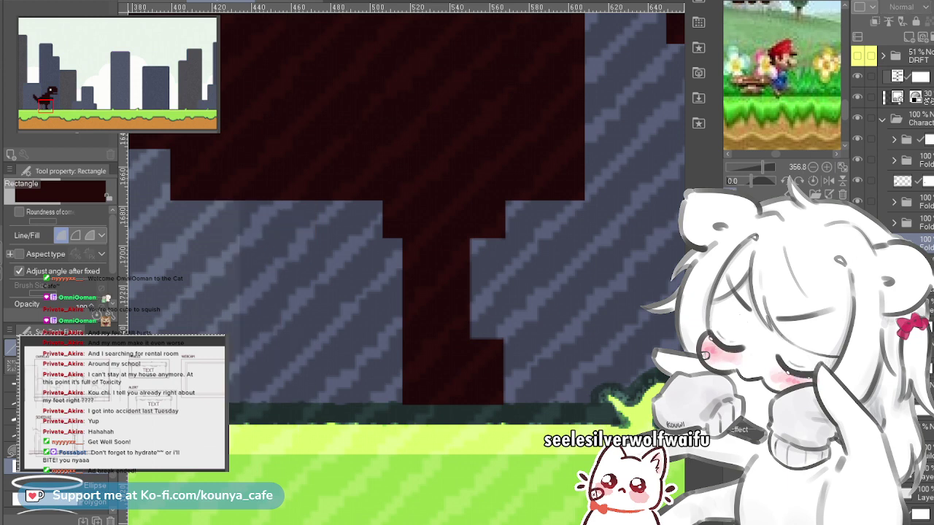
key(ctrl+y)
key(ctrl+y)
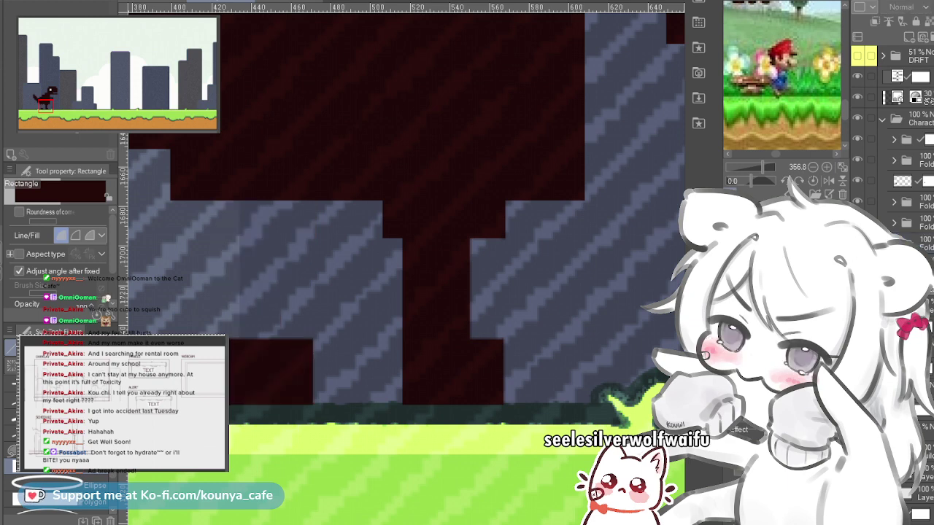
key(ctrl+z)
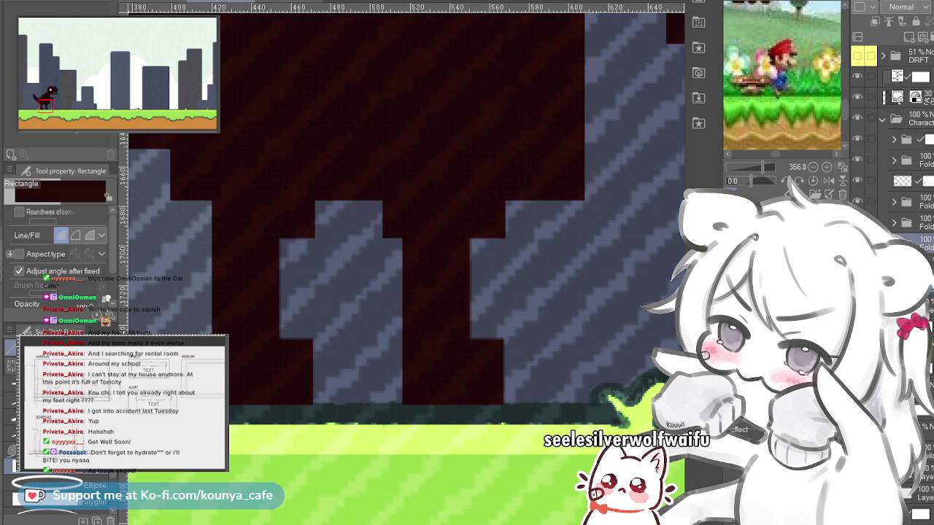
key(ctrl+y)
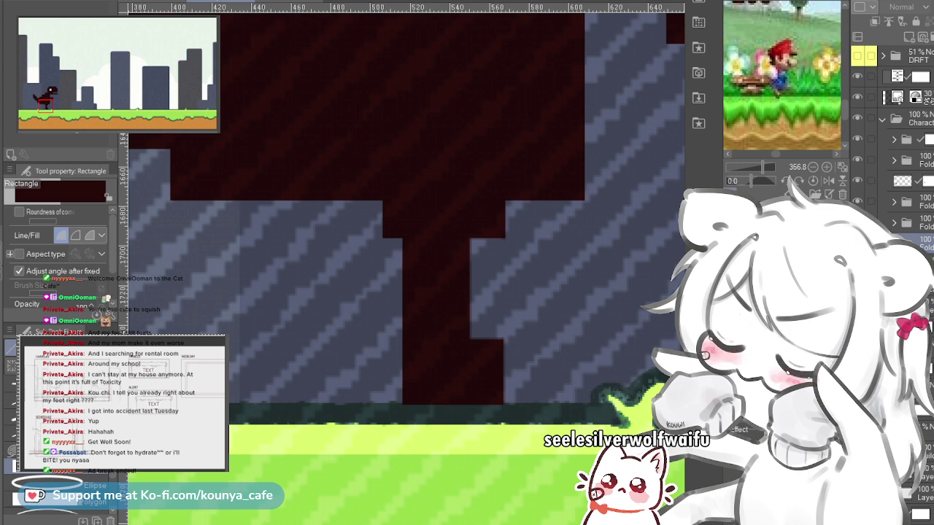
Step: Expand the front leg's folder and check its foot layer by temporarily hiding and showing it
click(917, 223)
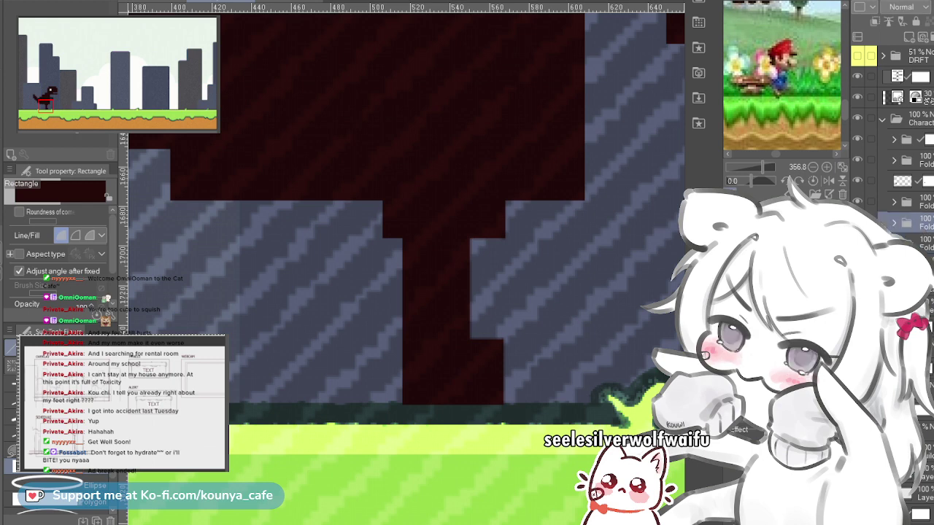
click(894, 223)
click(917, 243)
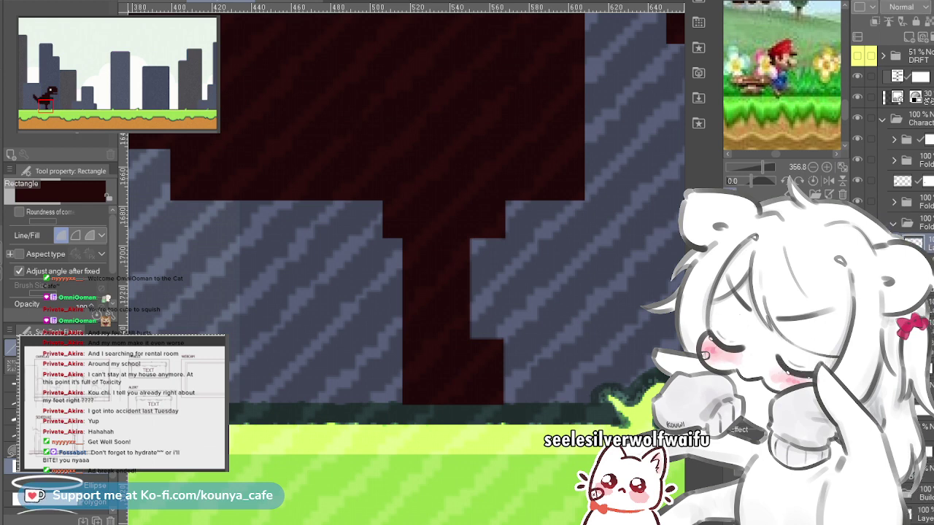
key(ctrl+z)
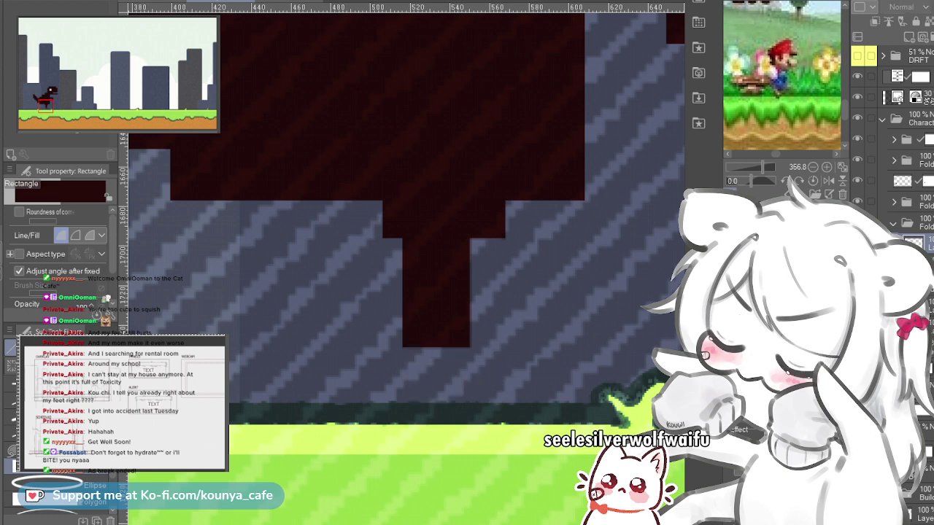
key(ctrl+y)
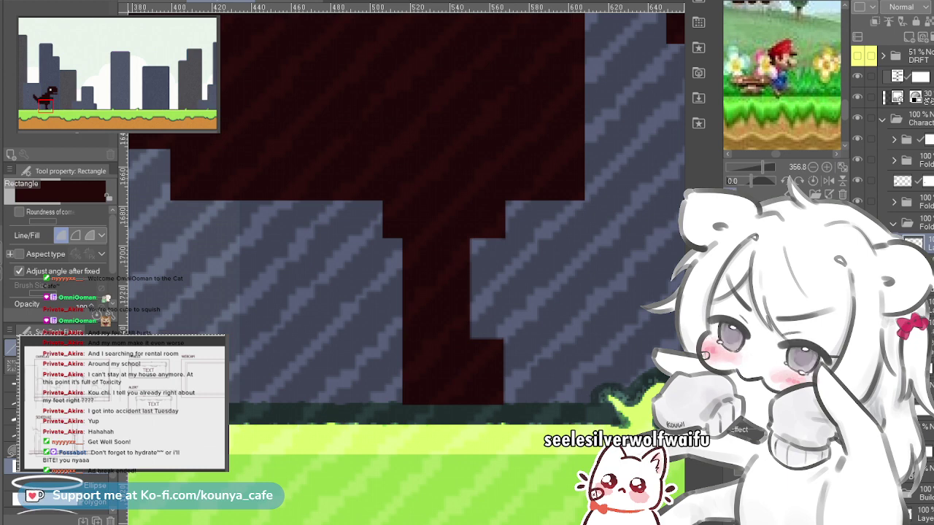
Step: Collapse the leg folder and the Character folder, and hide the whole dinosaur
scroll(438, 241, down, 10)
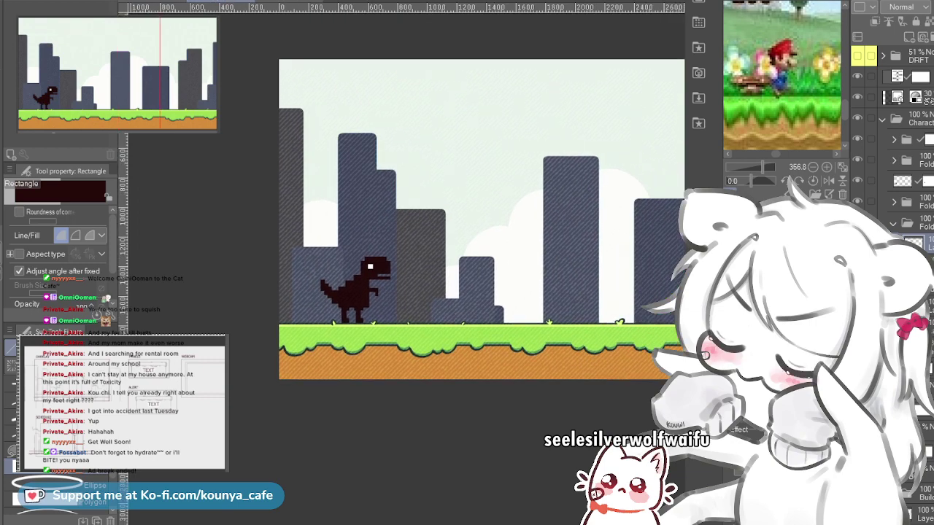
click(892, 222)
click(881, 118)
click(857, 118)
drag(481, 241, 343, 272)
click(857, 118)
click(857, 118)
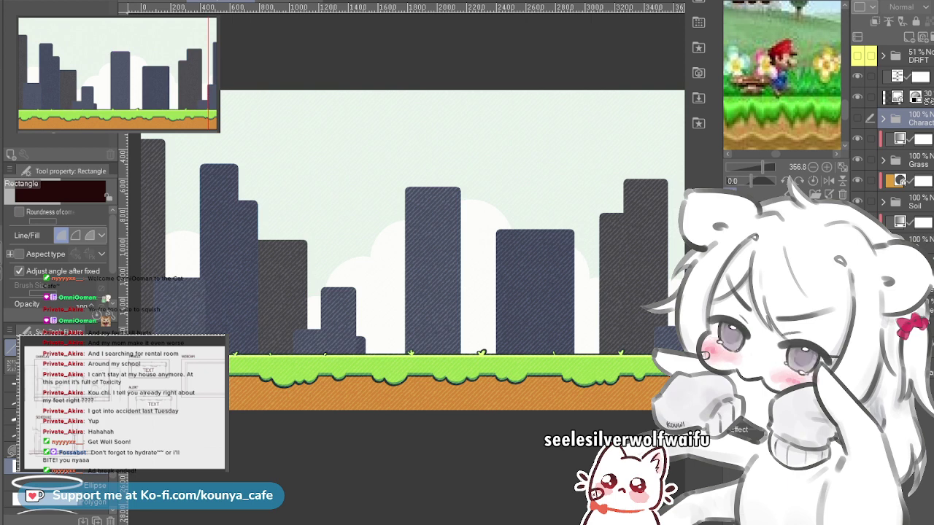
Step: Hide the Grass and Soil folders so the ground is removed from the scene
click(857, 160)
click(857, 159)
scroll(406, 248, right, 1)
scroll(579, 237, down, 1)
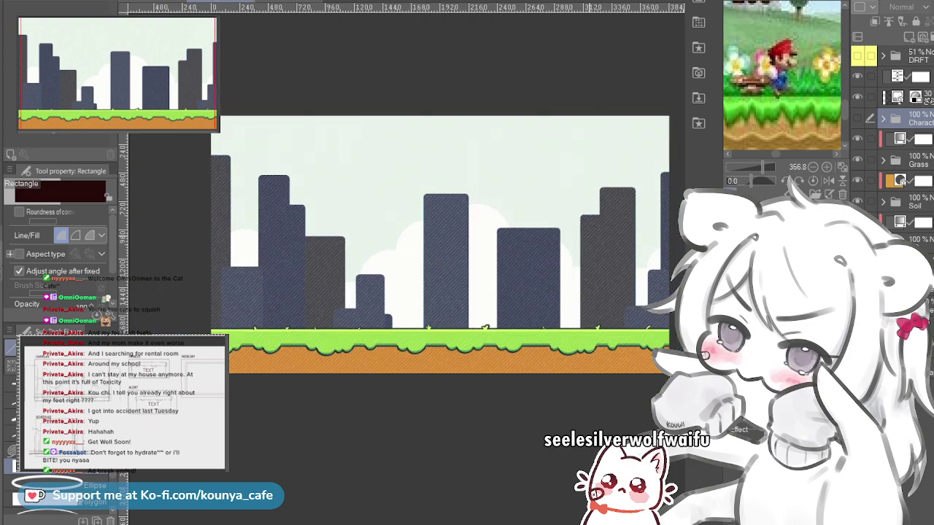
scroll(406, 248, right, 1)
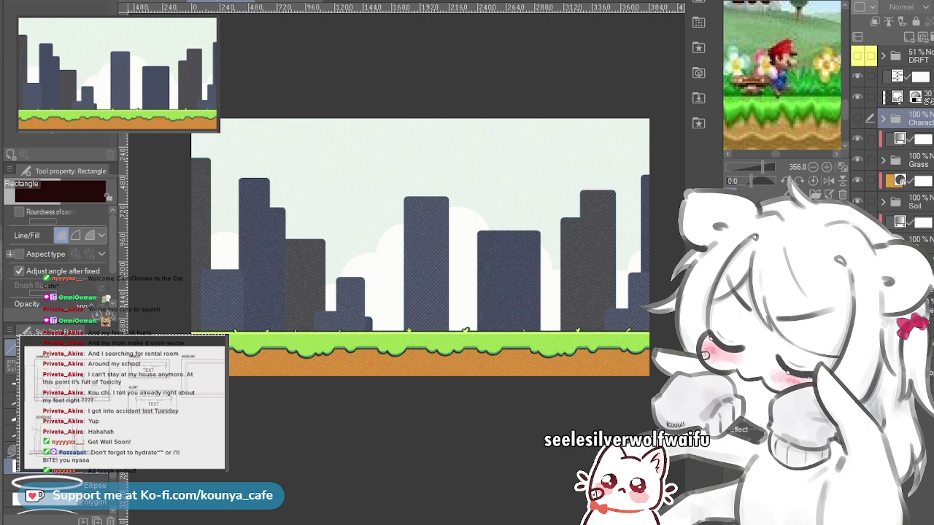
click(857, 159)
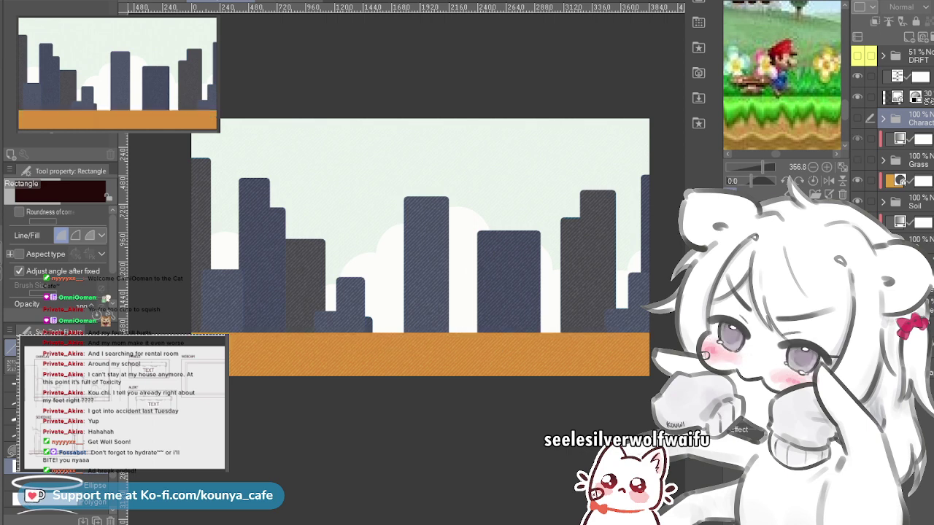
click(857, 201)
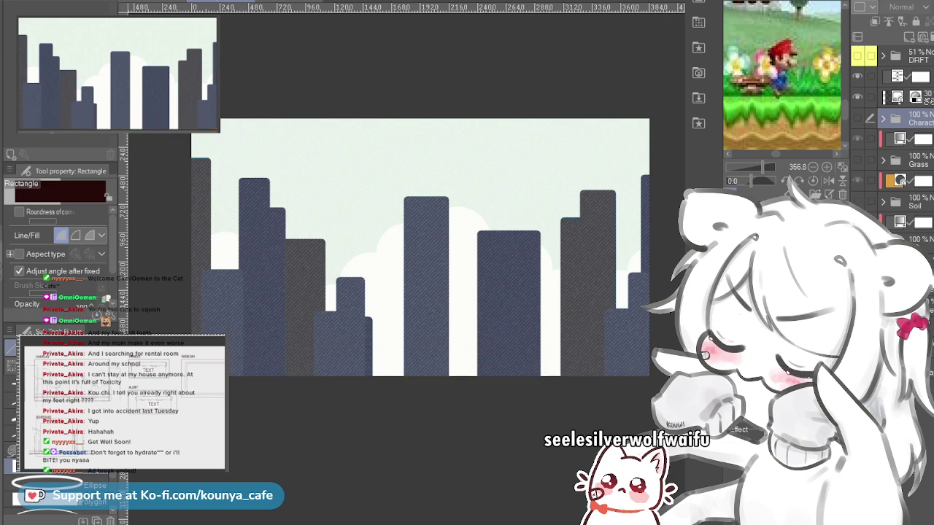
Step: Hide the sky color, the paper and the buildings so that only the white clouds show on transparency
click(857, 243)
click(857, 243)
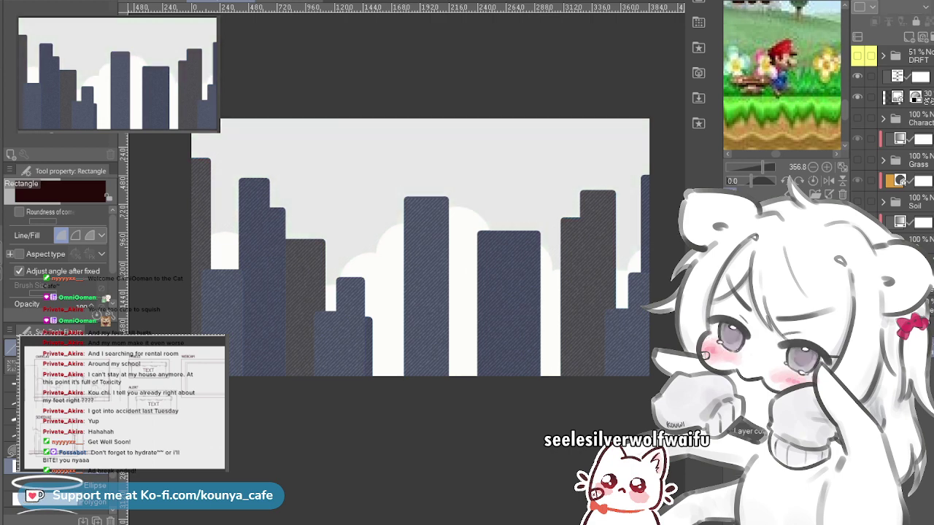
key(ctrl+z)
key(ctrl+z)
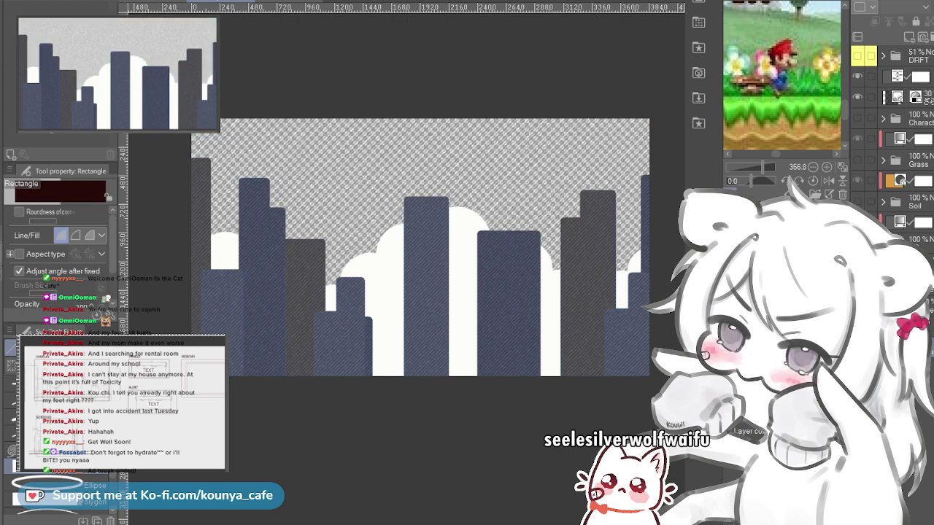
key(ctrl+z)
key(ctrl+y)
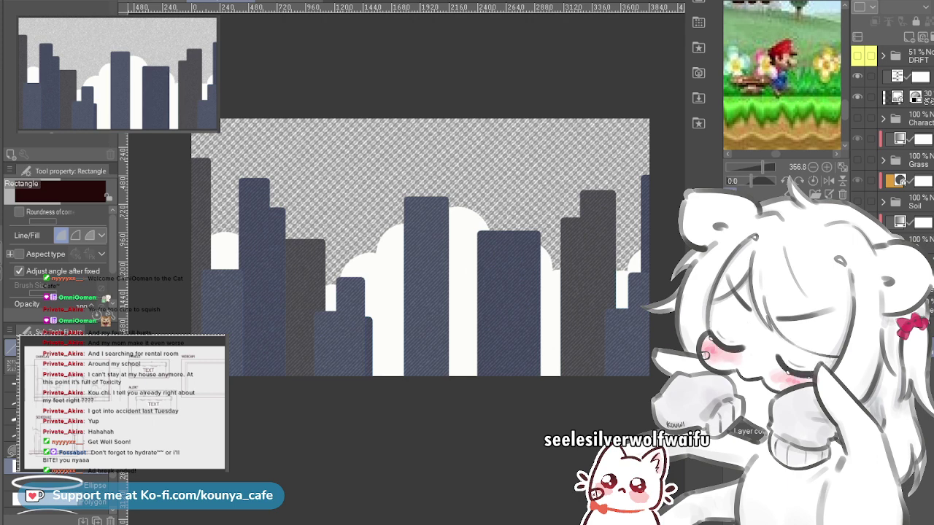
key(ctrl+z)
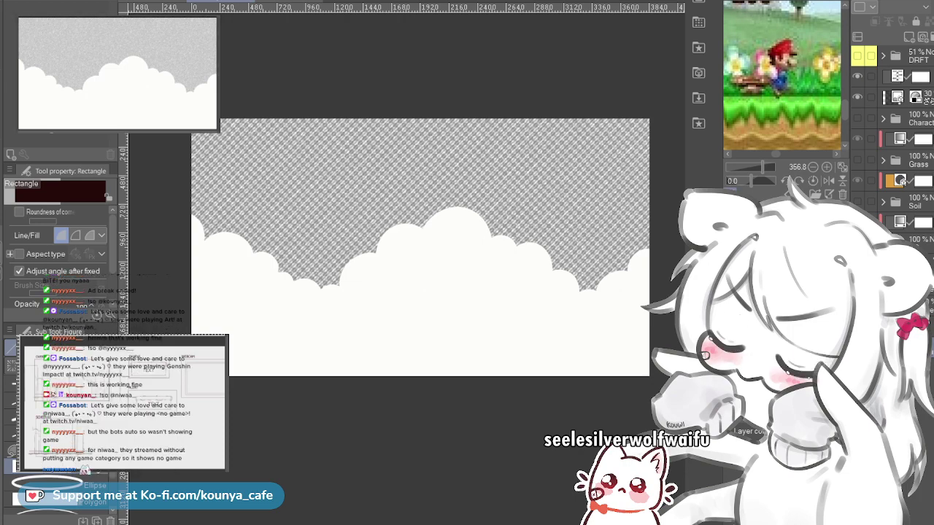
Step: Examine the cloud edges and the diagonal stripe texture over the transparent area up close, with and without the texture
scroll(307, 291, up, 6)
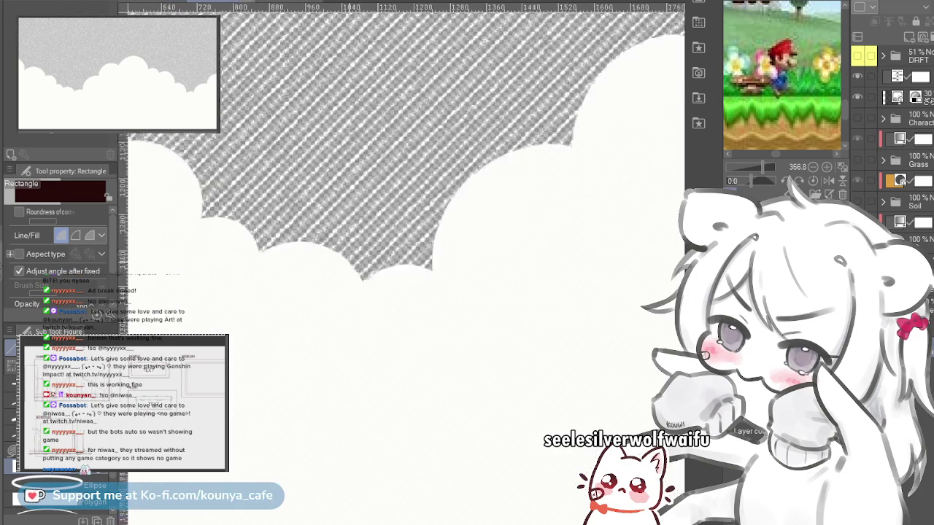
scroll(306, 409, down, 4)
drag(271, 130, 330, 176)
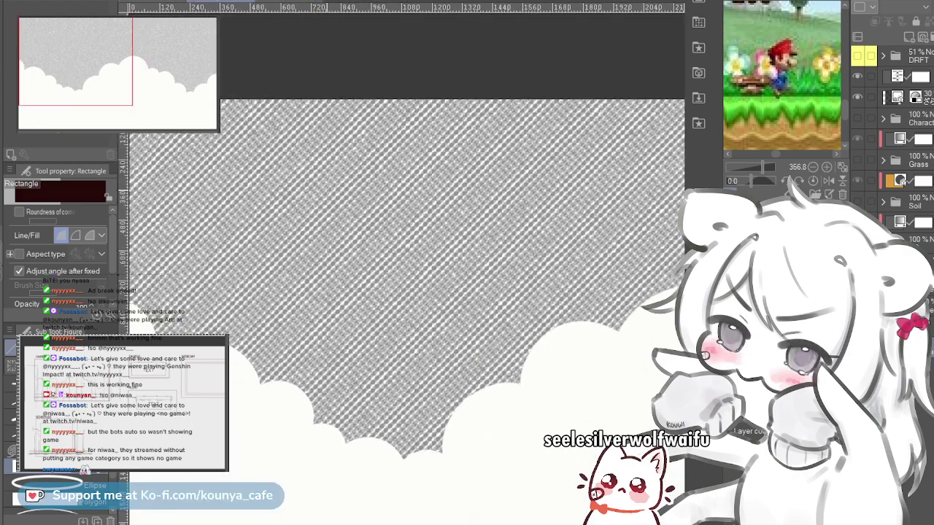
scroll(329, 176, up, 5)
scroll(401, 262, down, 4)
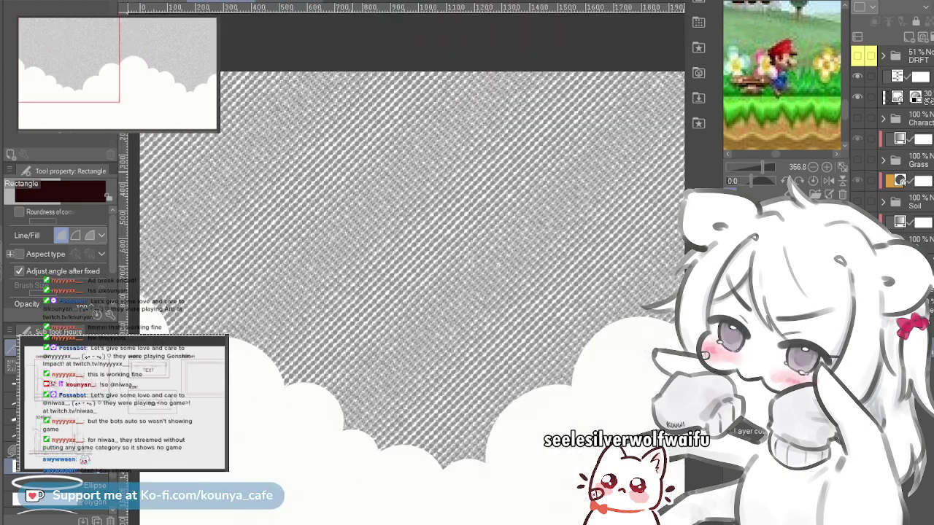
click(905, 97)
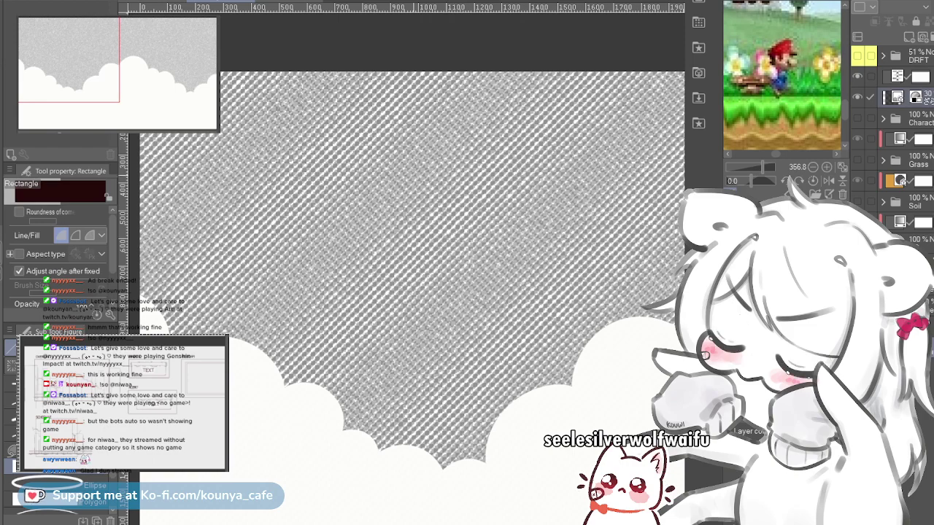
drag(248, 292, 309, 304)
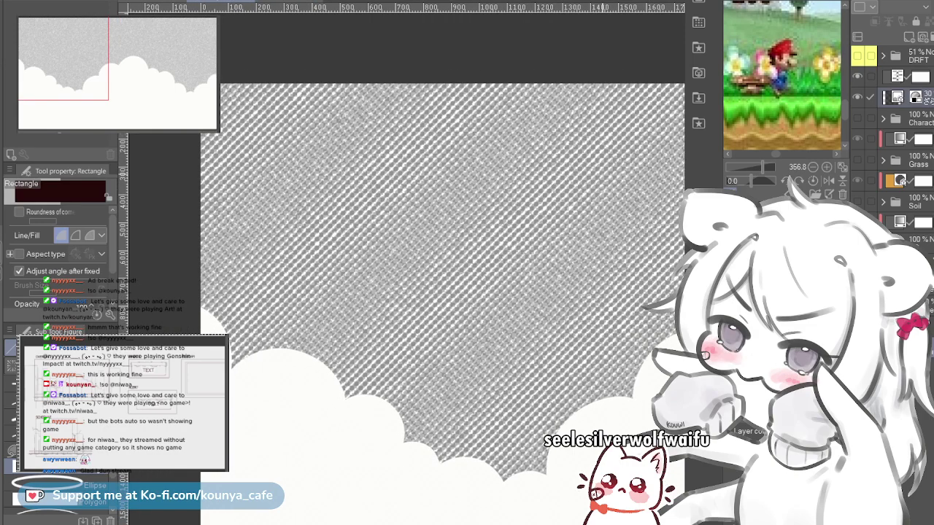
scroll(258, 287, up, 3)
scroll(259, 287, down, 1)
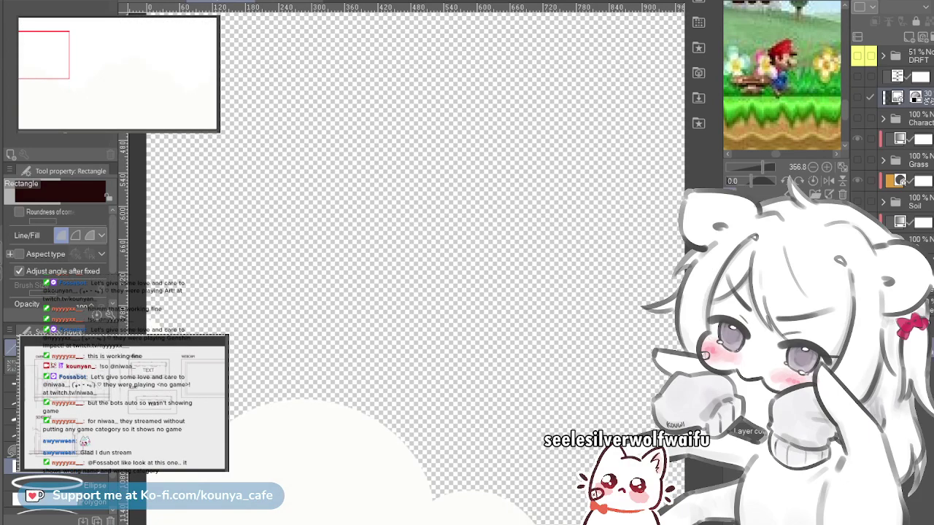
key(ctrl+z)
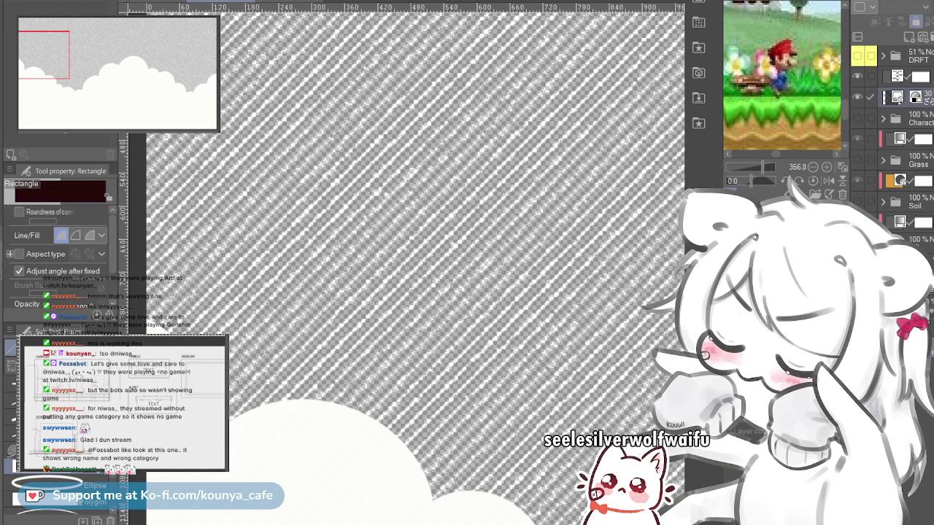
scroll(334, 257, down, 3)
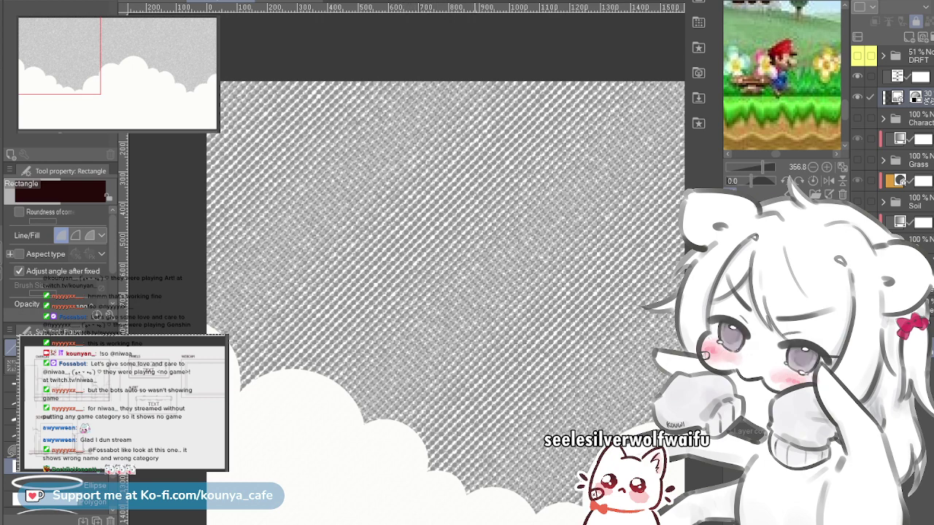
scroll(452, 263, down, 1)
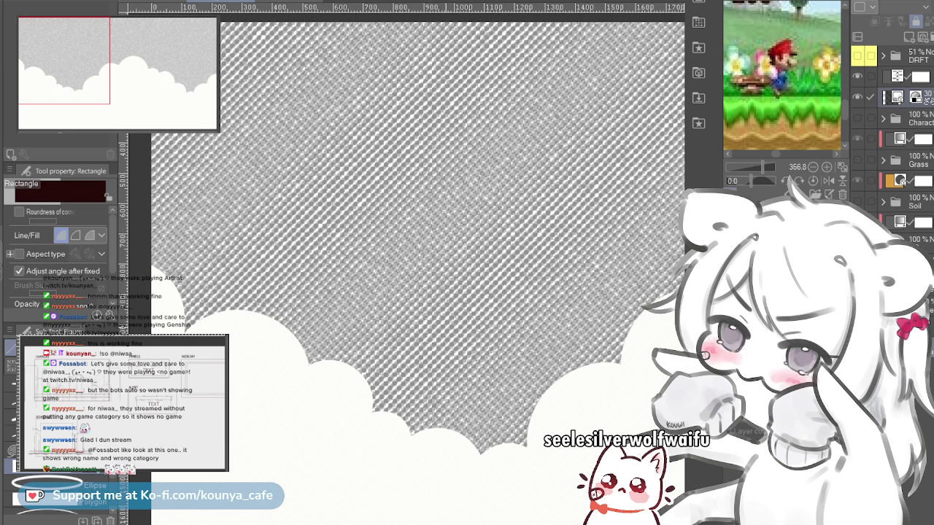
drag(450, 232, 456, 217)
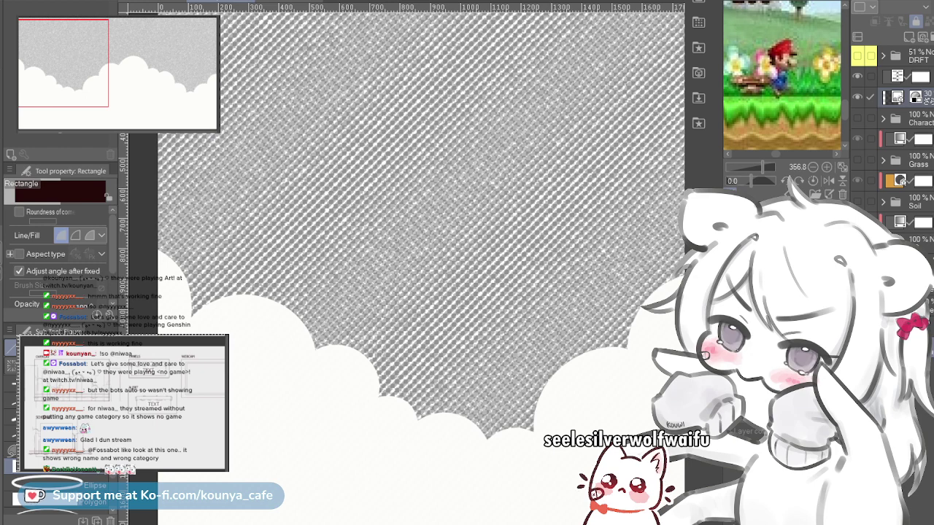
Step: Select only the 30% Overlay stripe texture layer and check it by briefly hiding and showing it
click(921, 97)
click(921, 76)
click(921, 97)
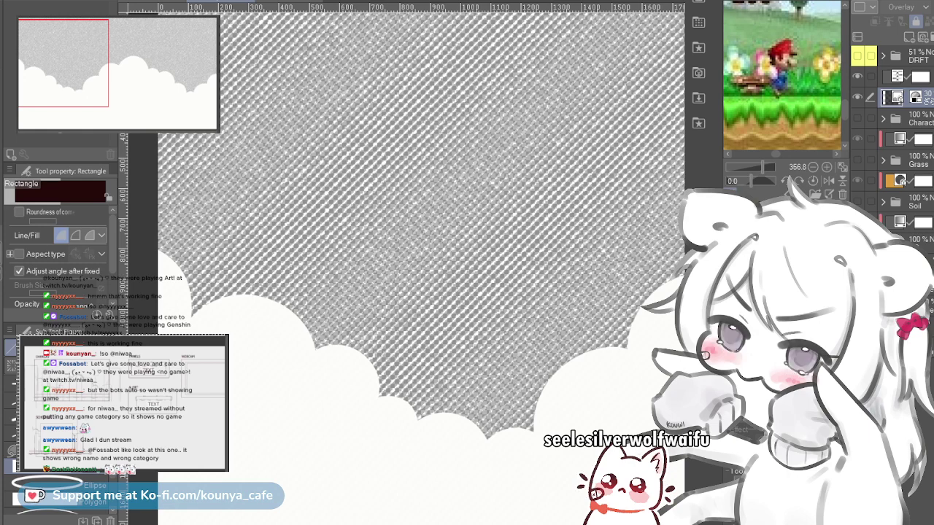
click(857, 97)
click(857, 97)
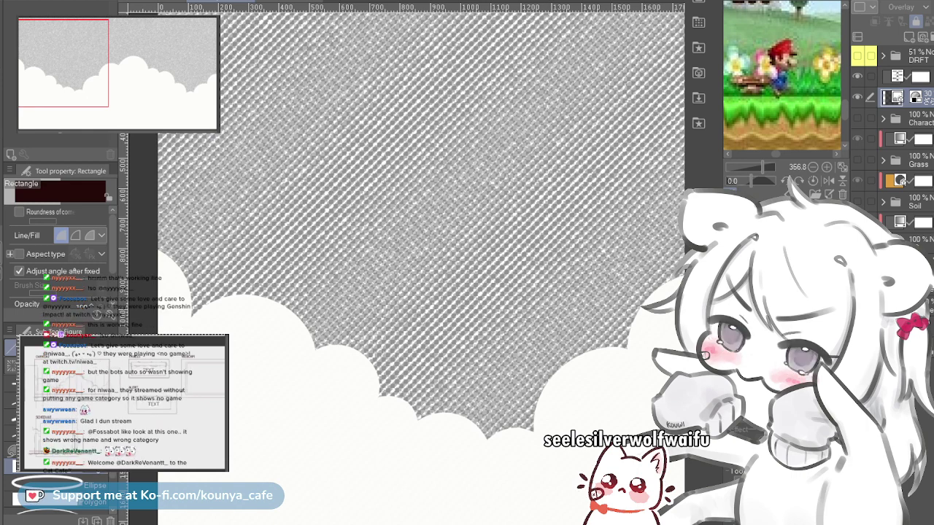
Step: Duplicate the Overlay stripe texture layer to just below the Soil folder and hide the original texture layer
drag(916, 97, 916, 160)
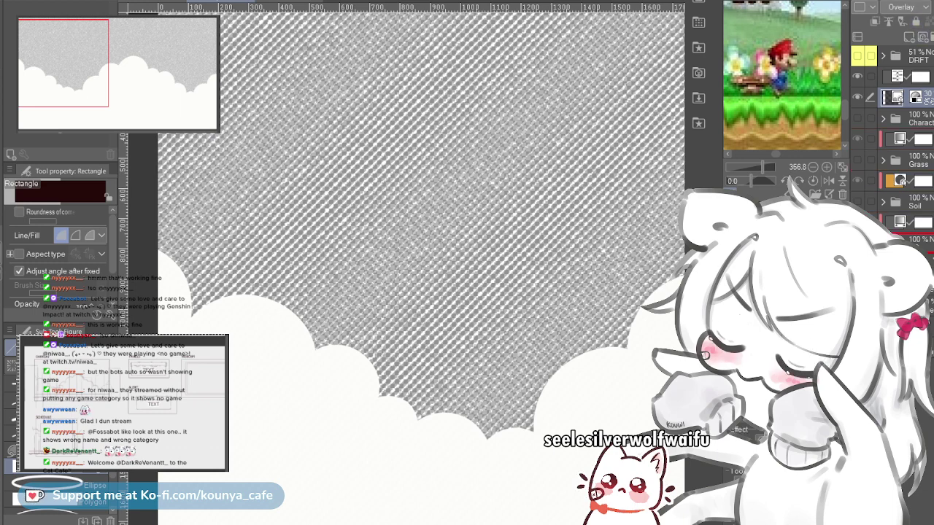
drag(900, 210, 900, 212)
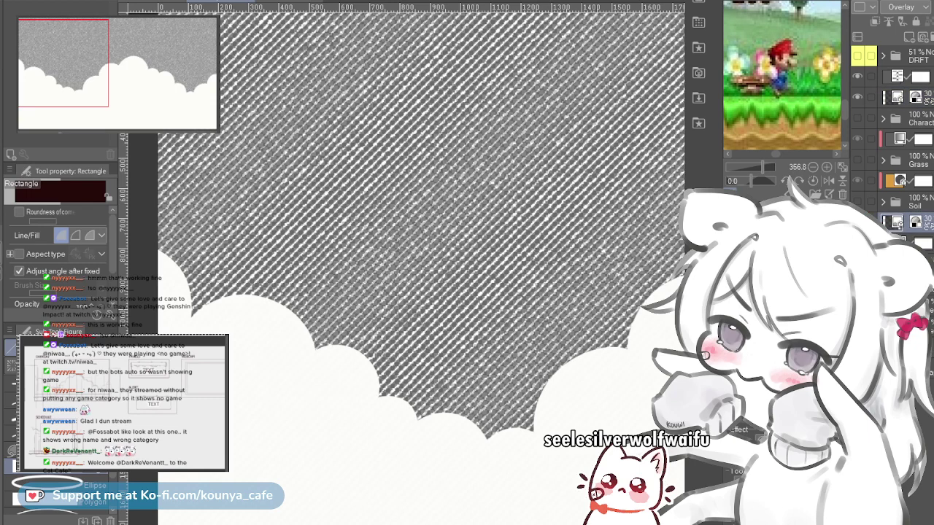
click(857, 97)
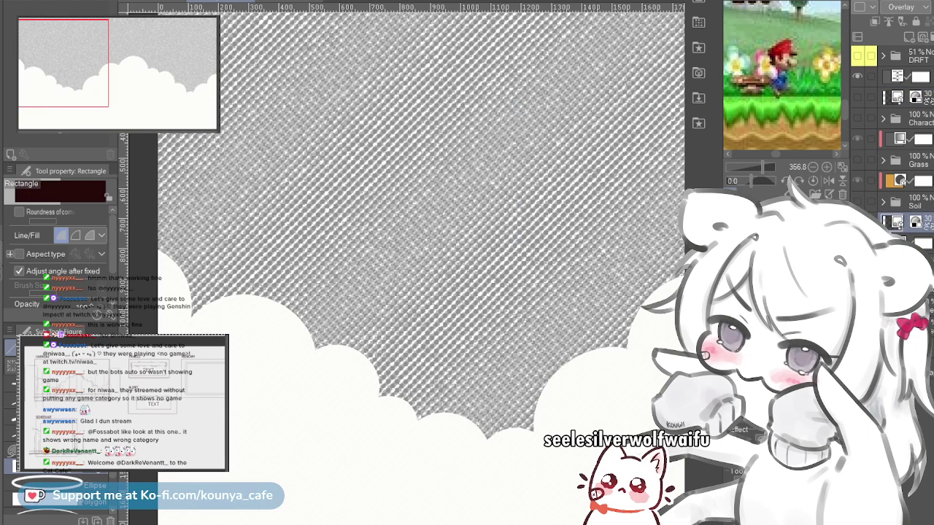
Step: Clip the duplicated stripe texture to the layers below so it covers only the clouds, and check the whole canvas
key(ctrl+alt+g)
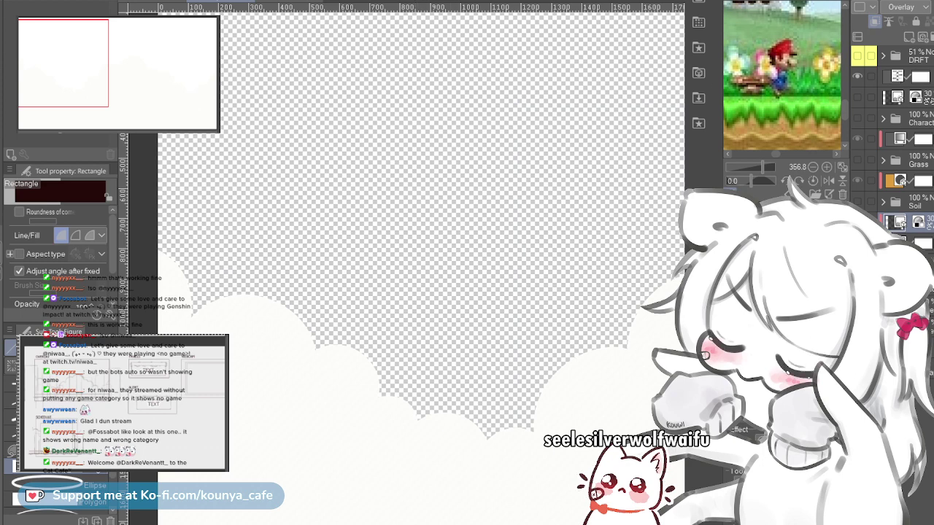
click(857, 76)
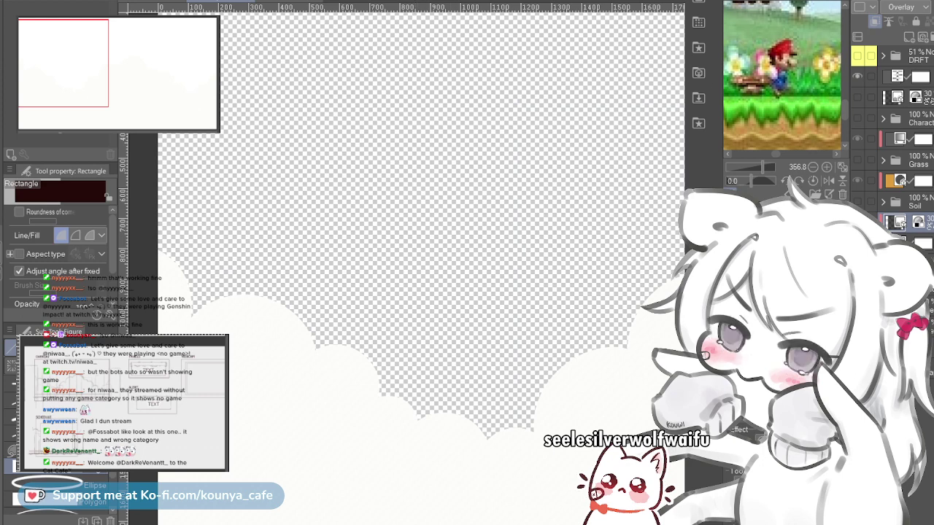
scroll(357, 182, down, 3)
drag(357, 182, 296, 189)
drag(489, 156, 466, 187)
scroll(466, 150, down, 2)
scroll(466, 191, up, 2)
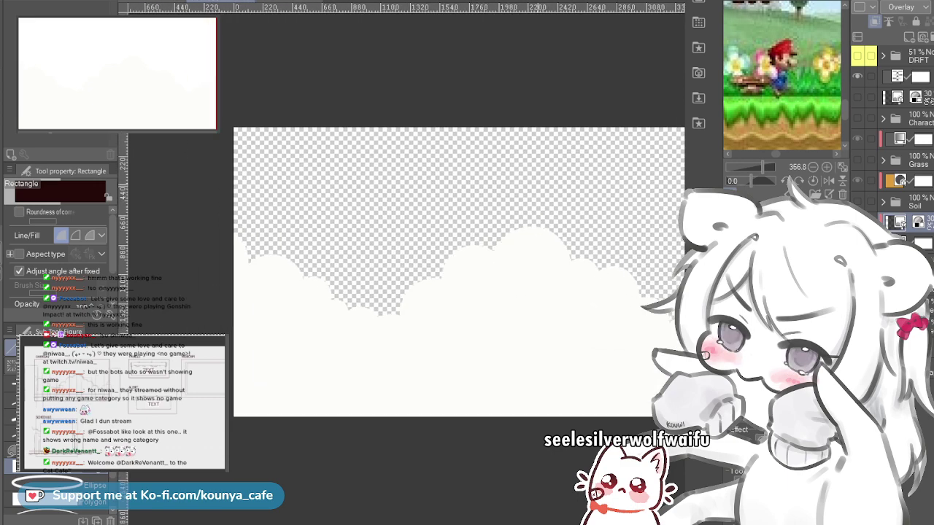
Step: Try grouping the background's clipped effect layers into a new folder, and undo the grouping
click(909, 97)
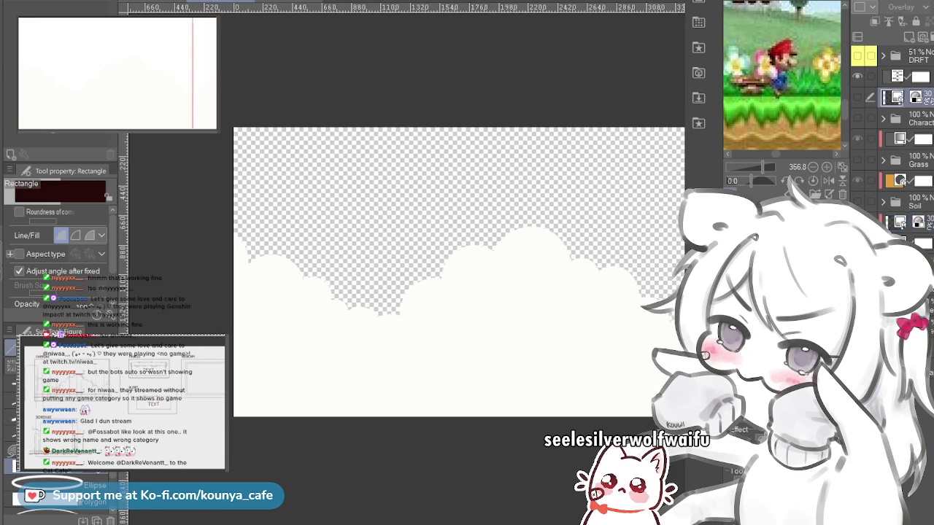
drag(397, 270, 340, 263)
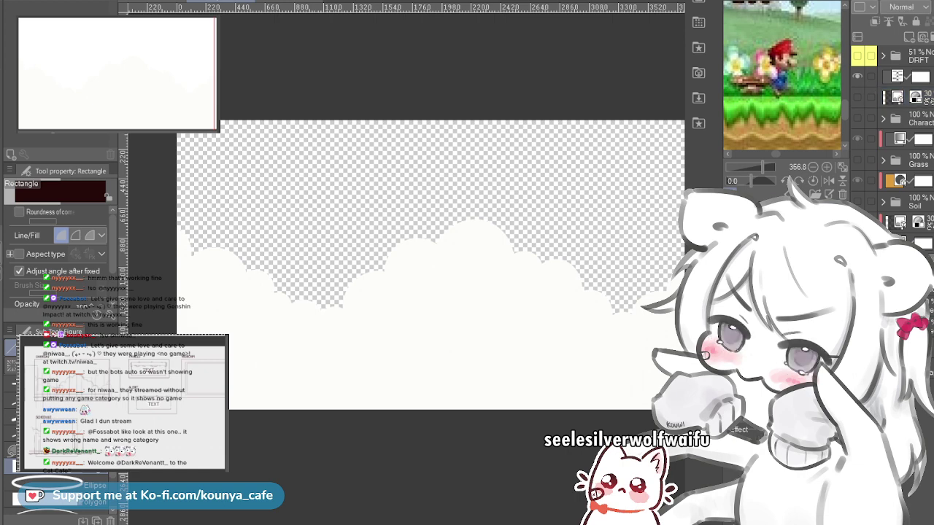
key(ctrl+g)
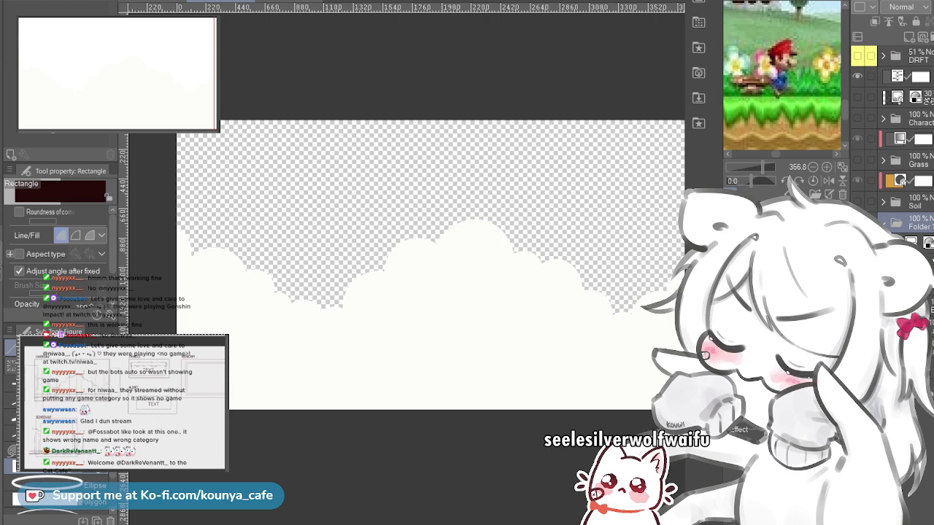
key(ctrl+z)
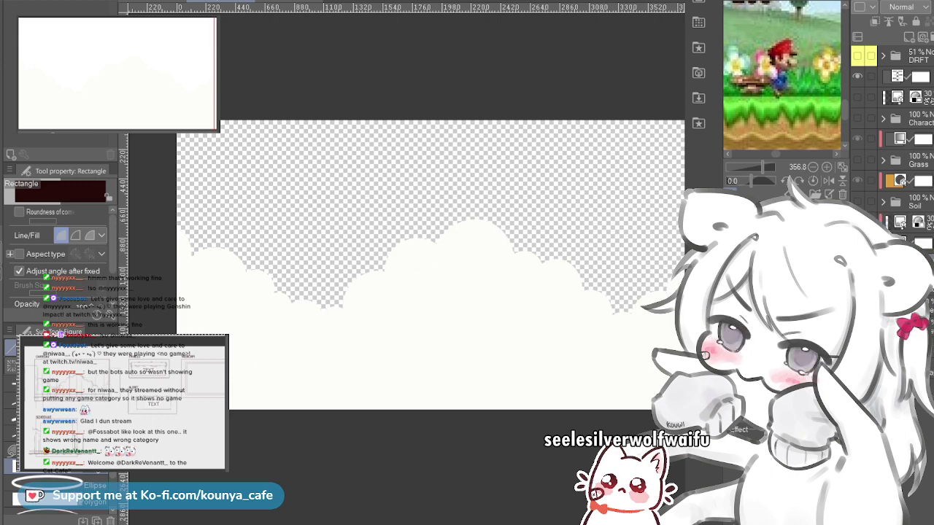
Step: Bring the buildings back in place of the clouds and examine the stripe texture clipped to them
key(ctrl+z)
key(ctrl+z)
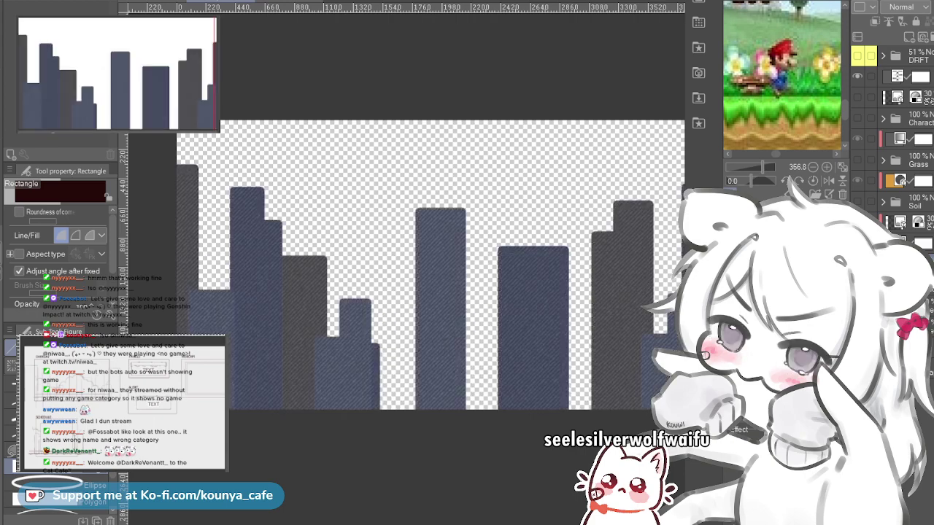
scroll(486, 182, up, 4)
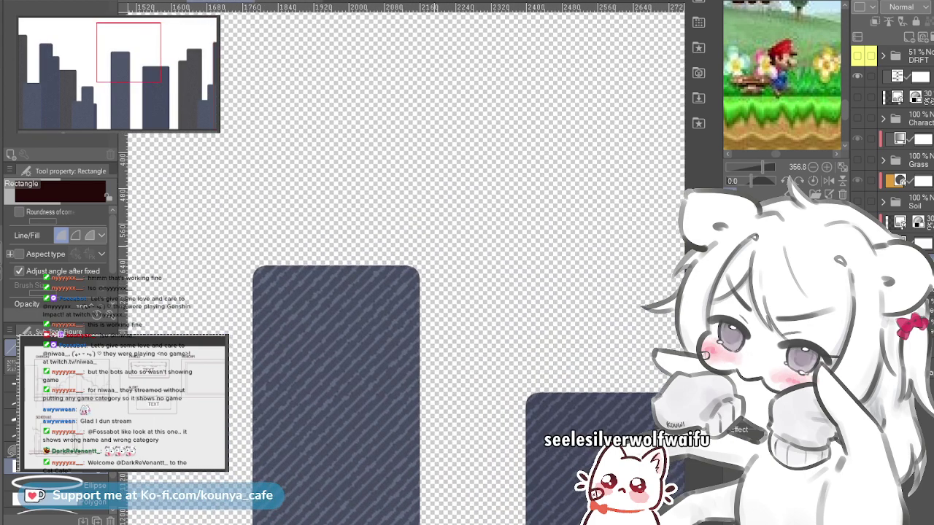
scroll(446, 226, down, 1)
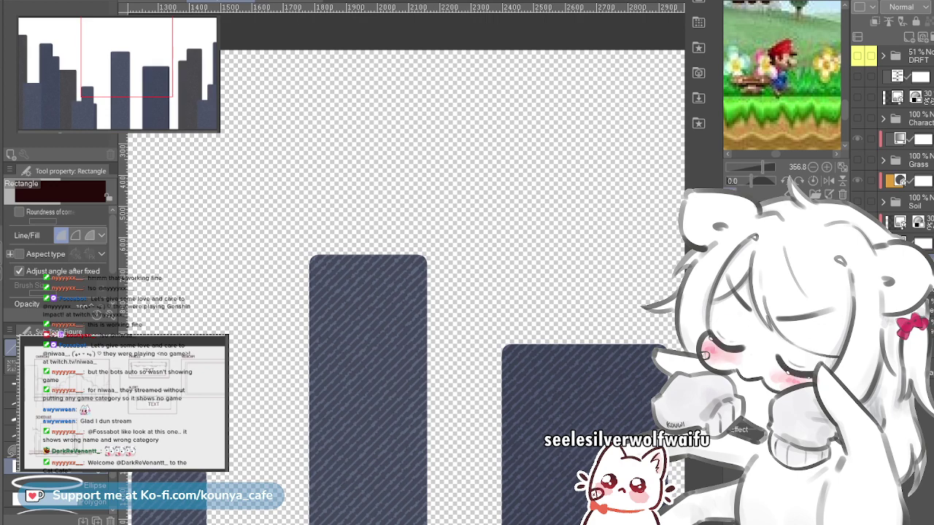
scroll(401, 263, down, 4)
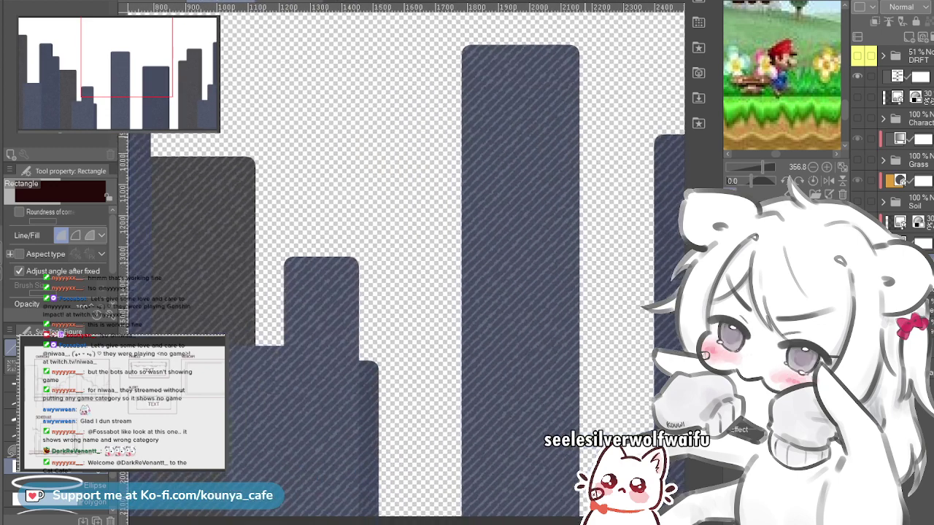
scroll(452, 226, down, 4)
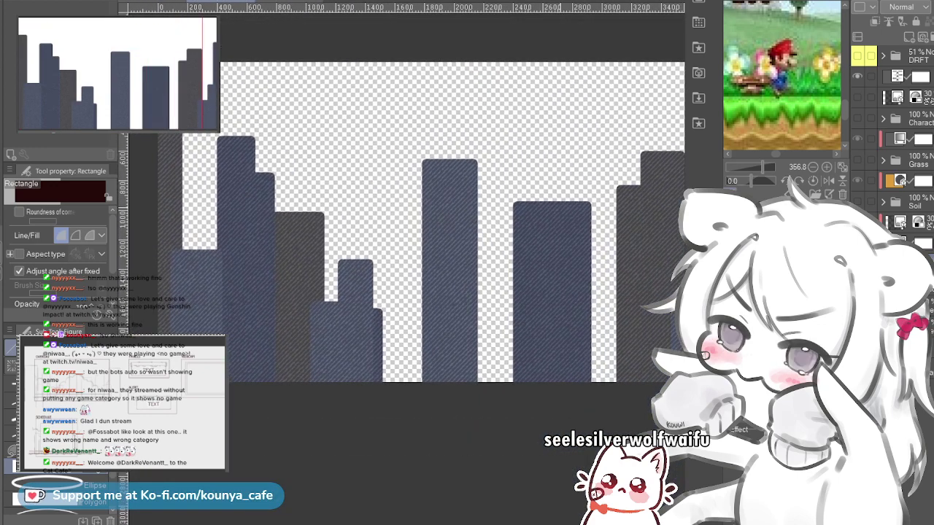
drag(558, 226, 571, 231)
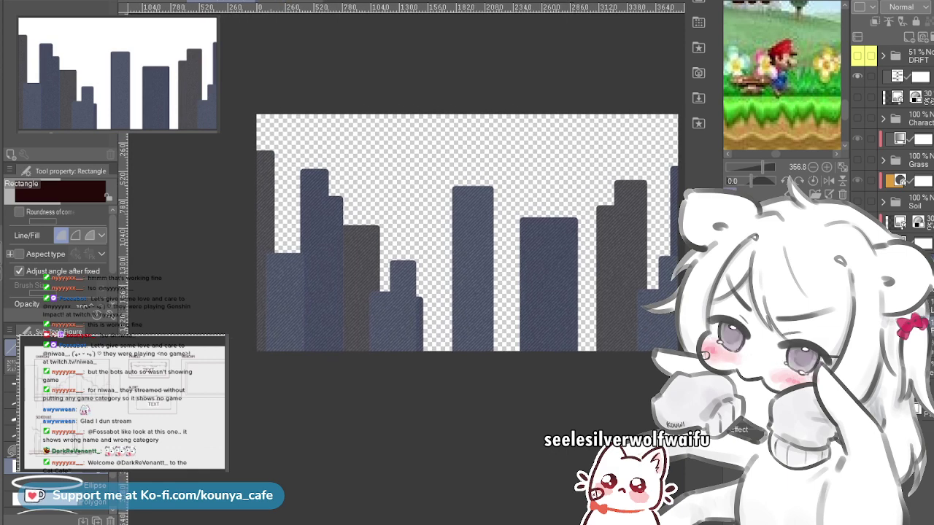
Step: Widen the canvas by about 400 px on each side of the buildings, comparing it with the previous width
scroll(891, 146, down, 3)
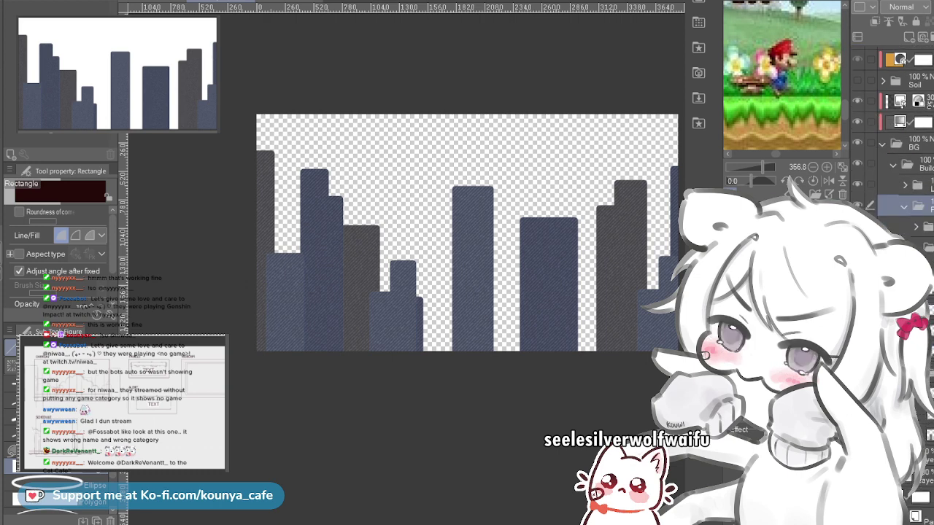
scroll(538, 185, down, 2)
drag(538, 185, 493, 191)
scroll(526, 193, up, 1)
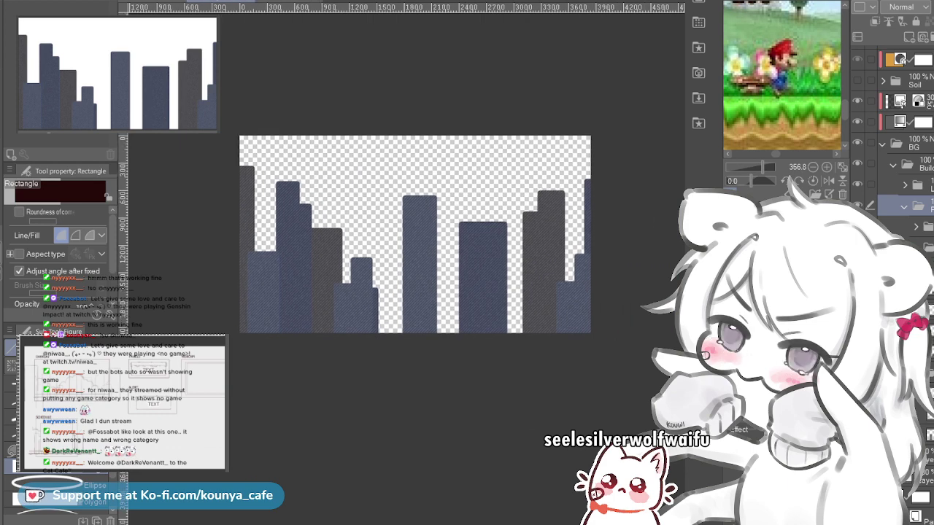
key(ctrl+t)
drag(239, 234, 202, 234)
key(Return)
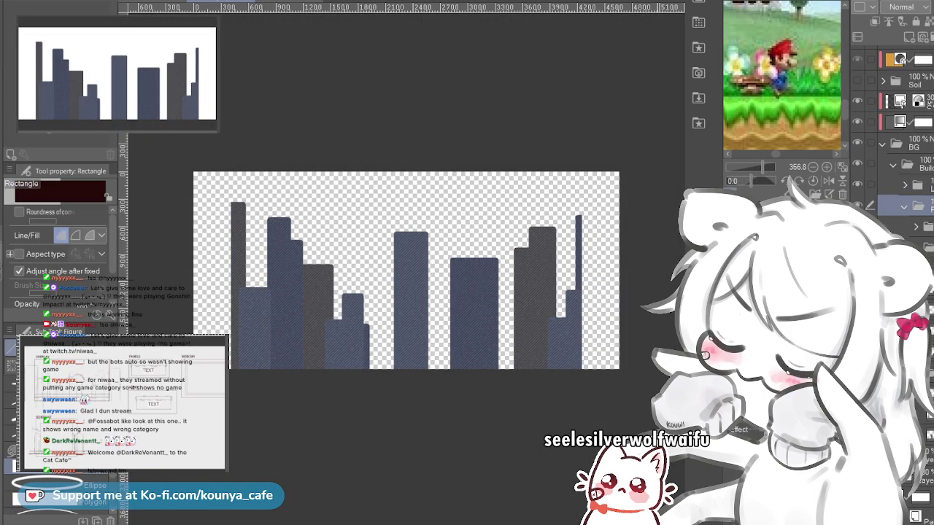
key(ctrl+z)
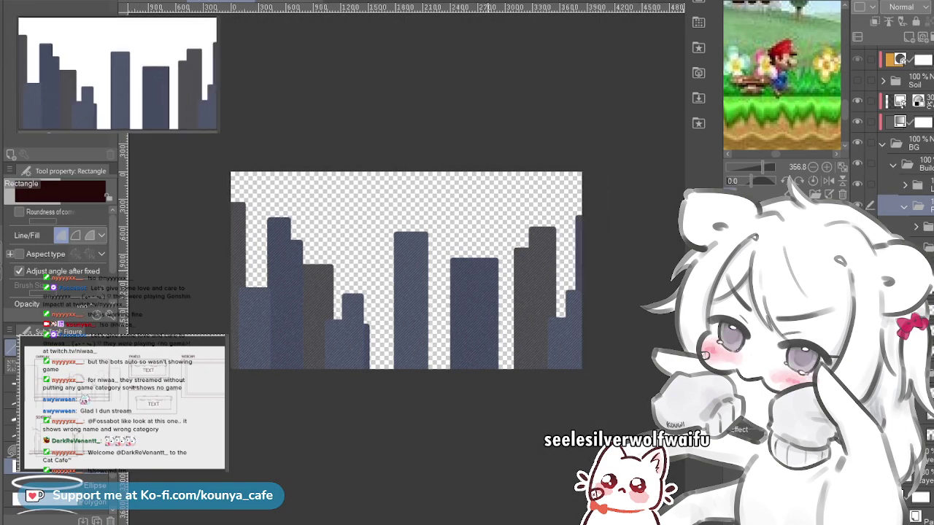
key(ctrl+y)
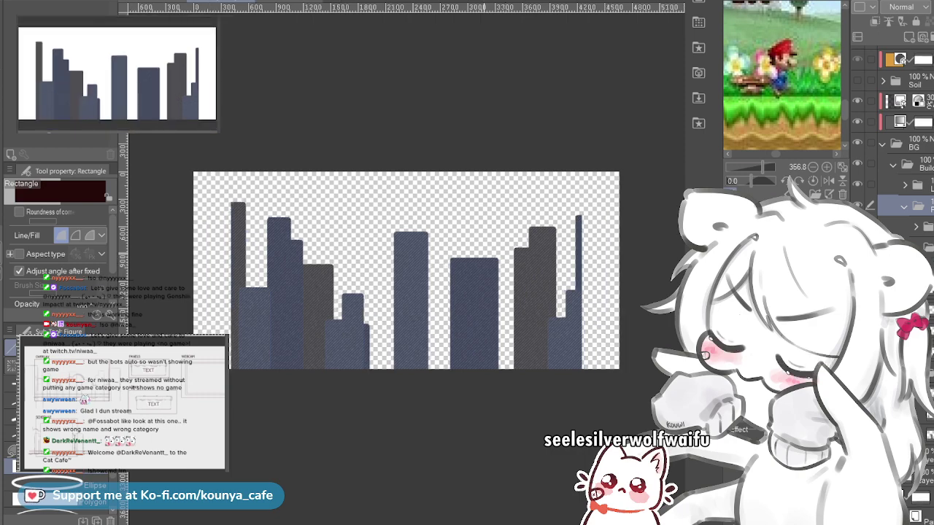
Step: Examine the buildings at the canvas's far end and check the clipped effect layers above the BG folder
scroll(247, 233, up, 3)
drag(627, 314, 423, 262)
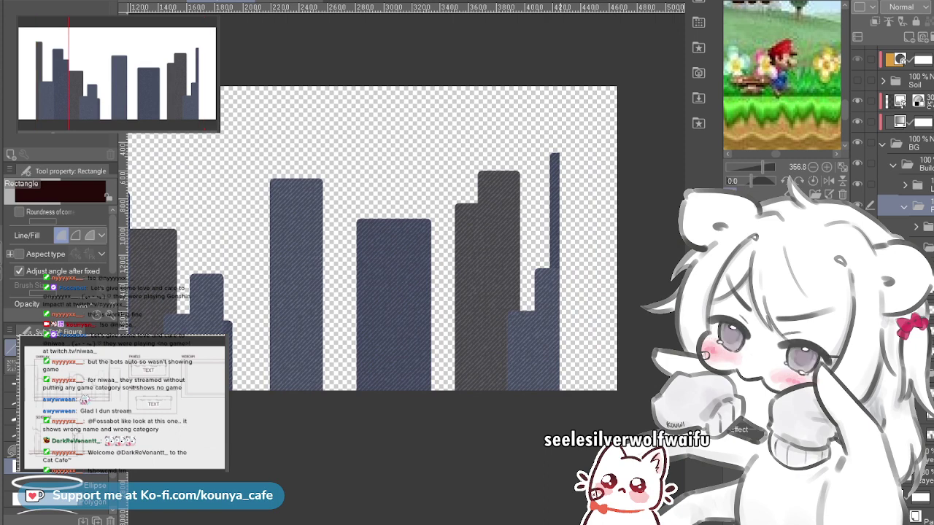
click(906, 102)
click(917, 207)
click(904, 102)
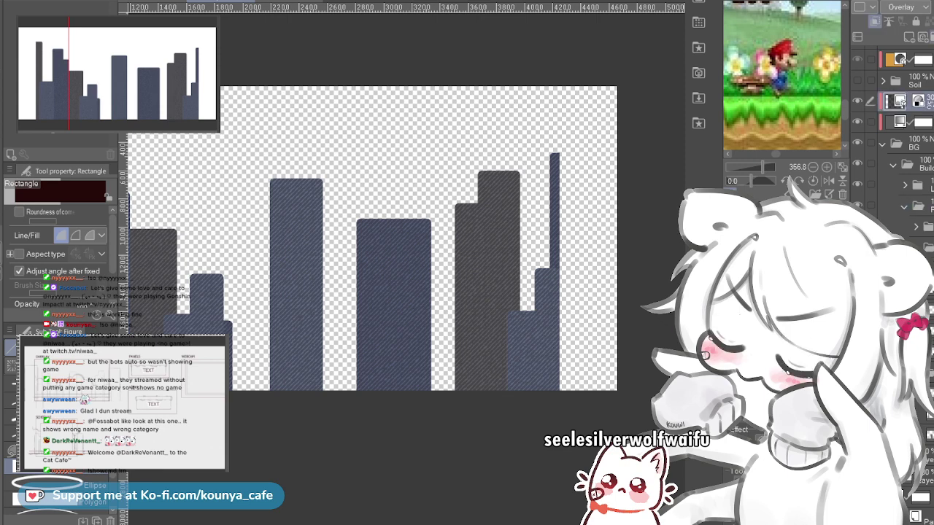
click(915, 21)
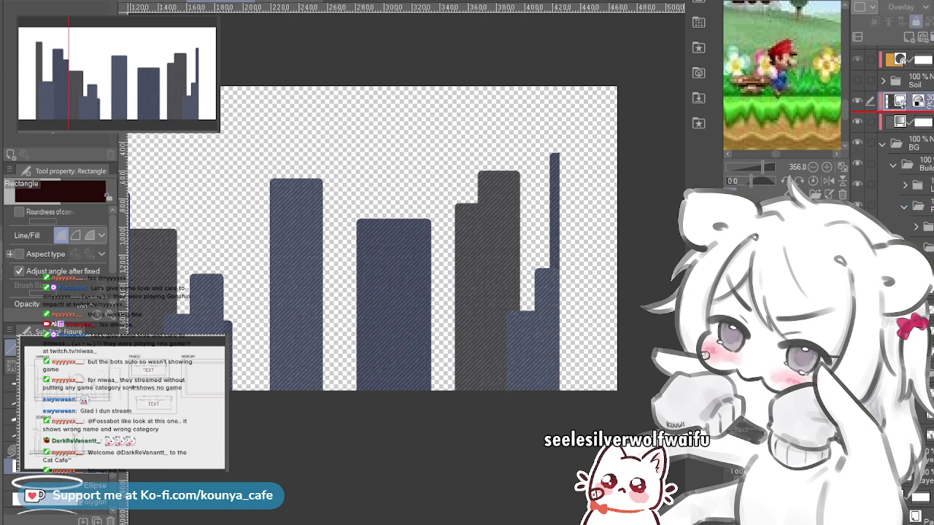
click(920, 122)
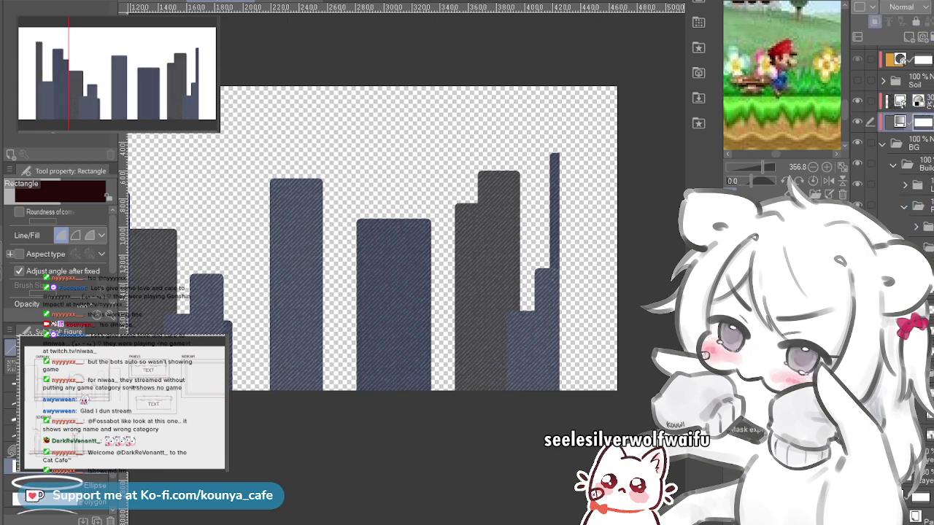
Step: Hide the blue buildings so that only the dark grey ones are shown on the widened canvas
click(857, 163)
key(ctrl+z)
key(ctrl+y)
key(ctrl+z)
scroll(893, 145, up, 3)
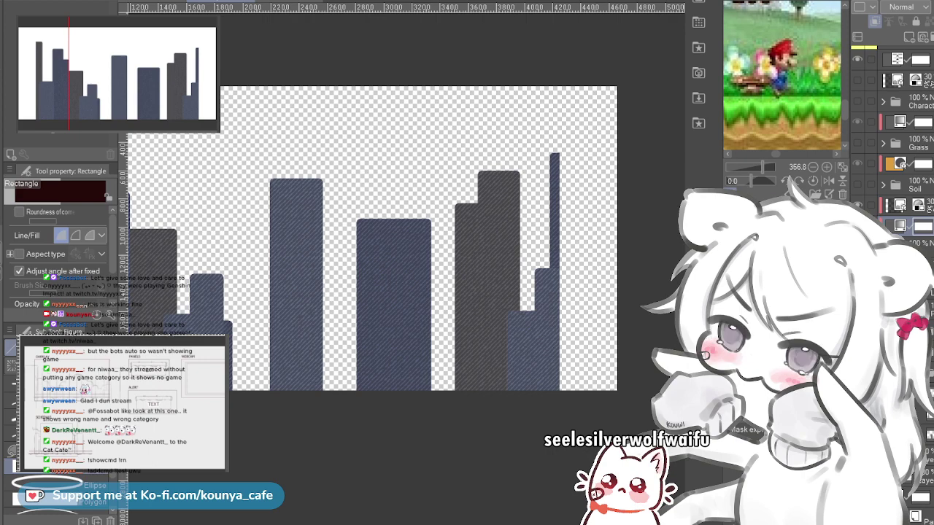
scroll(893, 145, up, 1)
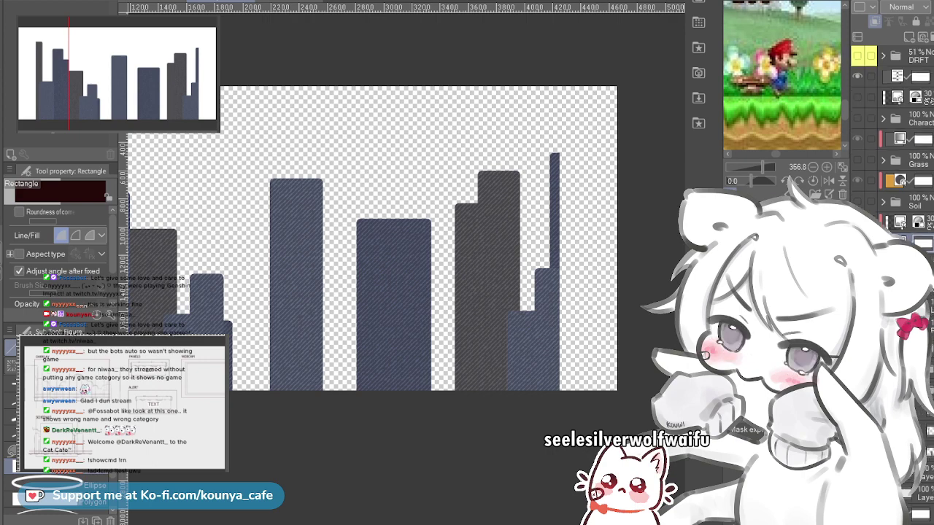
key(ctrl+z)
key(ctrl+z)
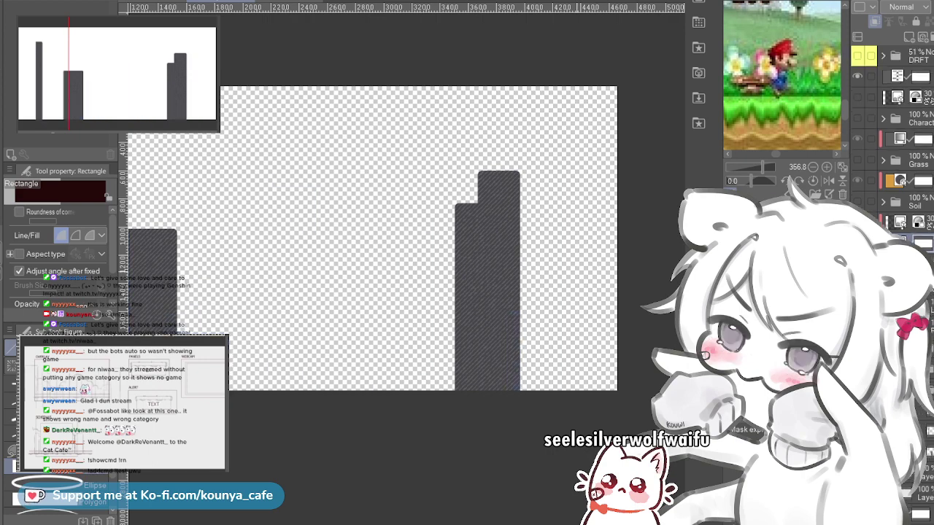
scroll(580, 272, down, 3)
drag(492, 255, 514, 259)
scroll(317, 213, up, 2)
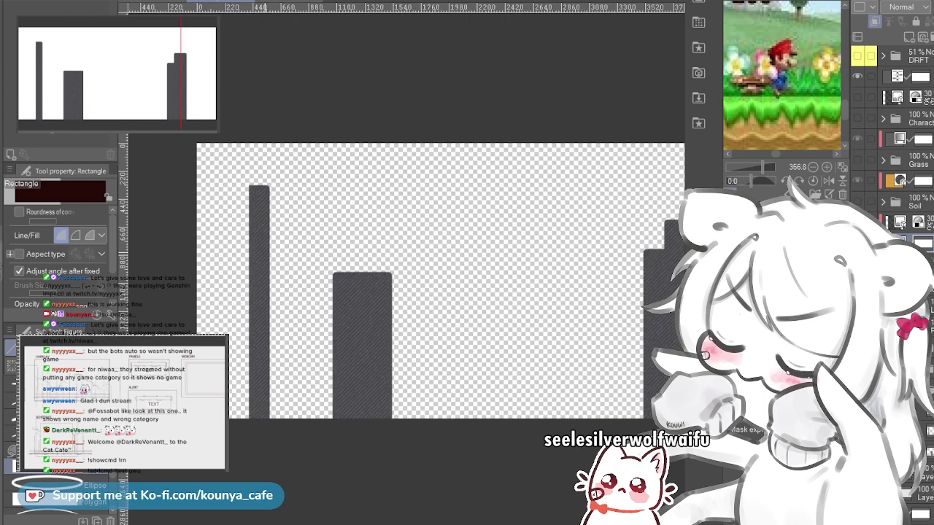
Step: Widen the leftmost grey tower outward to about 340 px with a filled rectangle of corner roundness 70
key(ctrl+z)
key(ctrl+y)
key(ctrl+z)
drag(296, 255, 360, 242)
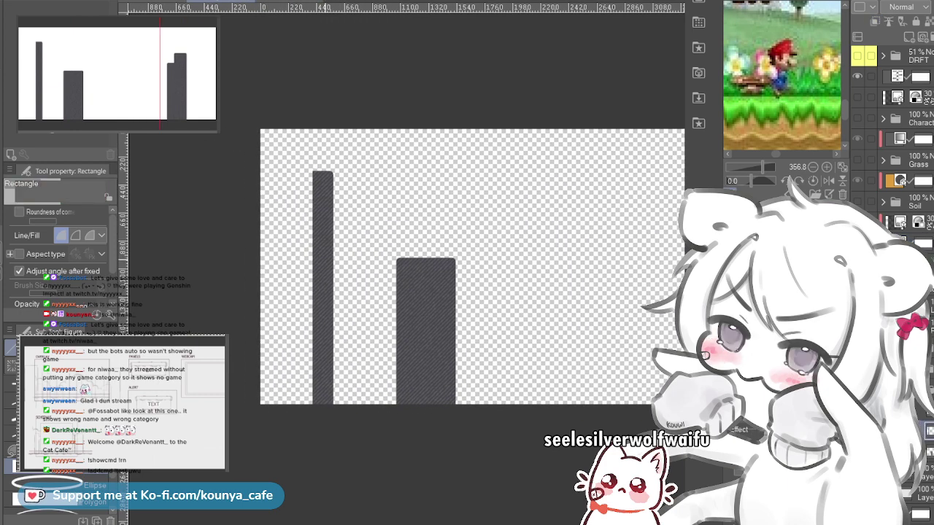
scroll(313, 227, up, 1)
mouse_move(316, 228)
mouse_down()
mouse_move(360, 225)
mouse_move(348, 208)
mouse_up()
scroll(336, 226, up, 2)
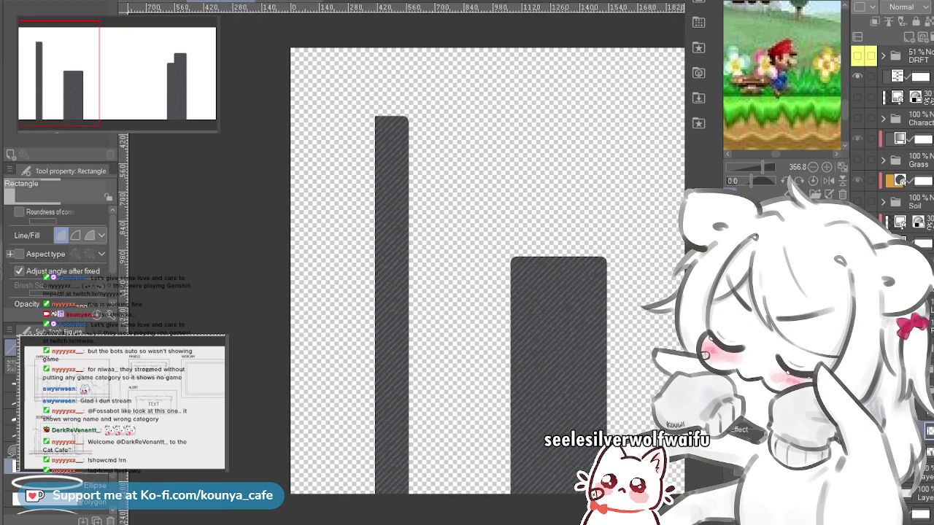
click(19, 211)
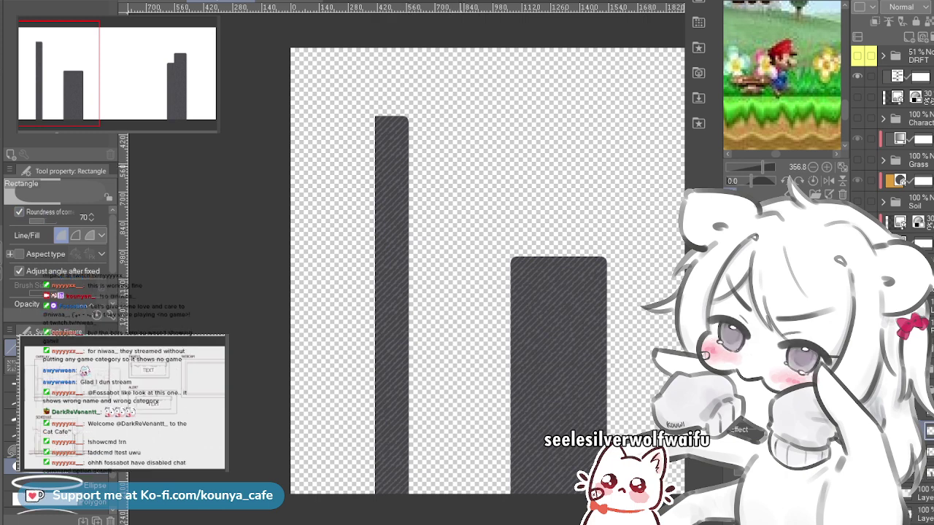
drag(406, 115, 335, 515)
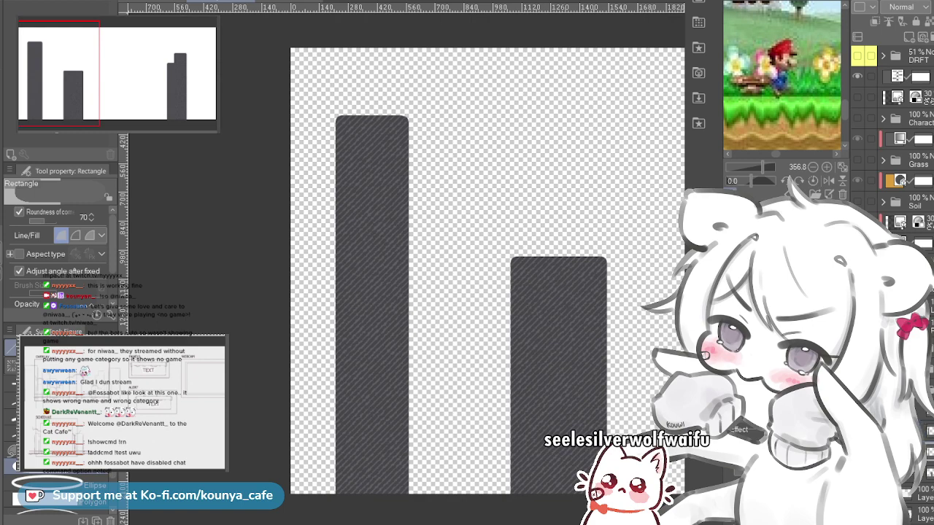
key(ctrl+z)
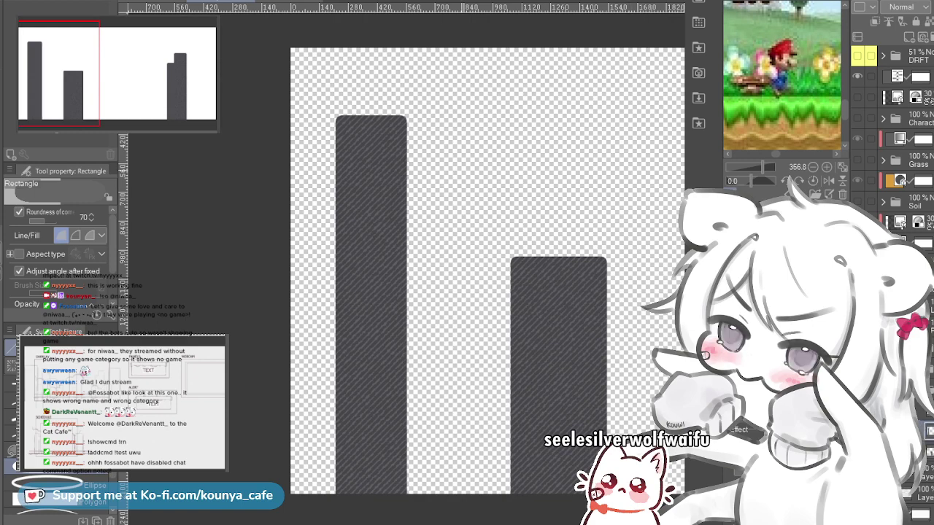
Step: Check the grey building layers one at a time by showing and hiding them across the whole canvas
scroll(483, 178, down, 3)
drag(483, 177, 272, 177)
scroll(394, 280, down, 1)
scroll(419, 255, up, 1)
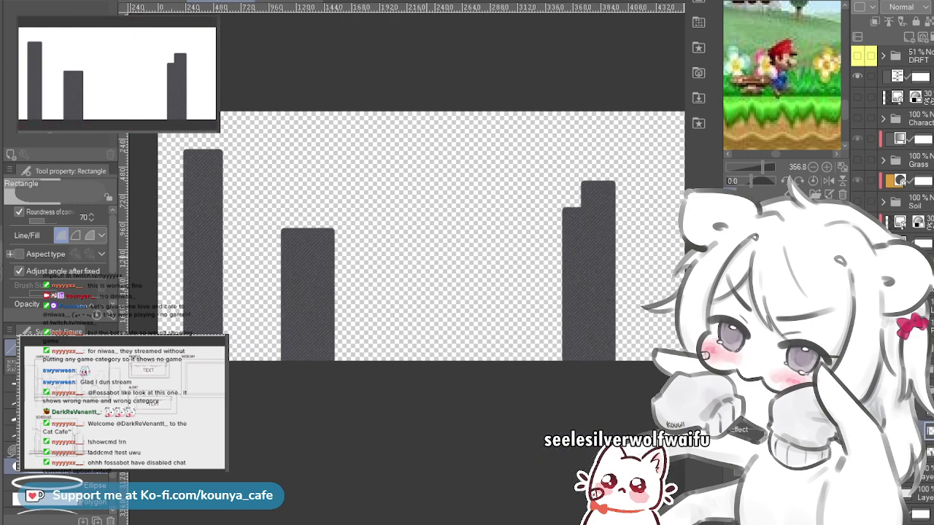
drag(419, 256, 434, 287)
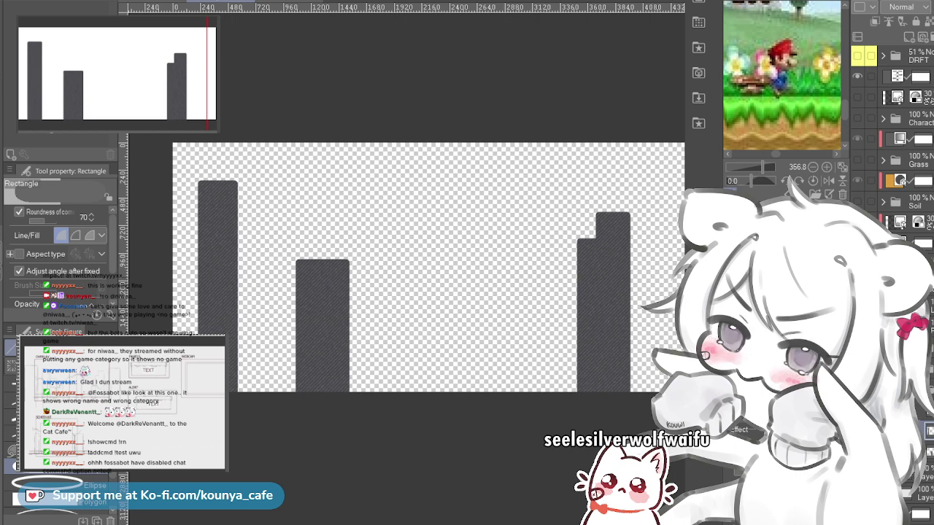
key(ctrl+z)
key(ctrl+z)
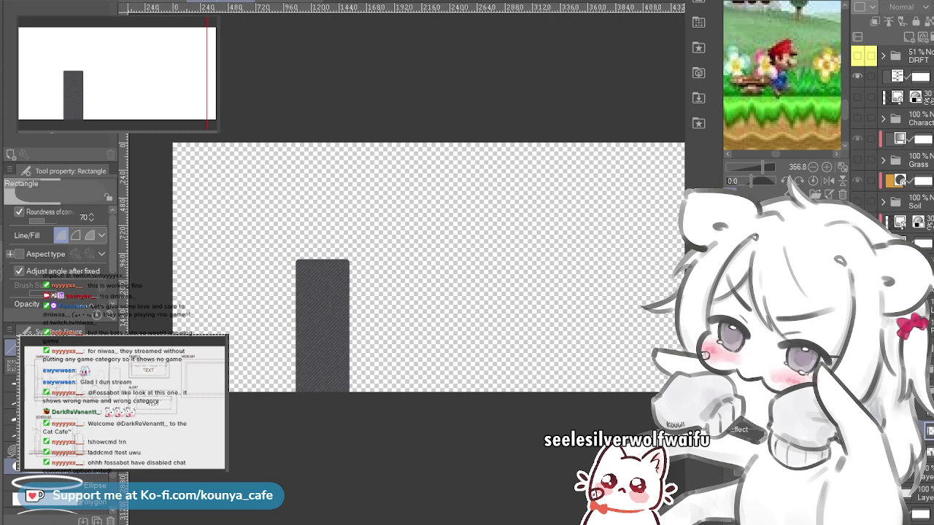
key(ctrl+z)
key(ctrl+z)
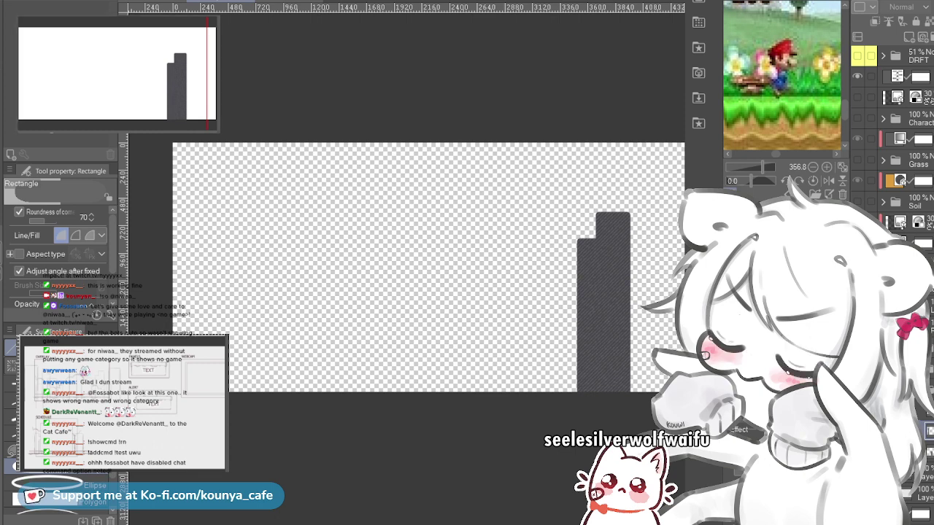
key(ctrl+y)
key(ctrl+y)
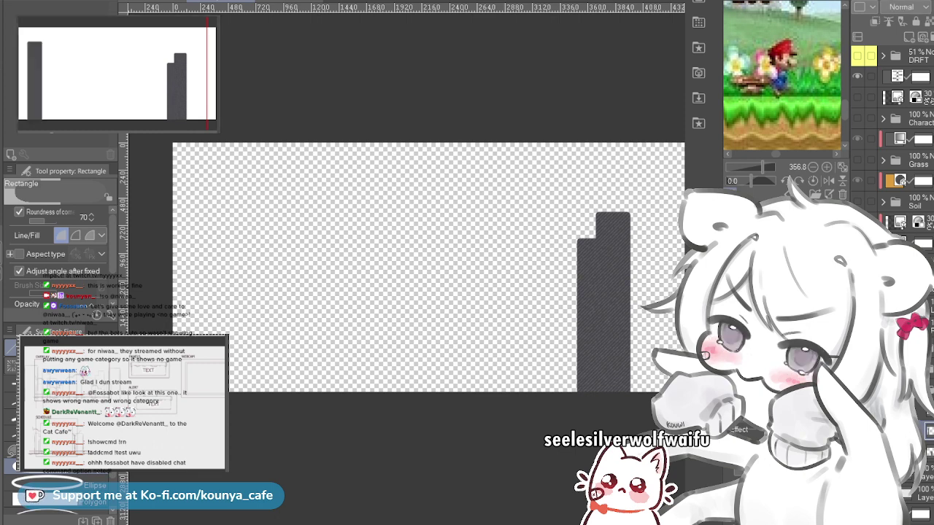
key(ctrl+z)
key(ctrl+z)
key(ctrl+z)
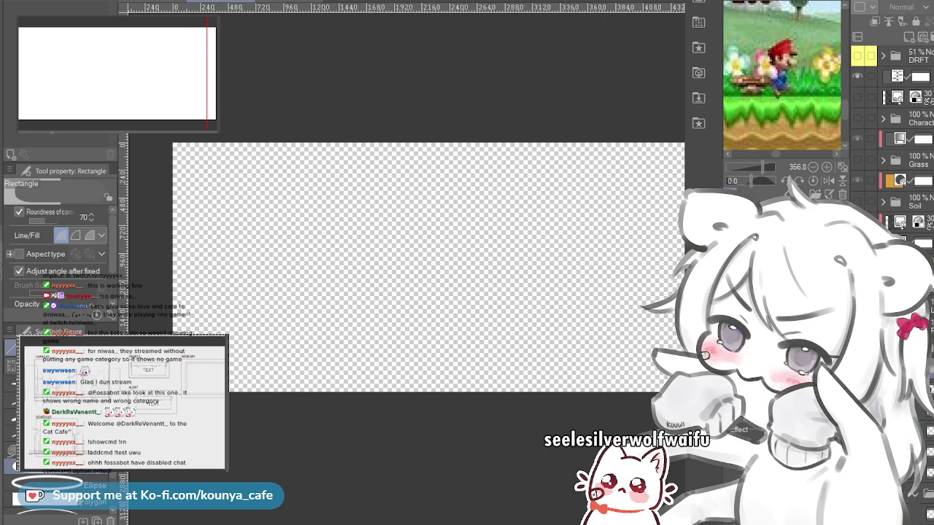
Step: Show the blue buildings and toggle their layers until only the thin tower at the far right remains
key(ctrl+y)
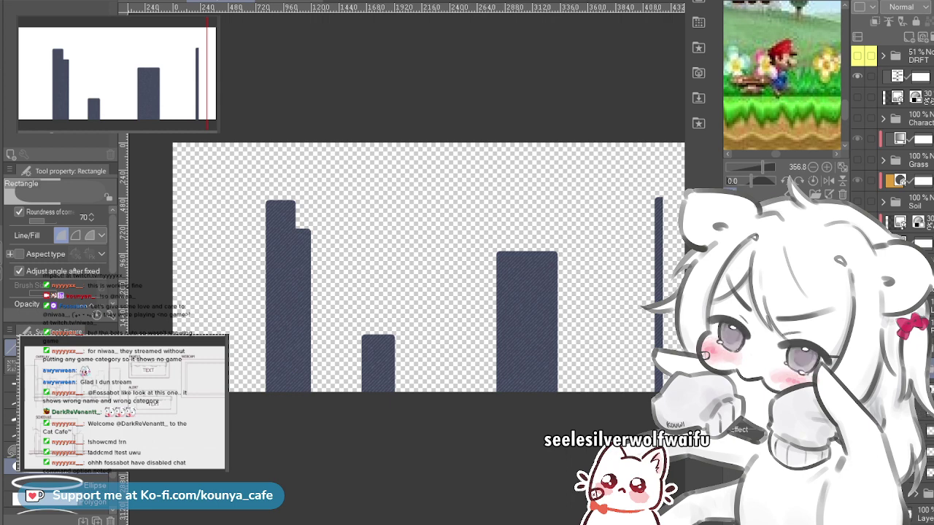
key(ctrl+z)
key(ctrl+z)
key(ctrl+z)
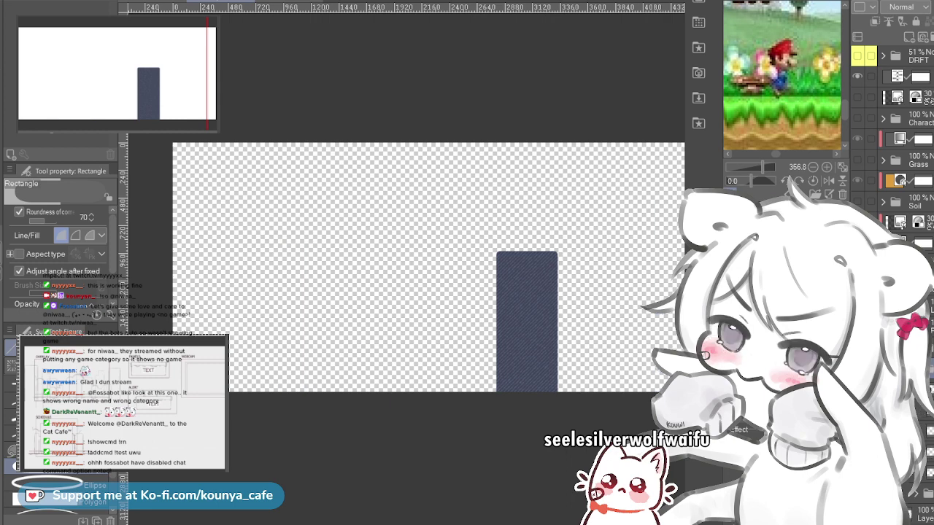
key(ctrl+y)
key(ctrl+y)
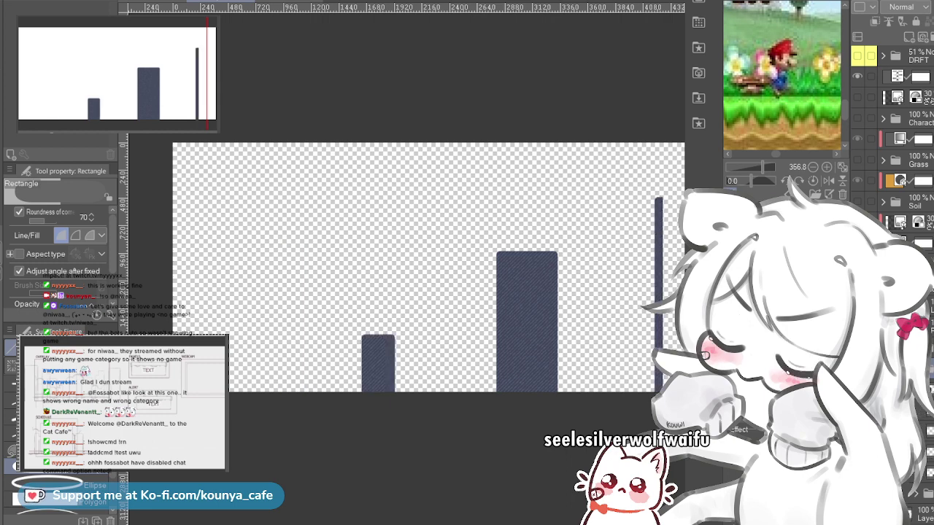
key(ctrl+z)
key(ctrl+y)
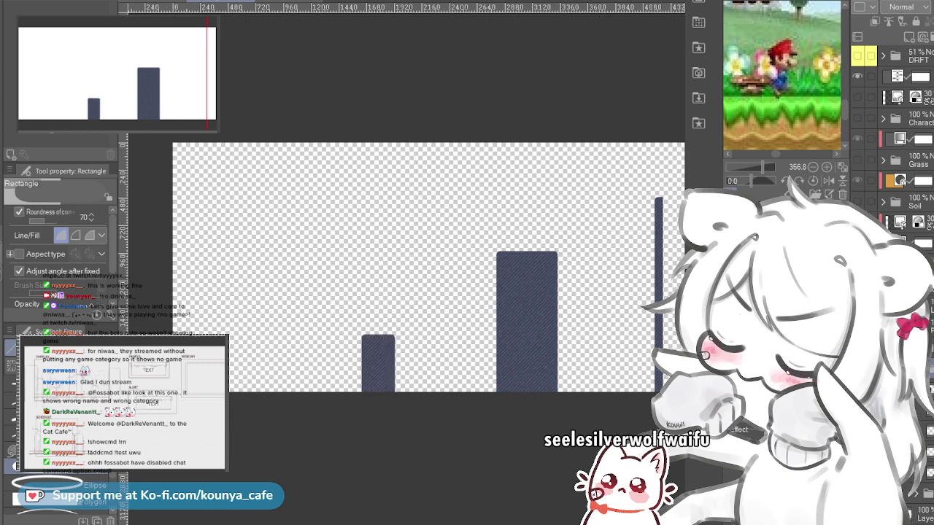
key(ctrl+z)
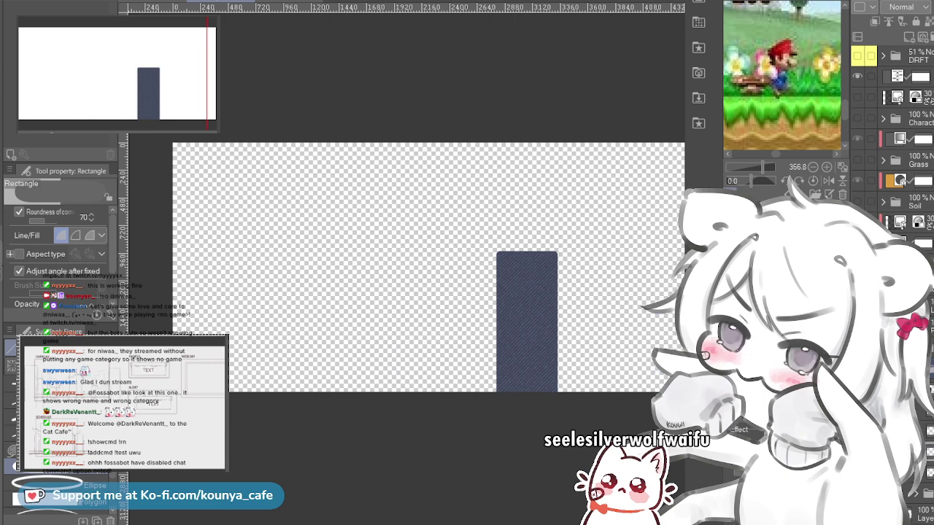
key(ctrl+z)
key(ctrl+z)
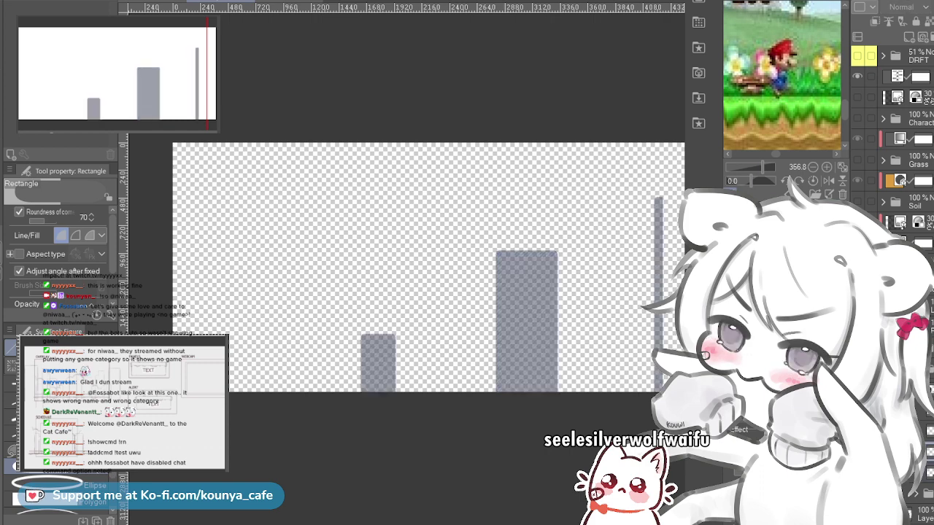
key(ctrl+z)
key(ctrl+z)
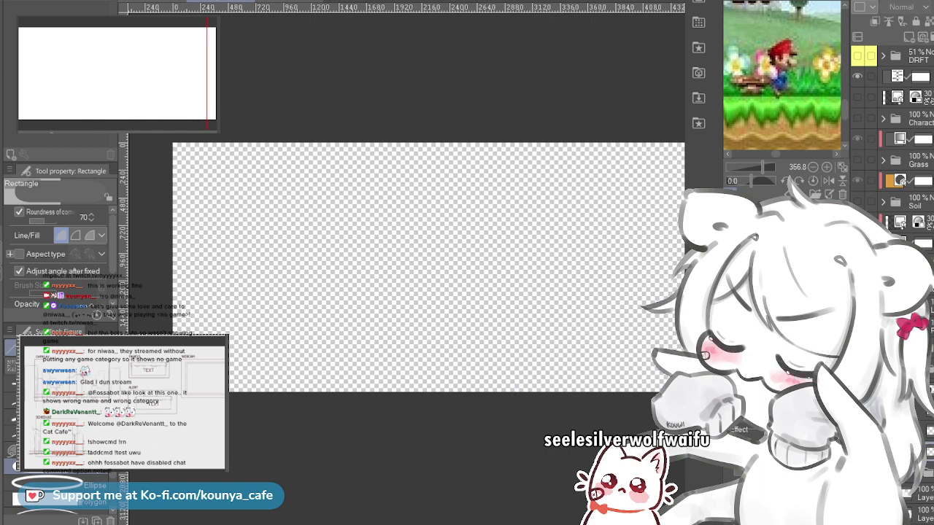
key(ctrl+z)
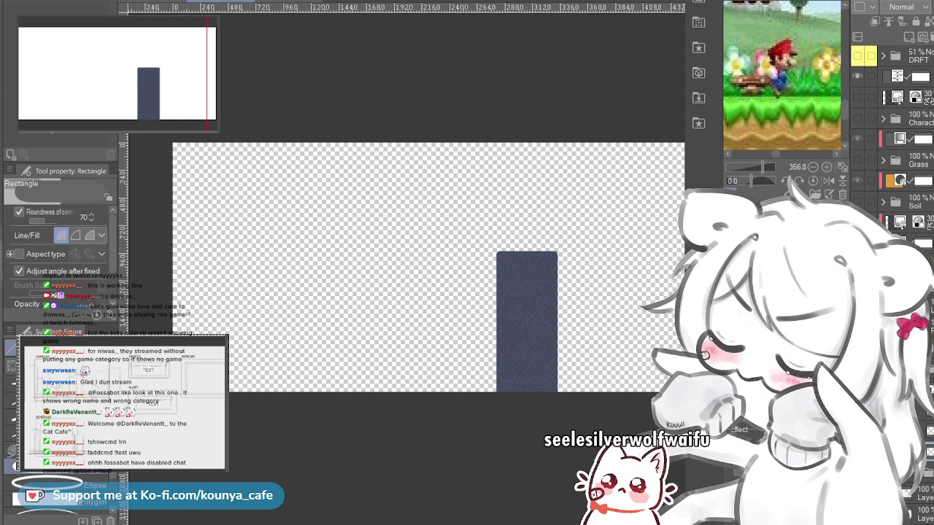
key(ctrl+z)
key(ctrl+z)
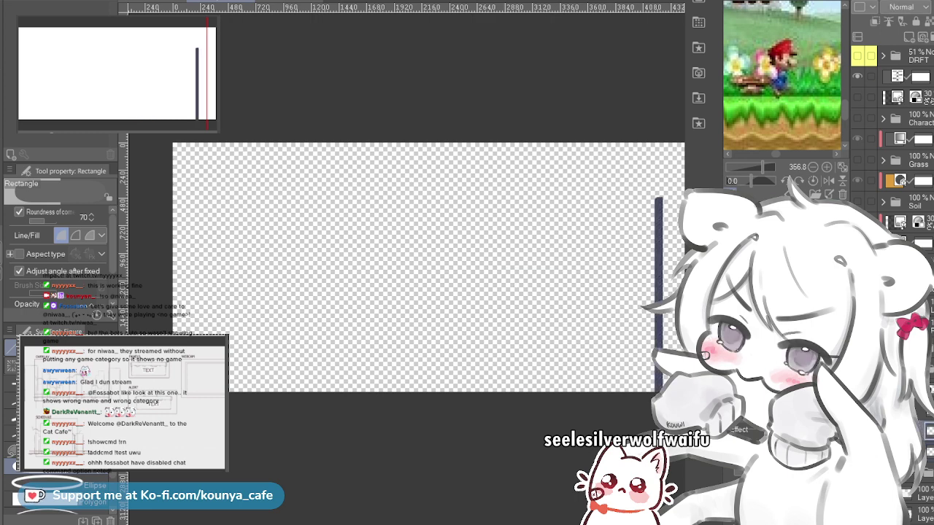
Step: Widen the thin blue tower outward to about 400 px with a filled rounded rectangle reaching the canvas's lower edge
drag(647, 251, 537, 240)
scroll(616, 240, up, 2)
drag(617, 240, 588, 236)
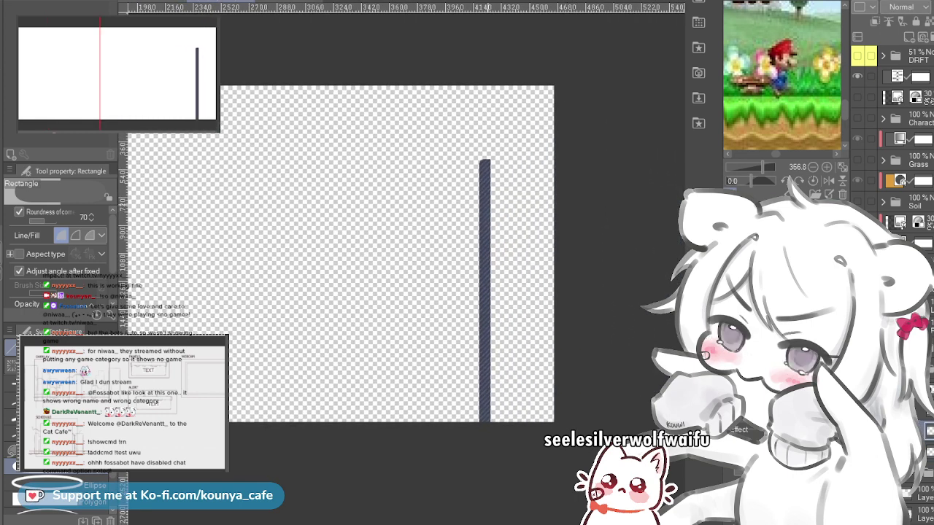
scroll(478, 191, up, 1)
drag(486, 191, 468, 178)
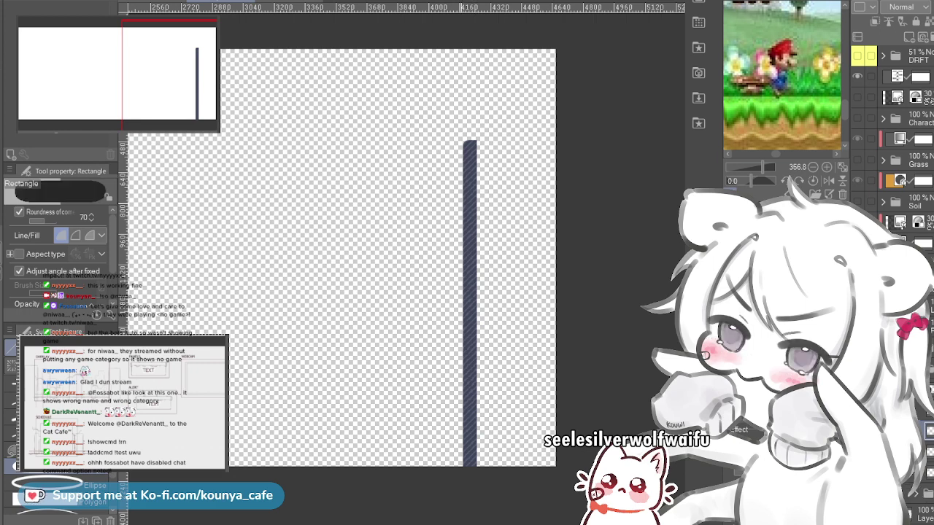
drag(463, 139, 541, 502)
click(501, 320)
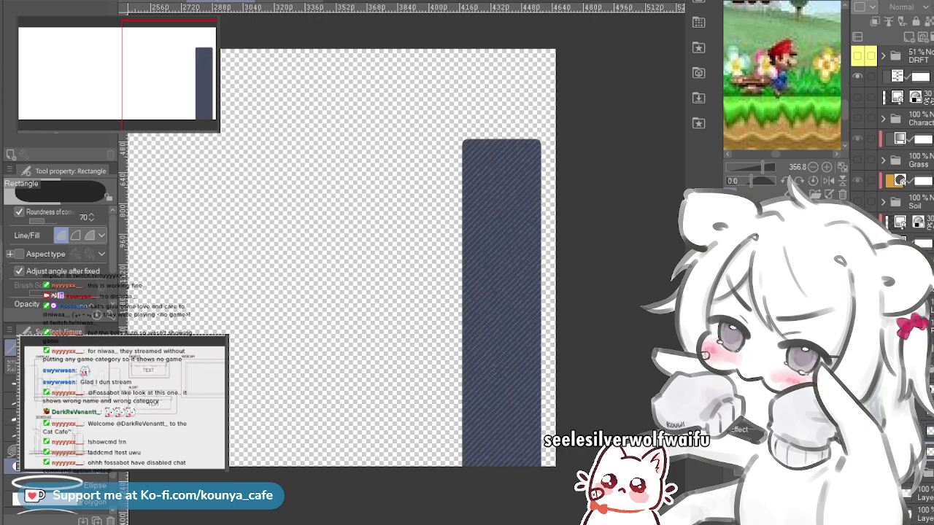
Step: Check the small blue building and the stepped blue tower separately, and show this set of blue buildings together again
scroll(337, 258, down, 3)
drag(336, 258, 398, 269)
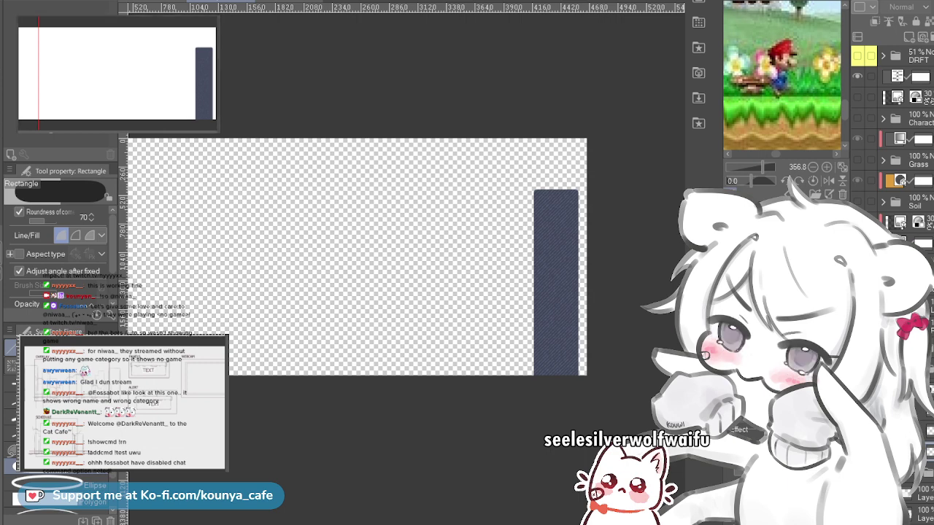
key(ctrl+z)
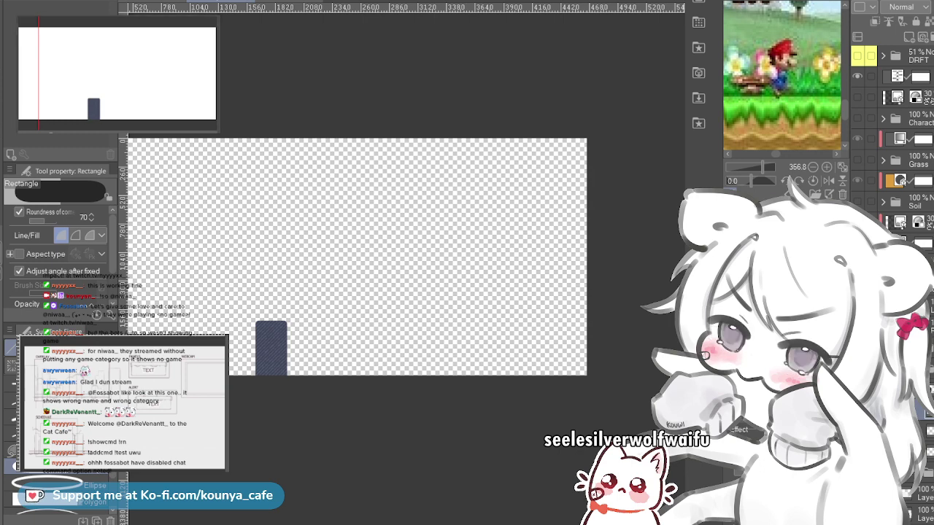
key(ctrl+z)
key(ctrl+z)
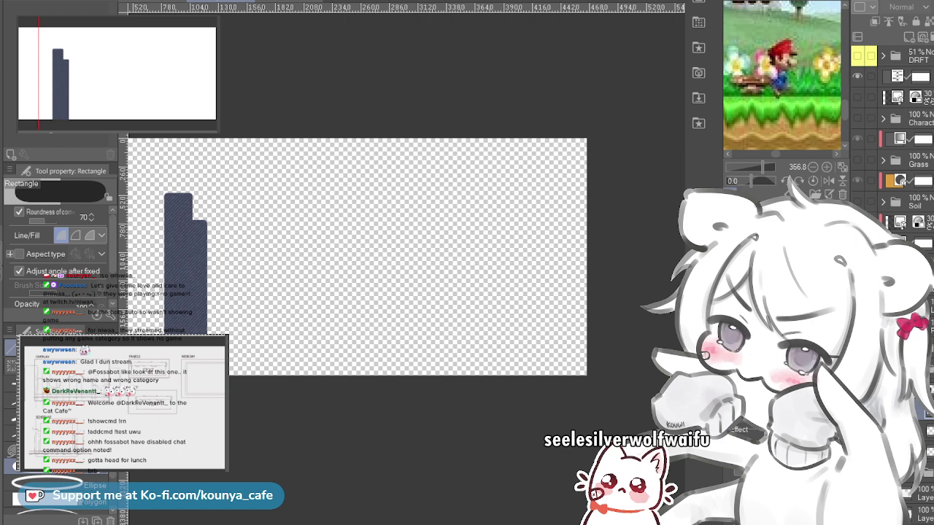
key(ctrl+y)
key(ctrl+y)
key(ctrl+y)
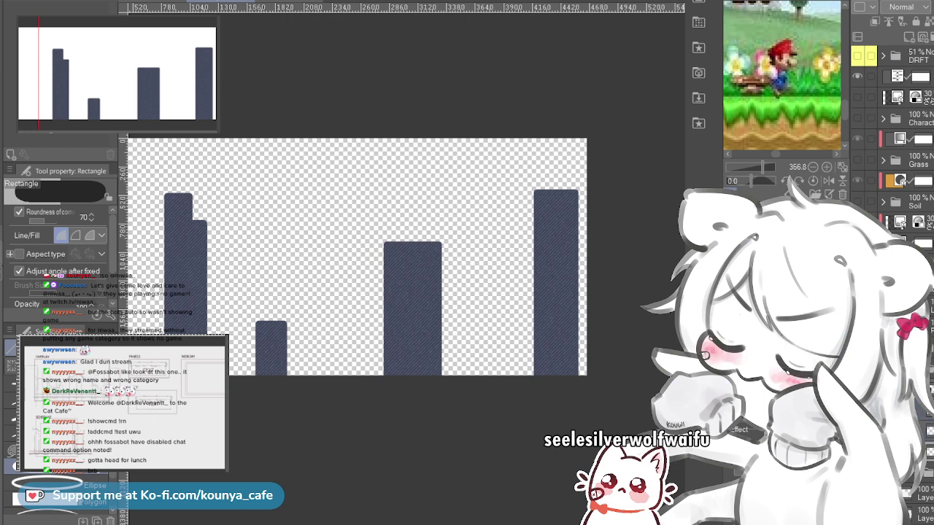
Step: Check the widened blue tower at the far right by hiding and showing it, and switch to the lighter blue building set
key(ctrl+z)
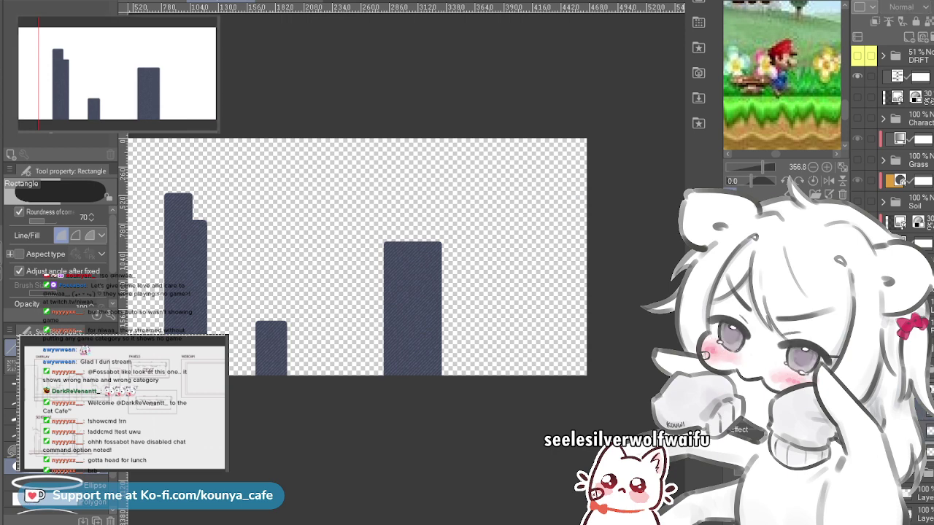
key(ctrl+y)
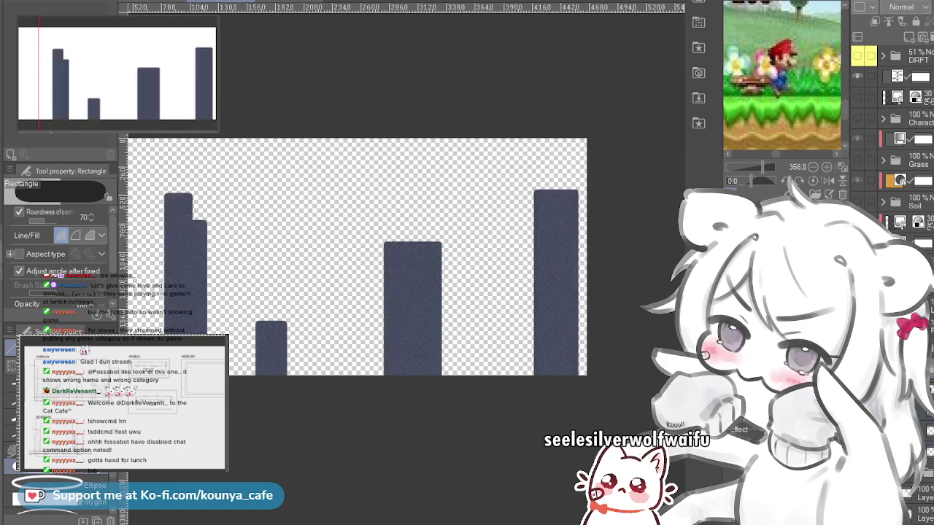
key(ctrl+y)
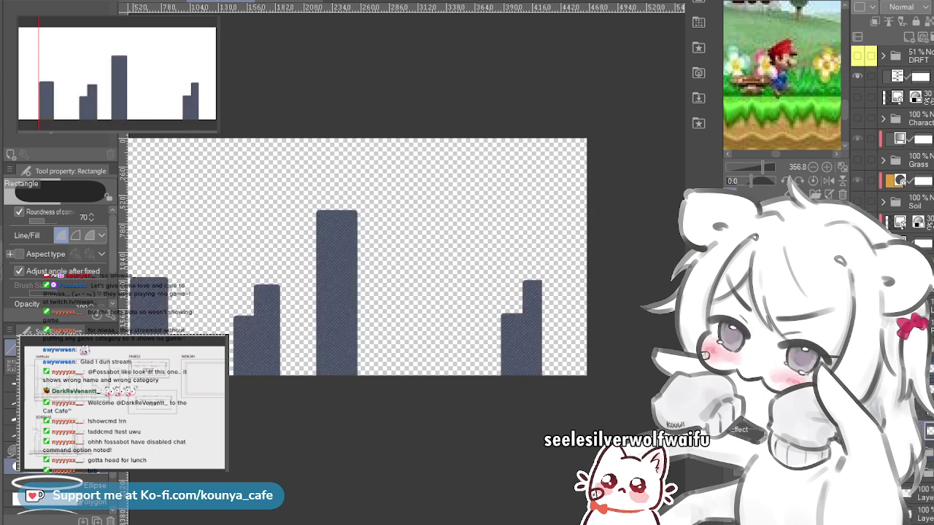
Step: Check the lighter blue buildings one at a time across the canvas and show the whole set together again
key(ctrl+z)
key(ctrl+z)
key(ctrl+z)
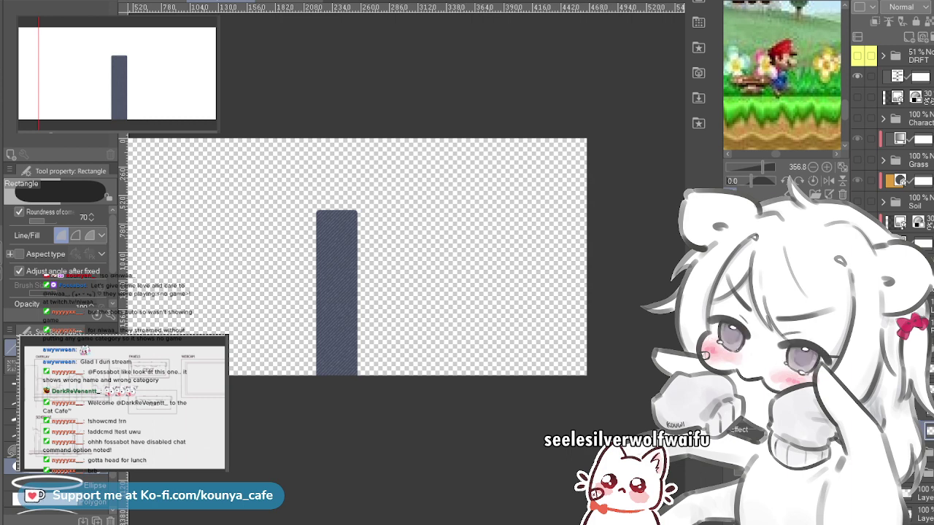
key(ctrl+z)
key(ctrl+z)
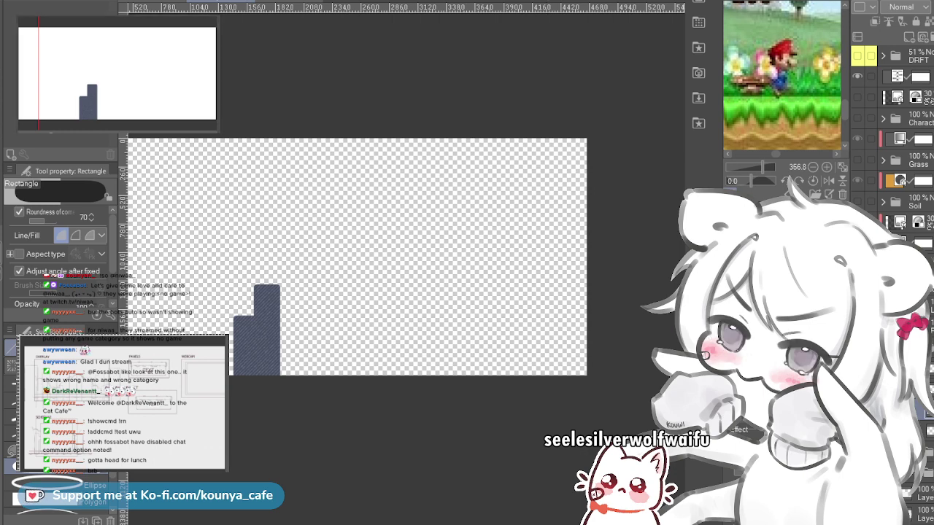
key(ctrl+z)
key(ctrl+z)
drag(357, 257, 403, 260)
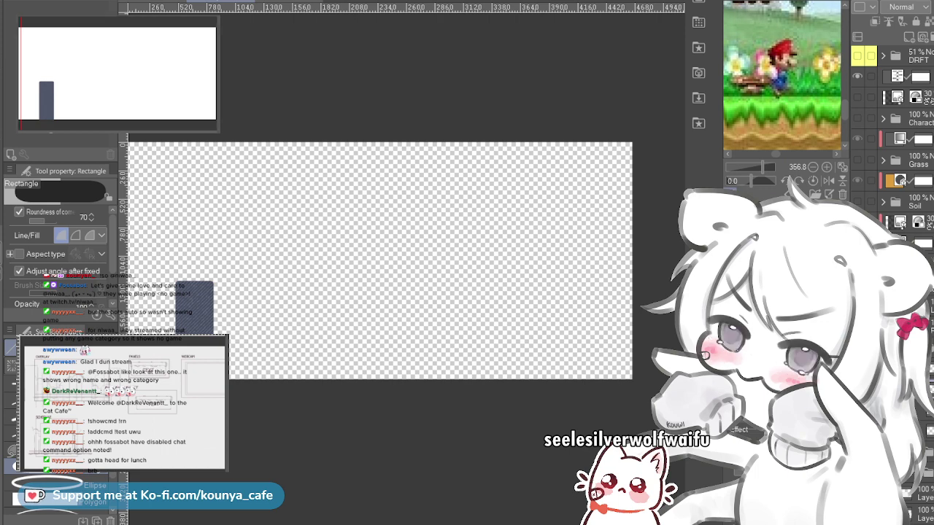
key(ctrl+z)
key(ctrl+z)
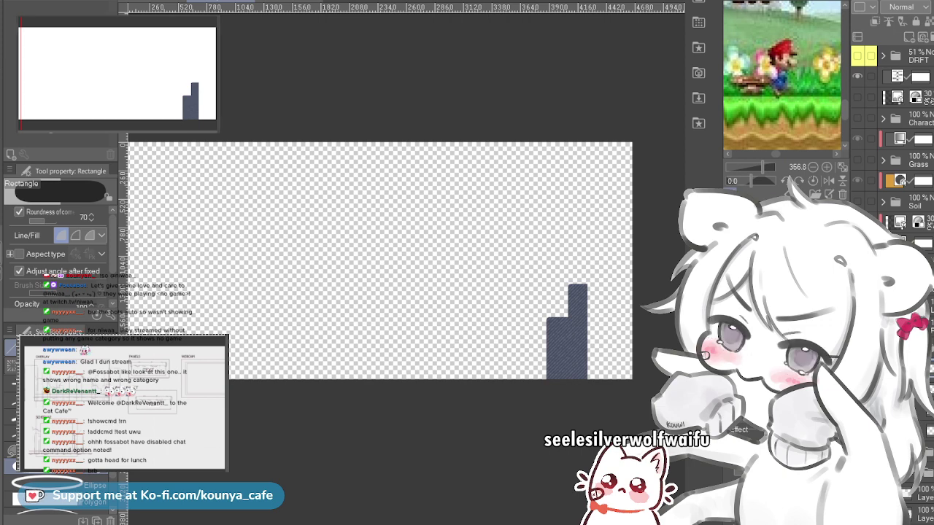
key(ctrl+z)
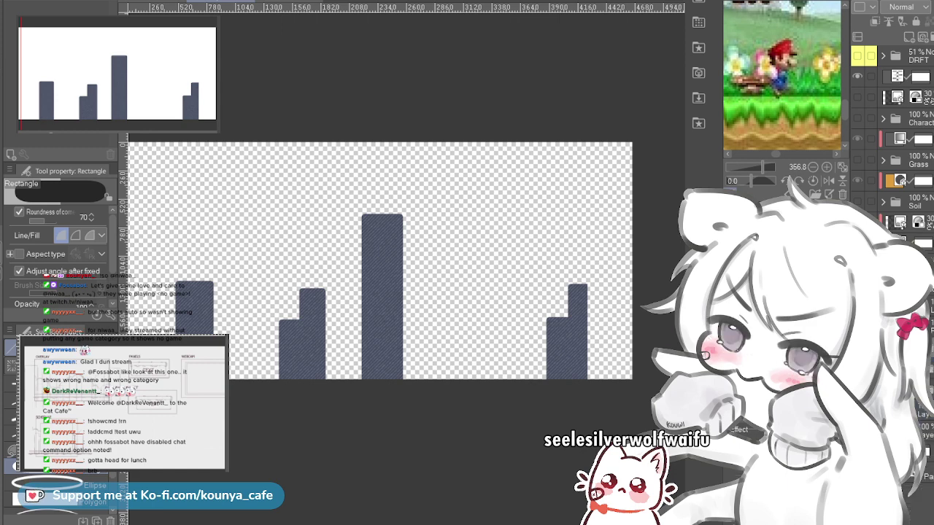
Step: Hide all the building layers and show only the Grass and Soil groups
key(Delete)
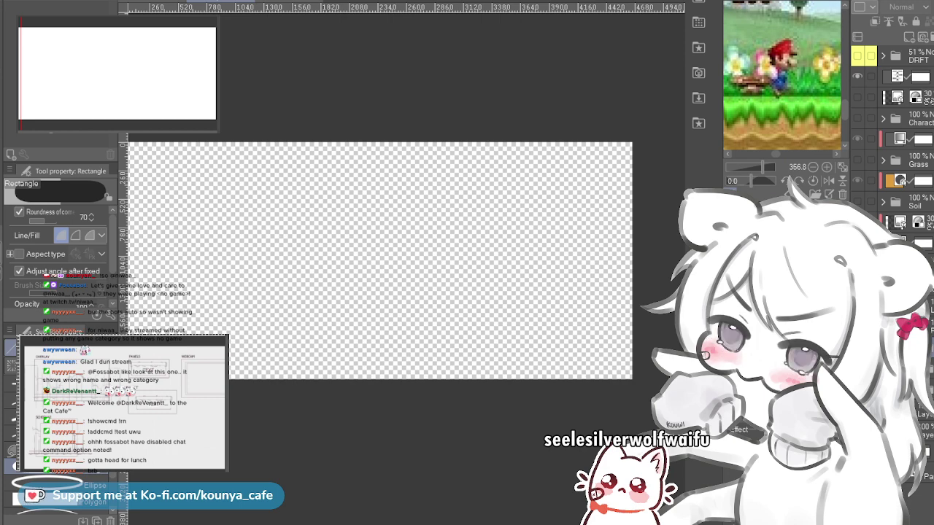
key(ctrl+z)
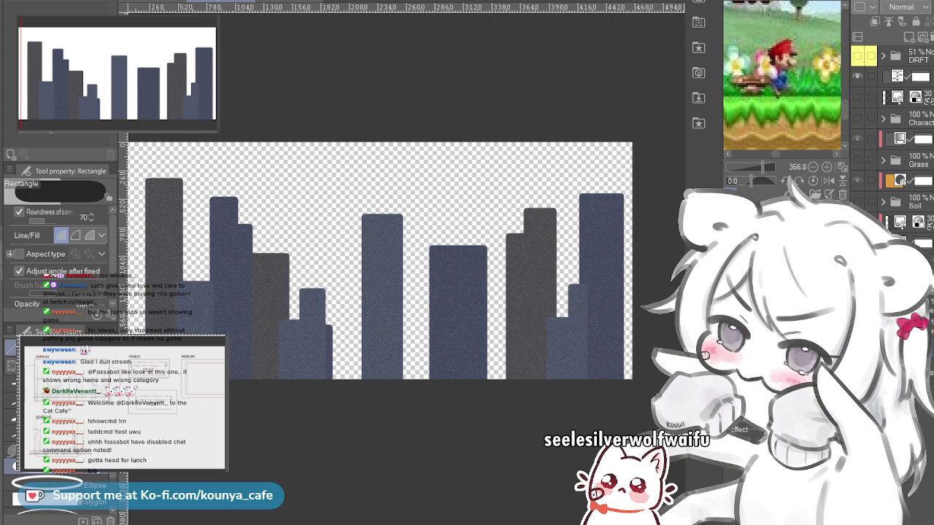
key(Delete)
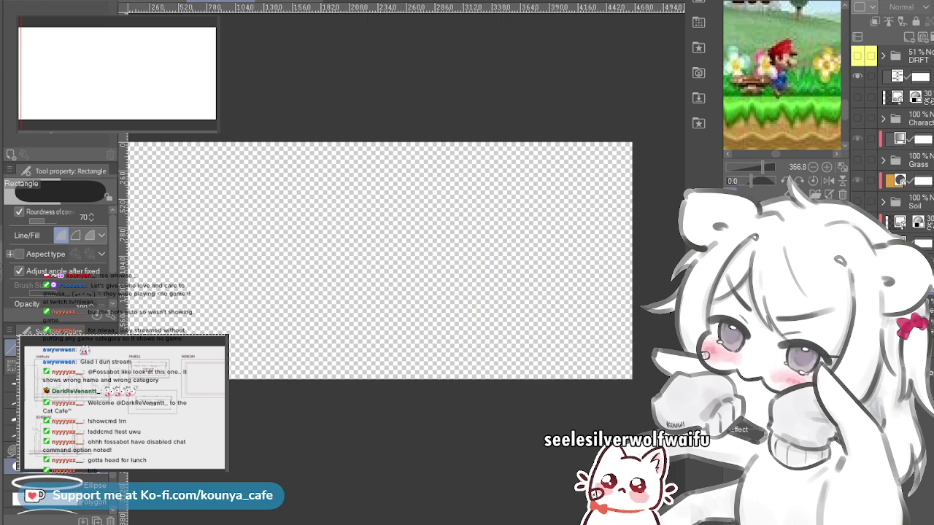
click(857, 159)
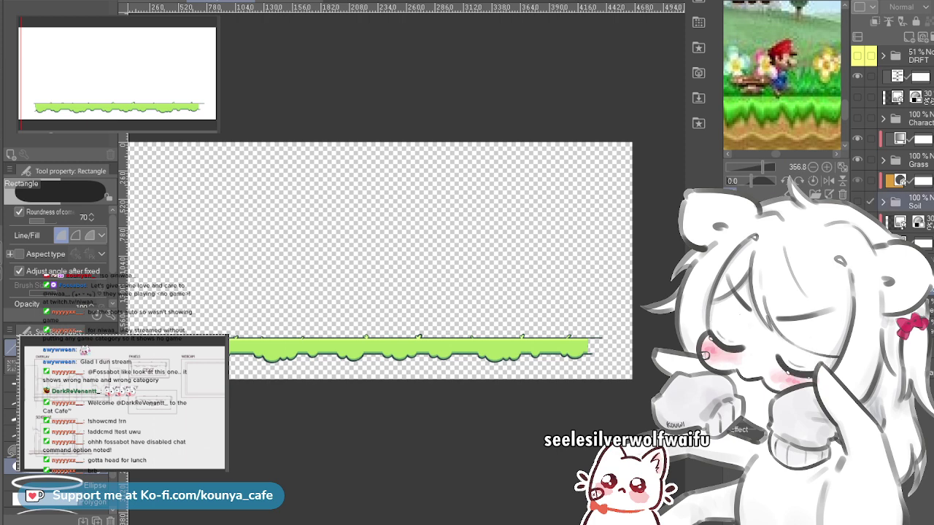
click(857, 201)
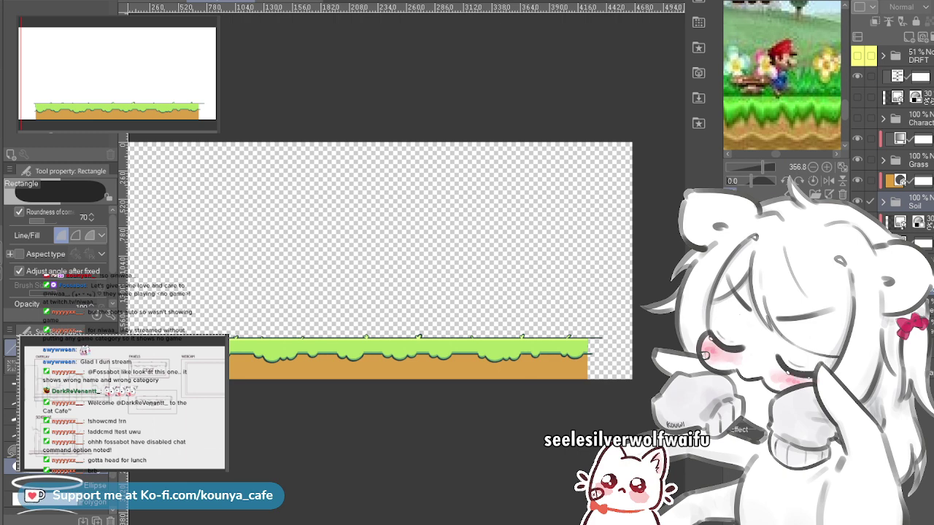
key(ctrl+alt+c)
drag(592, 264, 607, 256)
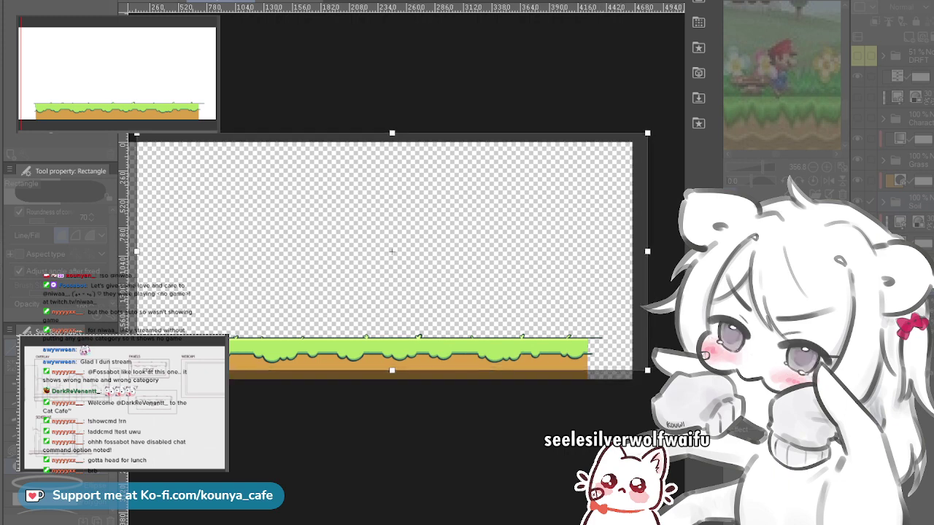
key(Return)
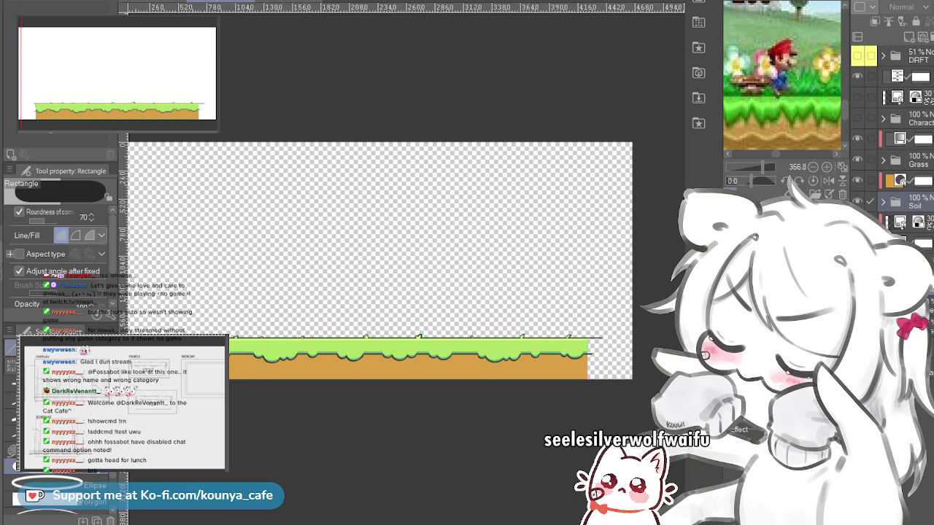
Step: Crop the canvas width evenly from both sides to the two ends of the ground strip
key(ctrl+t)
drag(376, 261, 347, 244)
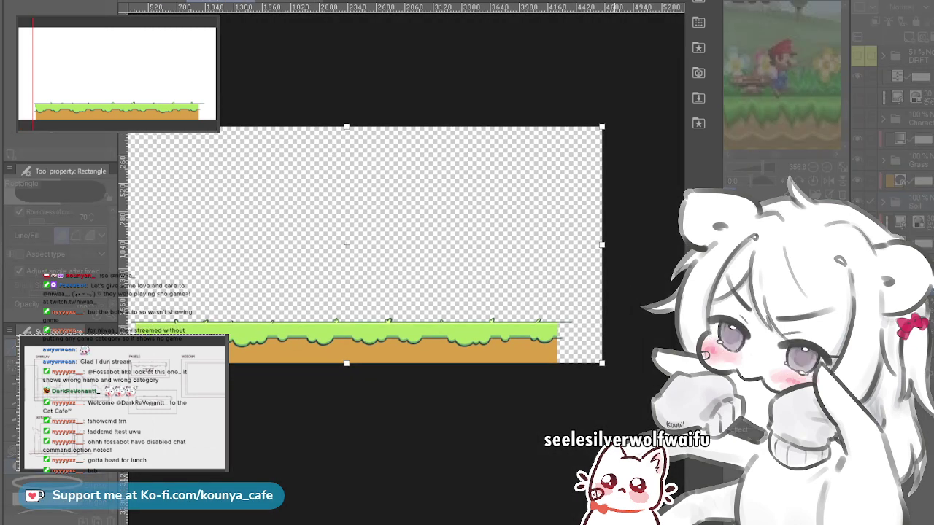
drag(601, 244, 558, 245)
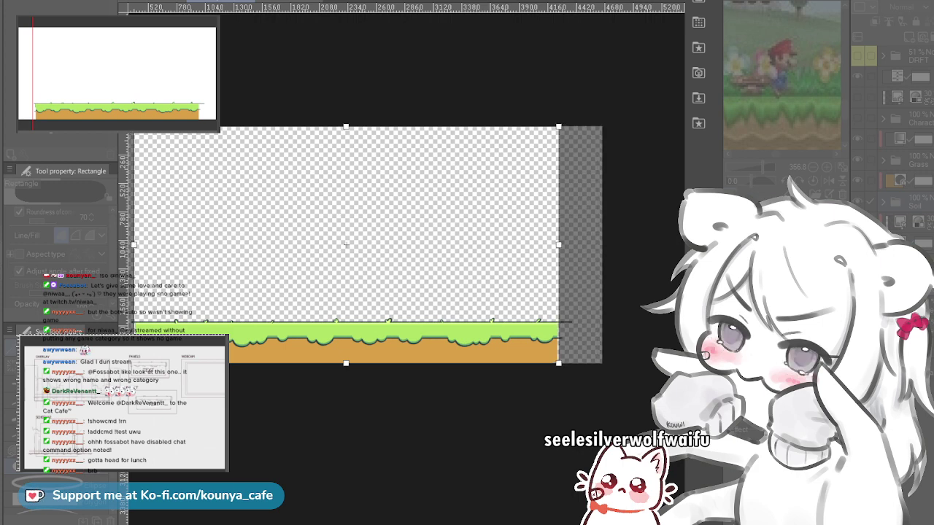
key(Return)
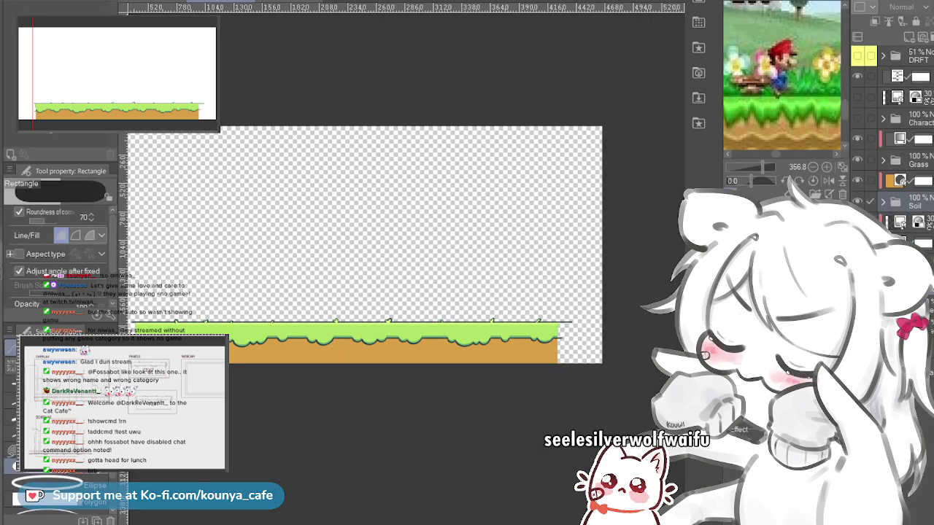
Step: Trim the leftover sliver off the canvas's right edge so the width ends with the soil at about 3840 px
scroll(618, 283, up, 4)
drag(661, 292, 606, 284)
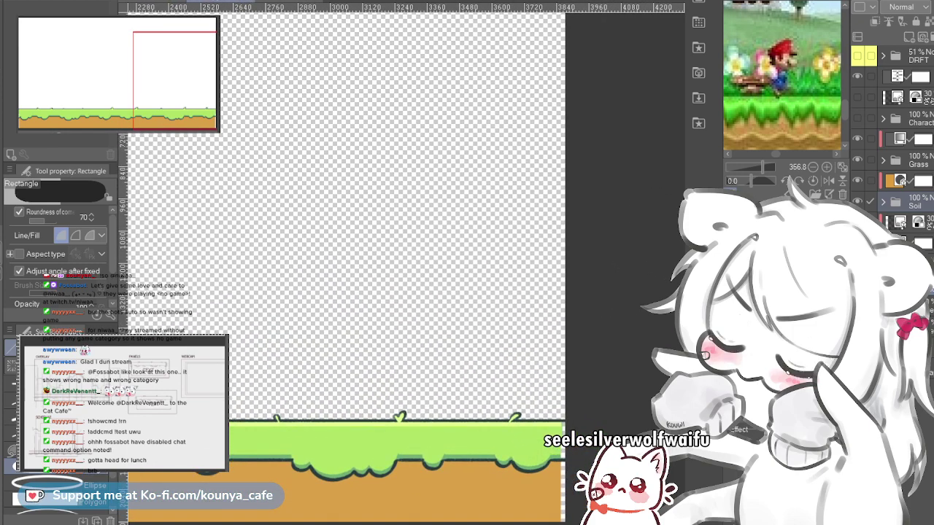
key(ctrl+alt+c)
drag(565, 232, 560, 231)
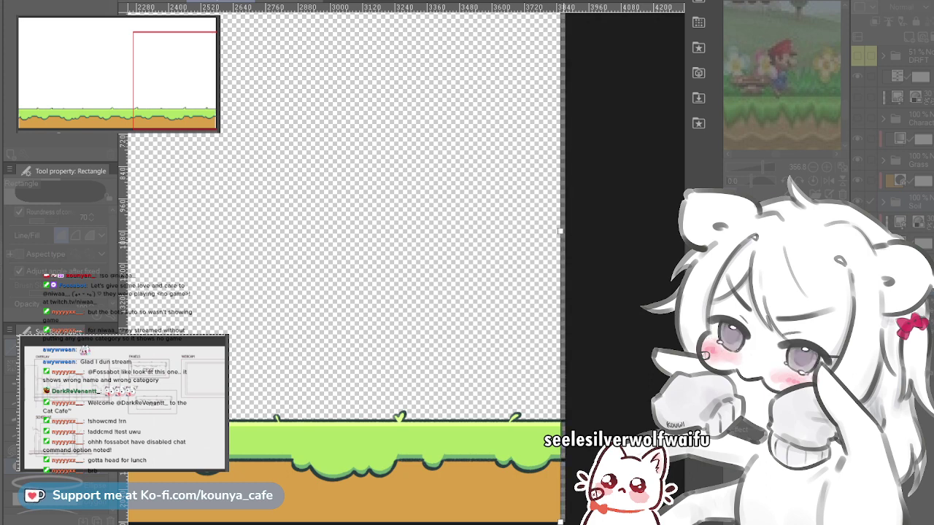
drag(560, 231, 561, 231)
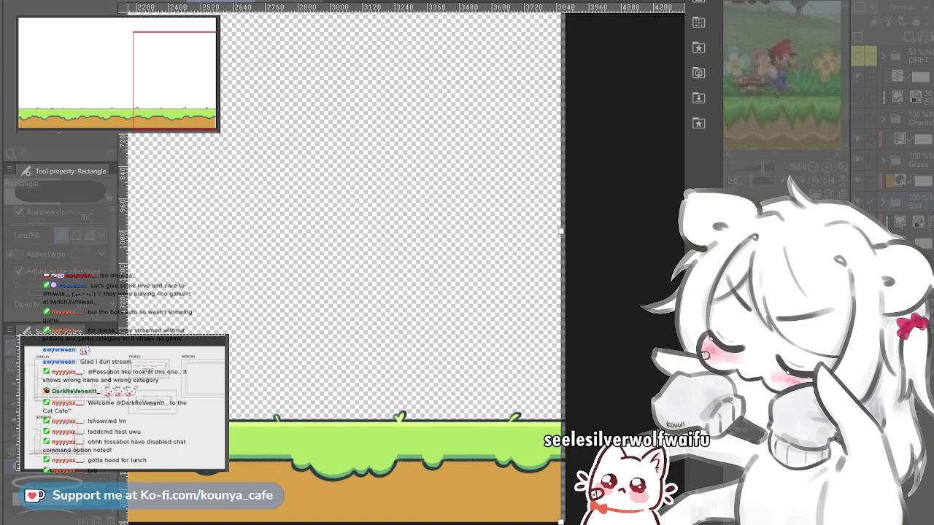
drag(560, 231, 564, 230)
drag(175, 173, 653, 217)
scroll(407, 262, down, 5)
scroll(405, 256, up, 1)
drag(417, 255, 405, 250)
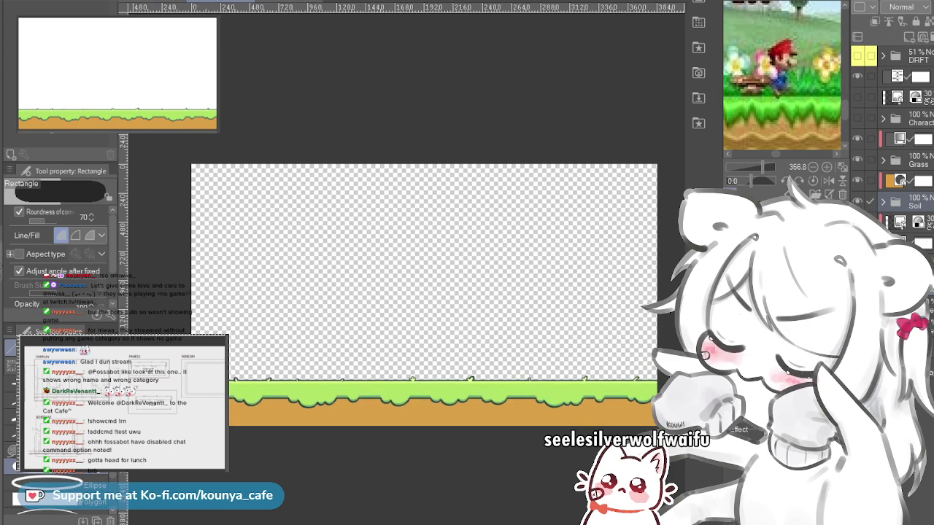
Step: Nudge the Add-mode light layer inside the Grass group upward to thicken the dark green shading along the grass's lower edge
click(912, 202)
click(912, 222)
click(911, 202)
scroll(555, 328, up, 4)
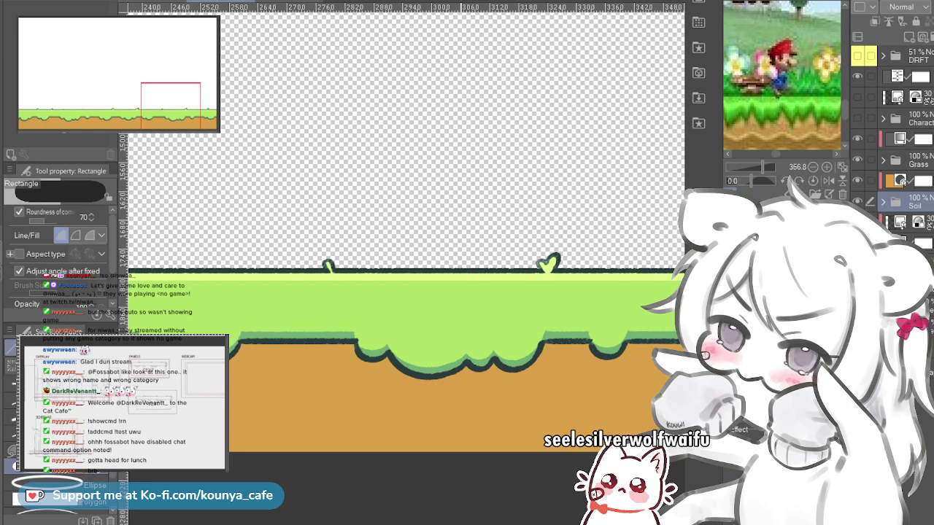
click(882, 160)
click(916, 243)
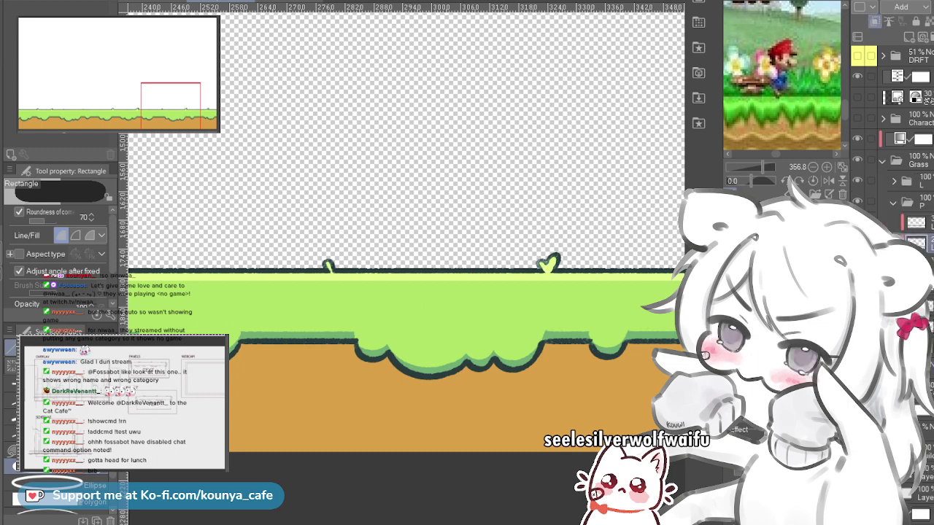
key(ctrl+t)
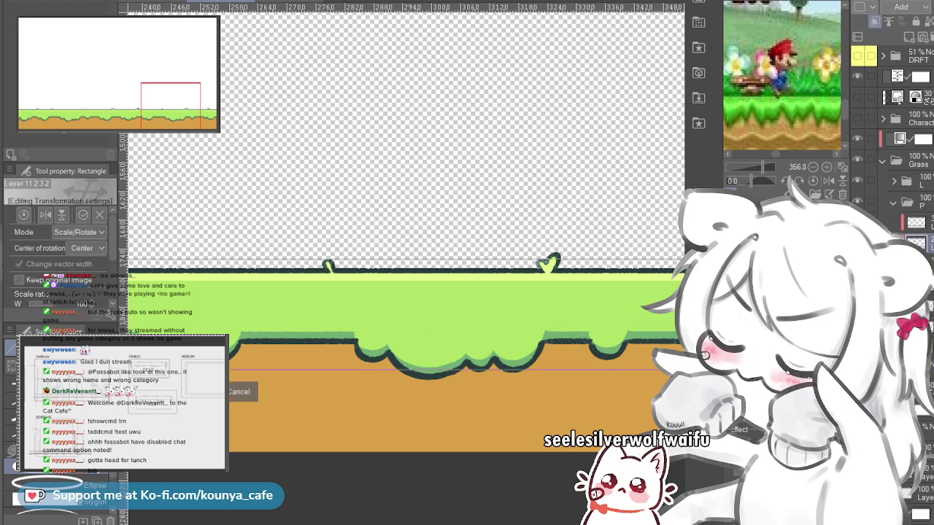
key(Up)
key(Up)
key(Up)
key(Up)
key(Up)
key(Up)
key(Up)
key(Up)
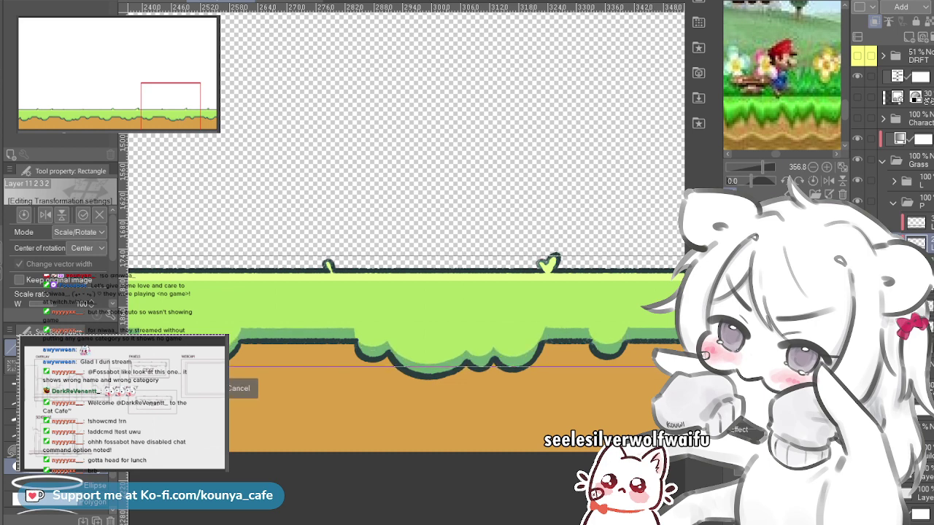
key(Up)
key(Up)
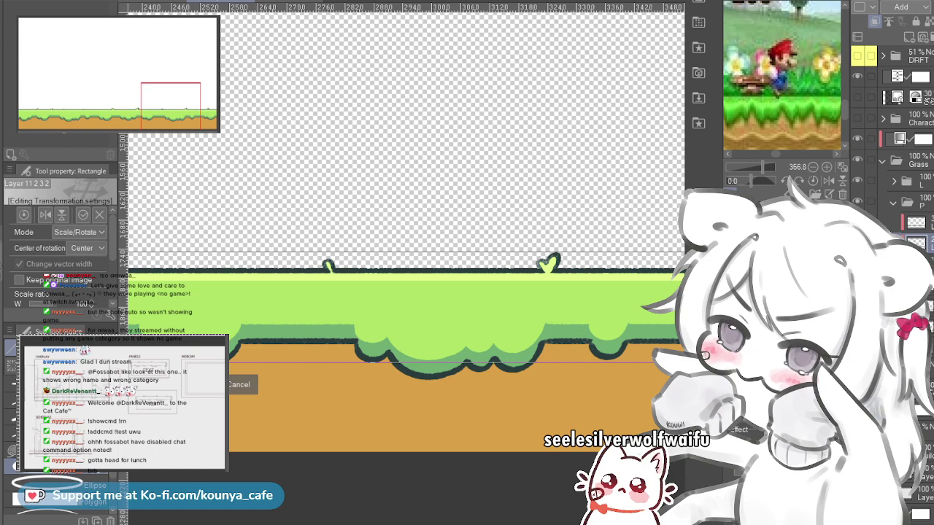
key(Return)
scroll(333, 312, down, 2)
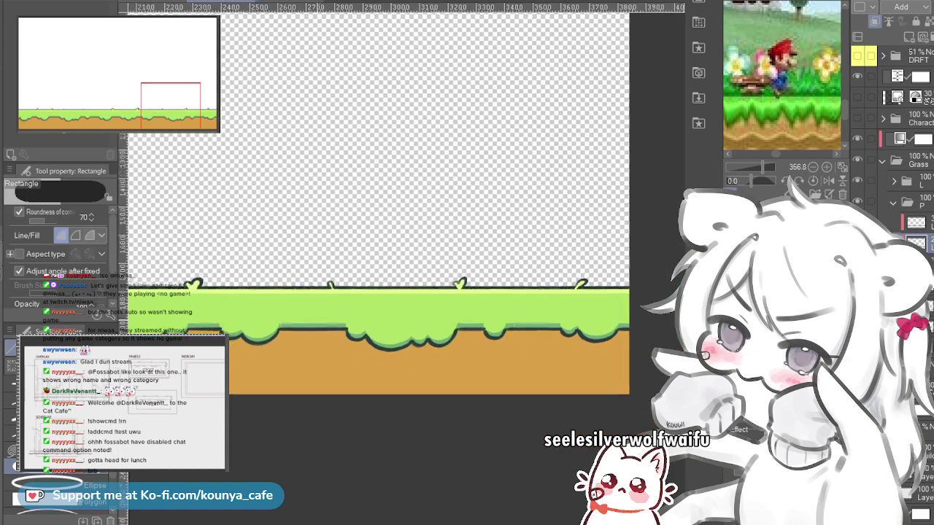
scroll(339, 318, up, 1)
drag(311, 318, 351, 342)
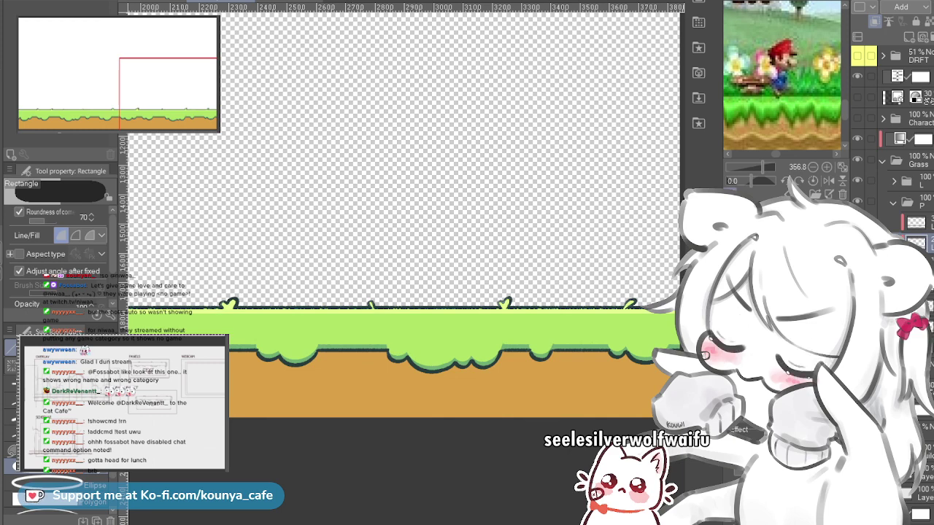
Step: Copy the Overlay diagonal-stripe layer to directly above the Grass group, clip it to the grass, and make it visible
click(920, 76)
click(898, 98)
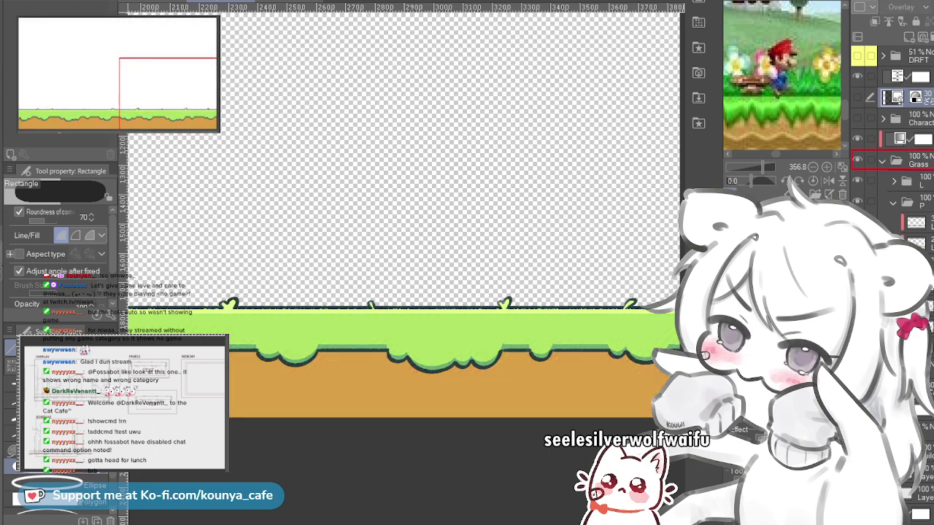
mouse_move(908, 159)
mouse_down()
mouse_move(908, 201)
mouse_move(907, 149)
mouse_move(894, 155)
mouse_up()
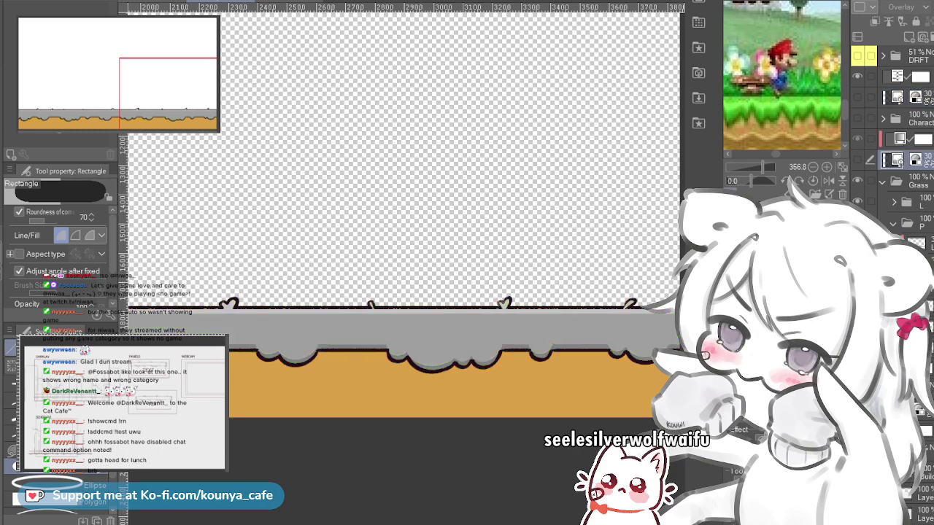
key(ctrl+alt+g)
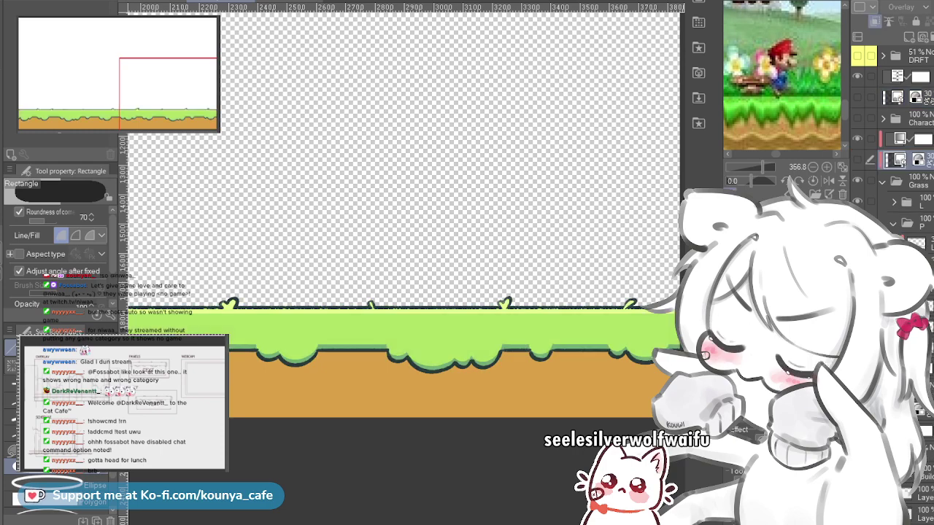
scroll(520, 333, up, 5)
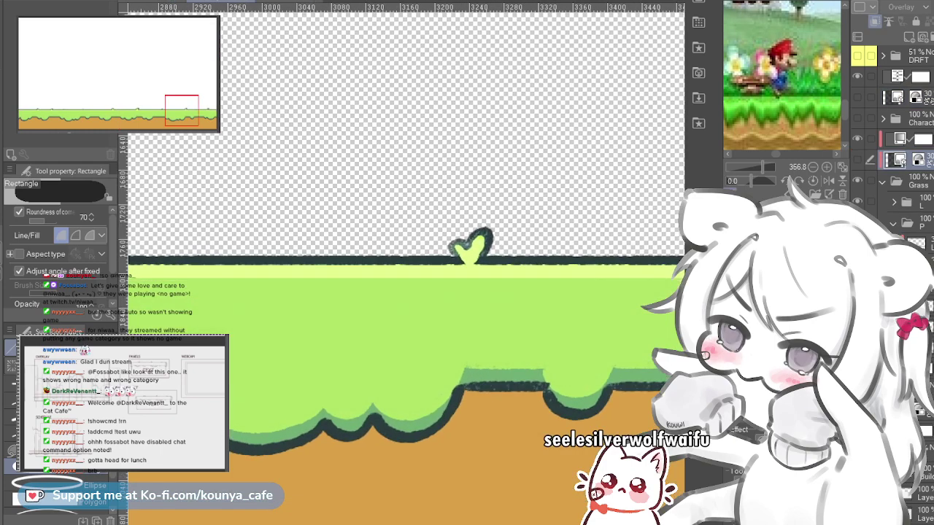
click(857, 160)
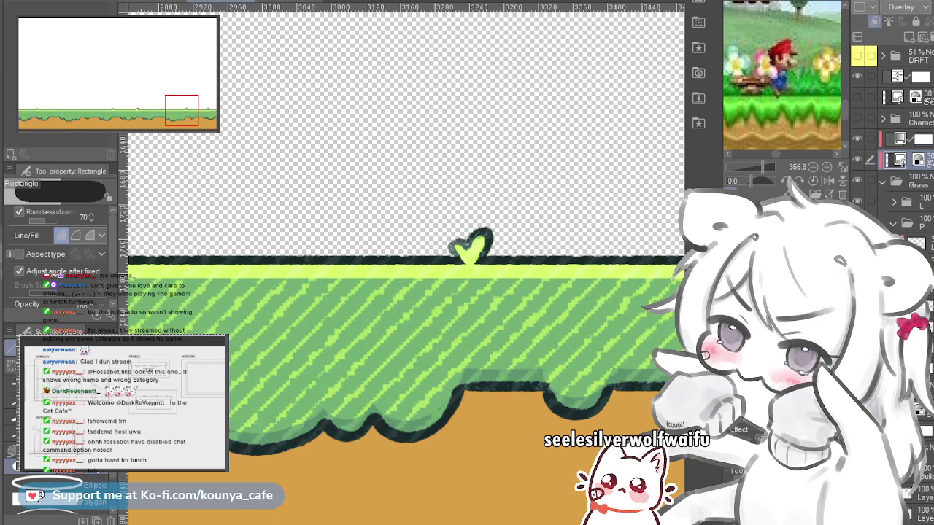
scroll(653, 379, down, 6)
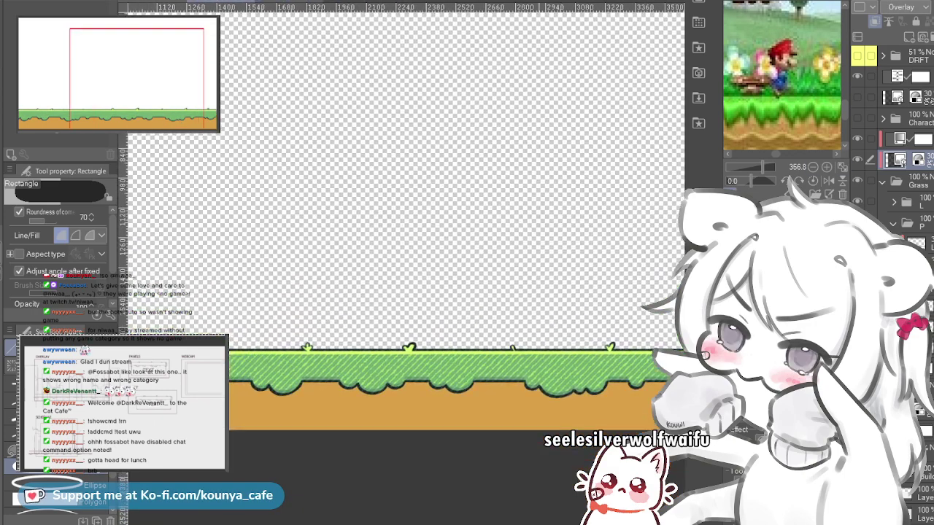
Step: Undo the diagonal-stripe layer copy placed directly above the Grass group
drag(255, 394, 496, 400)
scroll(441, 313, down, 2)
drag(441, 314, 349, 319)
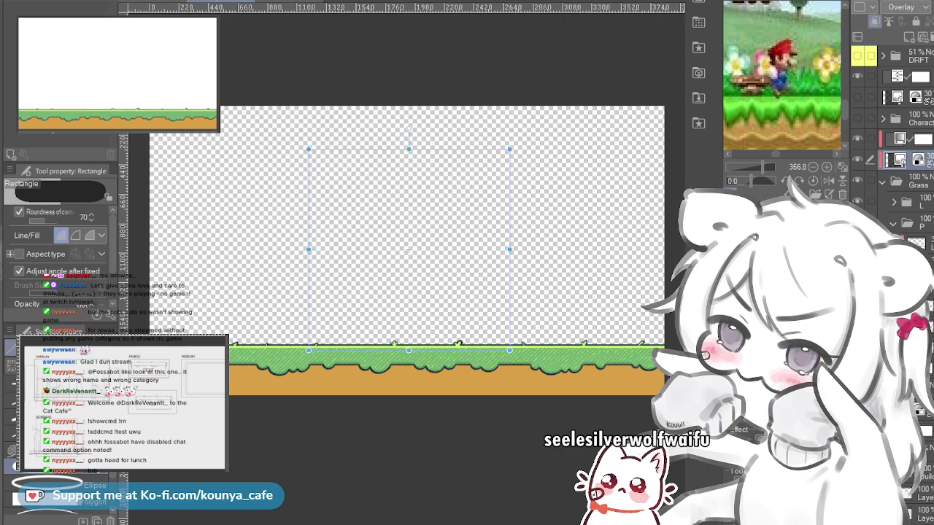
key(ctrl+z)
key(ctrl+z)
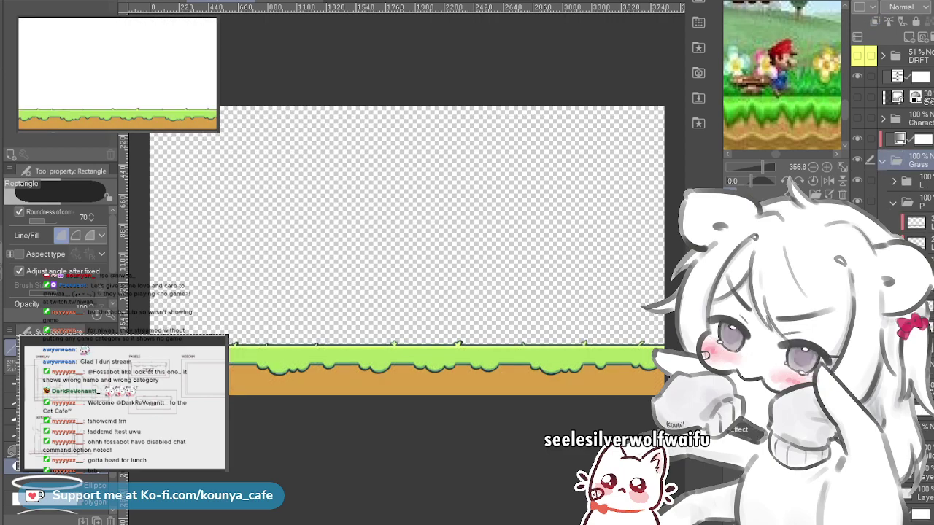
Step: Copy the Overlay diagonal-stripe layer above the existing clipped layer over the Grass group, clip it to the grass, and hide the original stripe layer
click(857, 97)
scroll(627, 342, up, 5)
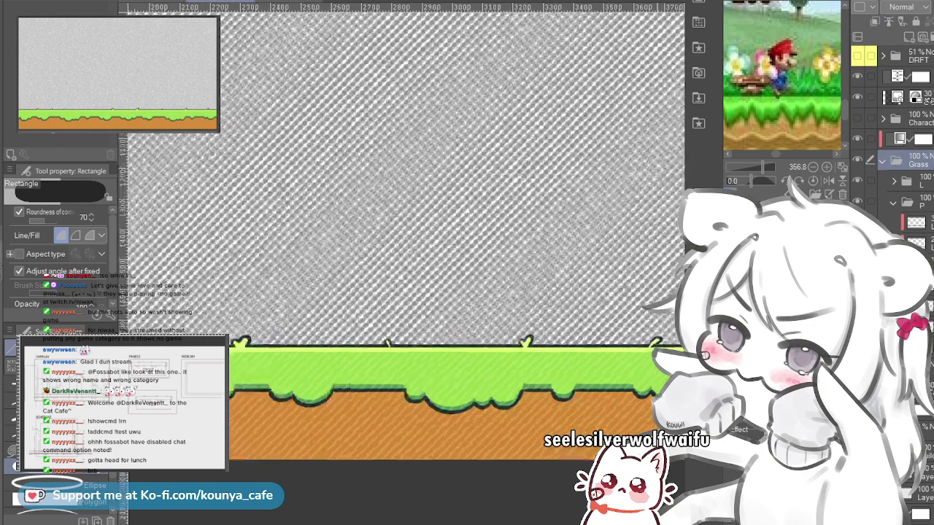
drag(416, 340, 374, 320)
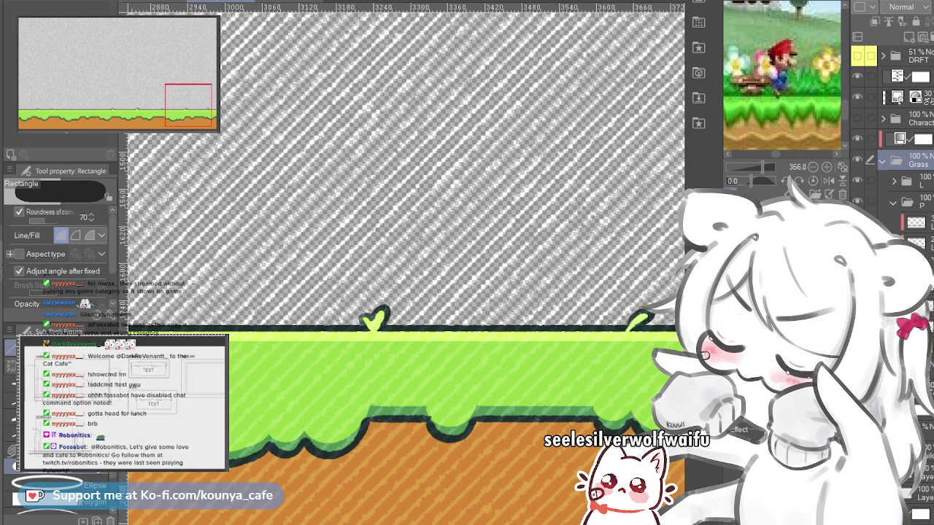
drag(905, 97, 904, 131)
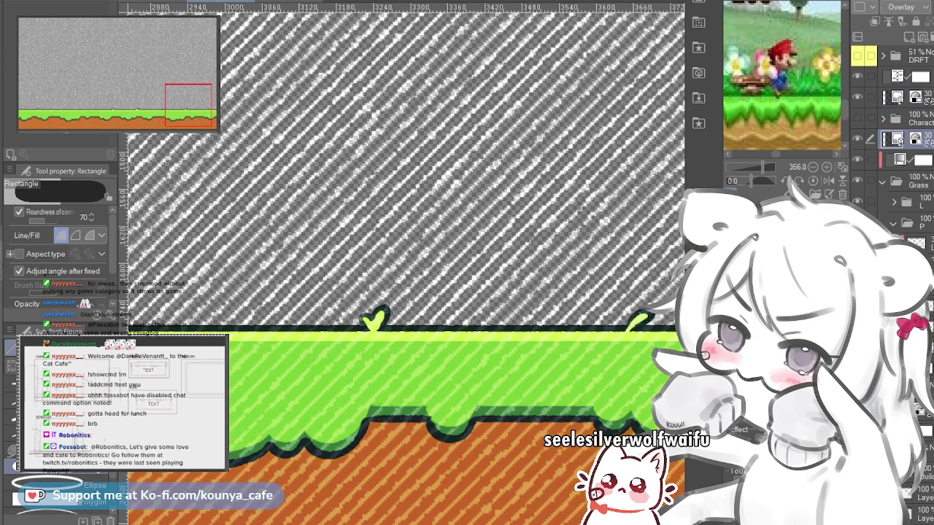
key(ctrl+alt+g)
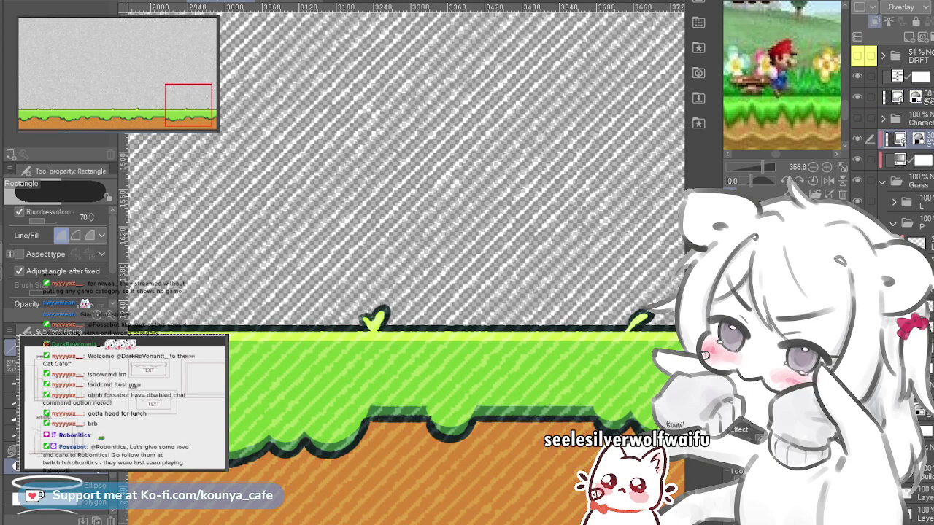
click(857, 139)
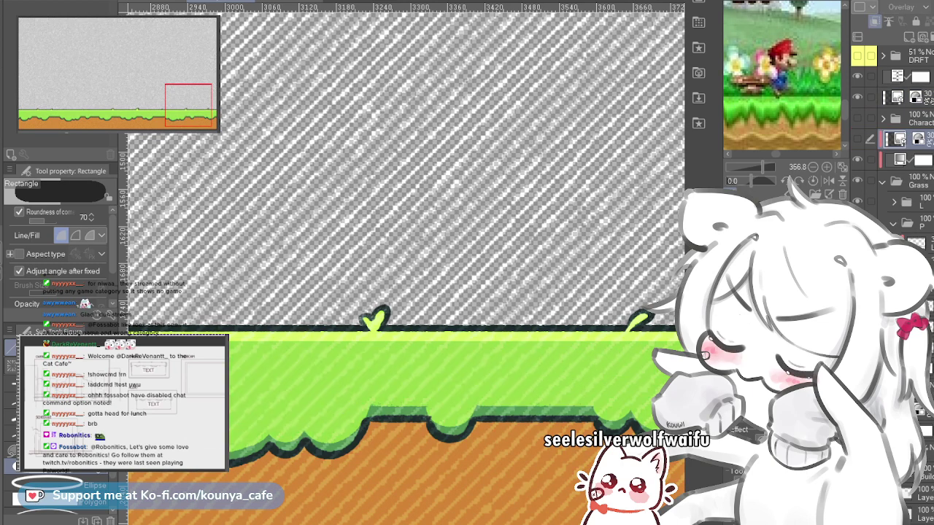
click(857, 97)
click(857, 138)
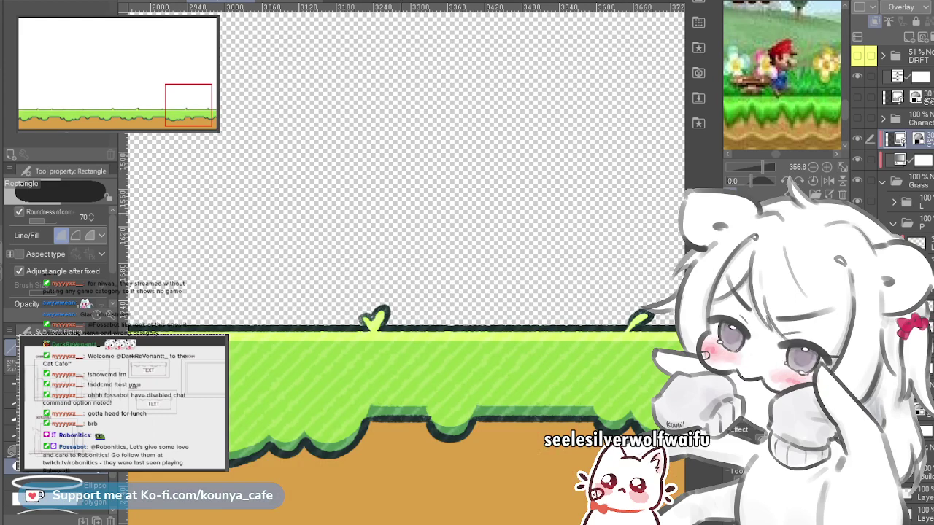
Step: Examine the diagonal-stripe texture on the grass up close and across the full ground strip
drag(453, 291, 480, 263)
scroll(405, 229, down, 2)
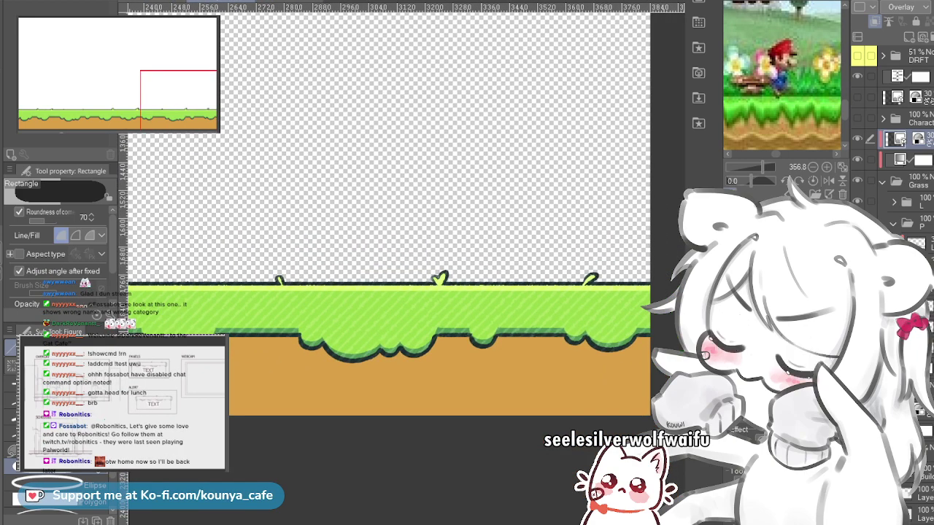
drag(479, 263, 493, 289)
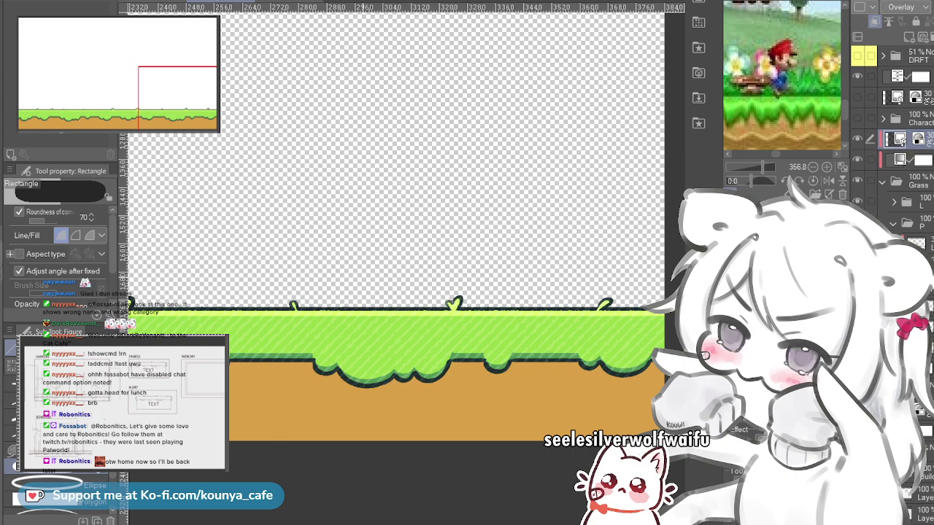
key(ctrl)
scroll(368, 324, up, 1)
scroll(373, 293, down, 5)
drag(245, 255, 455, 355)
scroll(398, 356, down, 1)
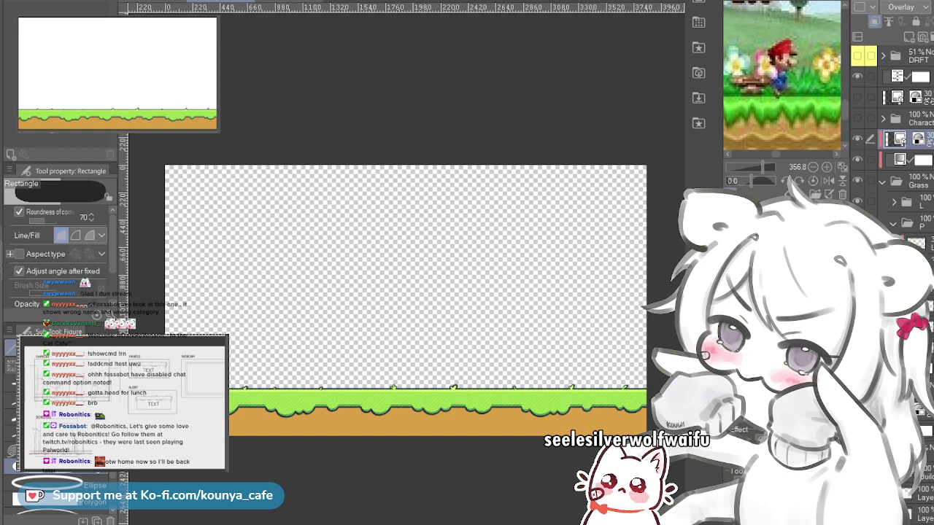
key(ctrl)
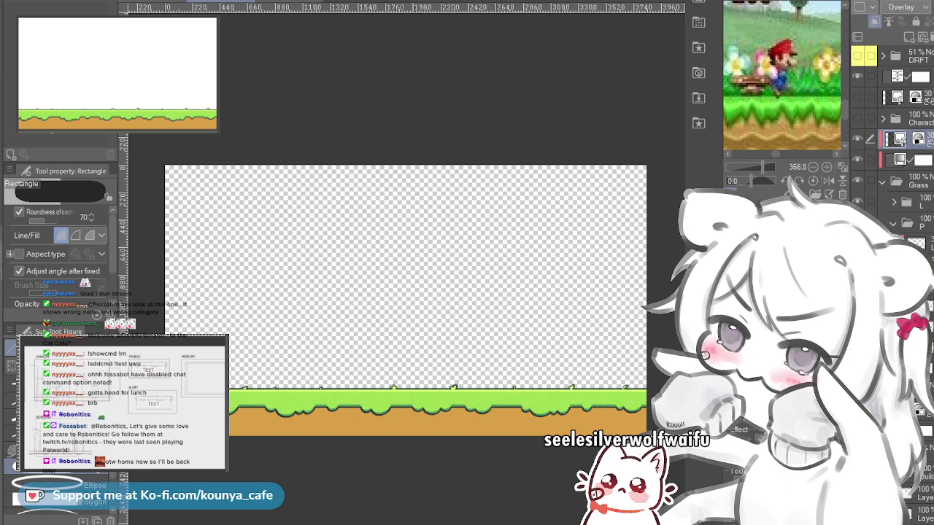
Step: Try to group the Grass group, its clipped layers and the soil color layer into one folder without the Soil group
click(882, 182)
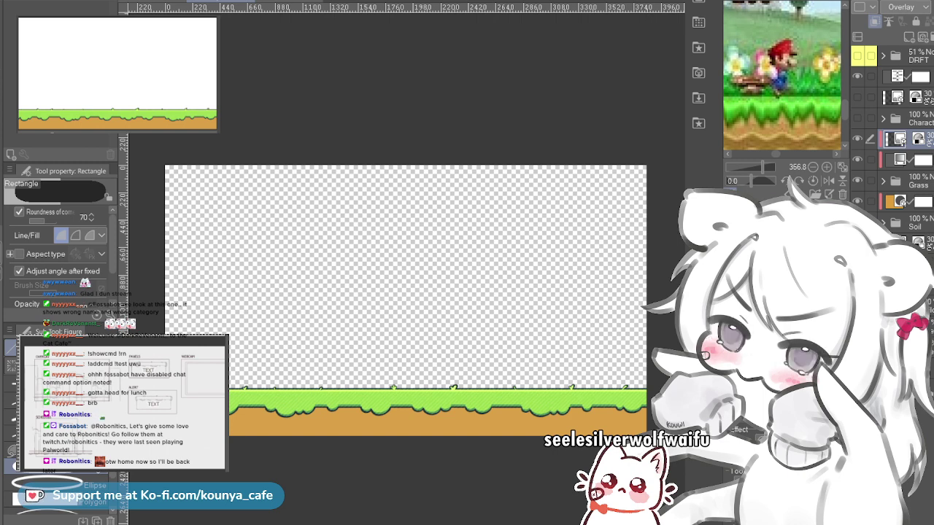
click(857, 181)
key(ctrl+z)
shift+click(904, 201)
key(ctrl+t)
key(ctrl+g)
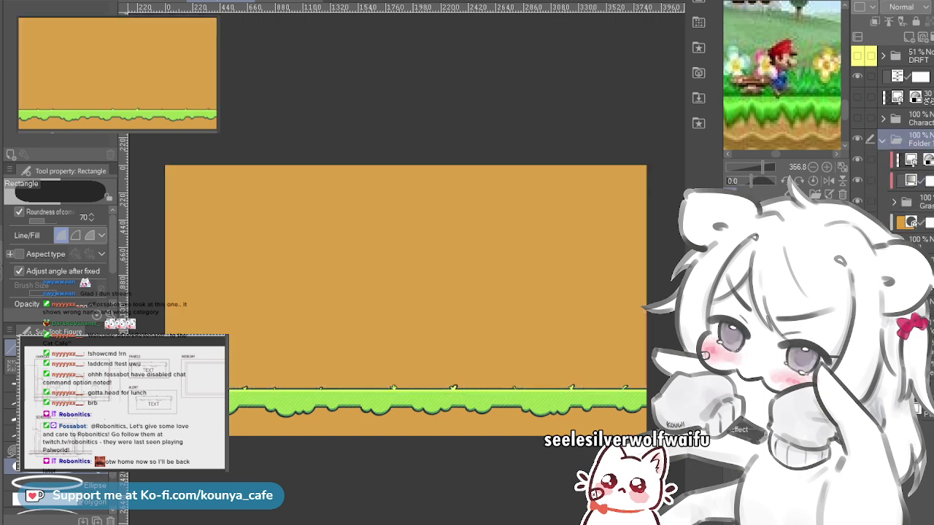
key(ctrl+z)
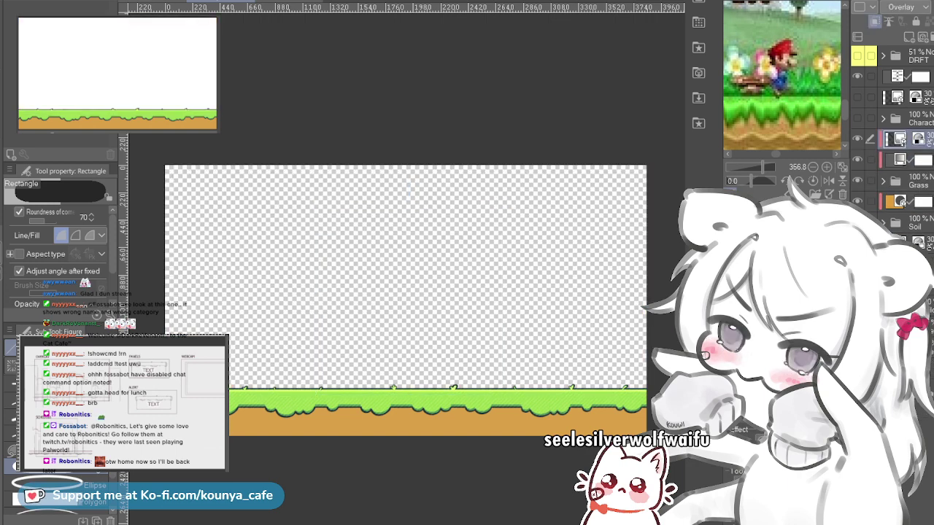
Step: Group the Grass and Soil groups with their clipped layers into a folder named Ground and collapse it
click(911, 222)
shift+click(904, 139)
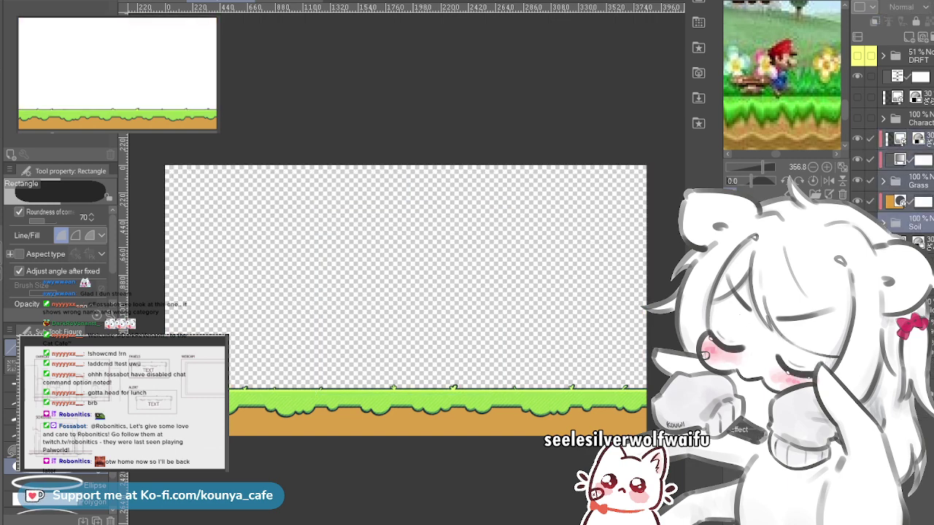
key(ctrl+g)
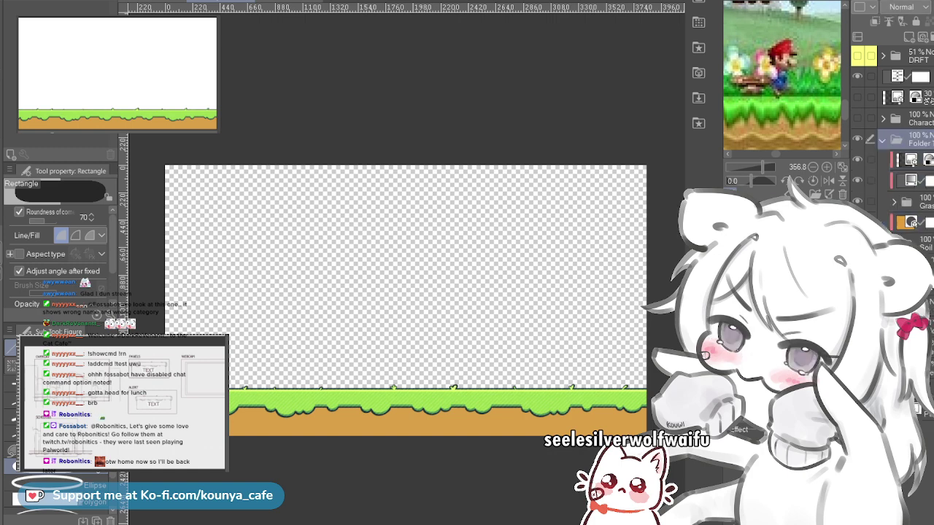
text(Ground)
key(Return)
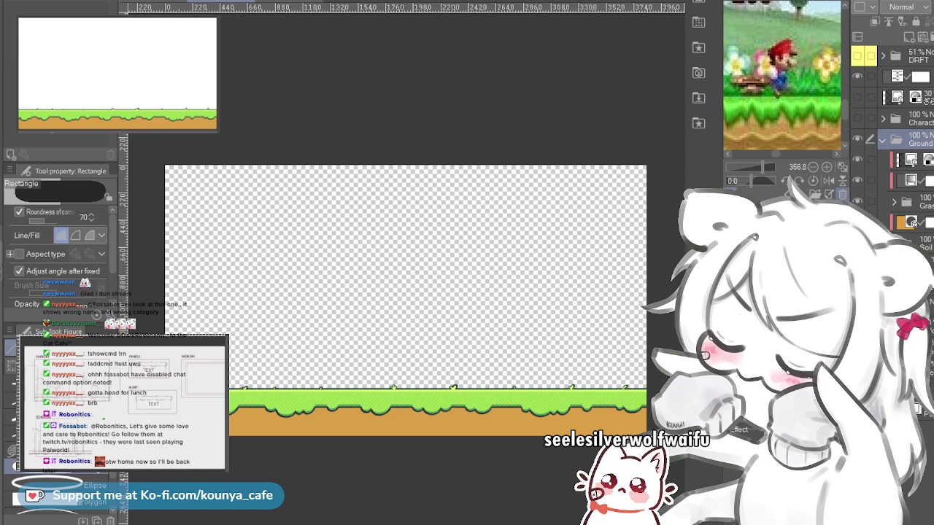
click(882, 139)
Step: Hide the Ground folder, show the Character folder with the dinosaur, and expand it
click(857, 138)
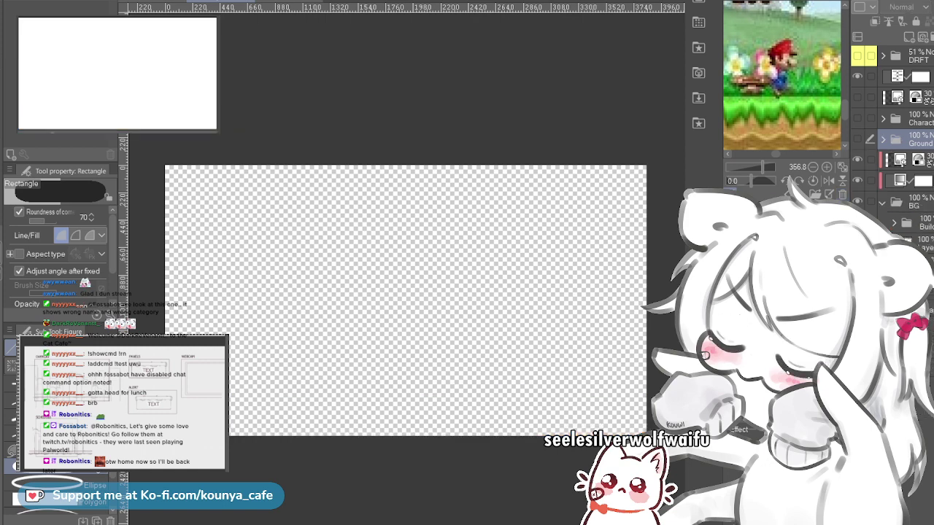
click(857, 118)
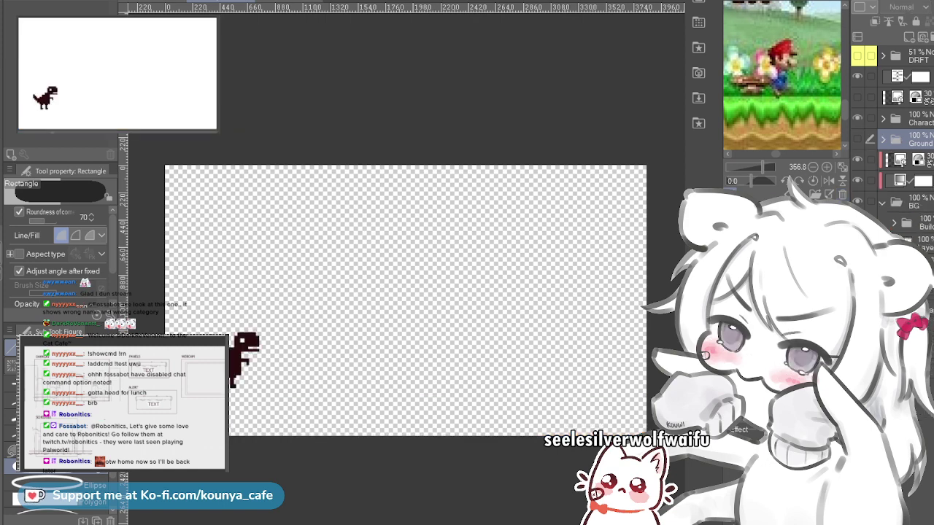
click(912, 118)
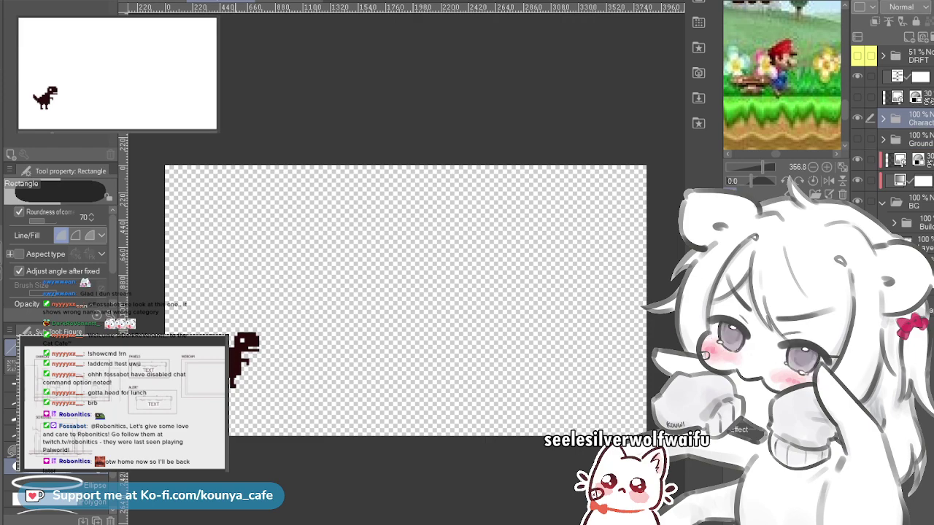
scroll(231, 407, up, 5)
drag(231, 407, 372, 479)
scroll(410, 343, up, 2)
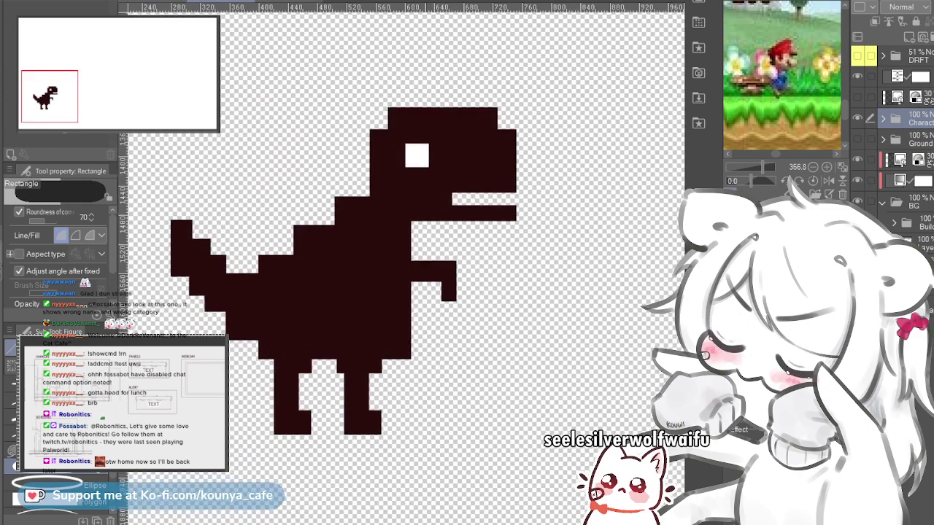
scroll(168, 165, up, 1)
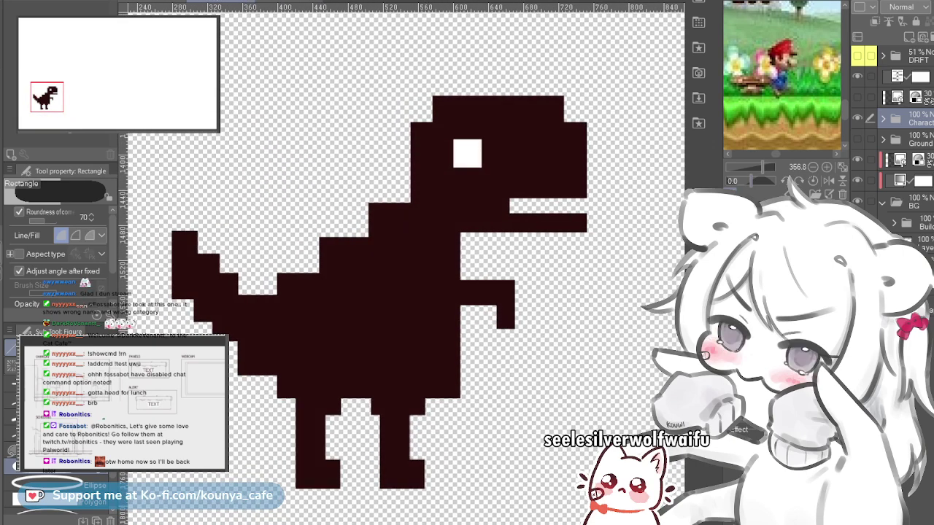
click(908, 140)
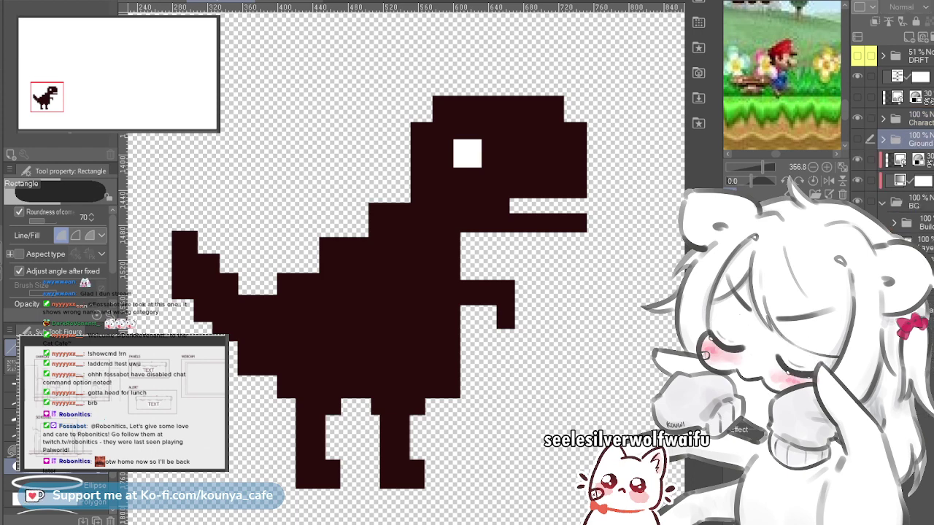
click(881, 118)
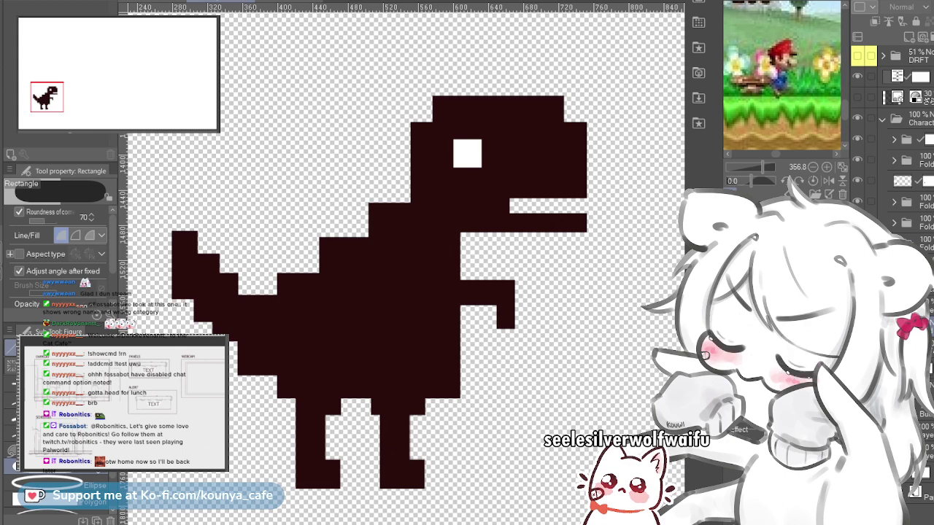
Step: Try to move the dinosaur's rear foot upward with a transform
click(921, 244)
key(ctrl+z)
key(ctrl+y)
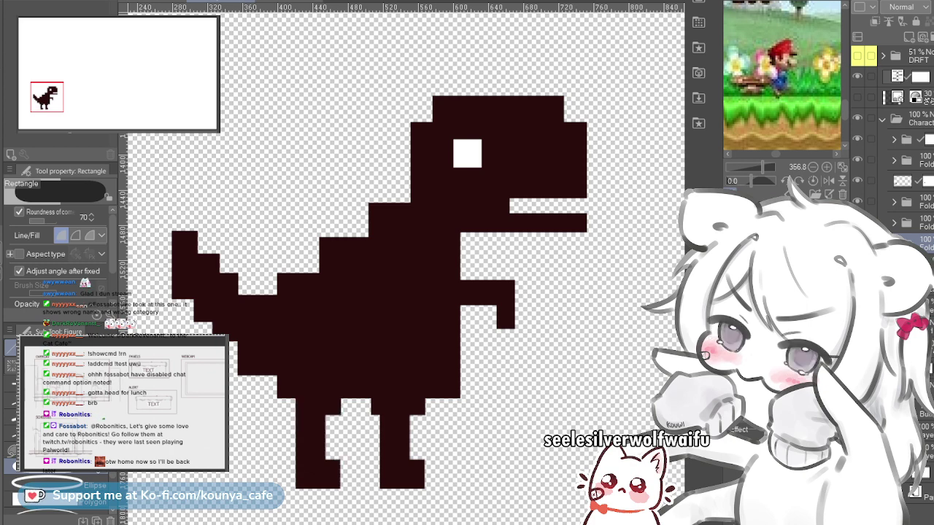
key(ctrl+t)
drag(318, 473, 318, 455)
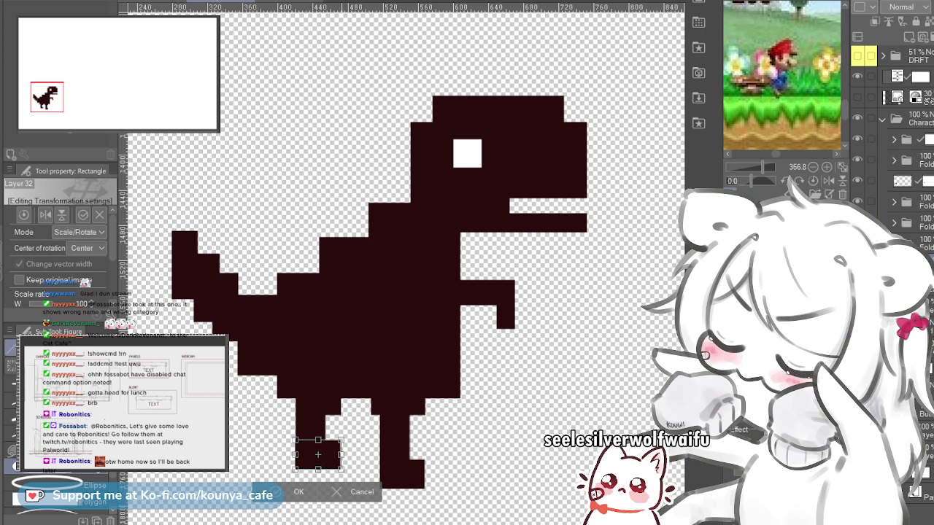
key(ctrl+z)
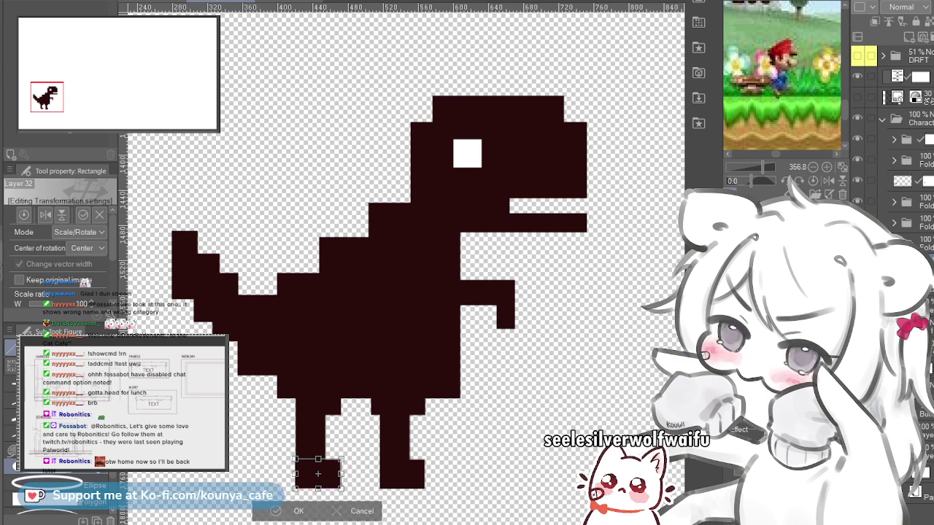
key(Return)
key(ctrl+z)
key(ctrl+z)
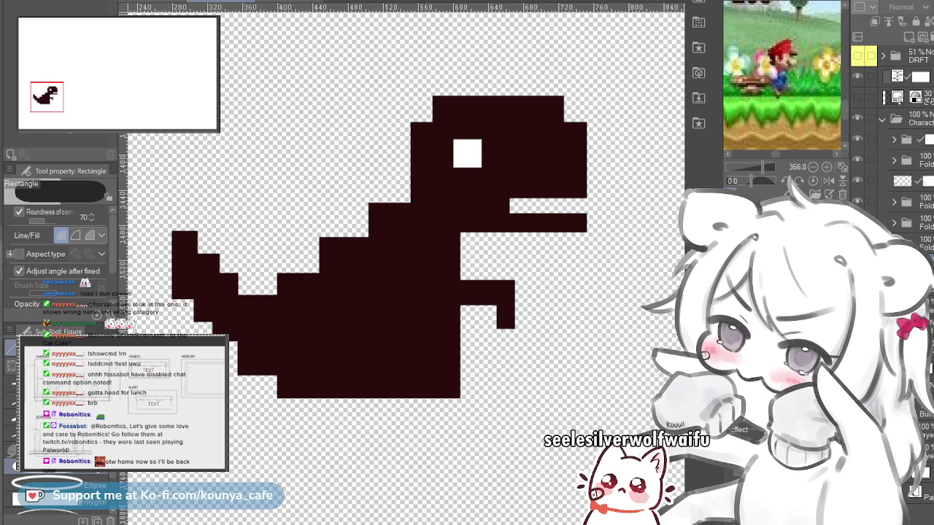
Step: Hide the dinosaur's body parts and white eye, leaving only the front leg shown, and select that leg's folder
click(913, 201)
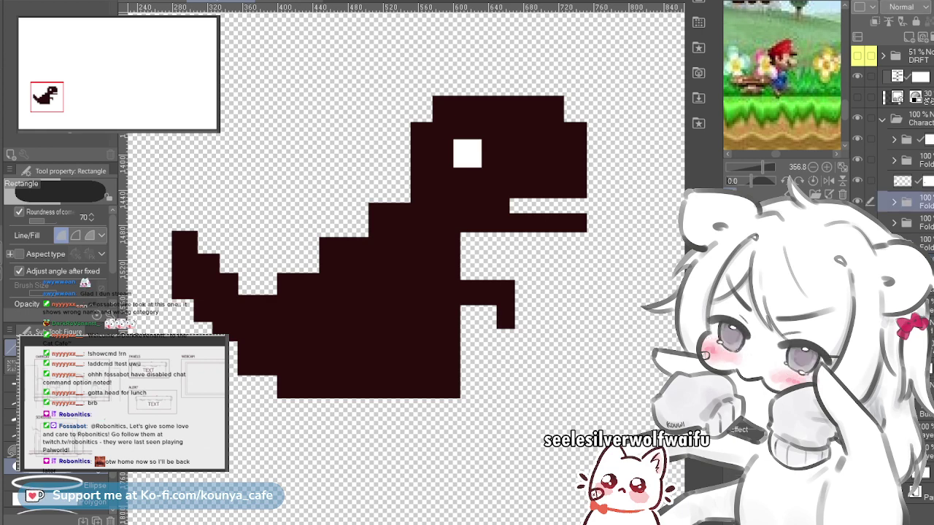
drag(913, 138, 870, 201)
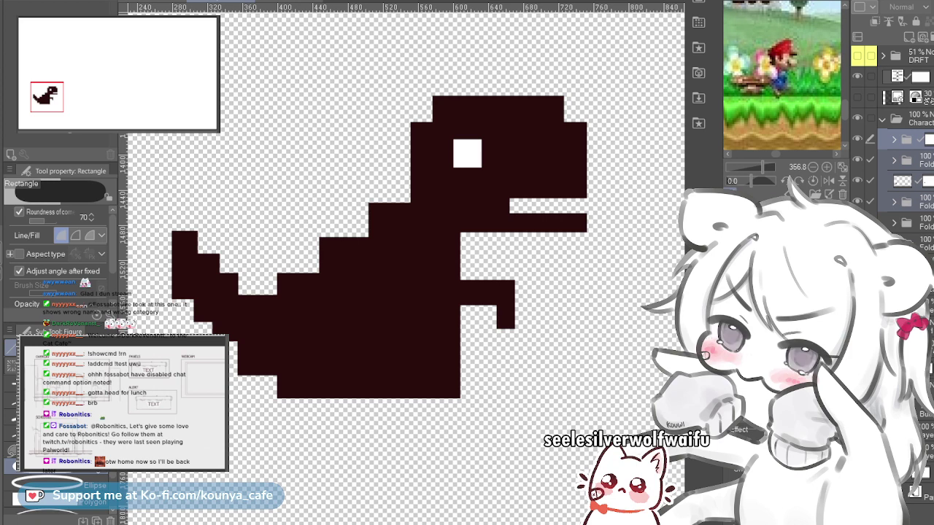
drag(857, 139, 857, 201)
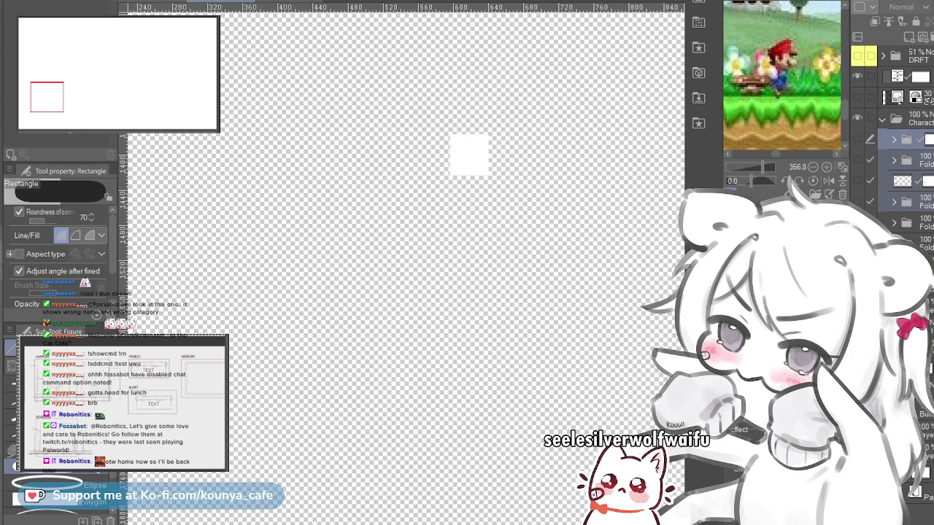
key(ctrl+z)
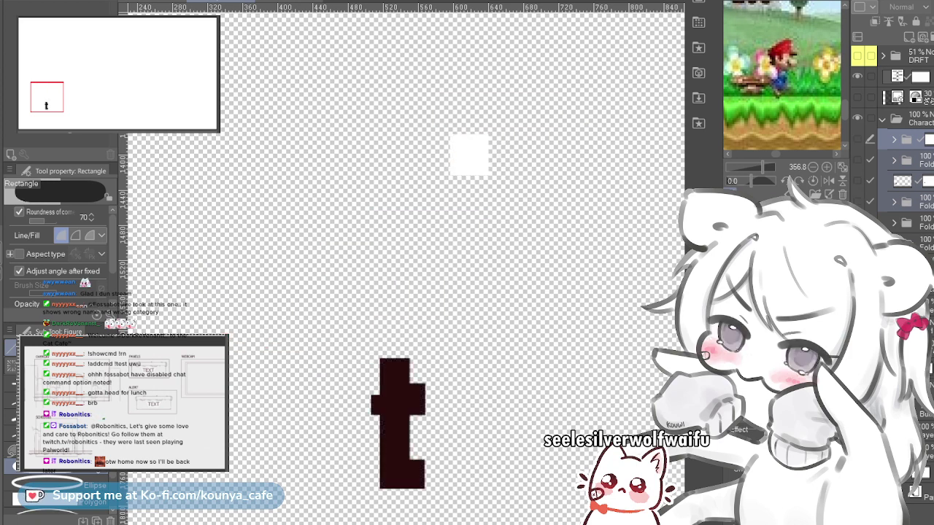
click(857, 244)
click(911, 223)
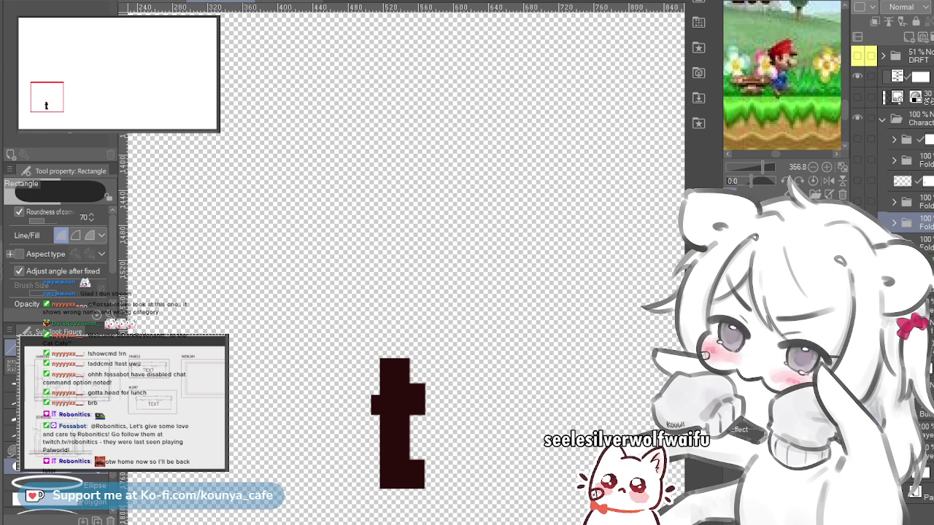
Step: Expand the front leg's folder and check which of its layers hold the foot and the upper leg
click(894, 223)
click(916, 243)
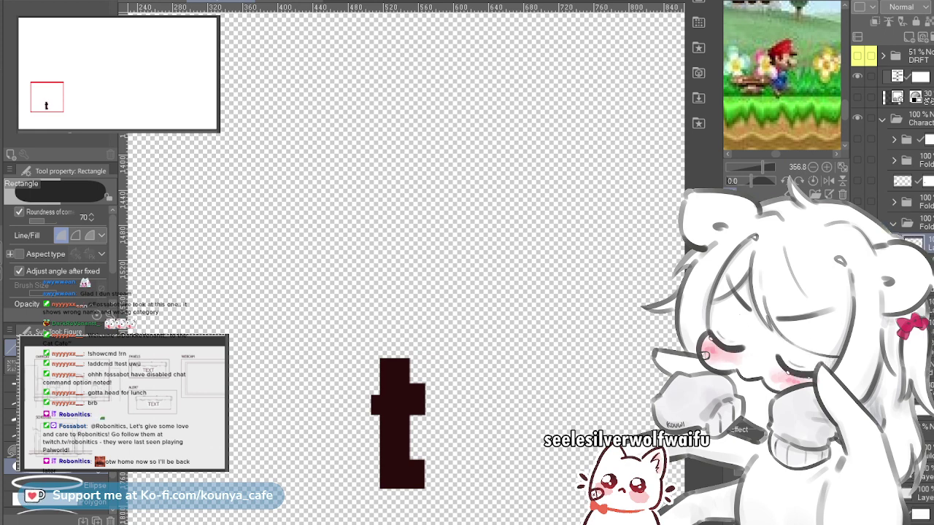
key(ctrl+z)
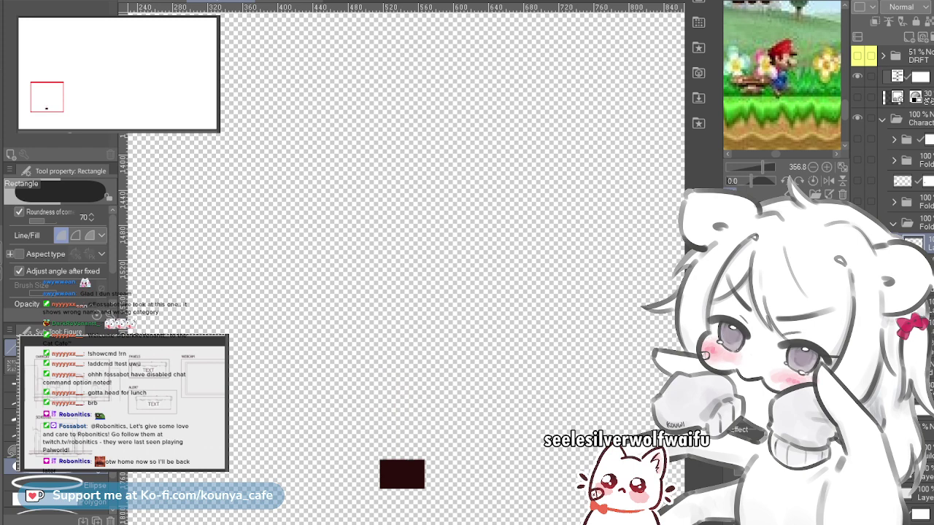
key(ctrl+y)
key(ctrl+z)
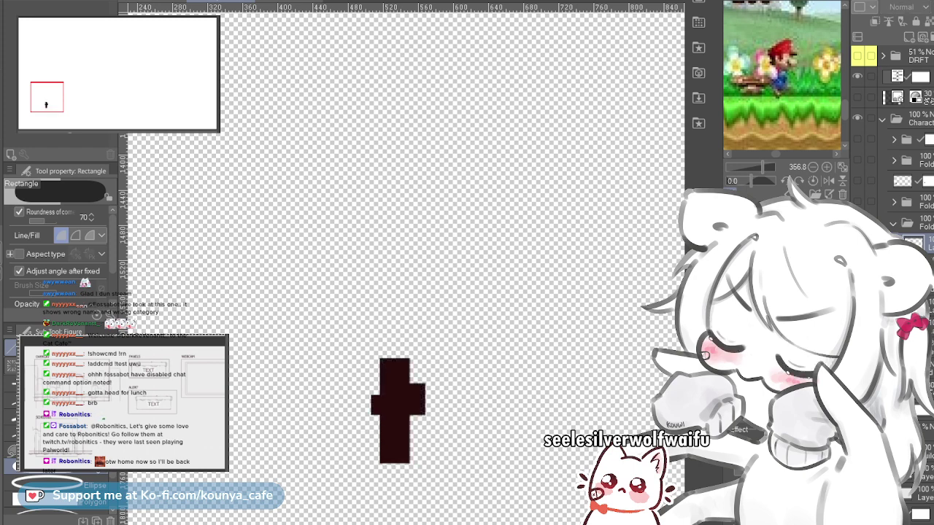
key(ctrl+y)
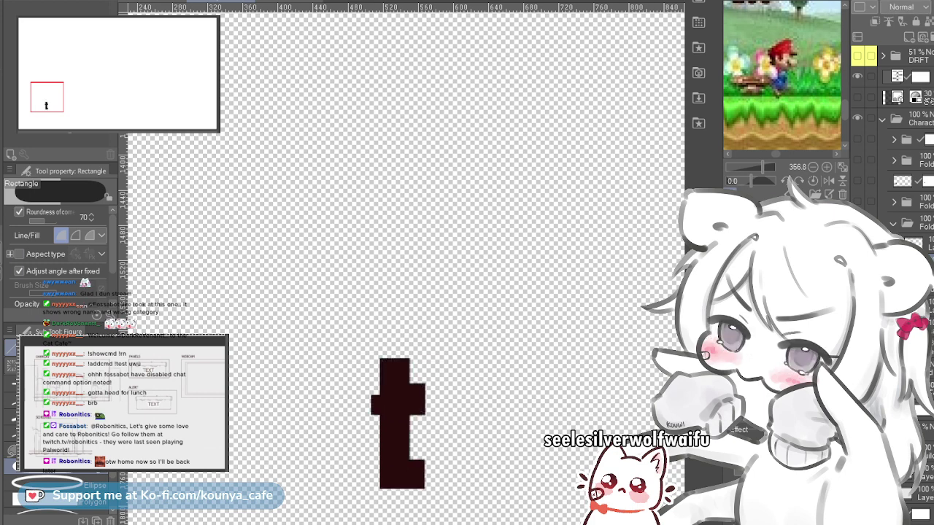
Step: Switch to the dinosaur's dark brown drawing color and activate the Rectangle selection tool
key(x)
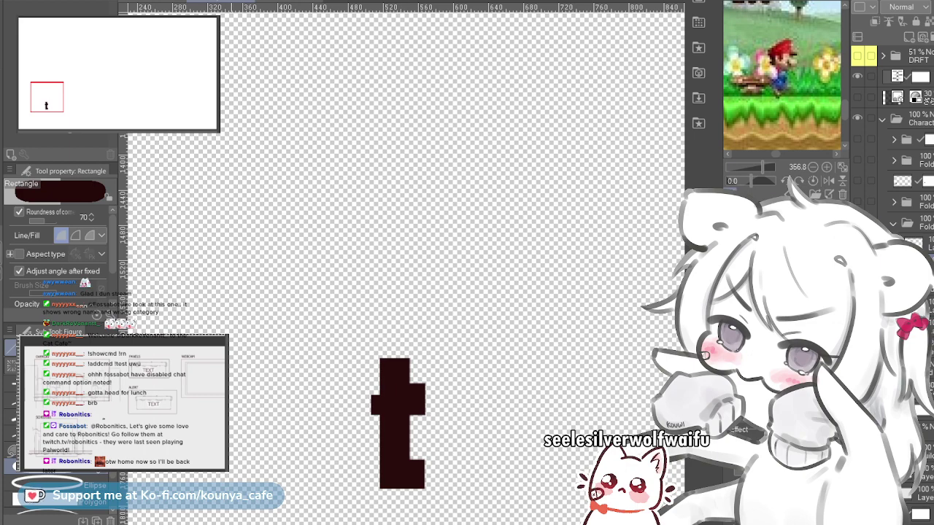
key(m)
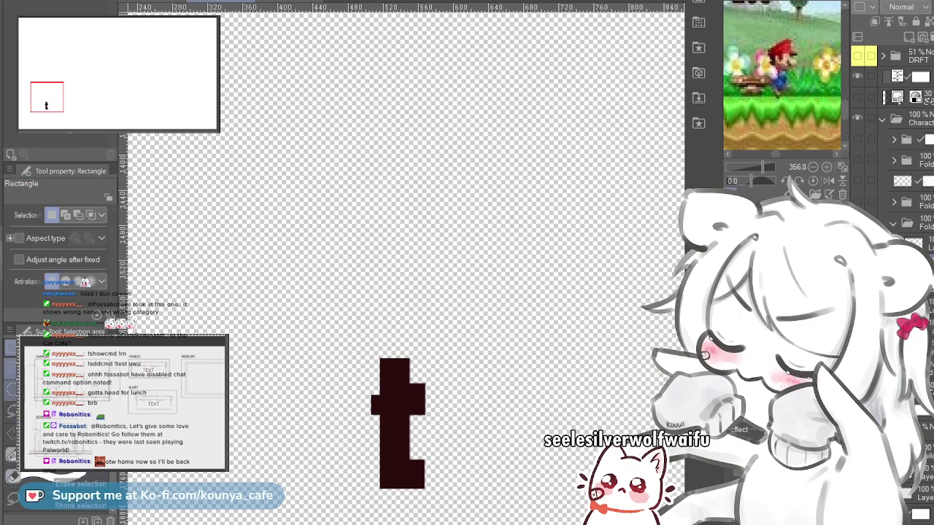
Step: Fill the notches around the upper leg with a dark square-cornered rectangle, leaving corner roundness off in the Rectangle figure tool
key(u)
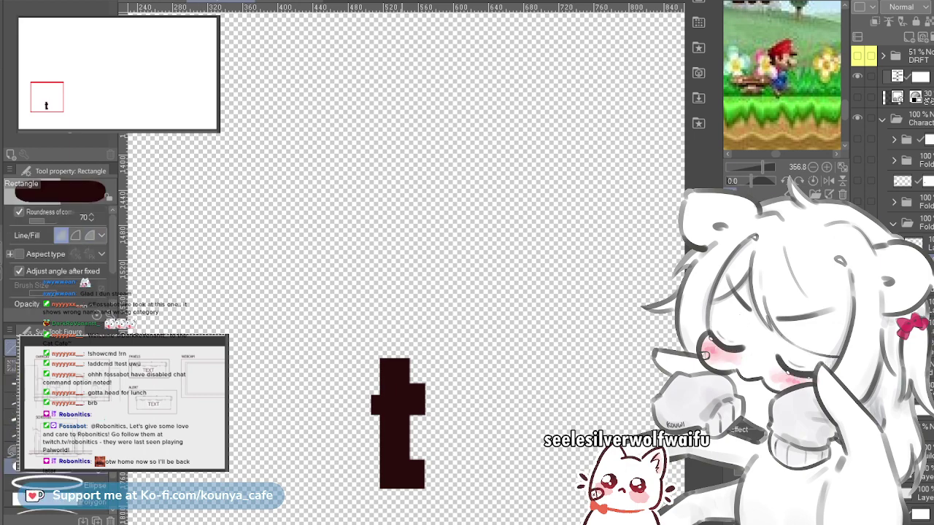
scroll(401, 408, up, 2)
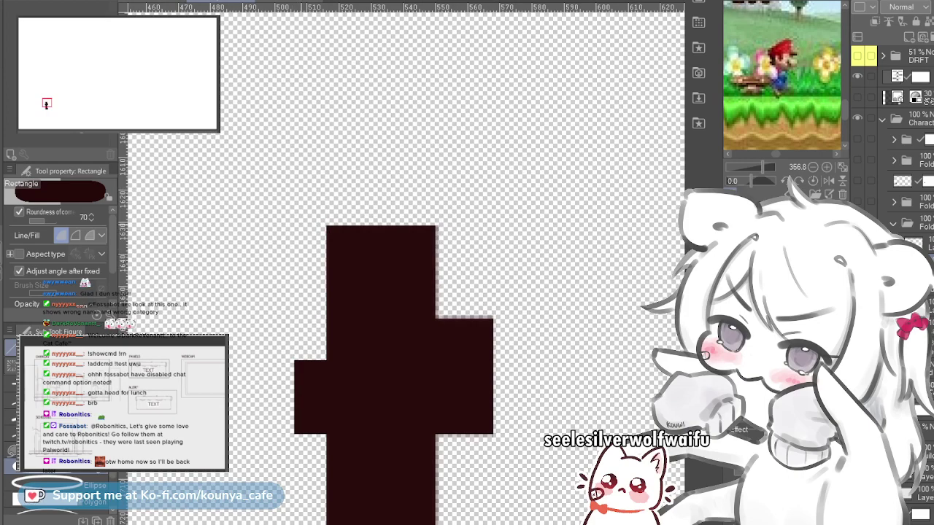
scroll(371, 385, up, 1)
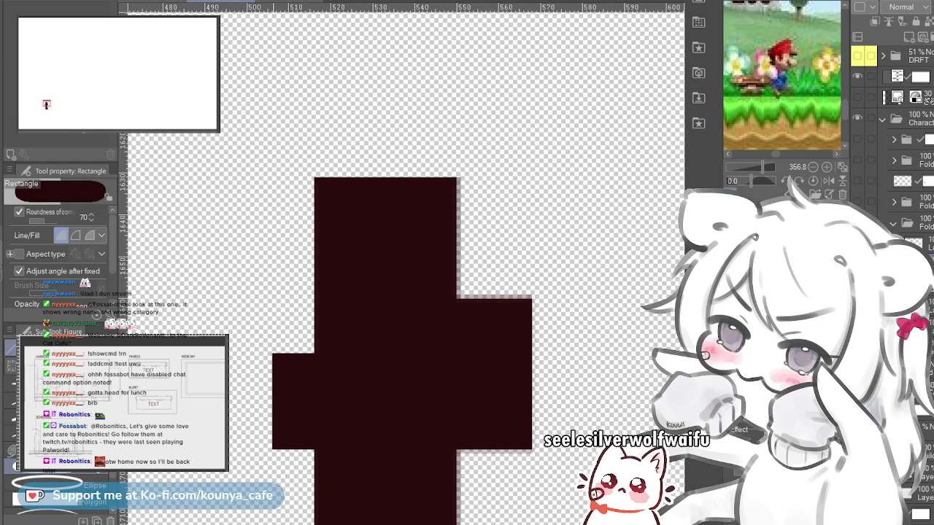
drag(272, 376, 481, 227)
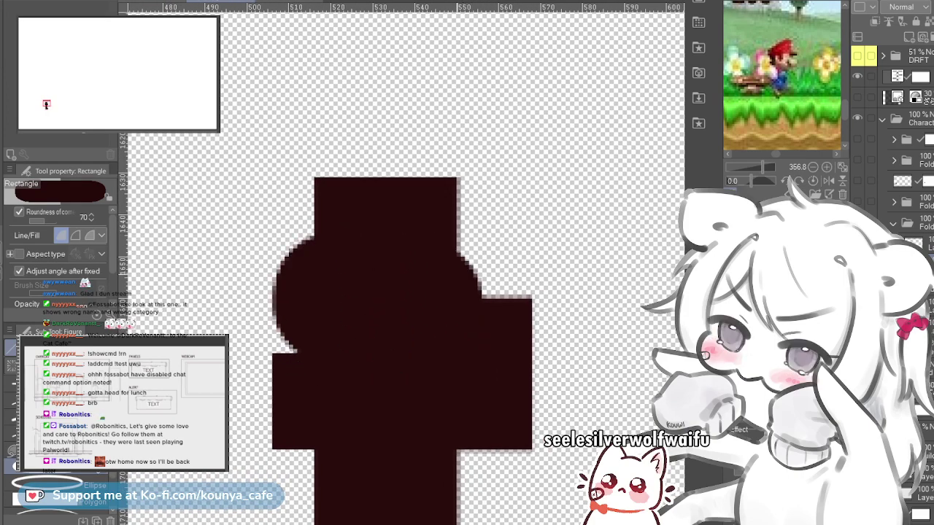
key(ctrl+z)
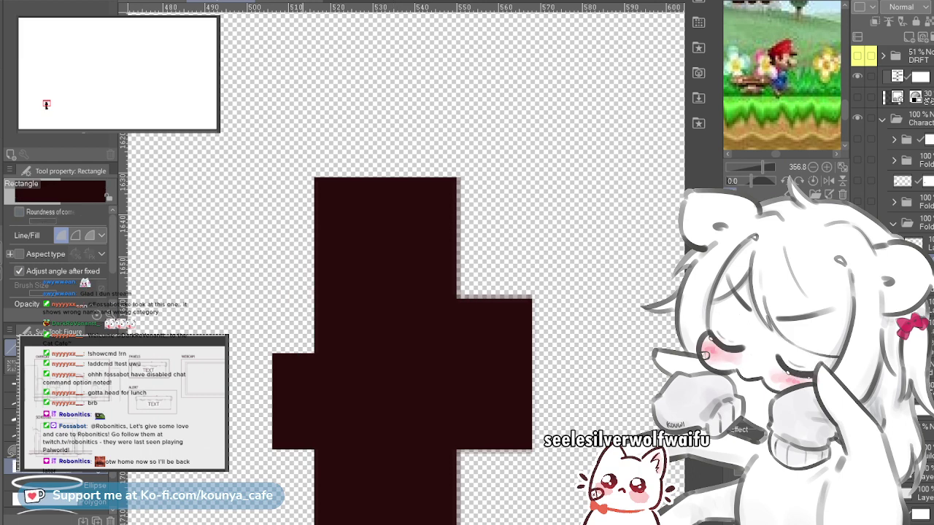
drag(272, 378, 531, 173)
click(532, 173)
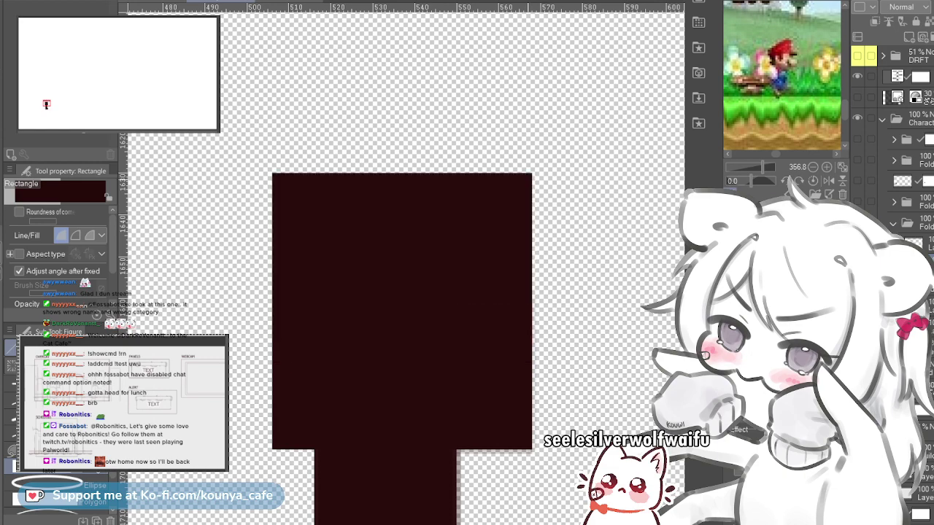
Step: Examine the widened leg shape up close and at full-canvas scale
scroll(503, 183, down, 6)
scroll(476, 189, down, 1)
drag(475, 190, 431, 295)
scroll(431, 334, up, 3)
drag(431, 334, 474, 299)
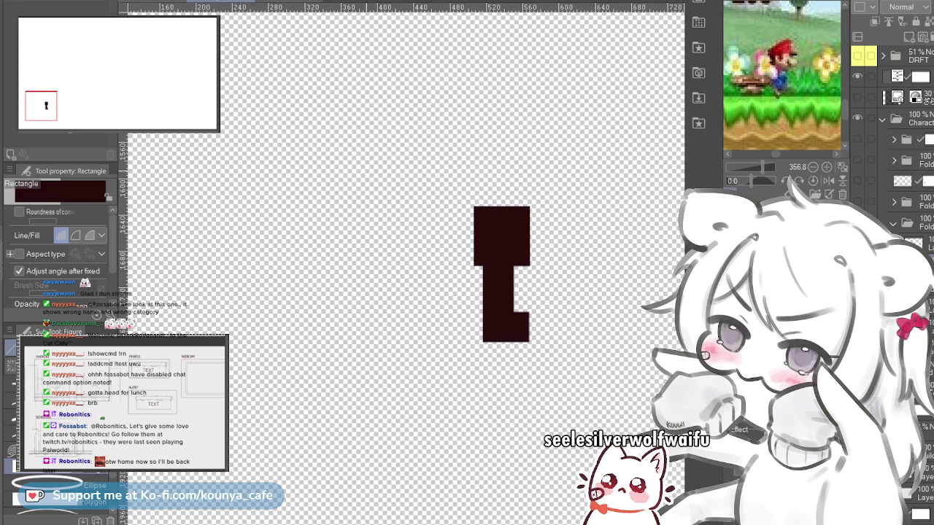
scroll(391, 162, down, 5)
drag(421, 191, 352, 269)
scroll(356, 238, down, 4)
scroll(355, 240, up, 2)
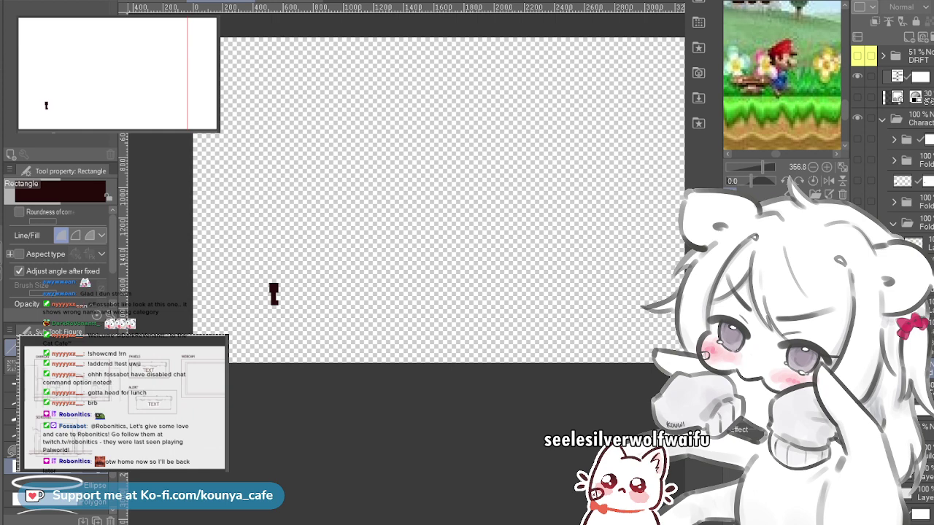
Step: Show the Overlay diagonal-stripe texture layer and clip it to the Character folder below
key(ctrl+z)
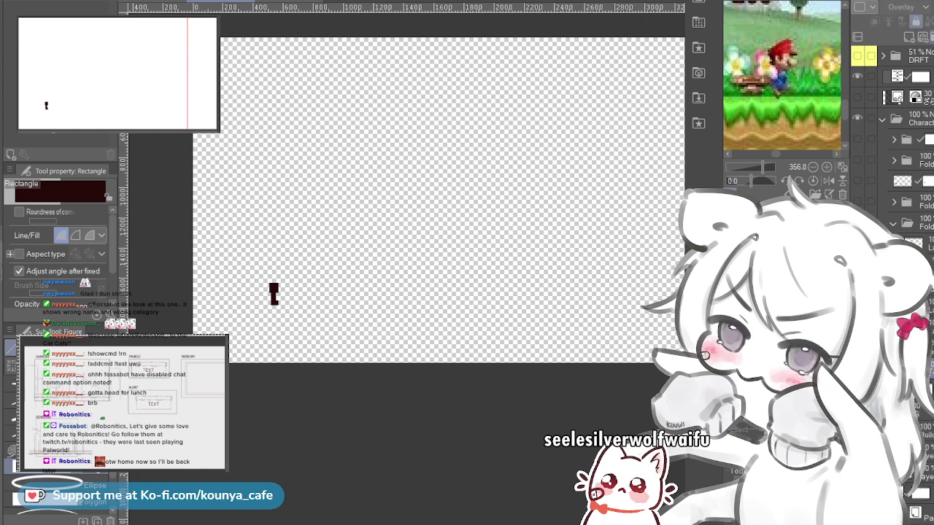
key(ctrl+z)
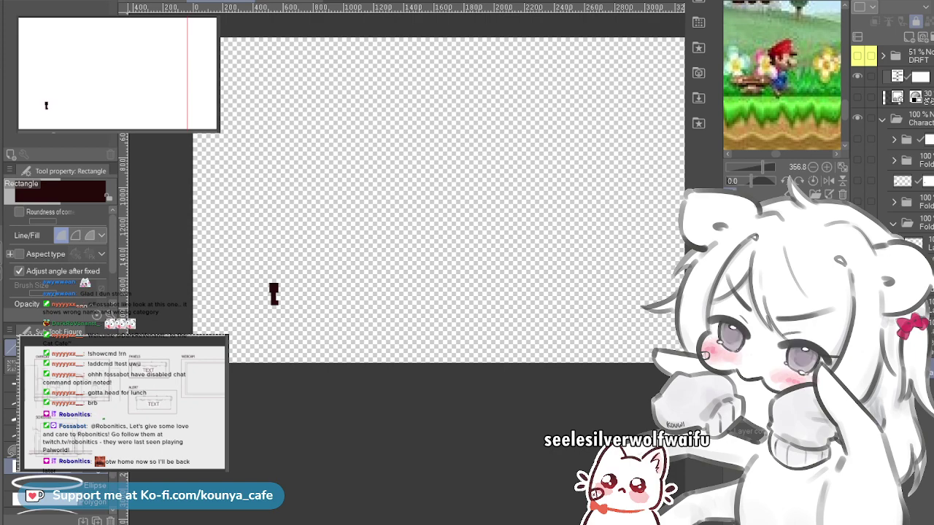
scroll(276, 299, up, 5)
drag(276, 299, 458, 315)
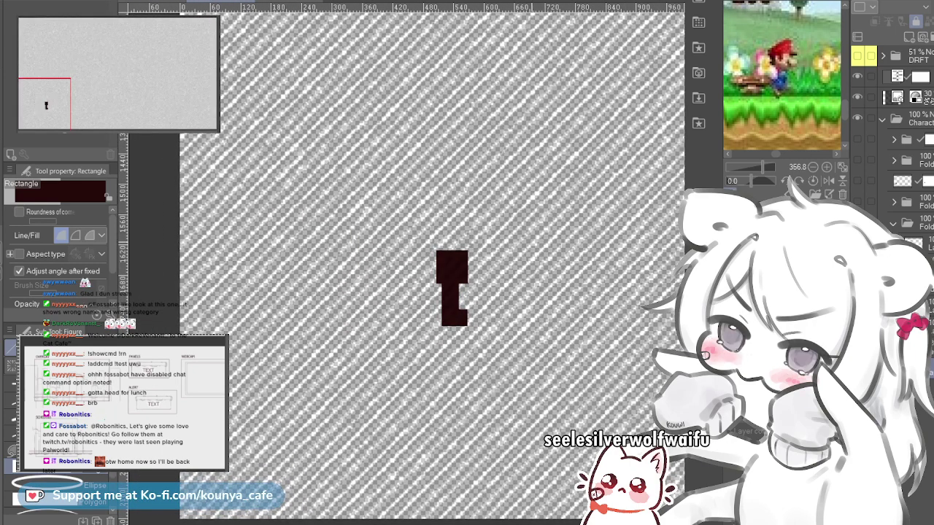
key(ctrl+plus)
click(904, 97)
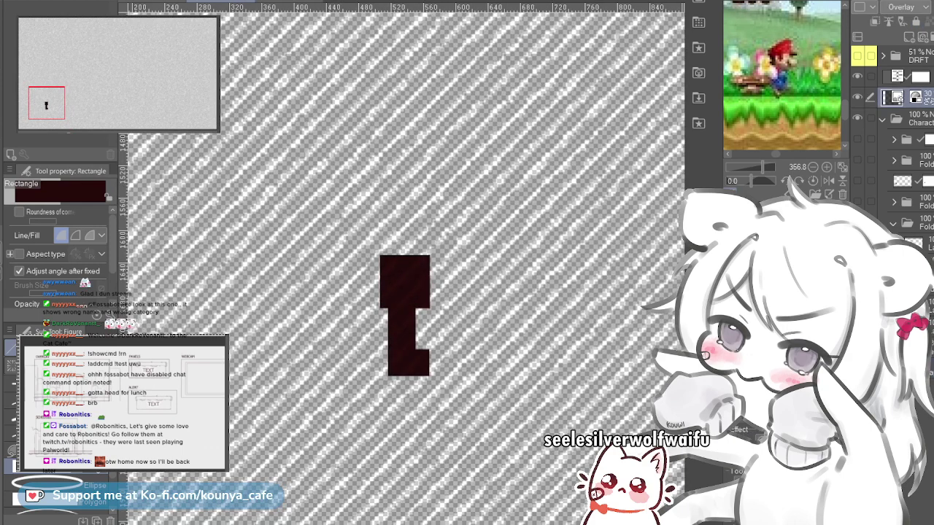
key(ctrl+alt+g)
scroll(420, 313, up, 5)
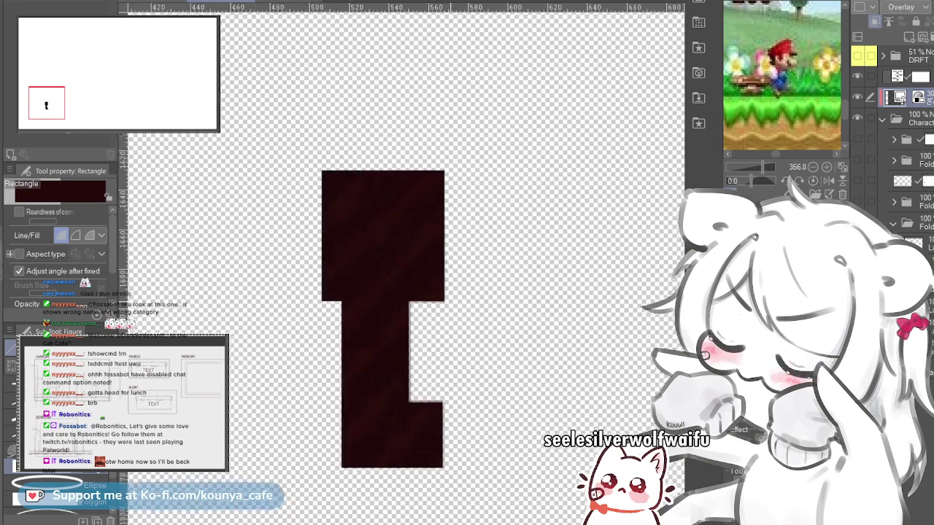
scroll(420, 314, down, 4)
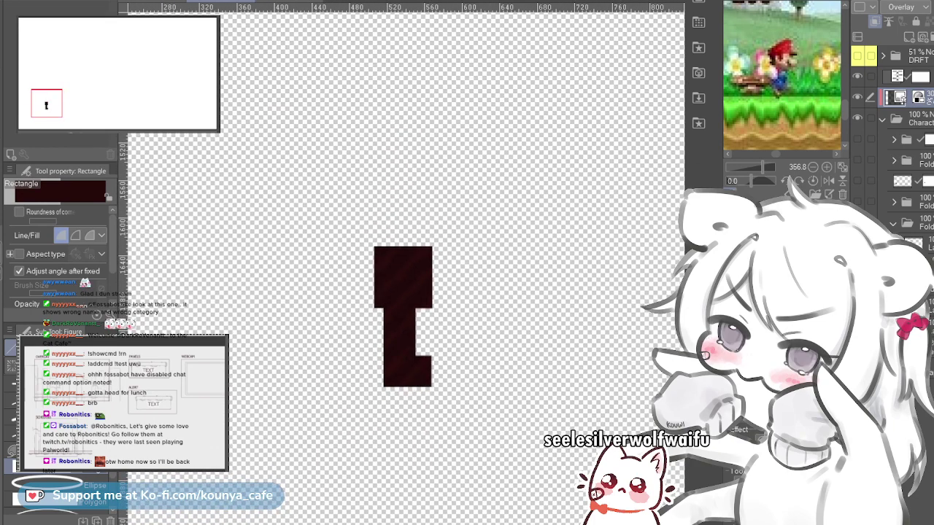
scroll(403, 321, down, 7)
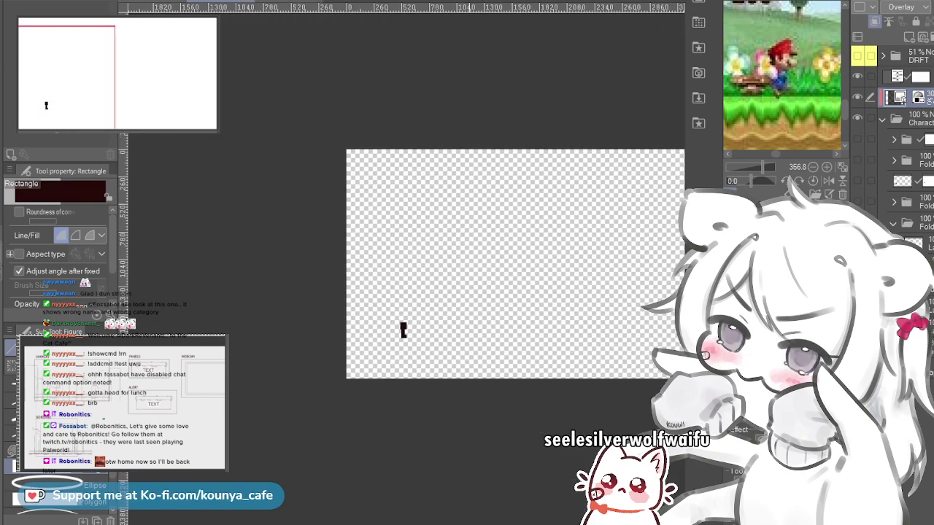
Step: Make the hidden body and leg layers and folders inside the Character folder visible
click(857, 138)
click(857, 159)
click(857, 180)
click(857, 202)
click(915, 201)
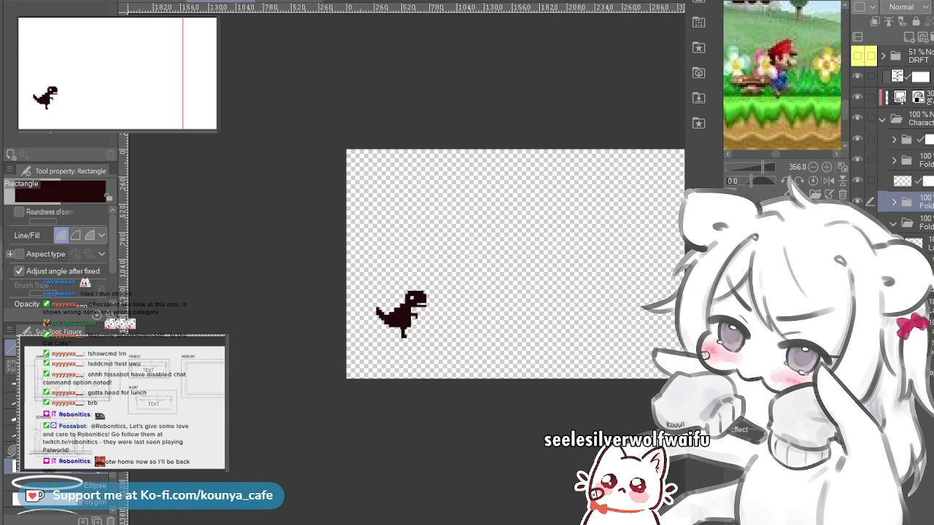
click(926, 303)
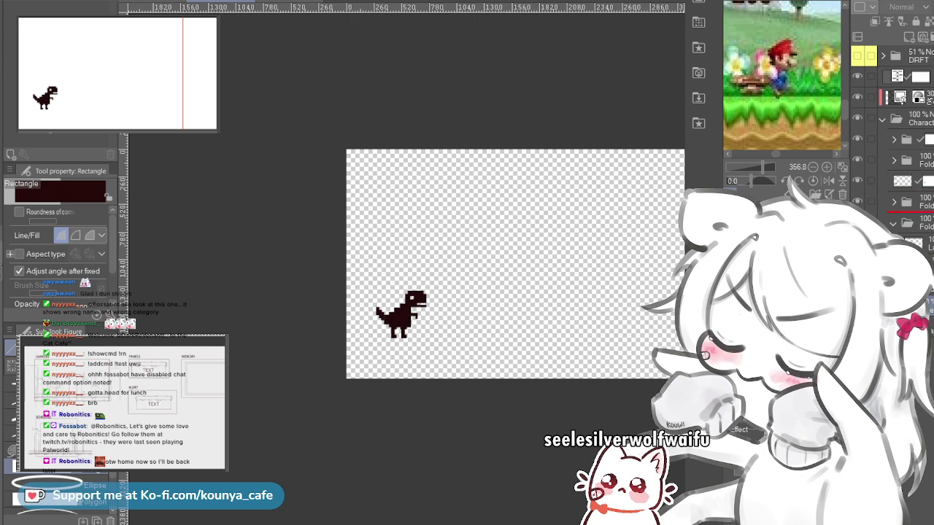
Step: Move the first layer out of the expanded folder to directly below the collapsed folder above it
drag(917, 243, 918, 212)
click(857, 201)
click(857, 201)
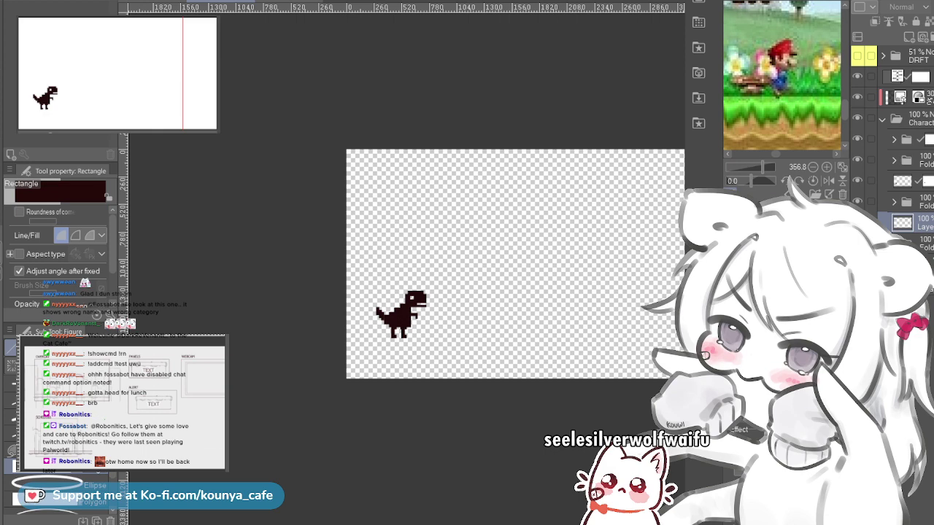
Step: Group the body layers and folders above the two leg folders into one new folder and collapse it
shift+click(918, 118)
ctrl+click(918, 118)
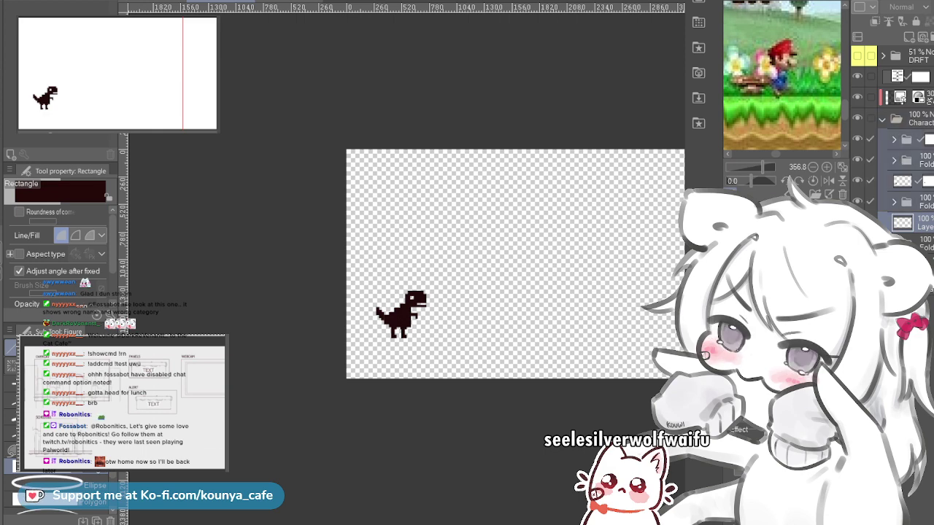
key(ctrl+g)
click(894, 139)
click(857, 139)
click(857, 139)
Step: Crop the canvas to a small area closely surrounding the dinosaur
drag(465, 263, 365, 280)
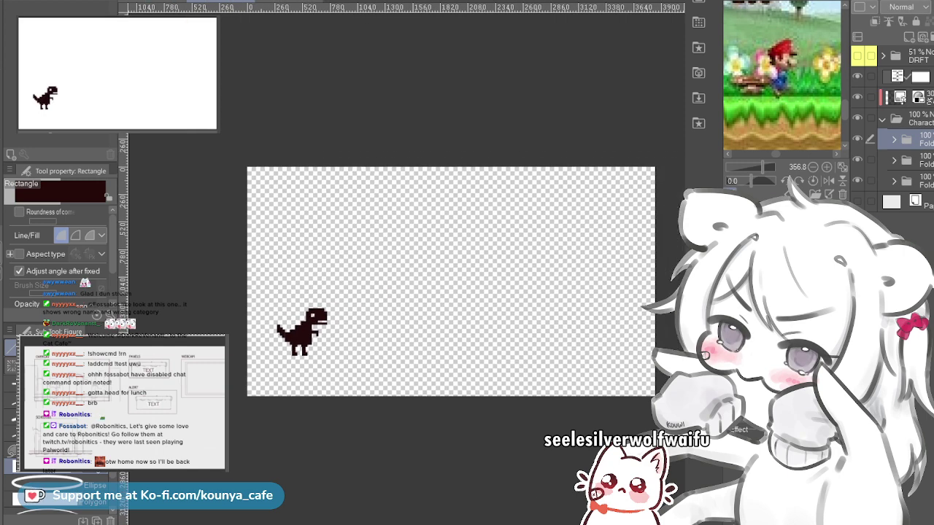
key(ctrl+t)
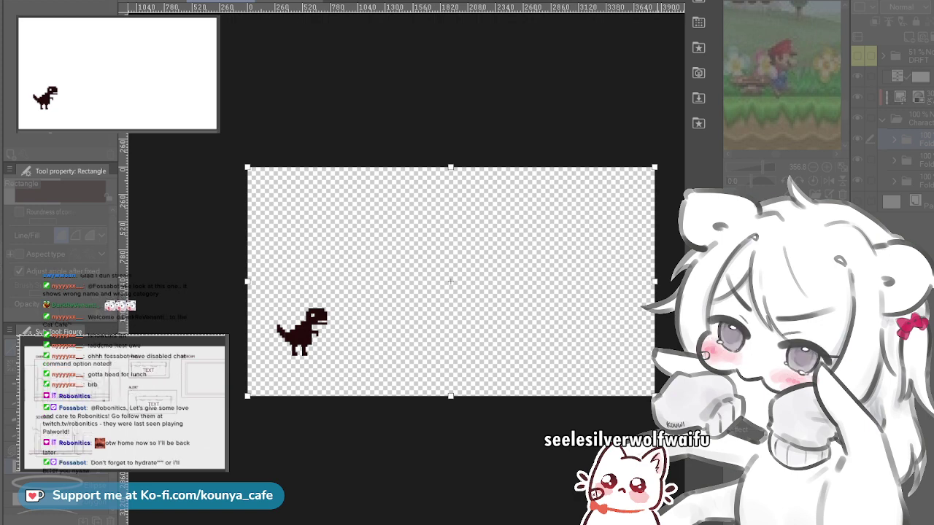
drag(654, 396, 338, 360)
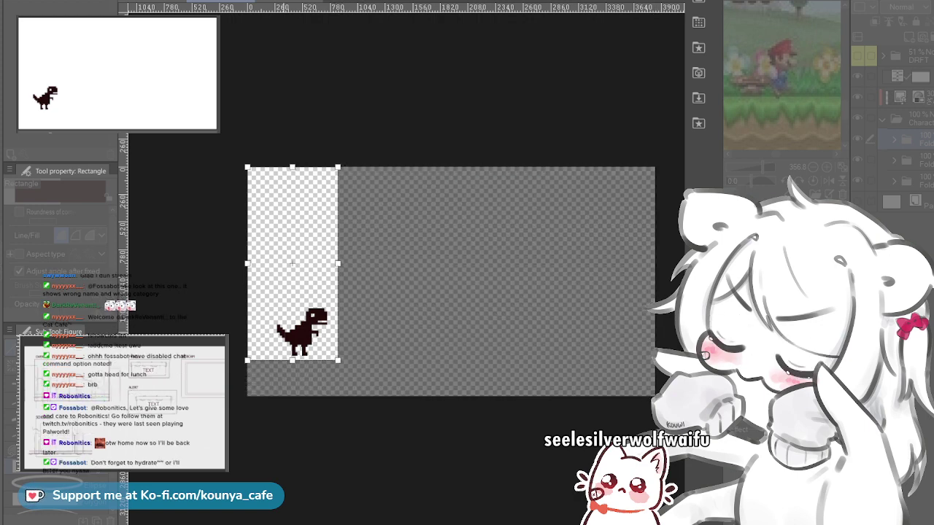
drag(248, 167, 267, 299)
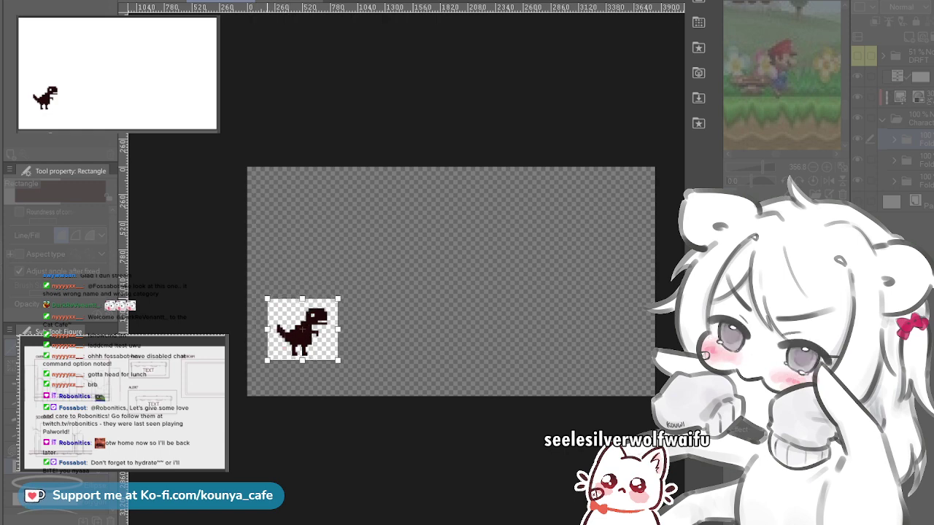
key(Return)
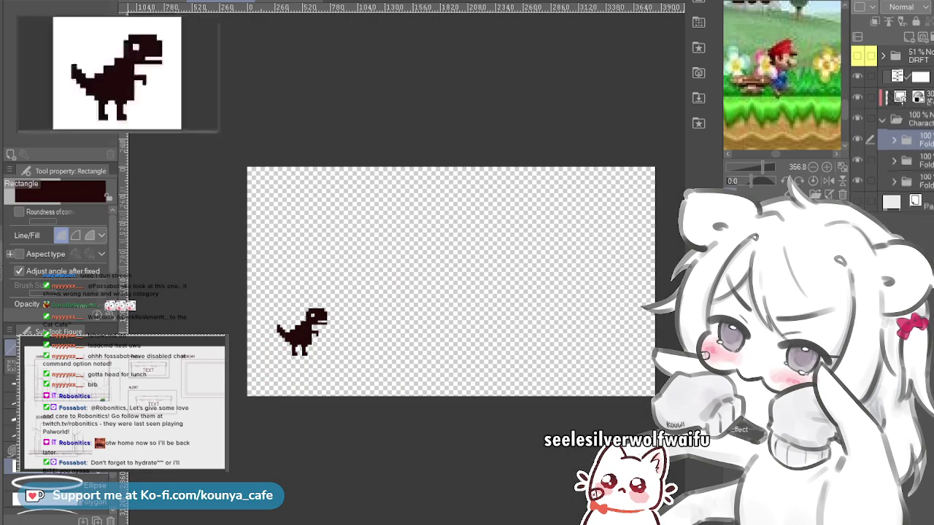
Step: Isolate the dinosaur's body by hiding both leg folders while keeping the body folder visible
scroll(429, 239, up, 3)
scroll(430, 240, up, 2)
drag(430, 240, 523, 157)
scroll(500, 241, up, 1)
drag(500, 242, 522, 229)
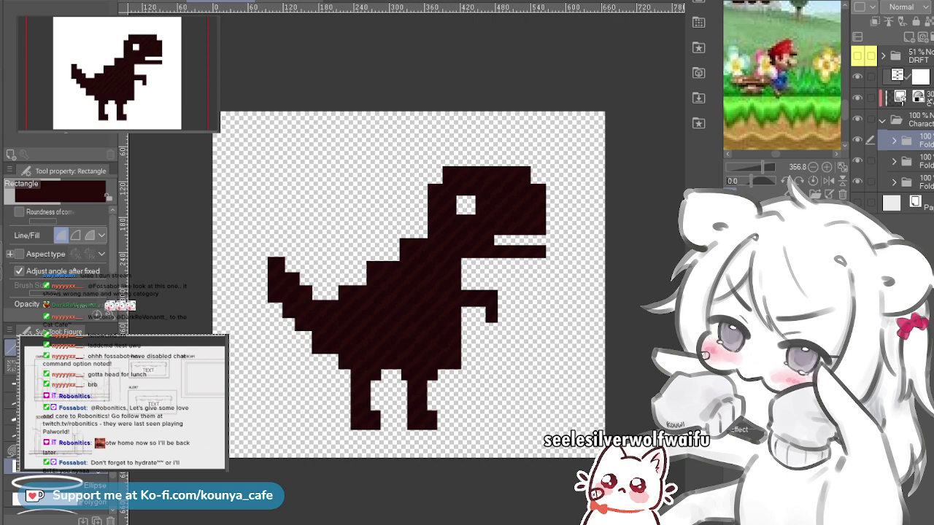
click(857, 139)
click(857, 161)
click(857, 182)
click(857, 139)
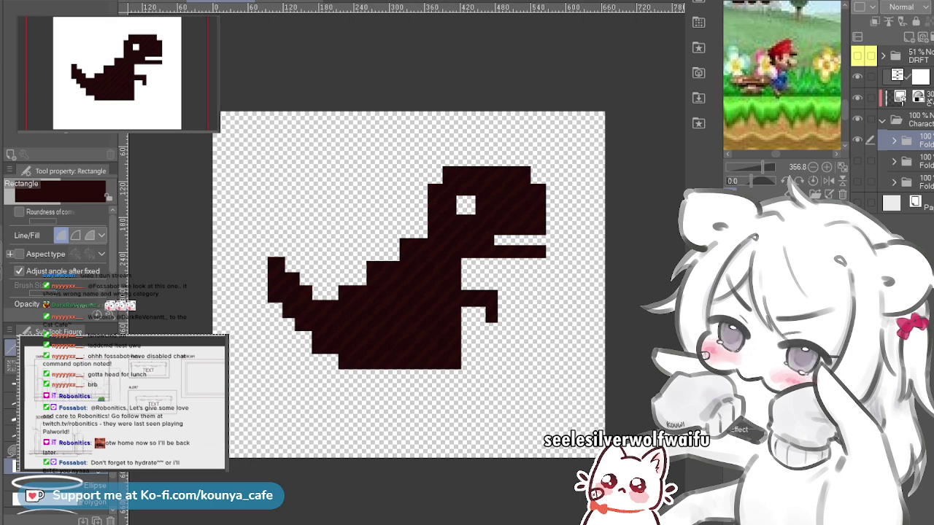
Step: Hide the body, show the front leg folder on its own, and expand that folder
click(857, 161)
click(908, 161)
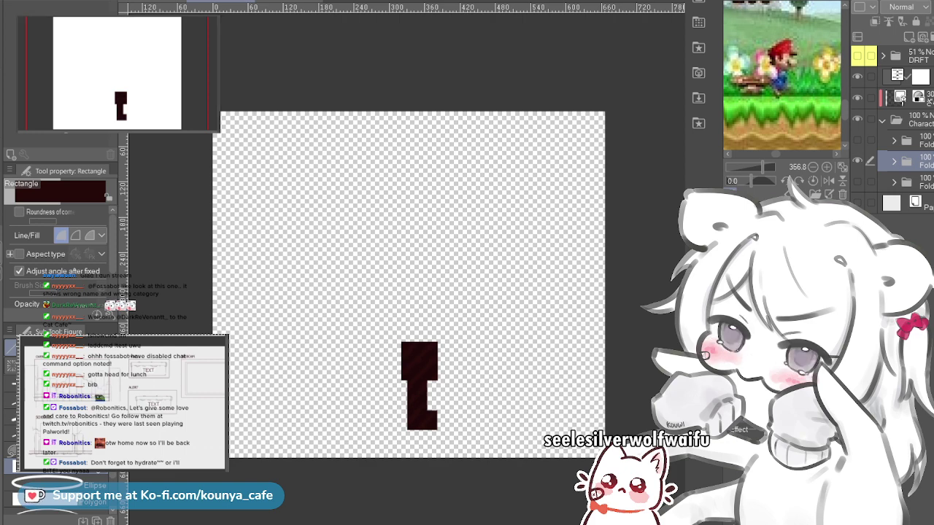
click(894, 161)
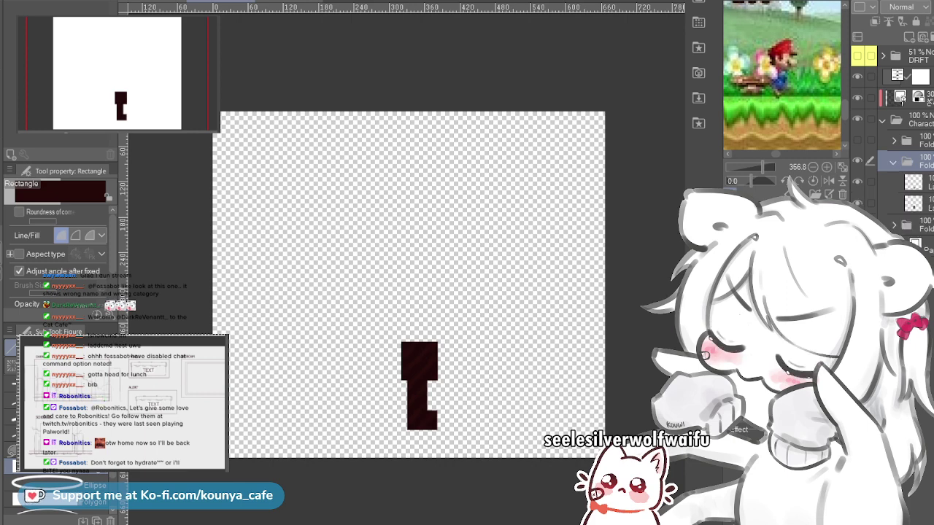
Step: Show the rear leg too, check the front leg's lower layer by toggling its visibility, and collapse the folder
key(ctrl+z)
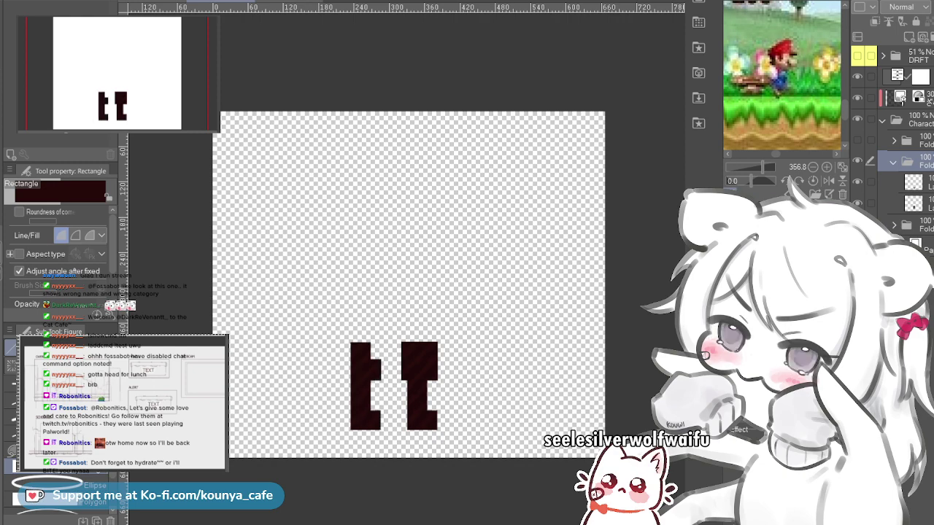
scroll(344, 390, up, 4)
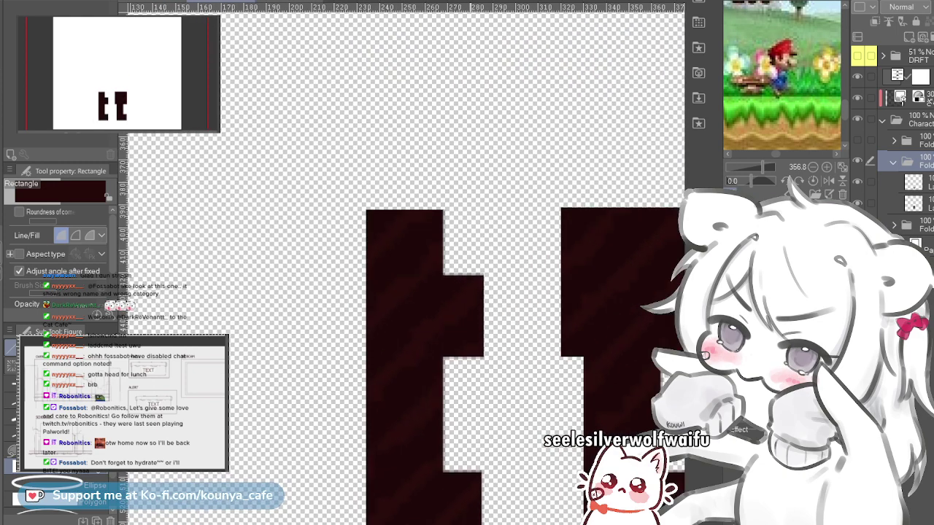
click(918, 203)
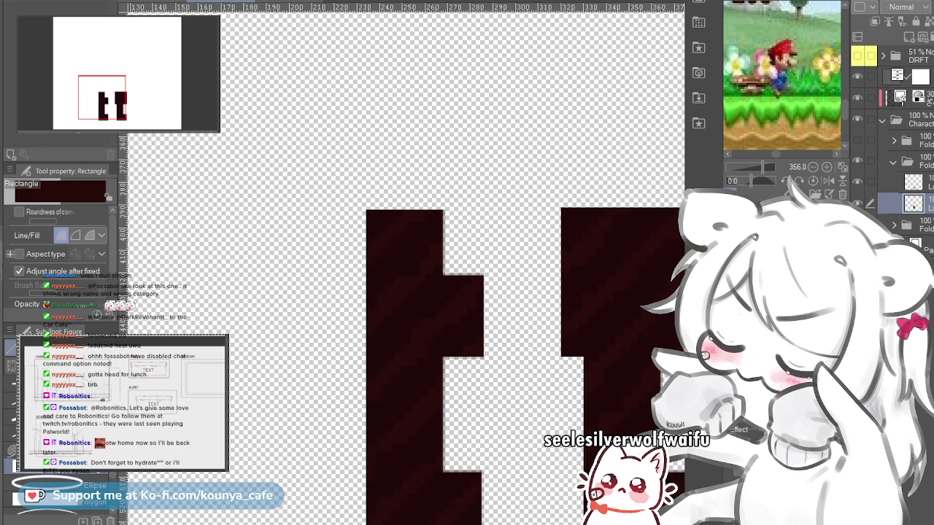
key(ctrl+z)
key(ctrl+y)
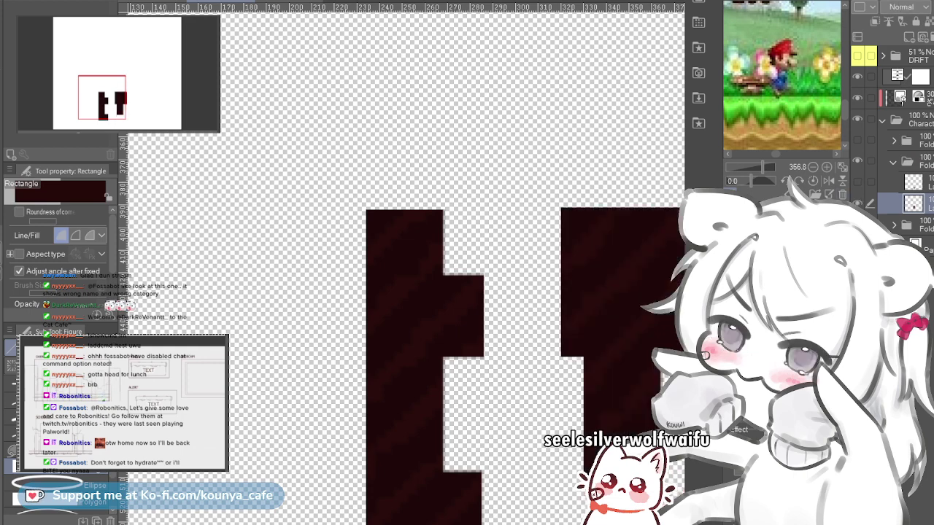
click(892, 162)
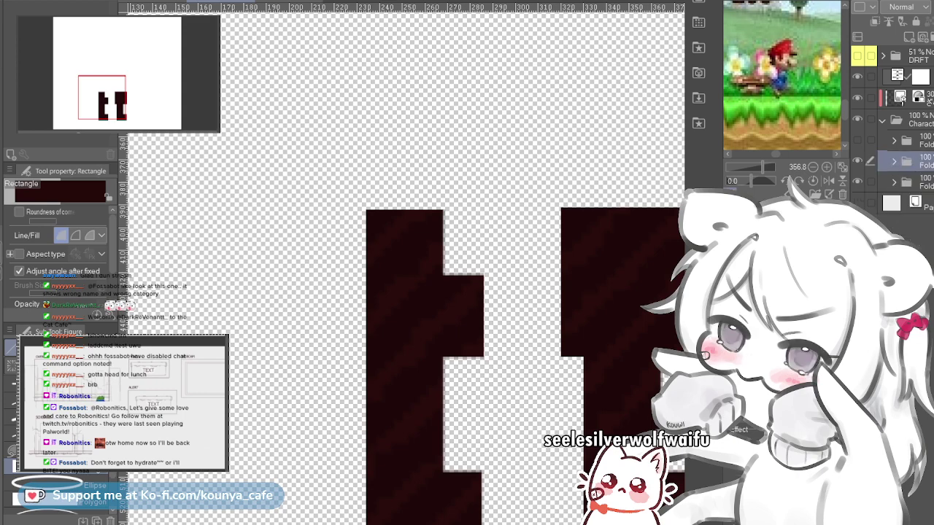
Step: Expand the rear leg folder, select its upper layer and hide that layer
click(894, 183)
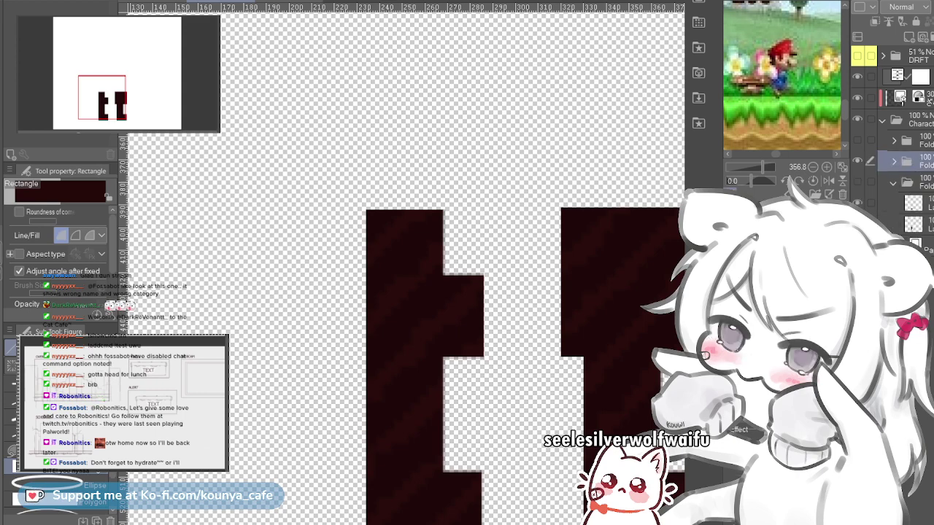
click(856, 182)
click(913, 204)
click(857, 203)
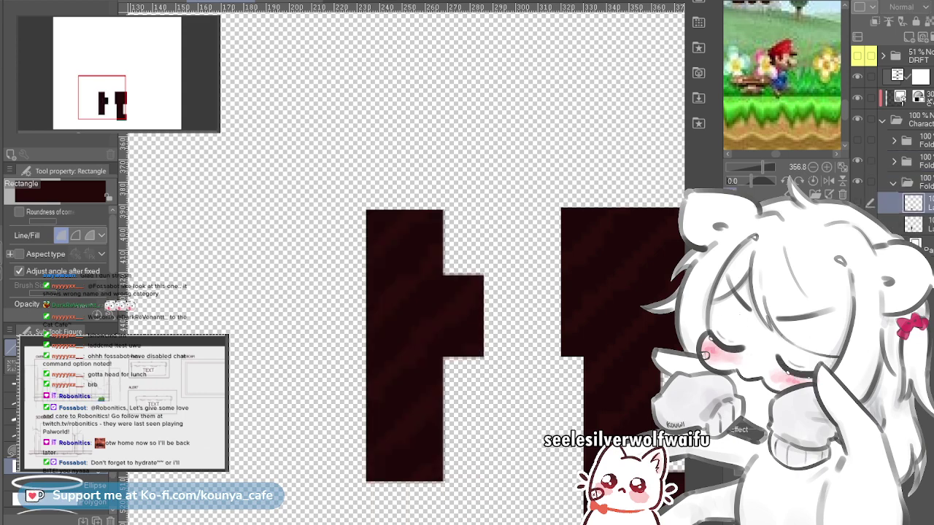
Step: Show the rear leg's foot layer again, select the main leg layer below it and toggle that layer's visibility
click(857, 203)
click(913, 224)
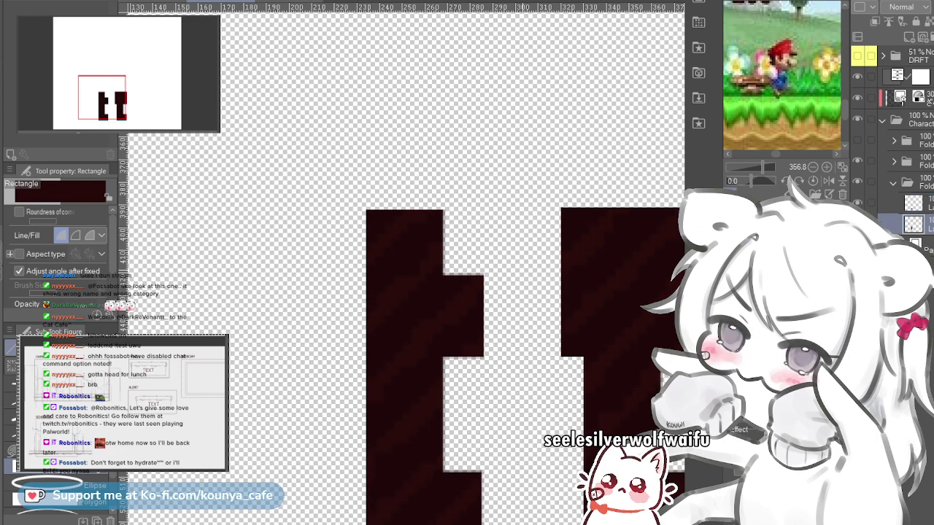
click(857, 224)
click(857, 224)
scroll(480, 321, up, 2)
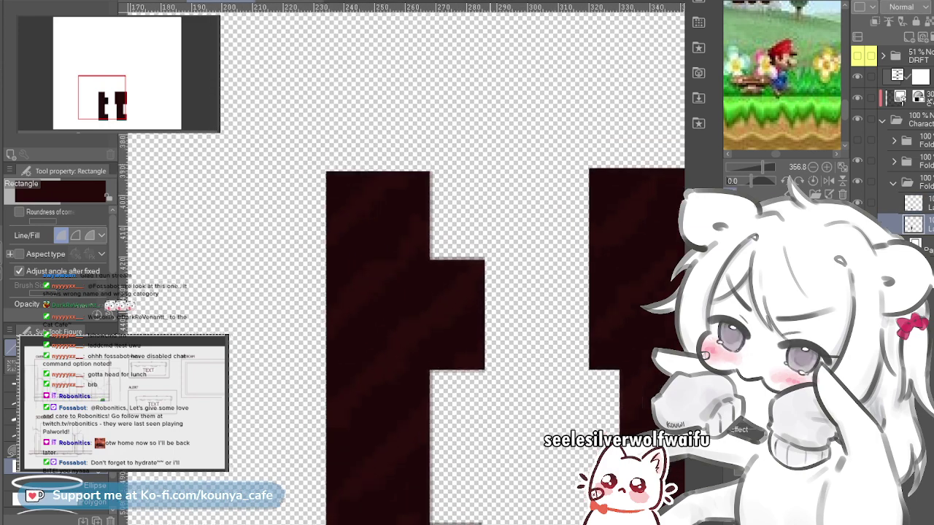
drag(483, 375, 396, 201)
click(396, 201)
key(ctrl+z)
Step: Fill the empty area above the rear leg's thigh bulge with rectangles so the whole upper leg is equally wide
scroll(479, 354, up, 2)
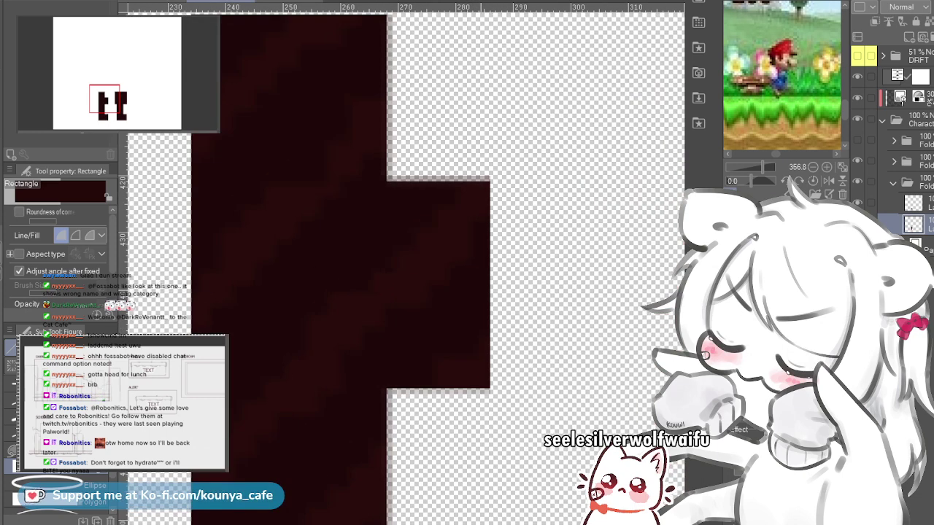
drag(474, 338, 296, 61)
click(359, 14)
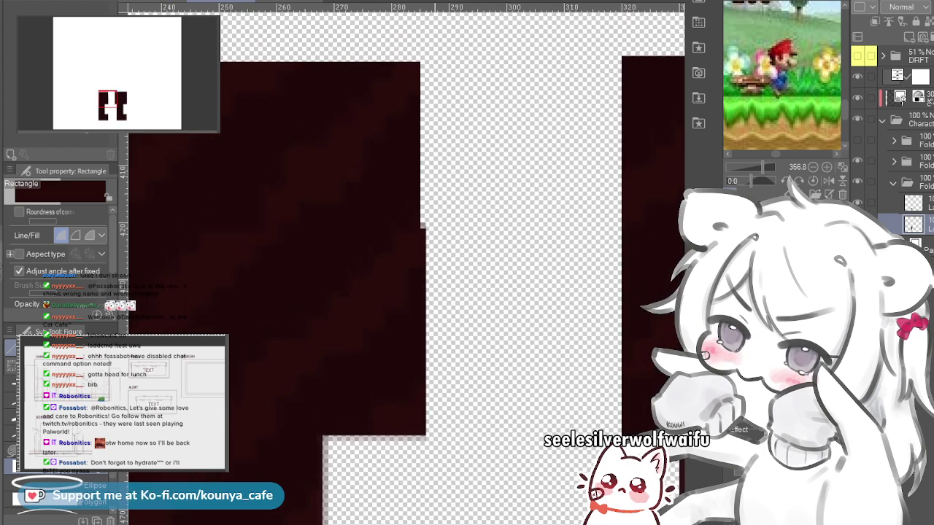
scroll(429, 112, up, 2)
drag(424, 306, 350, 31)
drag(384, 168, 369, 242)
Step: Check the reshaped rear leg on its own by hiding the front leg folder, and show the folder again
scroll(384, 167, down, 4)
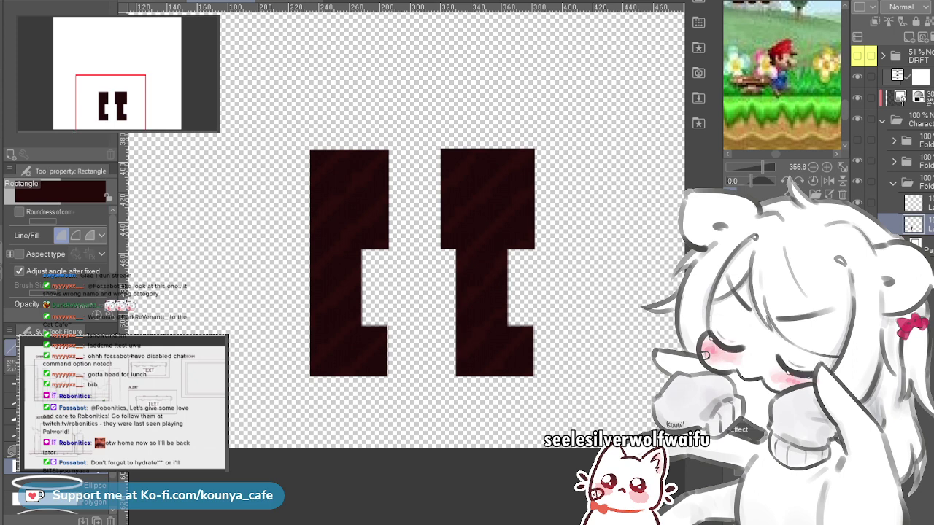
key(ctrl+z)
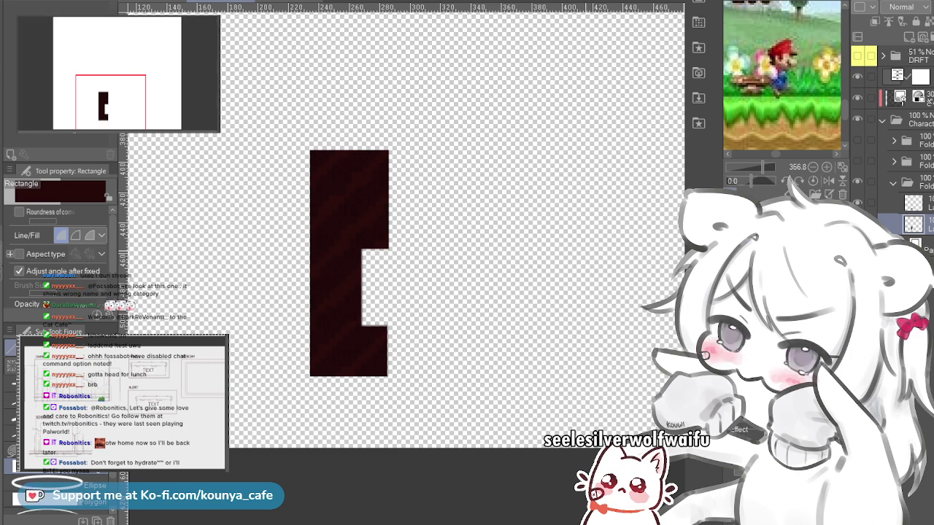
click(857, 160)
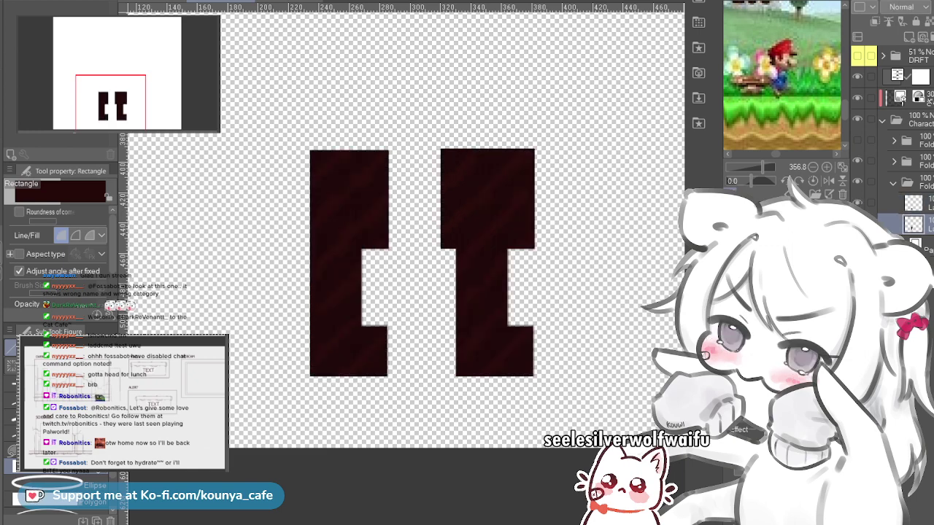
Step: Scale the rear leg's main layer very slightly narrower from its front edge and apply the transformation
scroll(452, 317, up, 2)
key(ctrl+plus)
key(ctrl+t)
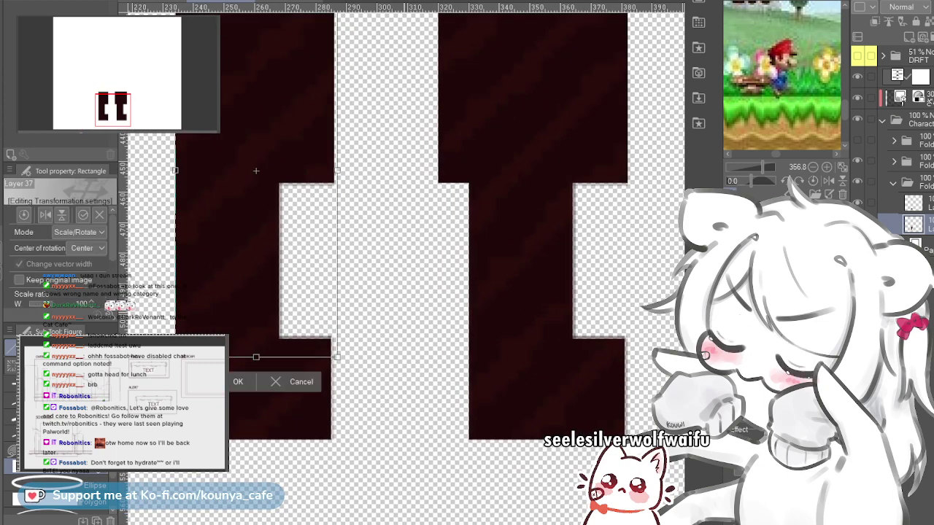
drag(337, 170, 336, 171)
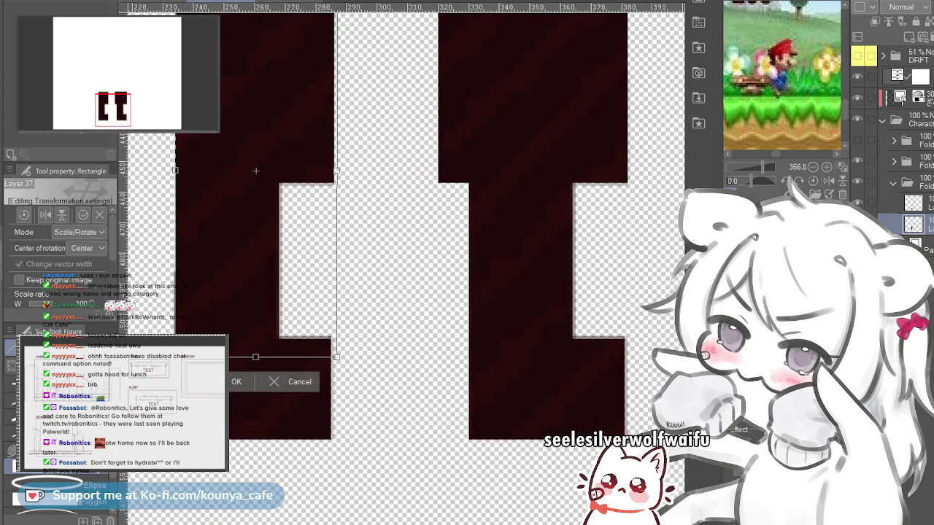
key(Return)
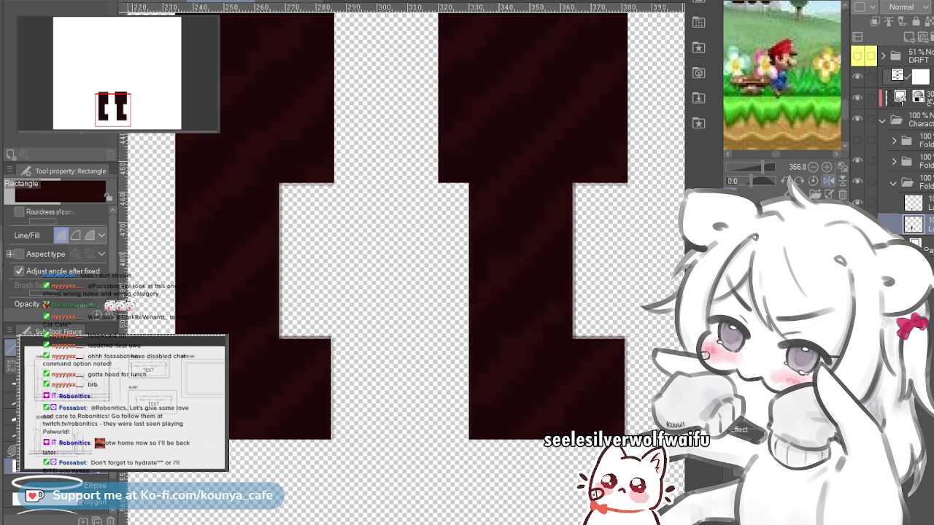
Step: Transform the rear leg's foot layer by moving it straight up to shorten the leg, comparing with undo and redo
click(912, 202)
key(ctrl+t)
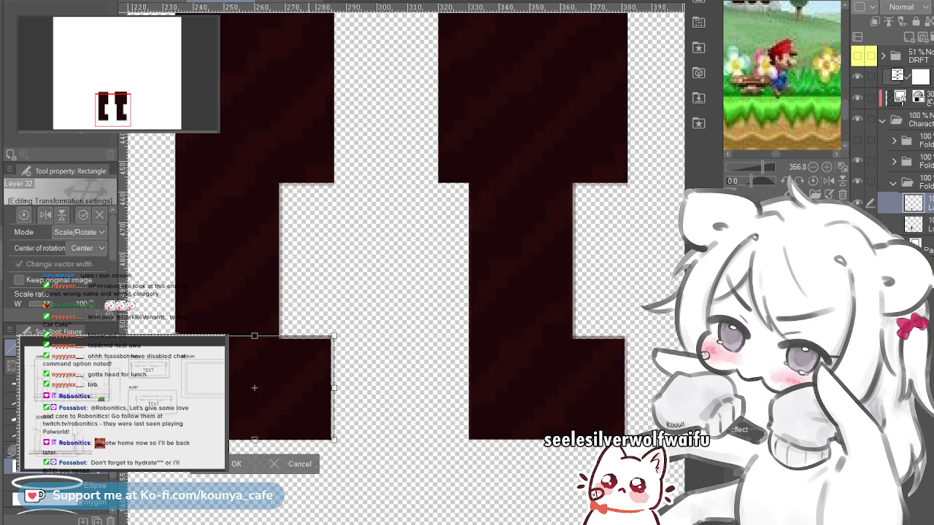
drag(314, 387, 316, 321)
mouse_move(254, 320)
mouse_down()
mouse_move(253, 294)
mouse_move(253, 302)
mouse_up()
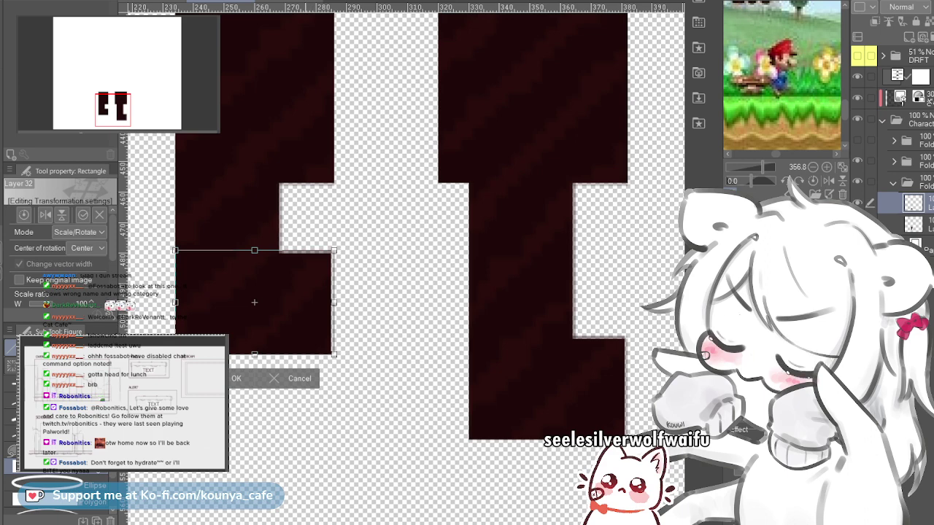
key(Return)
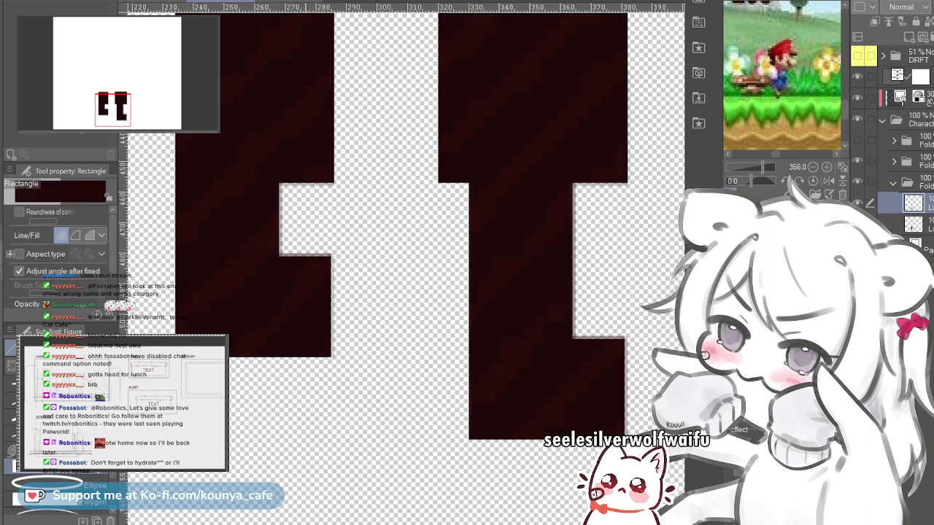
key(ctrl+z)
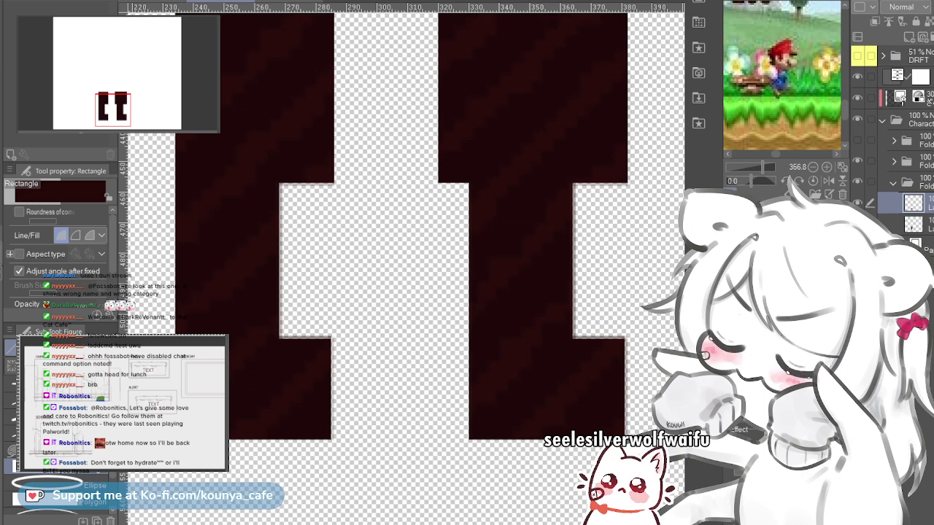
key(ctrl+y)
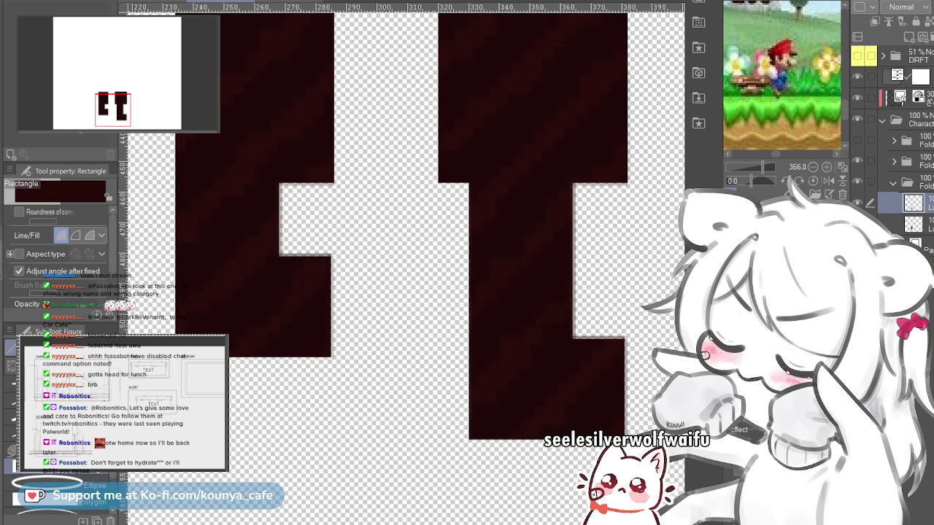
Step: Move the front leg's foot layer up to the rear foot's height and mark its bottom edge with a horizontal guide
key(ctrl+g)
click(915, 182)
click(915, 204)
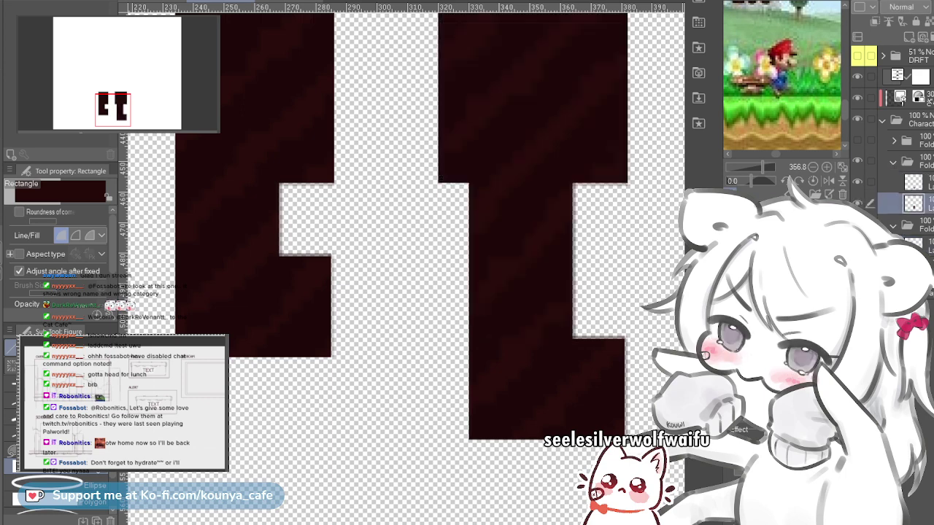
click(915, 182)
key(ctrl+t)
drag(547, 385, 546, 303)
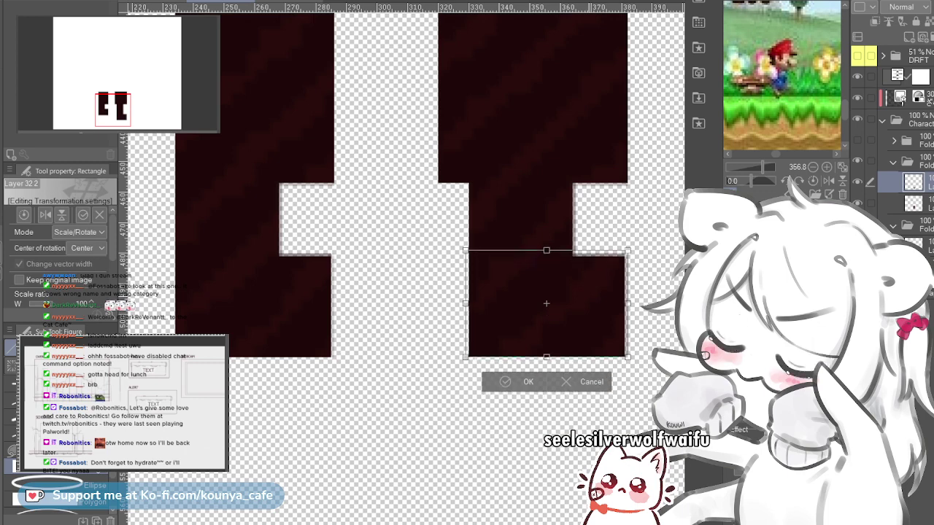
scroll(465, 344, up, 3)
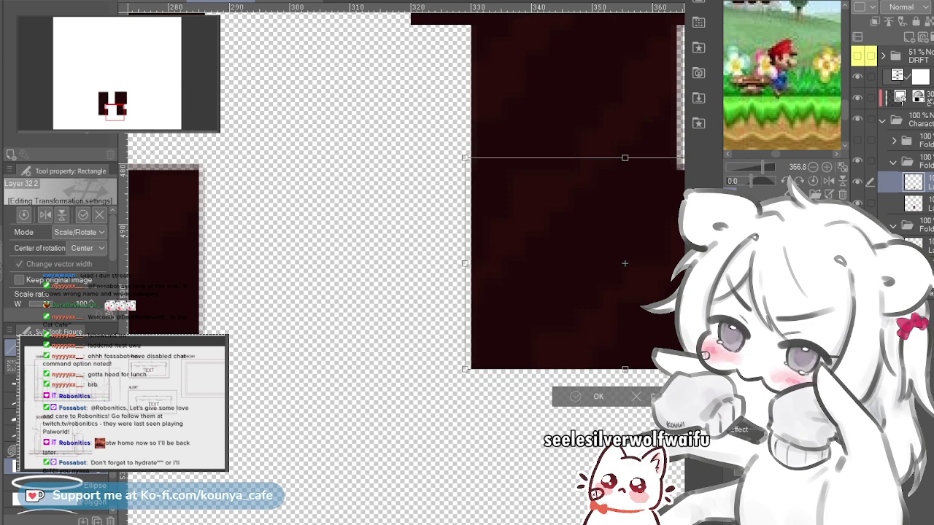
key(Return)
scroll(250, 359, up, 1)
scroll(245, 370, down, 1)
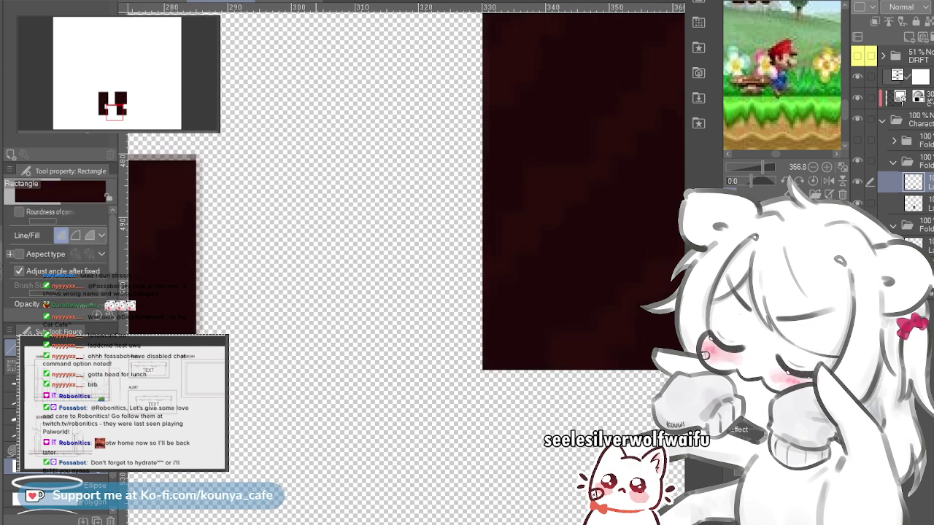
drag(318, 7, 318, 371)
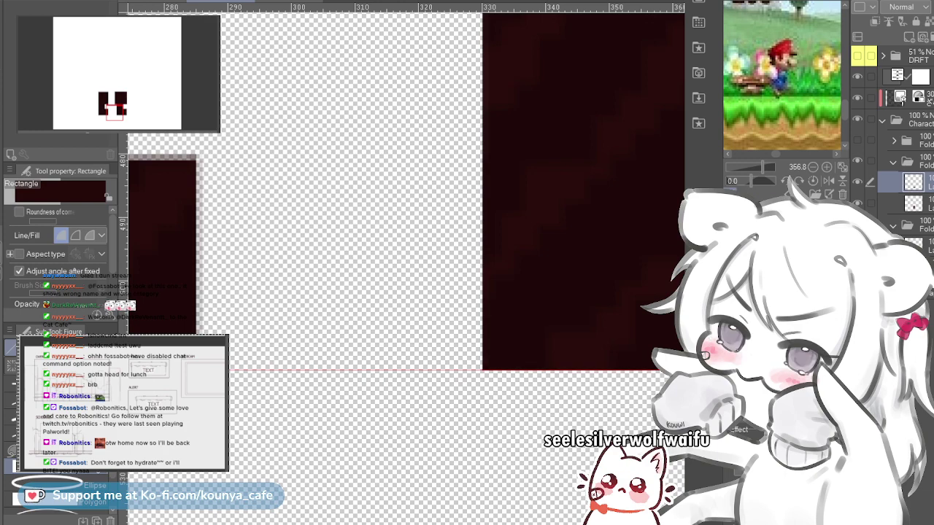
scroll(401, 262, down, 4)
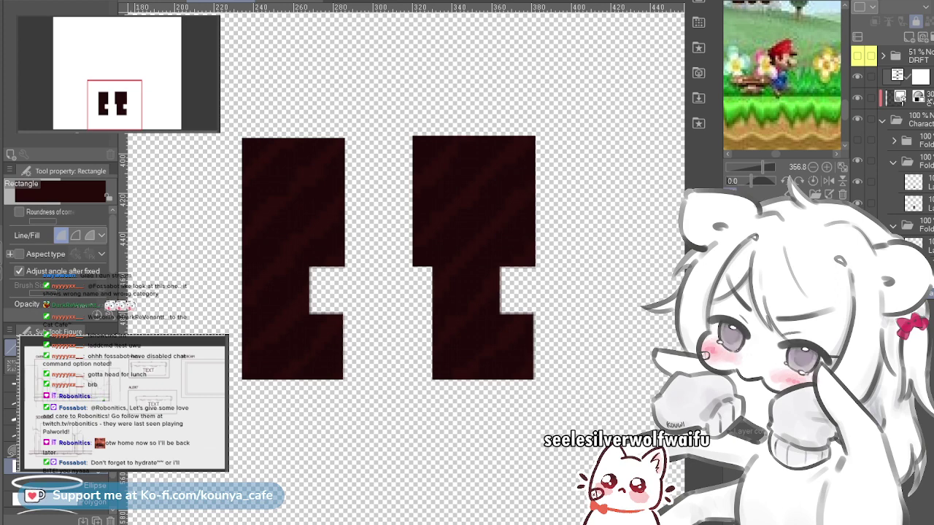
Step: Isolate each shortened leg in turn by hiding the rear leg, showing it again and hiding the front leg
key(ctrl+z)
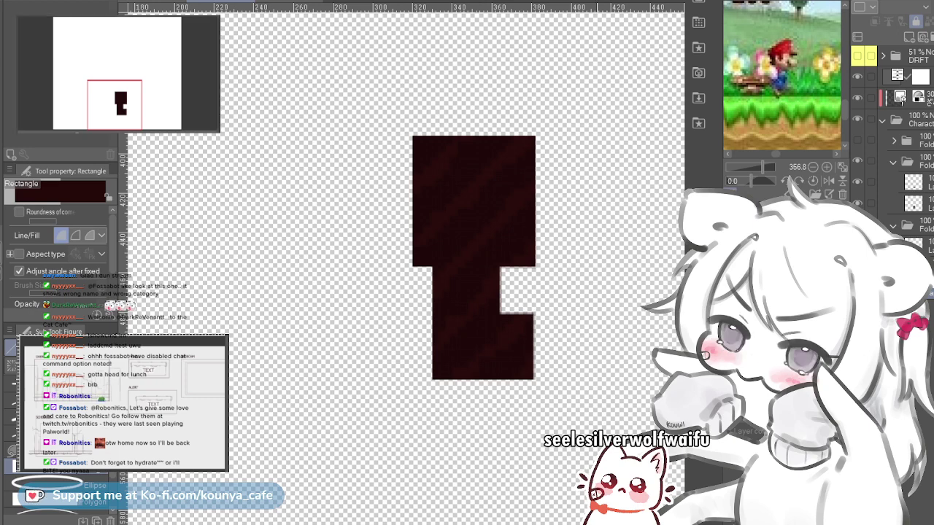
key(ctrl+z)
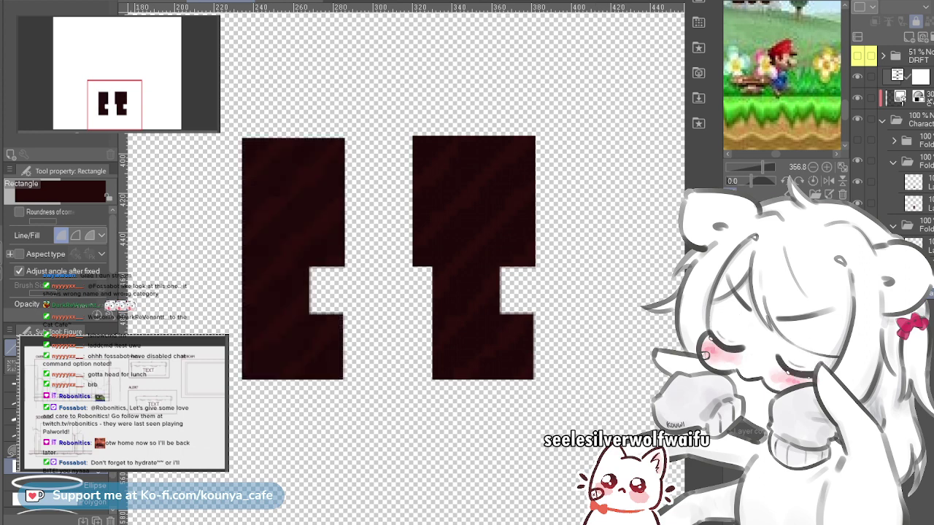
click(857, 161)
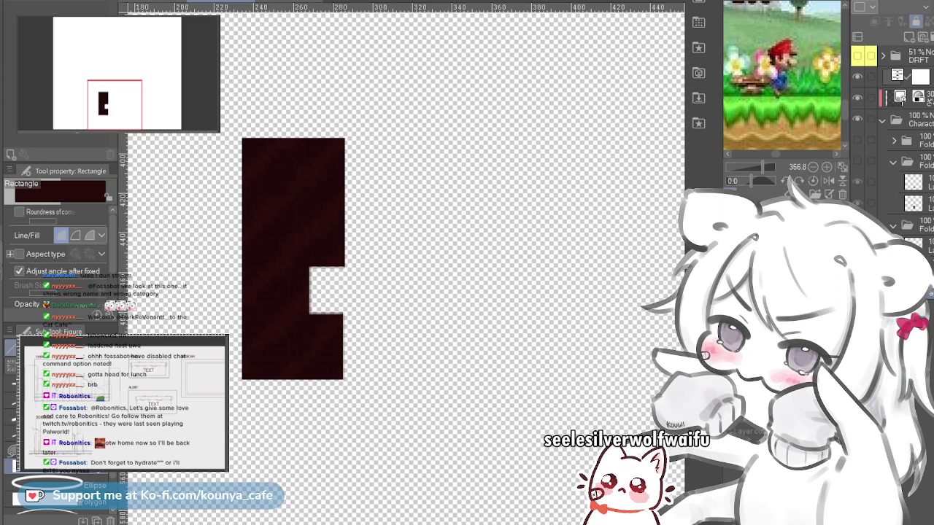
Step: Look through the other open canvases and return to the dinosaur canvas
key(ctrl+Tab)
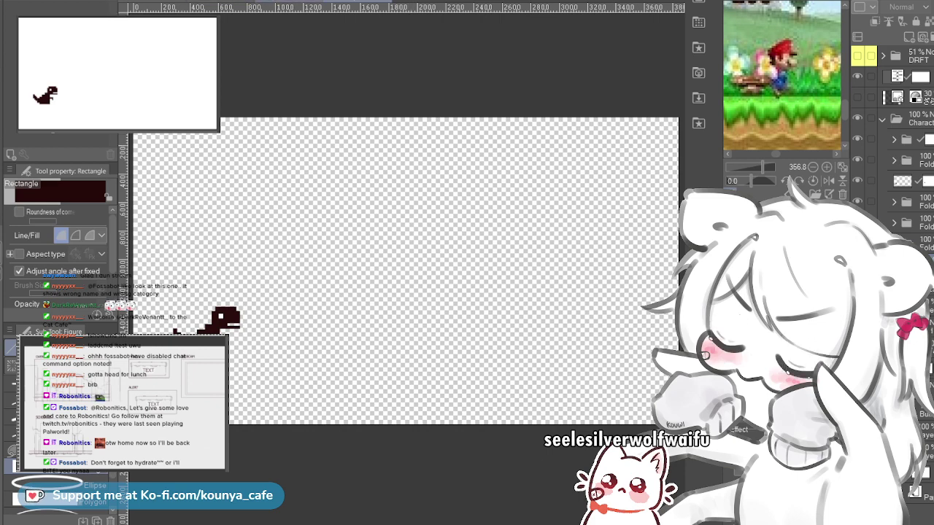
key(ctrl+Tab)
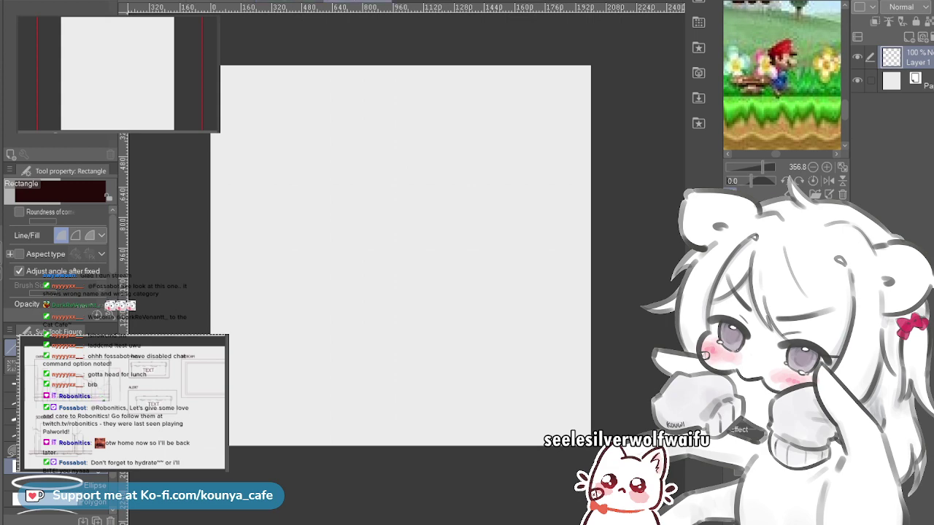
key(ctrl+Tab)
scroll(424, 243, down, 4)
drag(425, 243, 394, 323)
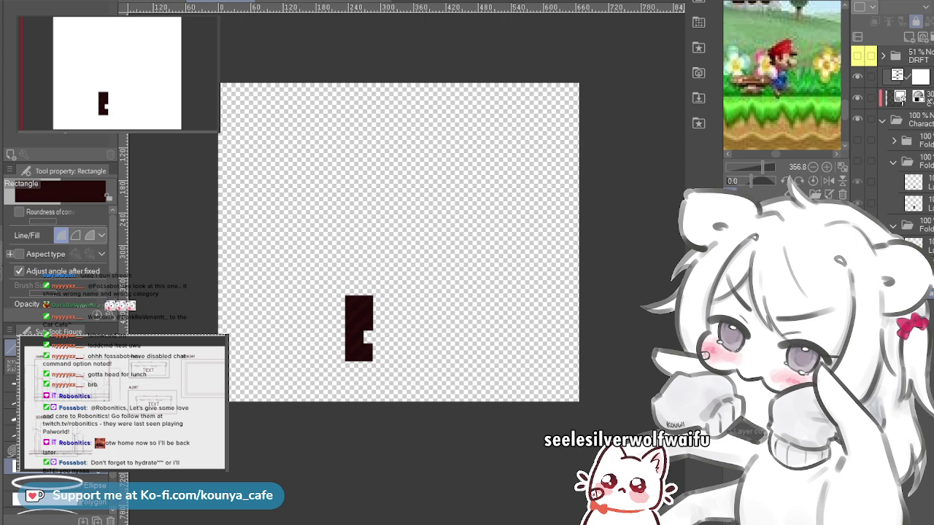
Step: Show the front leg and body folders again and undo the upward moves of both feet
click(857, 161)
click(857, 139)
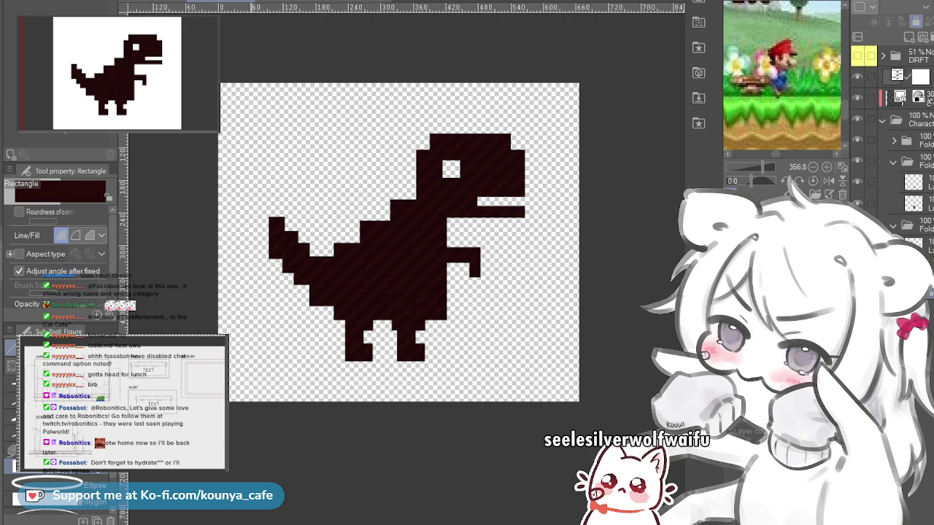
key(ctrl+z)
key(ctrl+z)
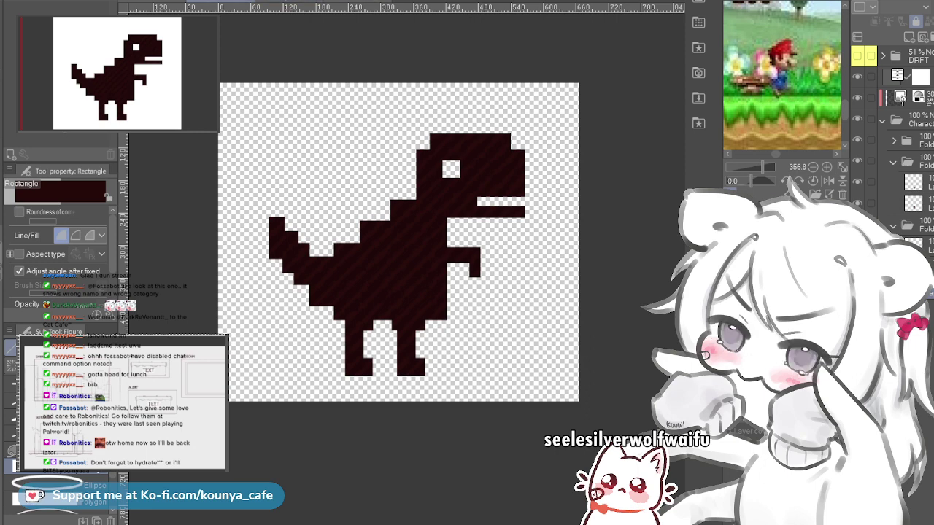
Step: Switch to the wide scene canvas and show the ground, buildings and sky behind the Character folder
key(ctrl+Tab)
key(ctrl+Tab)
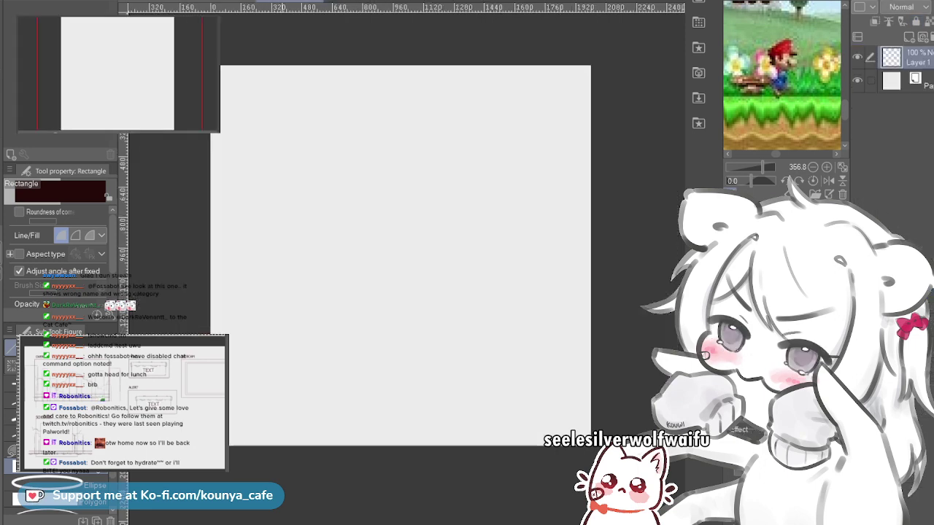
key(ctrl+Tab)
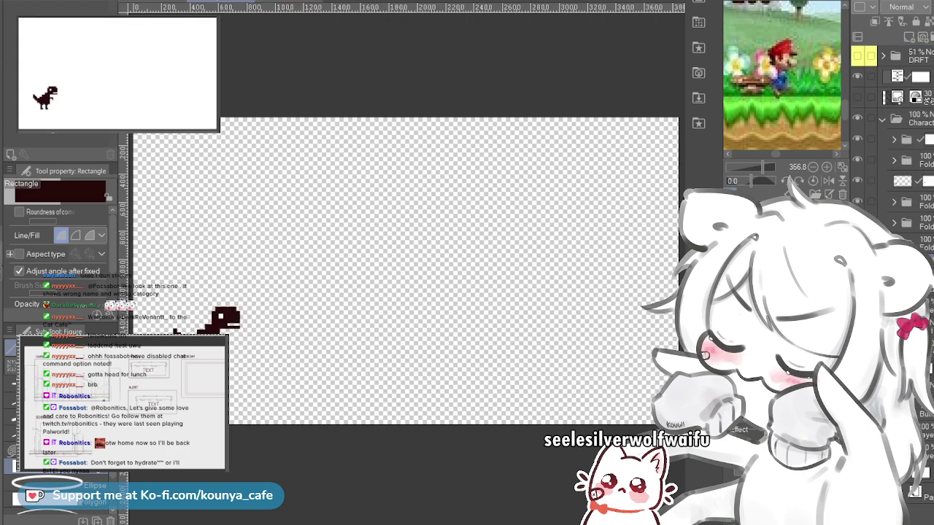
click(881, 119)
click(857, 139)
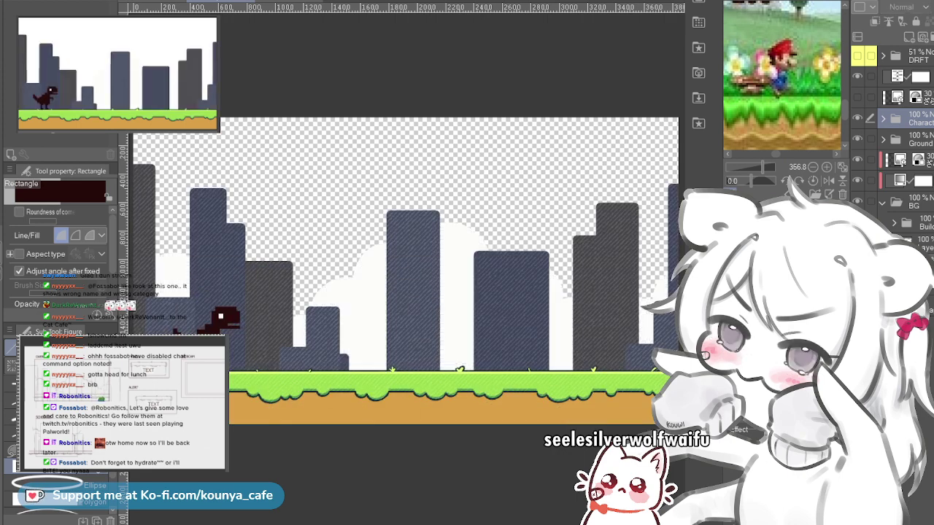
click(882, 118)
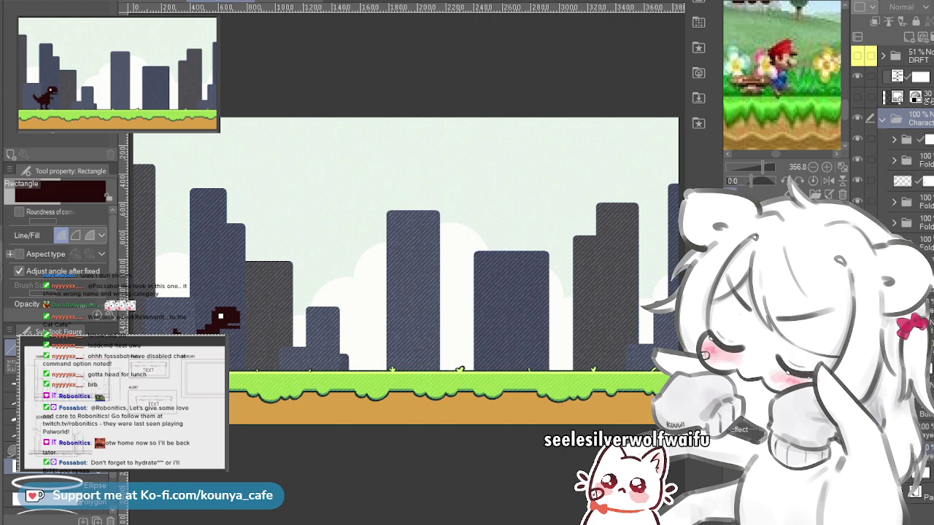
Step: Copy the masked effect layer near the top of the stack into the Character folder, above its first subfolder
click(912, 138)
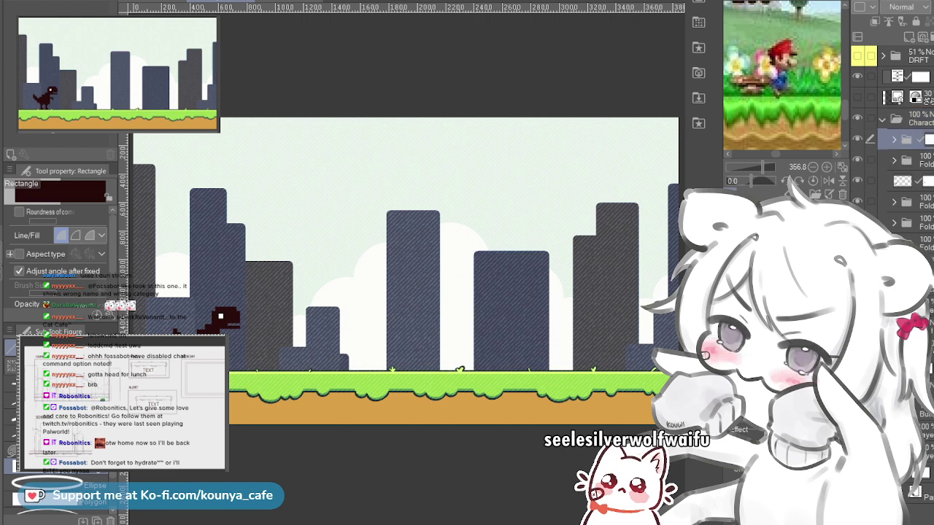
click(915, 97)
drag(915, 76, 915, 128)
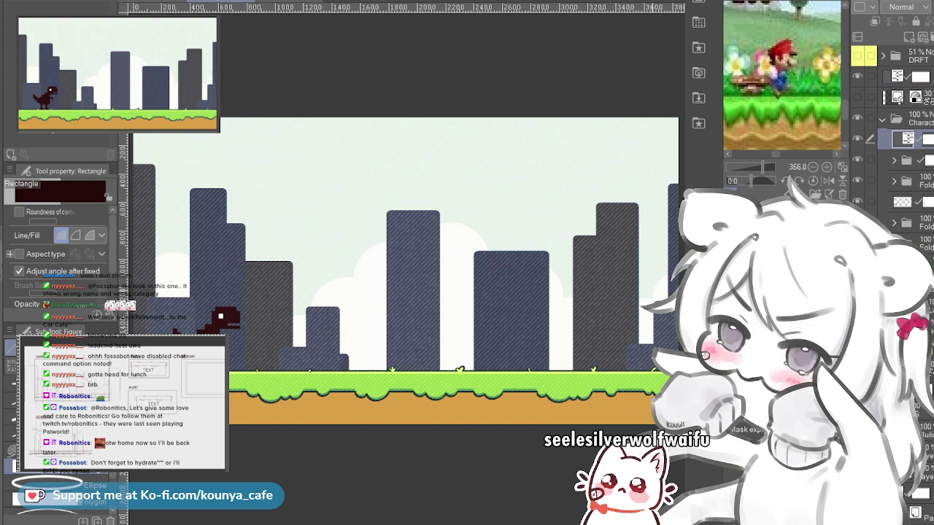
Step: Undo the last layer copy, copy the masked Overlay texture layer into the Character folder instead, and clip it to the folder below
scroll(216, 345, up, 6)
drag(283, 219, 357, 276)
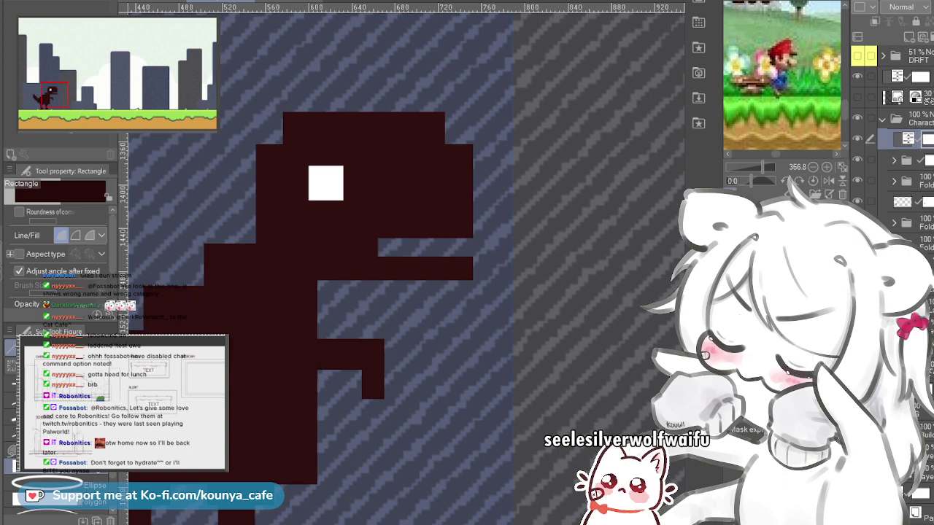
key(ctrl+z)
drag(911, 97, 912, 118)
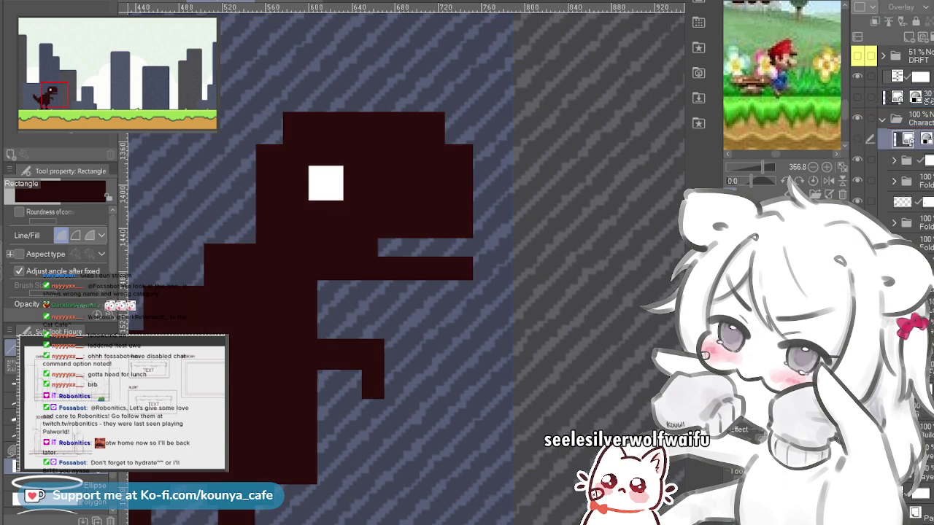
click(857, 138)
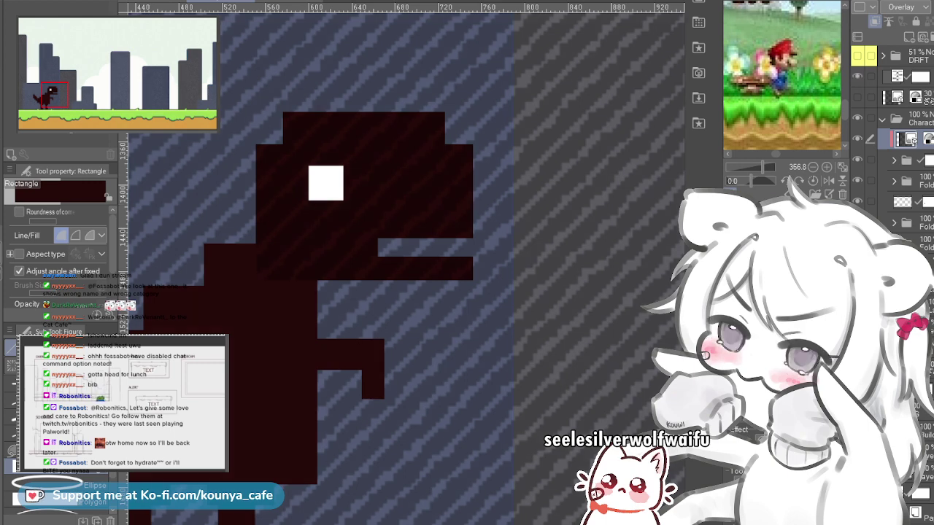
scroll(317, 237, up, 2)
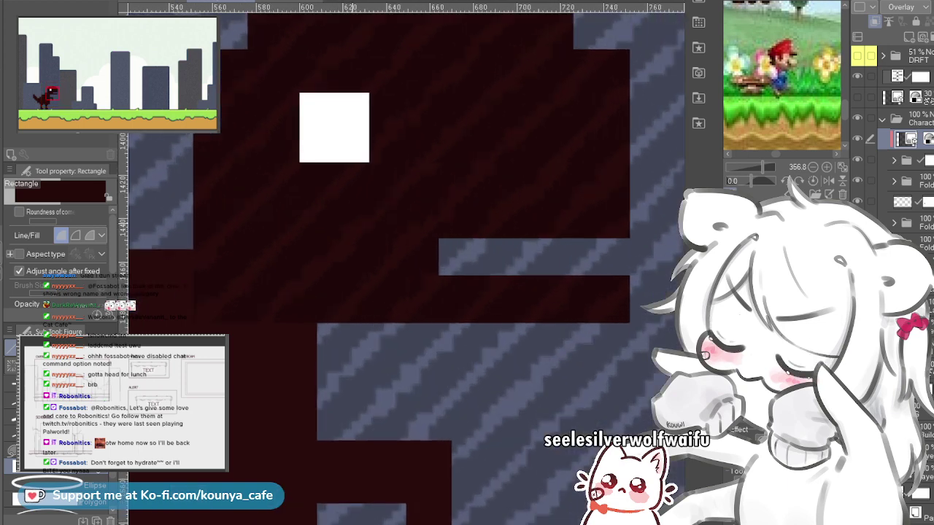
drag(317, 237, 347, 291)
mouse_move(399, 268)
mouse_down()
mouse_move(421, 252)
mouse_move(413, 262)
mouse_up()
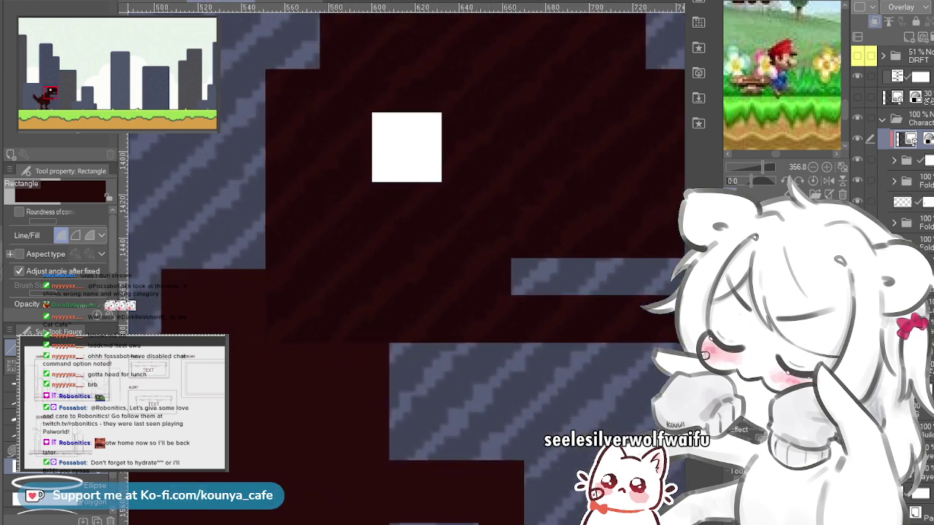
Step: Group the dinosaur's subfolders and layers beneath the clipped texture layer into a single folder inside the Character folder
click(908, 159)
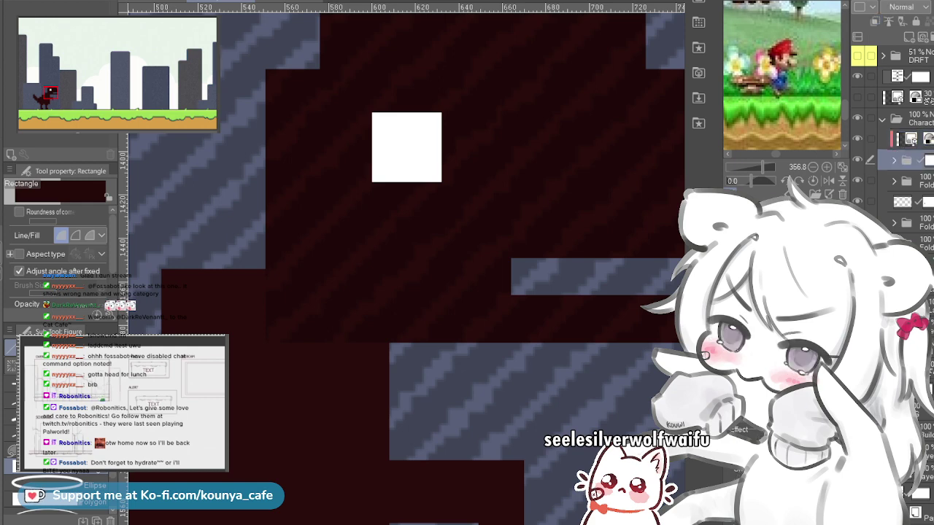
shift+click(921, 244)
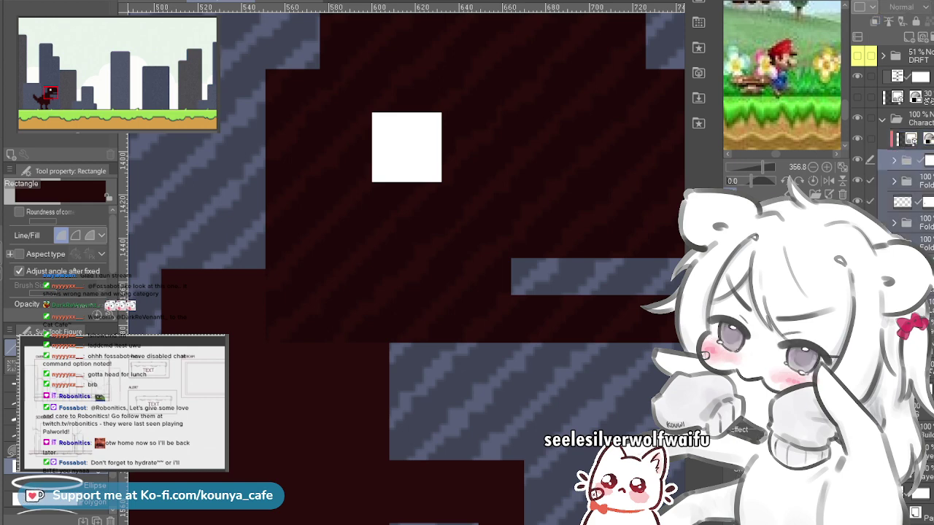
click(895, 159)
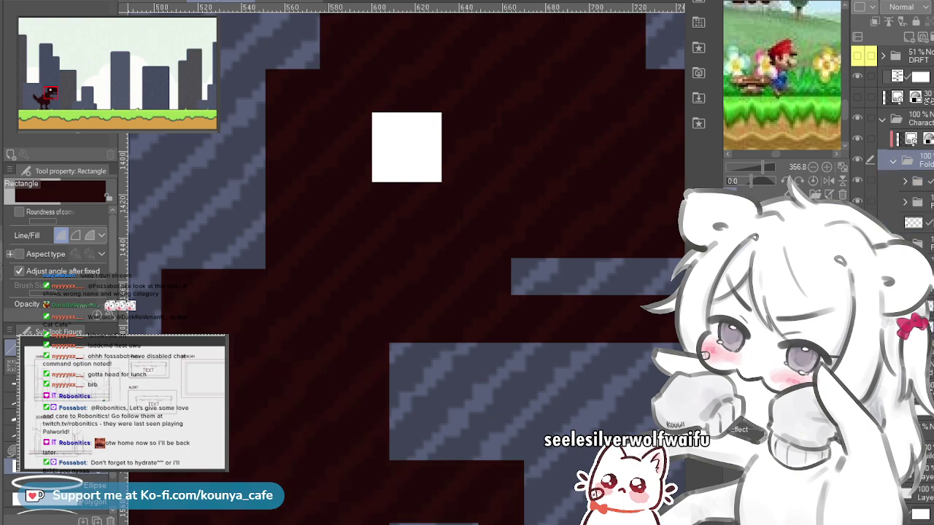
click(894, 159)
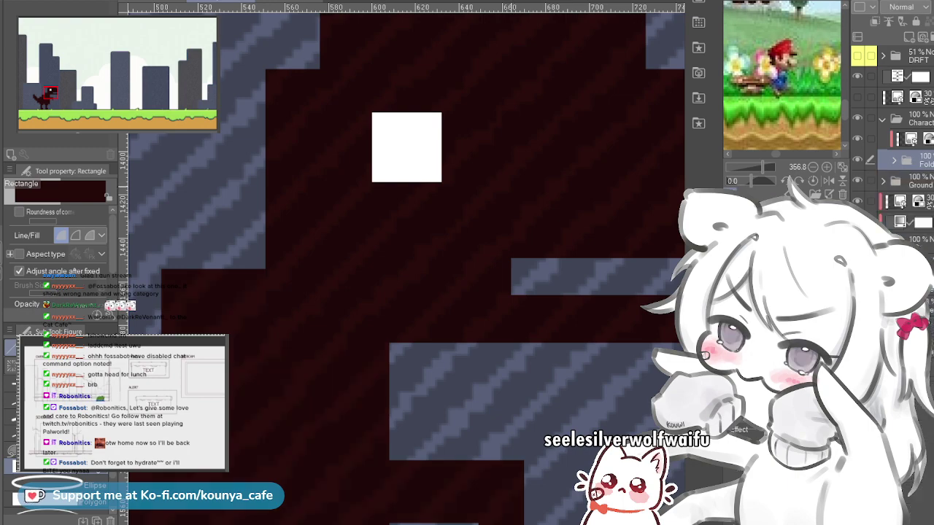
Step: Examine how the textured dinosaur looks against the buildings and ground of the scene
scroll(516, 185, down, 5)
drag(516, 185, 453, 227)
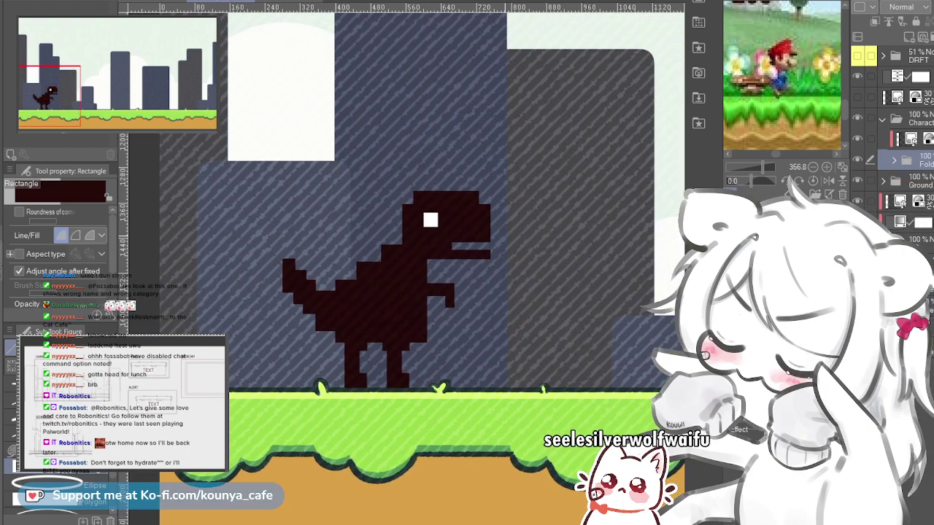
drag(515, 185, 444, 223)
scroll(479, 199, up, 1)
scroll(404, 262, down, 5)
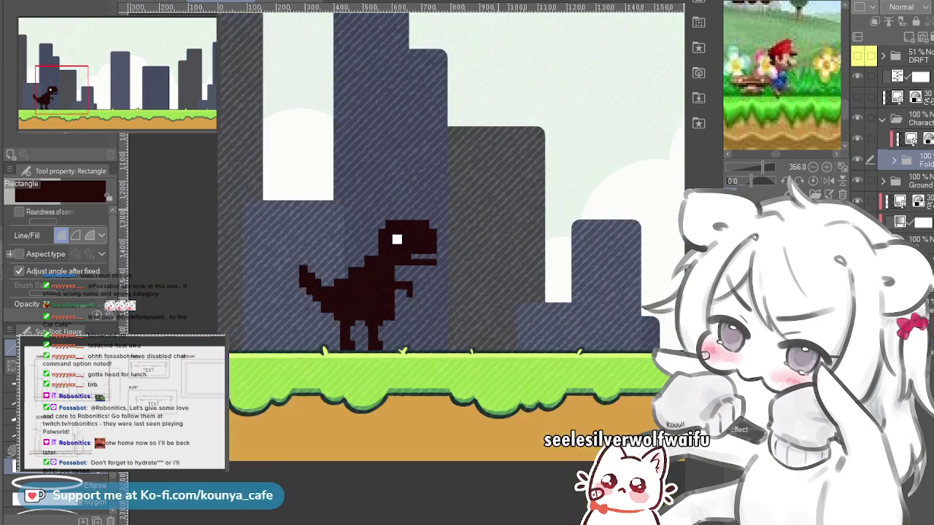
scroll(365, 285, down, 3)
drag(508, 253, 492, 272)
scroll(491, 272, up, 2)
scroll(404, 262, down, 1)
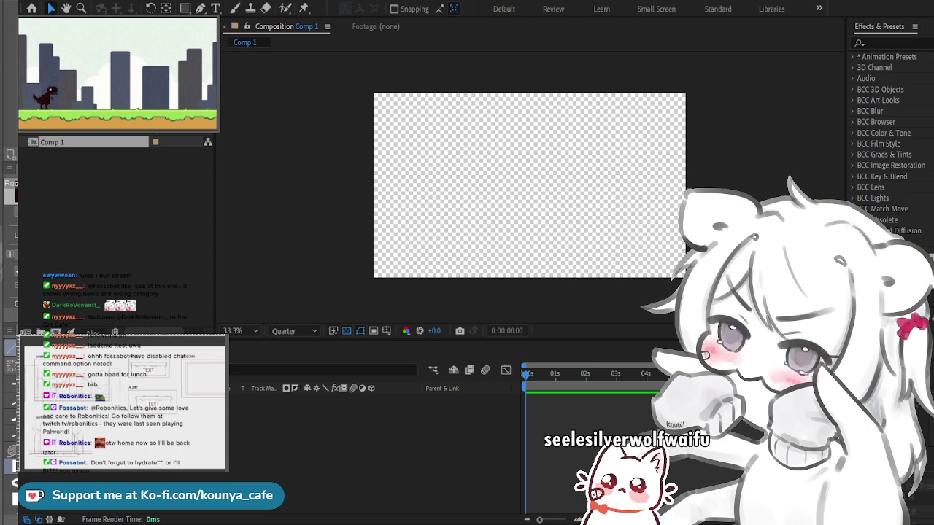
Step: Switch to After Effects, import 1.png to 11.png, Clouds.png and Ground.png, and create a project folder named Assets
click(530, 185)
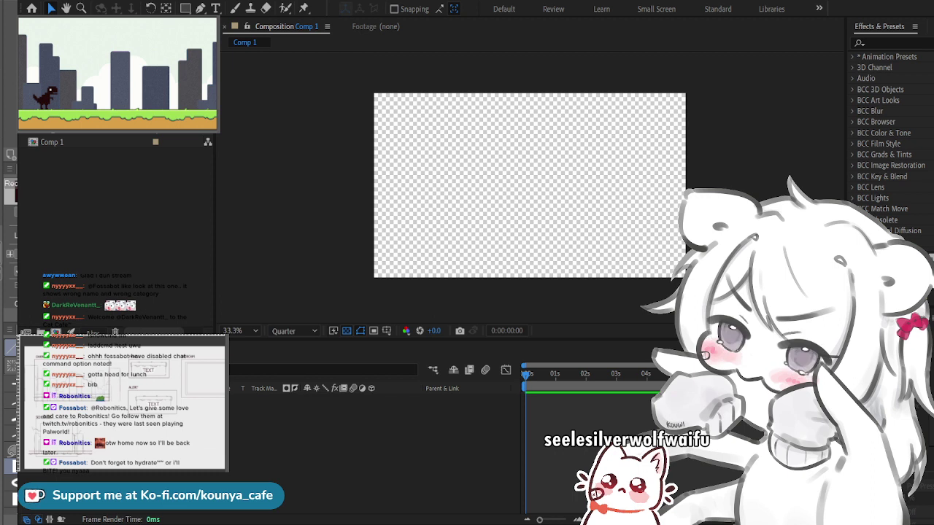
click(530, 182)
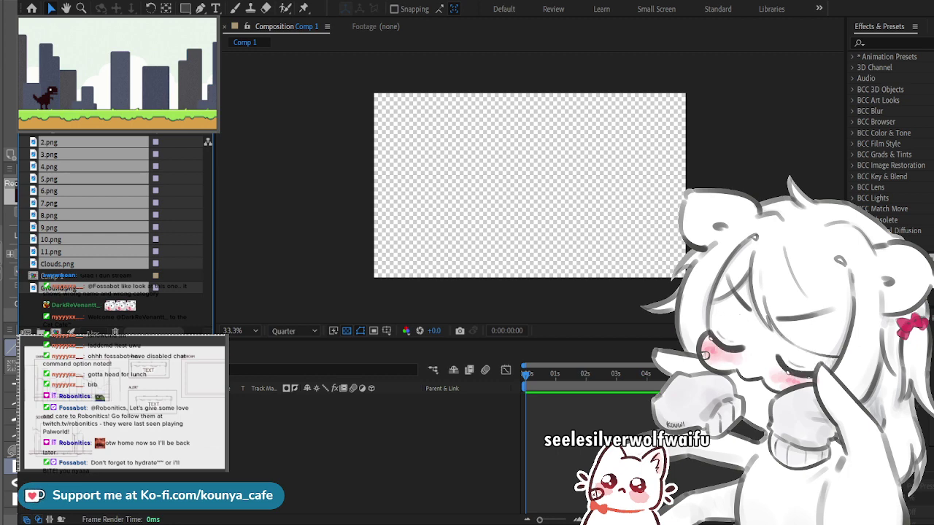
key(ctrl+alt+shift+n)
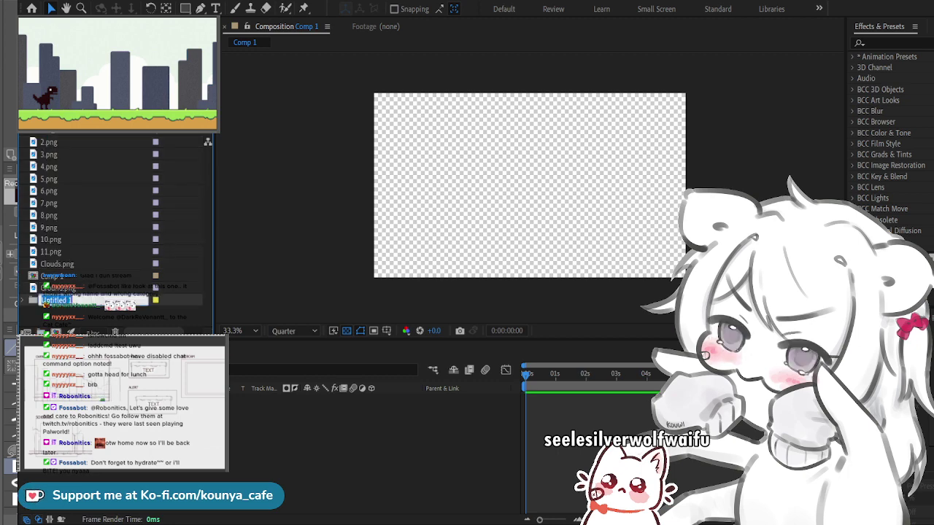
text(Assets)
key(Return)
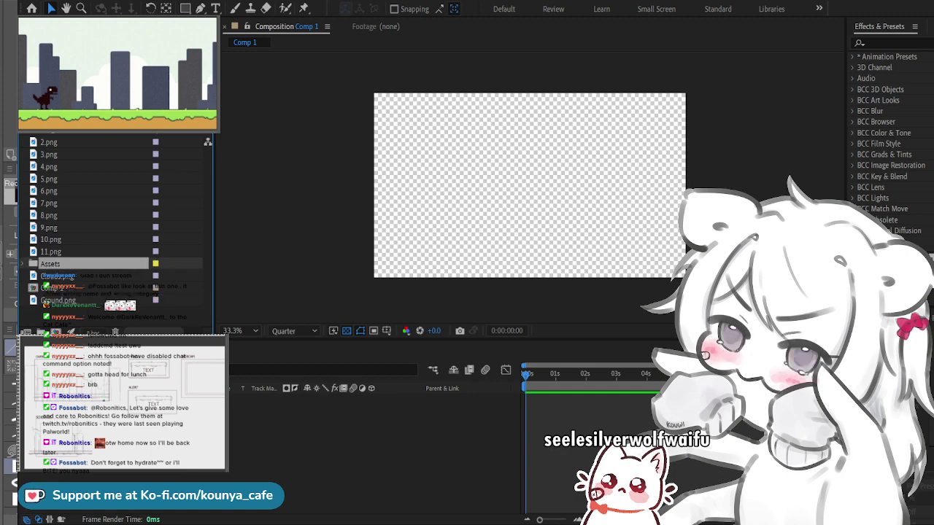
Step: Move Clouds.png and the numbered images 1.png to 11.png into the Assets folder
click(57, 276)
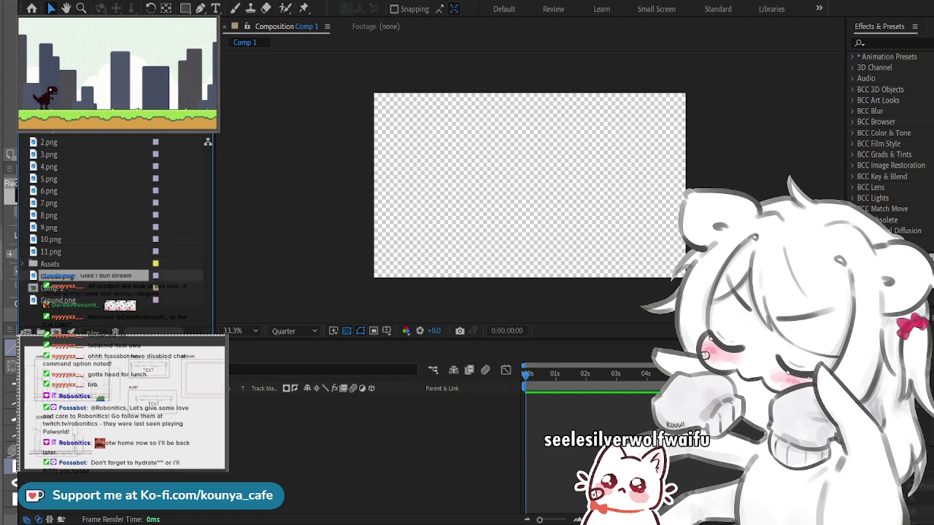
click(51, 252)
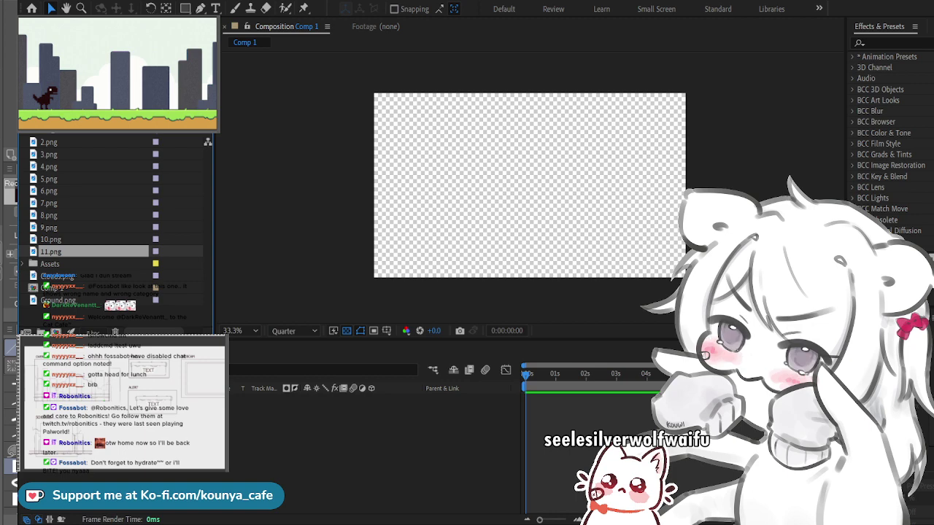
shift+click(51, 142)
drag(51, 142, 50, 263)
drag(57, 154, 49, 142)
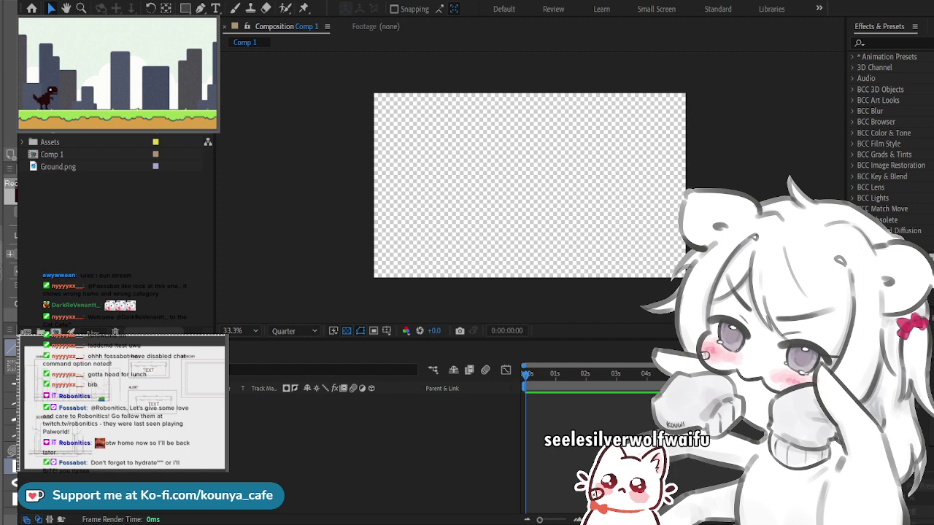
Step: Expand the Assets folder and remove the missing footage items 2.png to 11.png from it
click(80, 142)
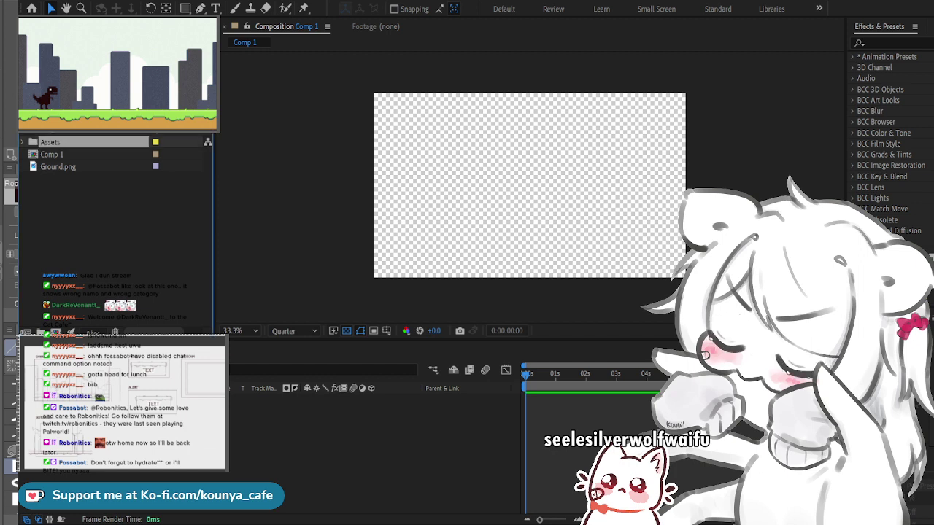
click(23, 141)
click(80, 154)
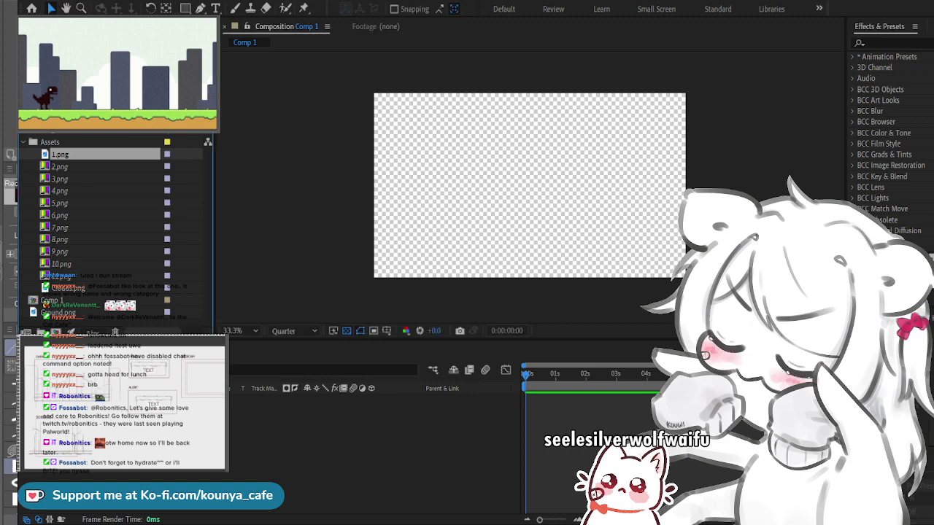
click(60, 166)
shift+click(60, 276)
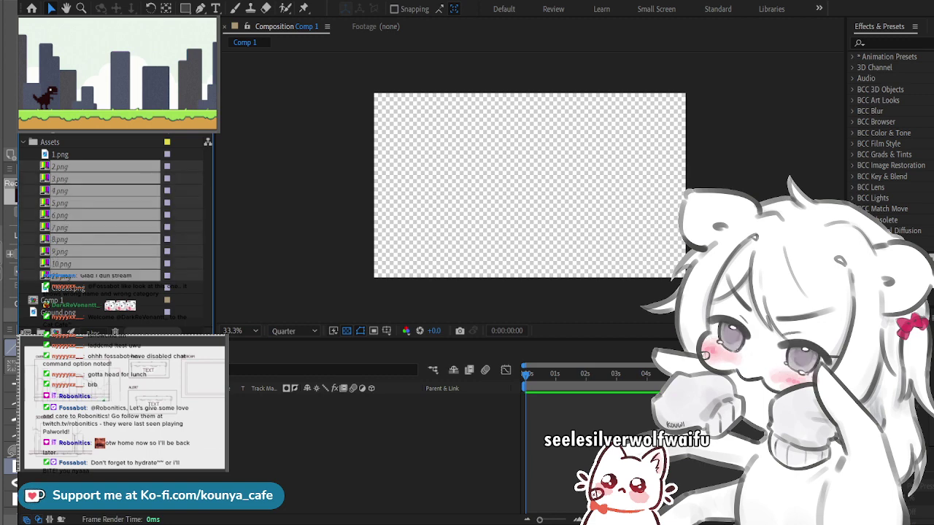
key(ctrl+h)
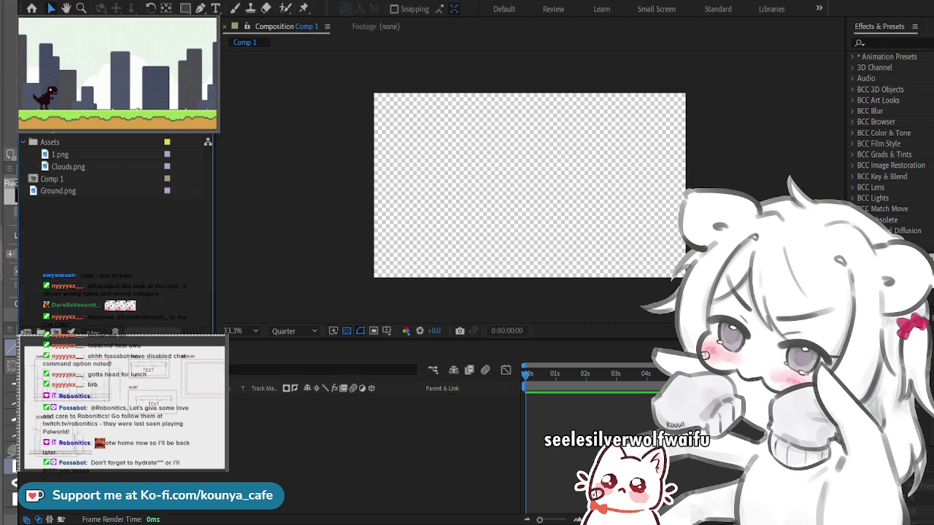
Step: Move Ground.png into the Assets folder
click(60, 154)
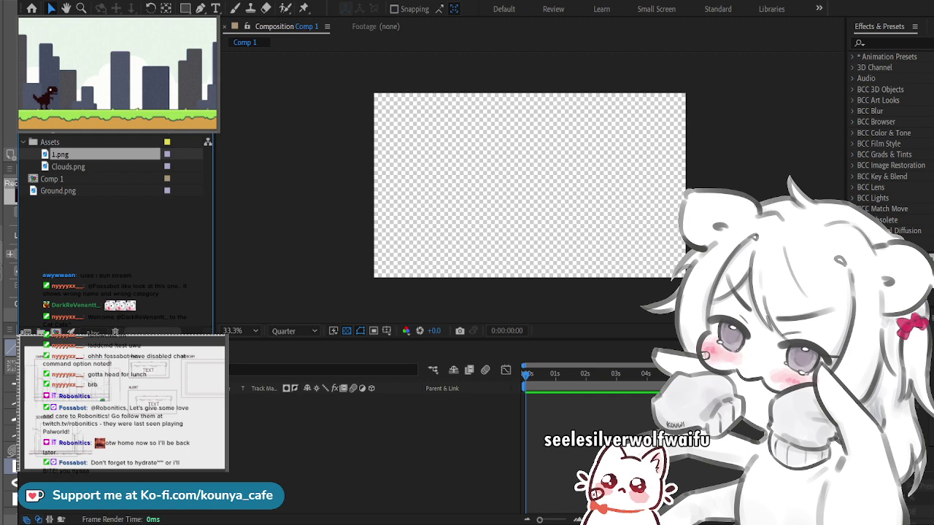
click(58, 191)
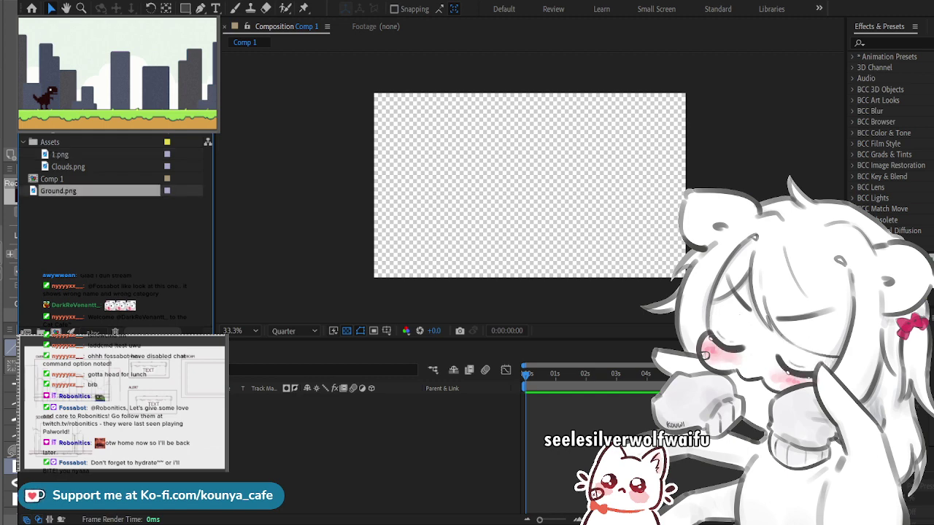
drag(58, 190, 58, 142)
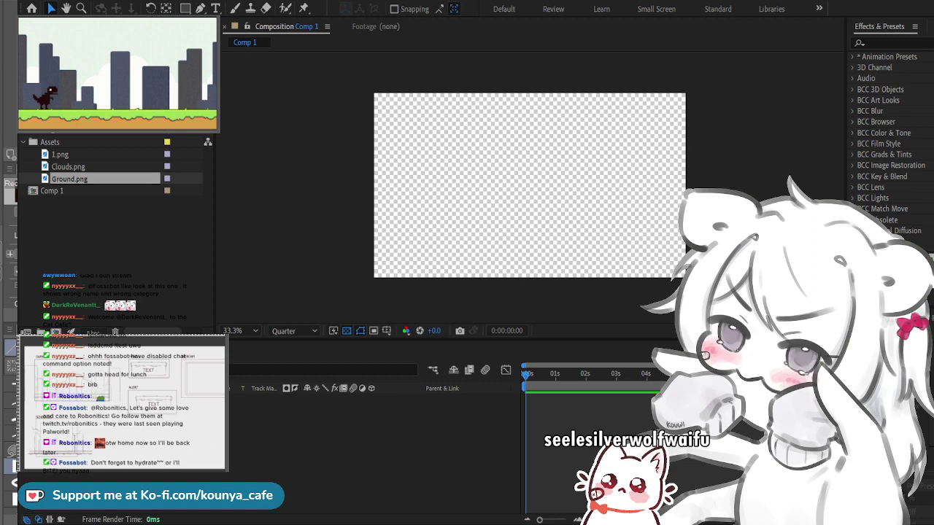
Step: Import Dino.png and the four Dino_Left and Dino_Right images, and move them into a new folder named Character
click(116, 230)
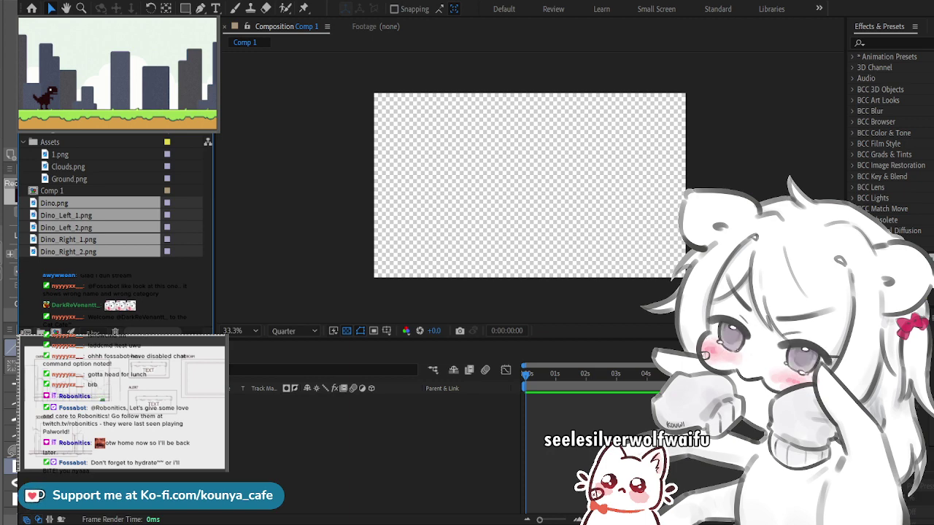
key(ctrl+alt+shift+n)
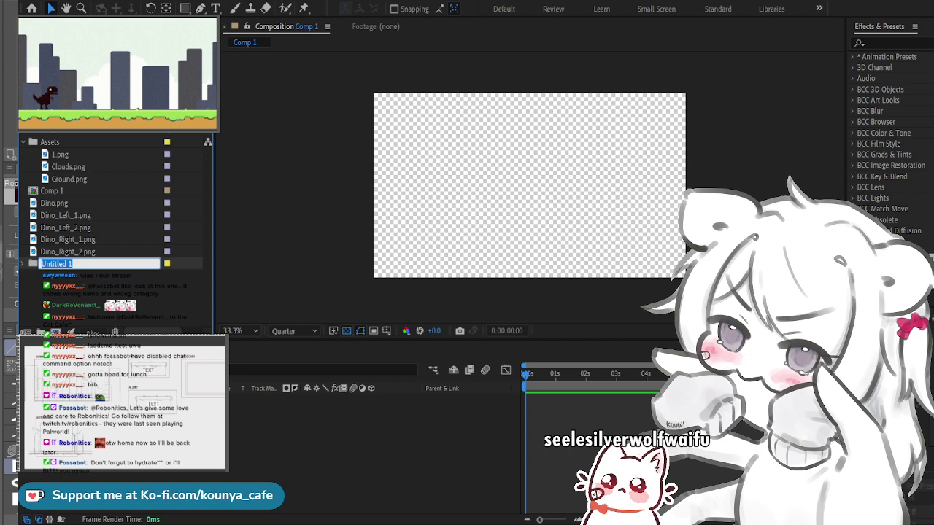
text(Characte)
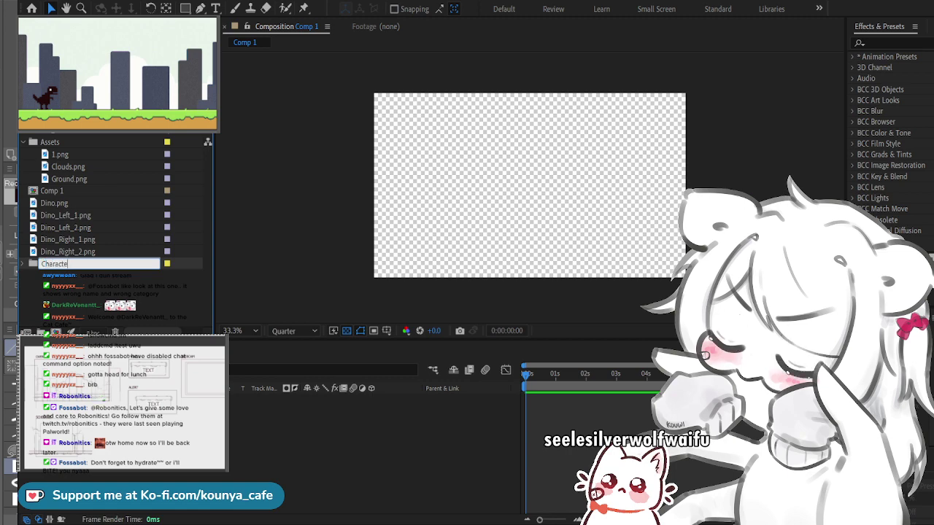
text(r)
key(Return)
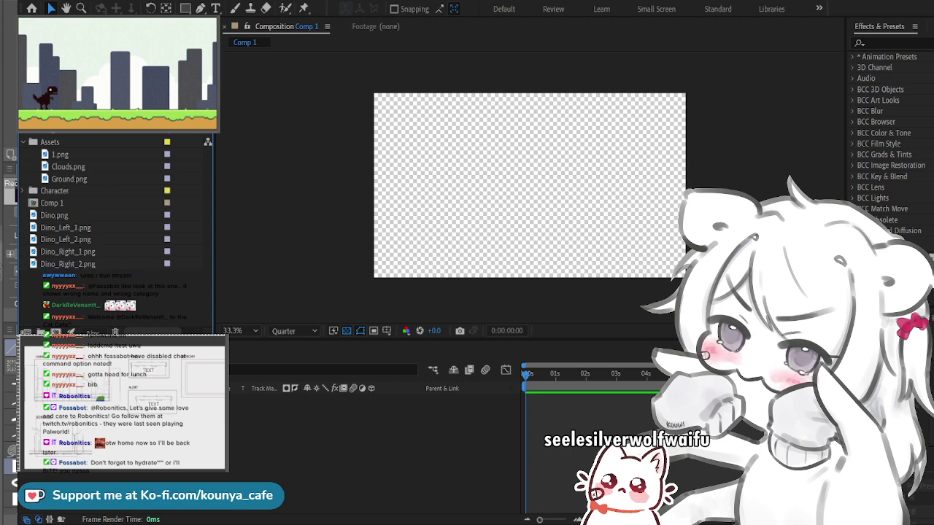
drag(66, 281, 57, 191)
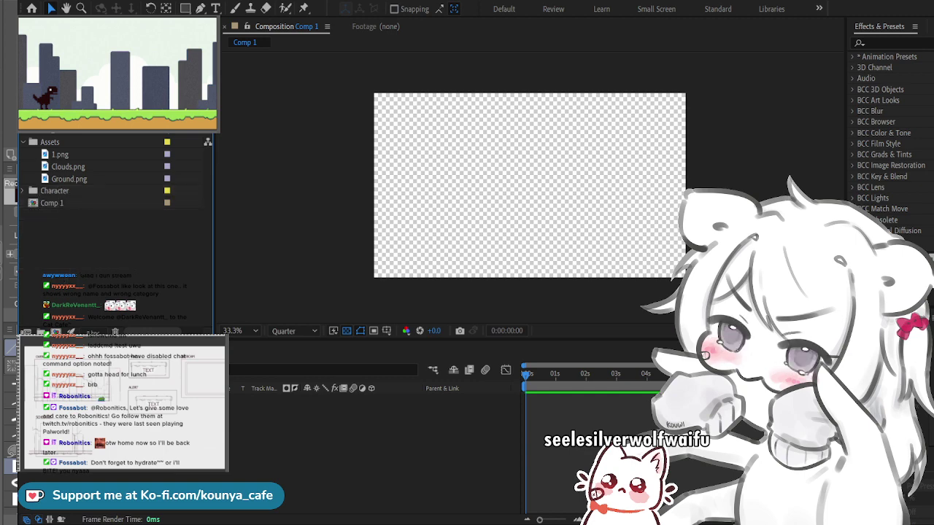
click(57, 191)
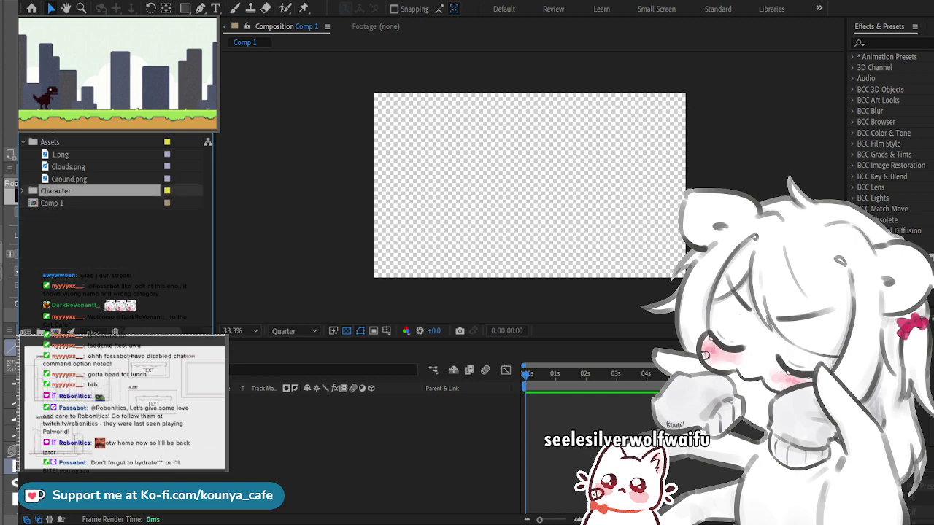
Step: Import the numbered images 1.png to 11.png again into the Assets folder
click(60, 154)
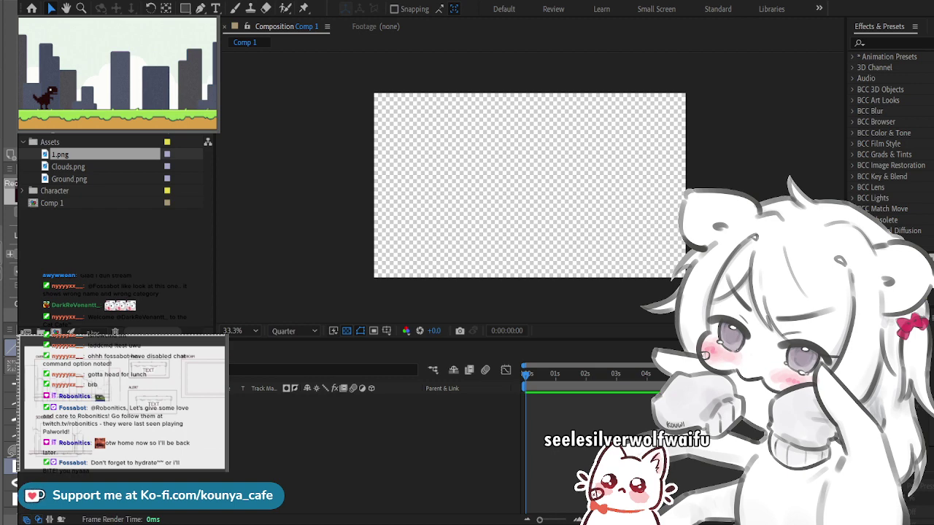
click(110, 233)
click(87, 142)
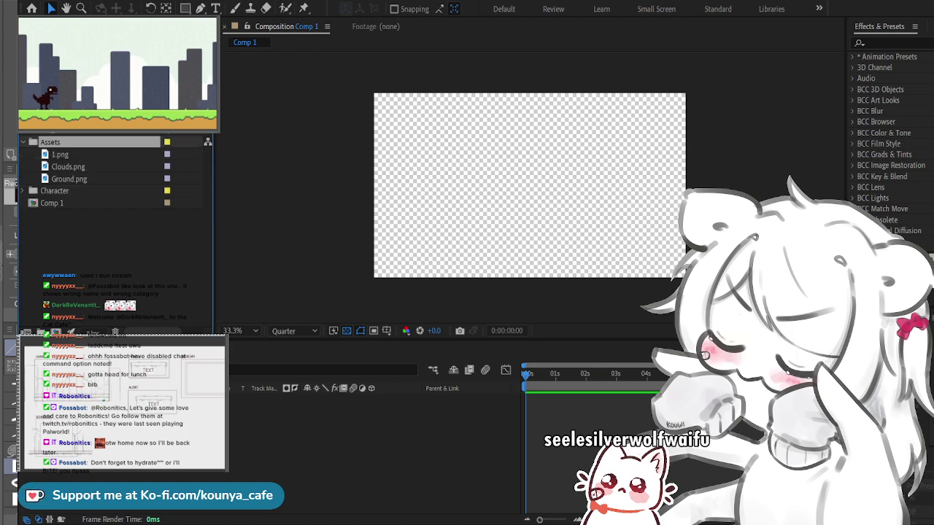
drag(88, 142, 88, 142)
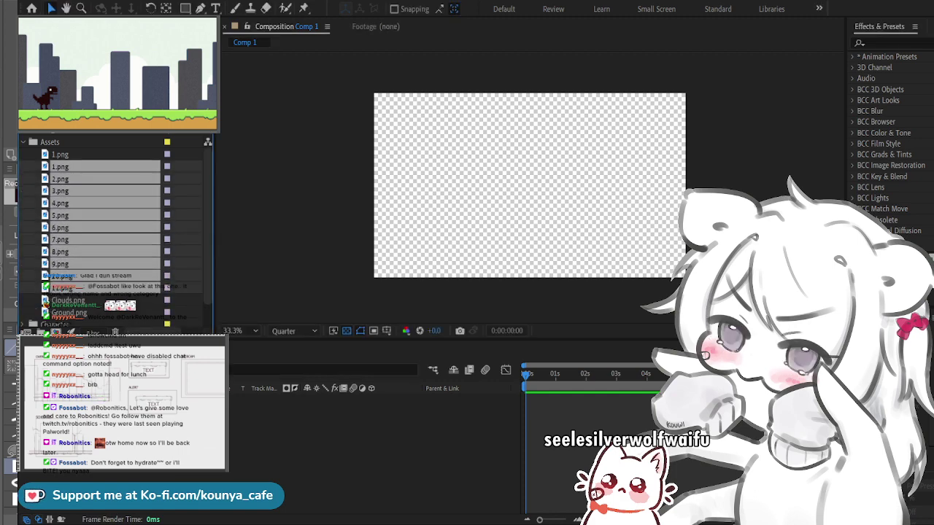
Step: Delete the duplicate 1.png footage item from the Assets folder
click(87, 154)
click(87, 166)
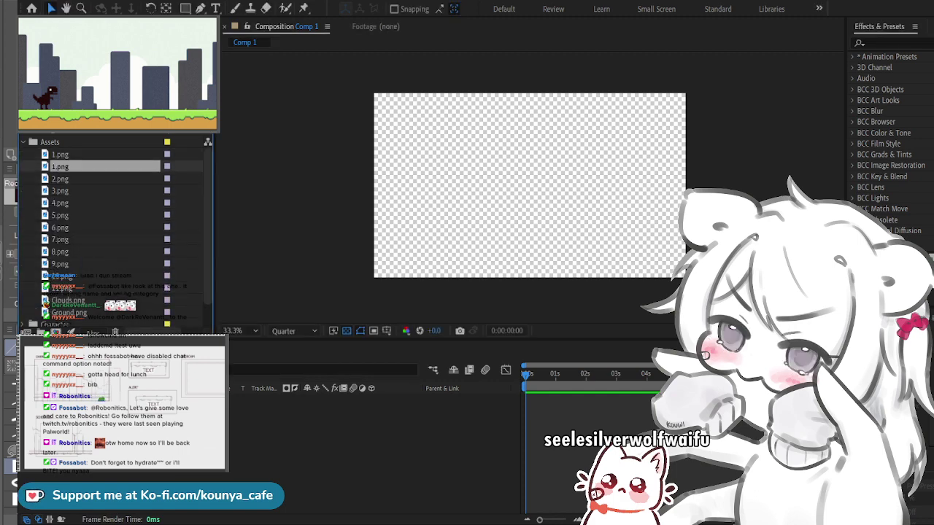
key(Delete)
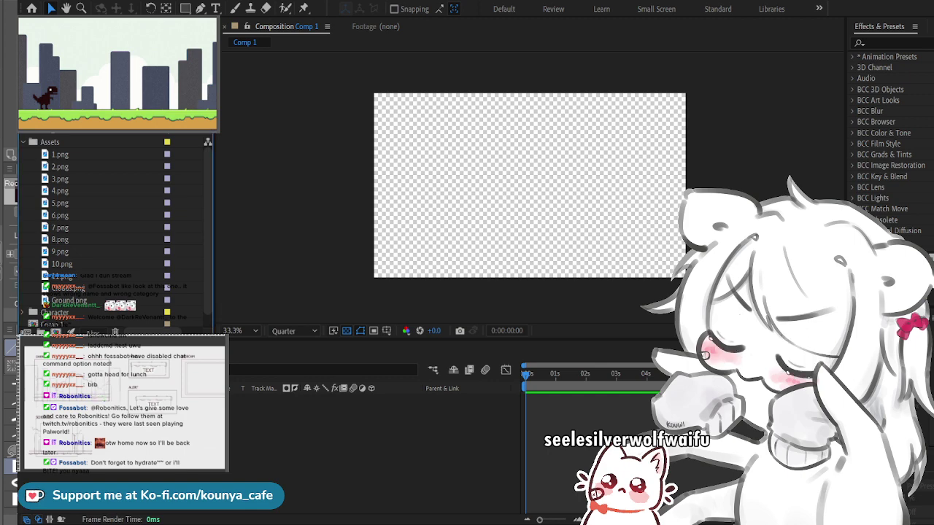
Step: Create a pale green solid filling the Comp 1 frame as the sky background
scroll(116, 227, down, 1)
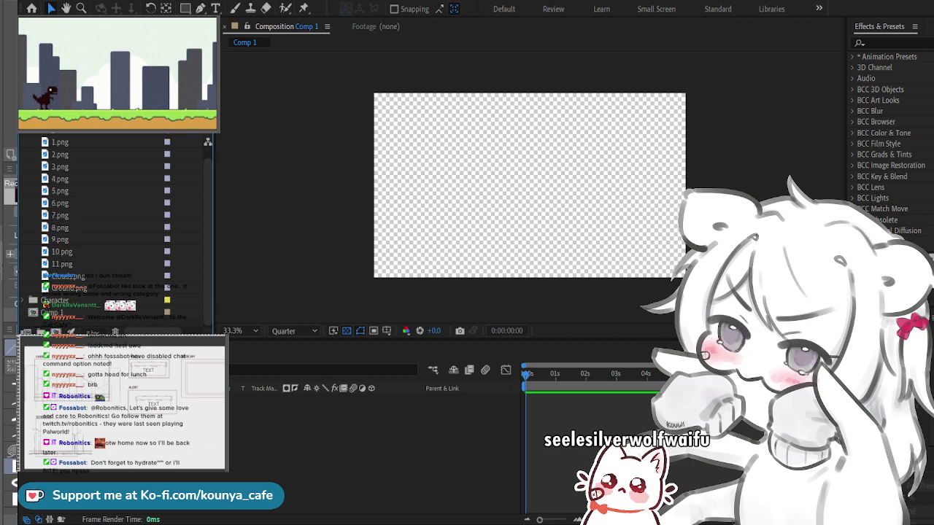
click(68, 276)
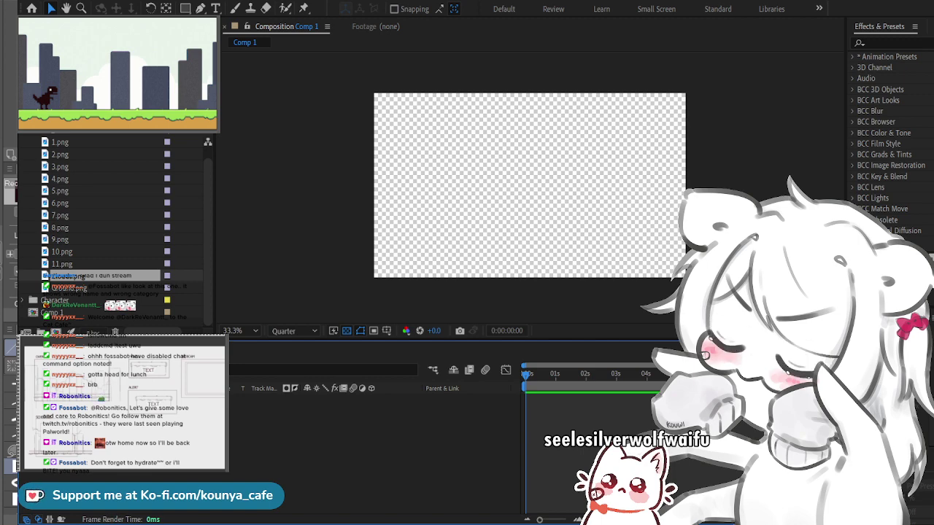
key(ctrl+k)
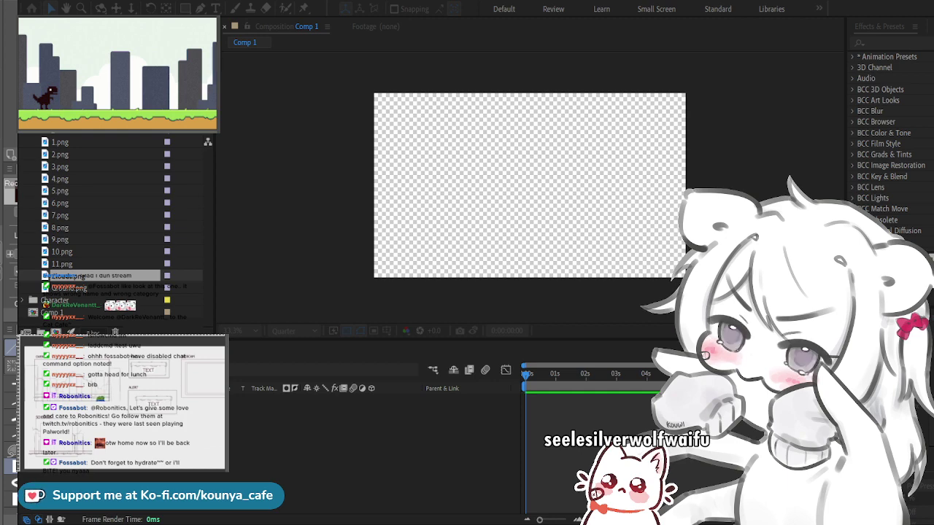
key(i)
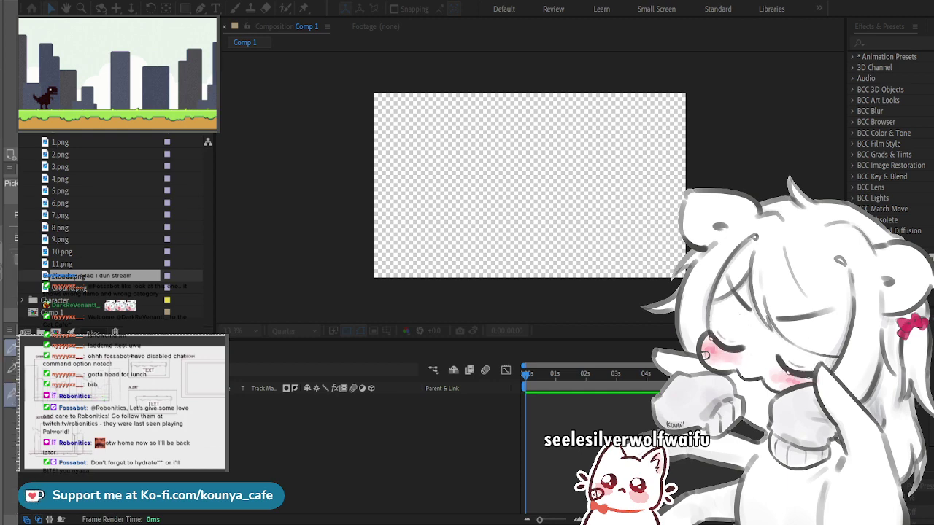
key(p)
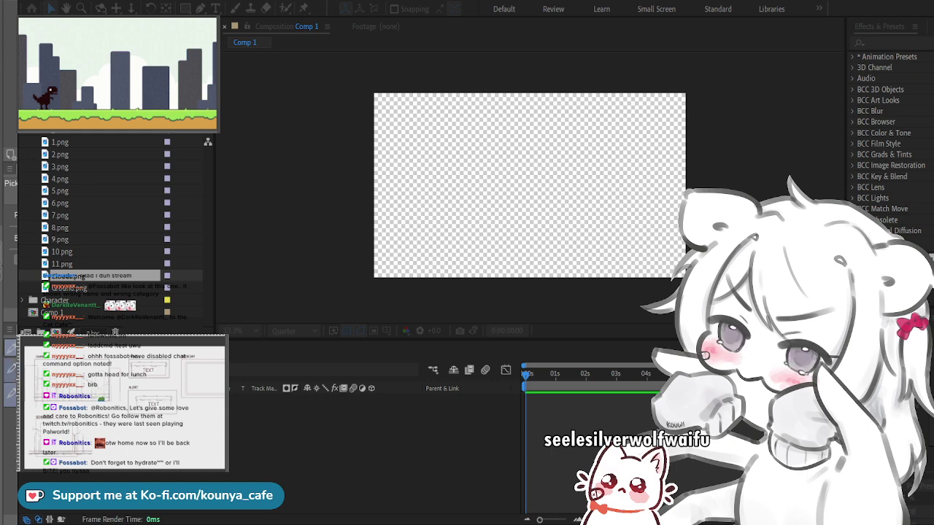
key(i)
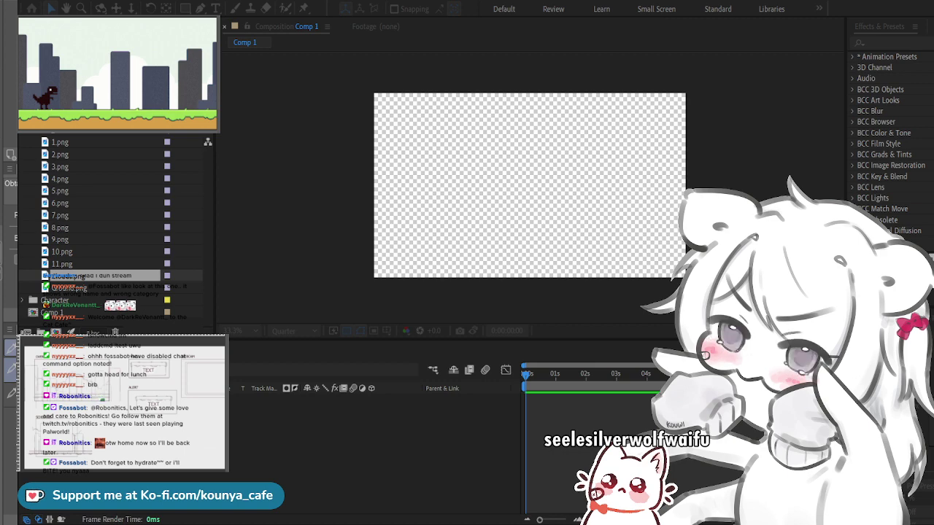
key(Return)
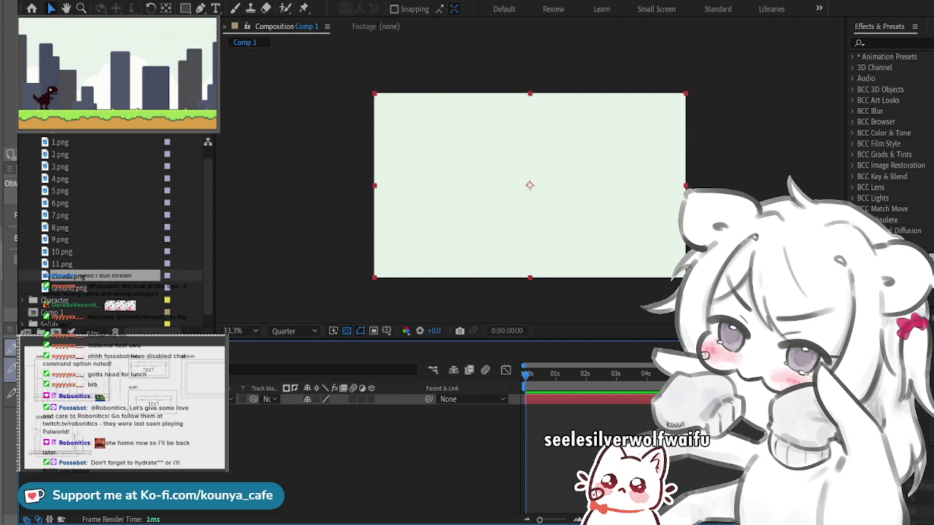
Step: Add Clouds.png to Comp 1, scale it to 50% and centre it in the frame
drag(68, 276, 417, 271)
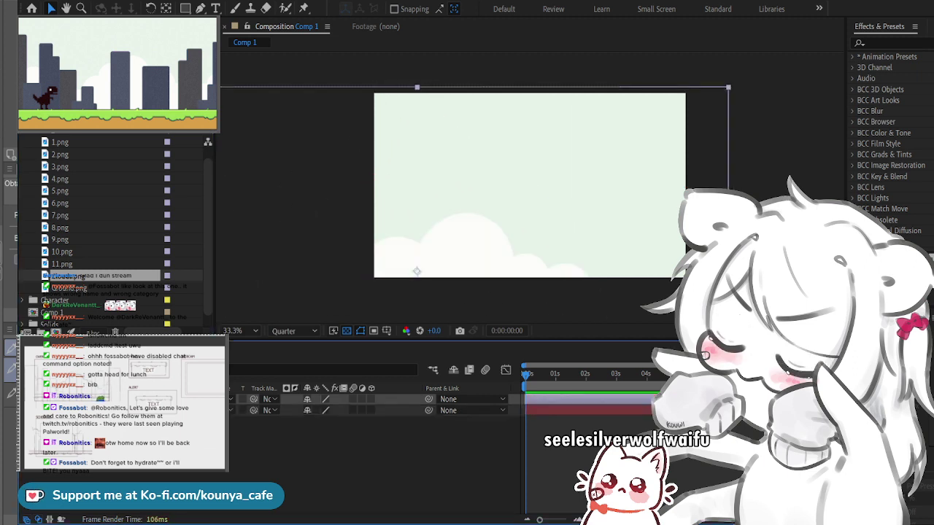
key(s)
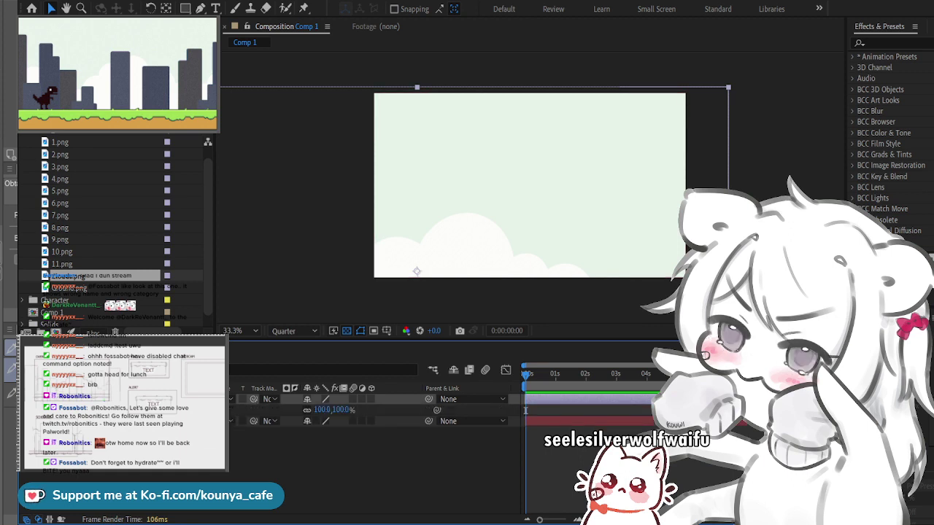
click(525, 410)
click(323, 410)
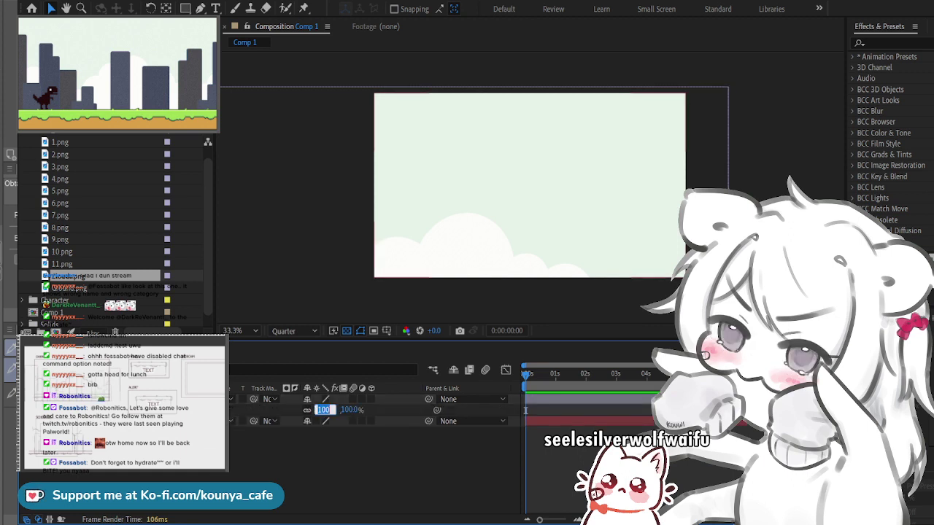
text(50)
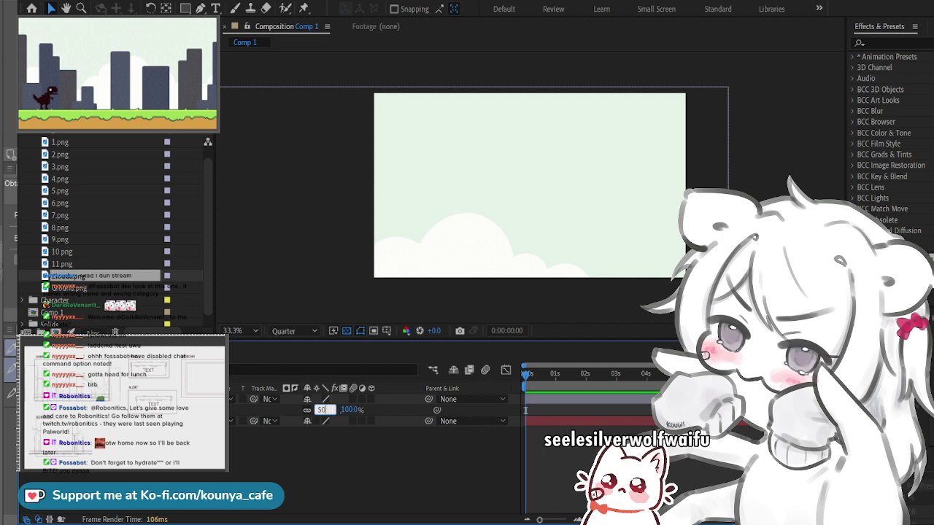
key(Return)
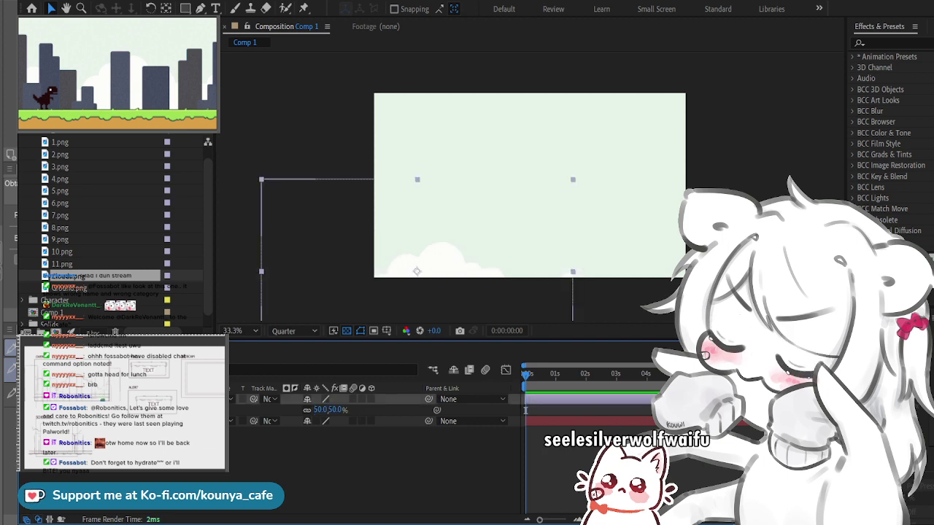
drag(417, 271, 529, 185)
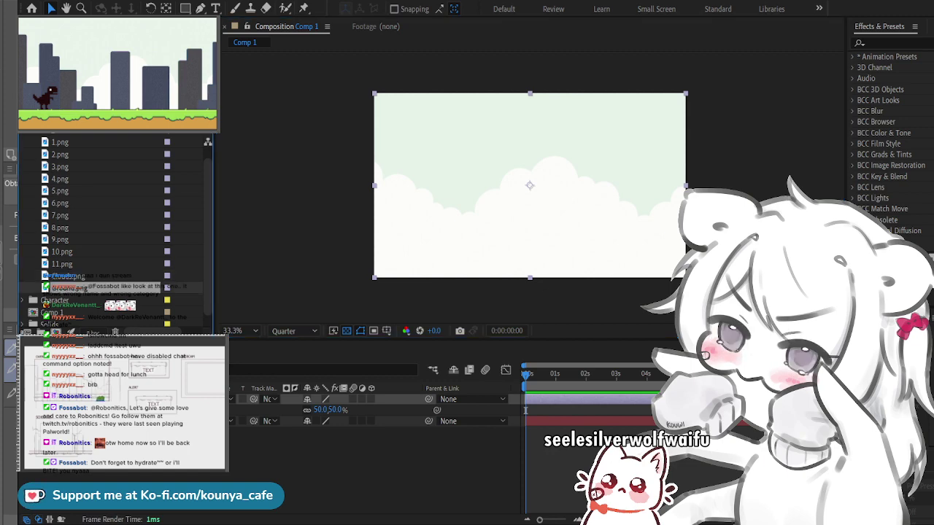
Step: Add Ground.png to Comp 1 above the clouds, scale it to 50% and centre it in the frame
drag(69, 288, 483, 221)
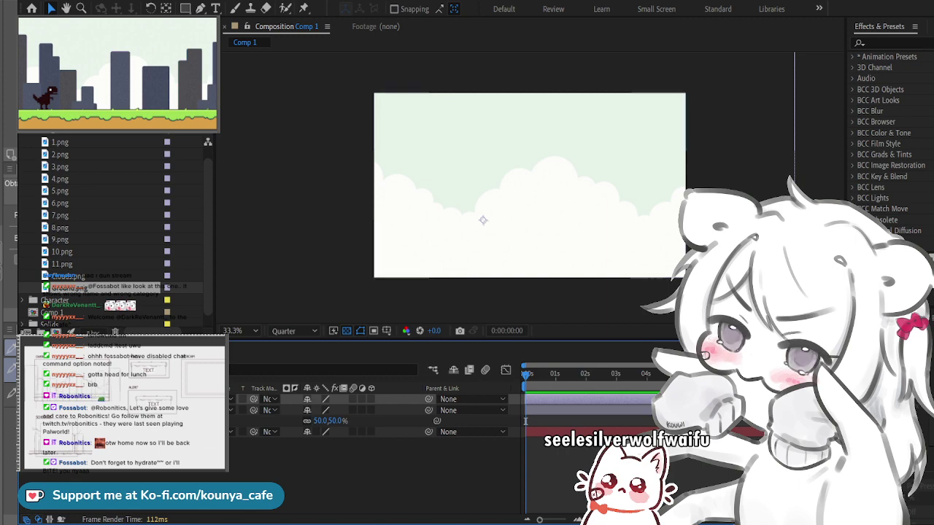
key(s)
click(323, 410)
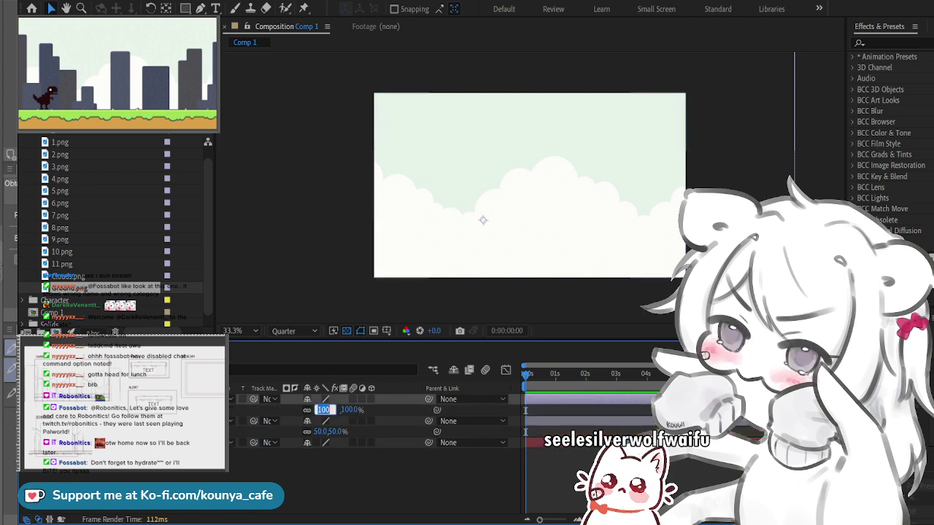
text(50)
key(Return)
key(Return)
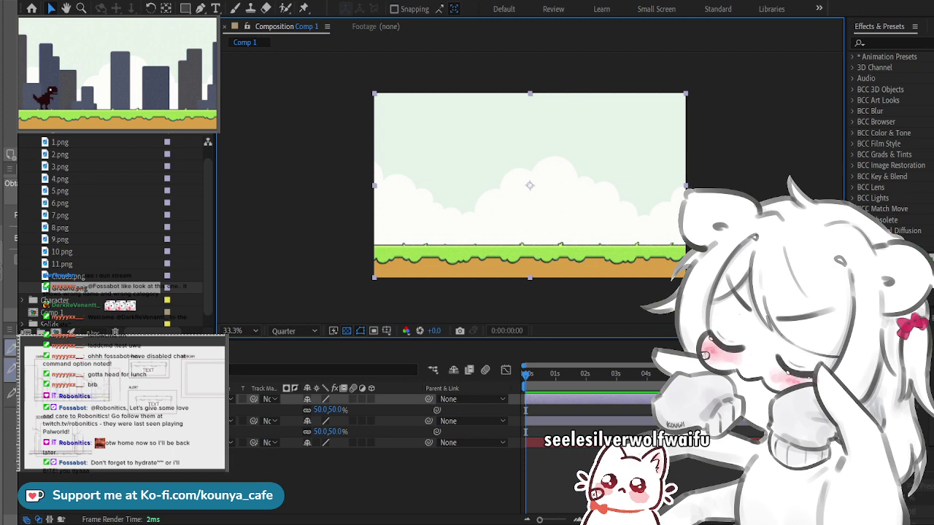
Step: Add the building images 1.png to 11.png to Comp 1, scale them all to 50% and centre them in the frame
click(61, 263)
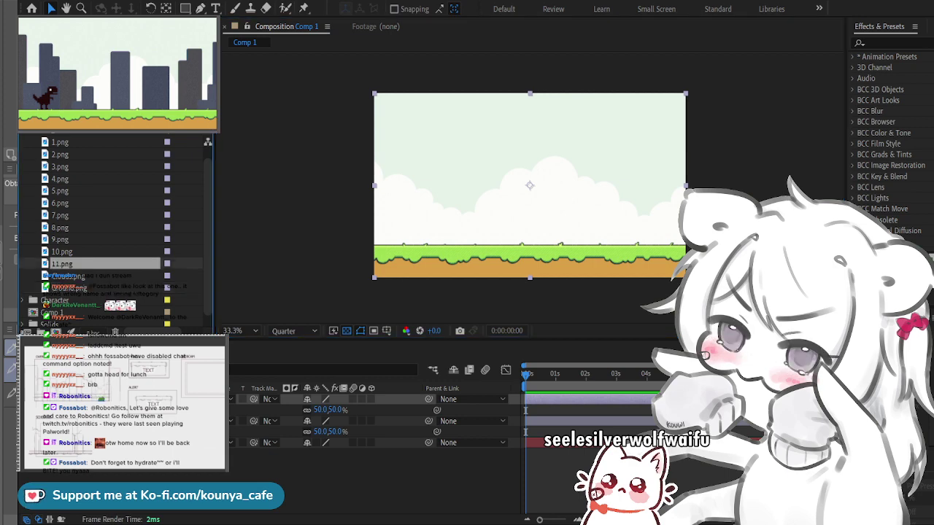
scroll(110, 233, up, 1)
shift+click(59, 154)
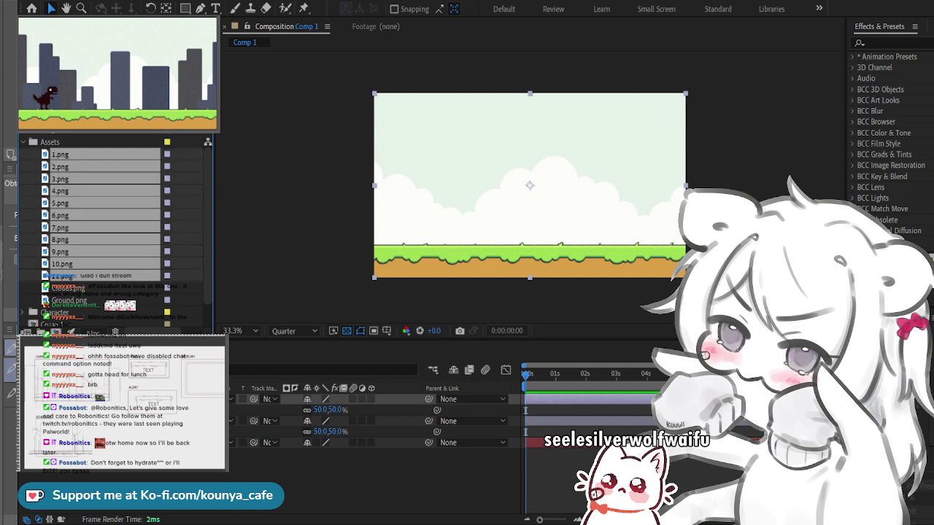
drag(60, 154, 475, 196)
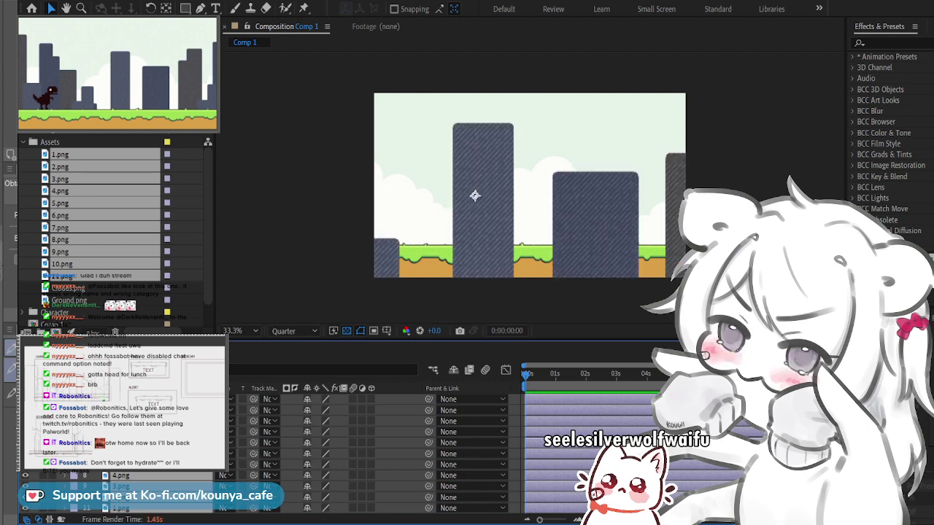
key(s)
click(322, 421)
text(50)
key(Return)
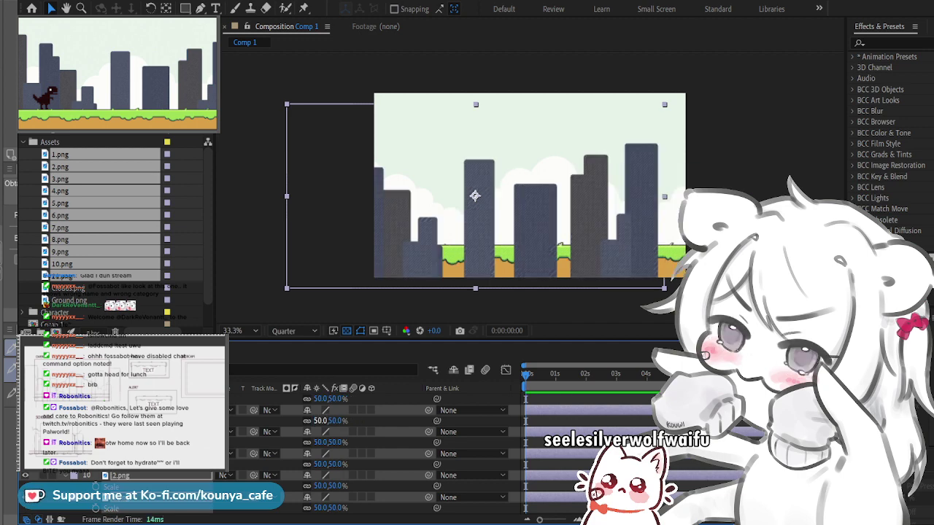
drag(475, 195, 530, 185)
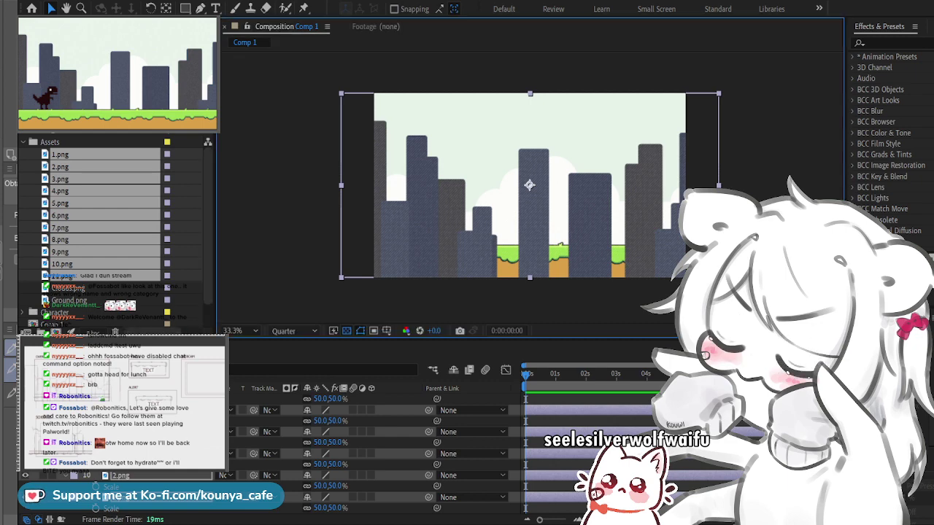
Step: Collapse the layers' scale properties and move all building layers below Ground.png and above Clouds.png in the layer order
scroll(438, 453, up, 4)
key(s)
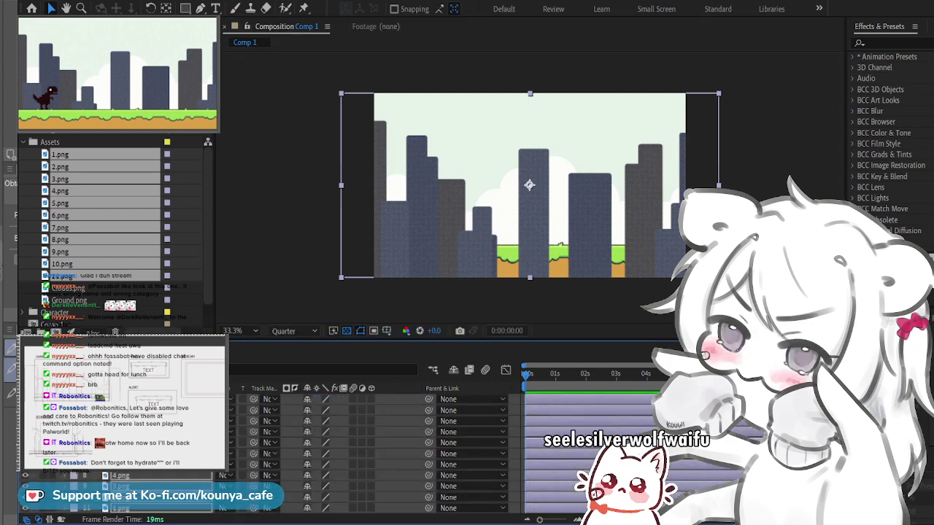
key(s)
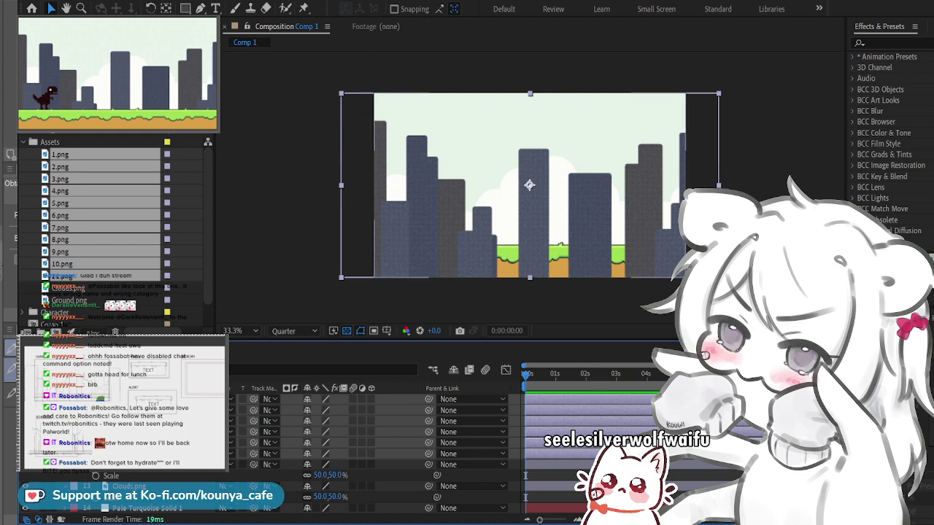
scroll(365, 481, down, 1)
scroll(364, 481, up, 1)
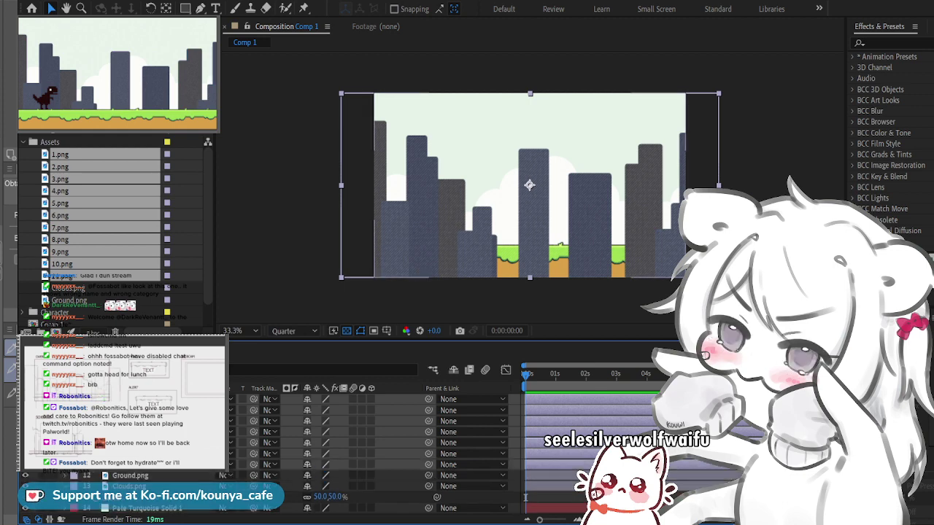
scroll(364, 482, up, 1)
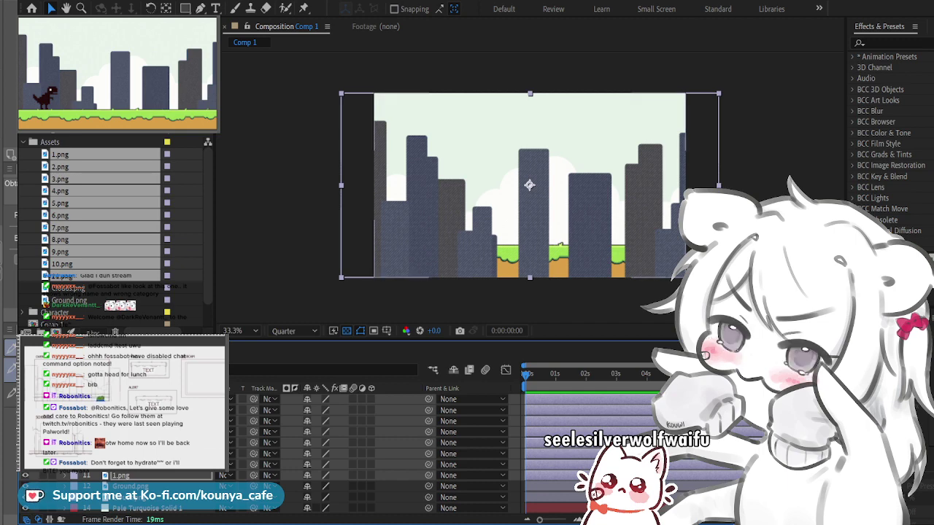
scroll(365, 452, up, 3)
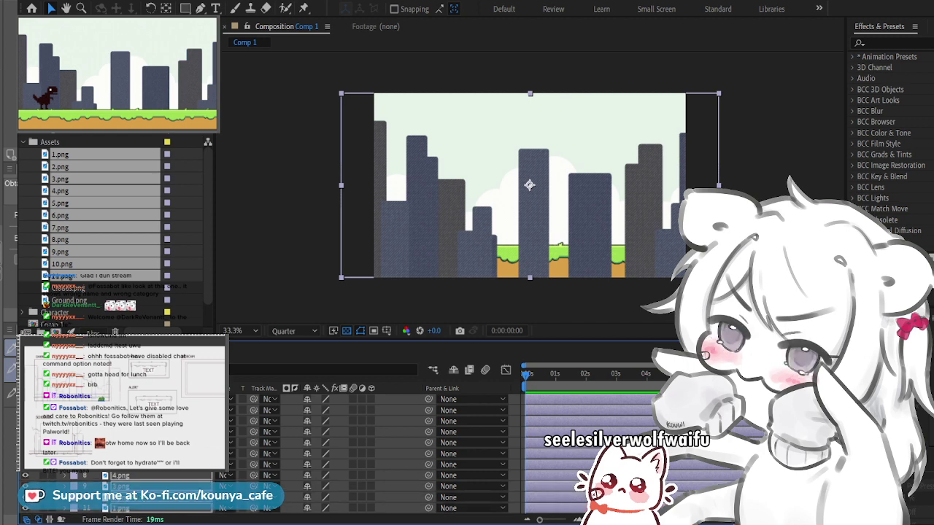
scroll(365, 452, down, 3)
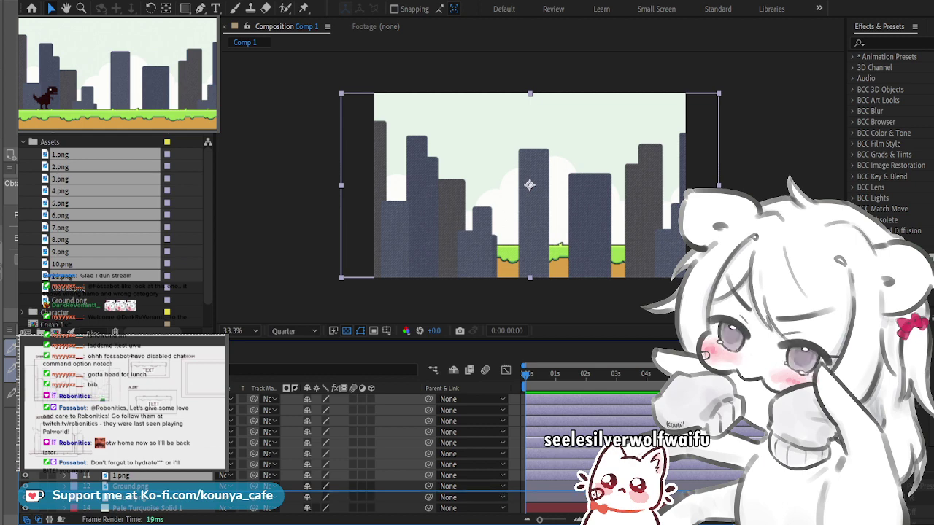
key(ctrl+[)
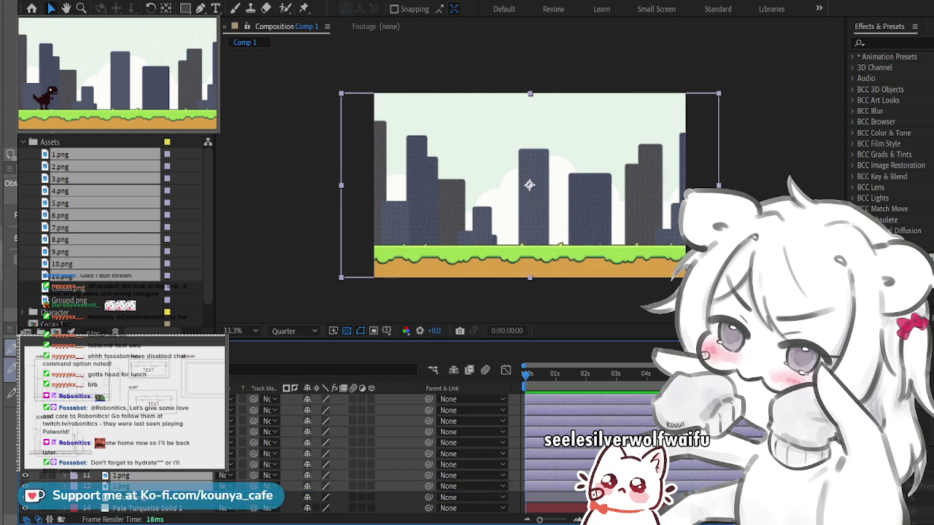
scroll(372, 453, up, 2)
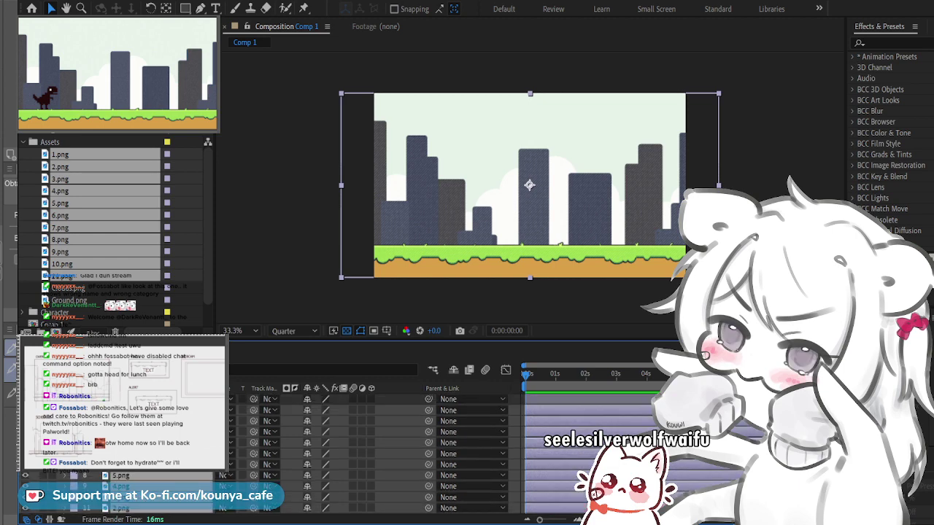
Step: Expand the Character folder and place Dino.png and the four Dino_Left and Dino_Right images in Comp 1 above the ground layer
click(131, 399)
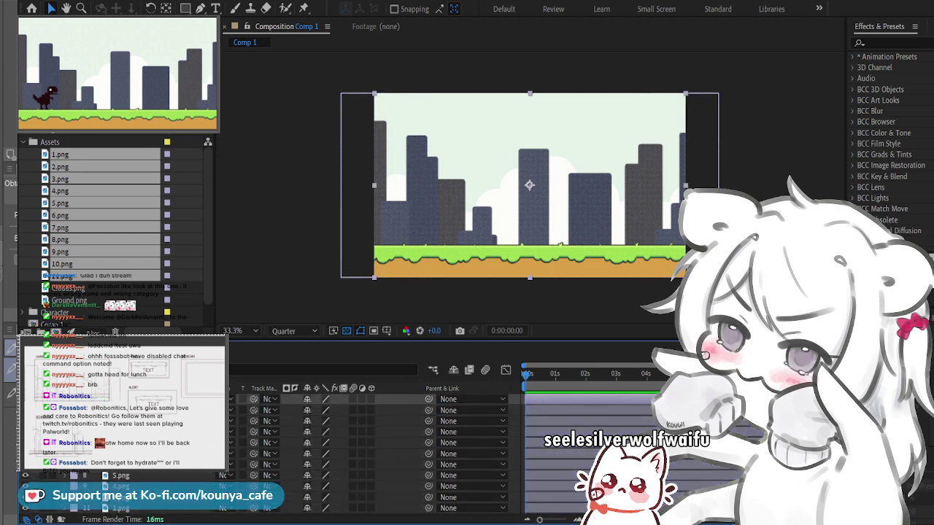
scroll(109, 226, down, 1)
click(66, 288)
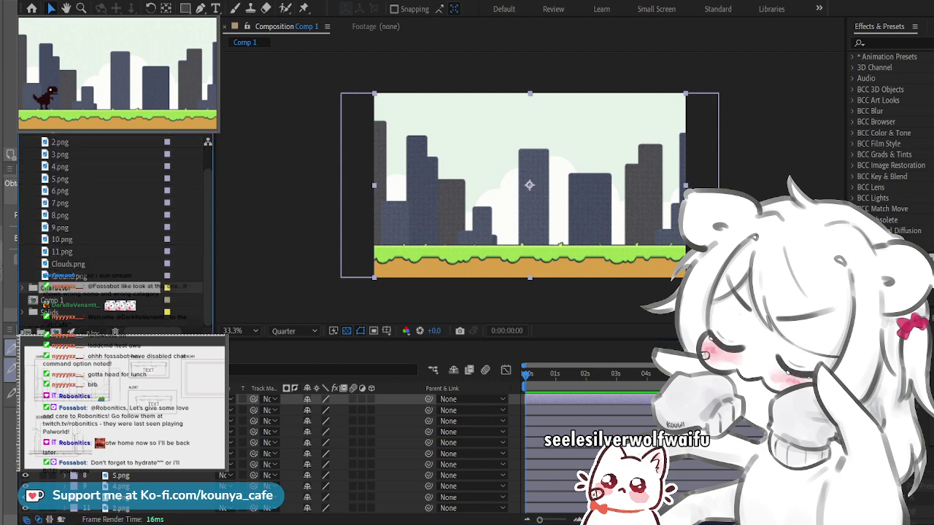
double_click(66, 288)
click(65, 264)
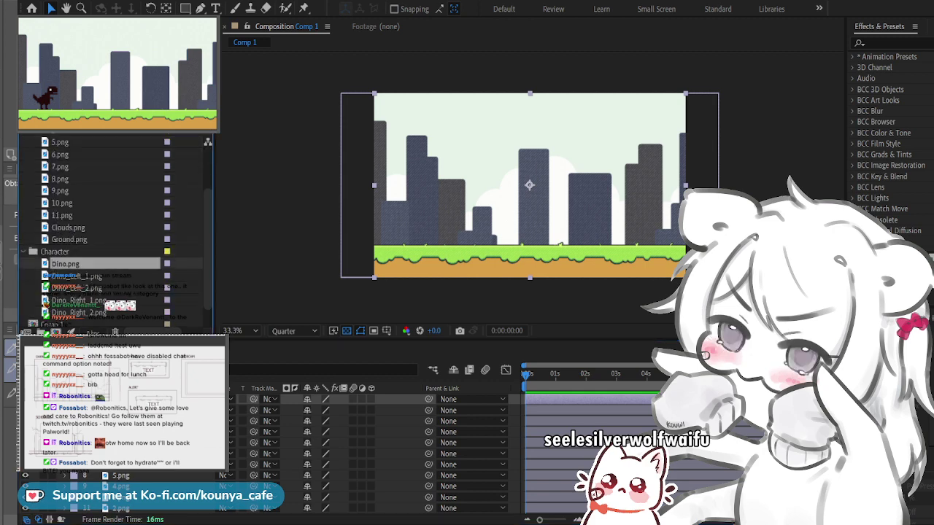
shift+click(79, 312)
drag(79, 312, 474, 191)
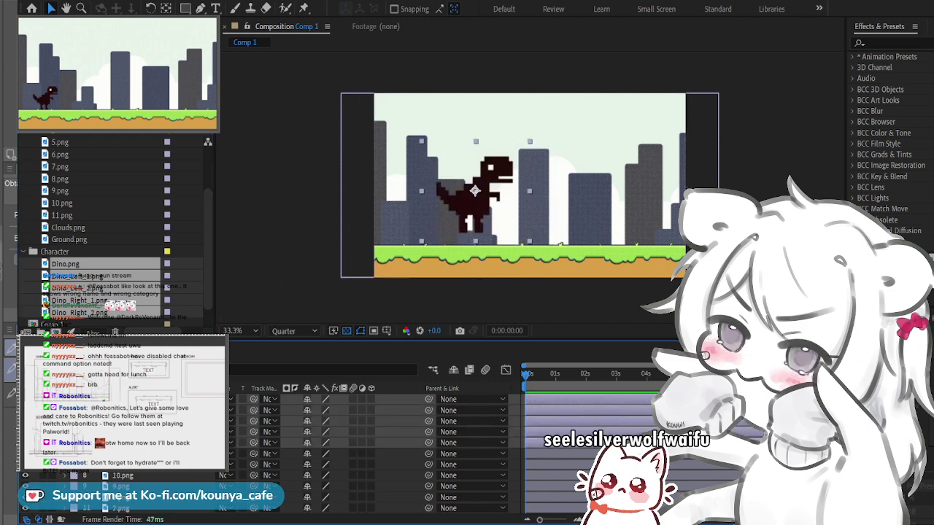
Step: Set the scale of all five selected dinosaur layers to 50%
key(s)
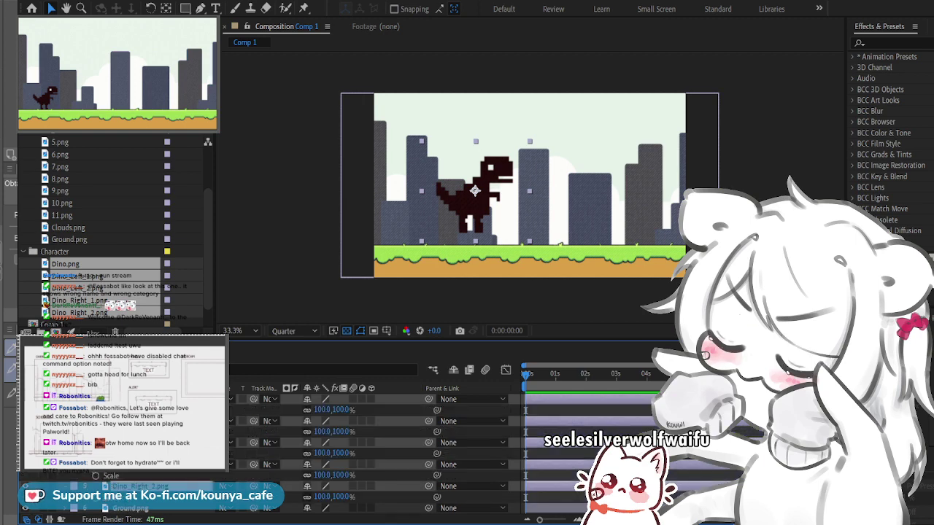
click(322, 410)
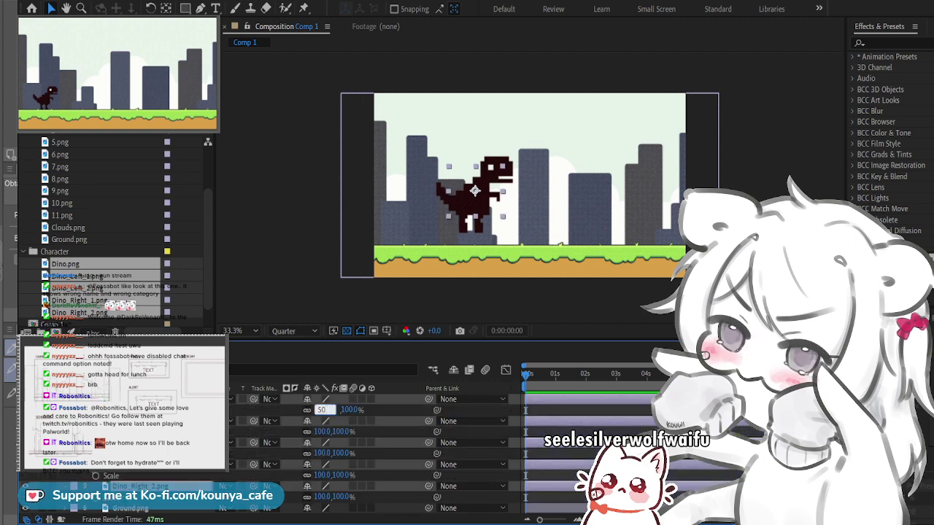
text(50)
key(Return)
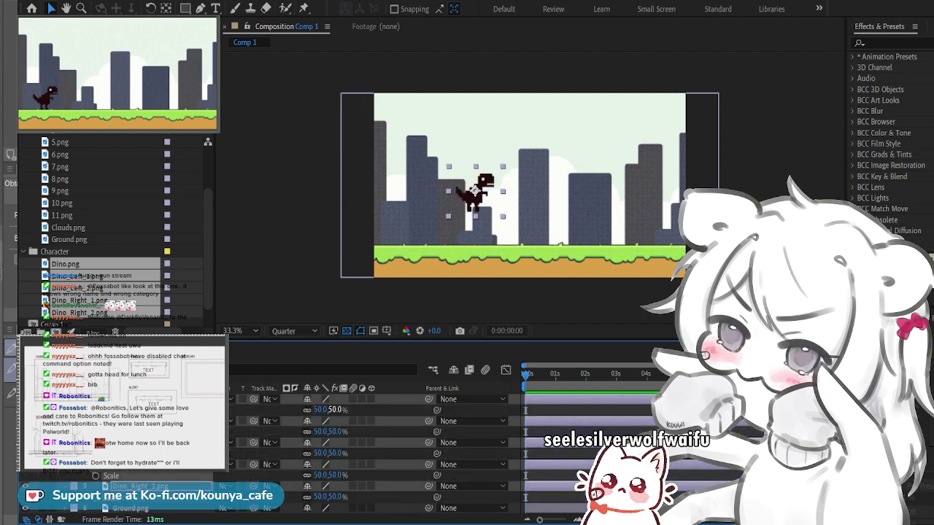
Step: Move the dinosaur layers together so the feet stand on the grass near the left edge of the scene
key(slash)
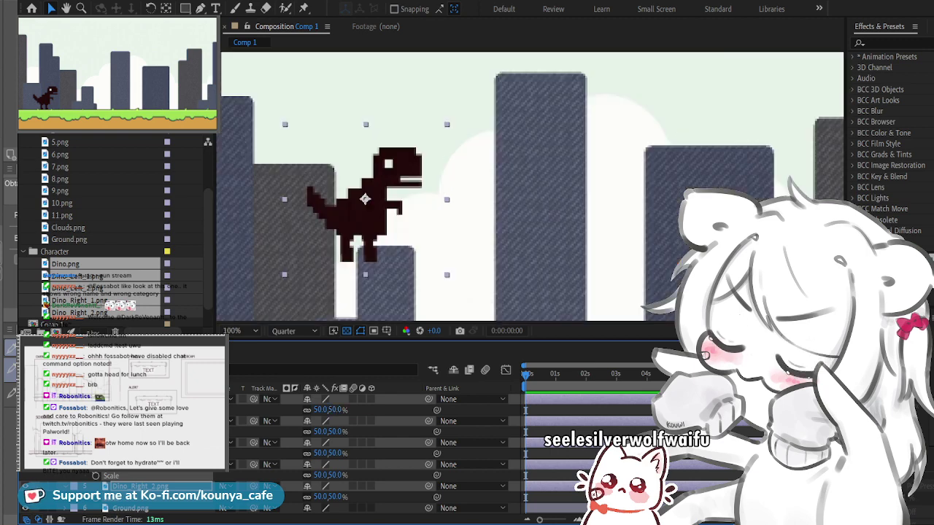
key(space)
drag(364, 200, 549, 106)
key(v)
drag(466, 175, 308, 278)
drag(390, 208, 383, 208)
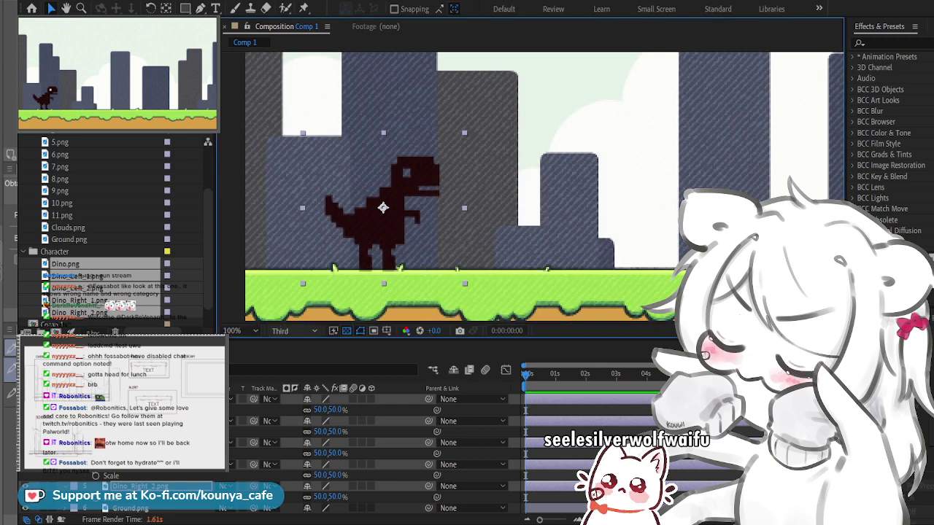
Step: Check the scene at half and full preview resolution and set the preview to quarter resolution
key(ctrl+shift+j)
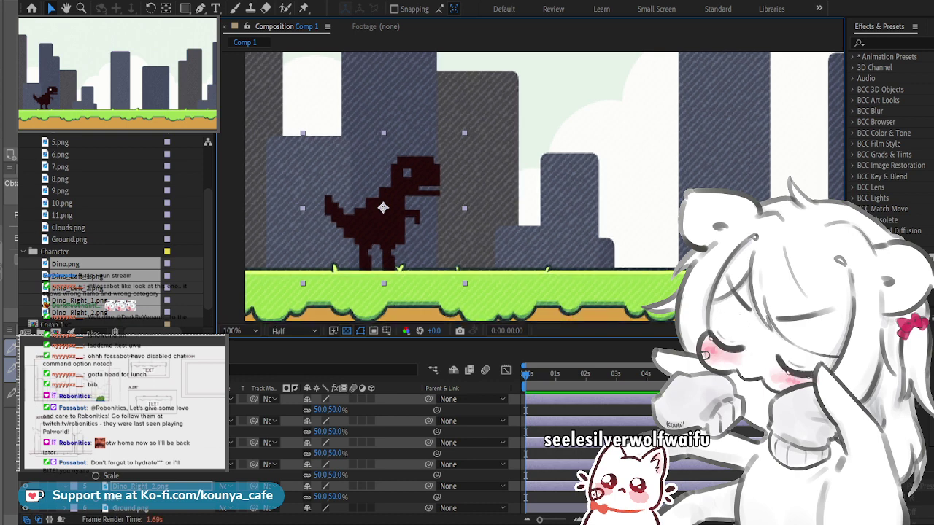
key(ctrl+j)
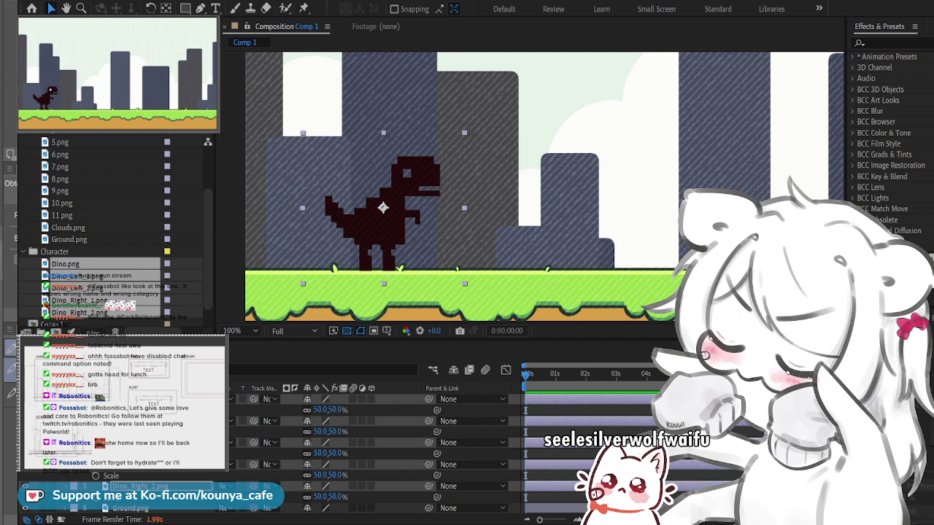
key(ctrl+shift+alt+j)
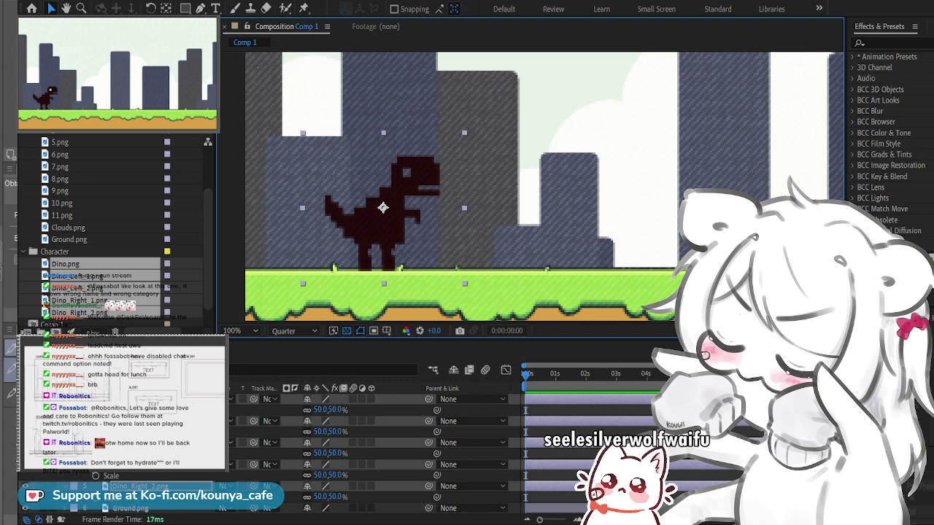
Step: Collapse the dinosaur layers' scale properties and pre-compose these layers into a composition named Character
key(s)
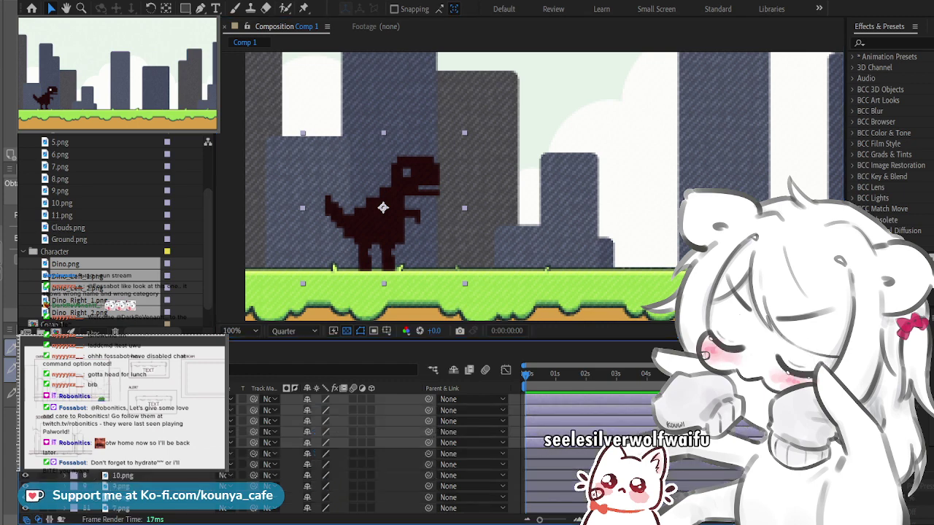
key(ctrl+shift+c)
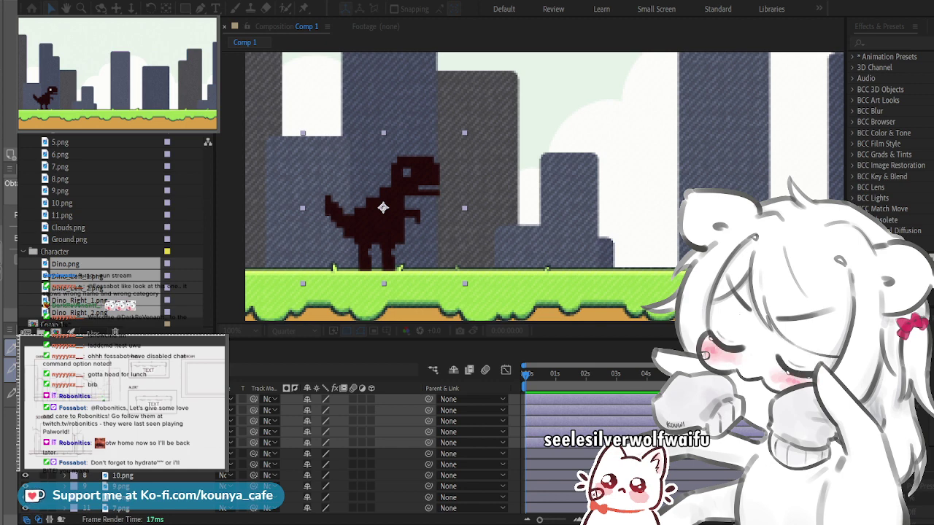
key(Return)
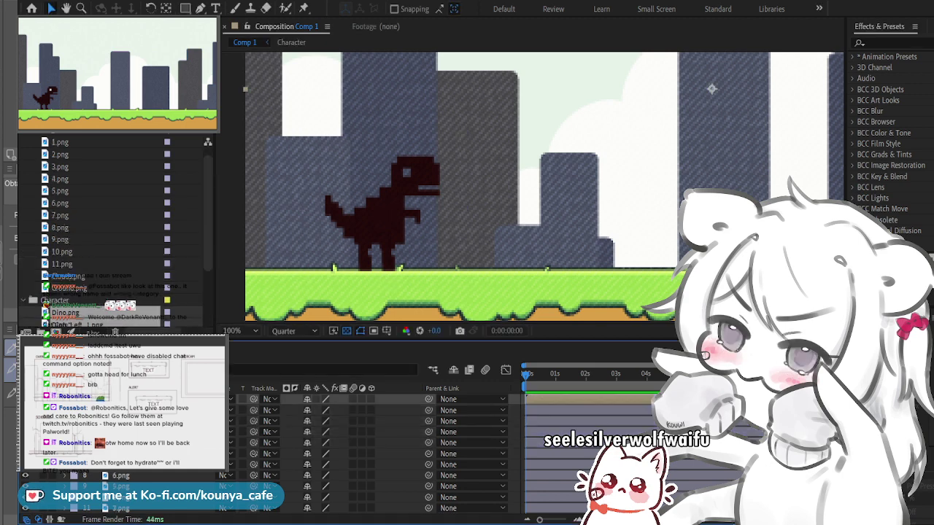
Step: Nudge all building layers, 1.png to 11.png, down together so their bases tuck behind the ground
key(period)
drag(219, 266, 391, 178)
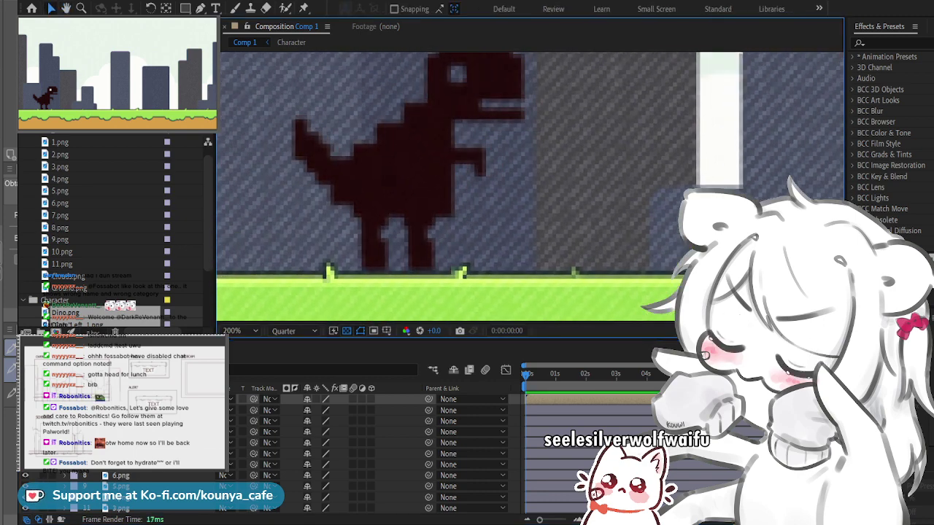
key(shift+slash)
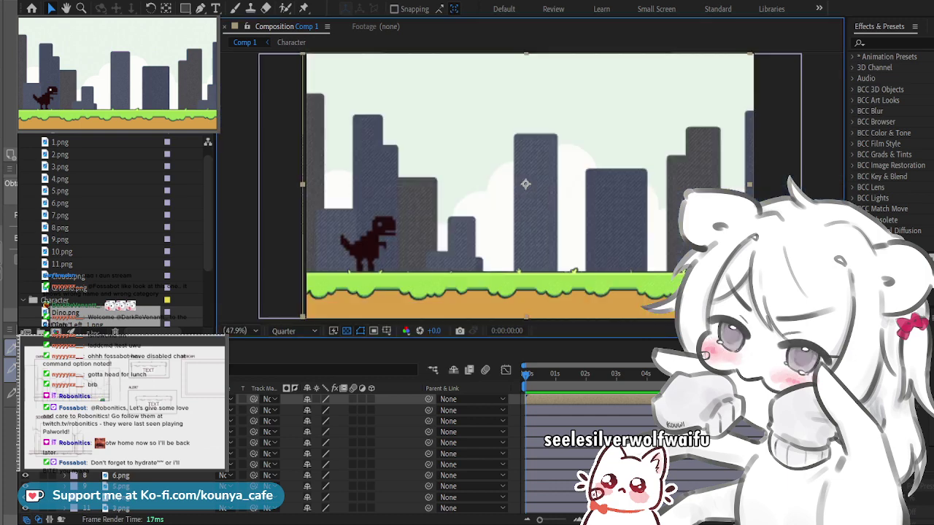
drag(525, 183, 495, 177)
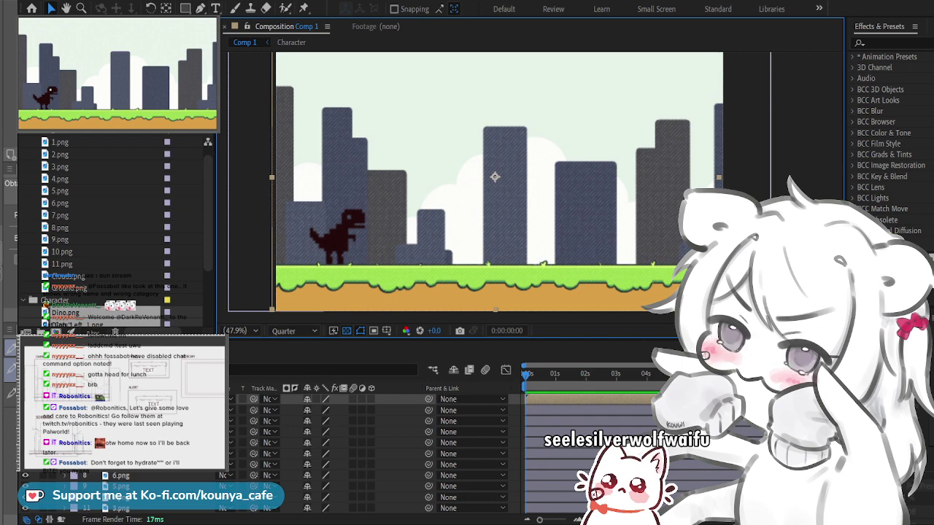
click(120, 421)
scroll(365, 453, down, 1)
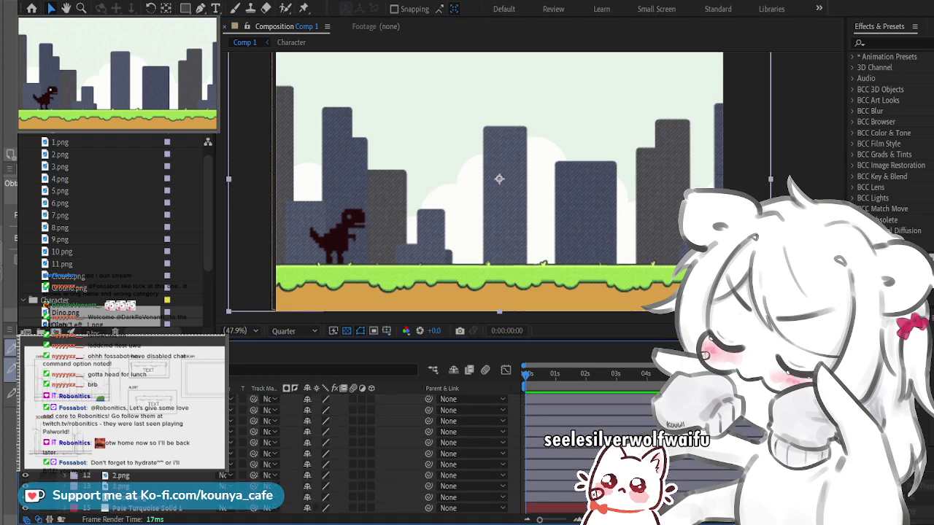
key(ctrl+a)
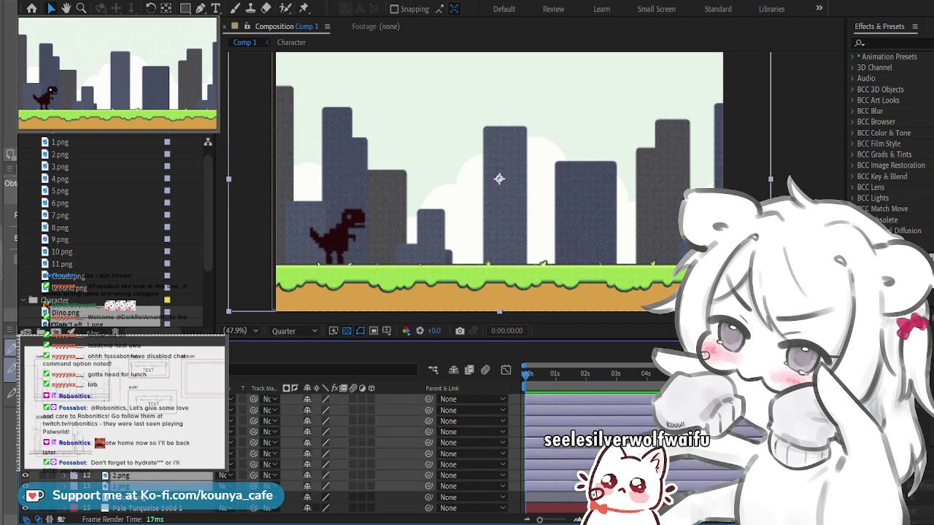
key(Down)
key(Down)
key(Down)
key(Down)
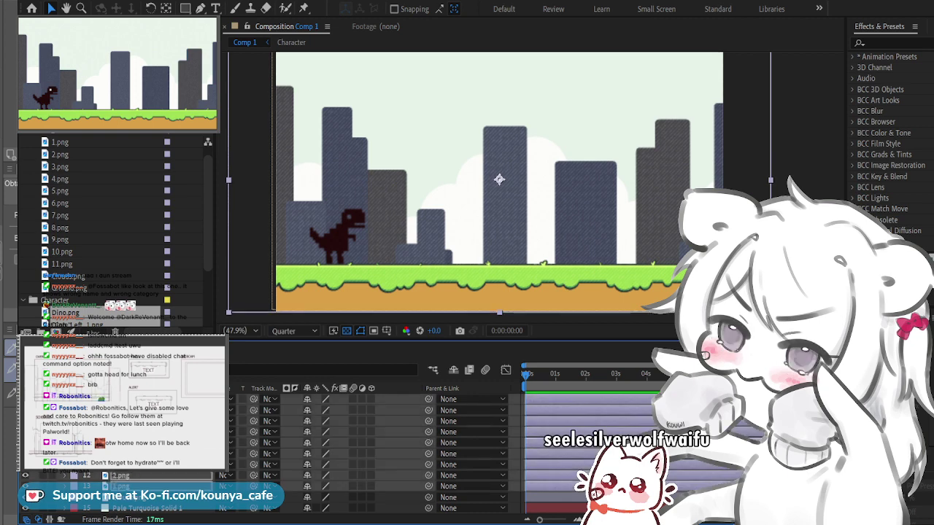
key(Down)
key(Down)
key(Down)
key(Down)
key(Down)
key(Down)
key(Down)
key(Down)
key(Down)
key(Down)
key(Down)
key(Down)
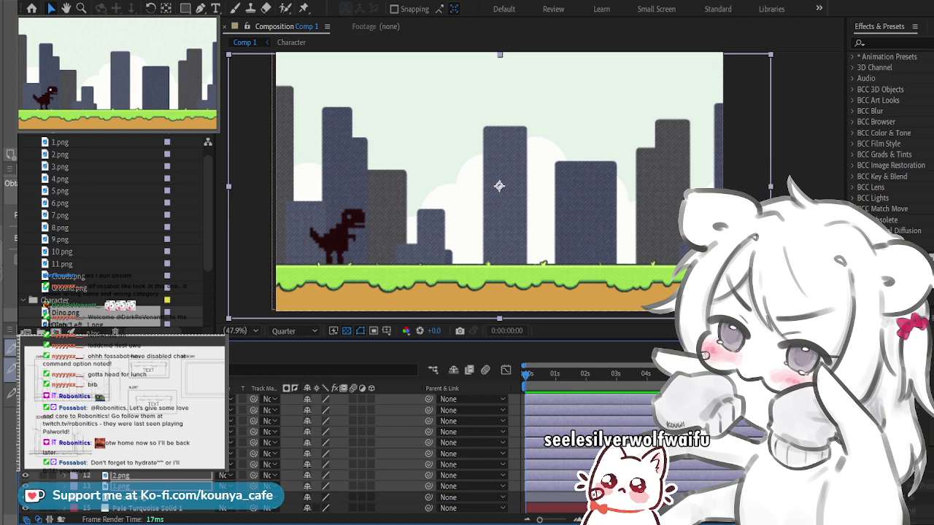
key(Down)
key(Down)
key(Down)
key(Down)
key(Down)
key(Down)
key(Down)
key(Down)
key(Down)
key(Down)
key(Down)
key(Down)
key(Down)
key(Down)
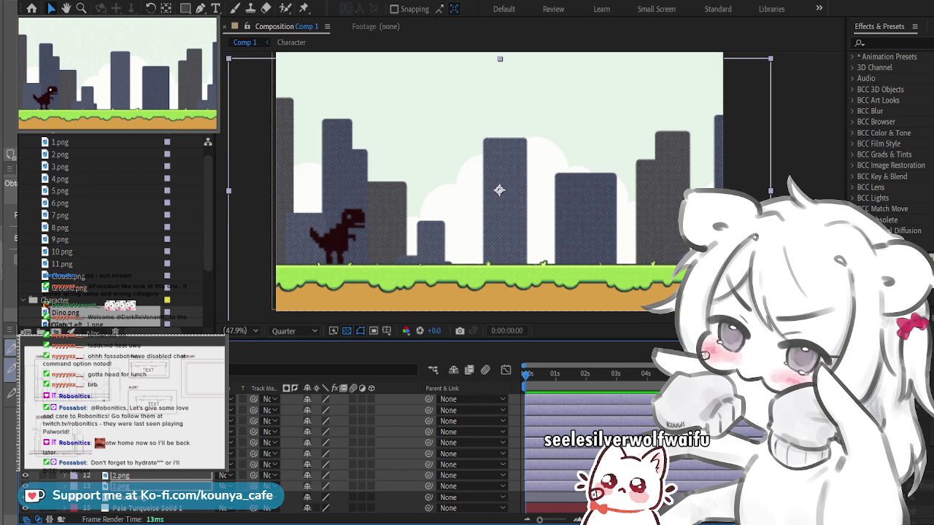
Step: Add a text layer reading "STARTING SOON" in the sky, above the Character layer in the layer order
key(ctrl+t)
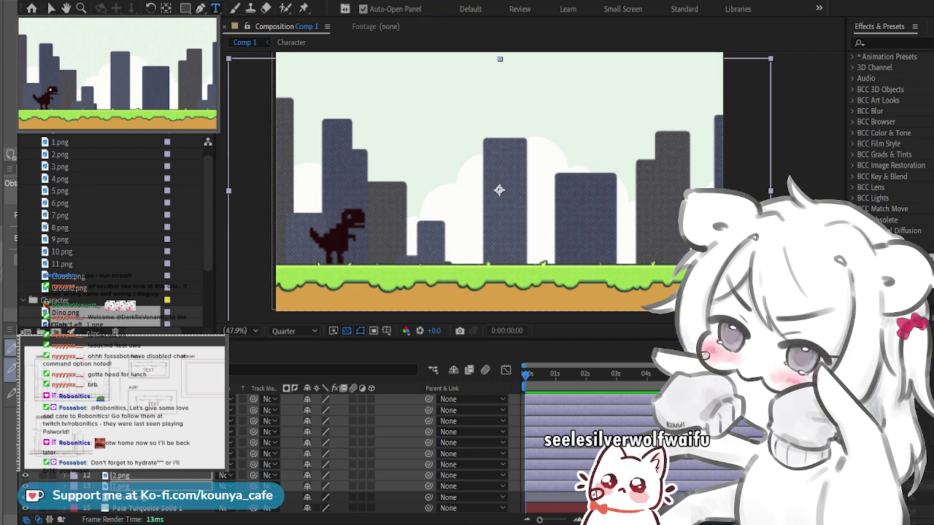
scroll(365, 452, up, 2)
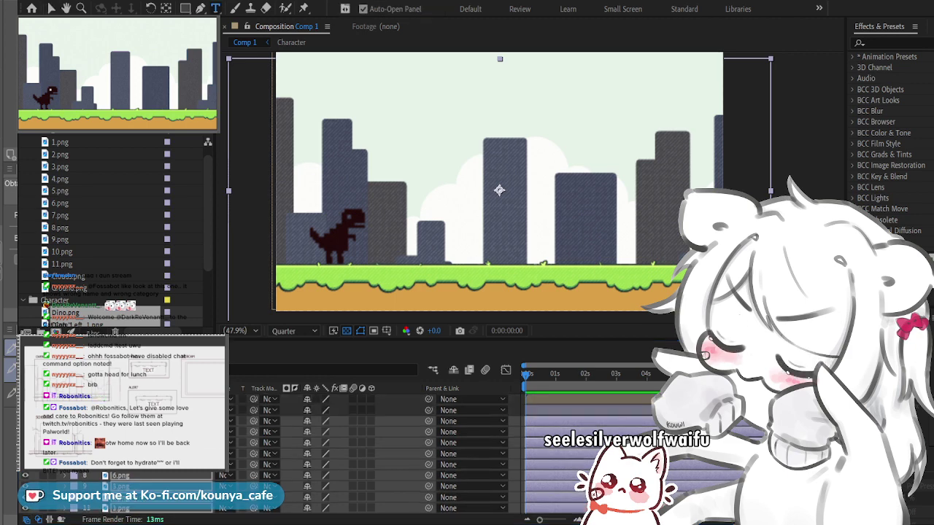
click(146, 399)
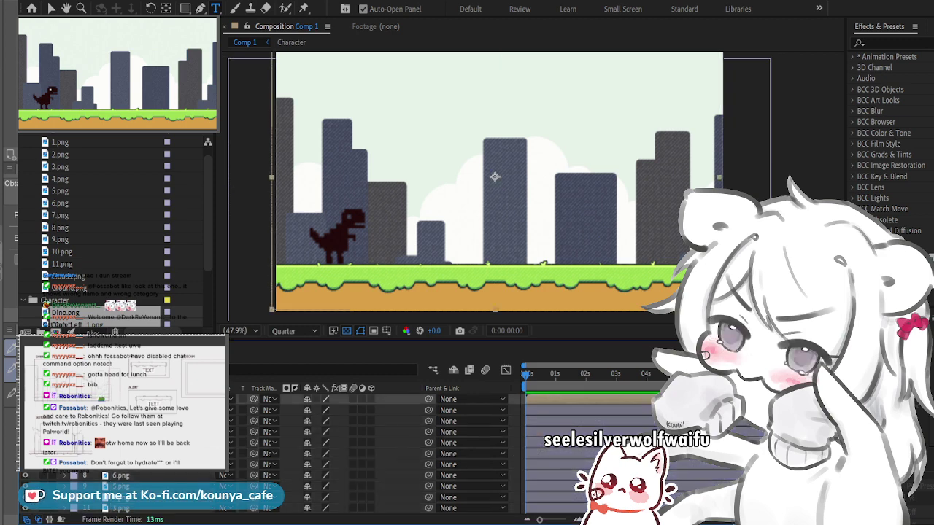
click(431, 111)
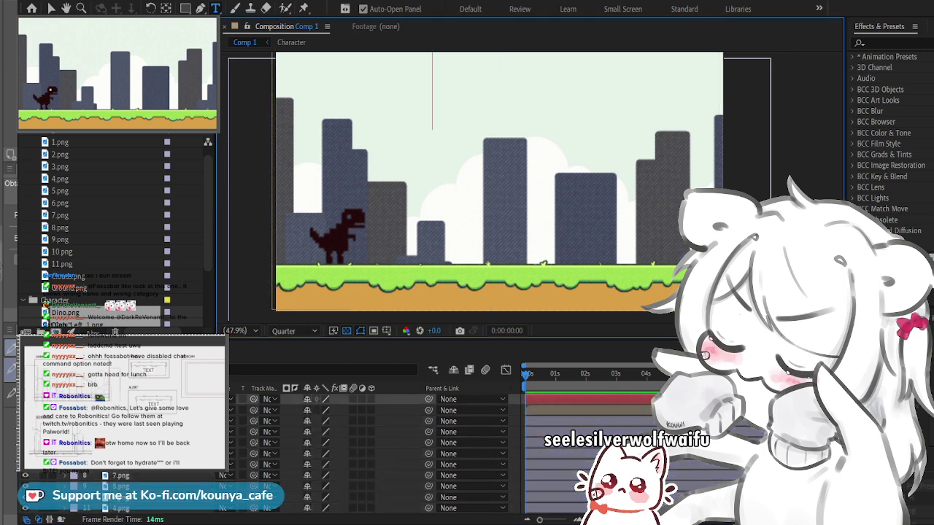
text(START)
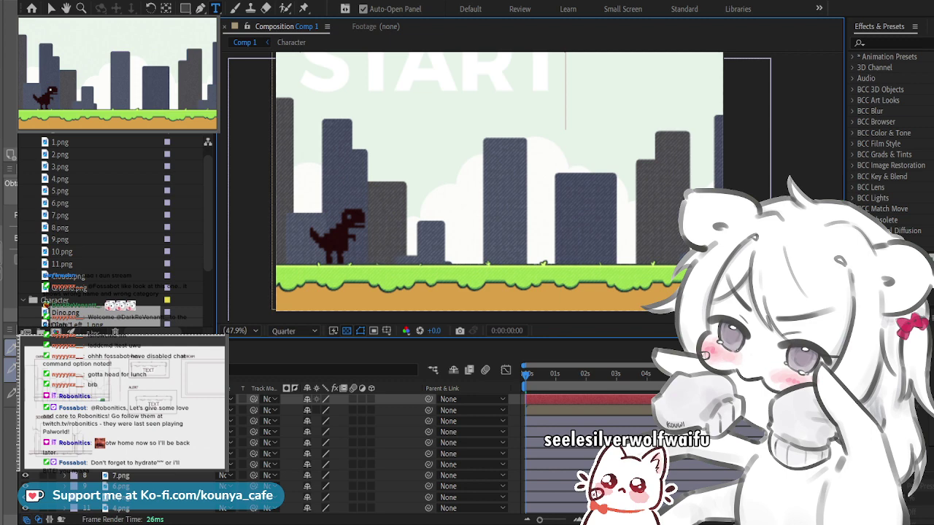
text(ING)
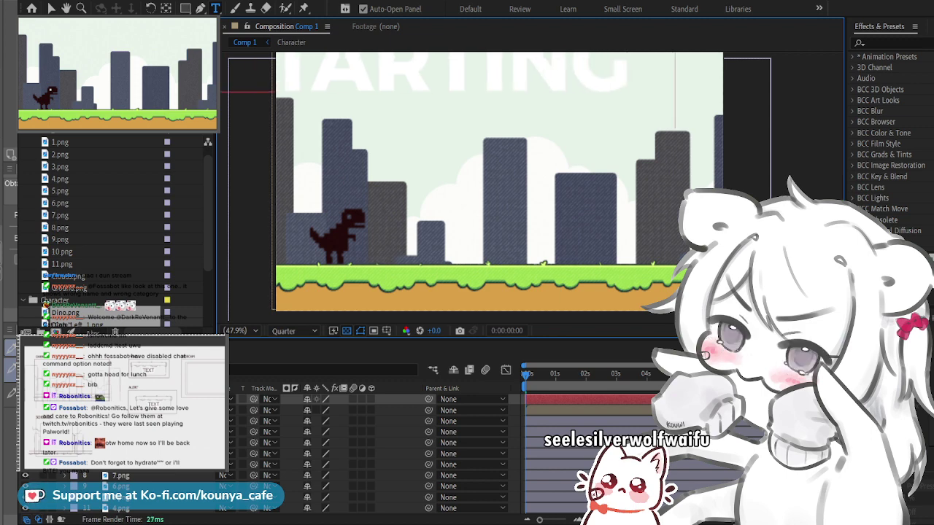
text( SOON)
Step: Reduce the size of the whole STARTING SOON text so it fits inside the frame and colour it black
key(ctrl+a)
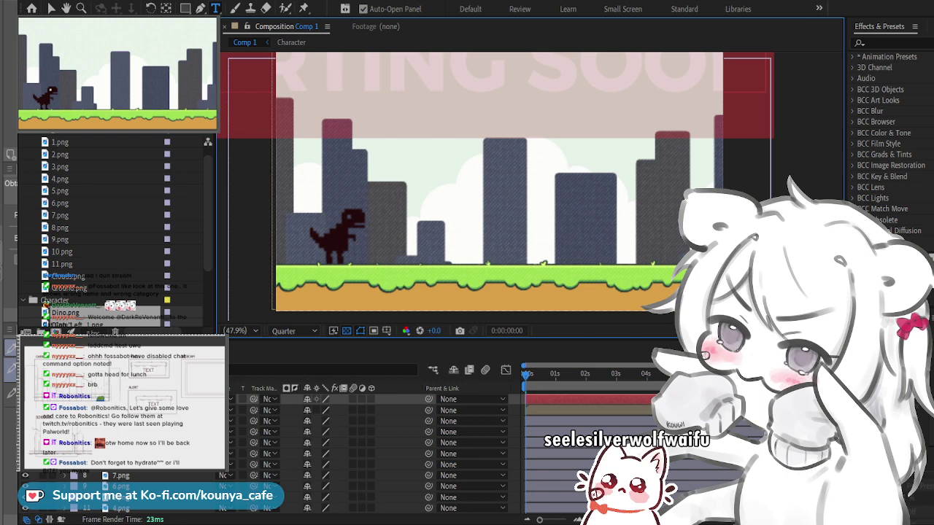
drag(844, 219, 793, 219)
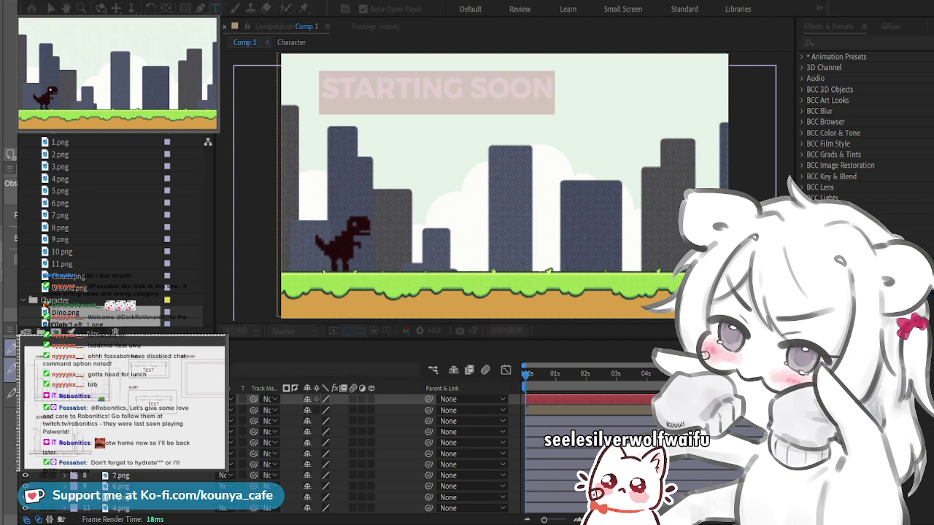
key(Escape)
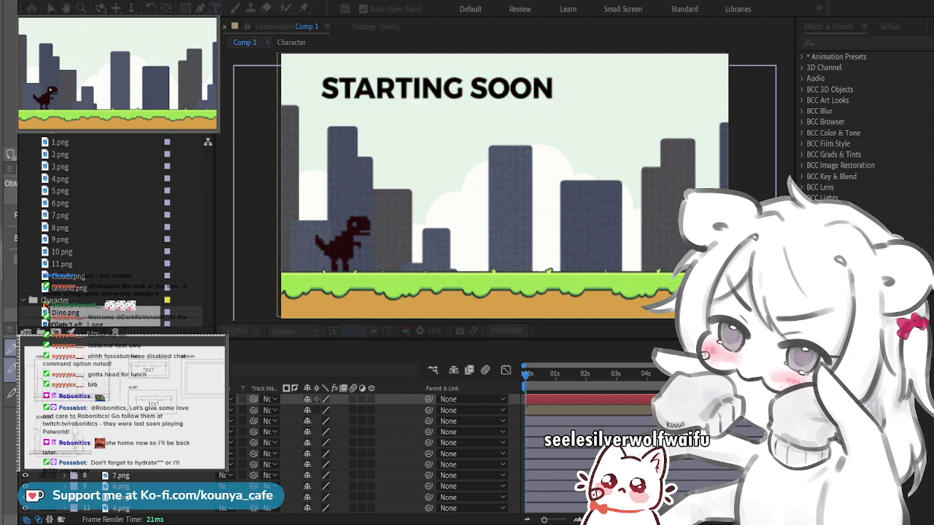
key(Return)
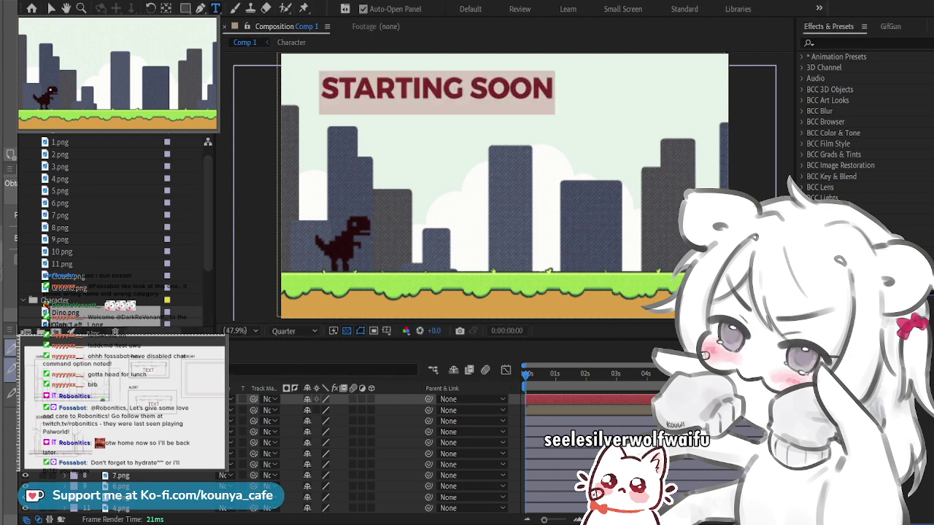
Step: Centre the STARTING SOON text horizontally in the frame and move its anchor point to the middle of the lettering
key(ctrl+4)
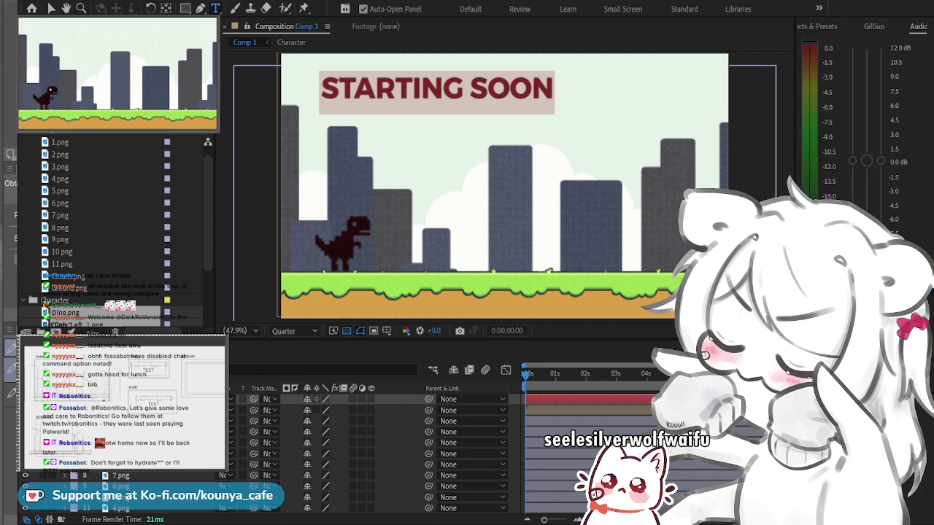
key(ctrl+4)
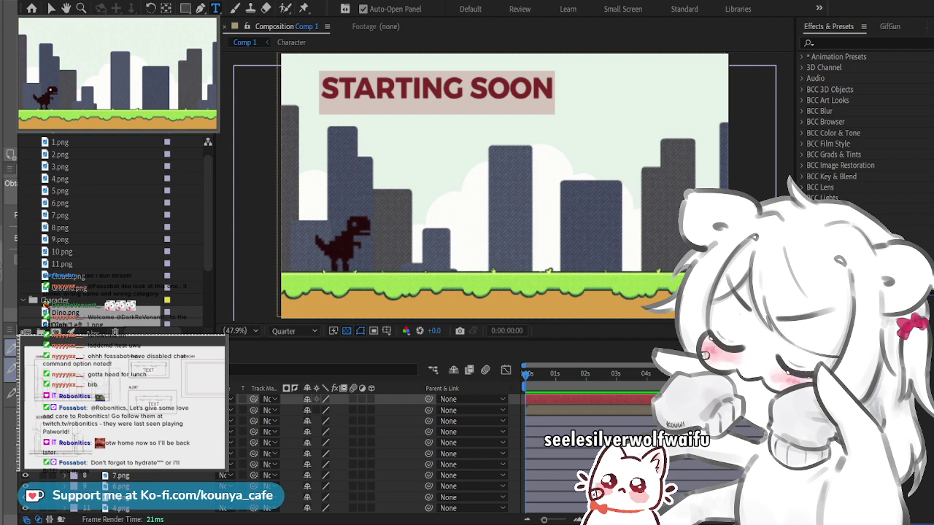
key(Escape)
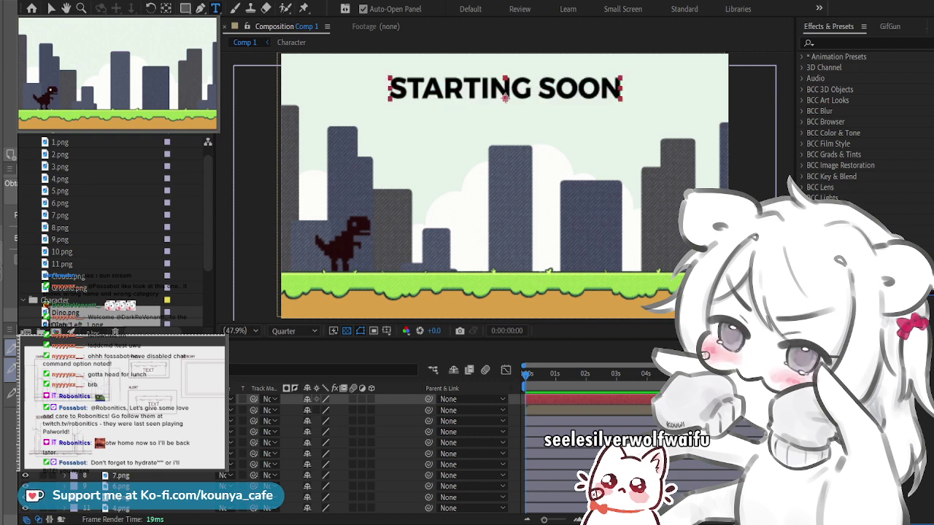
key(y)
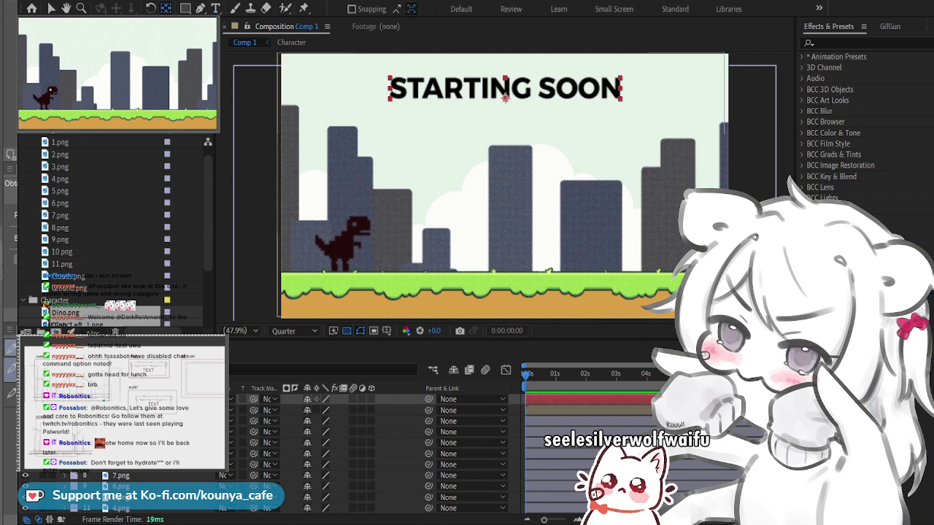
mouse_move(505, 98)
mouse_down()
mouse_move(504, 186)
mouse_move(504, 88)
mouse_up()
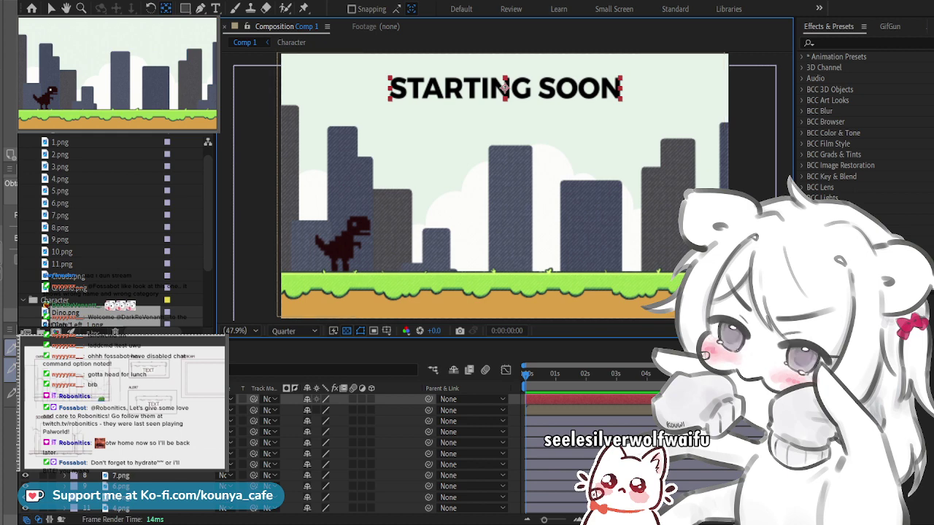
key(v)
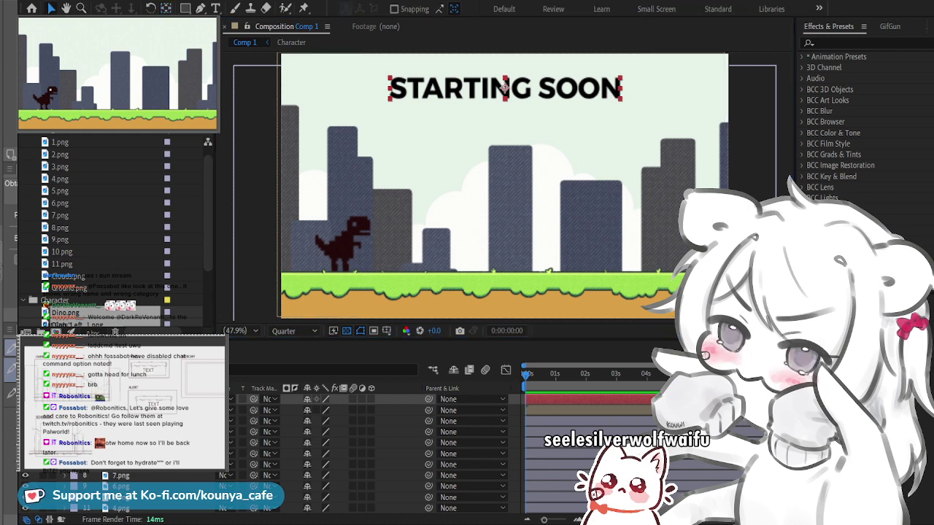
Step: Lower the STARTING SOON text slightly in the sky, keeping it centred horizontally above the tallest middle building
click(758, 53)
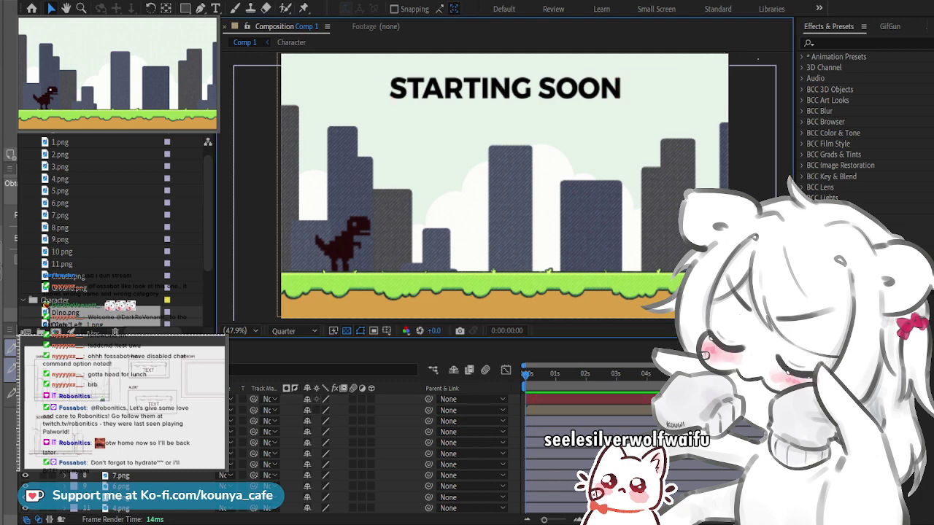
click(504, 86)
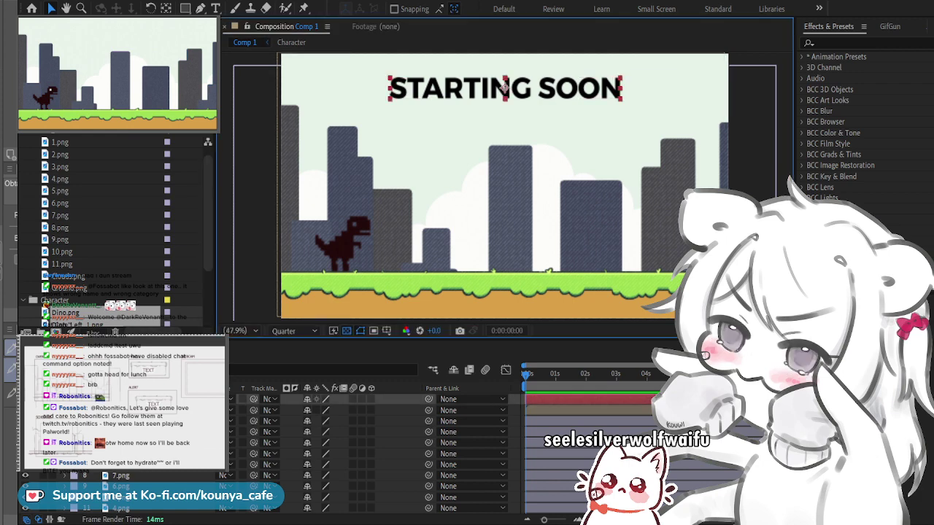
drag(504, 86, 505, 103)
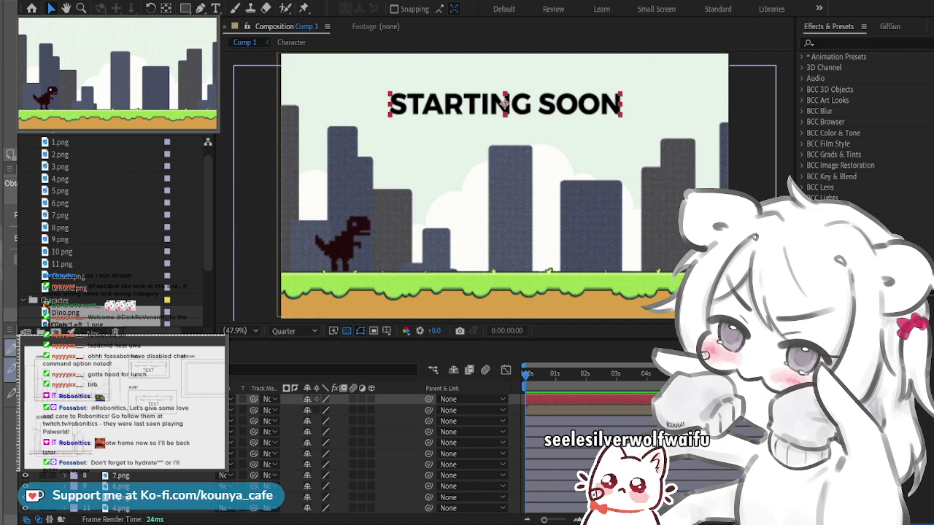
click(724, 133)
click(503, 104)
drag(503, 104, 504, 106)
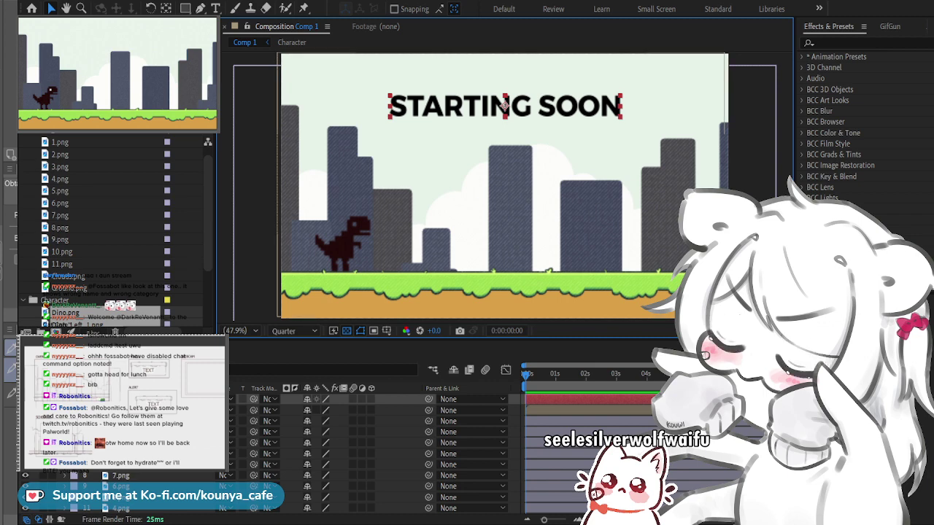
Step: Duplicate the Ground.png layer in Comp 1
click(499, 184)
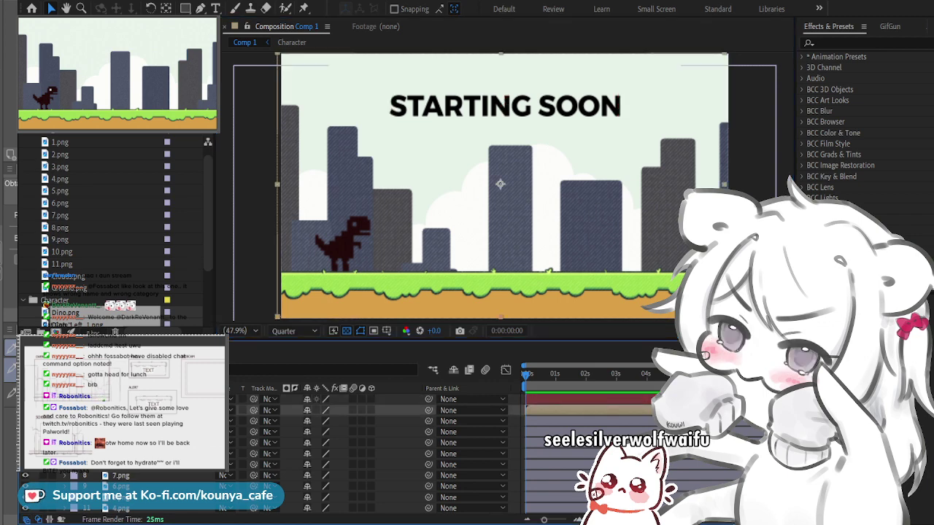
click(504, 197)
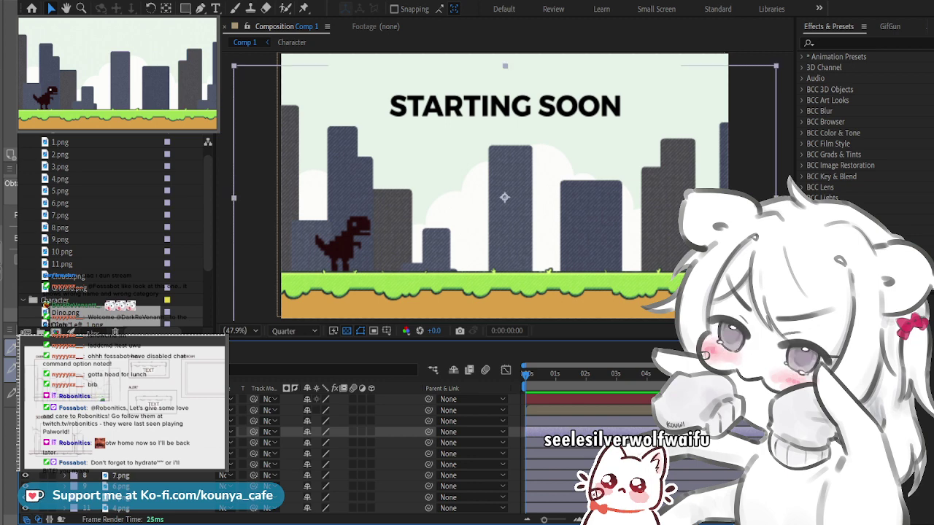
scroll(584, 452, down, 2)
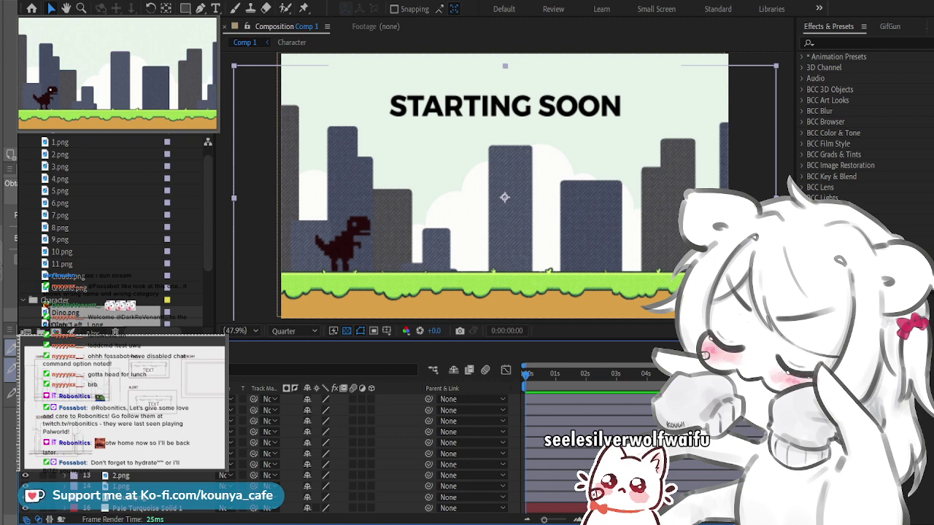
scroll(437, 452, up, 2)
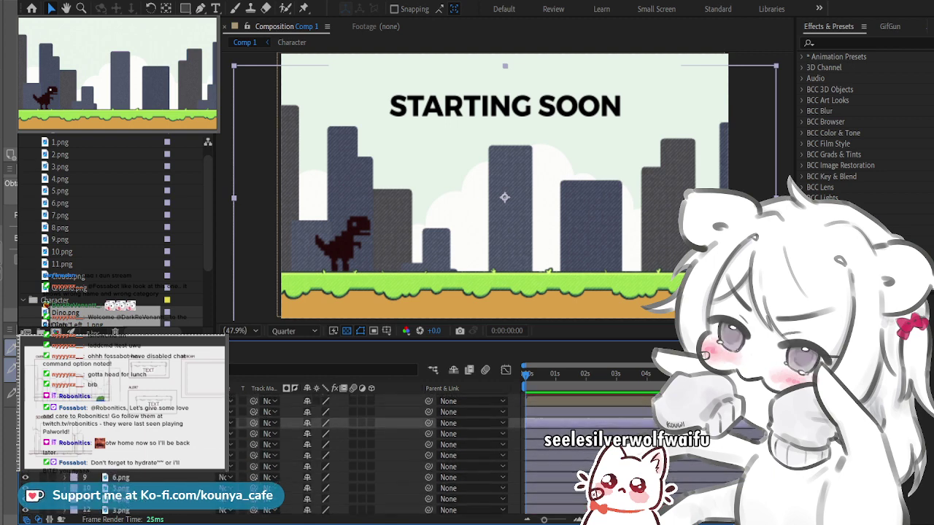
scroll(438, 453, down, 1)
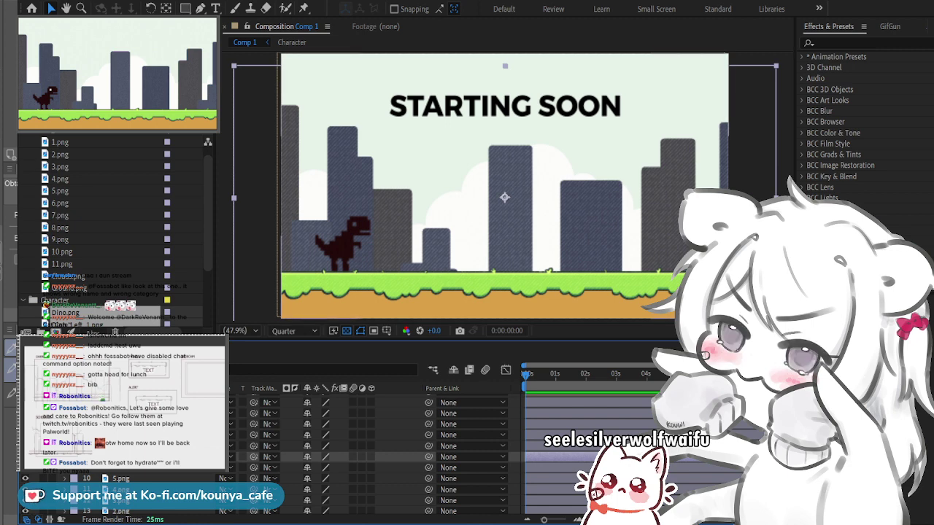
click(117, 402)
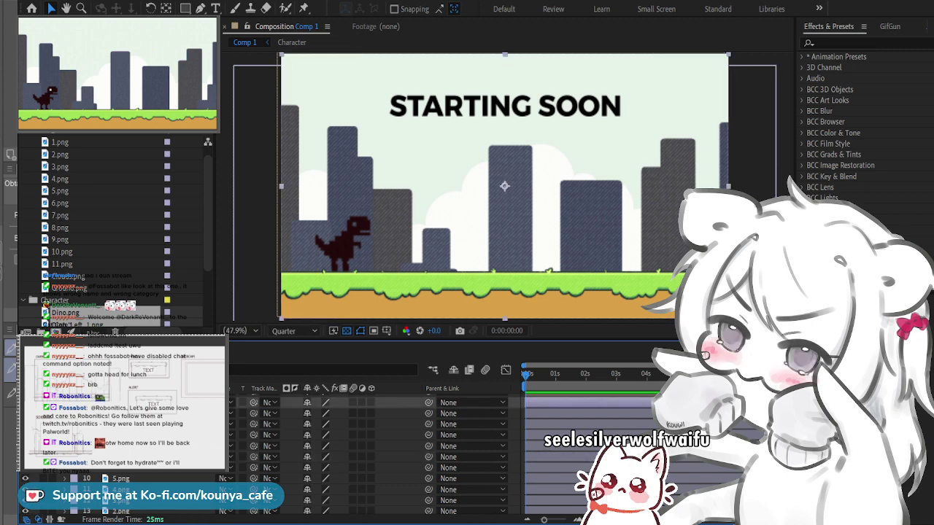
scroll(365, 452, up, 2)
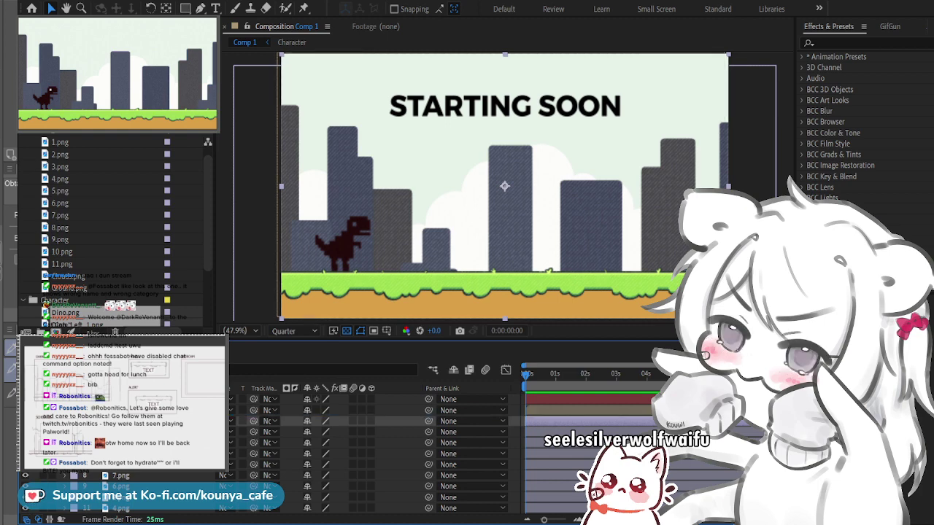
key(ctrl+d)
Step: Shift both ground layers left together to an X position of 55, leaving Y at 540
shift+click(120, 432)
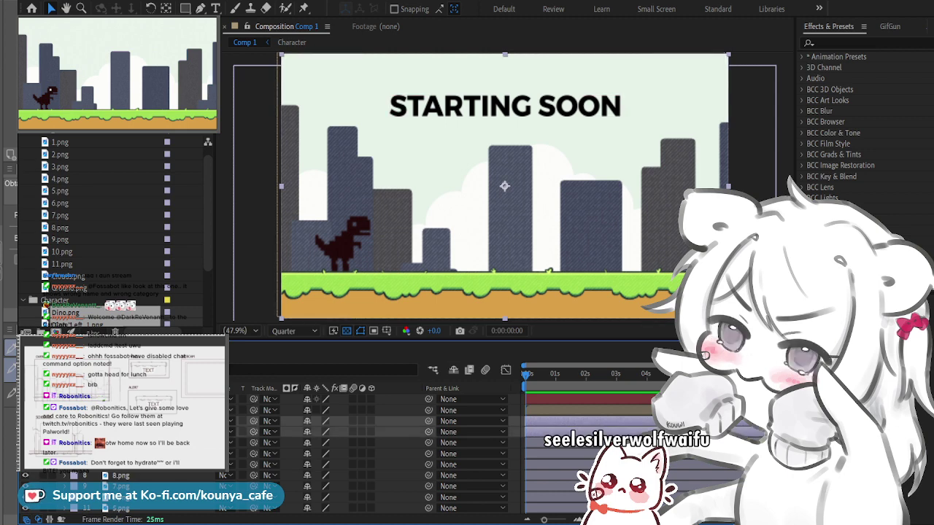
key(p)
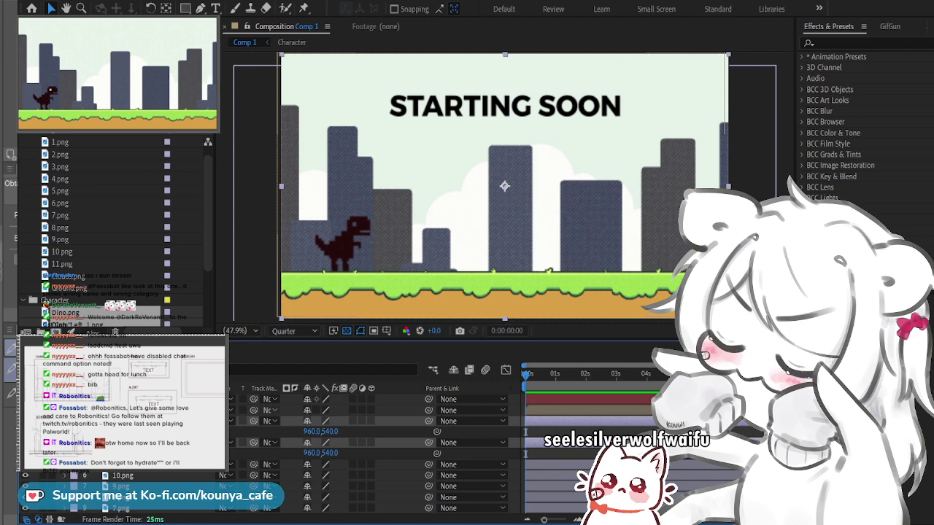
drag(312, 431, 102, 431)
drag(413, 186, 302, 187)
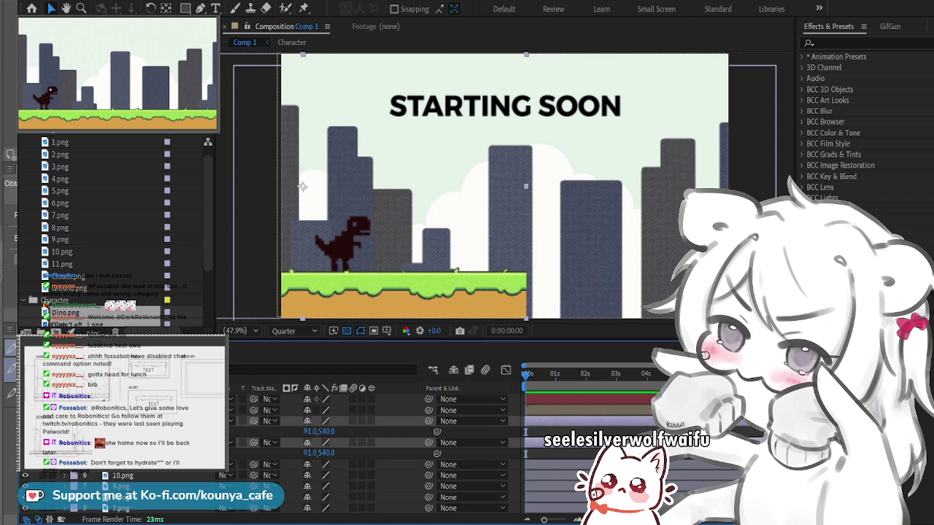
drag(303, 186, 292, 186)
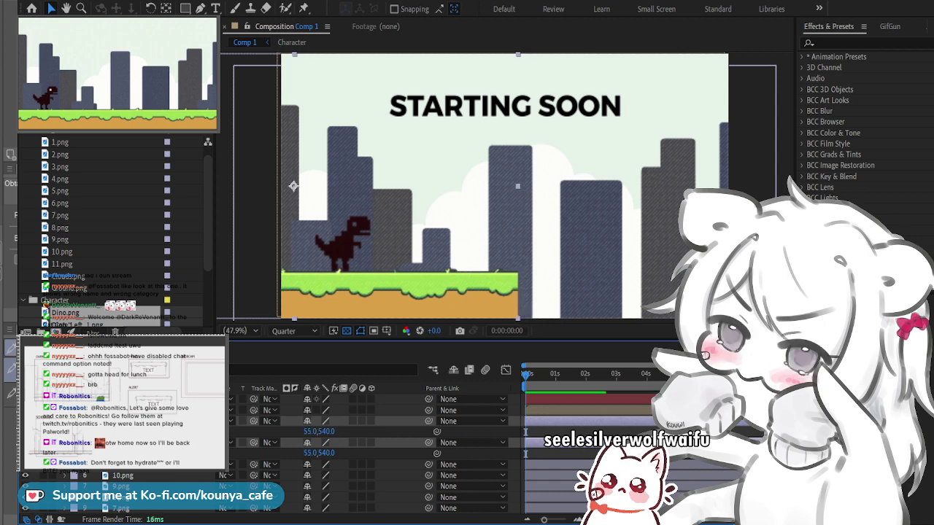
Step: Rename the upper copy of the ground layer Ground_2.png
click(499, 184)
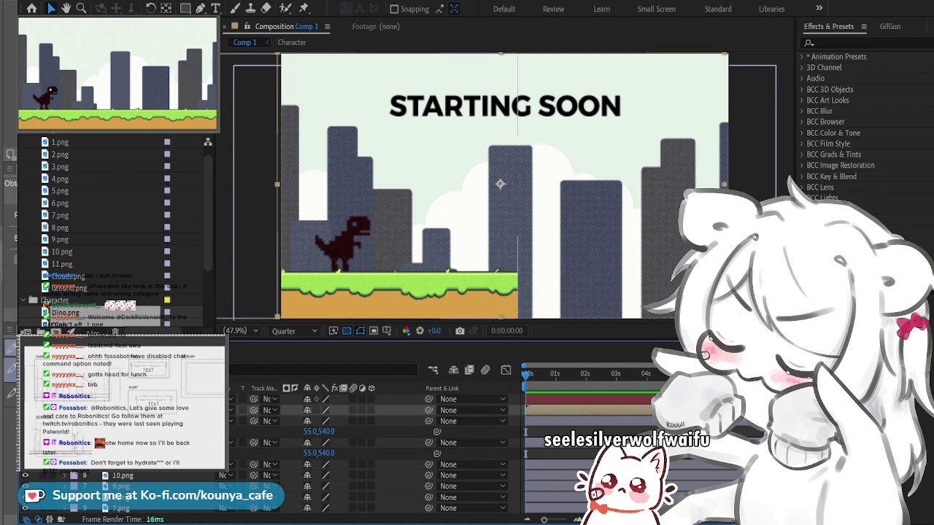
double_click(499, 184)
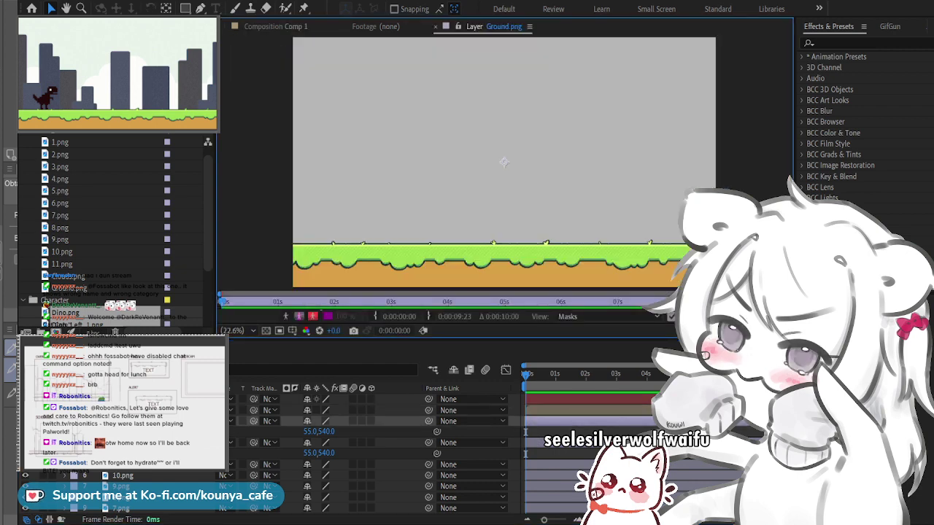
click(276, 26)
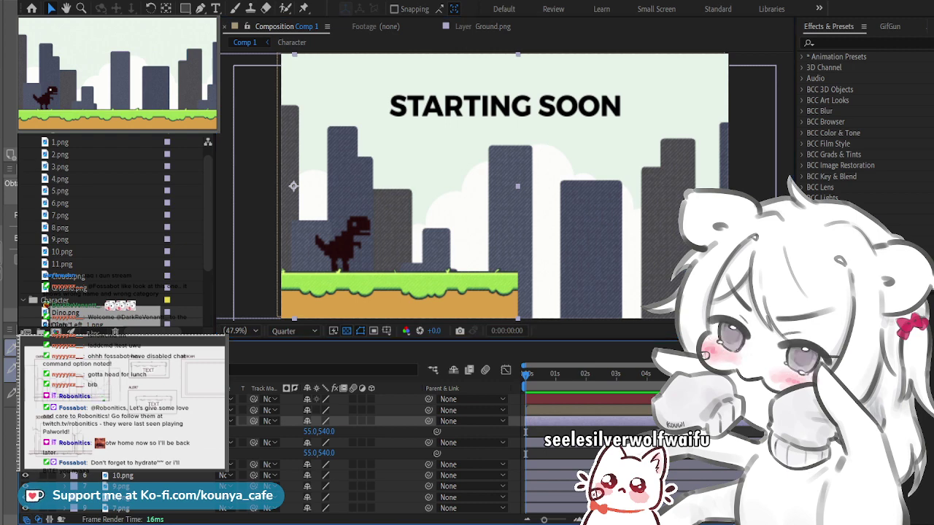
key(Return)
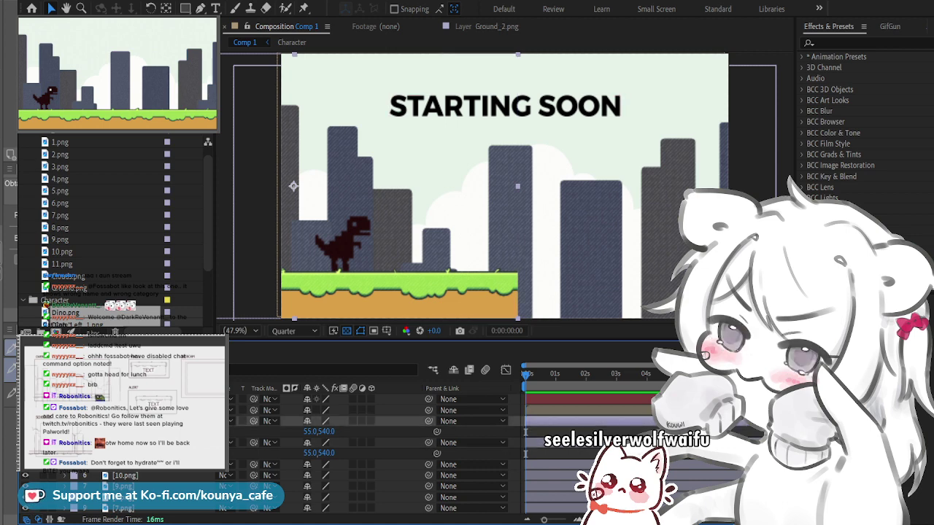
Step: Move Ground_2.png right to an X position of 1938 so it continues from the right end of the original ground
drag(310, 431, 933, 431)
drag(496, 431, 502, 431)
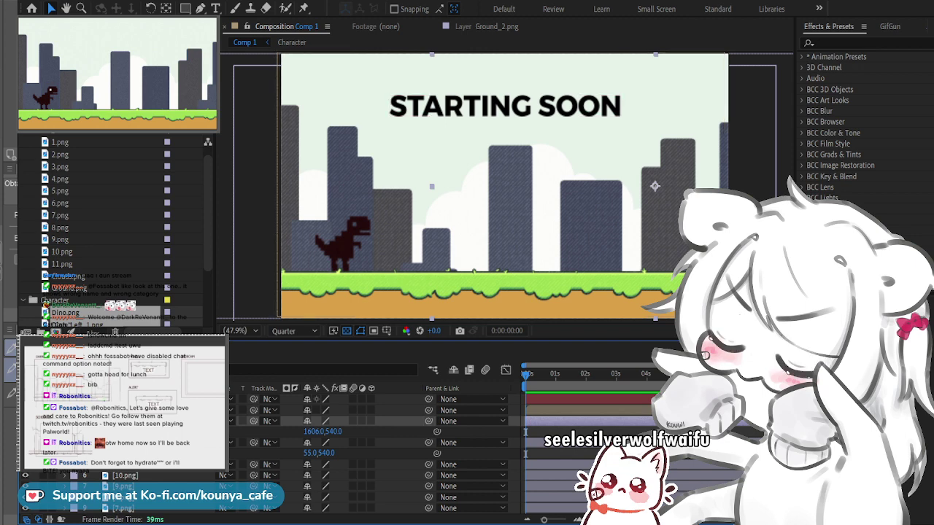
drag(314, 431, 375, 431)
drag(513, 431, 545, 431)
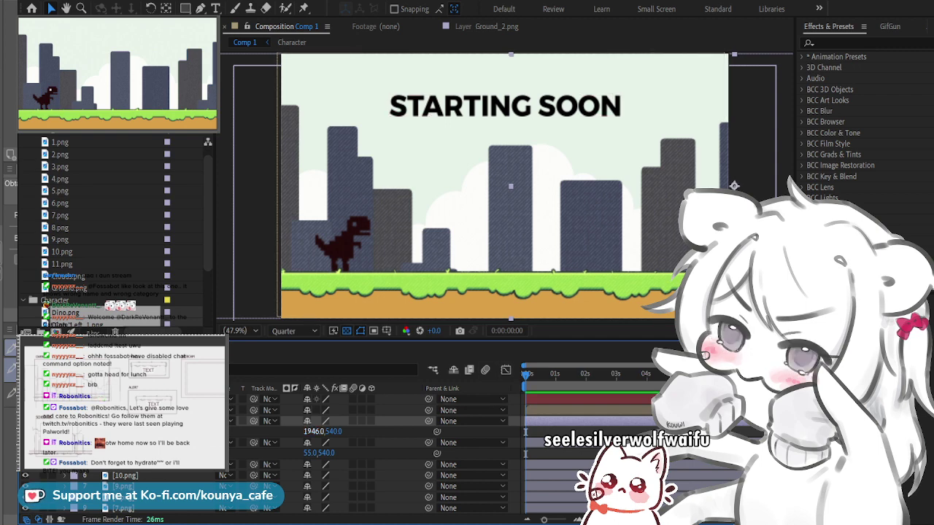
drag(322, 431, 322, 431)
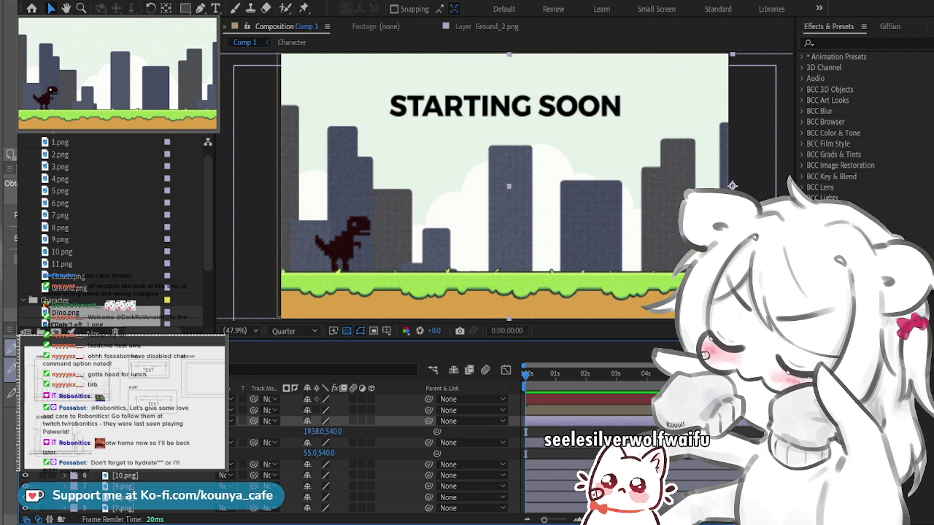
Step: Examine up close the seam where the two ground pieces meet
scroll(506, 186, up, 2)
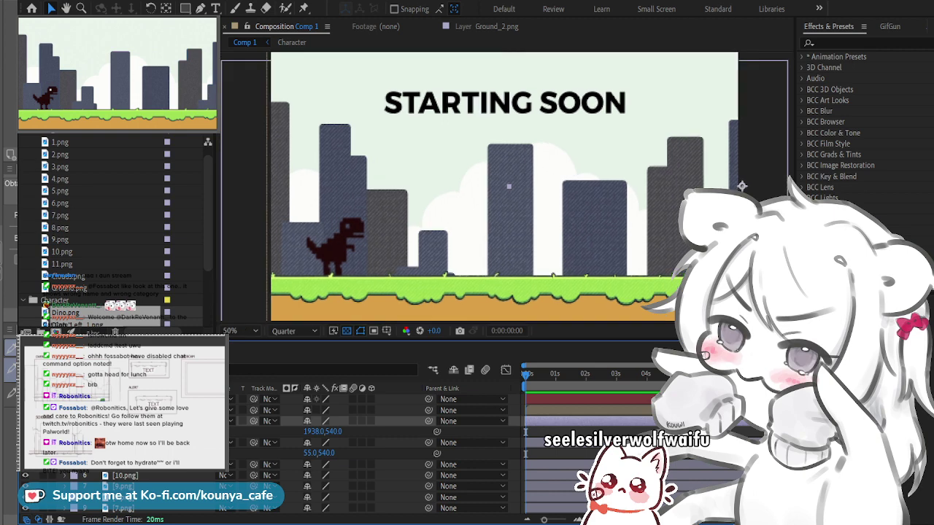
drag(508, 186, 506, 181)
drag(506, 277, 488, 84)
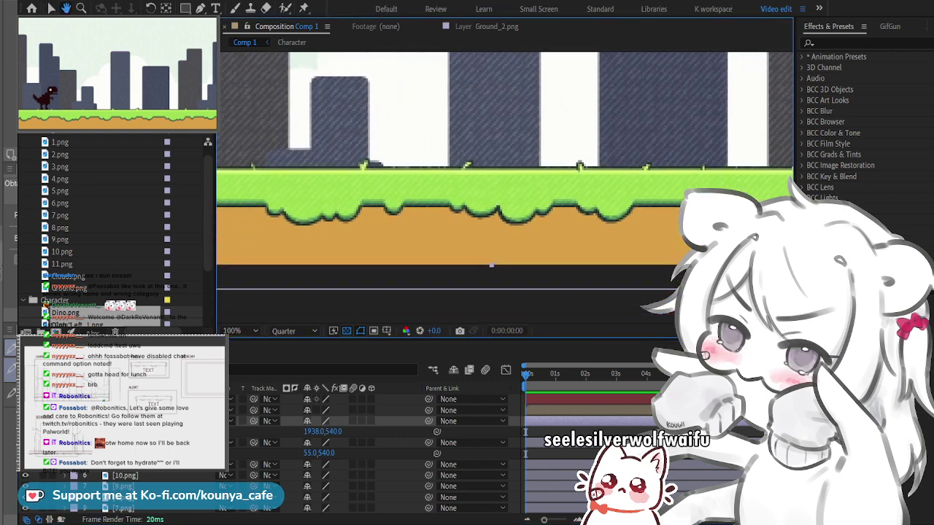
key(v)
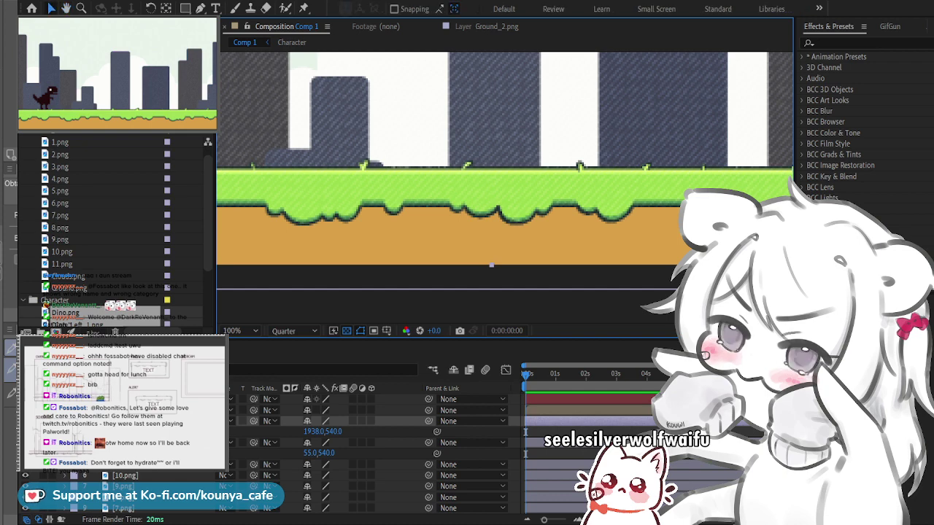
key(comma)
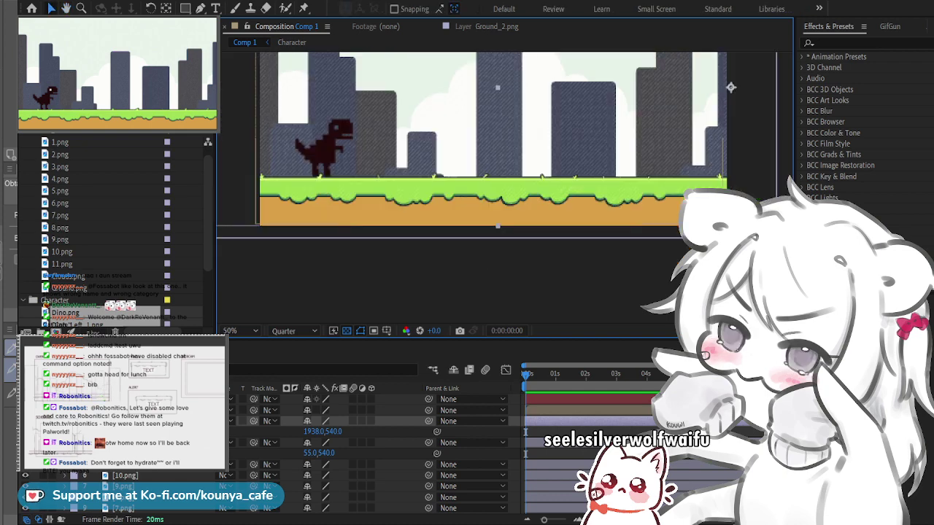
key(h)
drag(498, 138, 501, 240)
key(v)
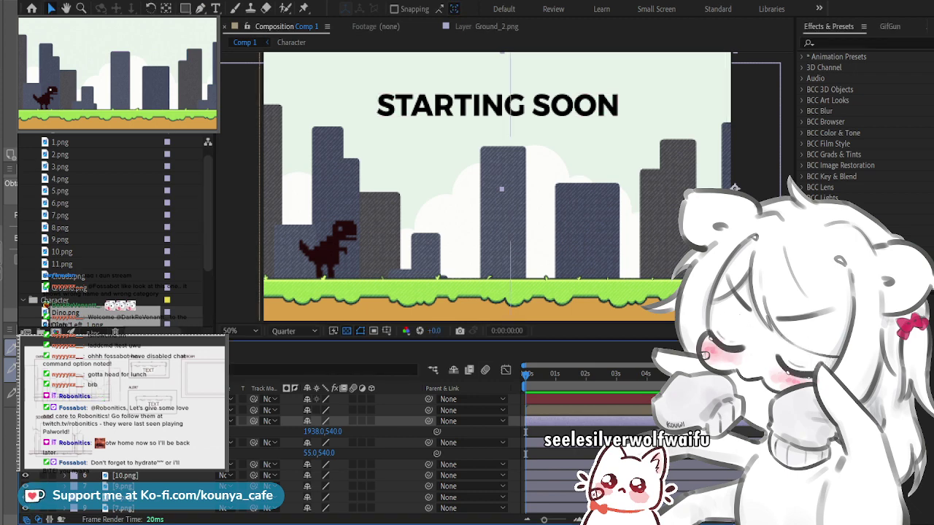
Step: Move both ground layers right together, to X positions of 2830 for Ground_2.png and 947 for the original ground
shift+click(124, 443)
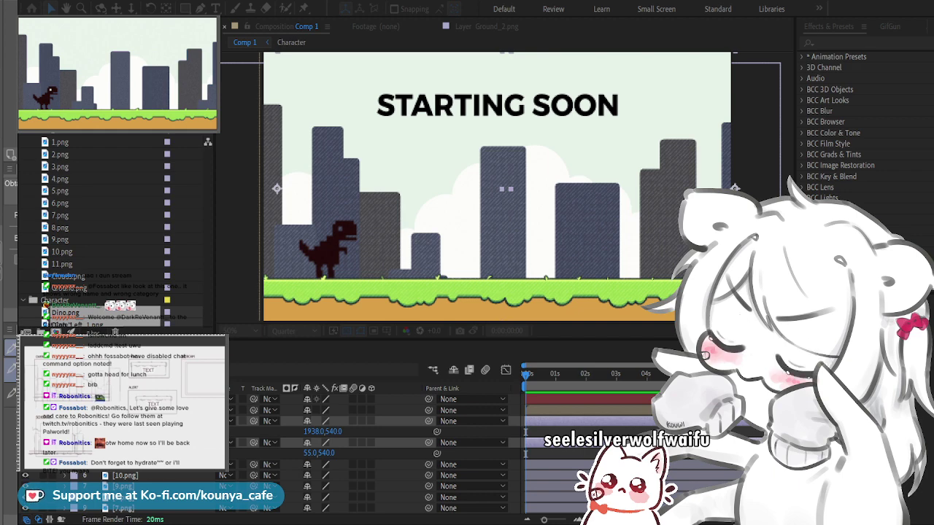
key(alt+Tab)
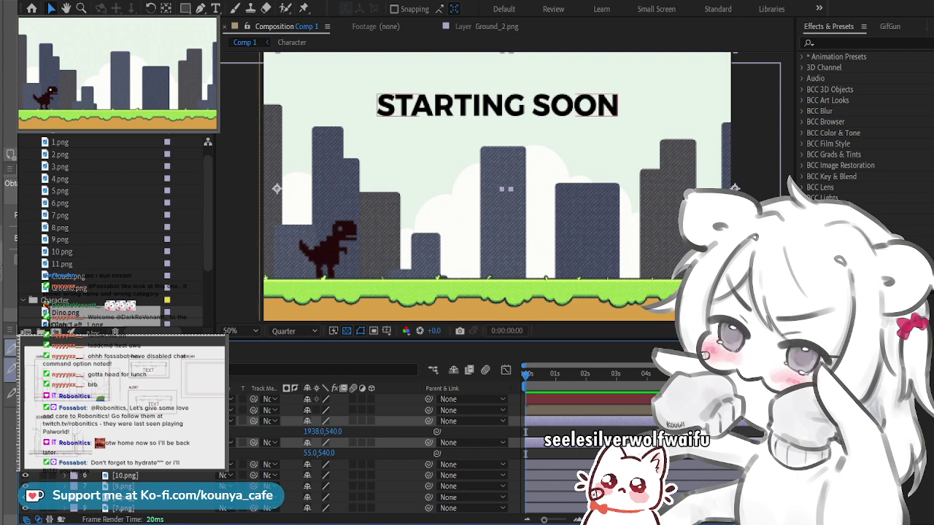
key(minus)
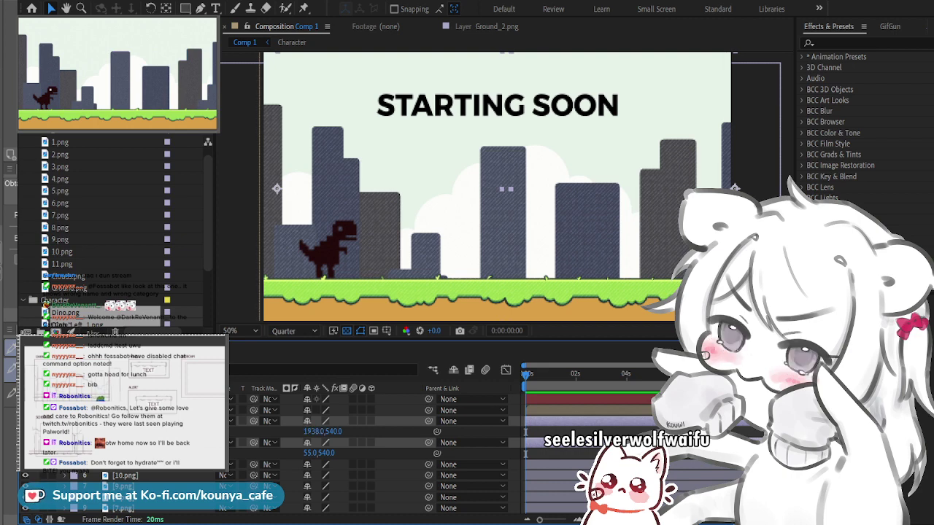
key(comma)
key(comma)
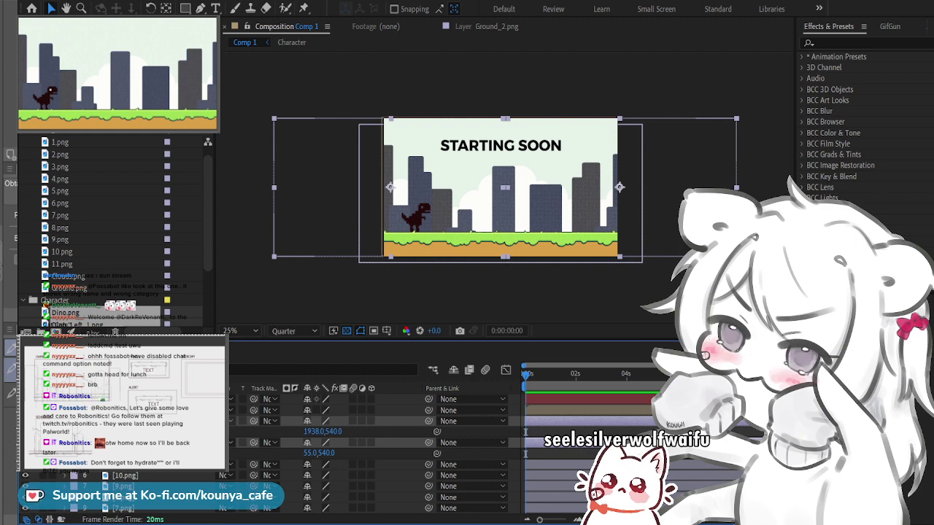
key(ctrl+s)
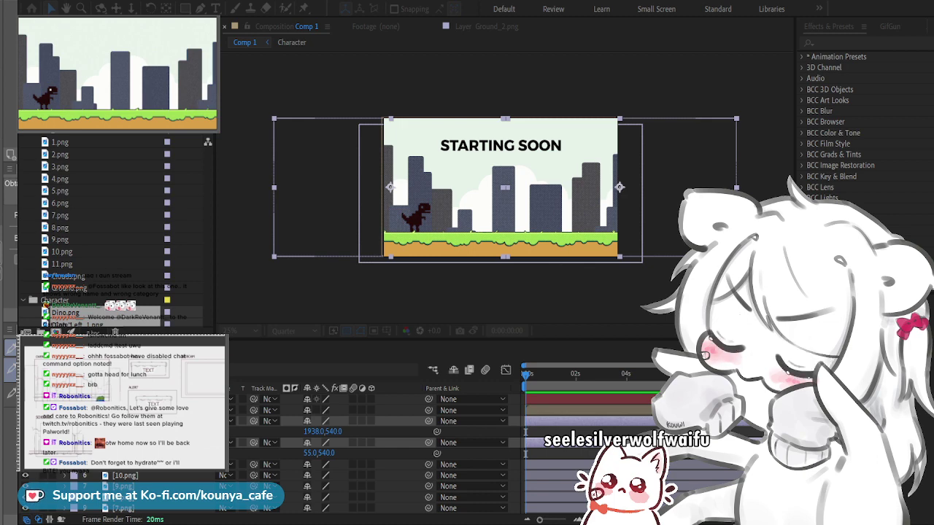
key(alt+Tab)
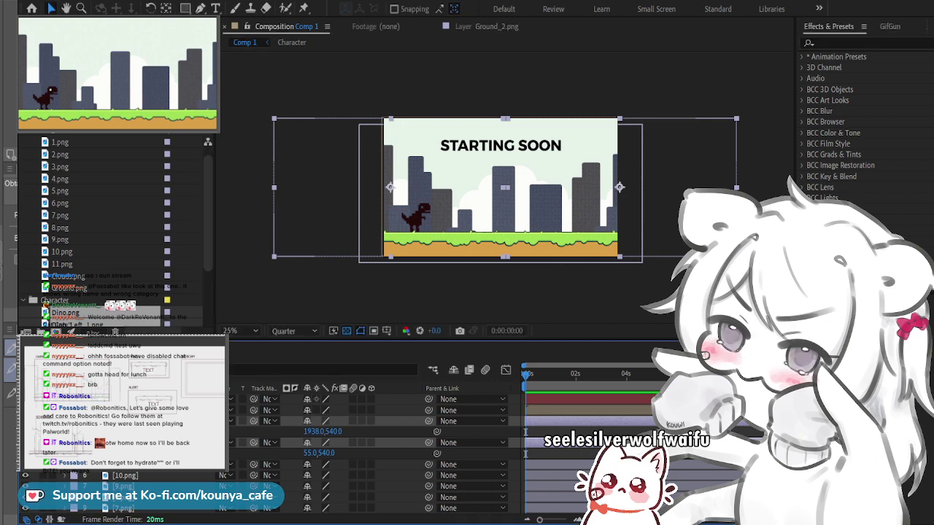
drag(503, 244, 605, 244)
key(Right)
key(Right)
key(Right)
key(Right)
key(Right)
key(Right)
key(Right)
key(Right)
key(Right)
key(Right)
key(Right)
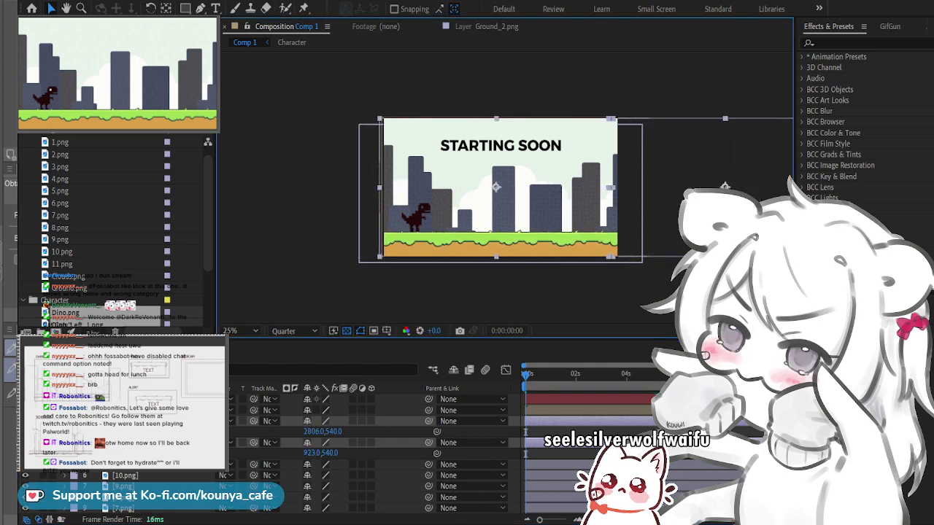
drag(809, 218, 811, 219)
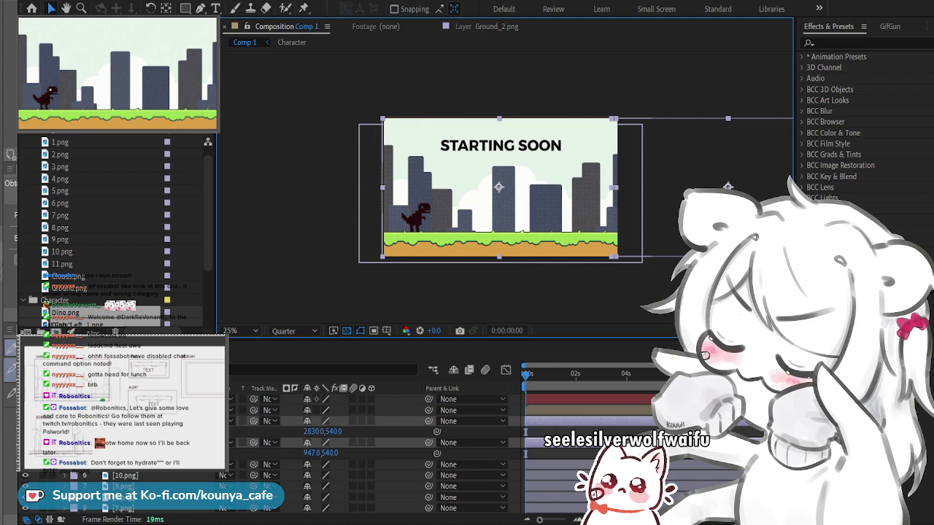
Step: Add starting position keyframes at 0:00:00:00 to both ground layers, keeping X positions of 2830 and 947
key(Right)
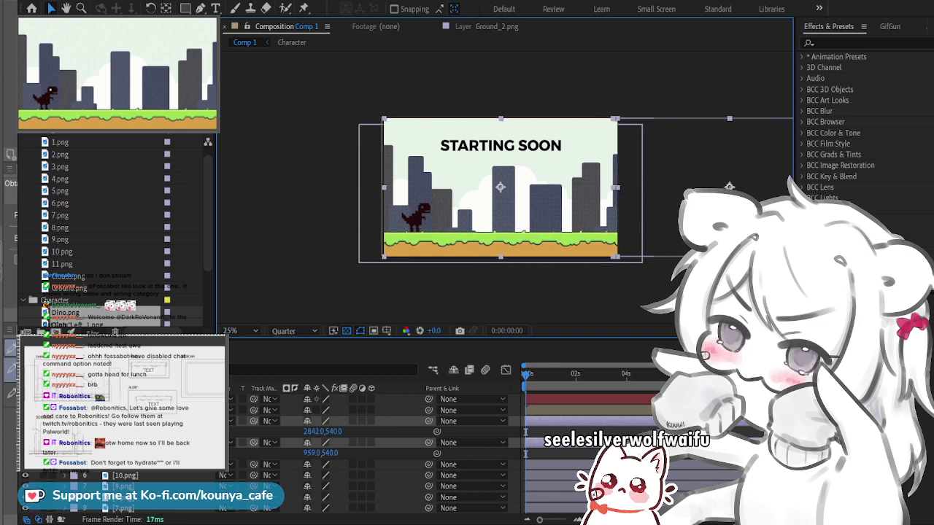
key(Left)
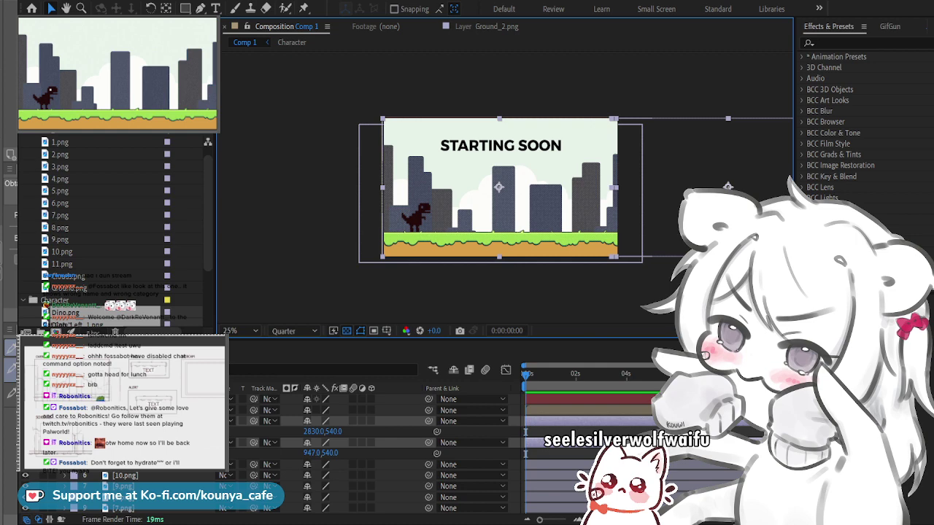
key(alt+shift+p)
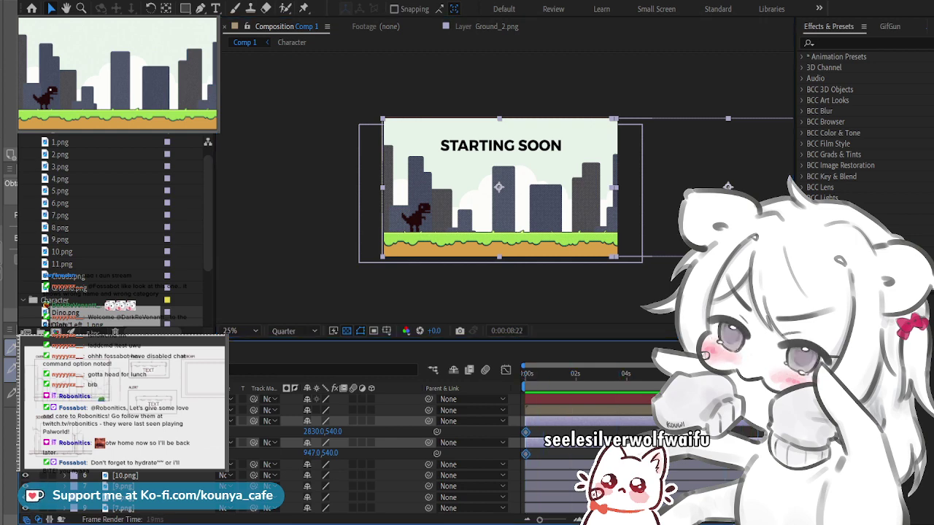
Step: At the end of the composition, move both ground layers together far to the left to create their ending position keyframes
key(End)
drag(499, 186, 420, 187)
key(shift+Left)
key(shift+Left)
key(shift+Left)
key(shift+Left)
key(shift+Left)
key(shift+Left)
key(shift+Left)
key(shift+Left)
key(shift+Left)
key(shift+Left)
key(shift+Left)
key(shift+Left)
key(shift+Left)
key(shift+Left)
key(shift+Left)
key(shift+Left)
key(shift+Left)
key(shift+Left)
key(shift+Left)
key(shift+Left)
key(shift+Left)
key(shift+Left)
key(shift+Left)
key(shift+Left)
key(shift+Left)
key(shift+Left)
key(shift+Left)
key(shift+Left)
key(shift+Left)
key(shift+Left)
key(shift+Left)
key(shift+Left)
key(shift+Left)
key(Left)
key(Left)
key(Left)
key(Left)
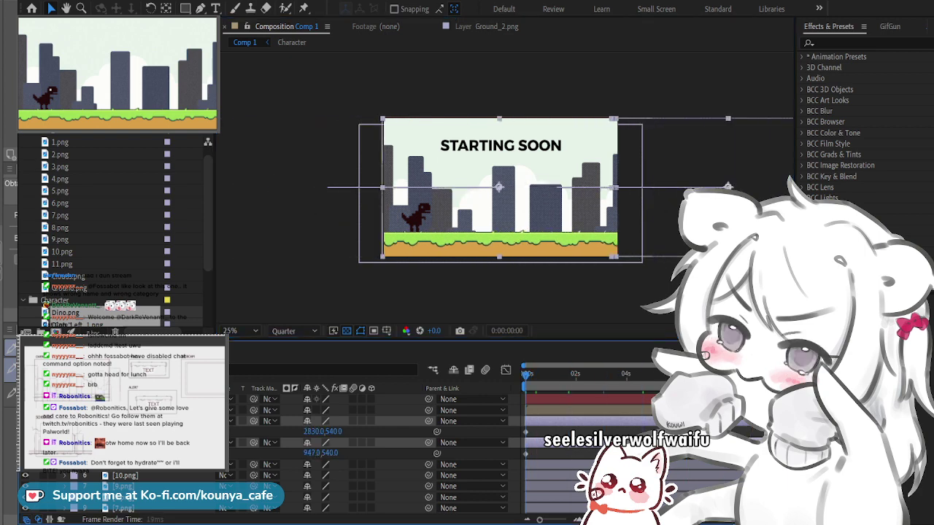
Step: Preview the ground scrolling animation from the start of the composition
key(Home)
key(space)
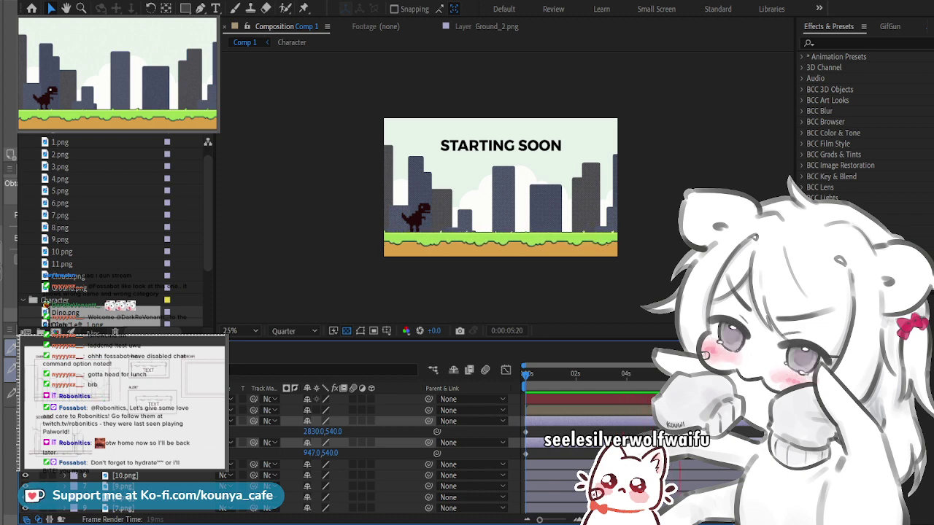
key(space)
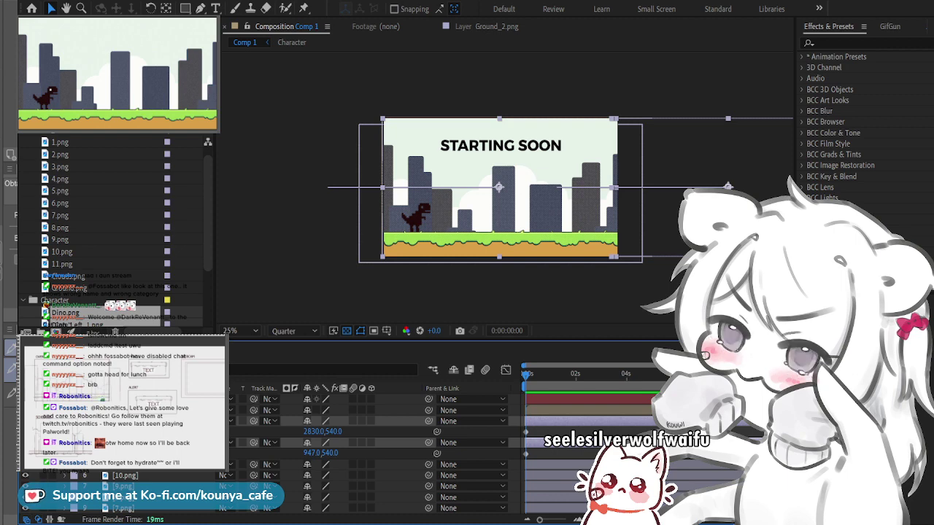
Step: Lengthen the duration of Comp 1 in its composition settings and fit the timeline to the new length
scroll(116, 233, down, 5)
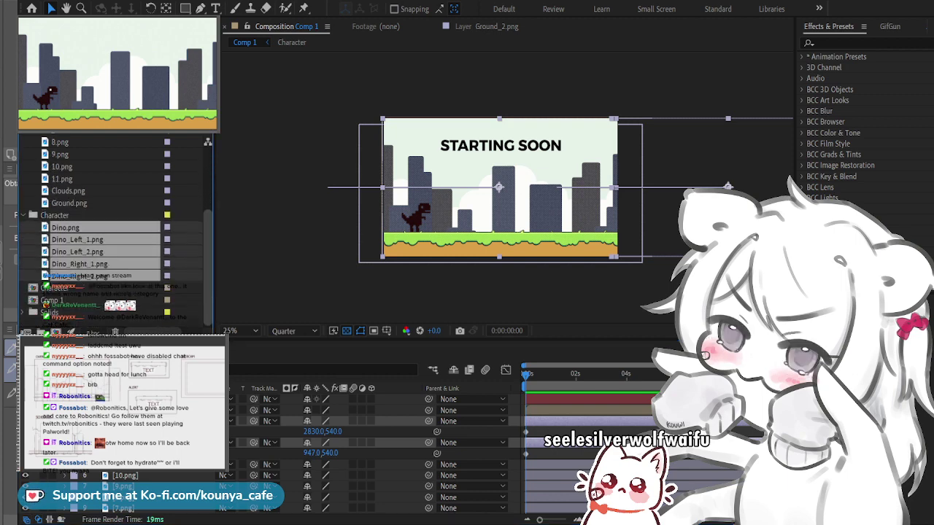
click(88, 300)
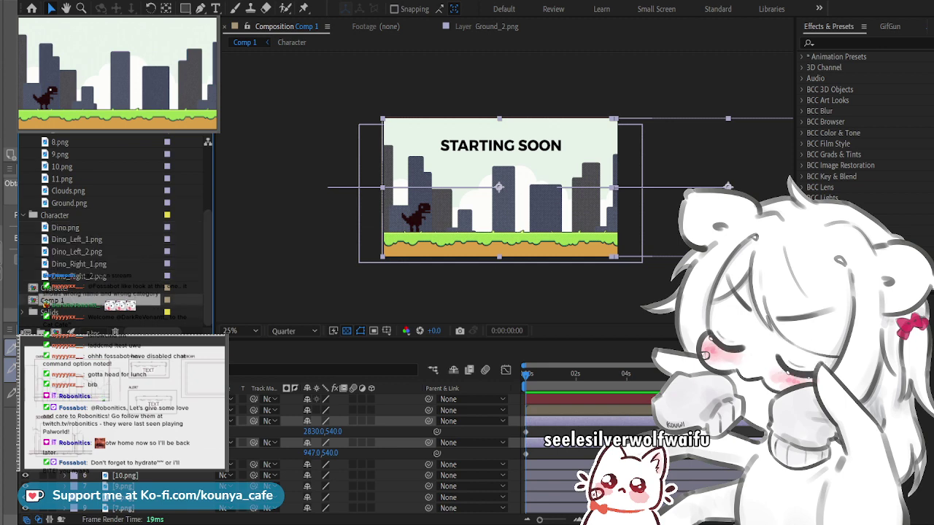
key(ctrl+k)
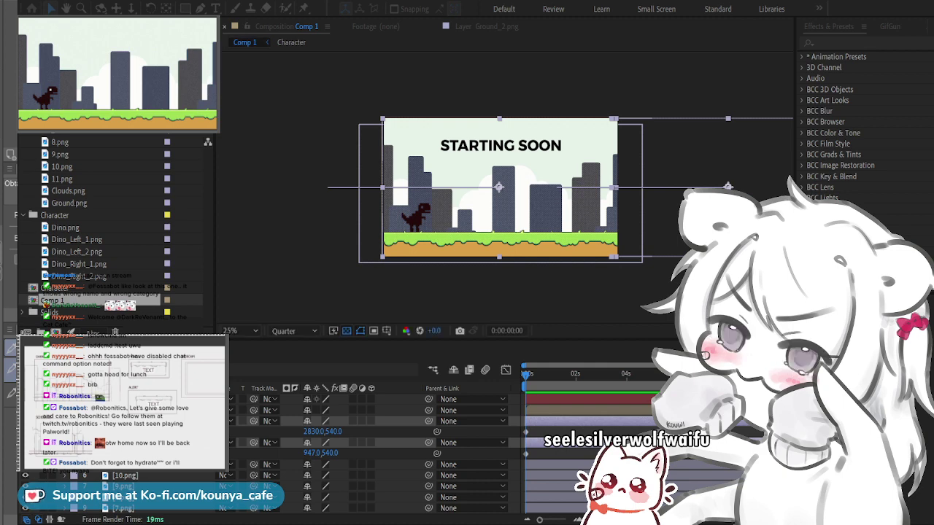
key(Return)
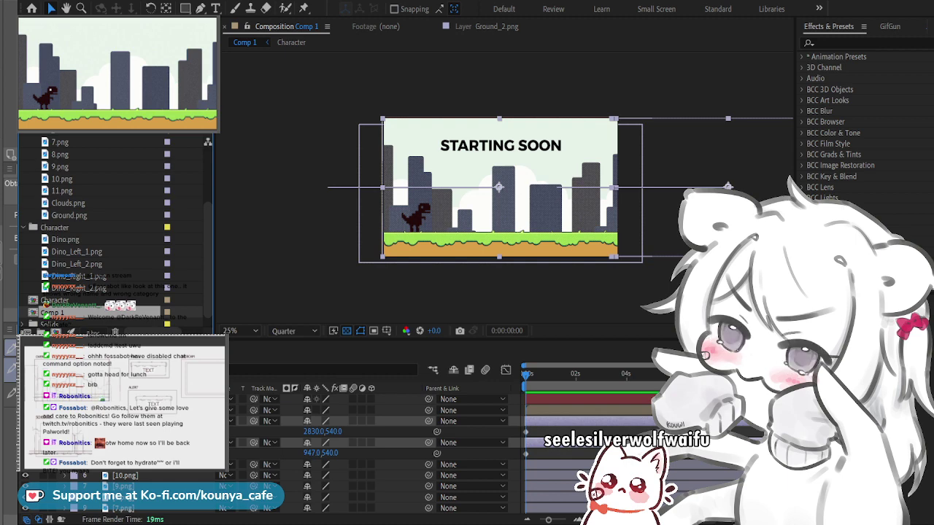
click(577, 520)
click(577, 519)
click(577, 520)
click(577, 520)
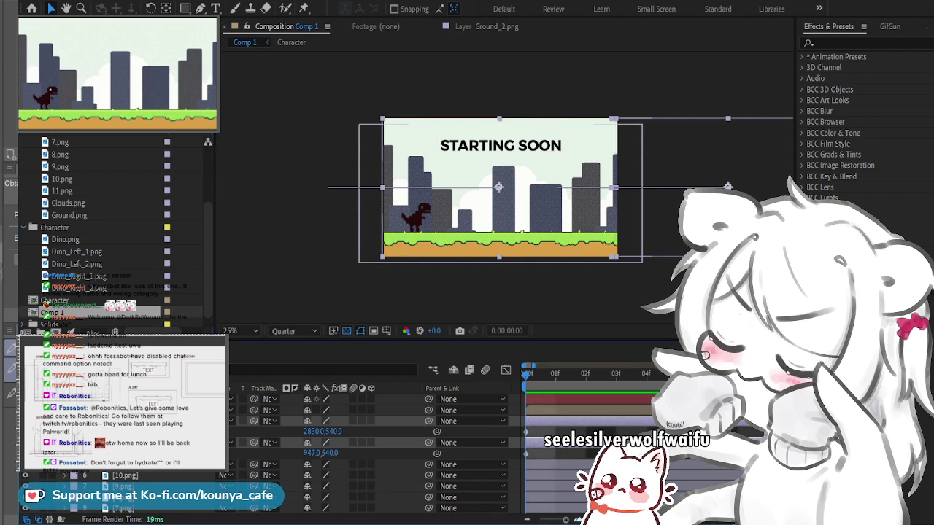
key(semicolon)
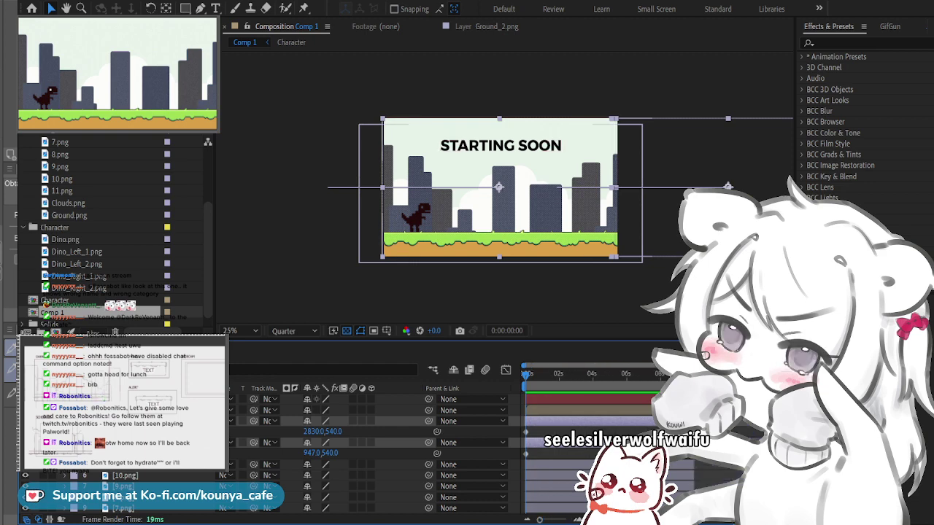
Step: Extend all layers of Comp 1 to the new end of the composition
scroll(543, 442, down, 3)
key(ctrl+a)
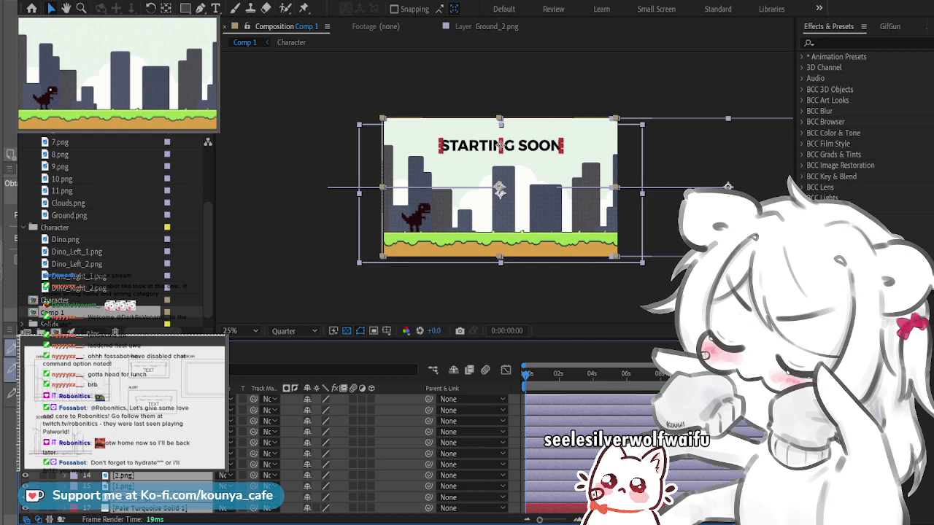
key(p)
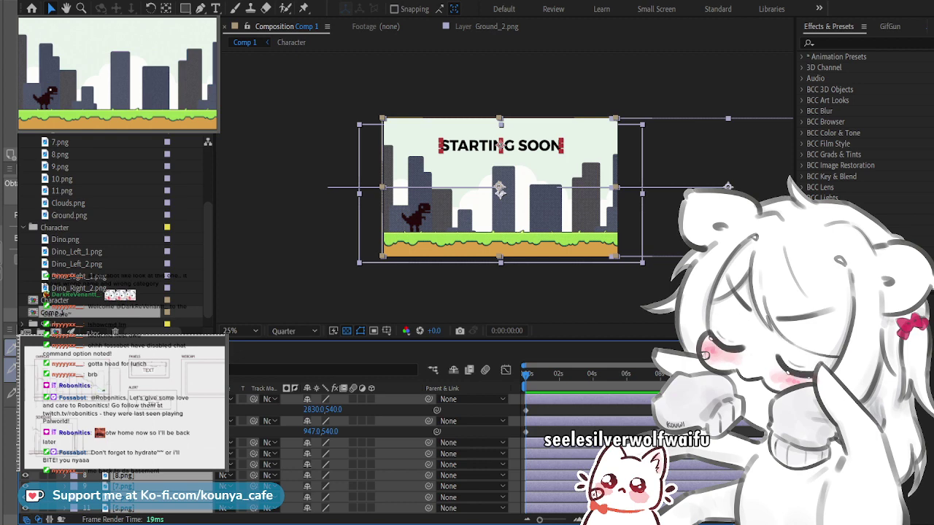
Step: Shift the ending position keyframes of both ground layers to the end of the lengthened composition
click(124, 421)
ctrl+click(124, 399)
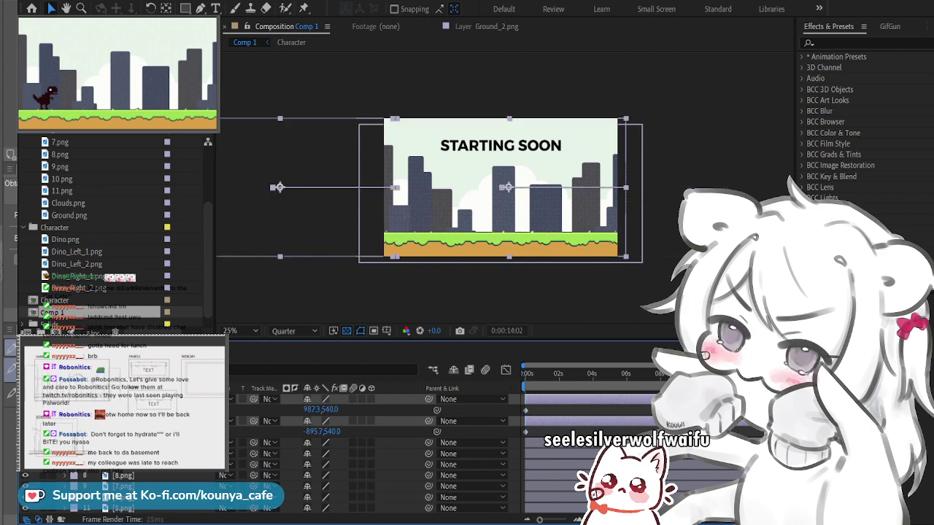
key(End)
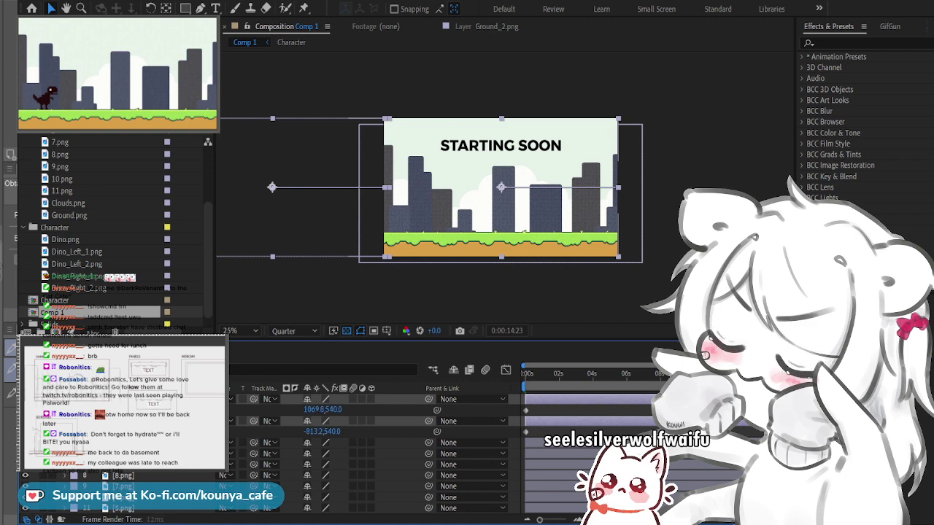
Step: Play back the slower ground scroll in Comp 1 with the view enlarged to 50%
key(space)
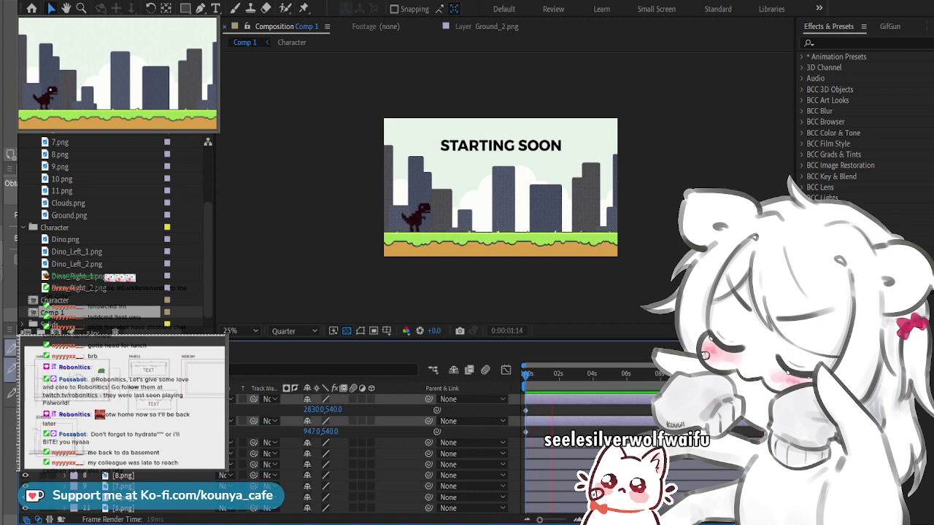
key(period)
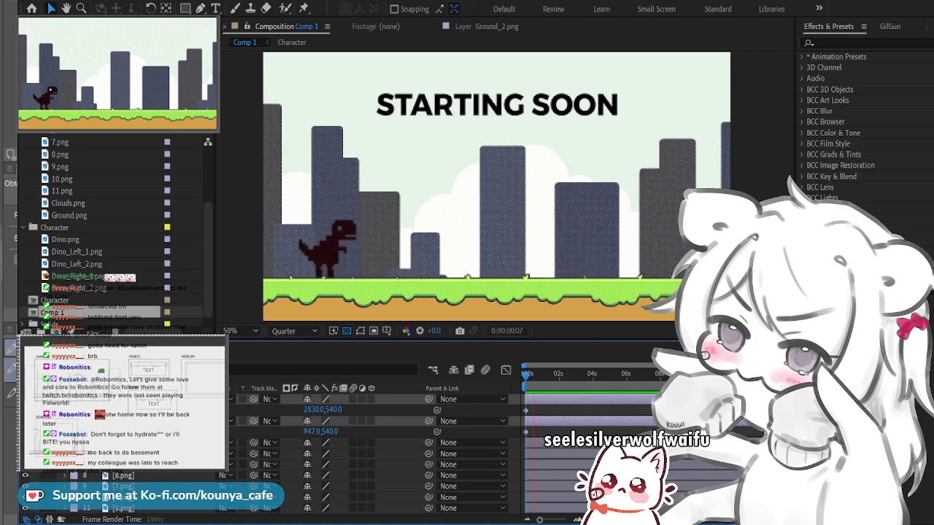
key(space)
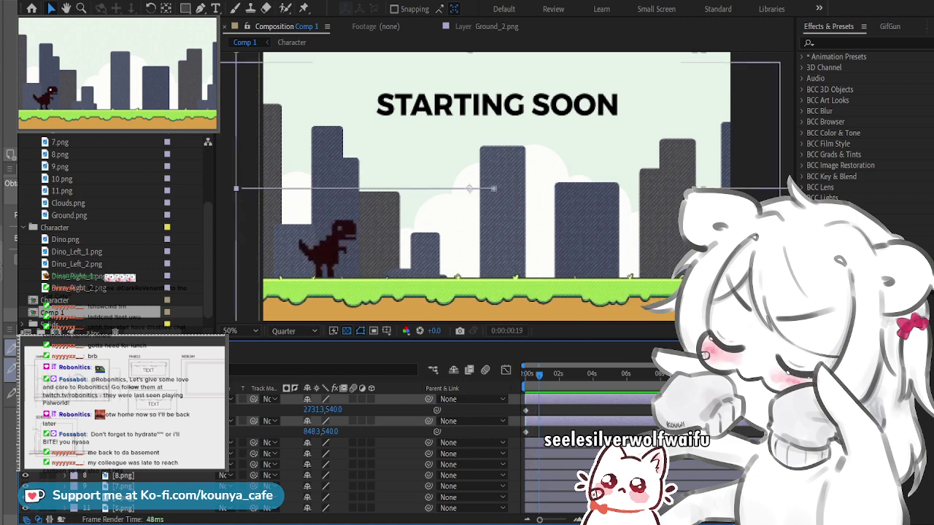
Step: Lengthen the nested Character composition in its settings and extend all of its dinosaur layers to the new end
scroll(379, 450, up, 1)
click(131, 410)
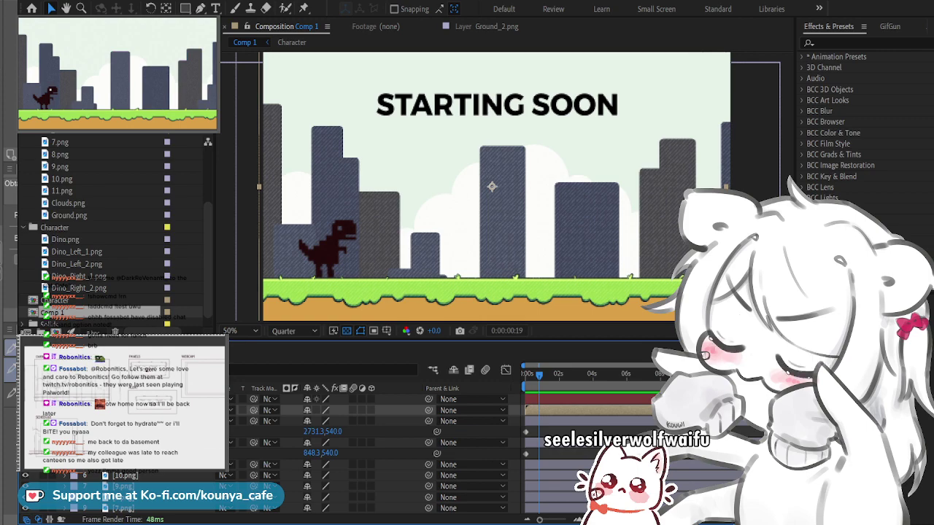
double_click(55, 300)
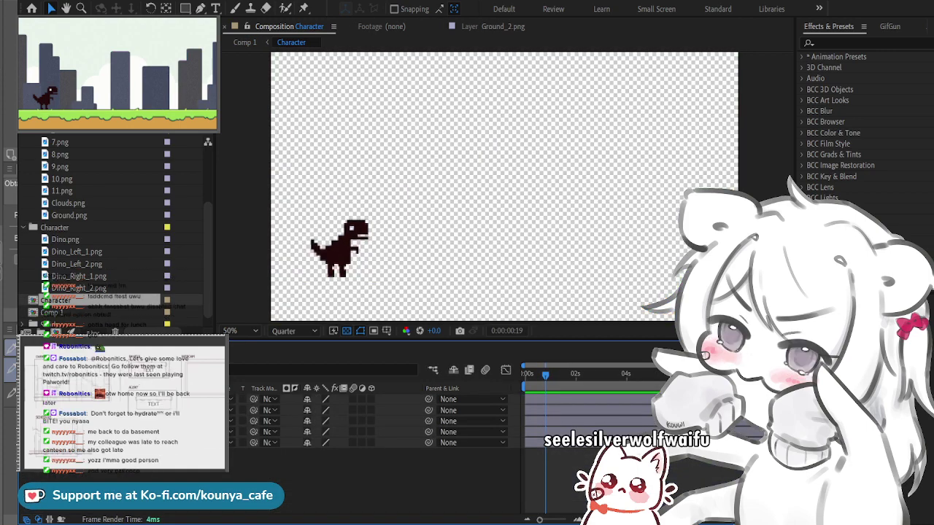
scroll(110, 226, down, 1)
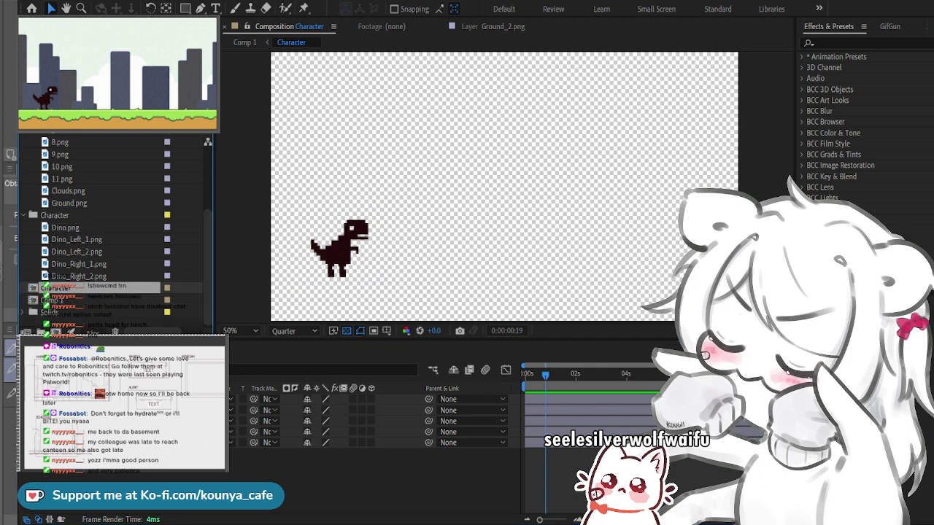
key(ctrl+i)
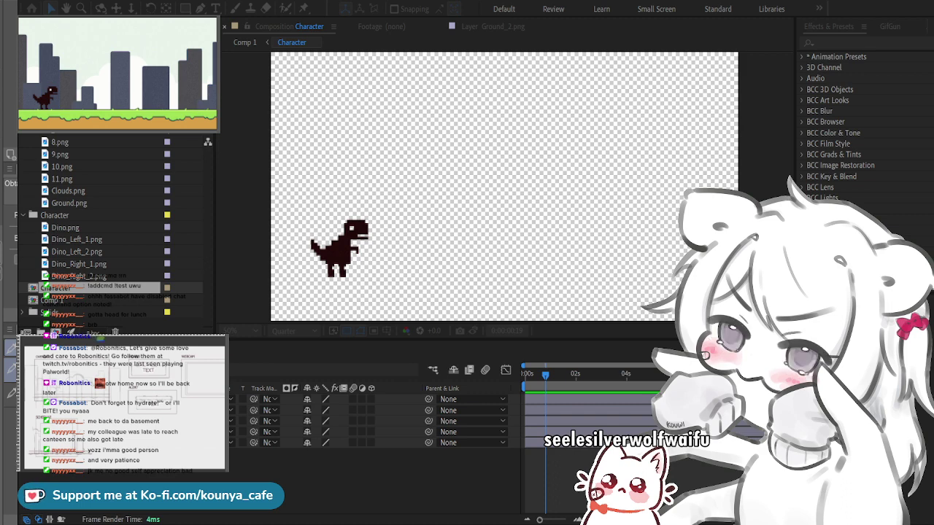
scroll(113, 219, up, 1)
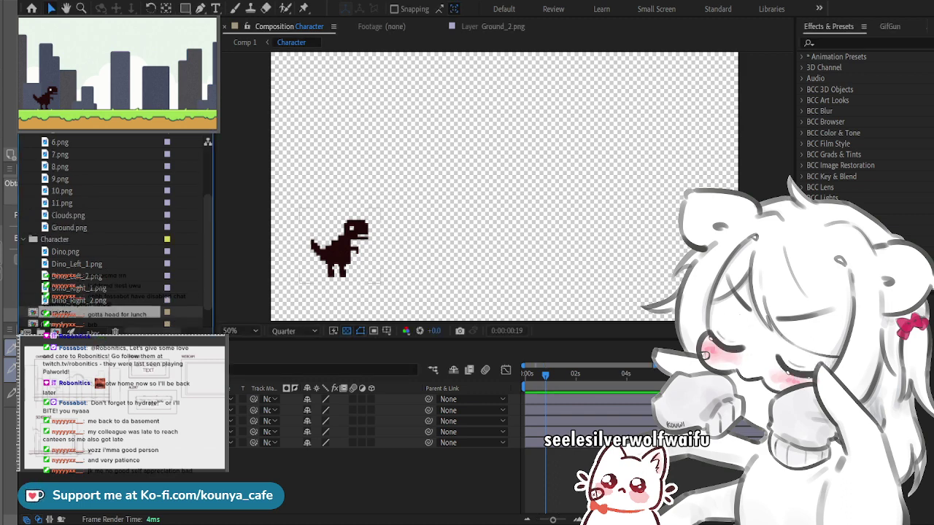
scroll(587, 409, down, 2)
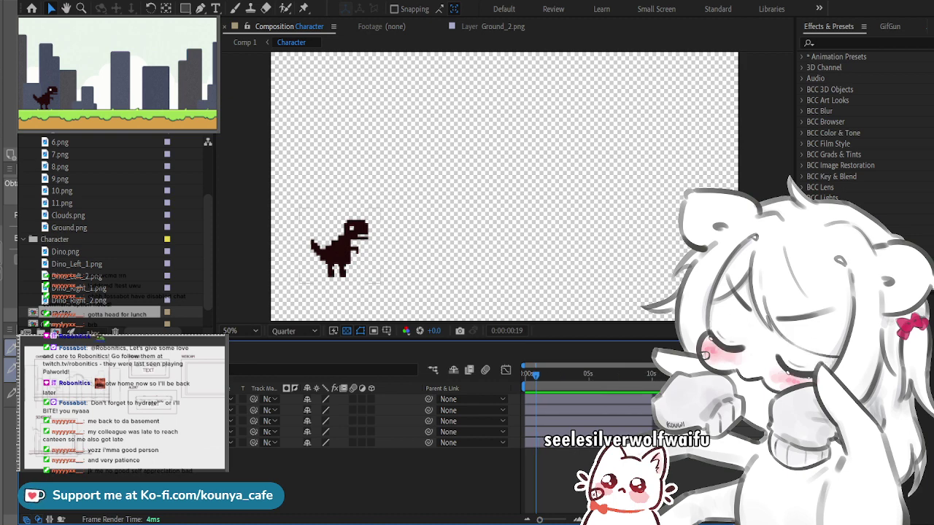
key(ctrl+a)
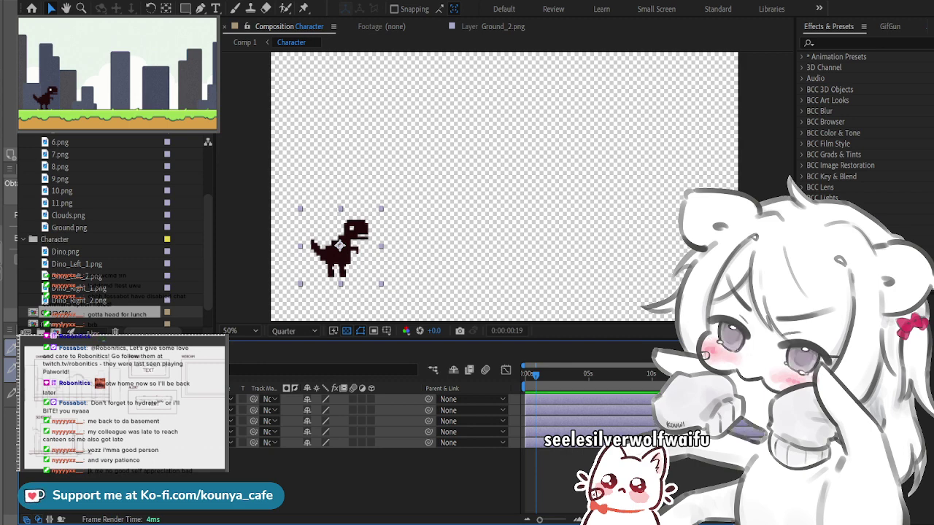
Step: Return to Comp 1 and preview the animation with the lengthened Character composition
key(shift+Escape)
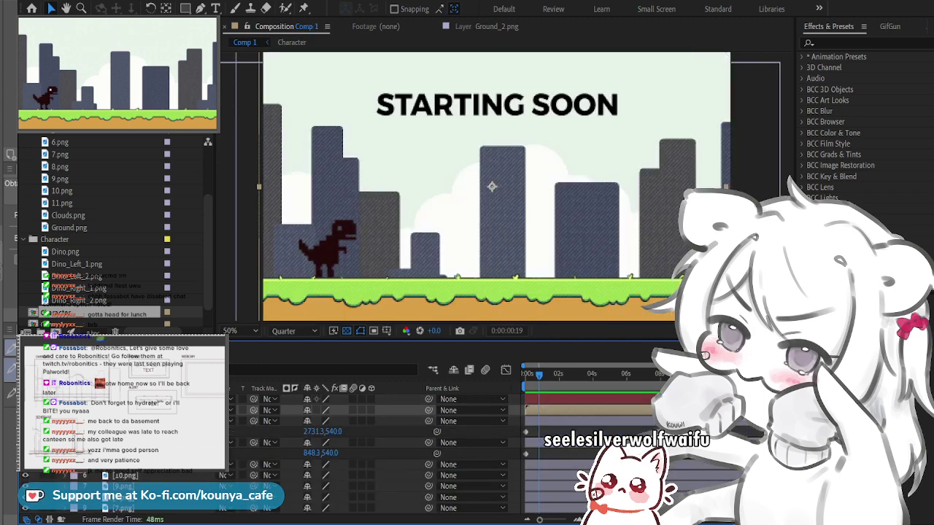
key(space)
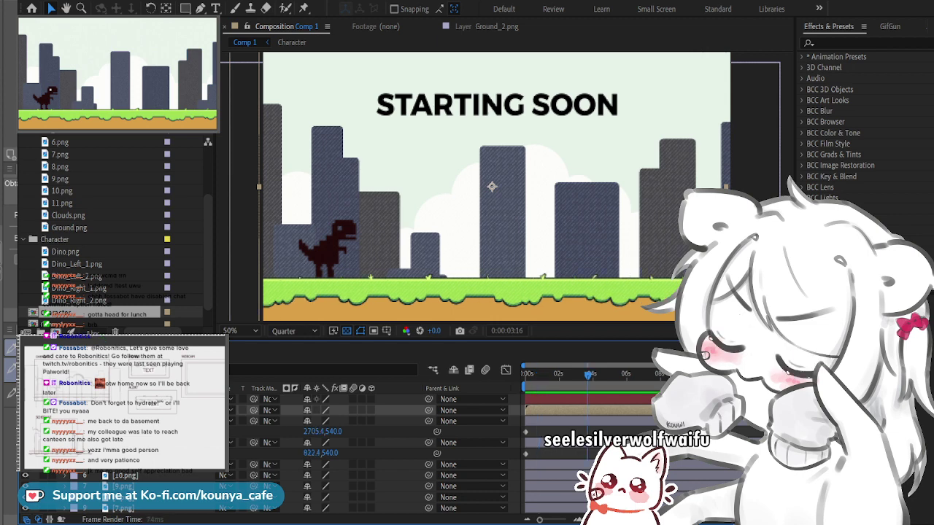
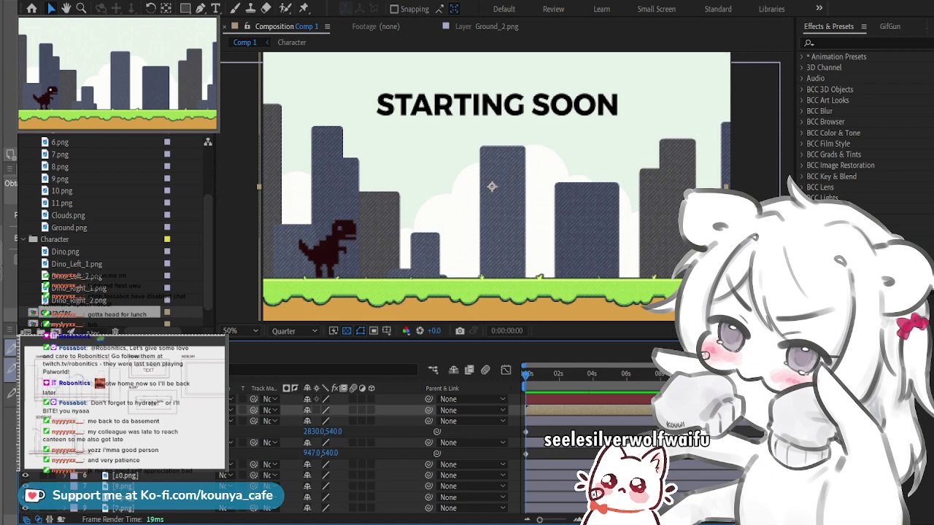
Step: Open the nested Character composition and enlarge the view of the dinosaur to 100%
double_click(328, 248)
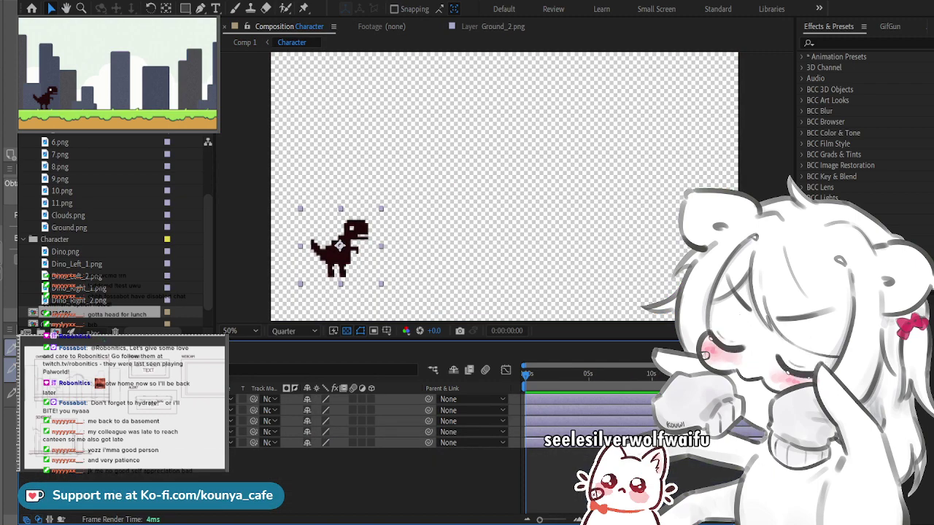
key(F2)
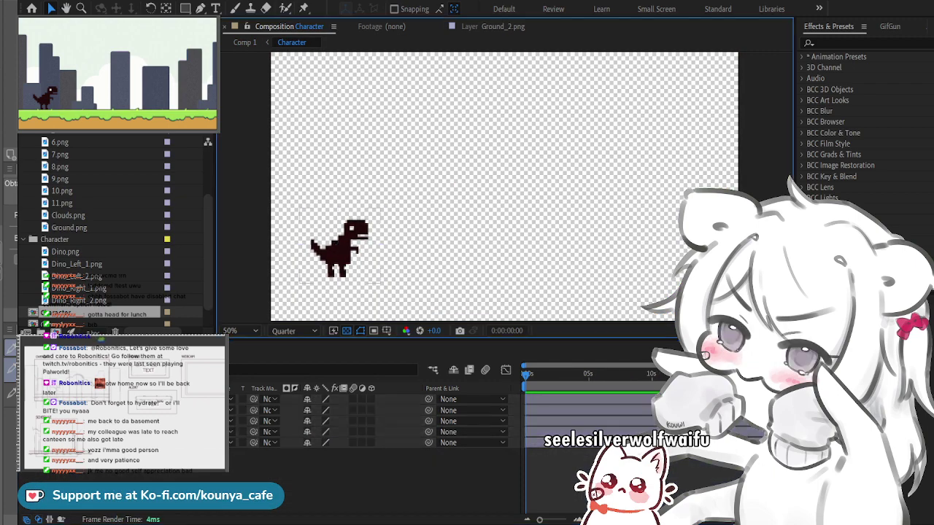
click(146, 442)
click(146, 432)
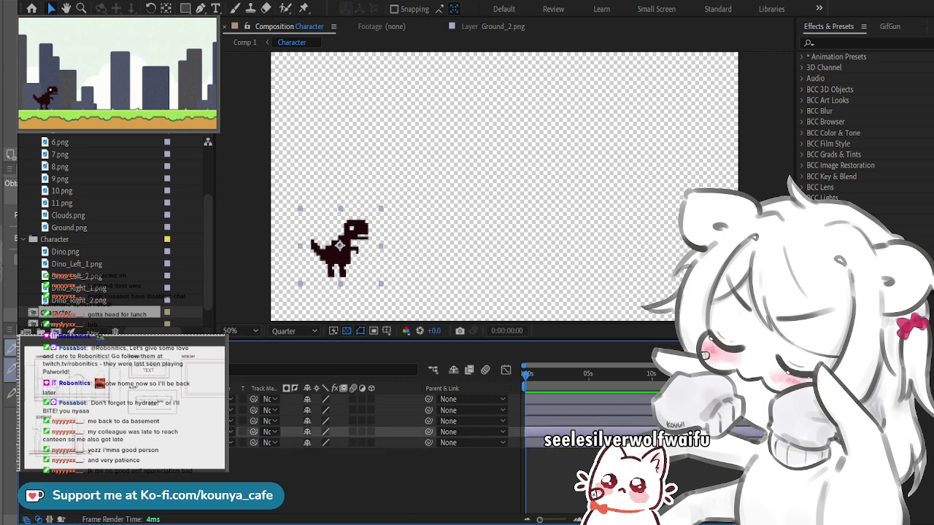
key(period)
key(h)
drag(379, 219, 613, 182)
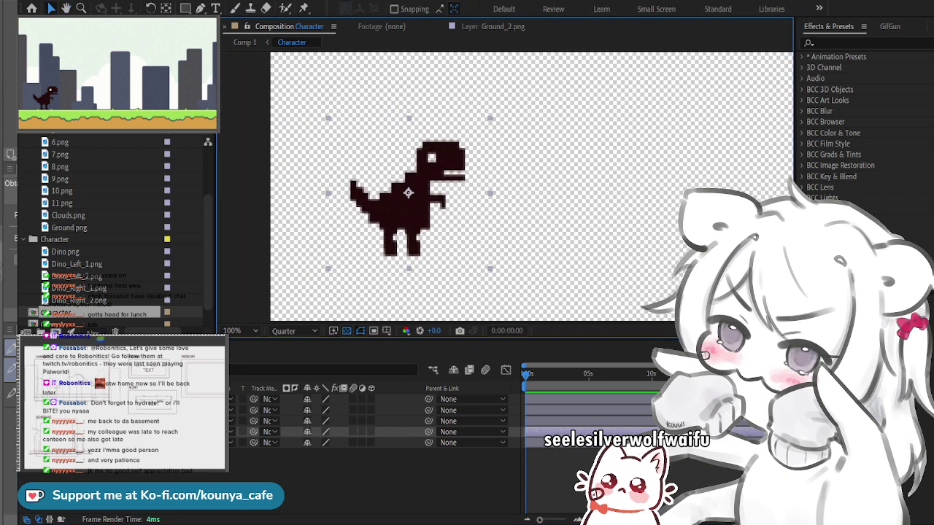
key(period)
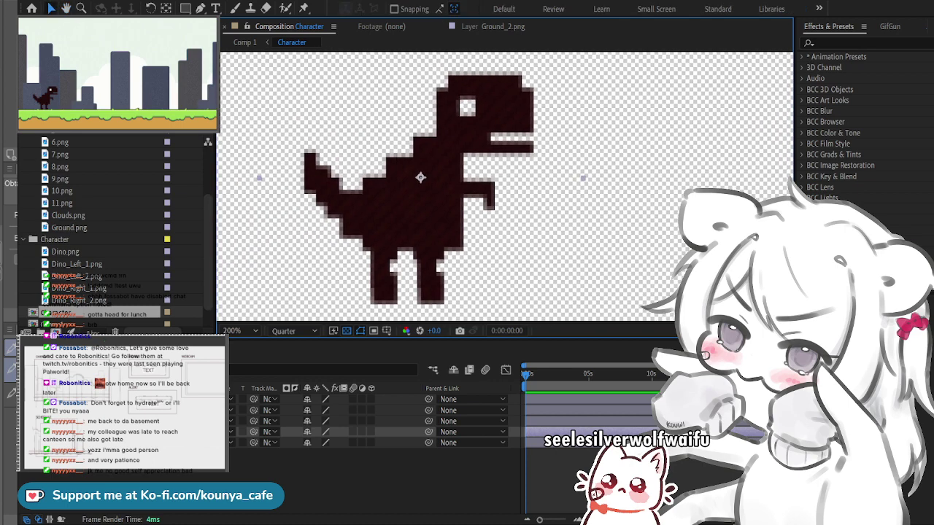
key(comma)
key(h)
key(v)
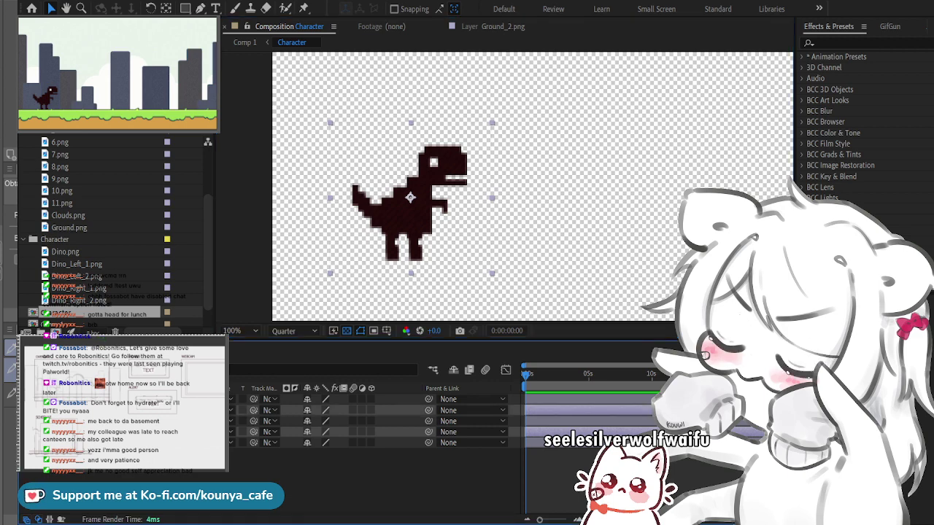
Step: Play the Character composition up to 0:00:00:21 and split the first pair of dinosaur leg layers there
click(551, 374)
key(space)
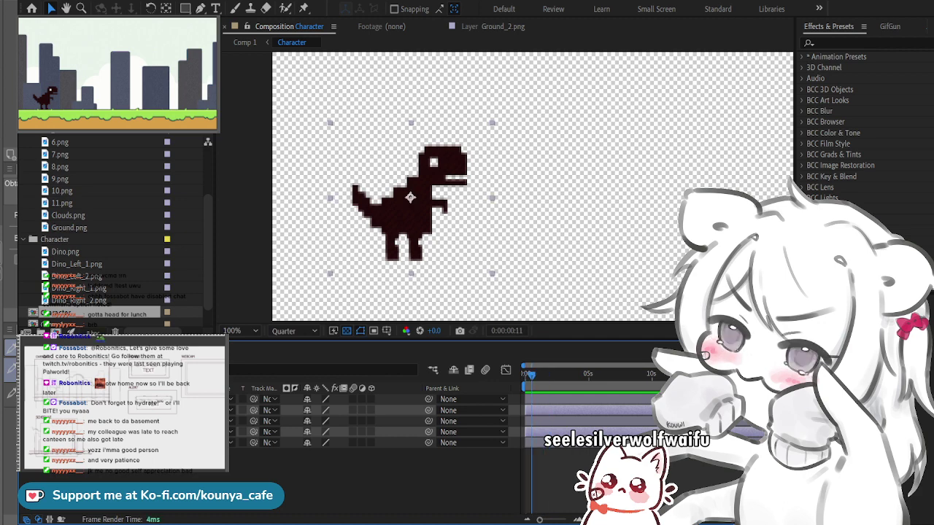
key(=)
key(Page_Up)
key(Page_Up)
key(Page_Up)
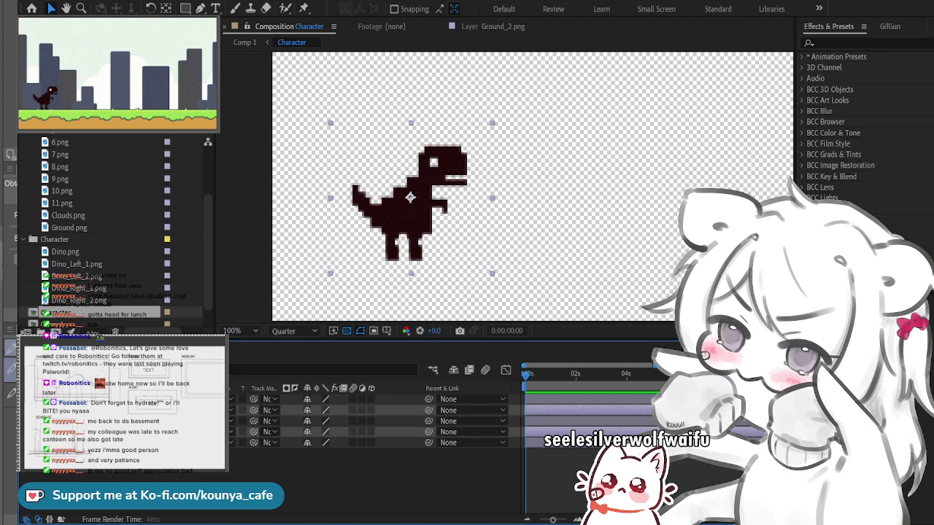
key(space)
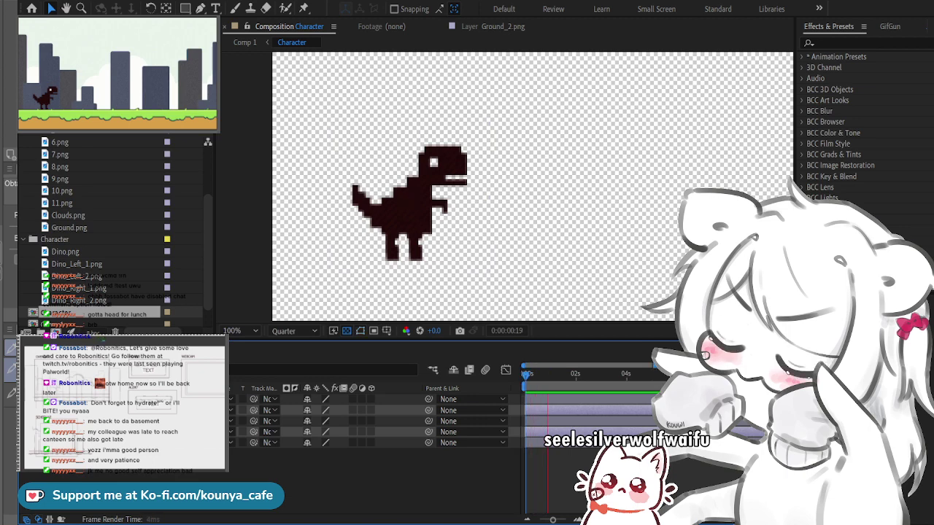
key(space)
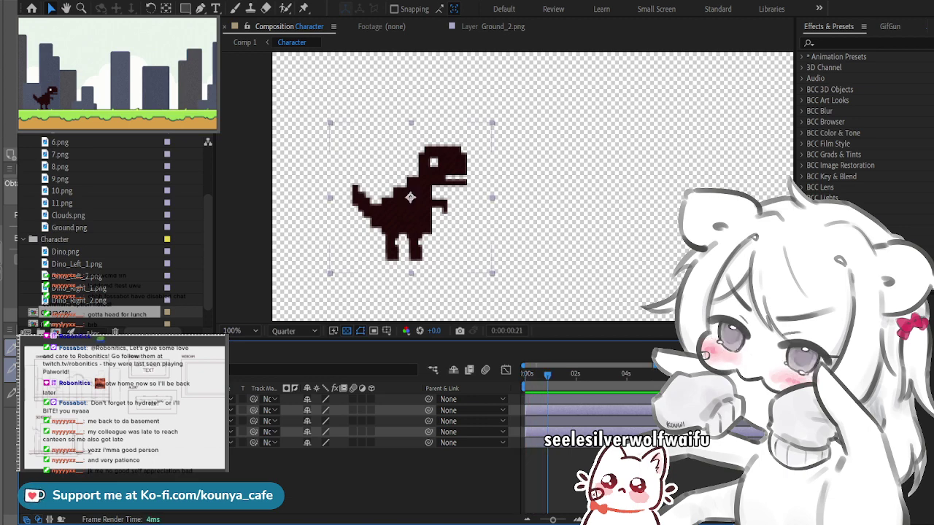
key(ctrl+d)
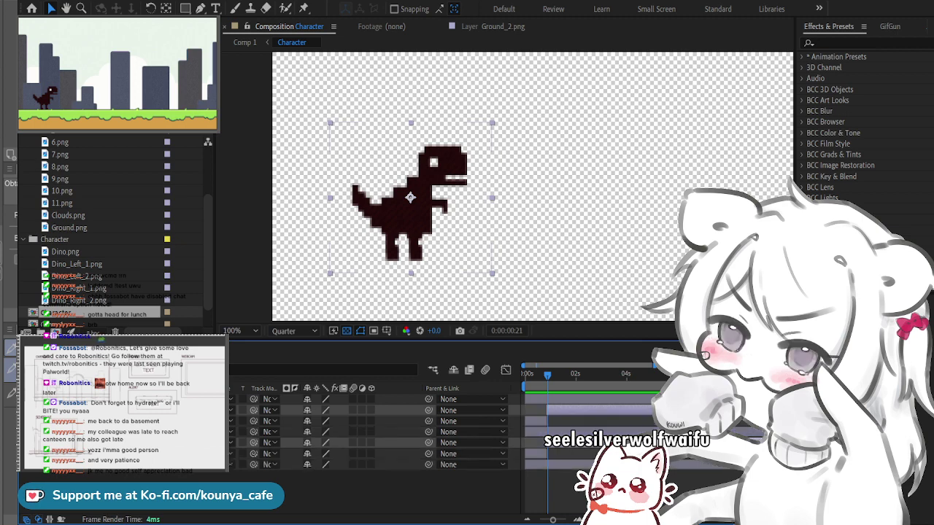
Step: Split the other two dinosaur leg layers, including Dino_Right_2.png, at 0:00:00:20
key(shift+Up)
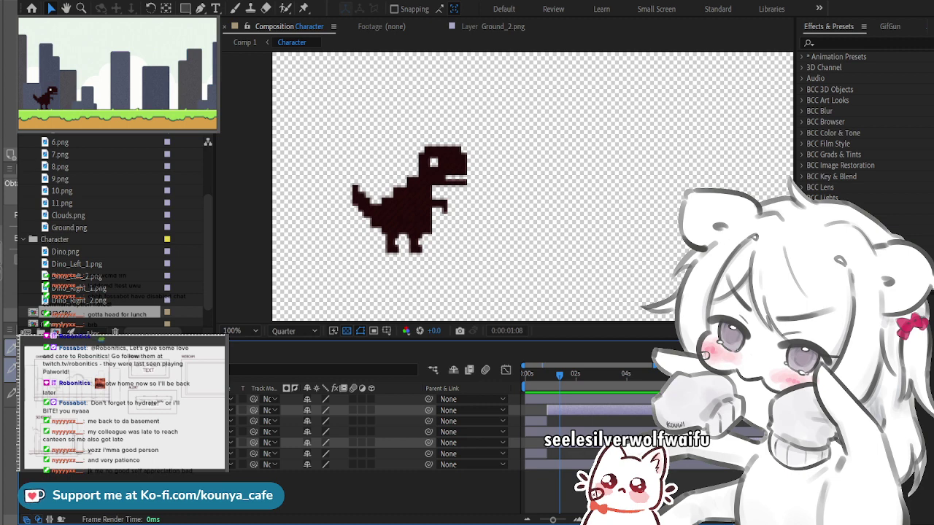
key(ctrl+Down)
key(ctrl+Down)
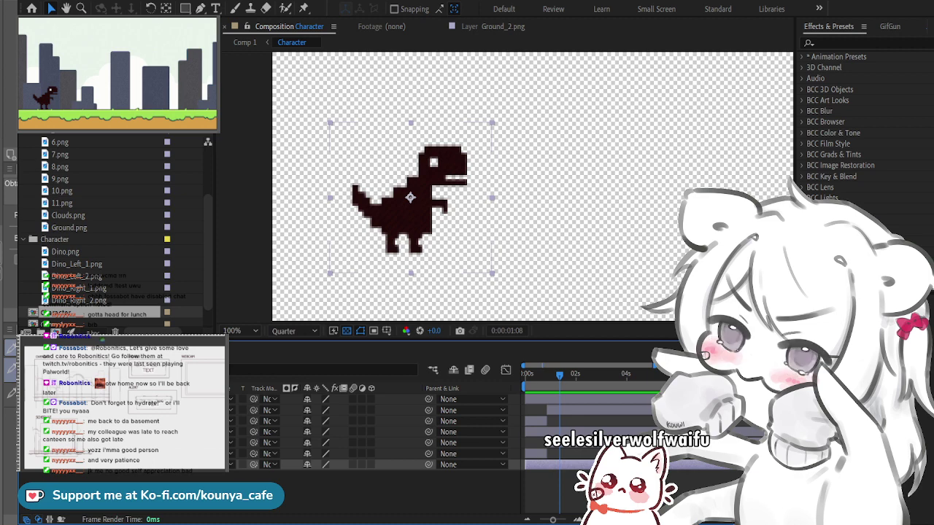
ctrl+click(536, 432)
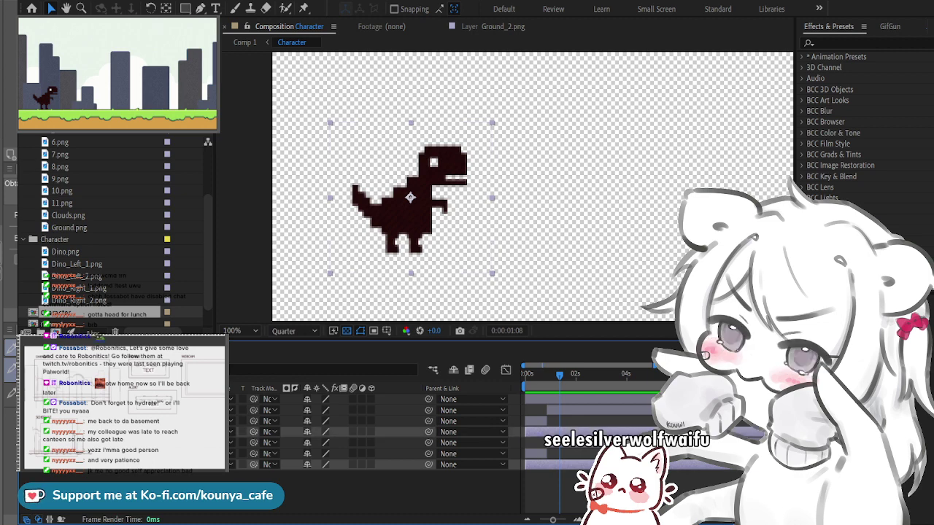
drag(559, 374, 546, 375)
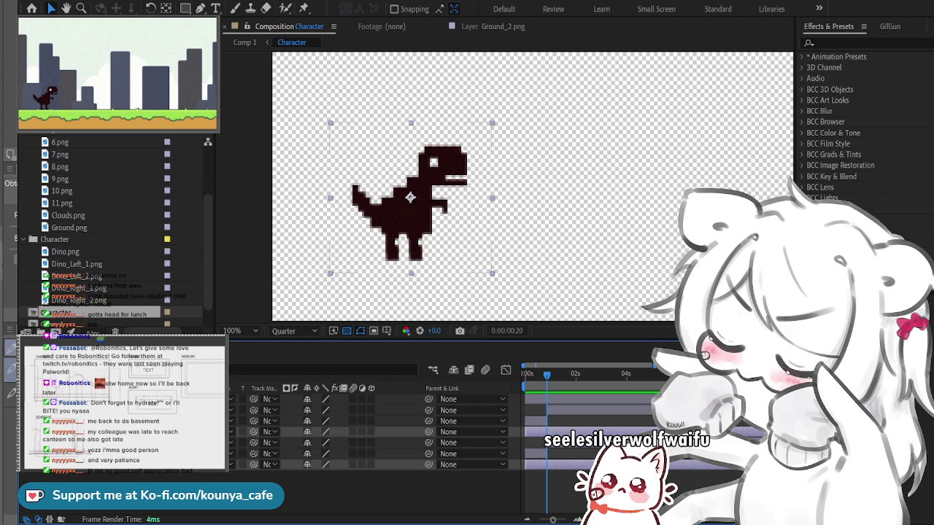
key(ctrl+shift+d)
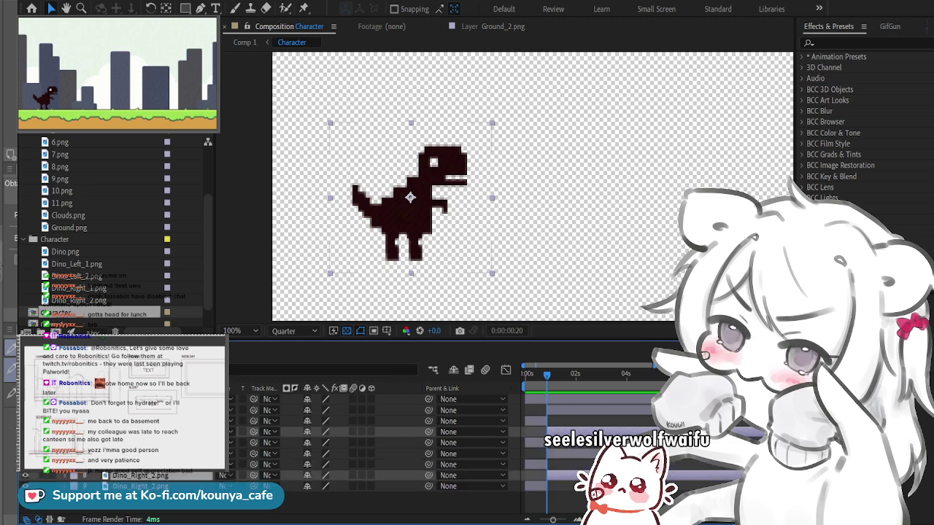
key(ctrl+alt+shift+v)
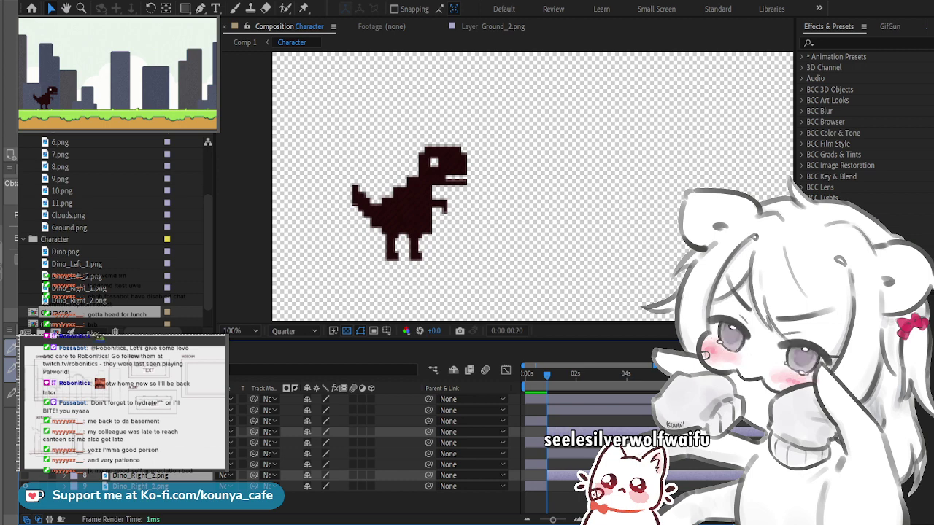
key(ctrl+shift+a)
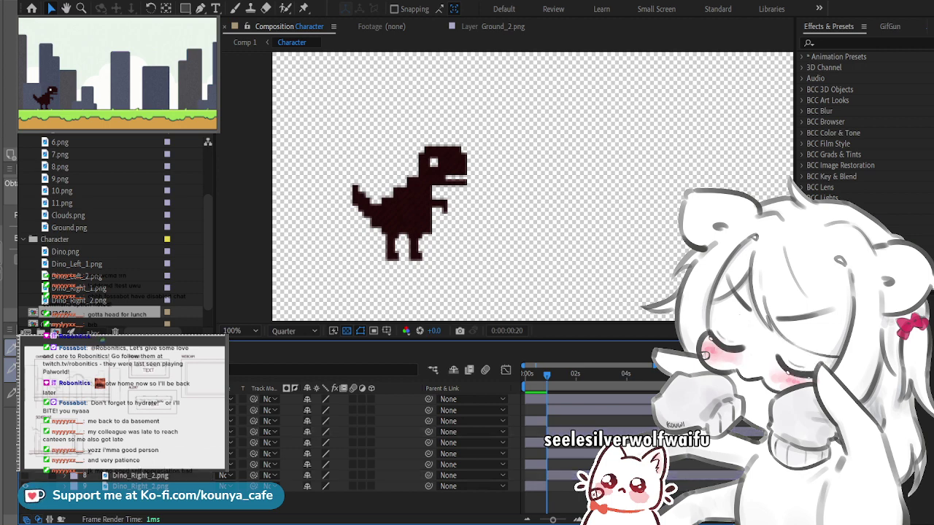
Step: Shift the short opening segments on layers 3 and 9 later so they start at about the 20-frame split
click(138, 465)
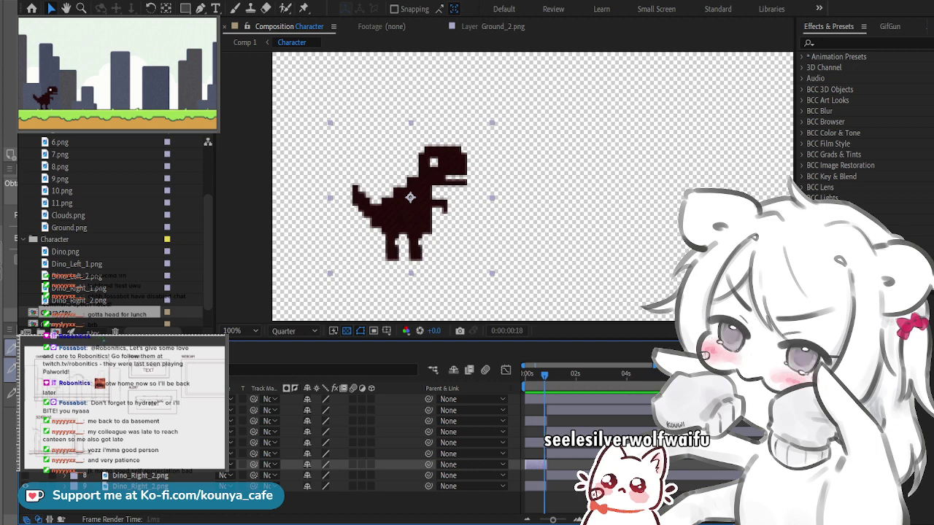
key(Page_Down)
key(Page_Down)
key(Page_Down)
key(Page_Down)
key(Page_Down)
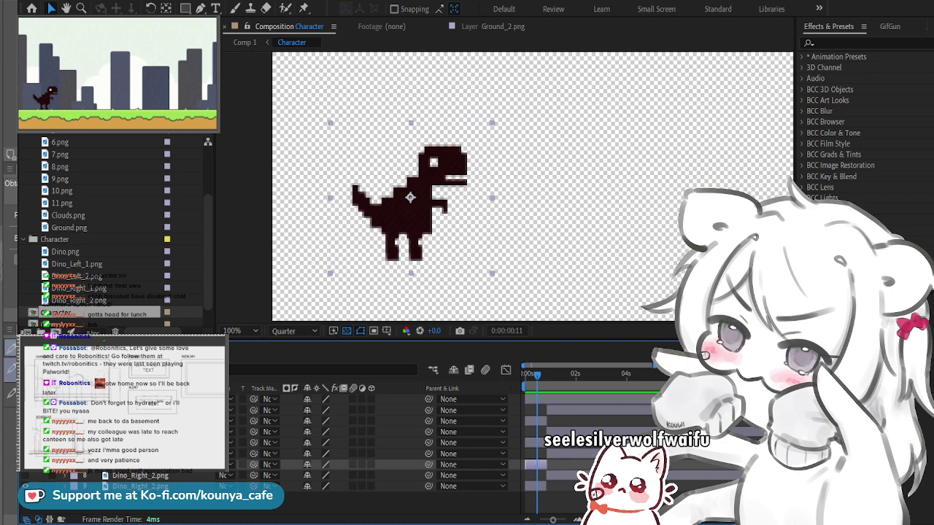
key(2)
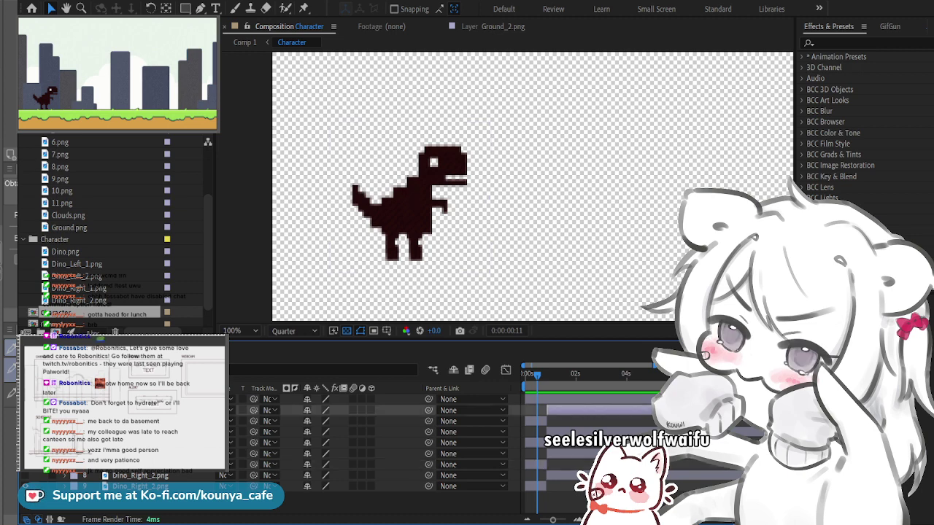
key(3)
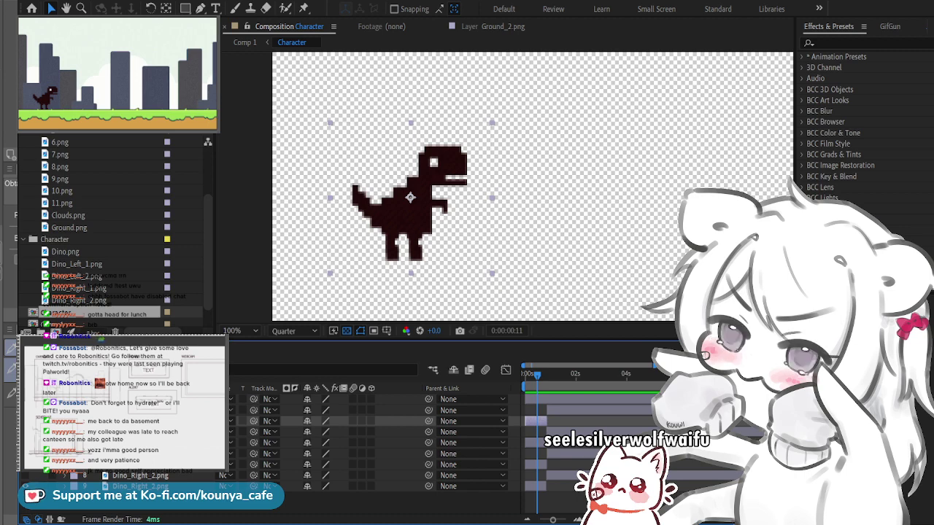
key(shift+6)
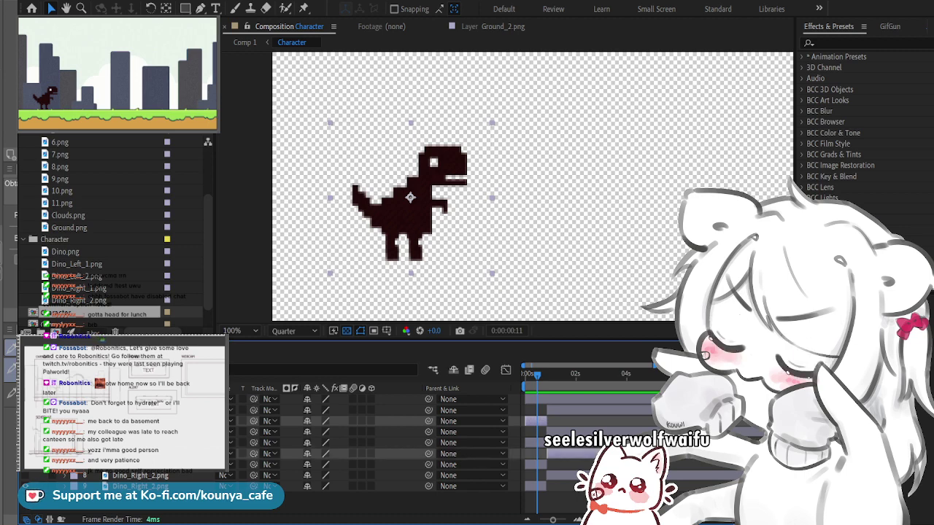
key(shift+6)
key(shift+7)
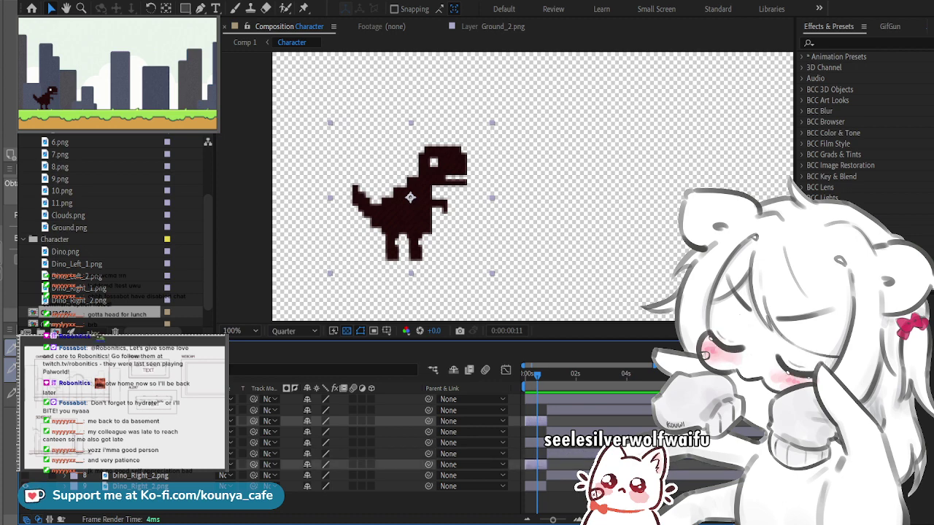
key(shift+7)
key(shift+8)
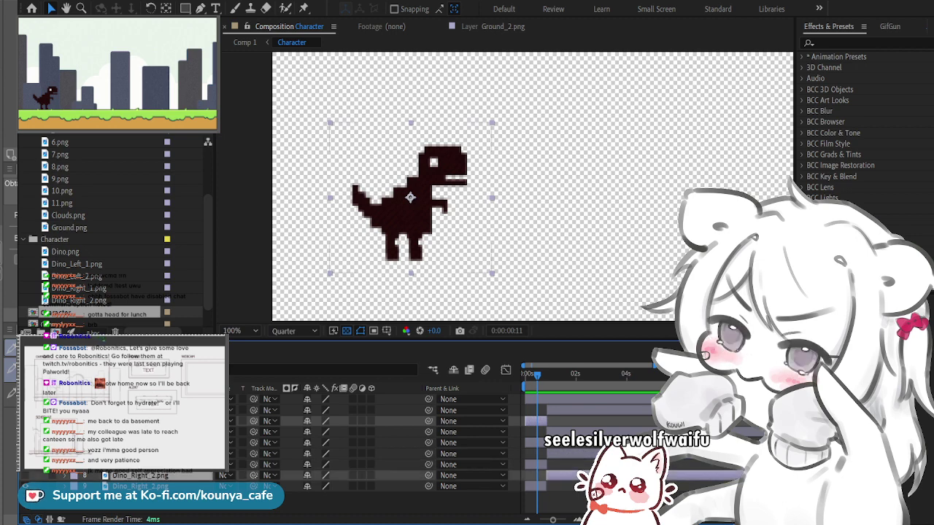
key(shift+8)
key(shift+9)
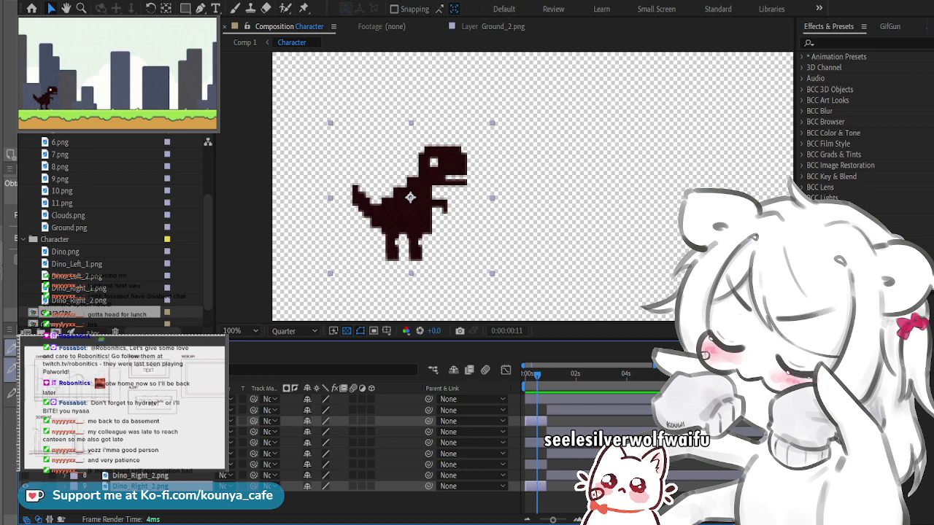
key(alt+shift+Page_Down)
key(alt+shift+Page_Down)
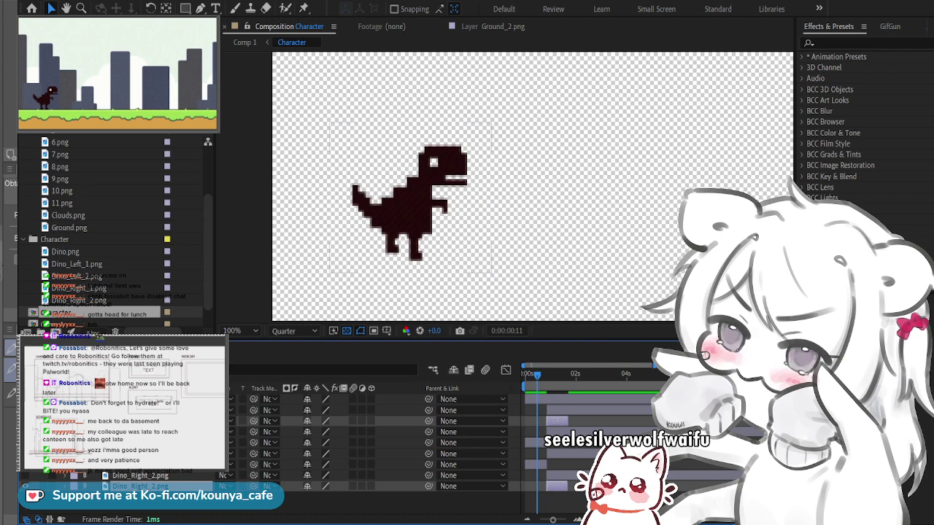
Step: Play back the alternating leg movement from the start of the Character composition
key(Home)
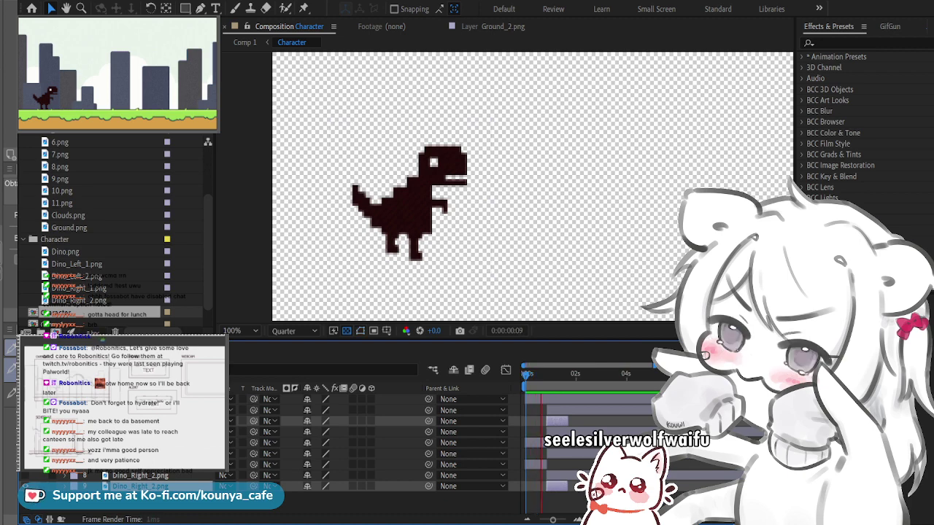
key(space)
key(Page_Up)
key(Page_Up)
key(Page_Up)
key(Page_Up)
key(Page_Up)
key(Page_Up)
key(Page_Up)
key(Page_Up)
key(Page_Up)
key(Page_Up)
key(Page_Up)
key(Page_Up)
key(Page_Up)
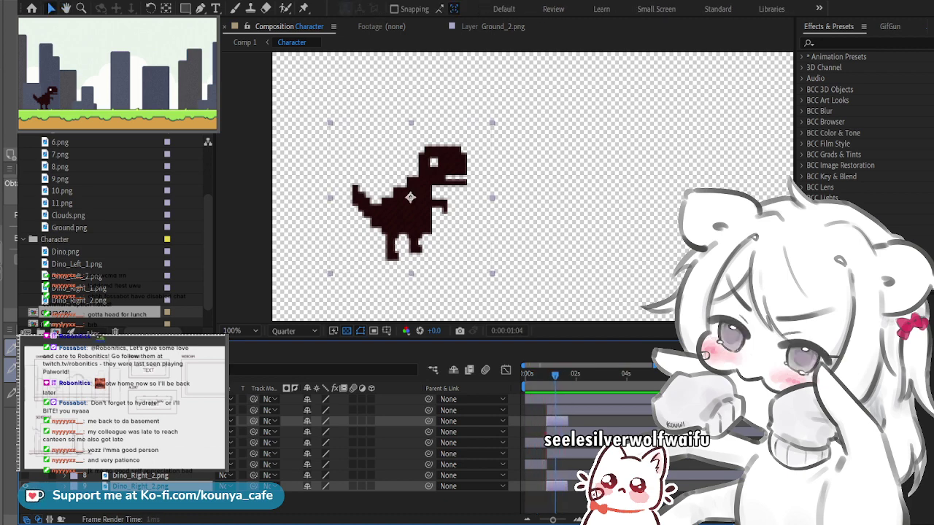
key(space)
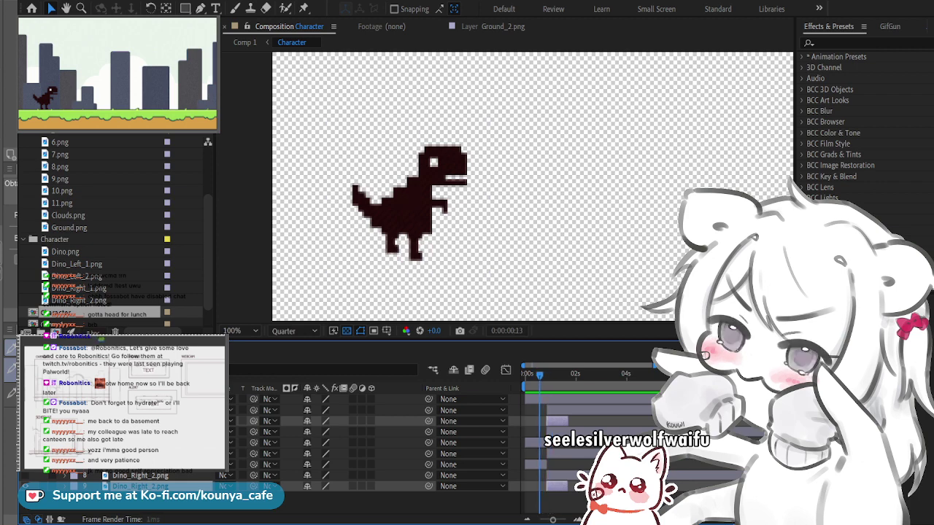
Step: Undo the last edit to the leg segments and enlarge the timeline around 0:00:01:16
click(140, 410)
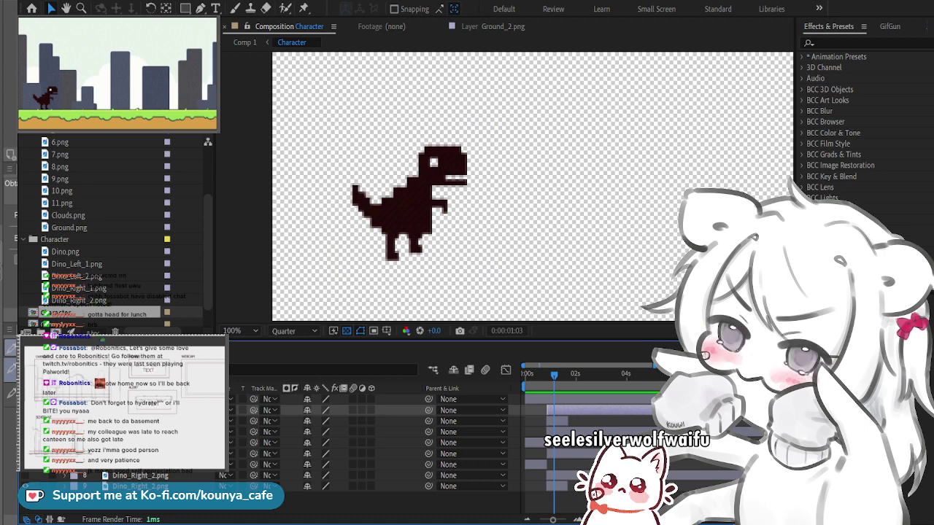
ctrl+click(140, 432)
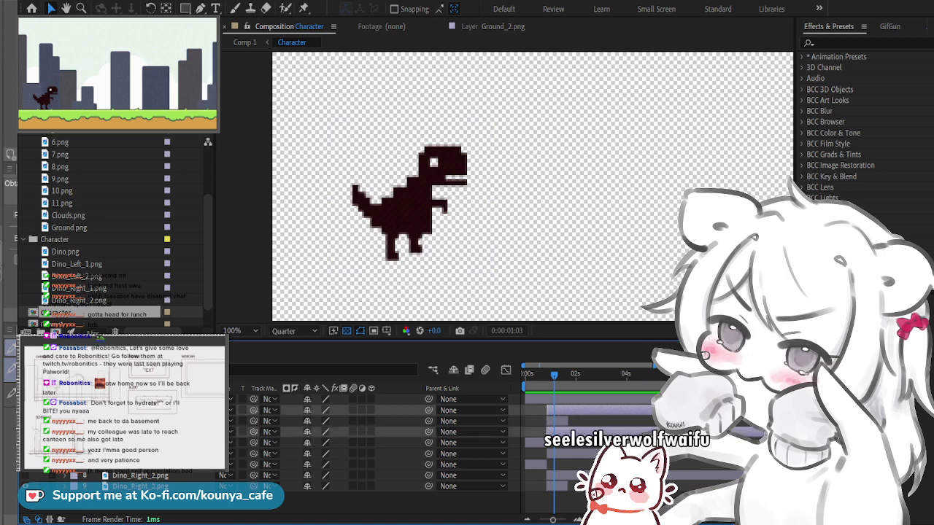
key(=)
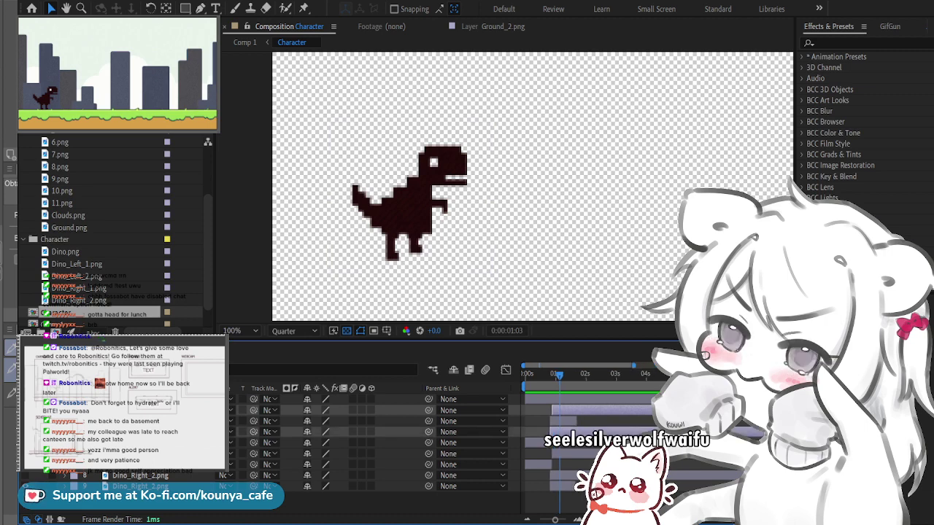
key(=)
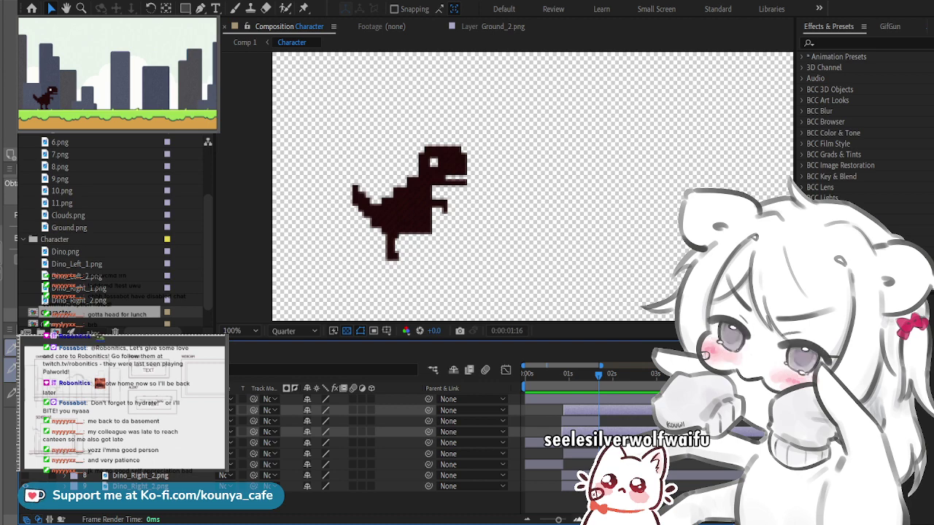
key(equal)
key(equal)
key(equal)
key(ctrl+z)
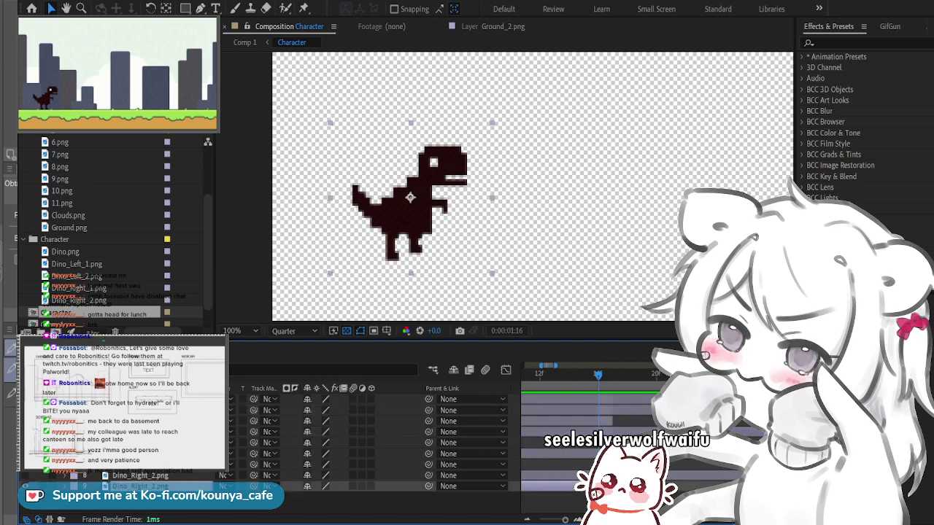
scroll(587, 437, left, 3)
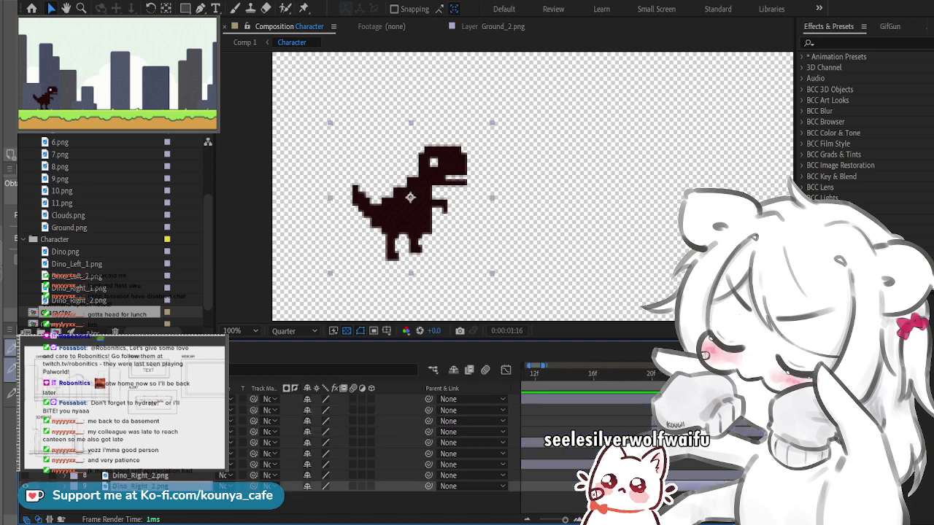
Step: Step through the Character composition between frames 19 and 23 to examine where the dino's leg layers switch
scroll(587, 438, right, 1)
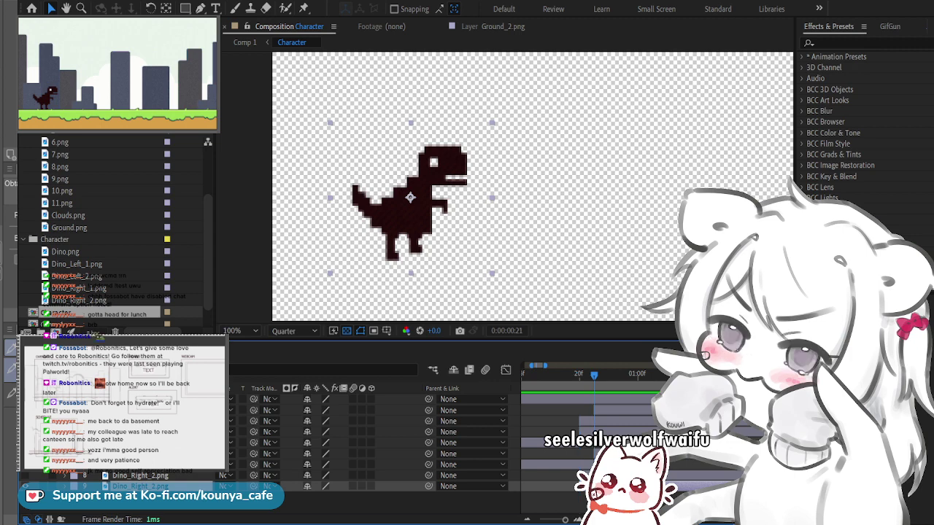
key(Page_Down)
click(140, 454)
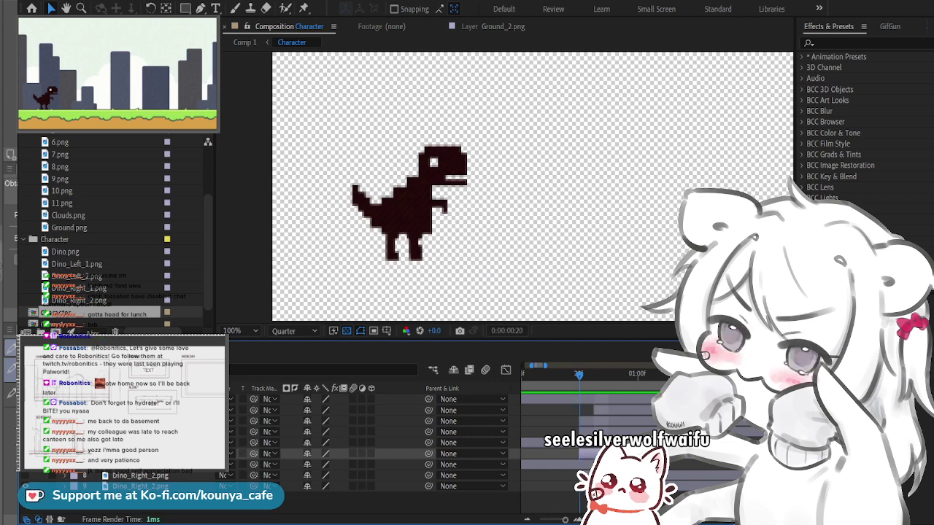
key(Page_Down)
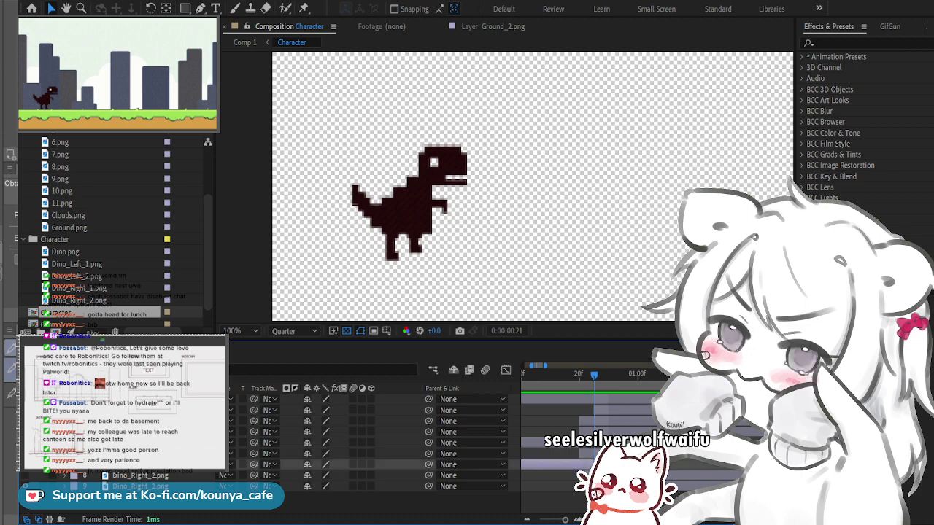
key(Page_Up)
key(Page_Up)
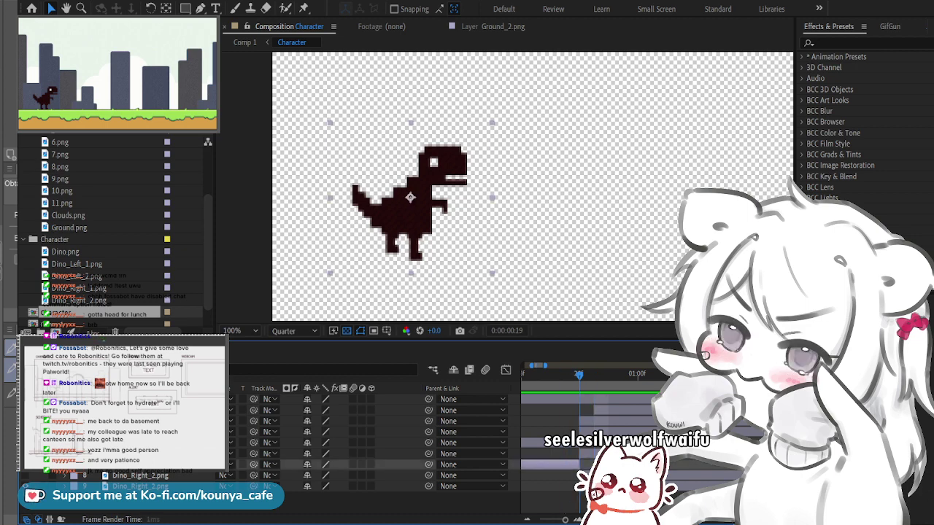
key(Page_Down)
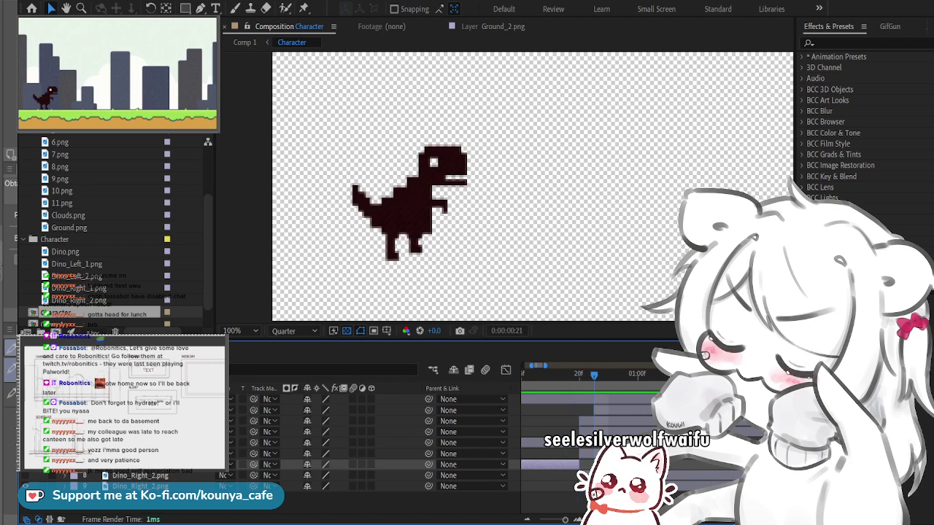
key(Page_Up)
key(Page_Down)
key(Page_Down)
scroll(650, 408, up, 2)
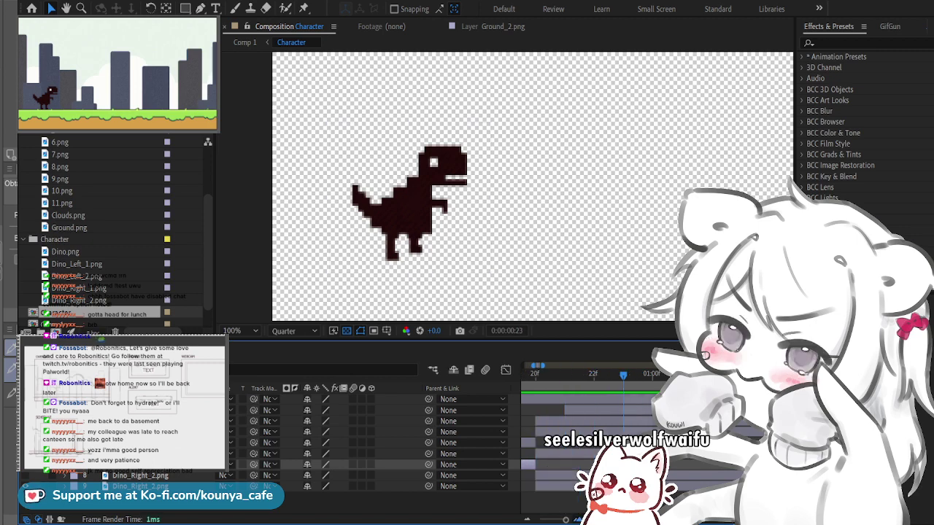
scroll(650, 408, down, 5)
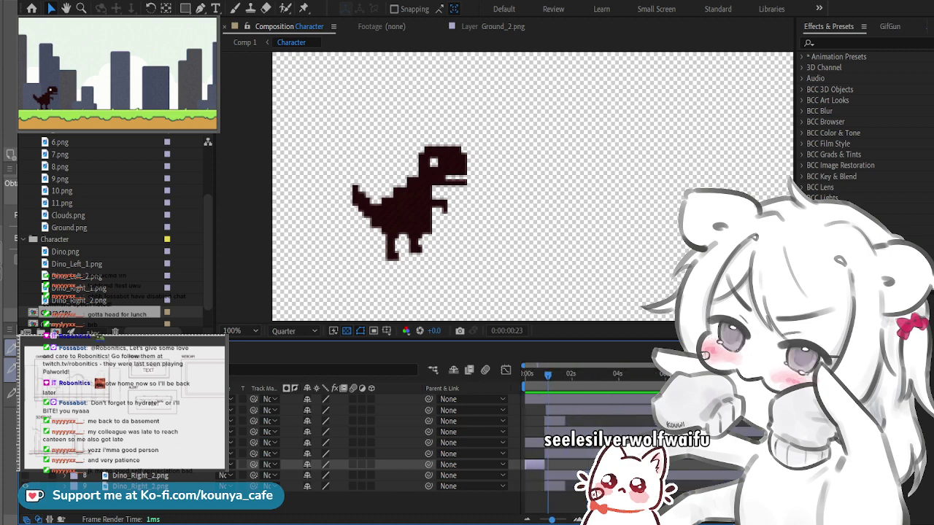
Step: Scrub the playhead to 0:00:19:23, then return to the composition's first frame
drag(554, 375, 777, 375)
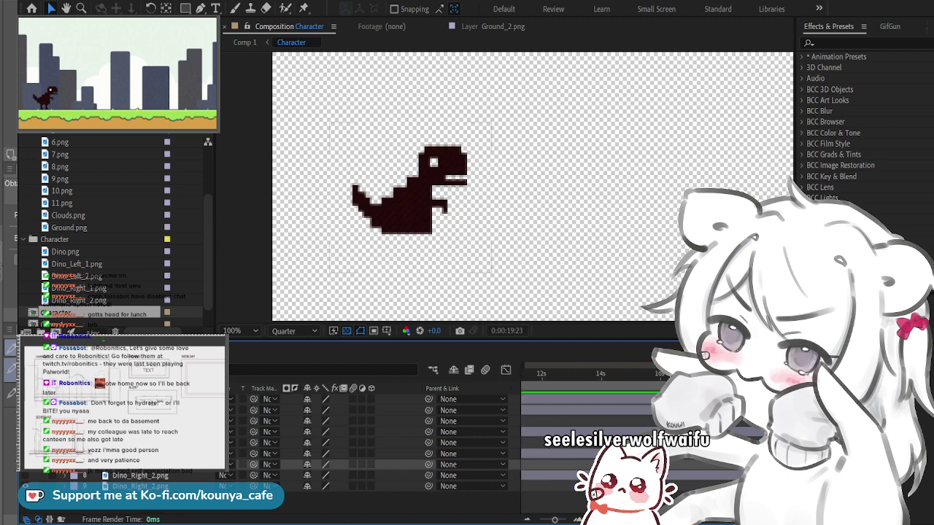
scroll(587, 431, left, 5)
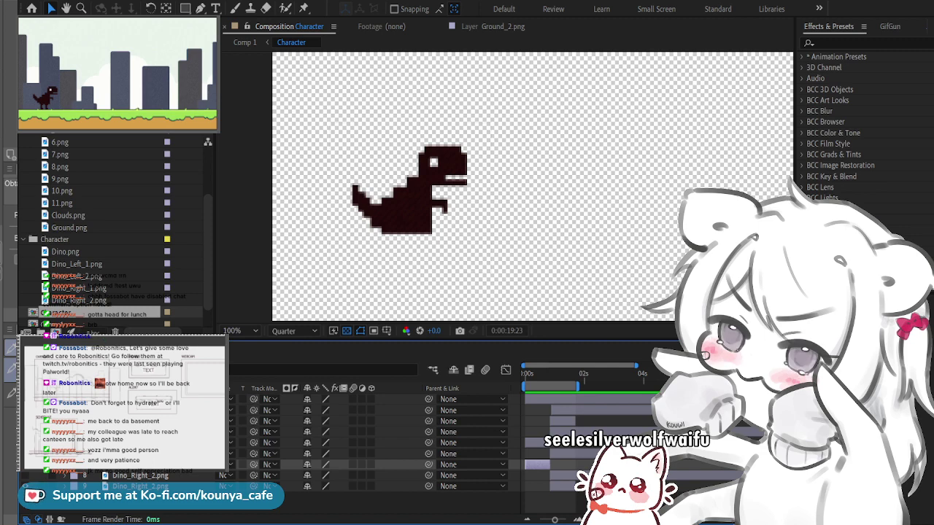
scroll(636, 430, up, 4)
click(577, 378)
key(Home)
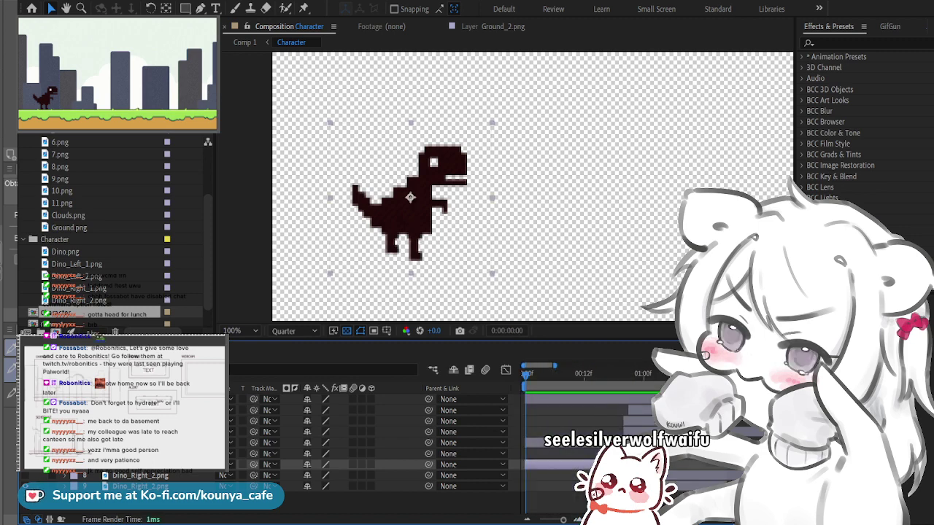
key(equal)
key(equal)
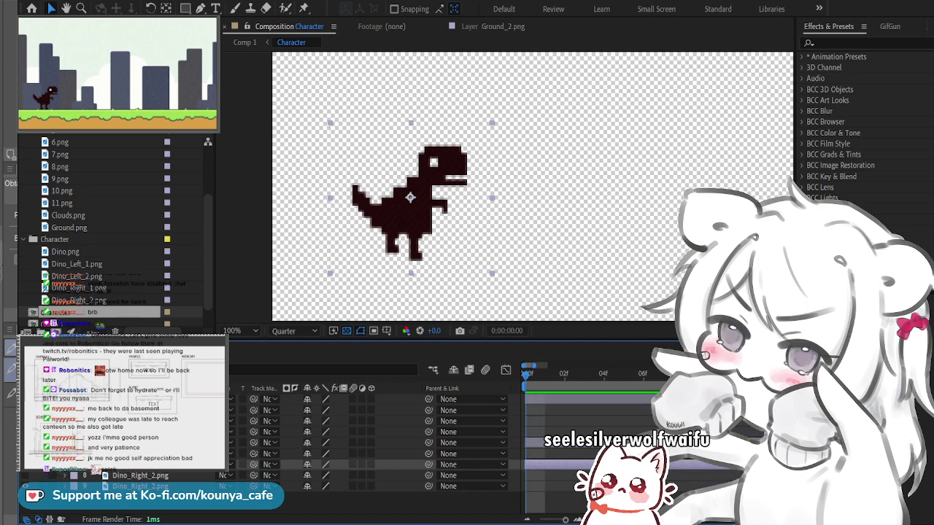
Step: Shift the second layer one frame earlier so it starts at frame 20, and review the switch around that frame
scroll(591, 430, right, 3)
scroll(598, 430, right, 1)
drag(622, 410, 601, 410)
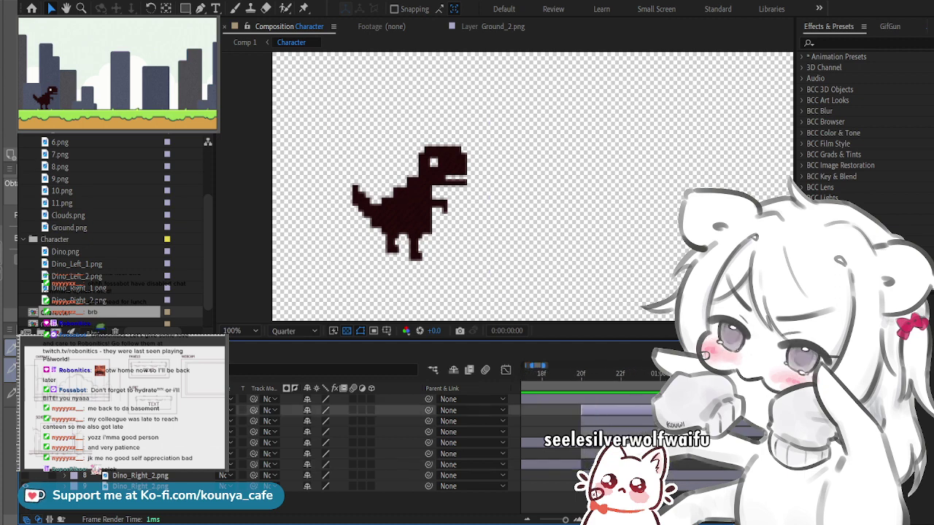
drag(601, 374, 582, 374)
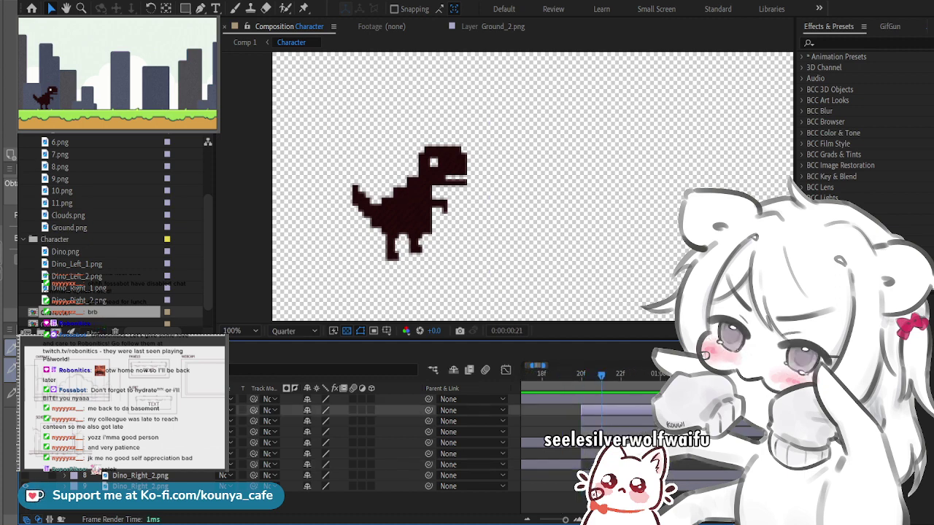
key(Page_Up)
key(Page_Up)
scroll(587, 431, left, 1)
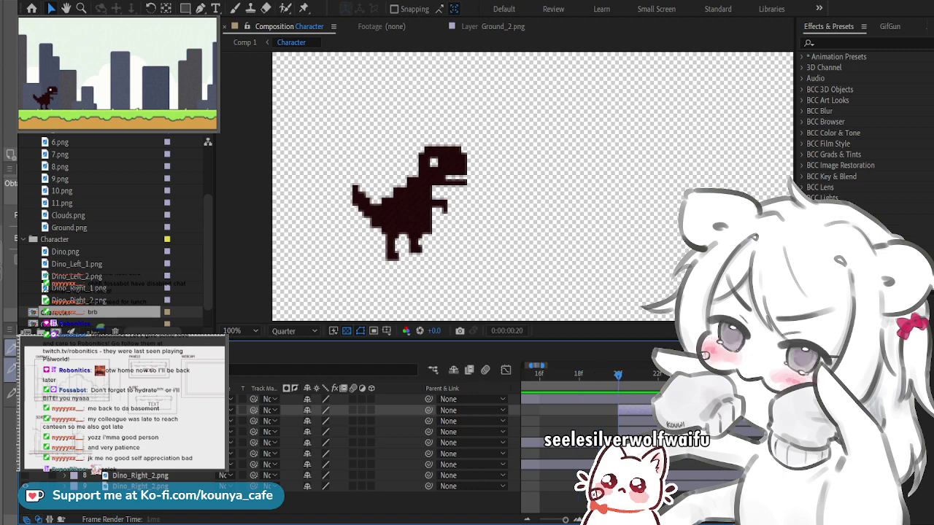
key(alt+Tab)
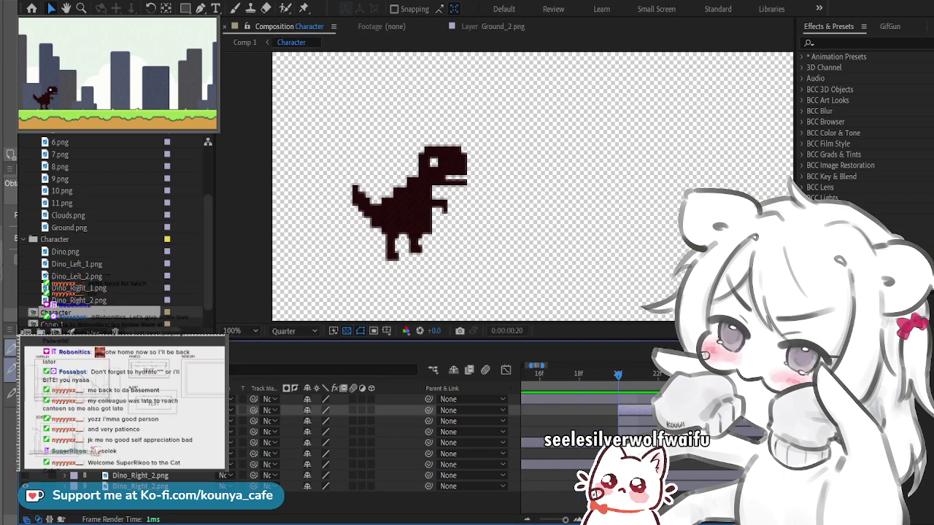
key(space)
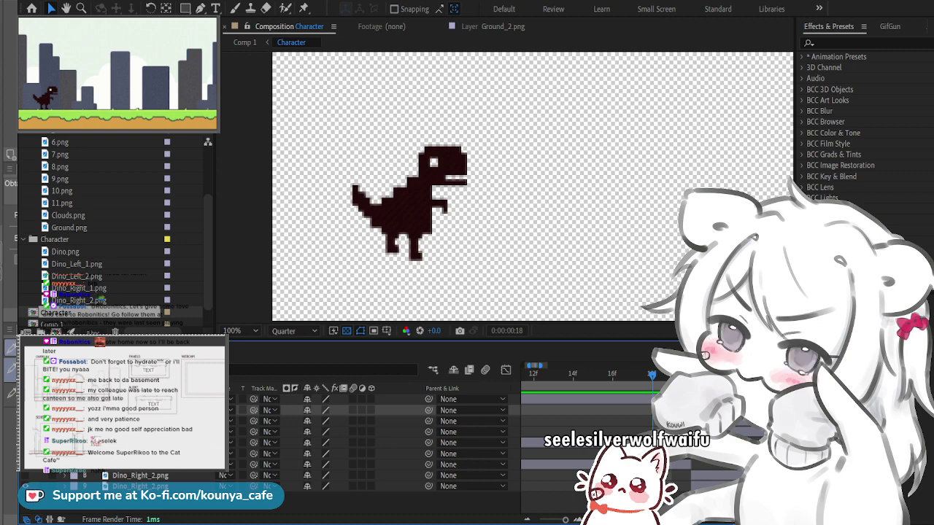
Step: Delete the four long leg layers that start at frame 18, layers 2, 4, 6 and 8, keeping the short segments
scroll(718, 415, up, 1)
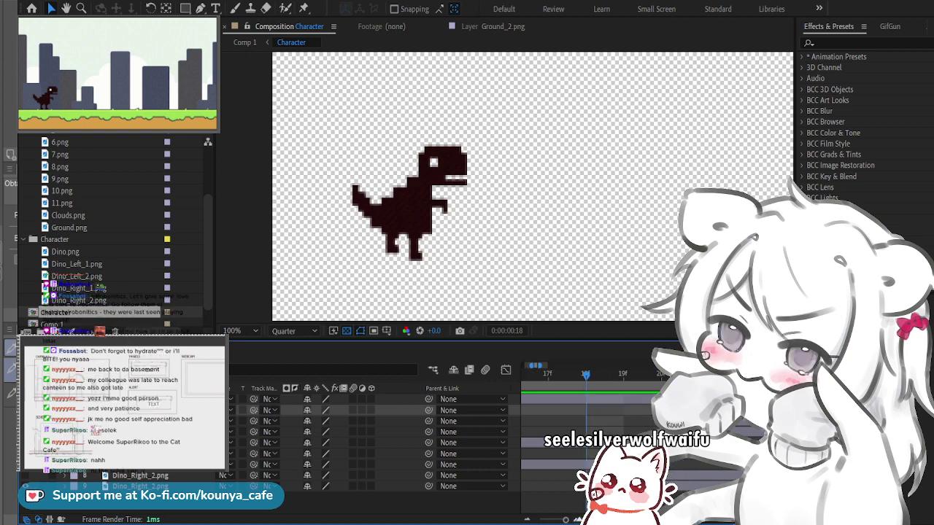
scroll(620, 430, down, 7)
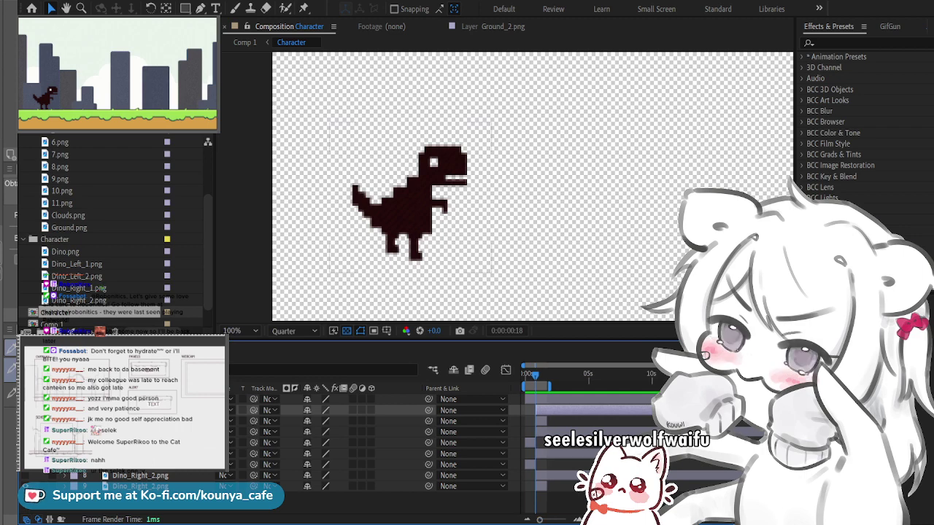
click(620, 432)
ctrl+click(620, 453)
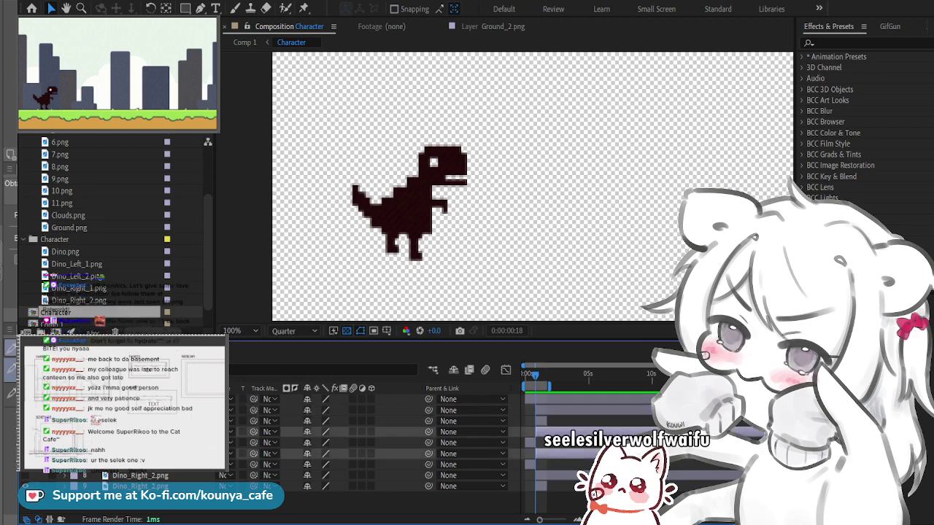
ctrl+click(620, 474)
ctrl+click(619, 410)
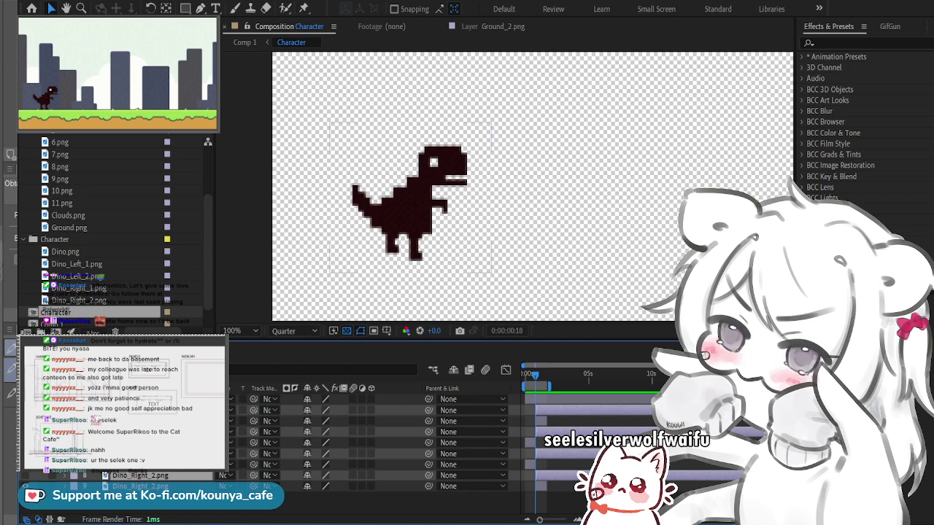
key(Delete)
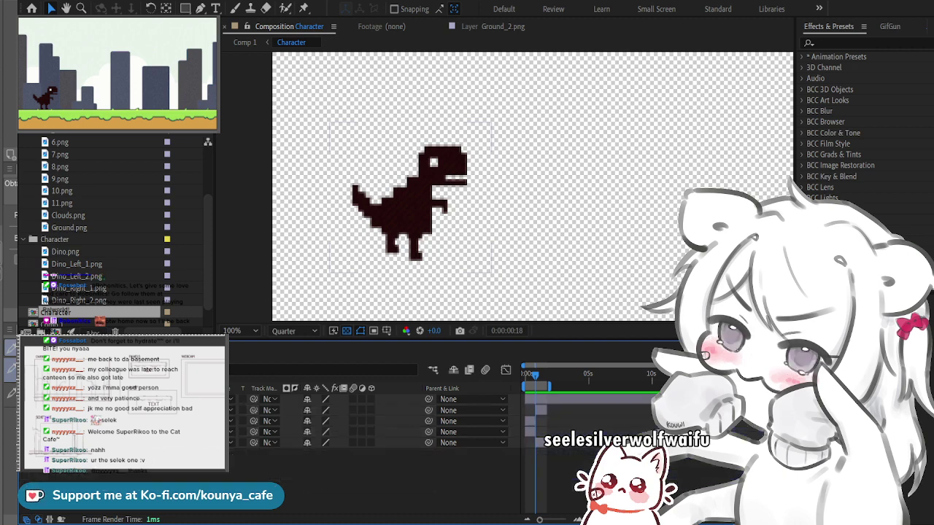
Step: Duplicate the four short leg layers and move the copies 40 frames later, directly behind the originals
click(328, 443)
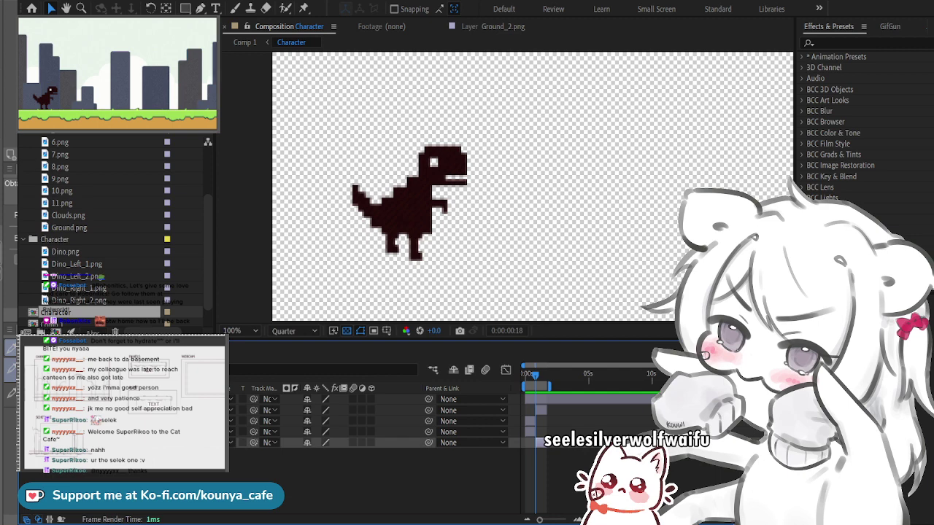
shift+click(328, 410)
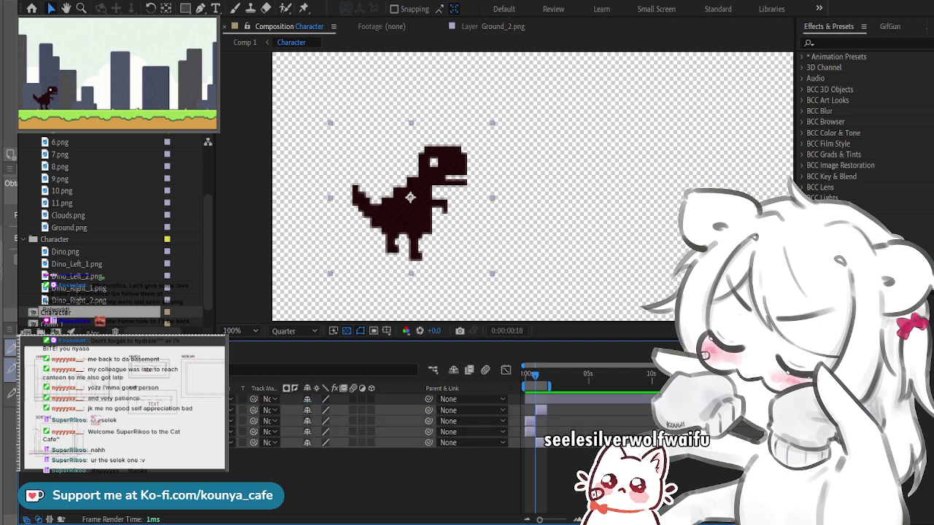
key(ctrl+d)
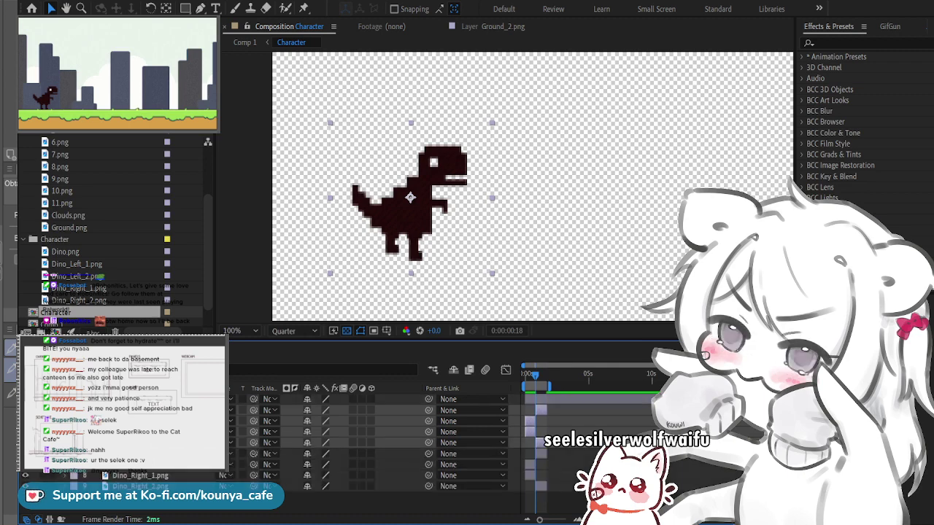
key(=)
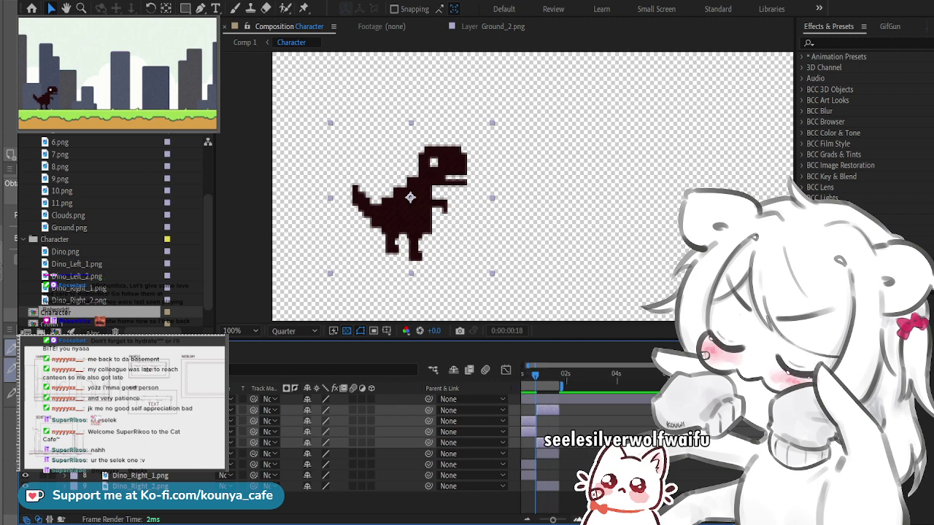
key(alt+shift+Page_Down)
key(alt+shift+Page_Down)
key(alt+shift+Page_Down)
key(alt+shift+Page_Down)
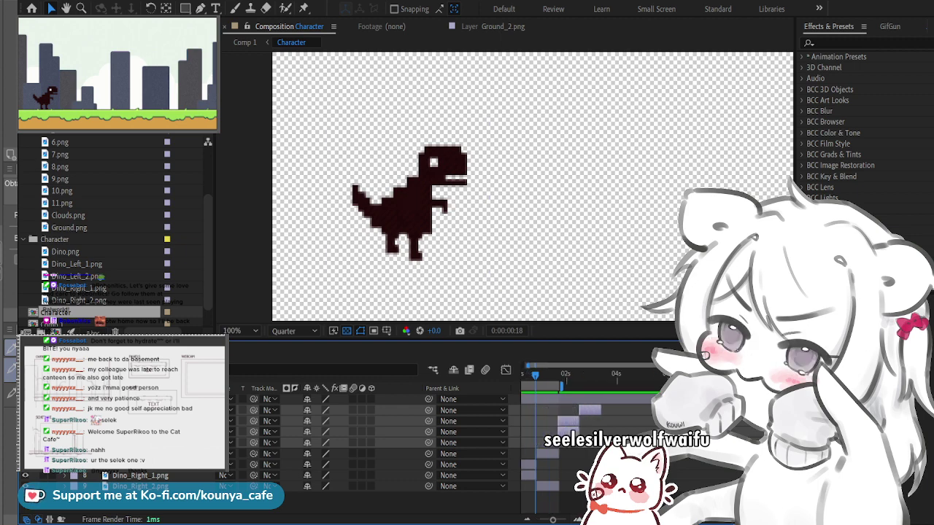
Step: Keep duplicating the four leg layers and place each set after the previous one, extending the walk cycle to about 10 seconds
key(ctrl+d)
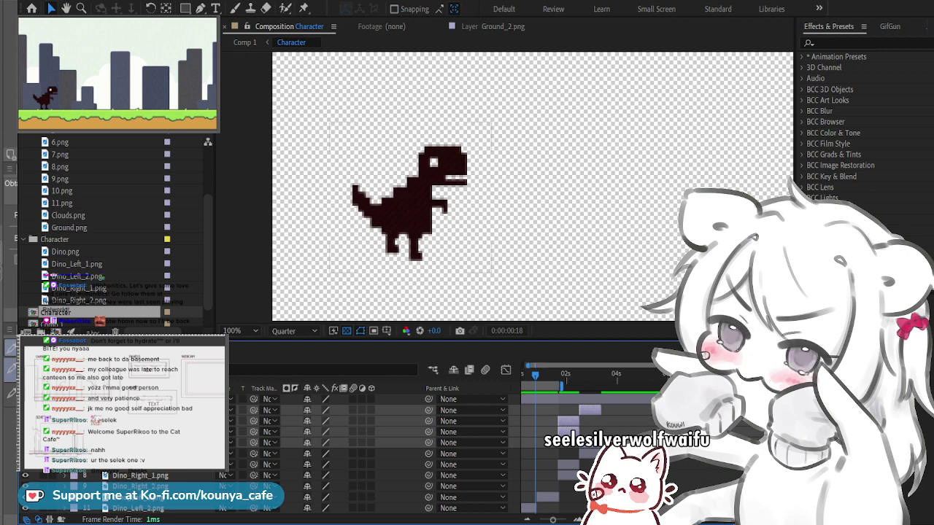
drag(590, 421, 611, 420)
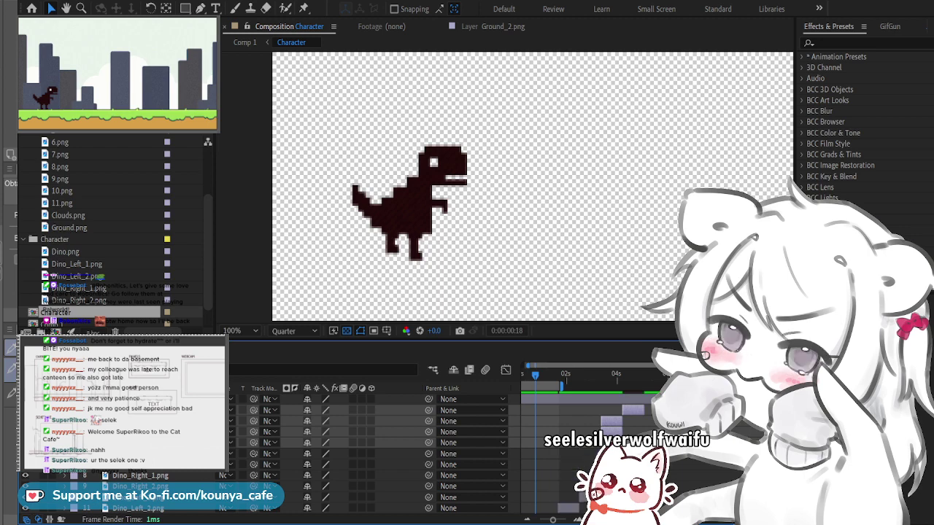
drag(611, 420, 655, 421)
scroll(587, 445, right, 3)
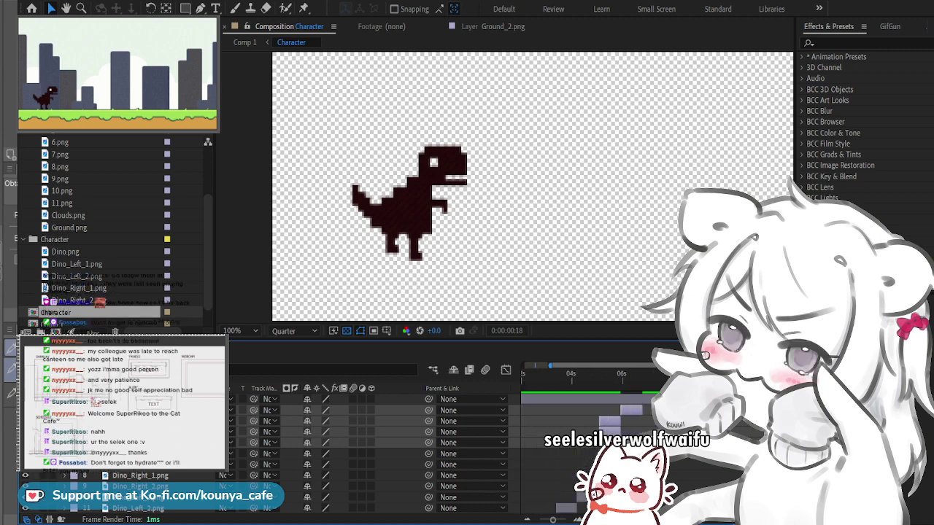
ctrl+click(587, 441)
drag(610, 421, 631, 420)
key(ctrl+z)
key(ctrl+shift+z)
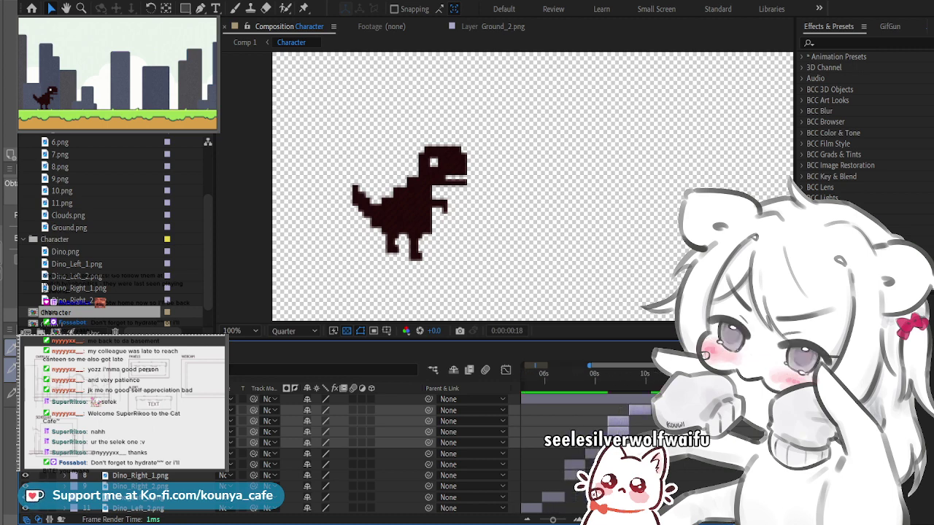
Step: Preview the dino's walk cycle from the first frame and examine the timeline around the last leg layers
key(space)
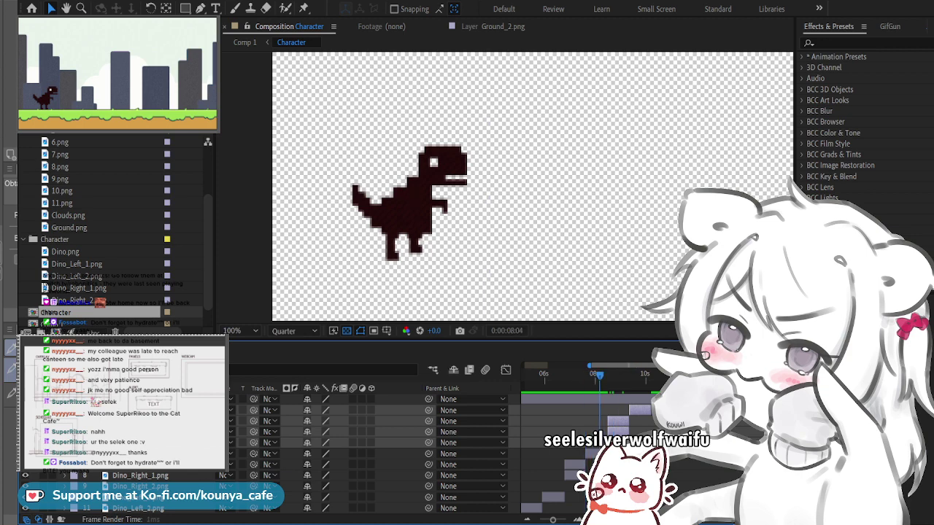
key(Home)
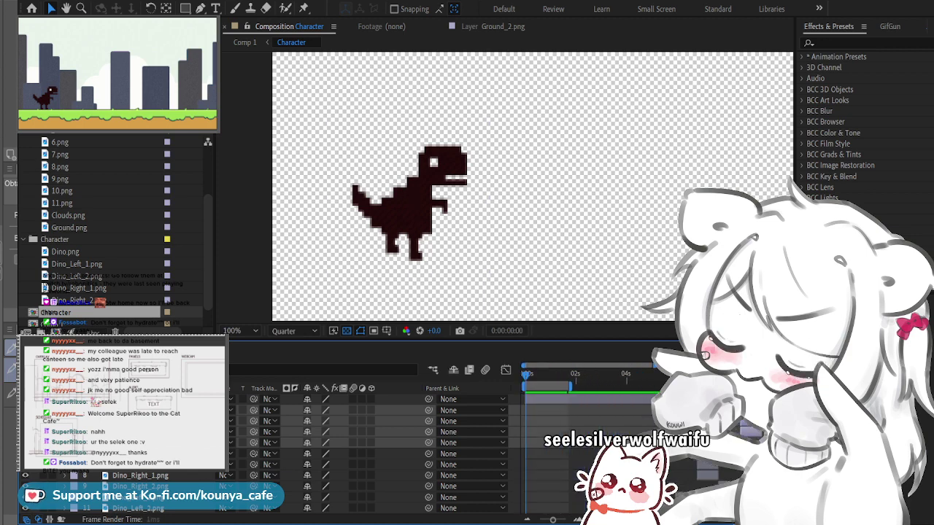
key(space)
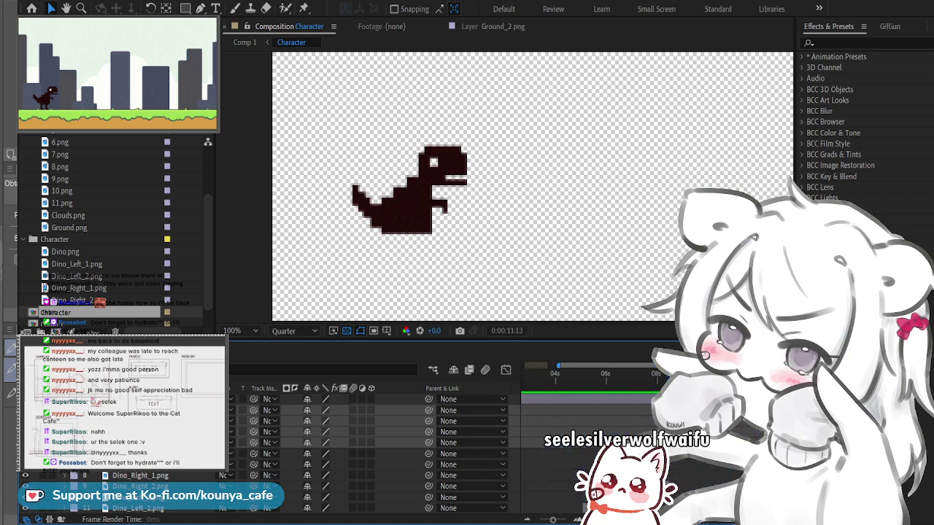
key(space)
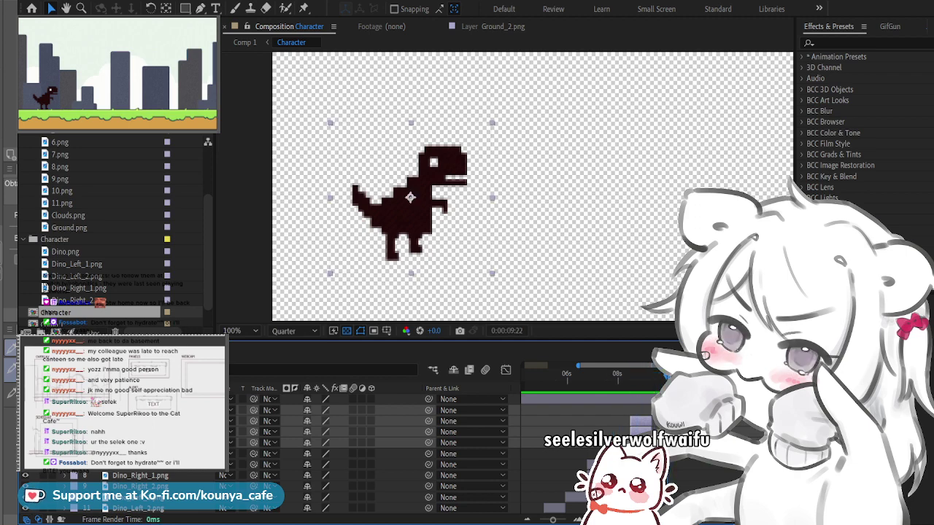
scroll(587, 438, right, 1)
scroll(587, 437, left, 1)
scroll(587, 438, right, 1)
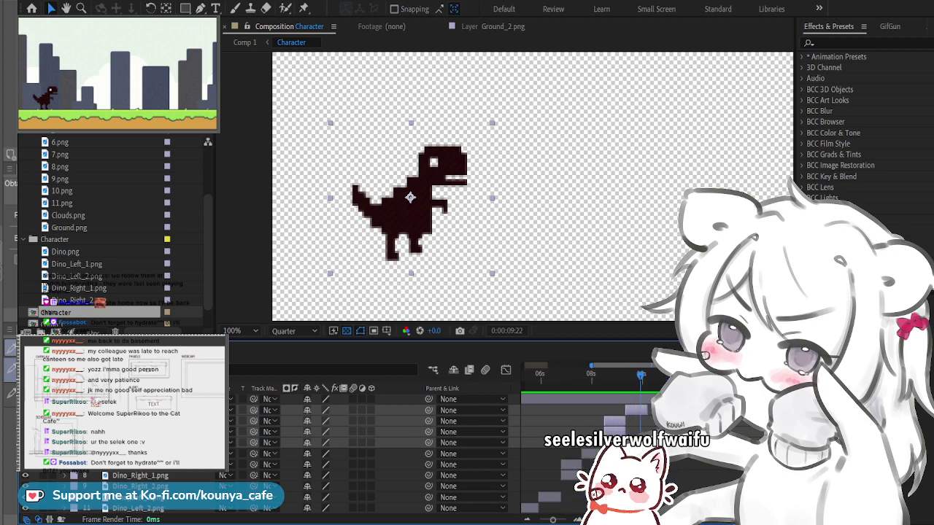
Step: Keep copying the four leg layers and place each set directly after the previous one, extending the walk cycle to about 14 seconds
key(ctrl+z)
drag(614, 426, 656, 426)
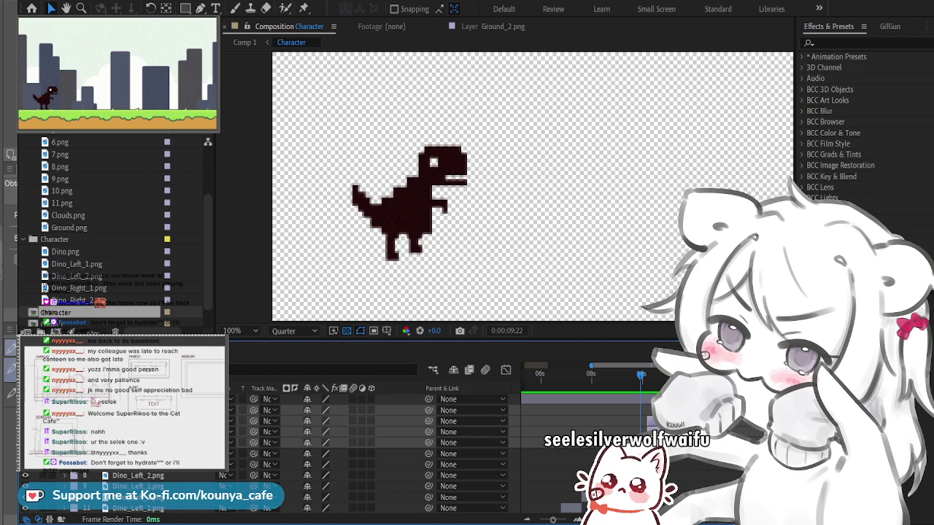
key(ctrl+v)
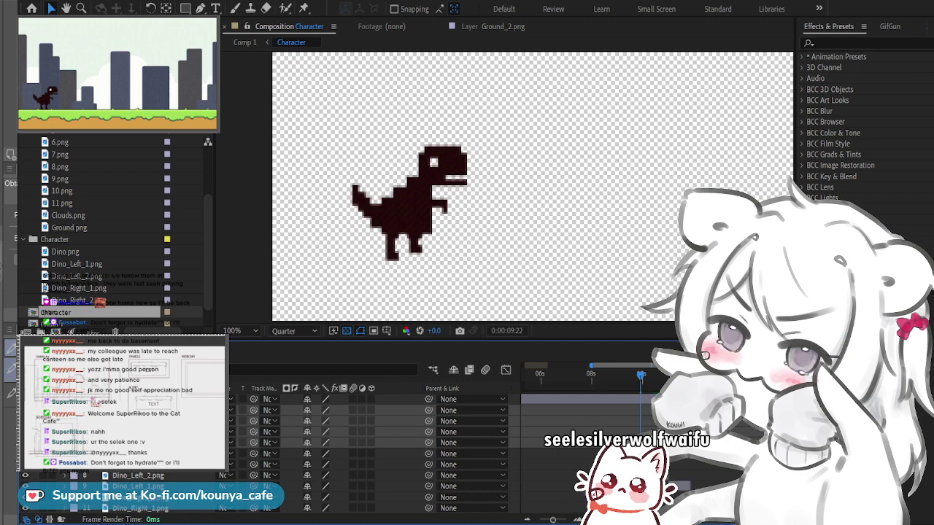
scroll(587, 430, right, 3)
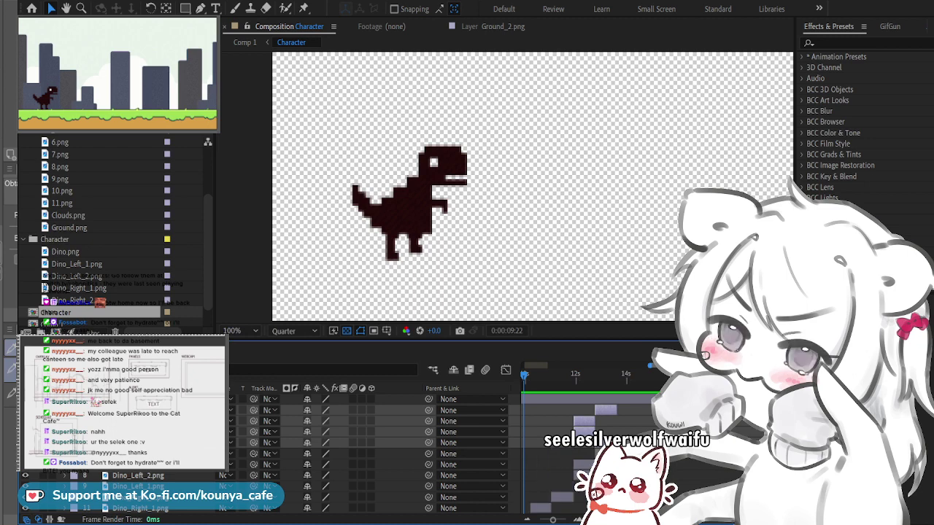
drag(583, 426, 629, 426)
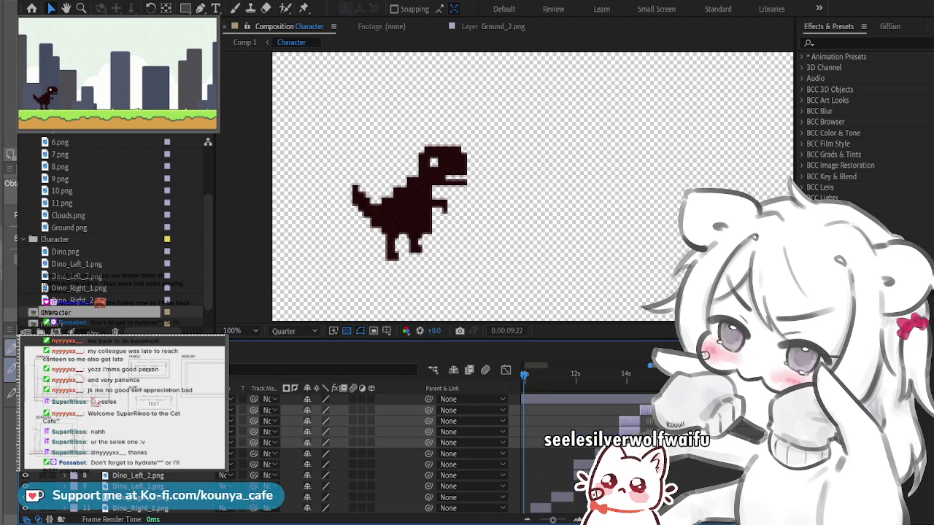
ctrl+click(645, 410)
ctrl+click(645, 410)
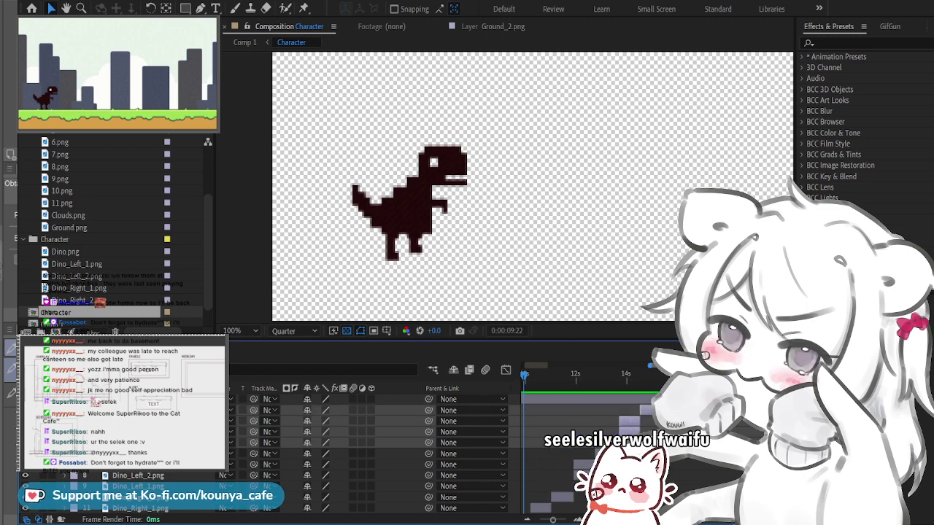
drag(645, 410, 643, 410)
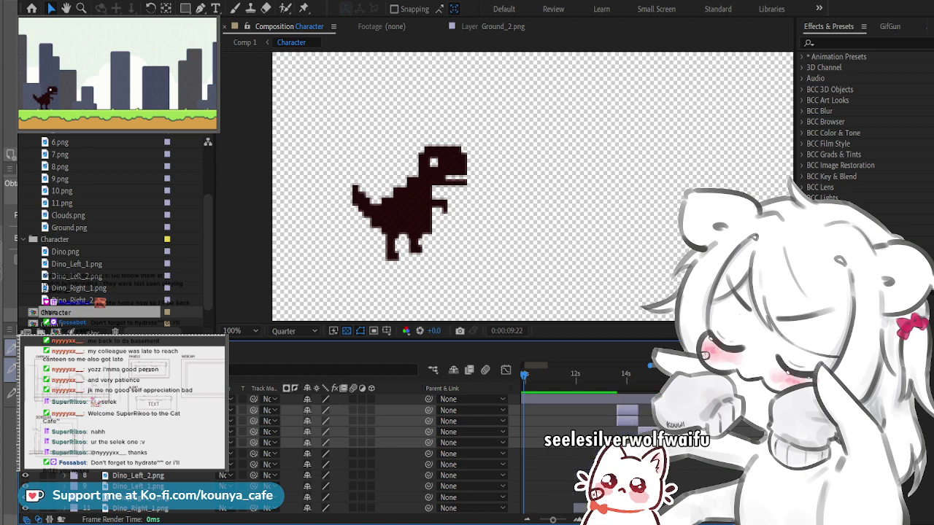
Step: Preview the walk cycle around 14 seconds and check the order of the last leg layers on the timeline
click(632, 375)
key(space)
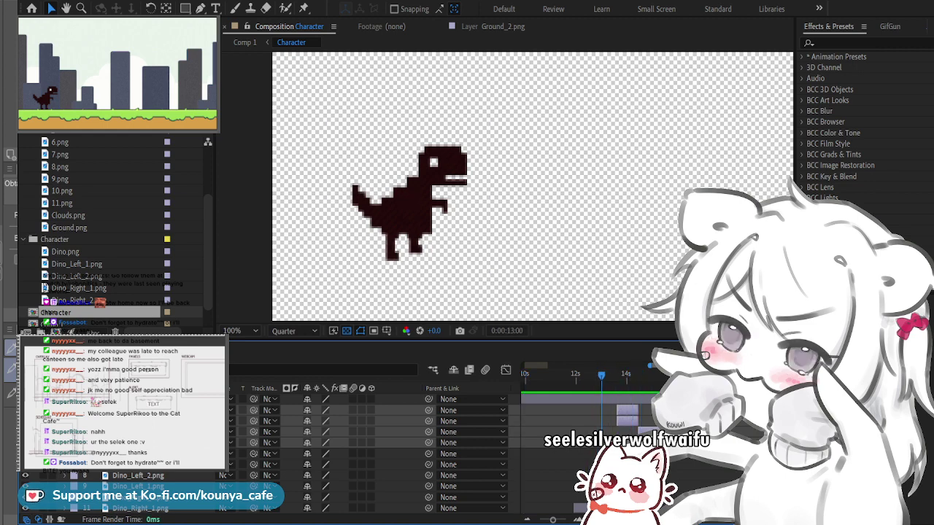
scroll(365, 452, down, 3)
scroll(365, 452, up, 3)
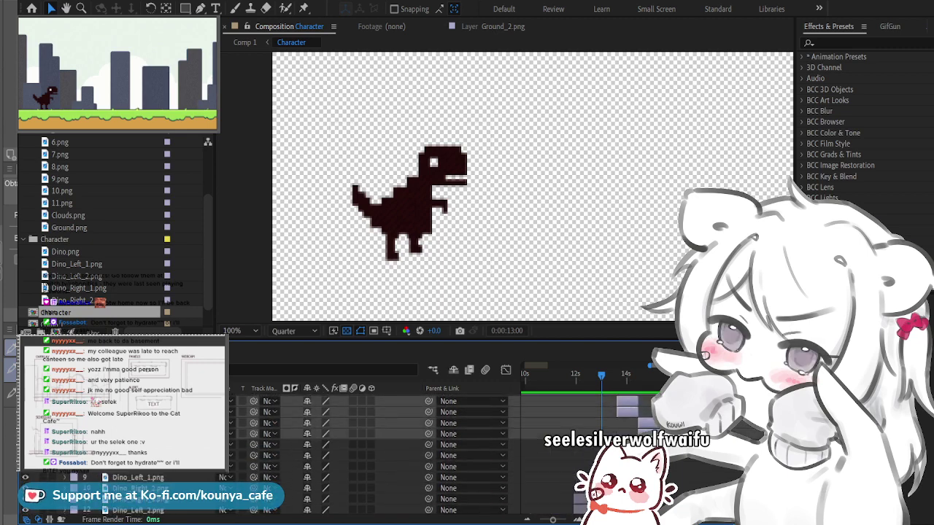
scroll(365, 452, up, 1)
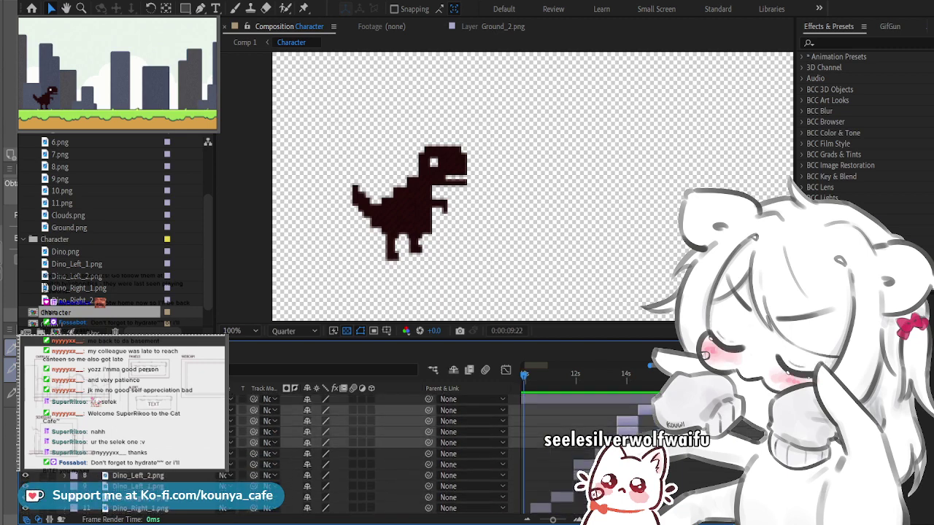
key(space)
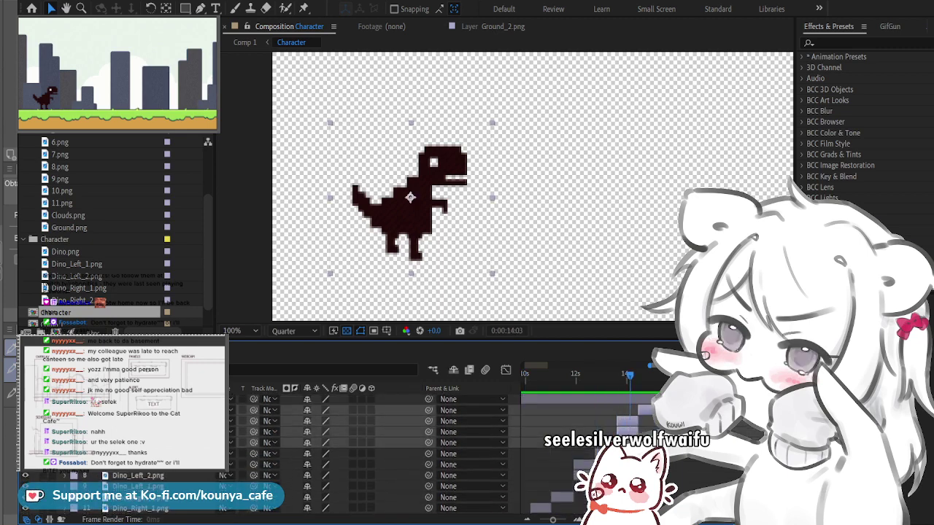
key(space)
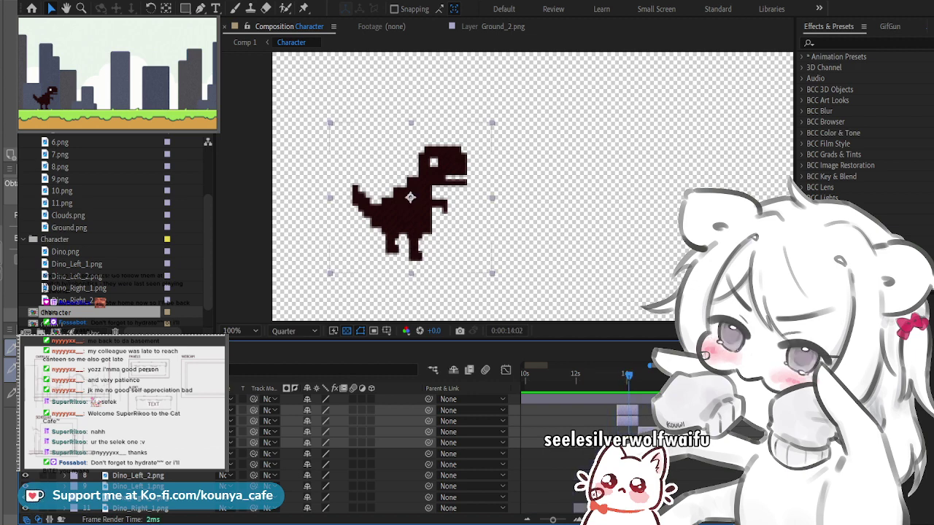
Step: Add another set of the four leg layers behind the last one, extending the walk cycle past 15 seconds
key(ctrl+])
key(ctrl+z)
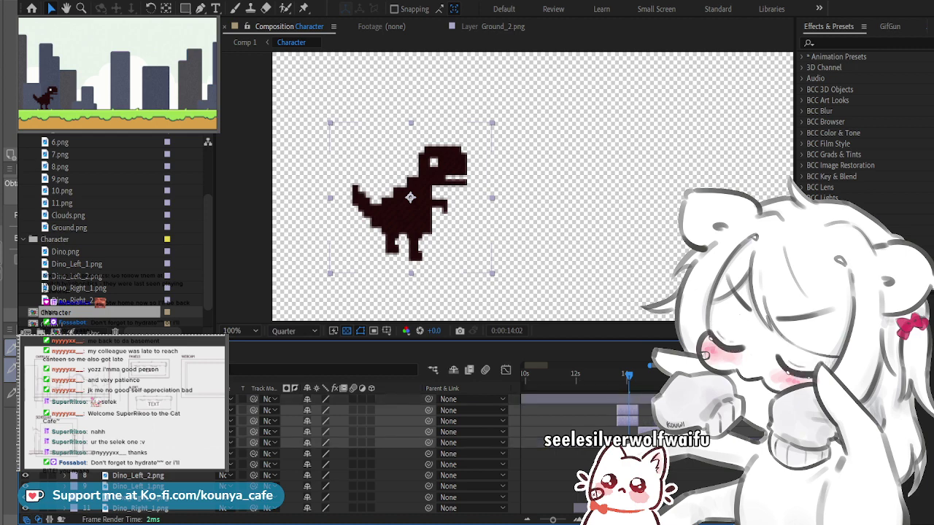
key(ctrl+z)
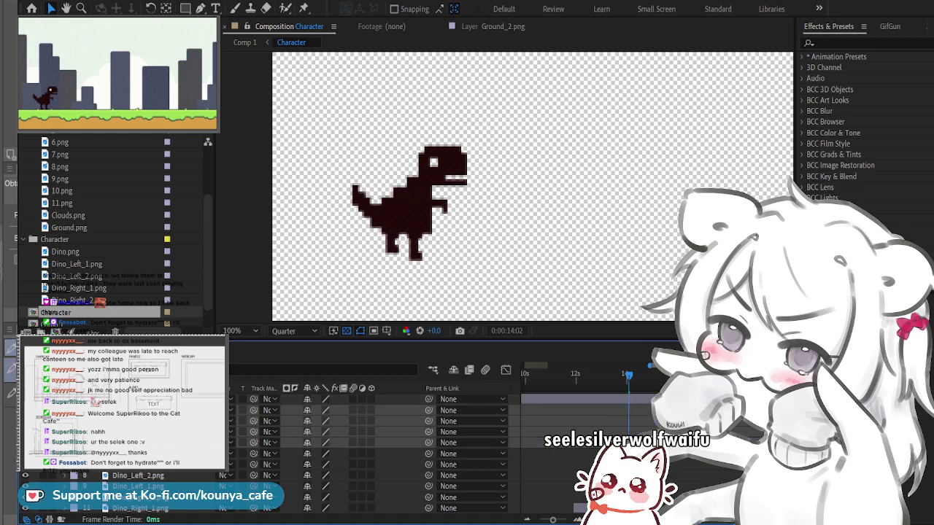
key(ctrl+z)
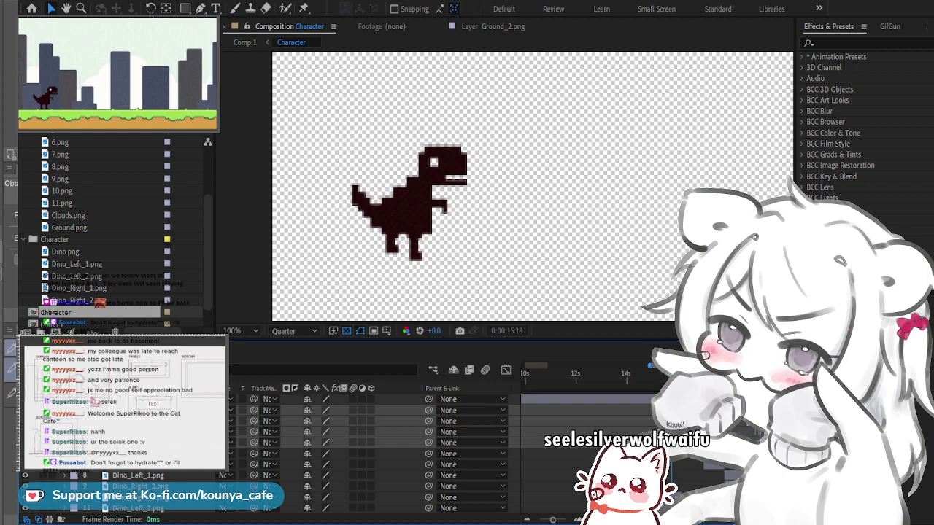
Step: Return to the first frame, switch to Comp 1 and preview the running dino in the full scene
key(Home)
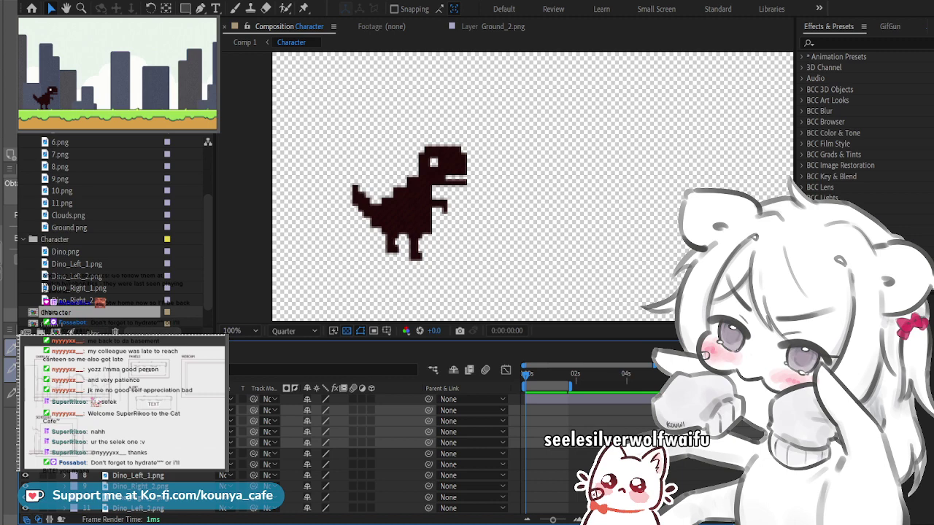
key(shift+Escape)
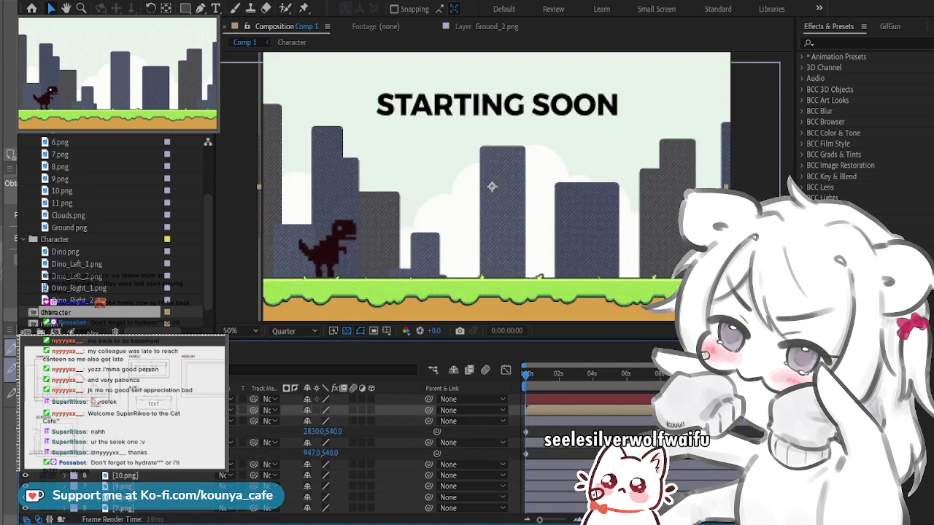
key(space)
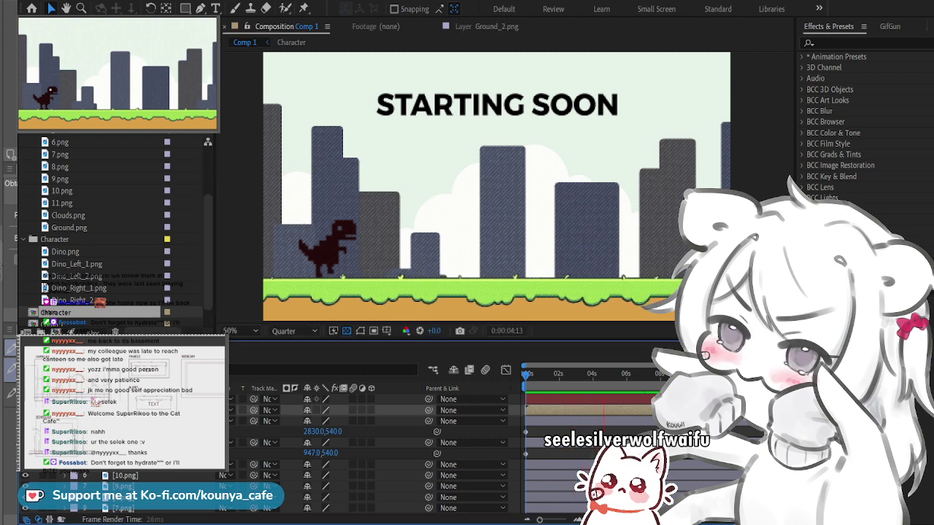
key(space)
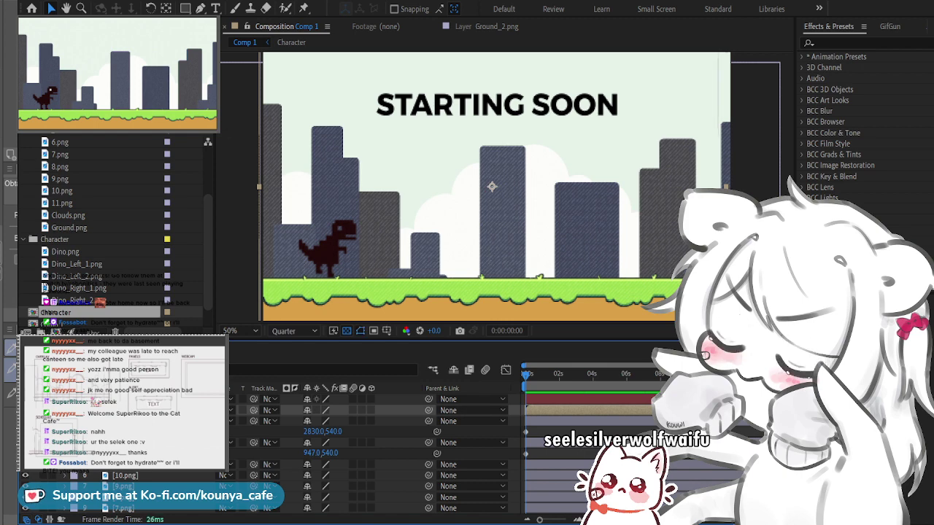
Step: Pre-compose the three grey building layers 1.png, 2.png and 3.png in Comp 1 with the default settings
click(124, 465)
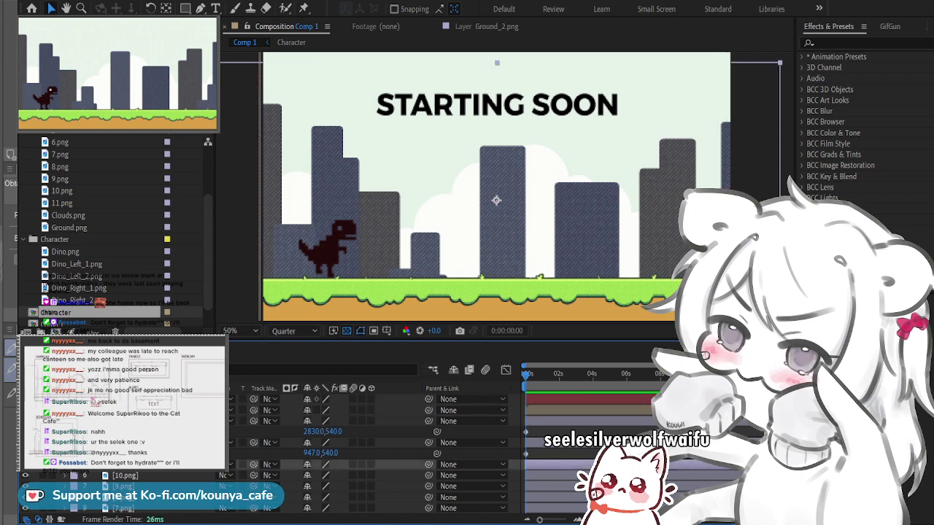
scroll(365, 452, down, 4)
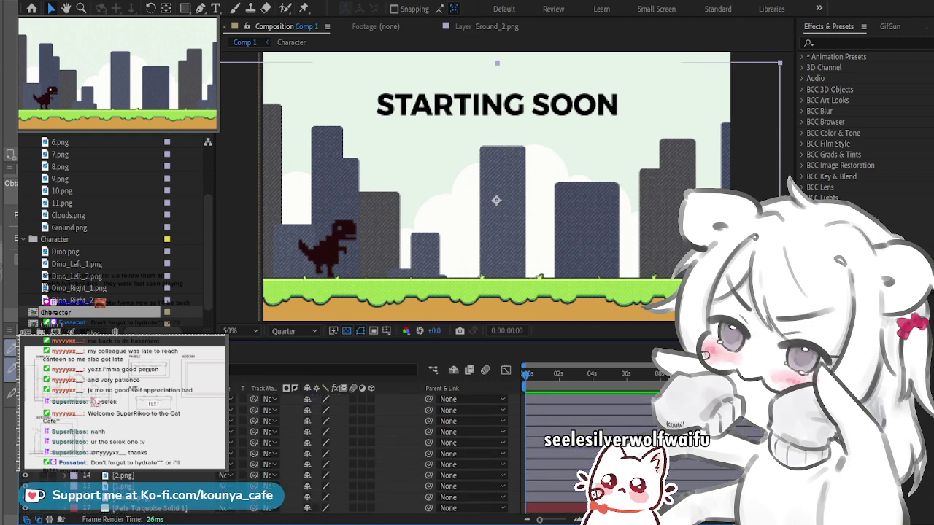
click(124, 486)
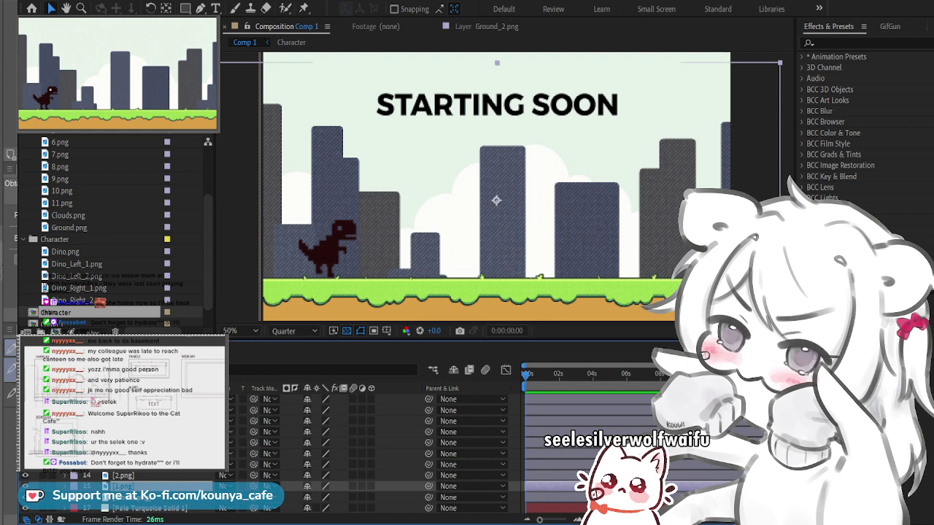
shift+click(146, 464)
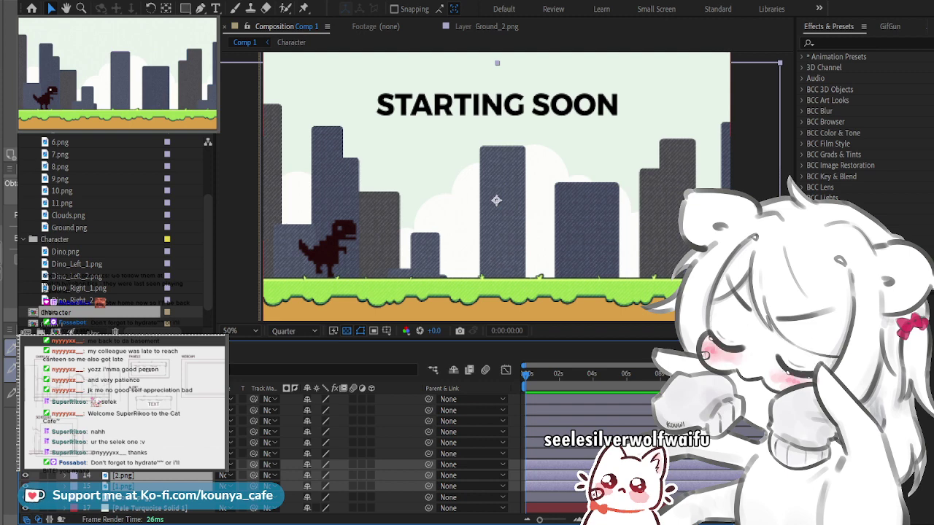
key(ctrl+shift+c)
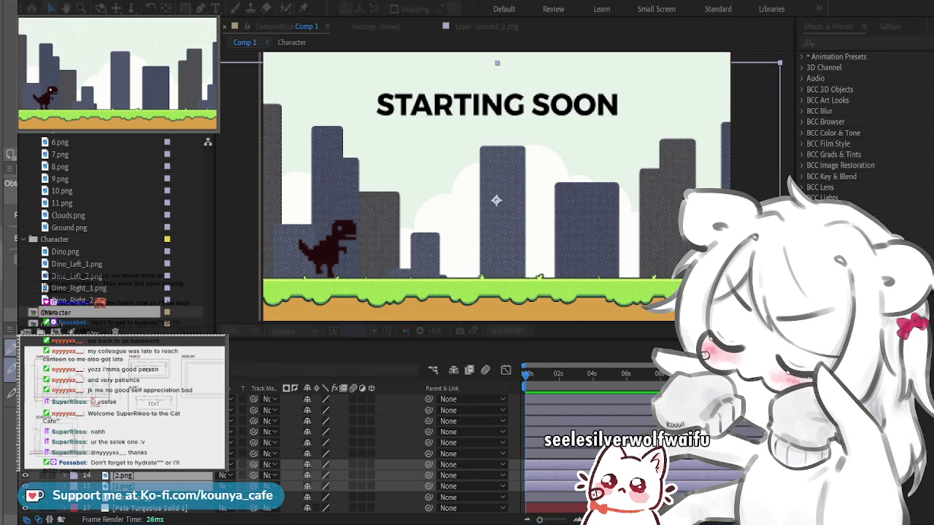
key(Return)
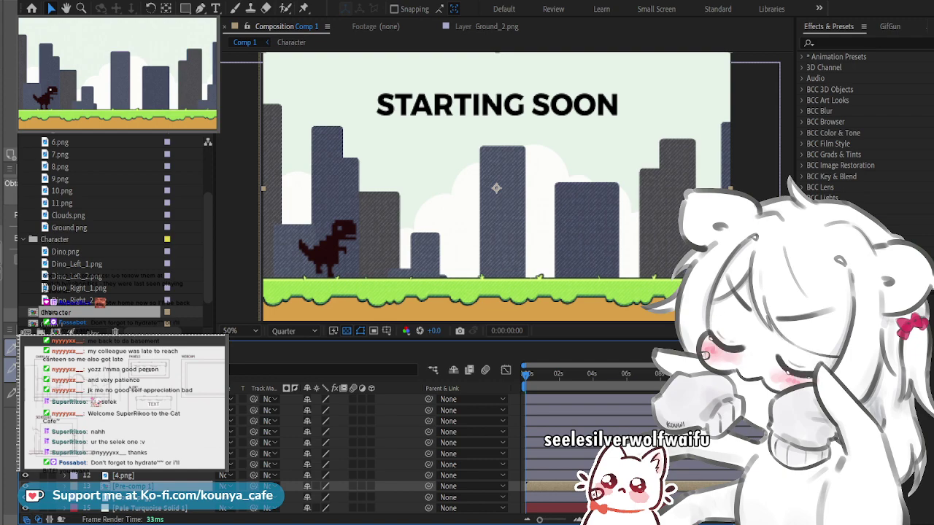
Step: Open the grey buildings' pre-comp and shift its three layers right together until the leftmost building is entirely within the frame
double_click(133, 486)
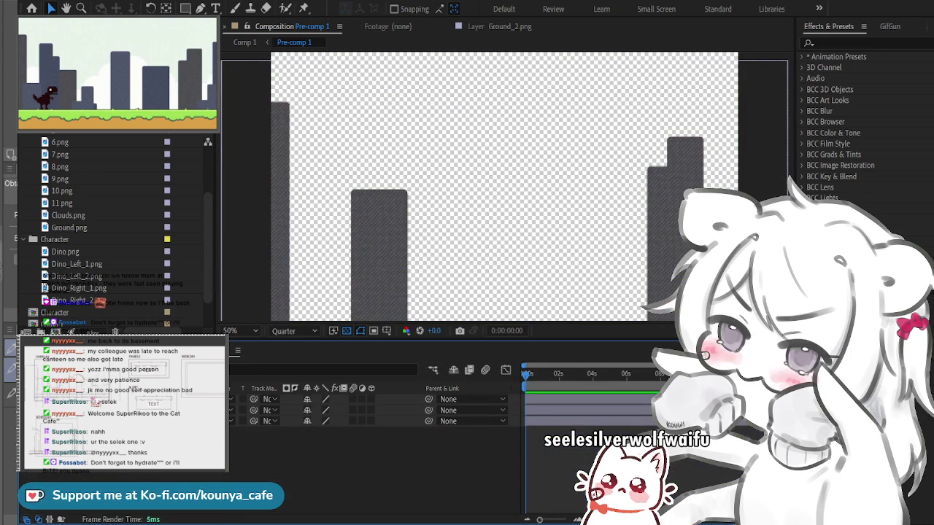
drag(682, 219, 705, 218)
drag(698, 157, 714, 160)
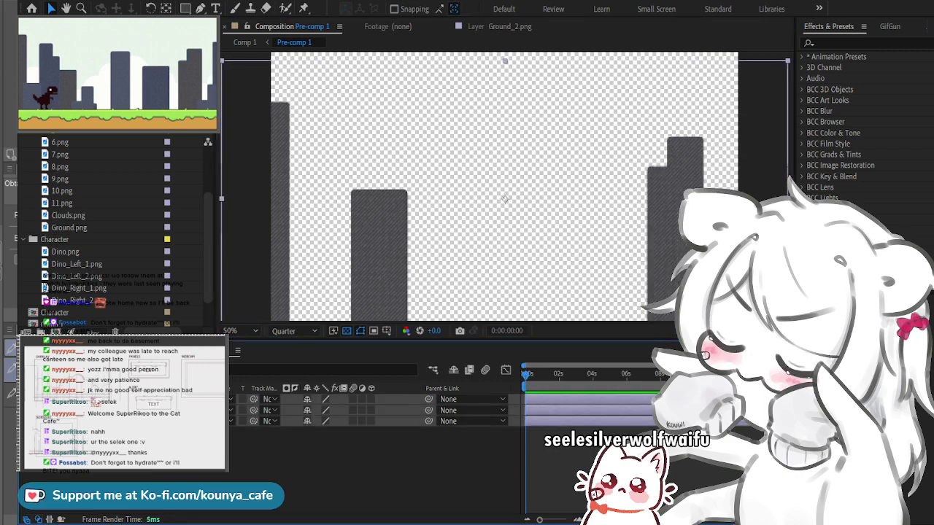
key(shift+Right)
key(shift+Right)
key(shift+Right)
key(shift+Right)
key(shift+Right)
key(shift+Right)
key(shift+Right)
key(shift+Right)
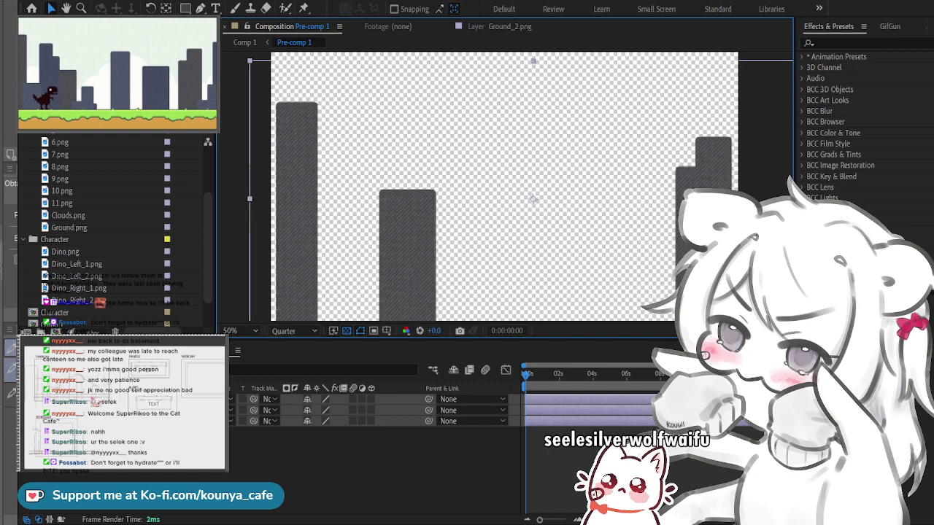
key(KP_Enter)
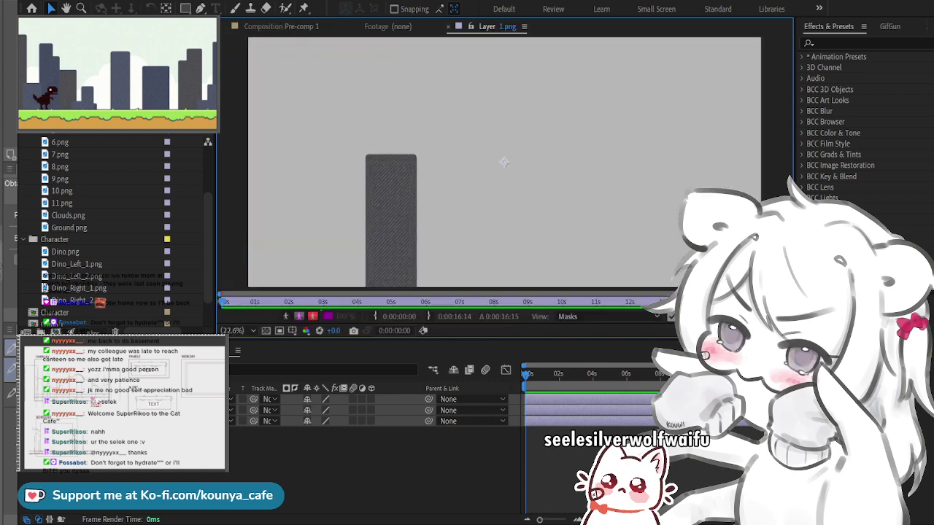
key(ctrl+w)
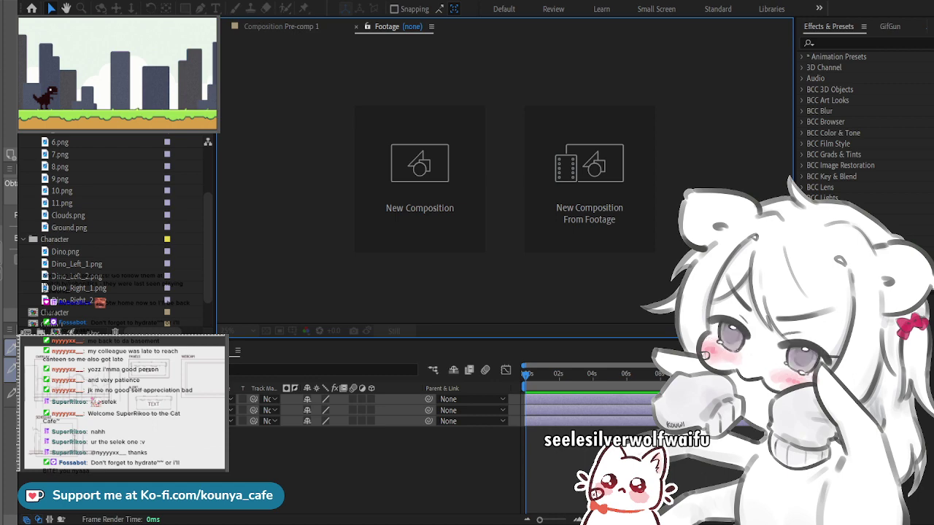
key(alt+shift+comma)
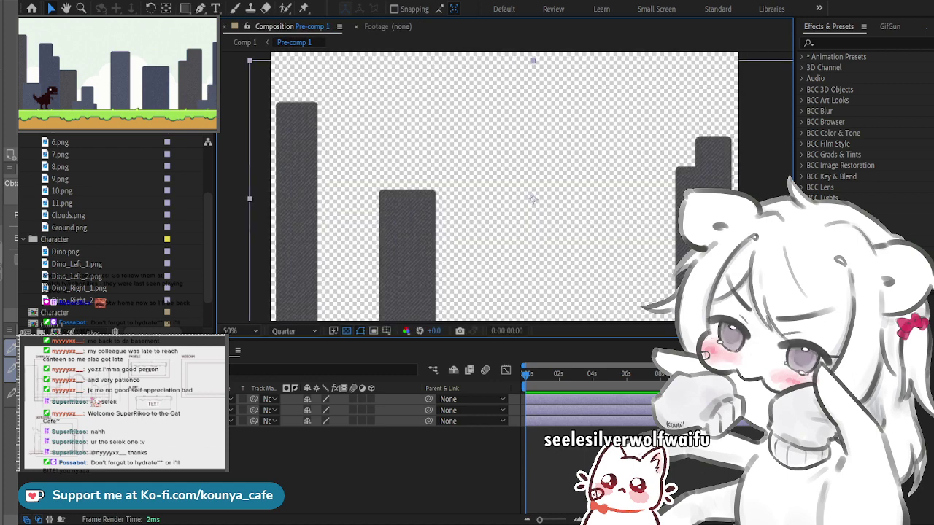
Step: Return to Comp 1 and shift the pre-comp left so its grey buildings line up with their previous place in the skyline
key(backslash)
key(backslash)
scroll(117, 219, down, 1)
key(alt+shift+comma)
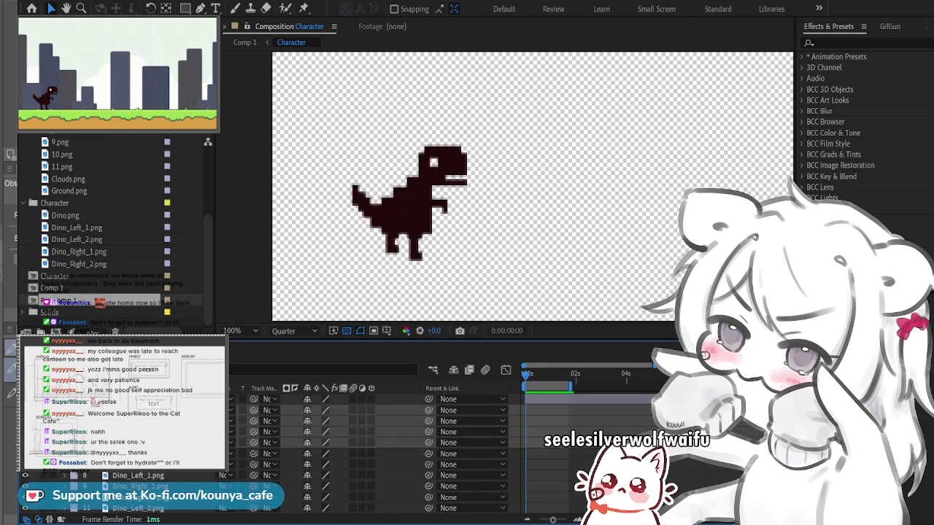
key(alt+shift+comma)
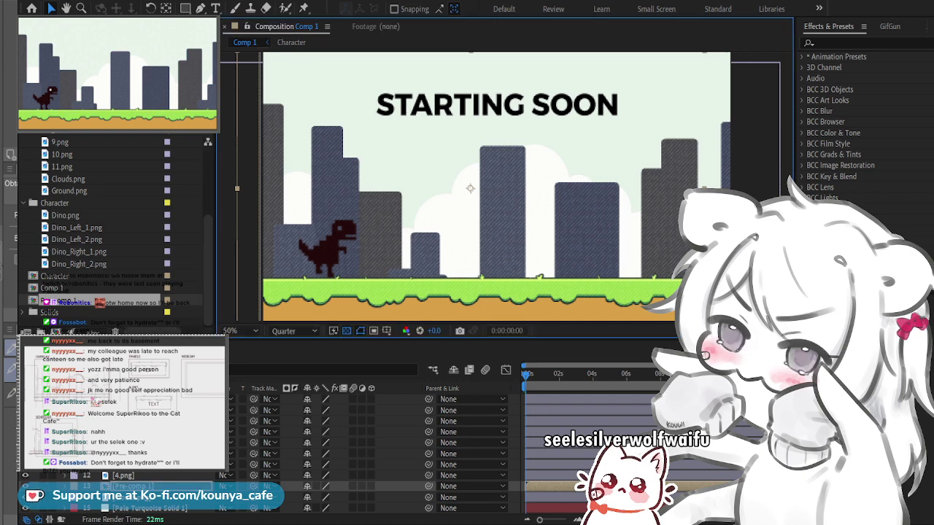
Step: Inspect the blue building layers around the dino in Comp 1, toggling a layer's visibility to identify its building
click(122, 475)
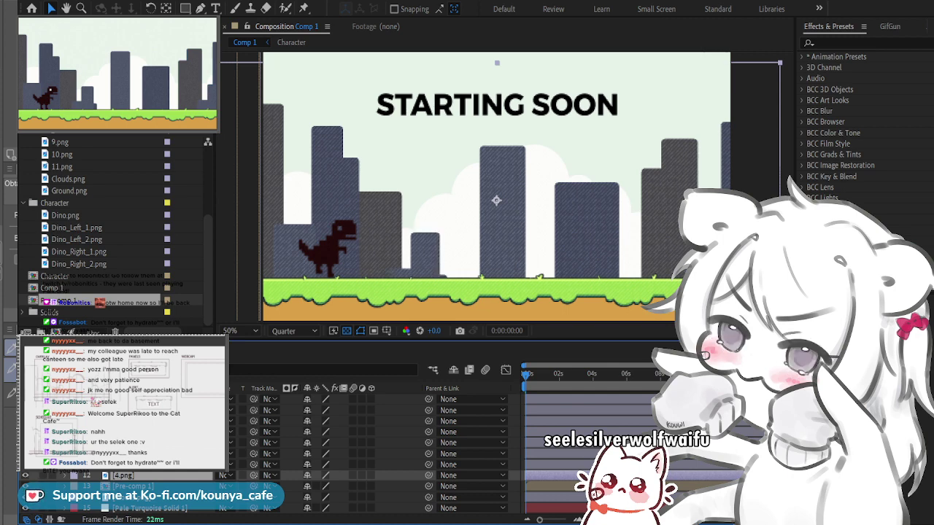
scroll(372, 452, up, 3)
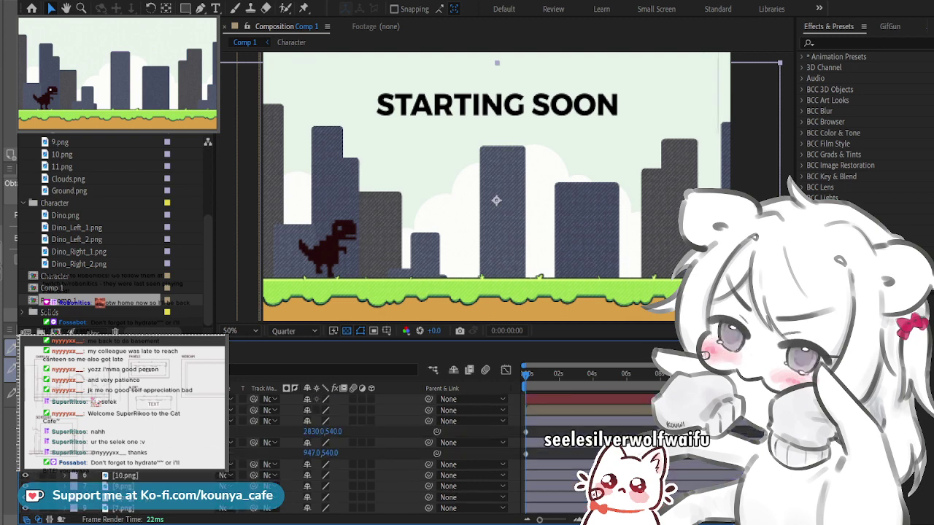
scroll(372, 452, down, 1)
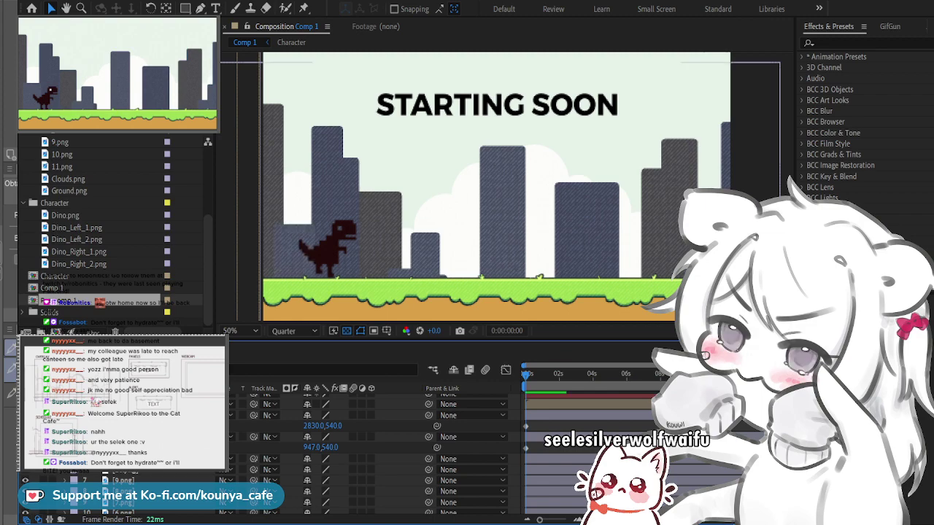
key(period)
key(h)
drag(408, 240, 636, 154)
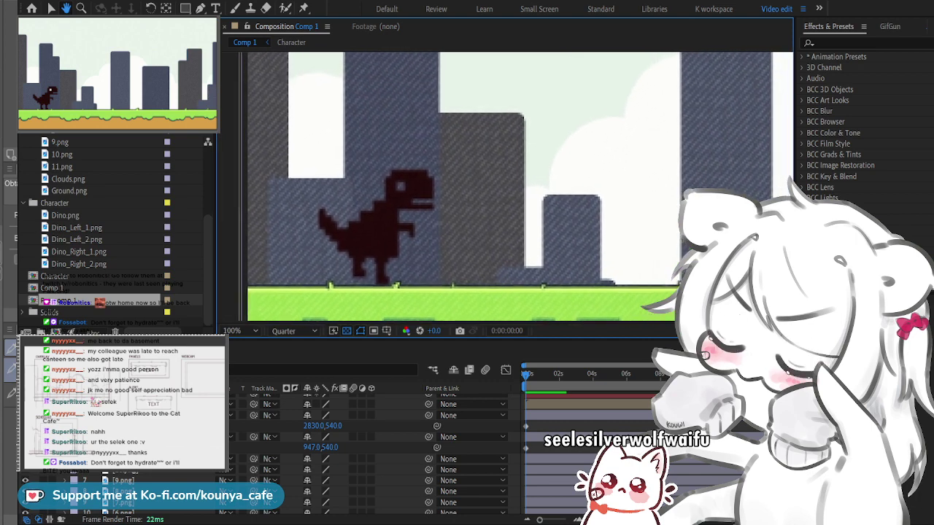
key(v)
click(25, 491)
click(25, 491)
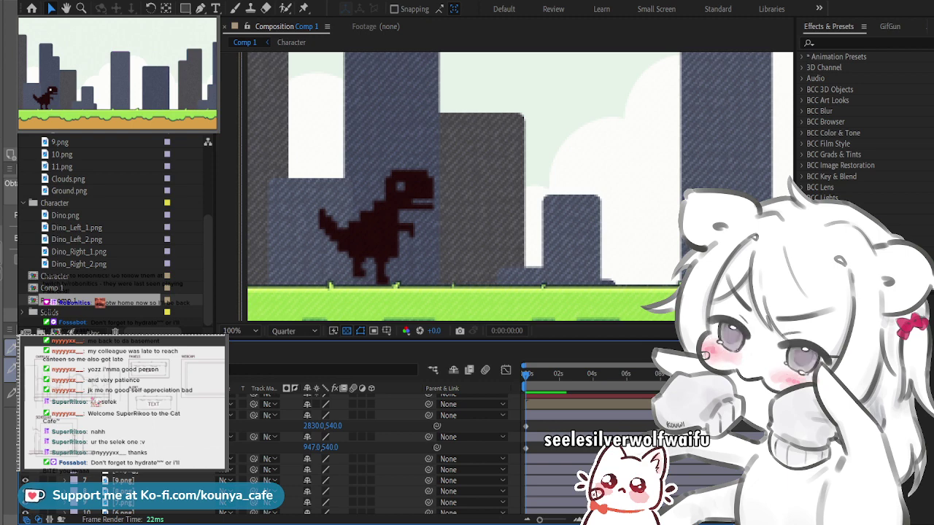
key(ctrl+z)
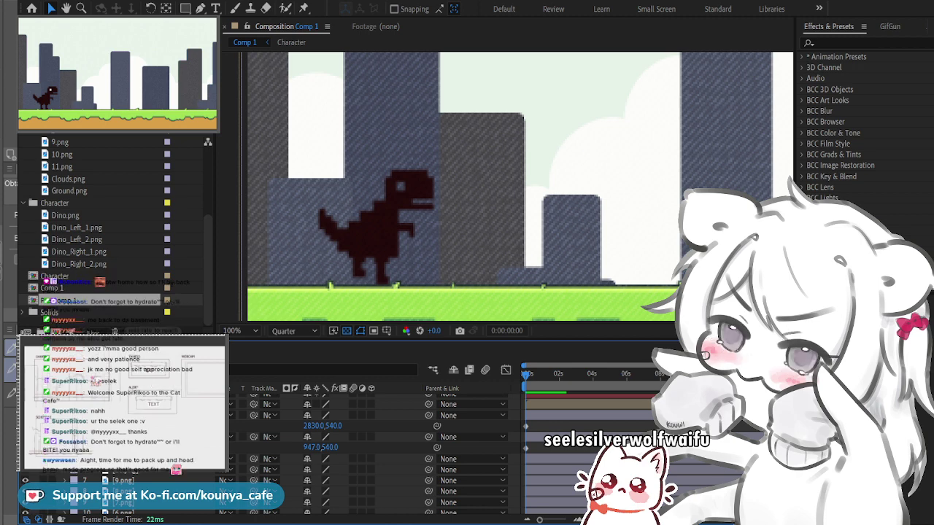
Step: Pre-compose the short blue building layers 9.png, 10.png and 11.png in Comp 1 under the name Building_3
click(124, 480)
shift+click(124, 459)
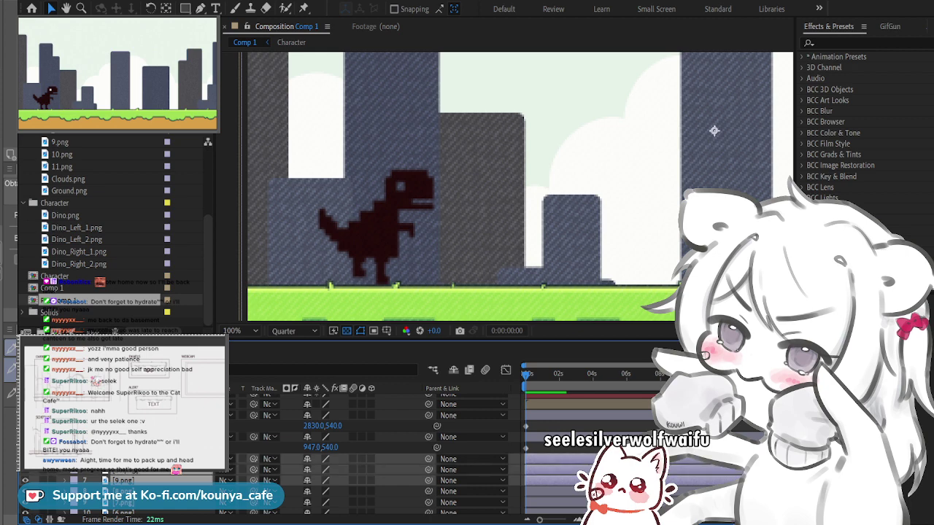
key(h)
drag(505, 186, 429, 178)
drag(505, 186, 482, 212)
key(v)
scroll(560, 168, down, 2)
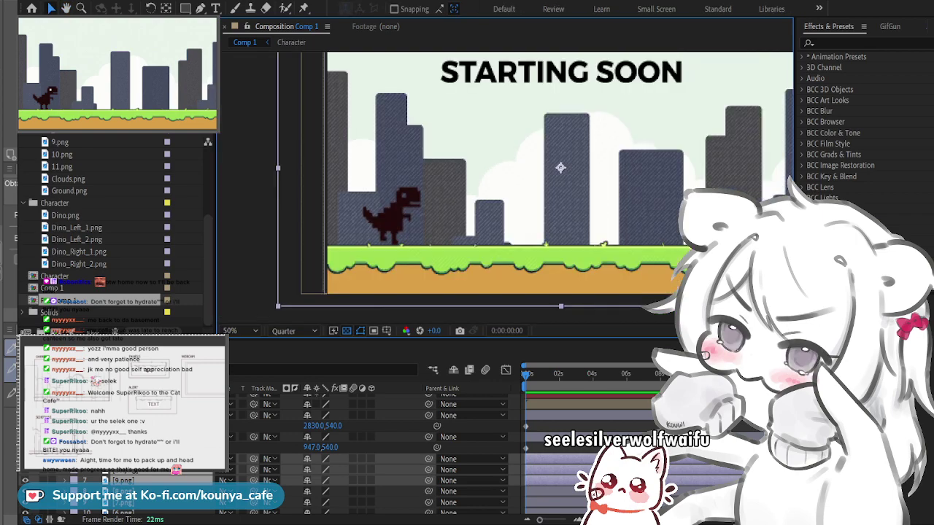
key(h)
drag(560, 168, 486, 172)
key(v)
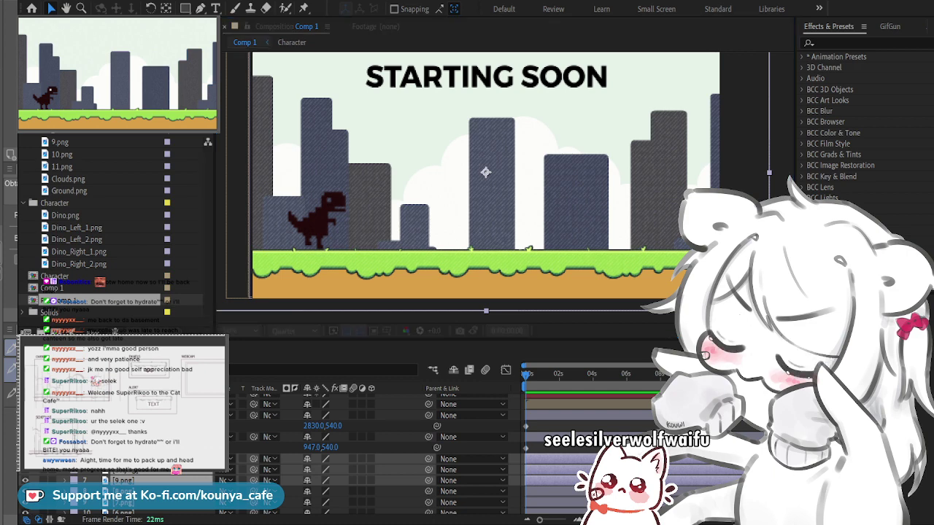
key(space)
drag(486, 172, 468, 184)
key(v)
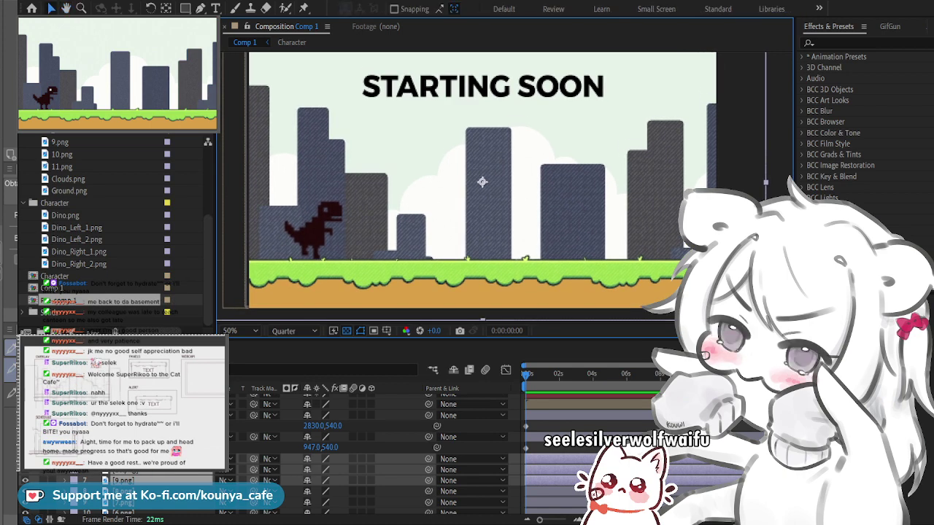
drag(481, 182, 480, 184)
key(v)
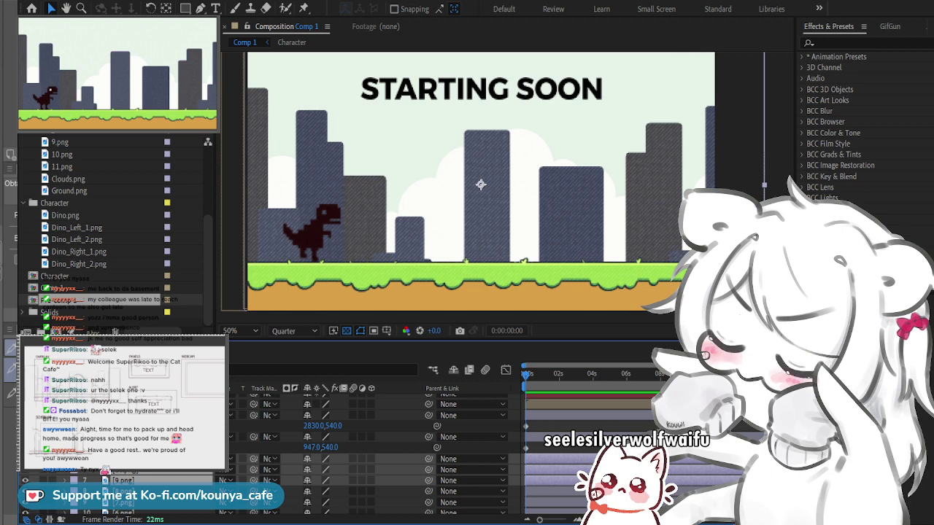
key(ctrl+s)
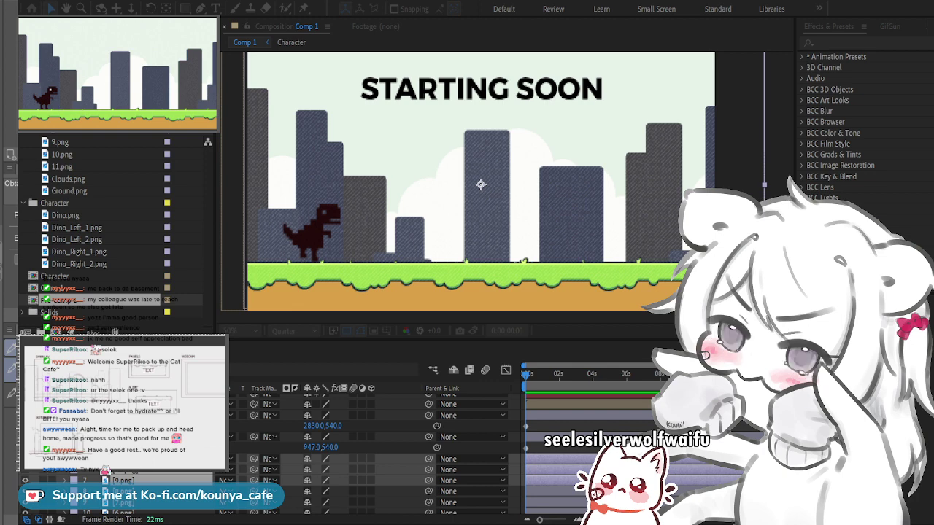
key(Return)
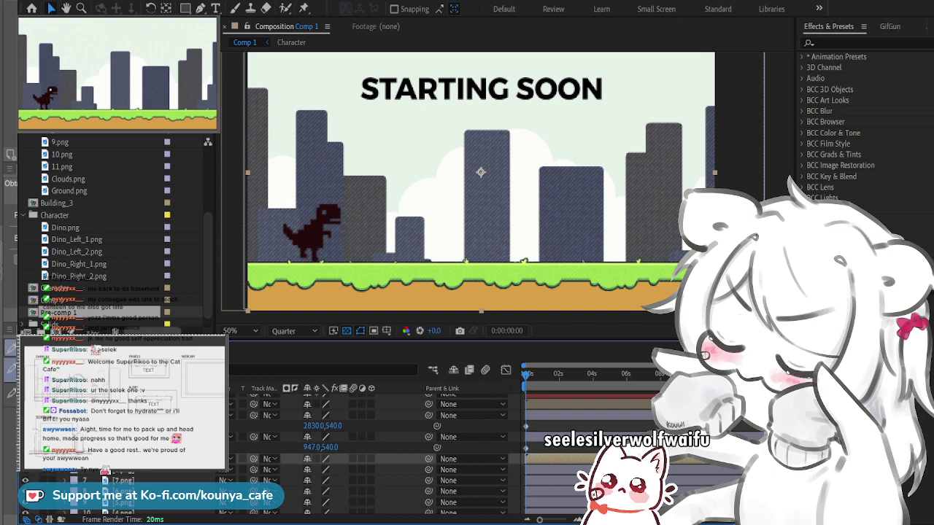
Step: Open the grey buildings' pre-comp and rename it Building_1 in the project
scroll(109, 234, down, 1)
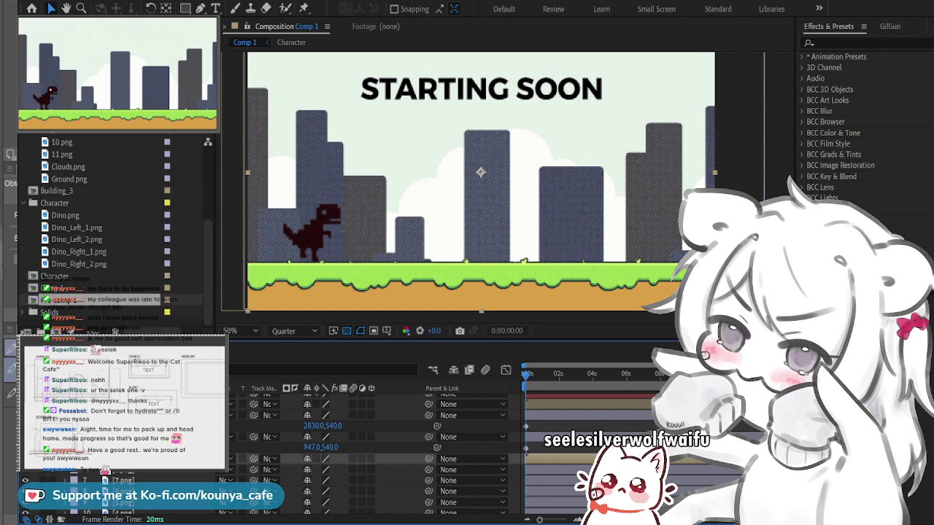
double_click(124, 459)
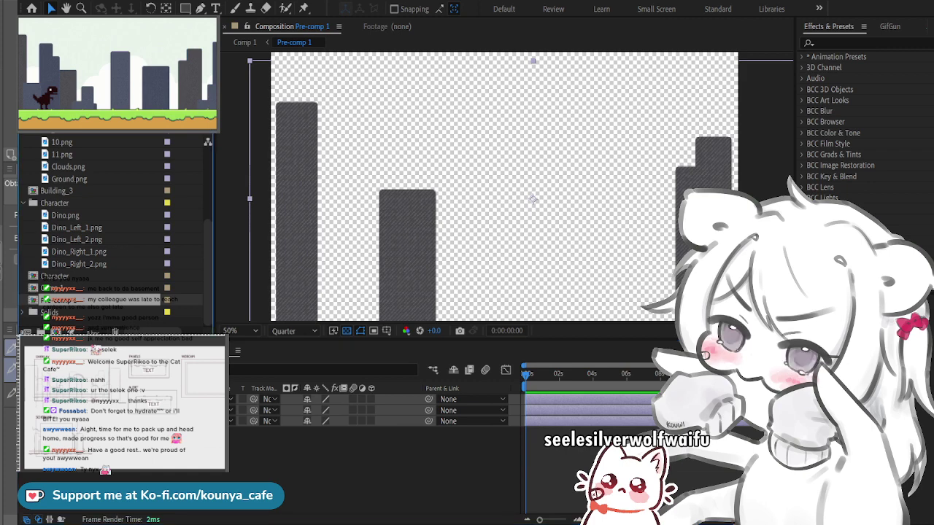
key(Return)
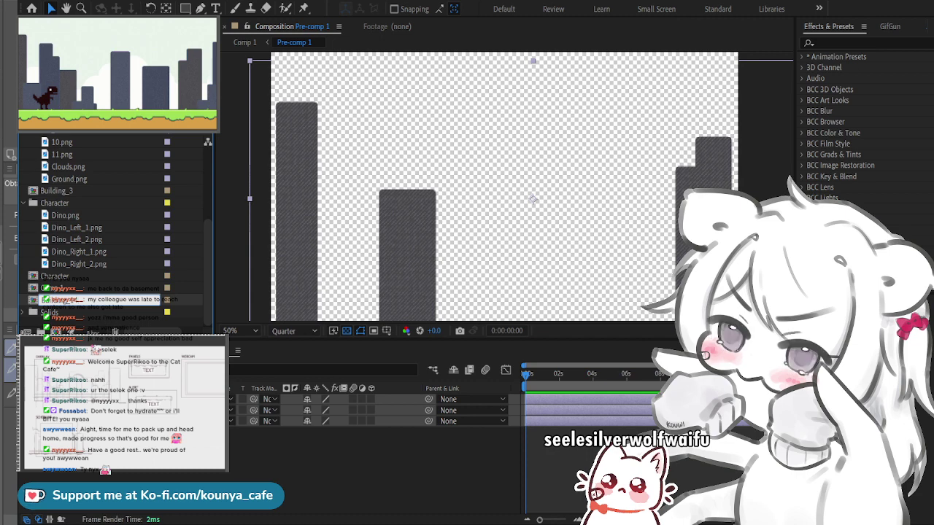
key(Return)
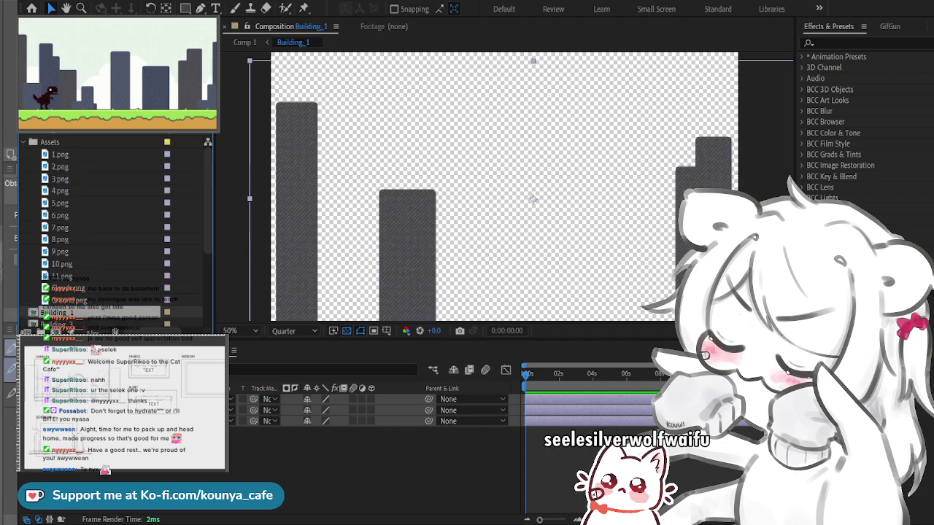
Step: Return to Comp 1 and pre-compose the five blue building layers 4.png to 8.png under the name Building_2
click(245, 42)
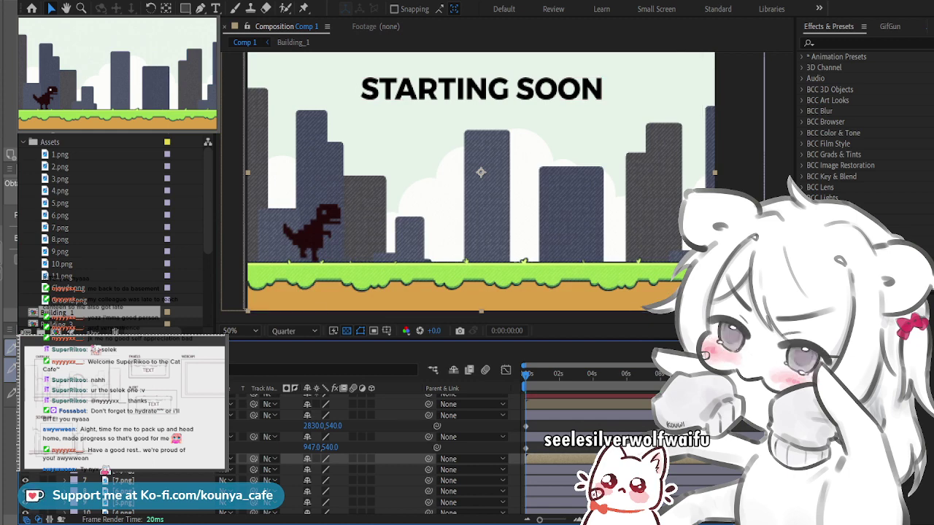
click(124, 469)
scroll(364, 452, down, 1)
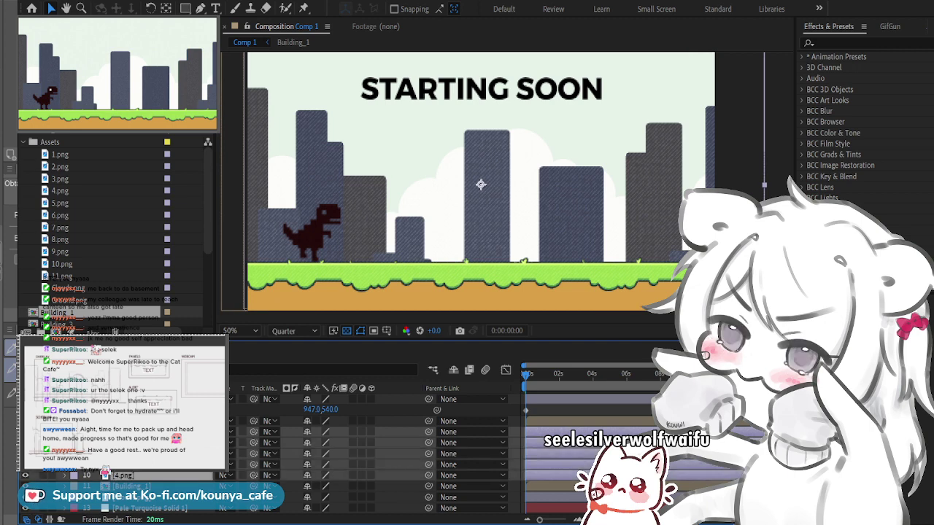
key(space)
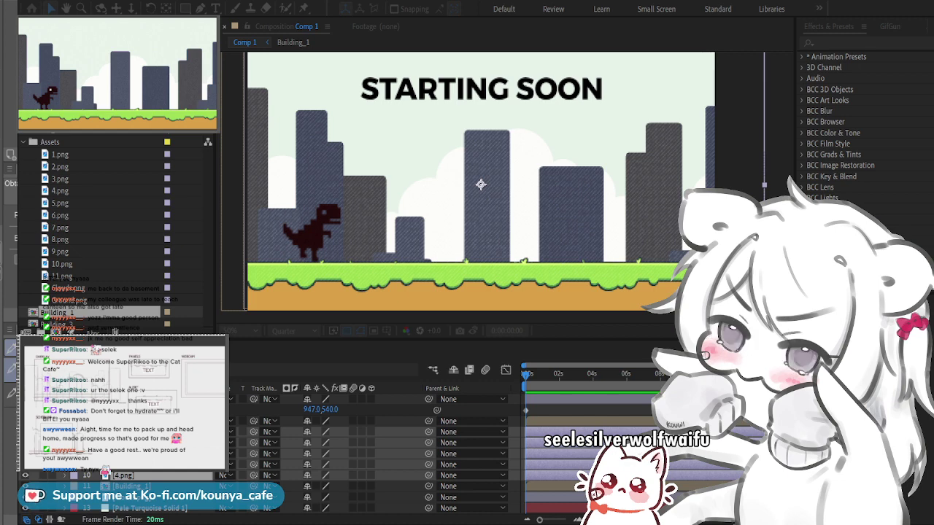
click(480, 175)
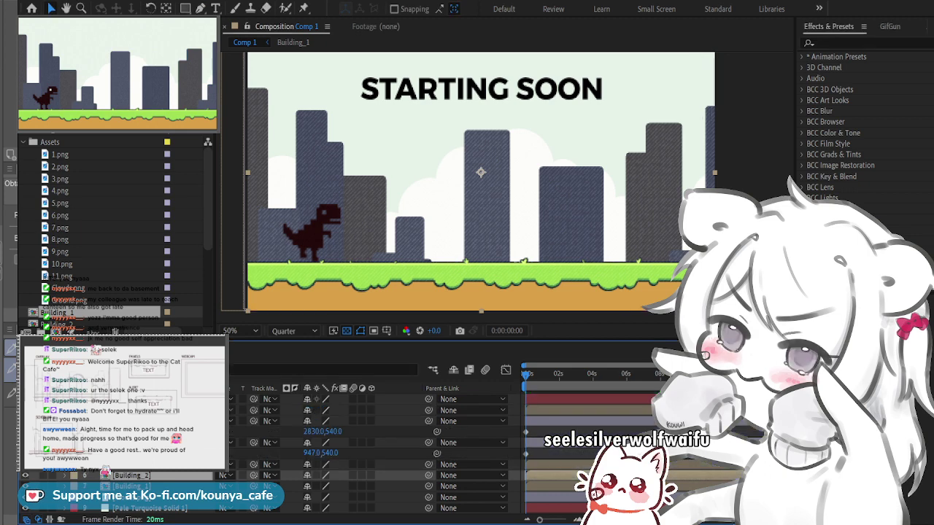
Step: Open Building_2 and shift its five layers left together until the rightmost building is entirely within the frame
scroll(113, 233, down, 2)
double_click(57, 276)
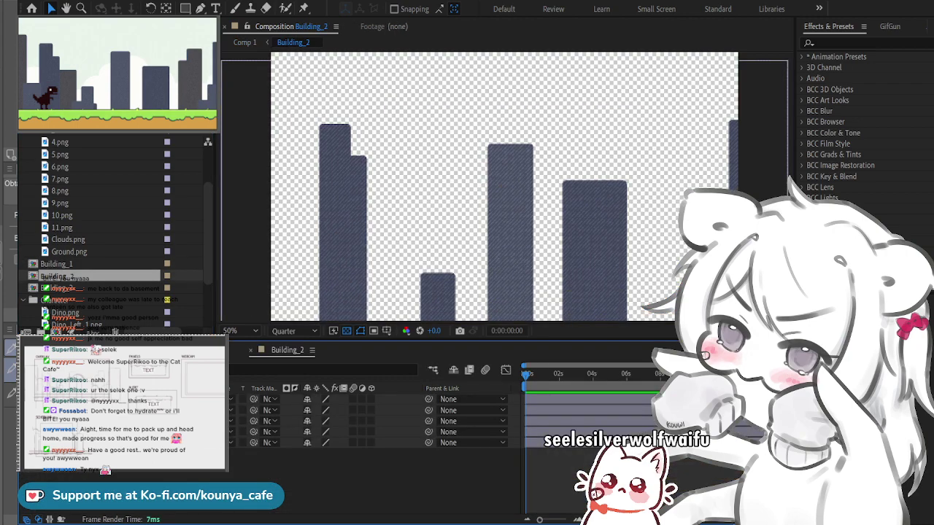
key(ctrl+a)
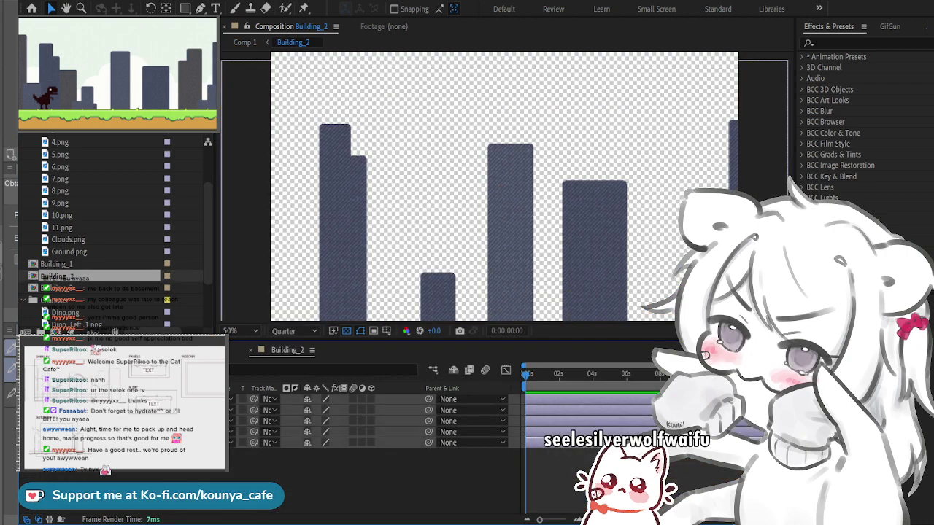
drag(504, 198, 462, 198)
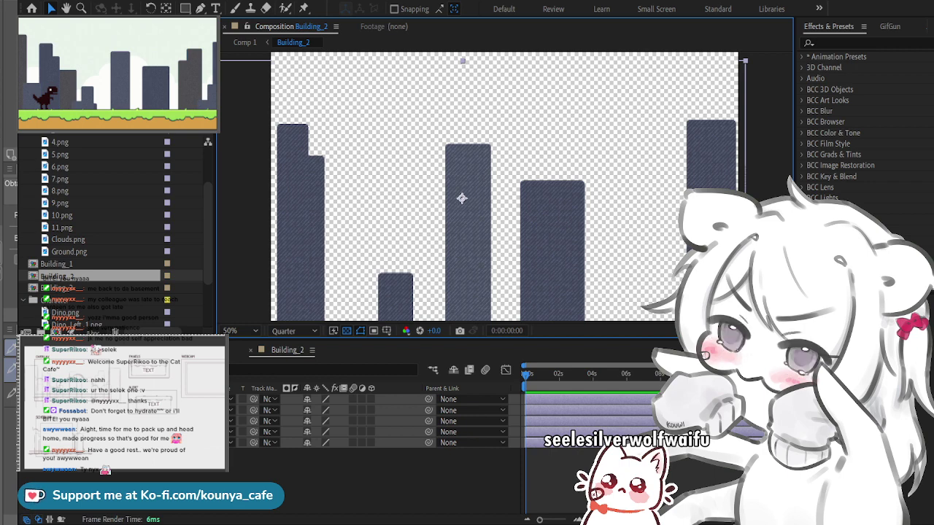
Step: Open Building_3 and nudge its three layers slightly left together so the first building sits near the frame's left edge
double_click(58, 288)
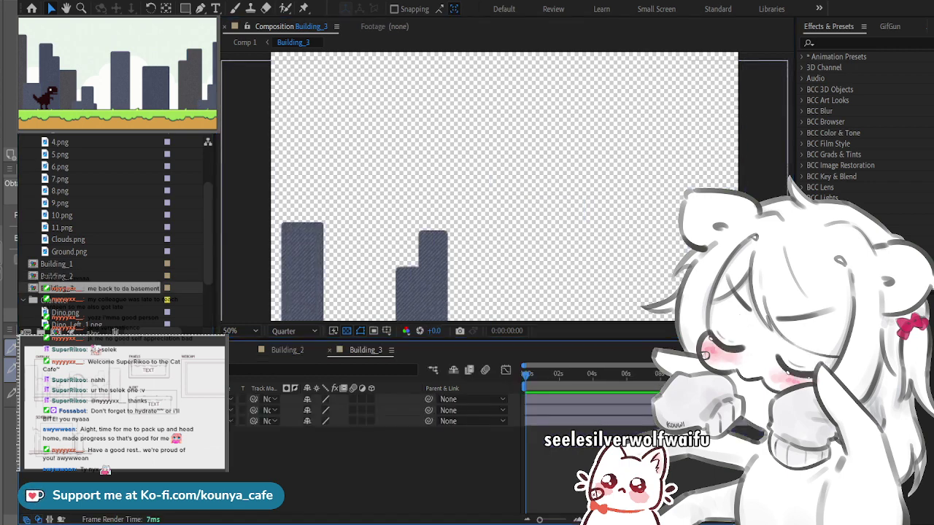
key(ctrl+a)
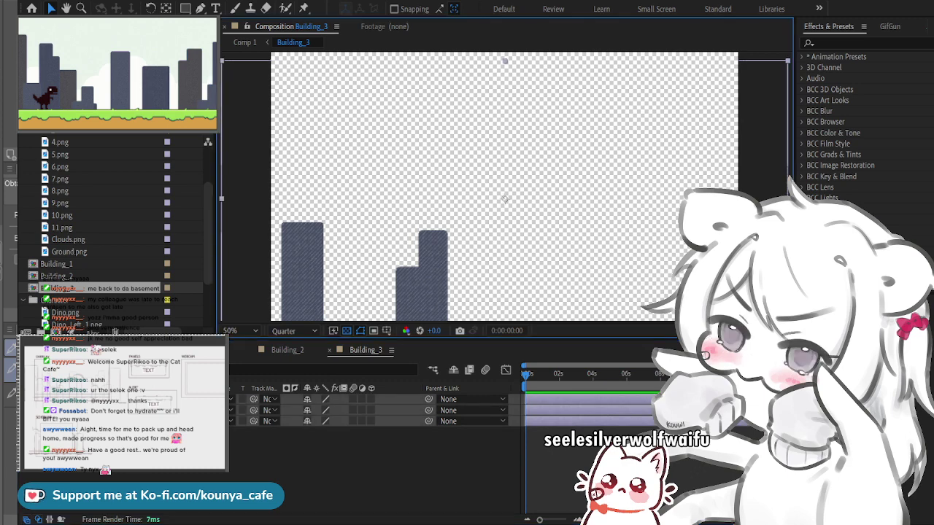
key(shift+Left)
key(Left)
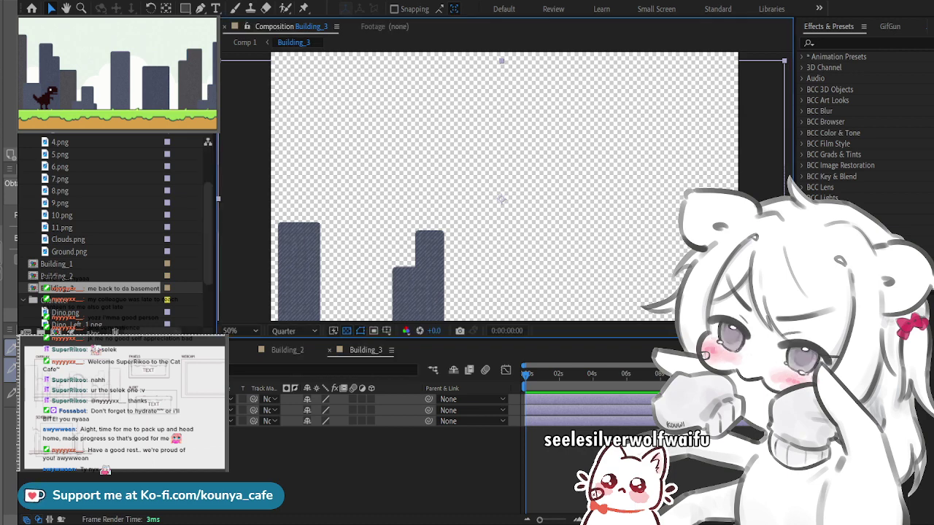
Step: Return to Comp 1 and toggle the Building_1 layer's visibility to check which buildings it holds
click(134, 350)
click(62, 350)
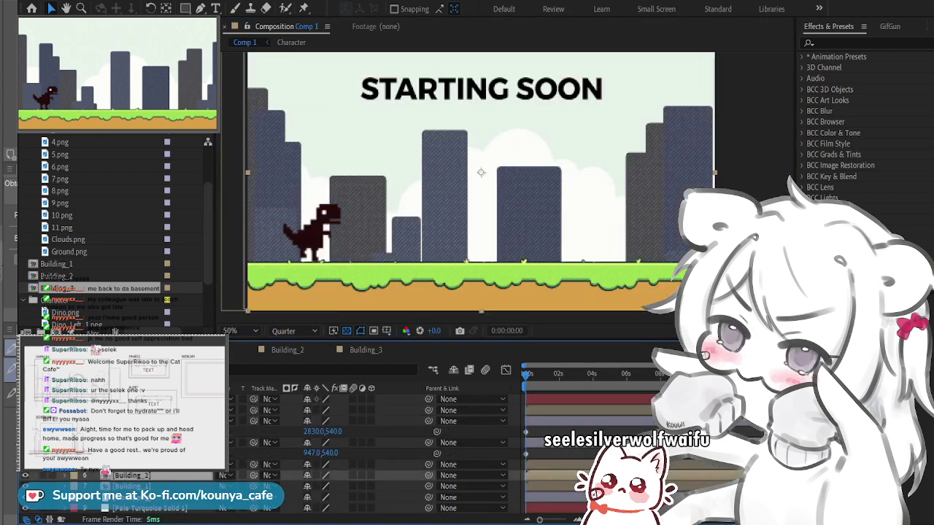
click(131, 485)
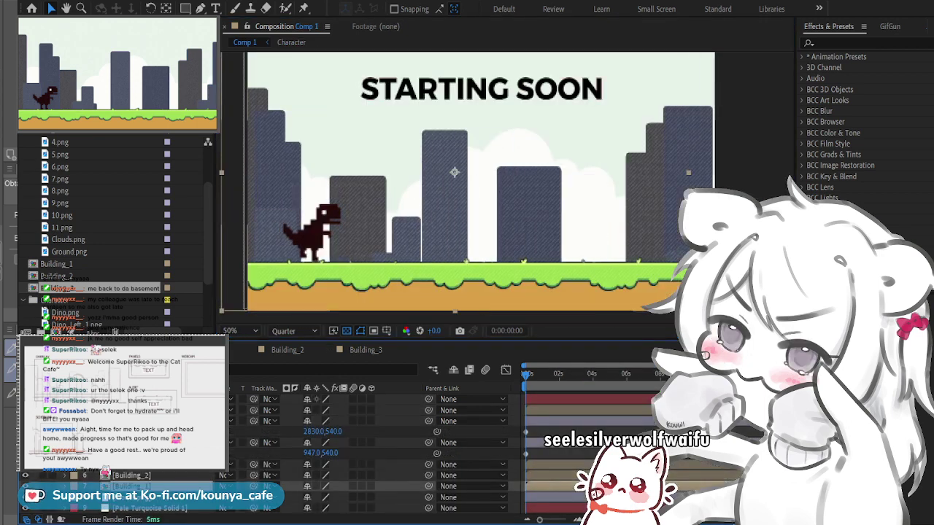
click(25, 486)
click(25, 486)
Step: Shift the Building_2 pre-comp right in Comp 1 until its blue buildings line up near their previous place in the skyline
click(131, 474)
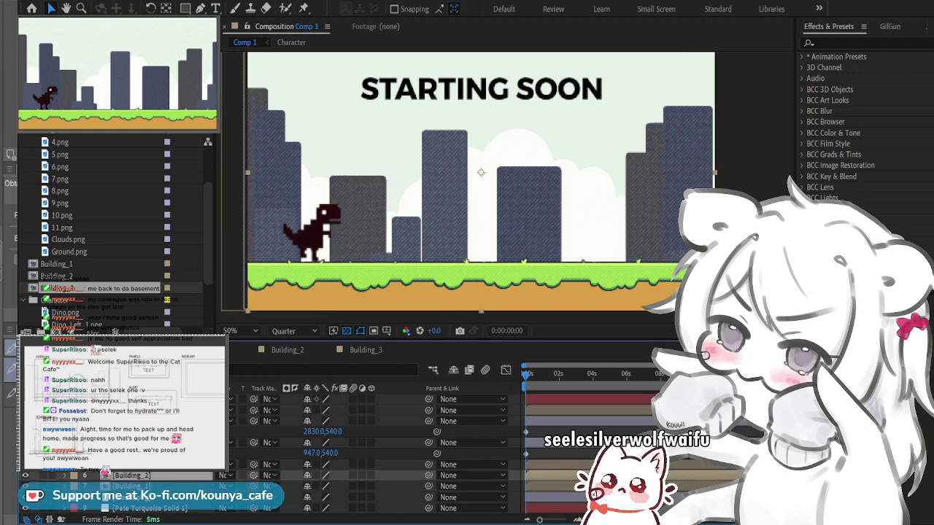
drag(444, 195, 469, 195)
key(shift+Right)
key(shift+Right)
key(shift+Right)
key(shift+Right)
key(shift+Right)
key(shift+Right)
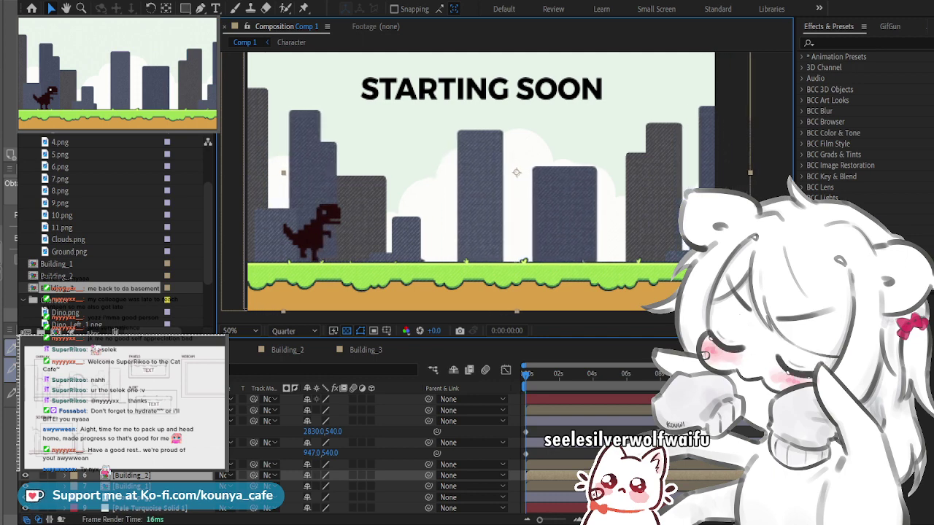
key(Left)
key(Left)
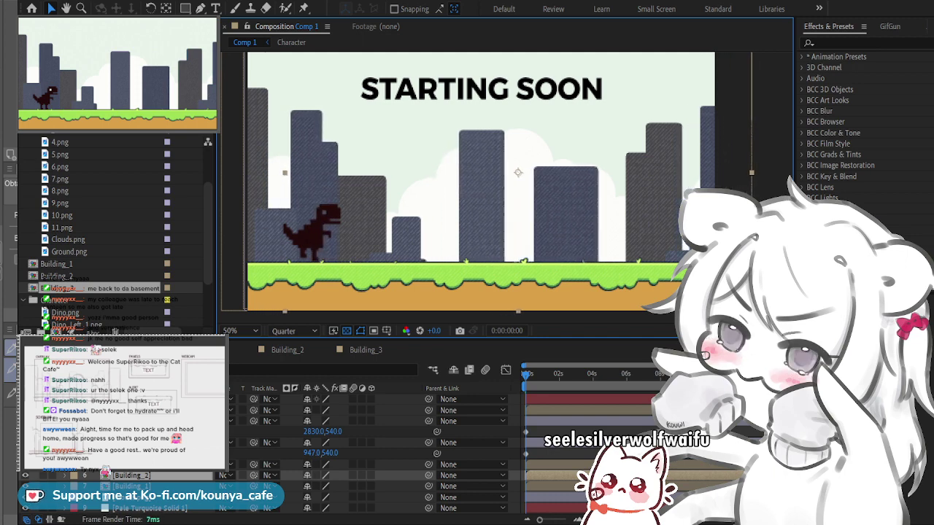
key(Right)
key(Right)
key(Right)
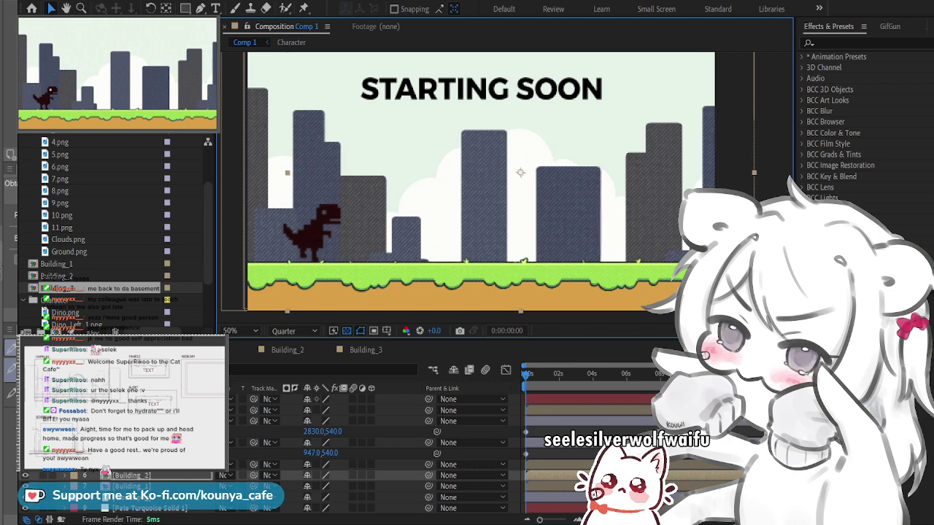
Step: Shift the Building_3 pre-comp left in Comp 1 so its first short building is partly cut off by the frame edge
click(131, 464)
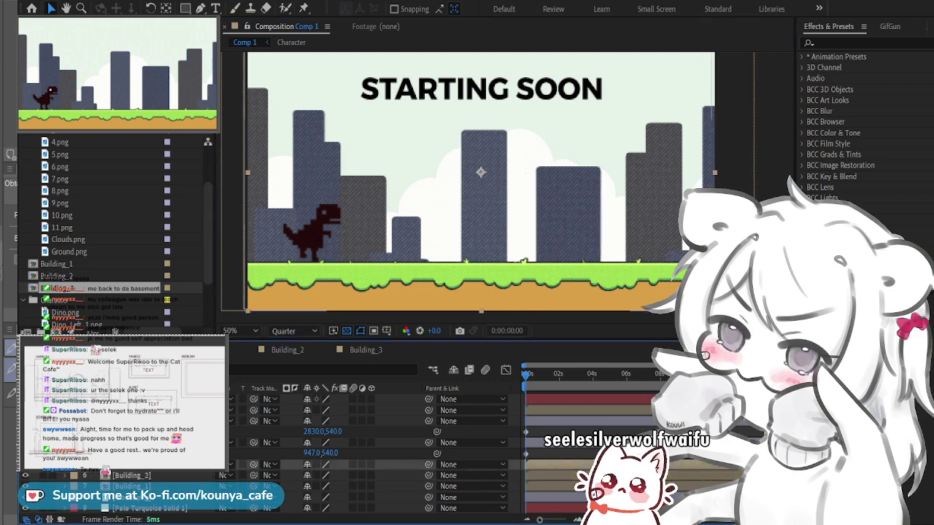
key(shift+Left)
key(shift+Left)
key(Left)
key(Left)
key(Left)
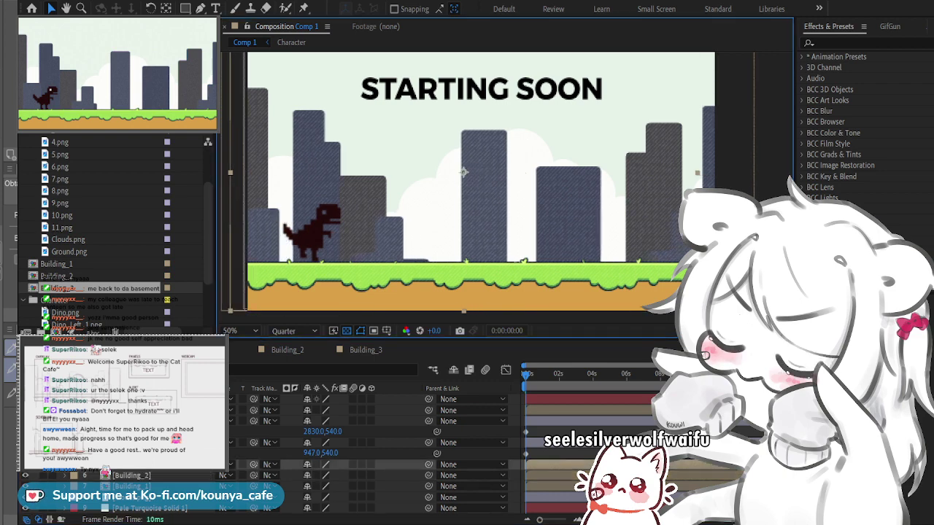
Step: Nudge the Building_3 pre-comp right in Comp 1 until its first short blue building stands fully inside the frame behind the dino
key(shift+Right)
key(shift+Right)
key(shift+Right)
key(shift+Right)
key(shift+Right)
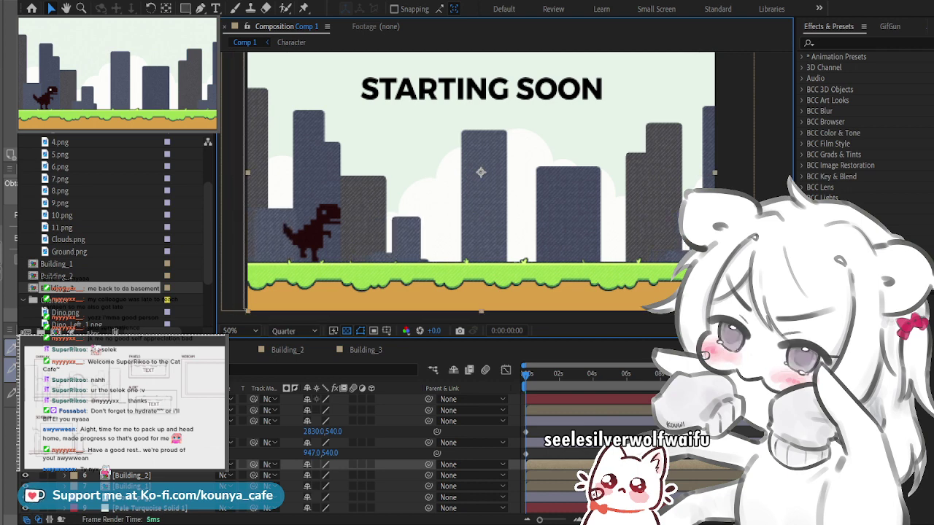
key(shift+Right)
key(Right)
key(Right)
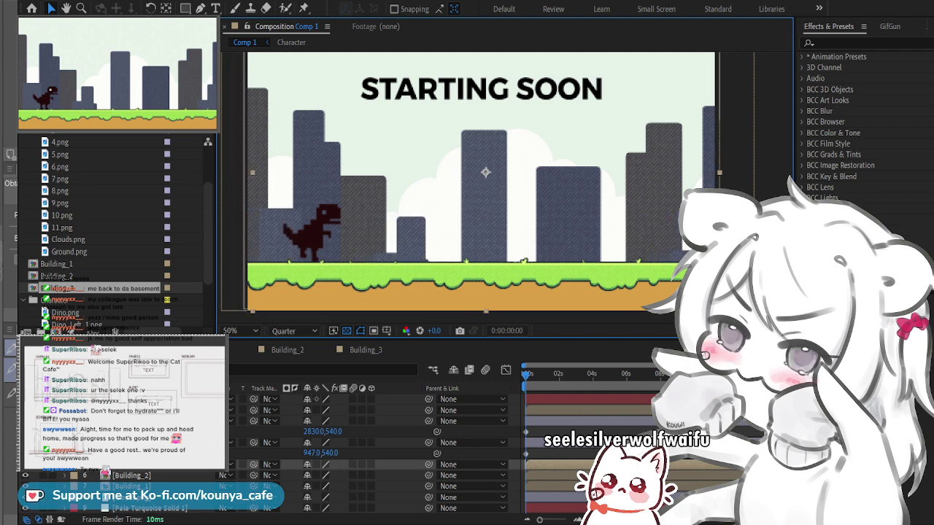
key(Right)
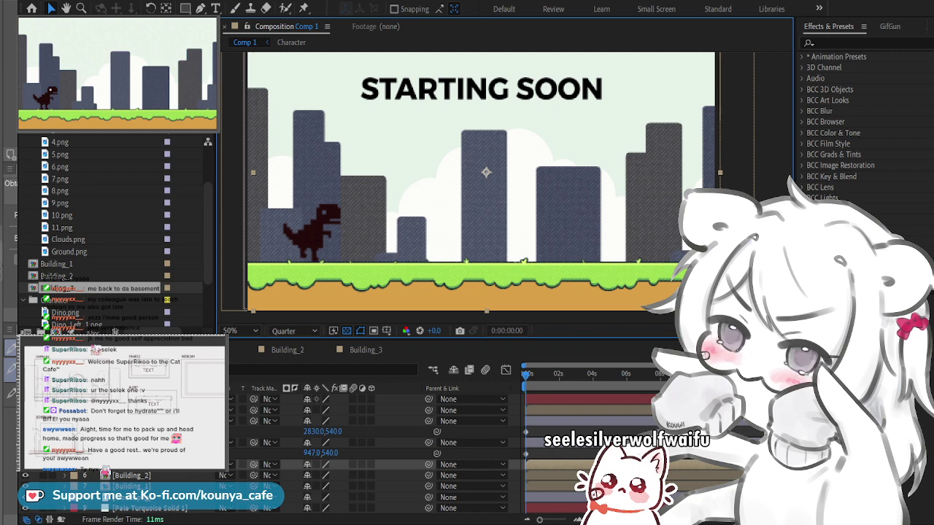
key(shift+Left)
key(Left)
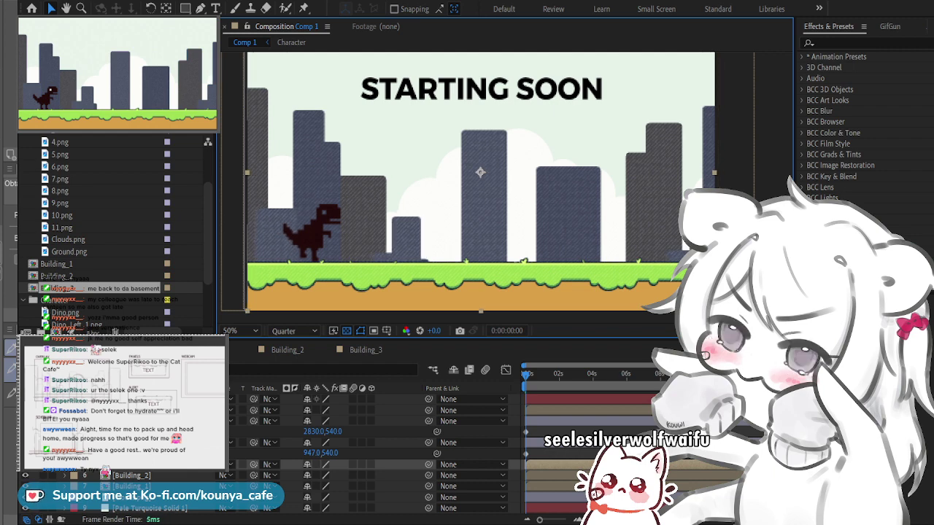
key(Right)
key(Right)
key(Right)
key(Right)
key(Right)
key(Right)
key(Right)
key(Right)
key(Right)
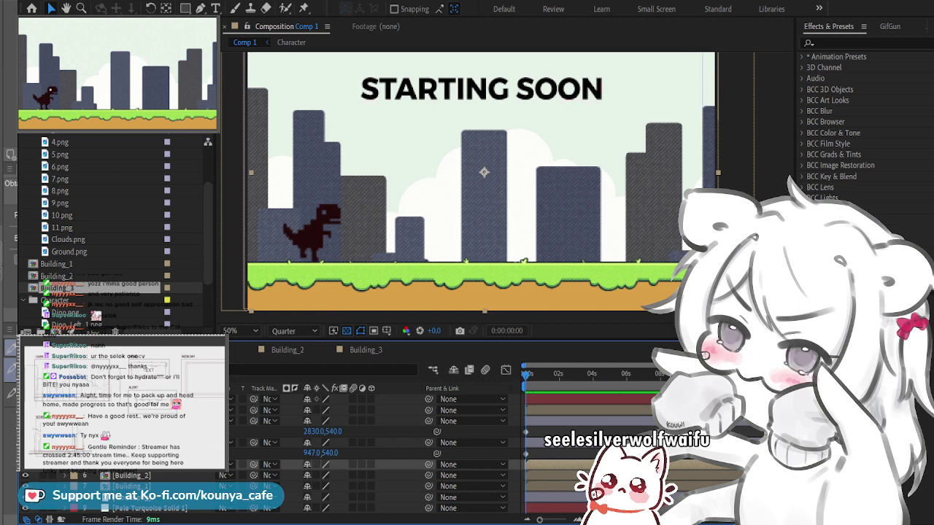
Step: Duplicate the Building_1 layer in Comp 1 and hide the Building_2 and Building_3 layers so only the grey buildings show
click(132, 485)
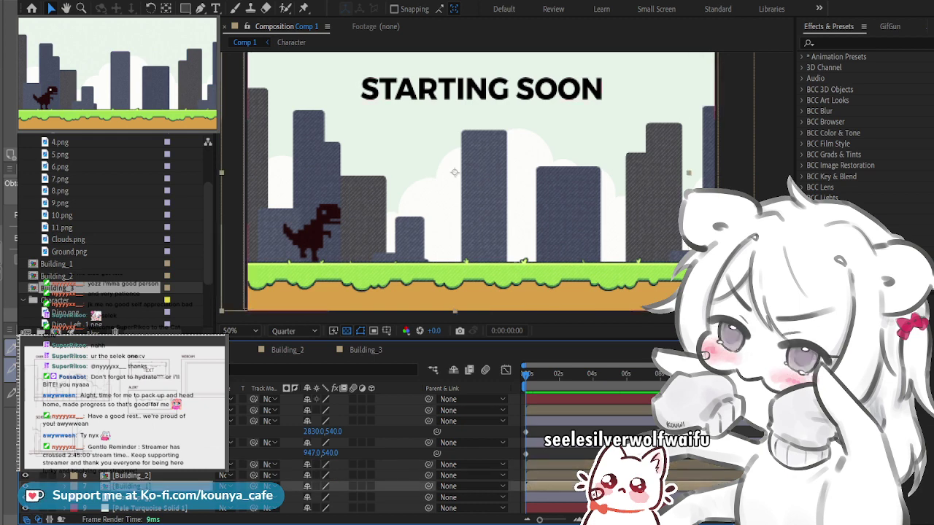
key(p)
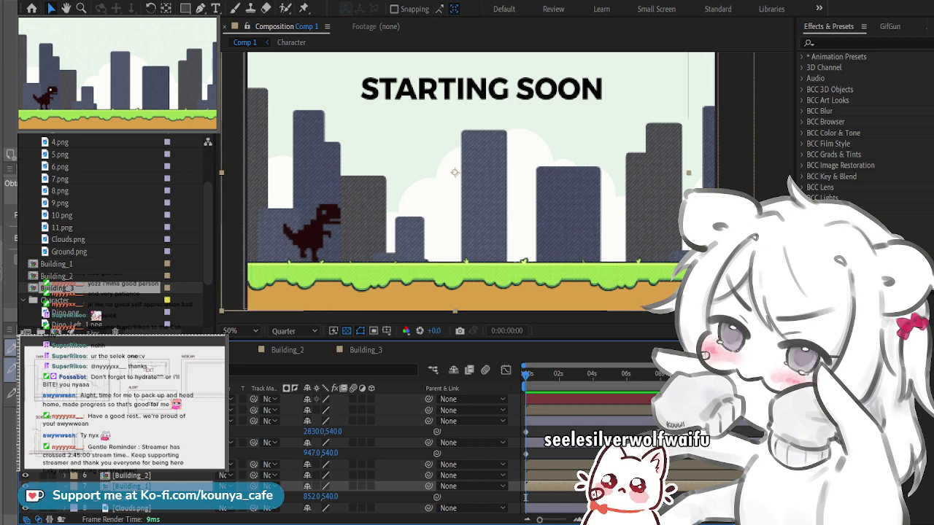
key(ctrl+d)
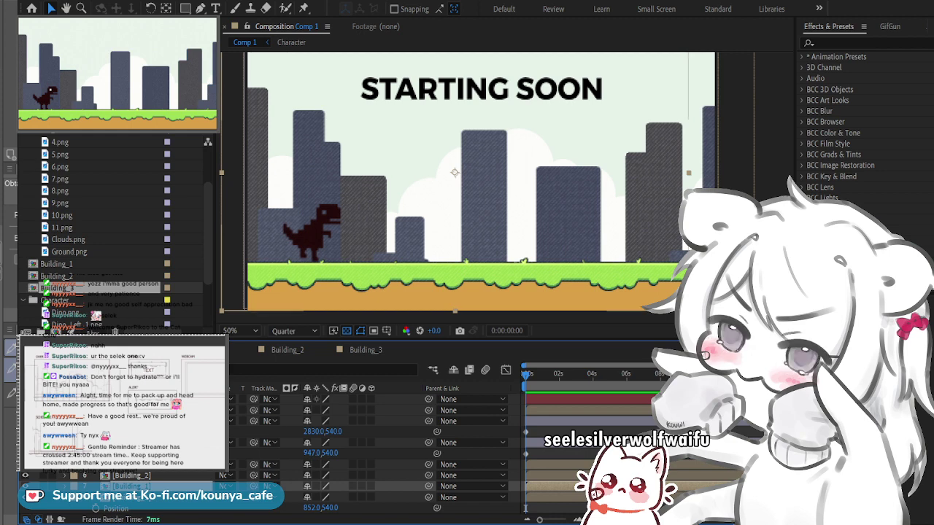
key(s)
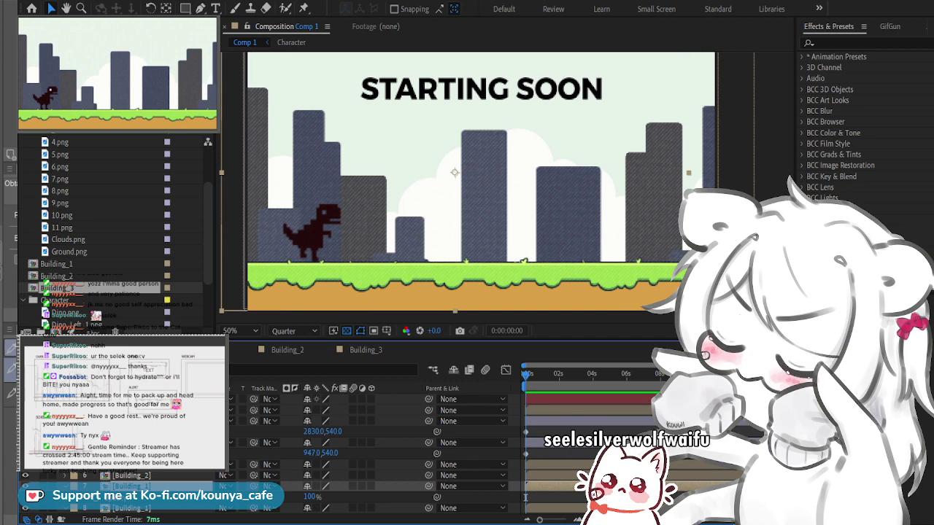
scroll(371, 452, down, 1)
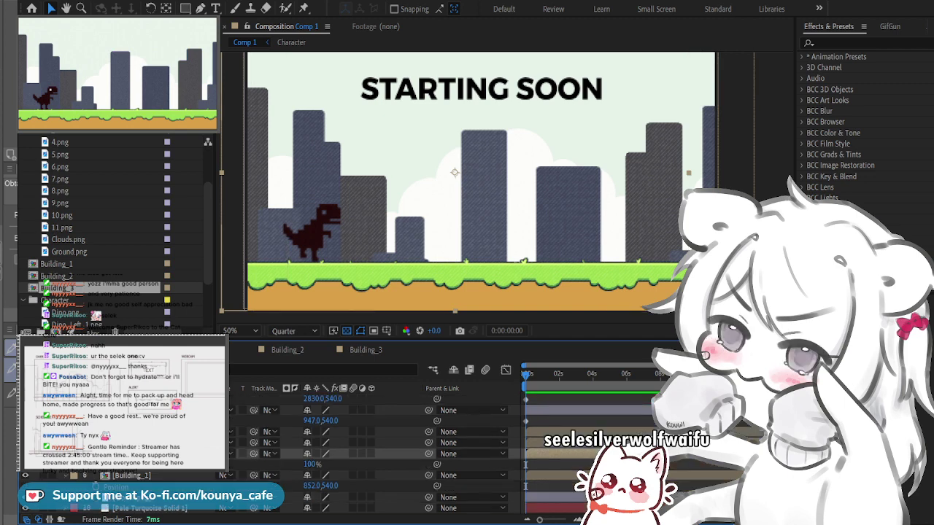
key(ctrl+z)
key(ctrl+z)
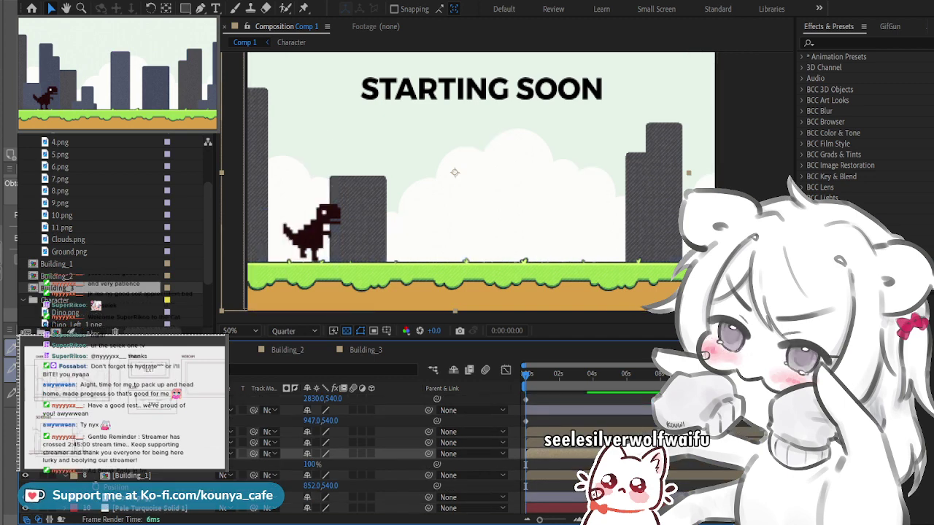
Step: Set the opacity of the upper Building_1 copy to 80% and of the lower one to 40%
click(160, 475)
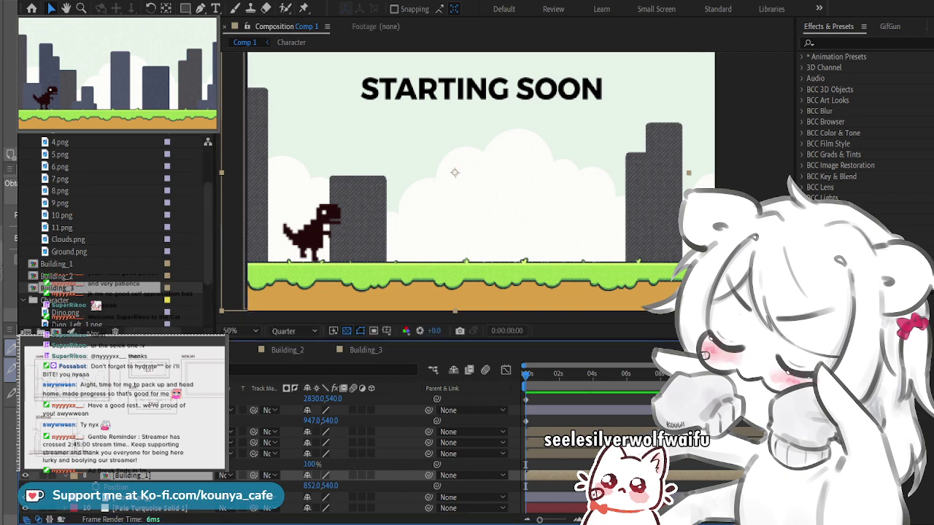
click(131, 453)
shift+click(132, 474)
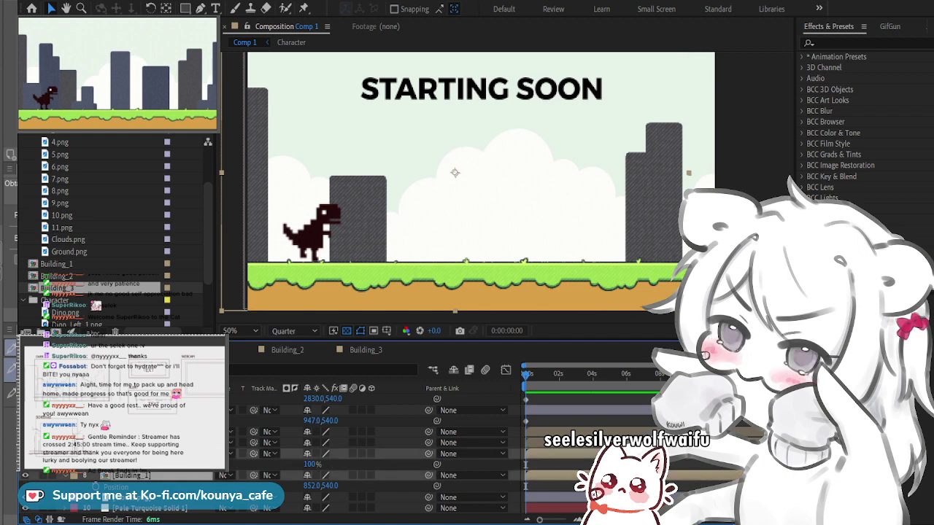
key(u)
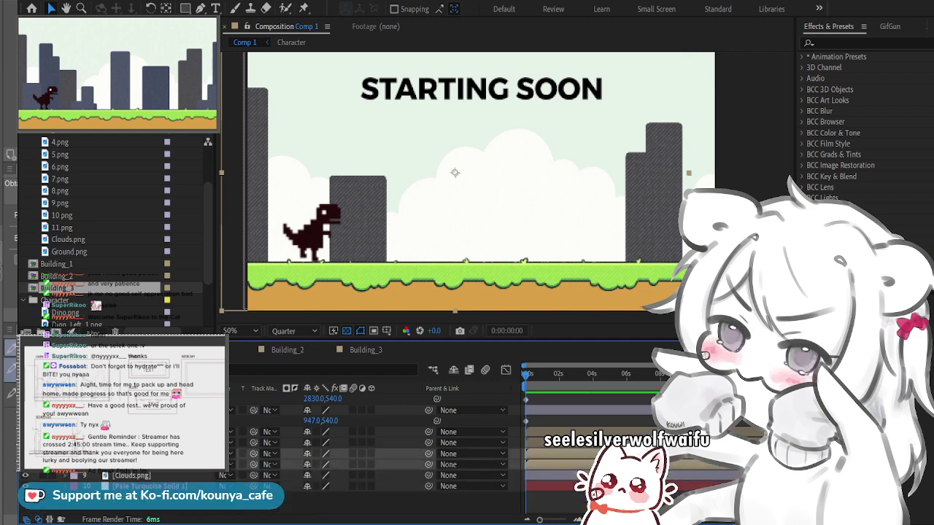
key(s)
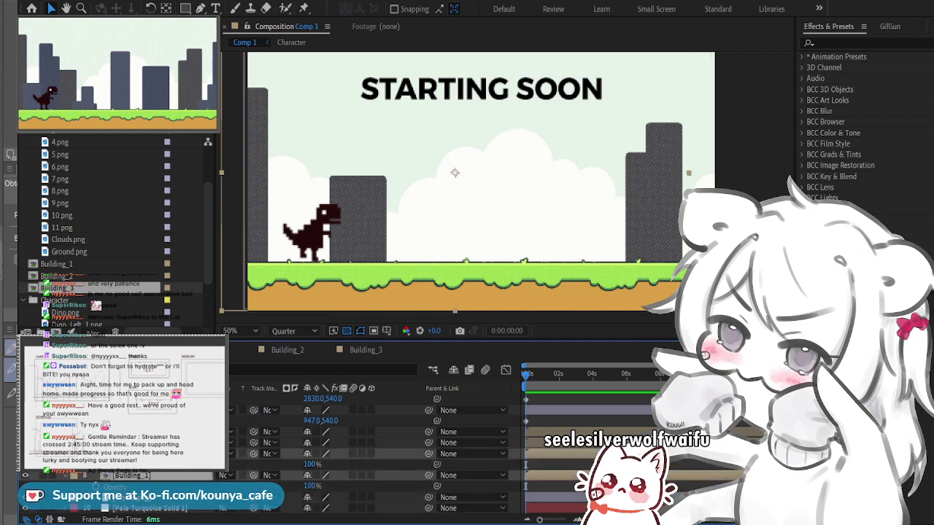
click(314, 464)
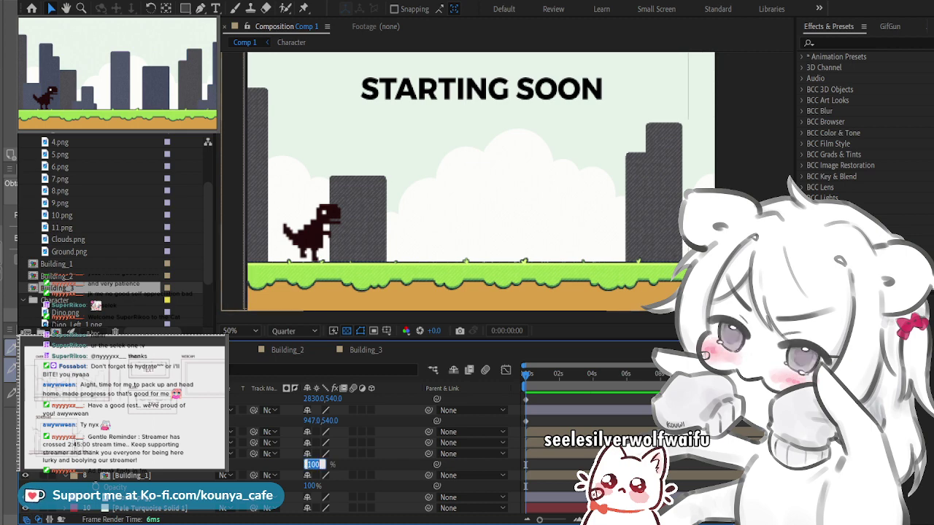
text(80)
key(Return)
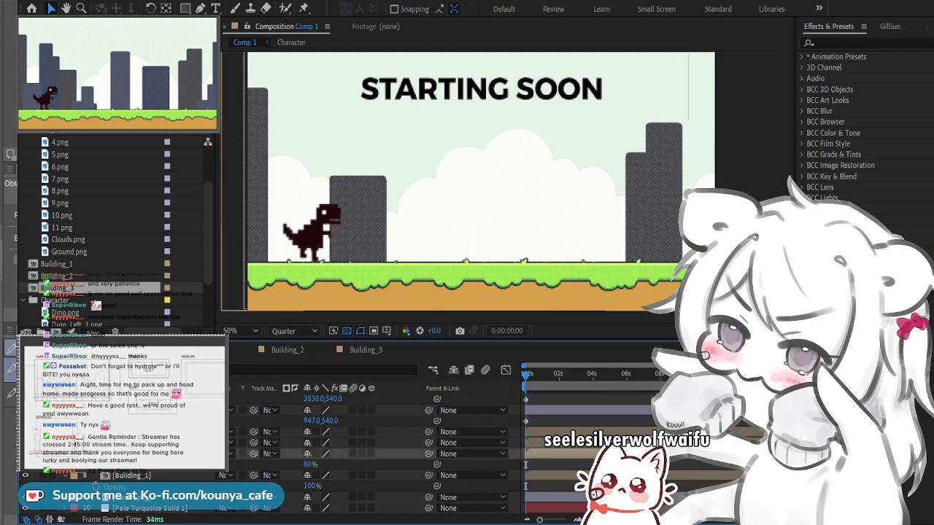
click(309, 486)
text(40)
key(Return)
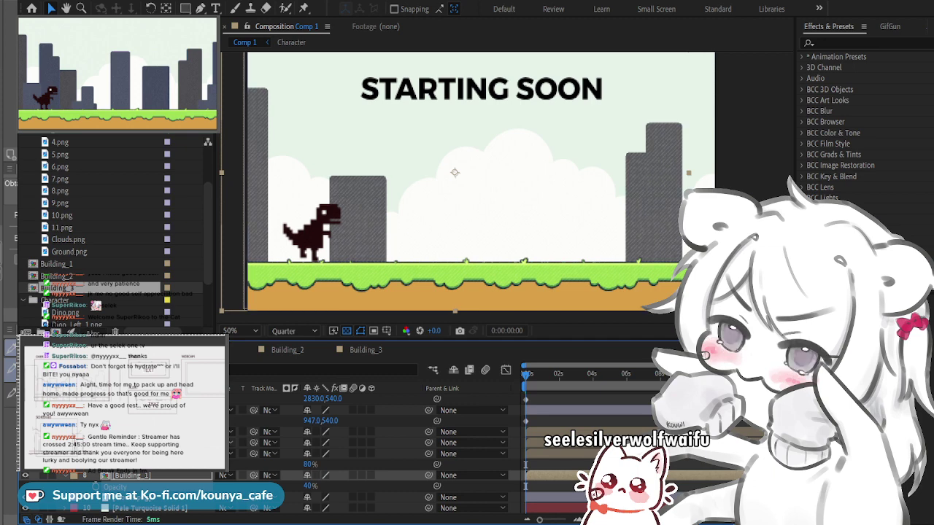
Step: Move the upper Building_1 copy left out of the frame so its right edge about meets the in-frame copy's left edge
click(131, 453)
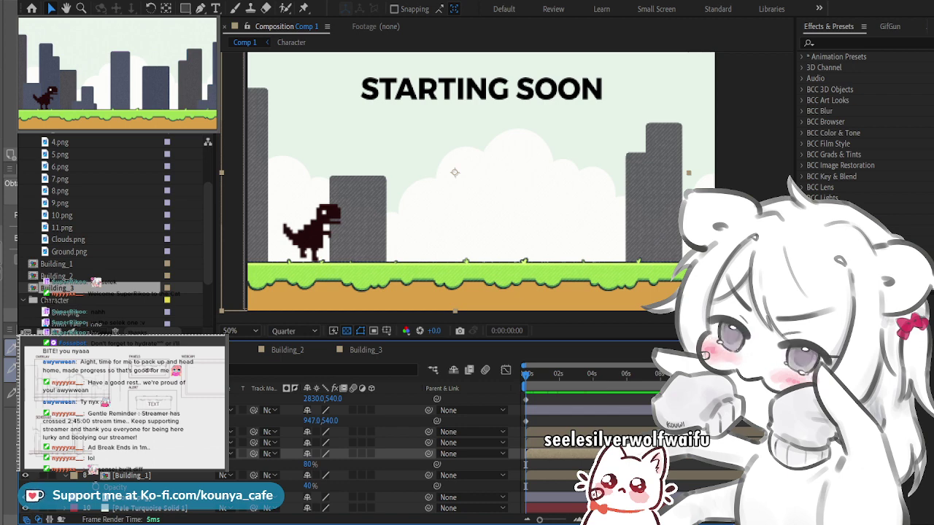
drag(480, 158, 403, 158)
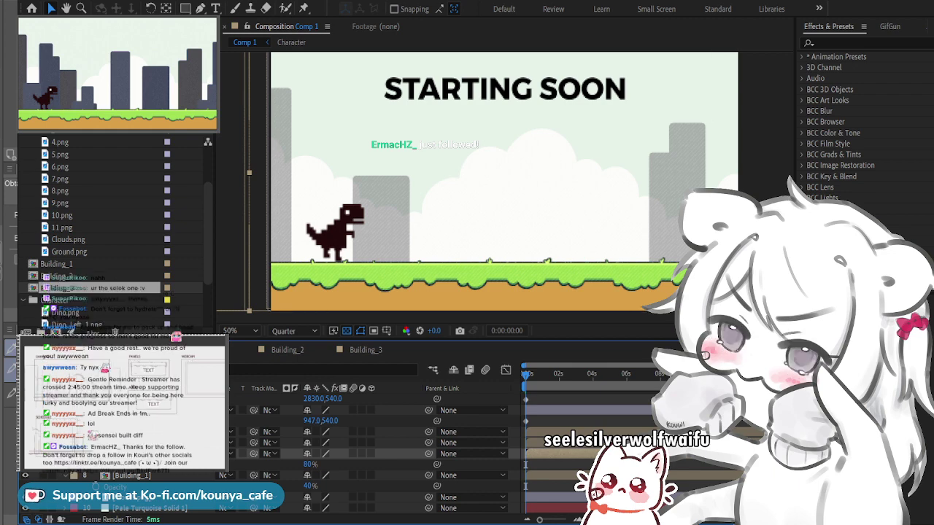
key(ctrl+d)
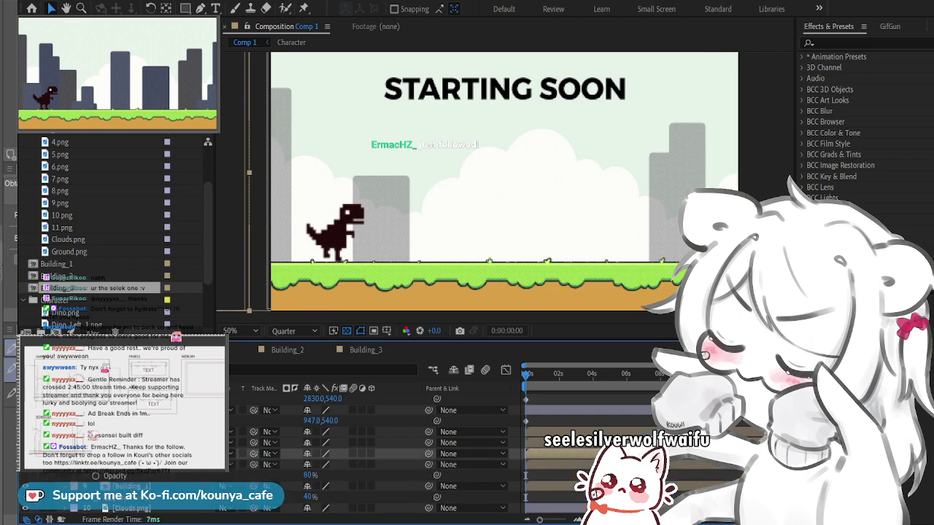
key(ctrl+z)
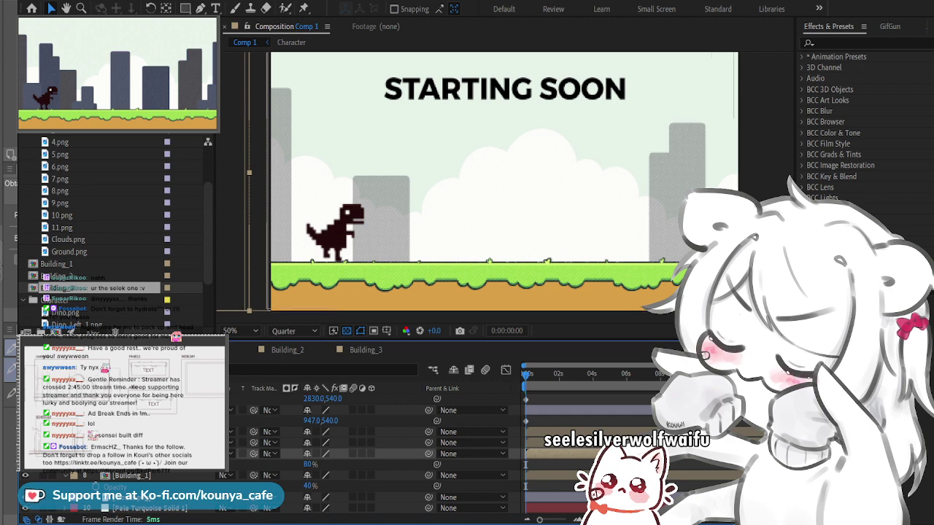
Step: Duplicate the in-frame Building_1 layer and move the new copy right until it lies completely outside the frame
click(132, 474)
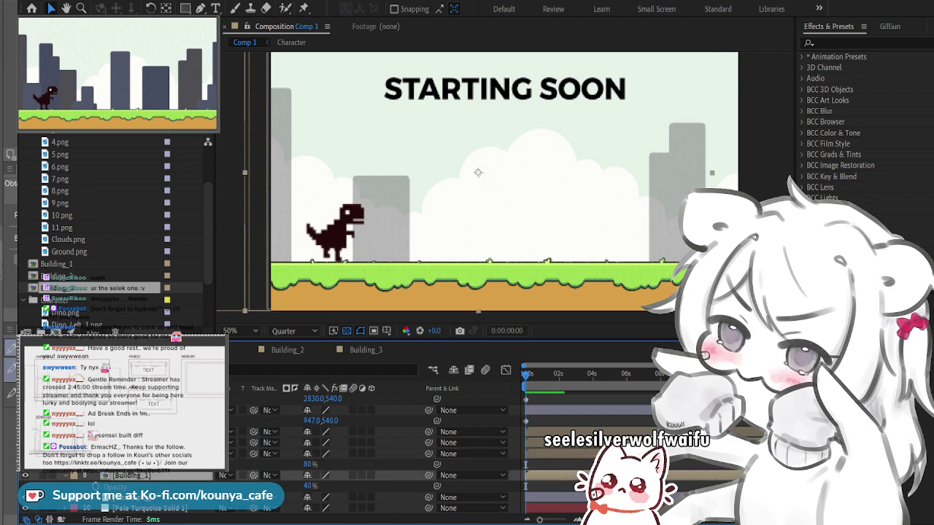
key(ctrl+d)
drag(478, 172, 745, 173)
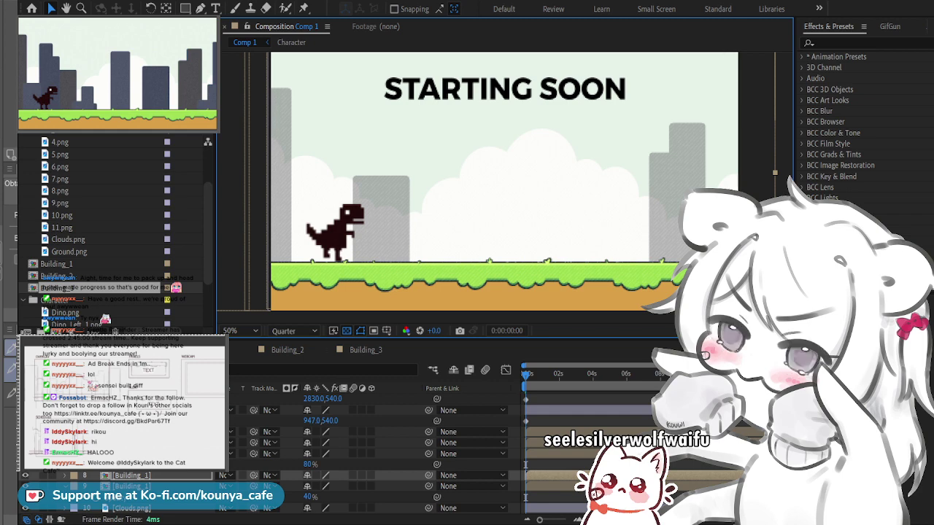
Step: Set the opacity of all three Building_1 copies to 100% and add opacity keyframes at the start of the timeline
click(132, 486)
shift+click(132, 454)
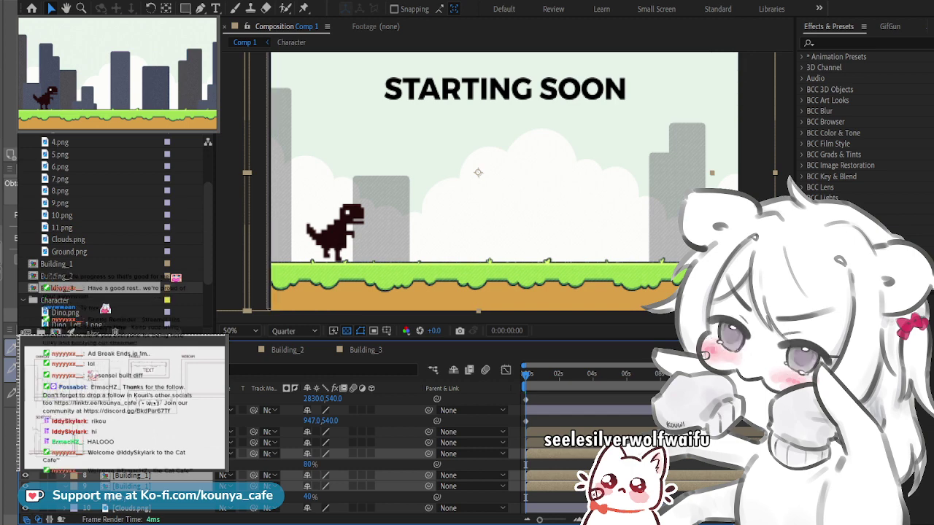
key(t)
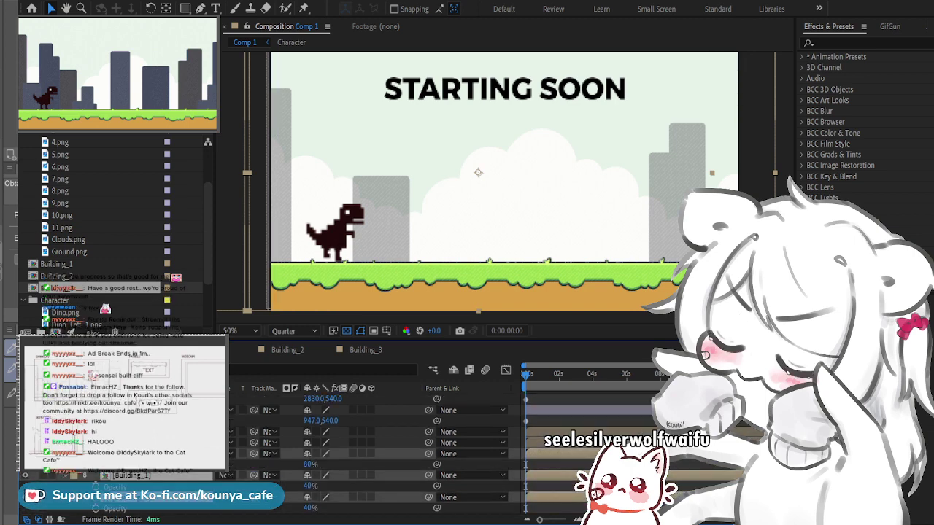
click(310, 464)
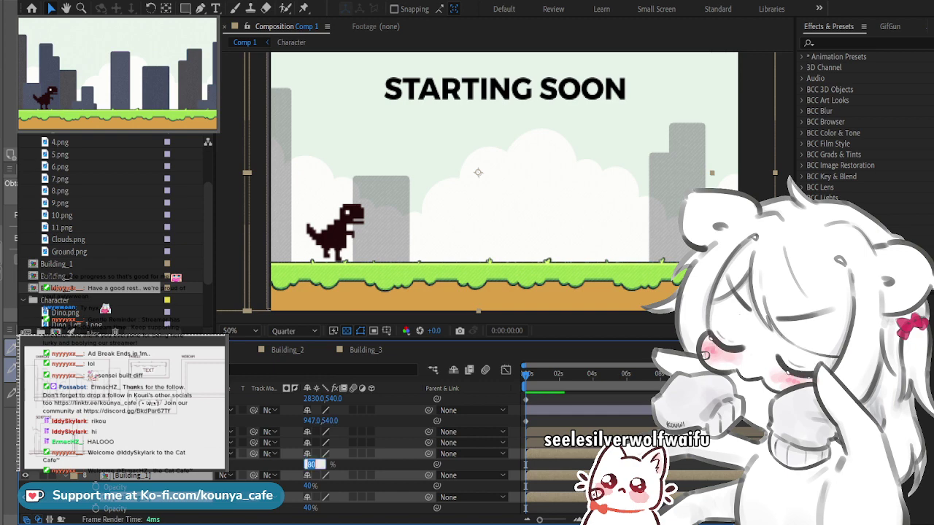
text(100)
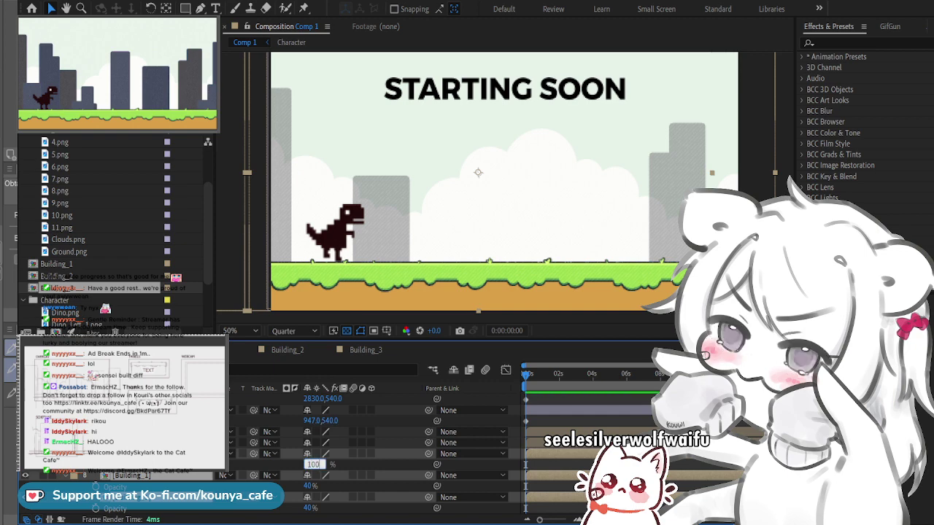
key(Return)
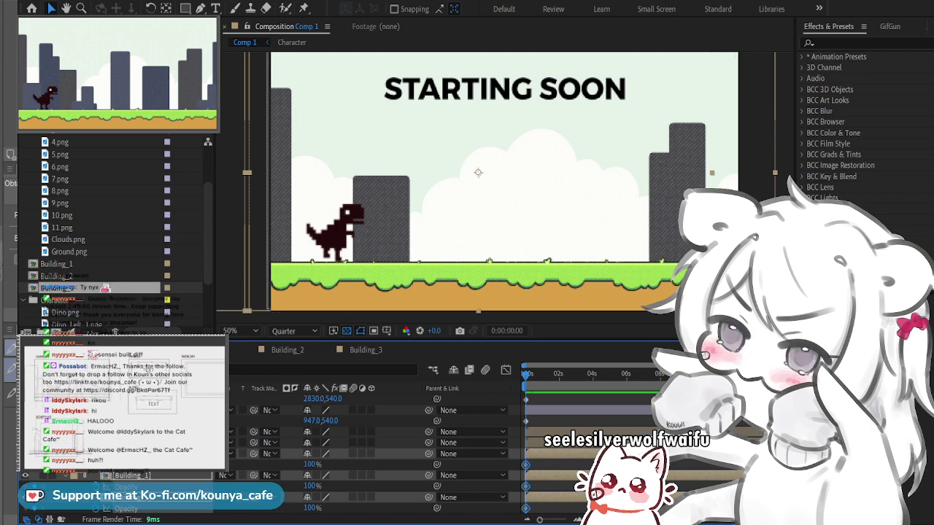
Step: With the playhead at 0:14:23, duplicate the Building_1 layer that fills the frame and select the lower copy
key(space)
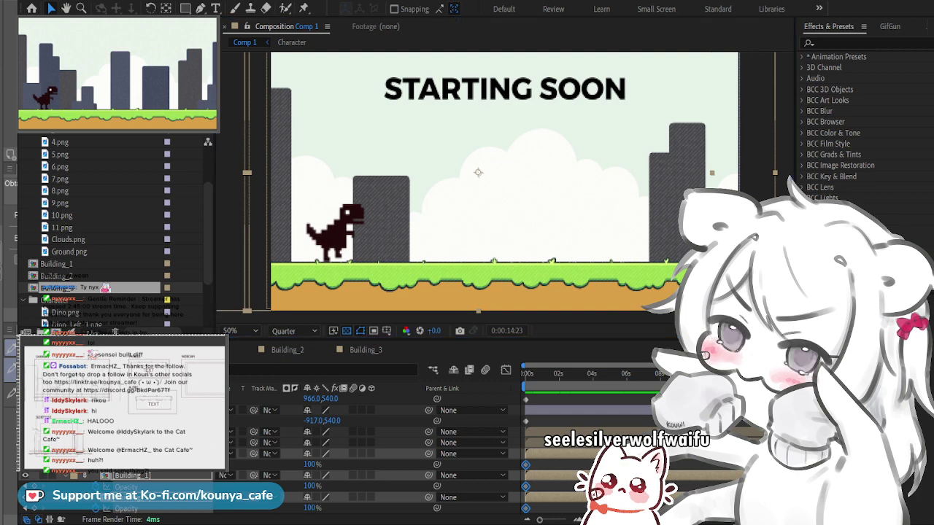
click(131, 443)
click(131, 454)
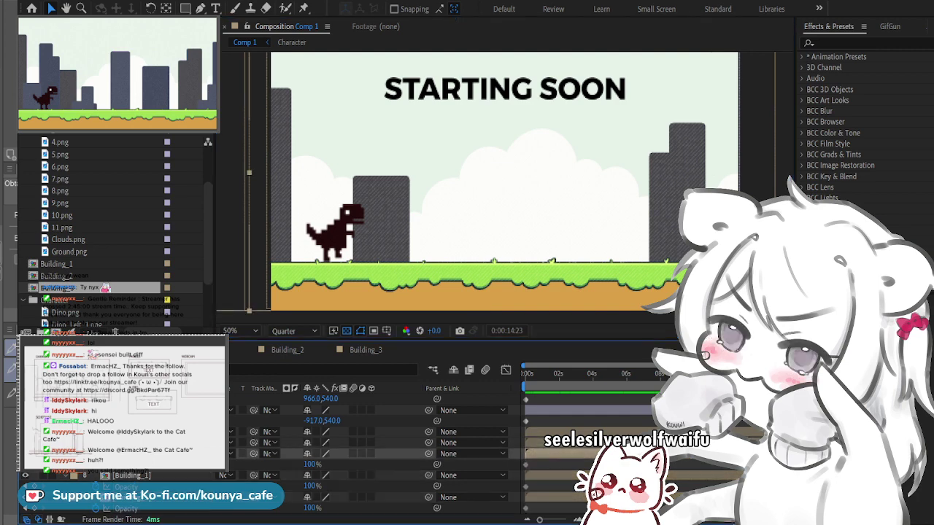
click(131, 475)
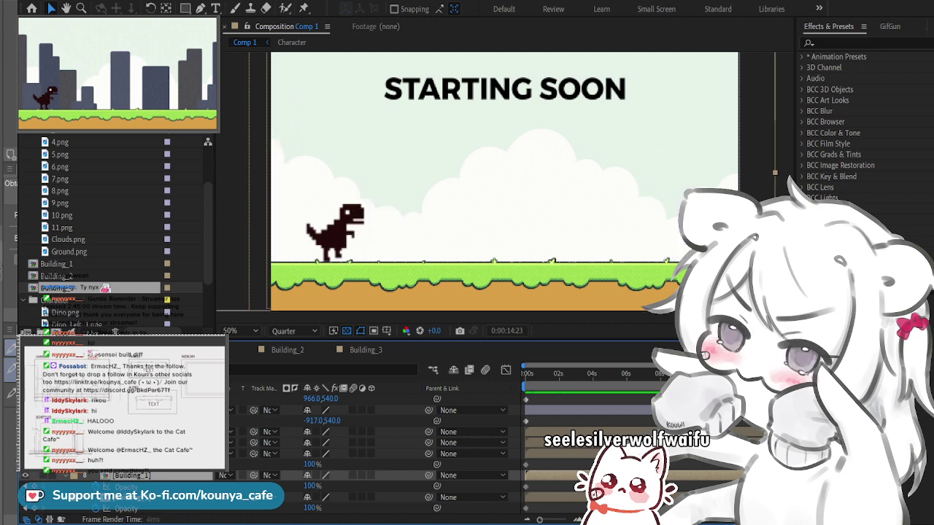
click(131, 496)
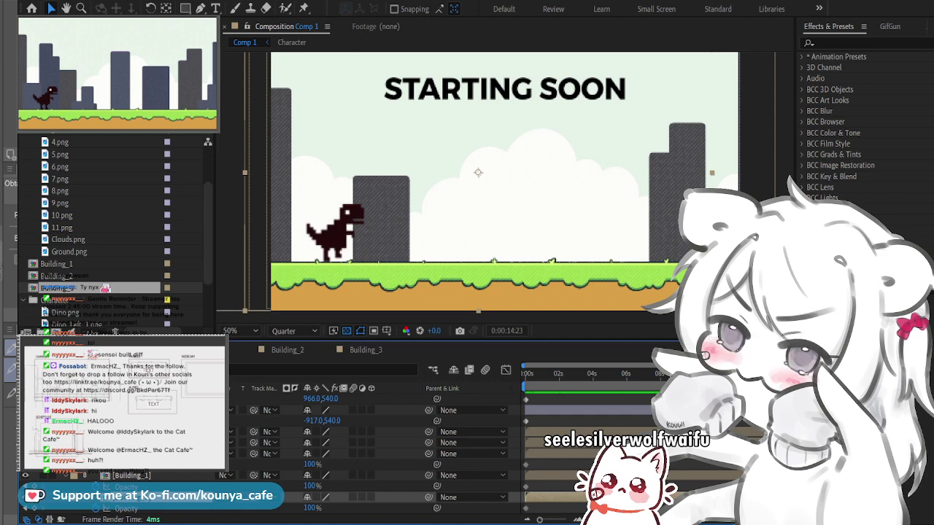
key(ctrl+d)
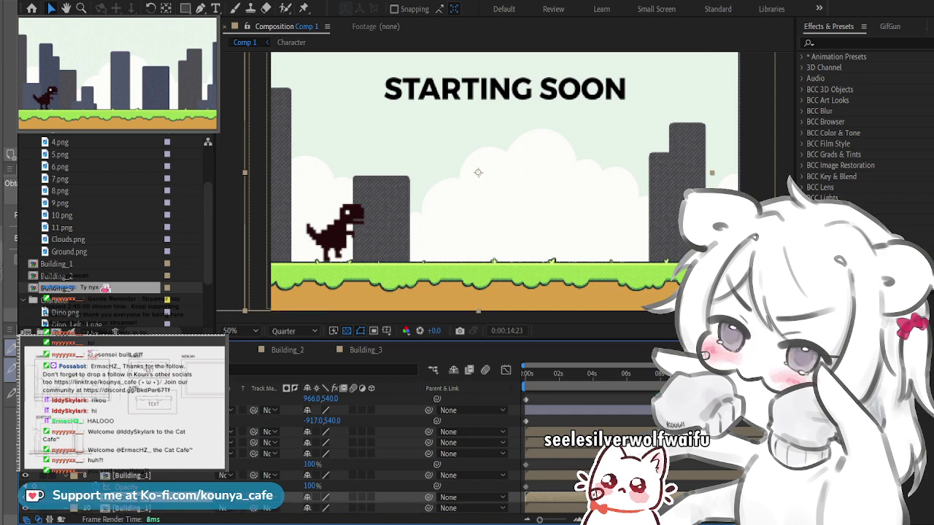
key(ctrl+shift+a)
click(131, 507)
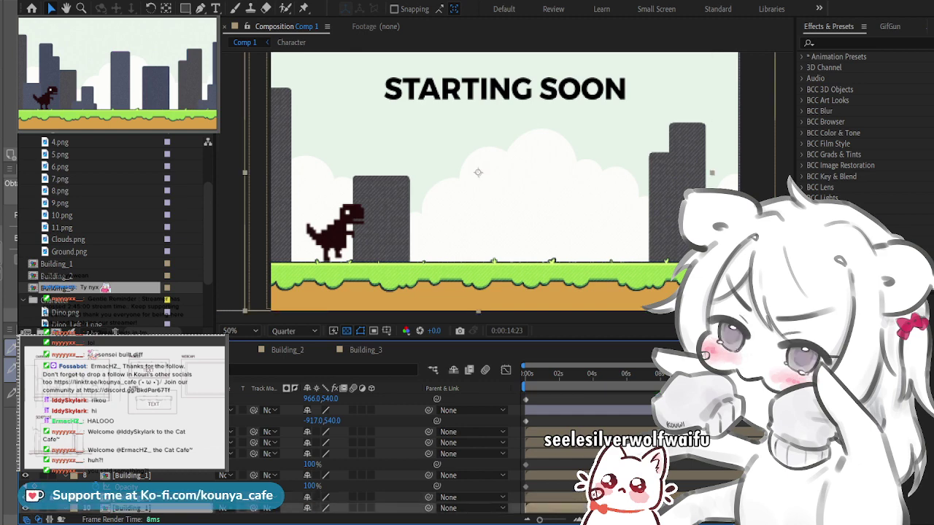
Step: Try to move the three Building_1 copies left at 0:14:23 and nudge them into alignment with the locked copy
ctrl+click(132, 475)
ctrl+click(131, 452)
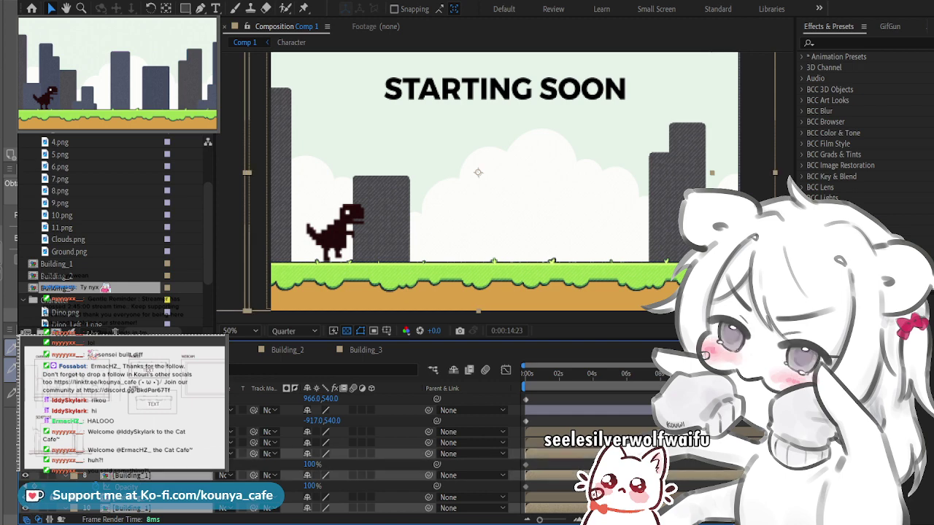
drag(677, 172, 197, 172)
key(shift+Left)
key(shift+Left)
key(shift+Left)
key(shift+Left)
key(shift+Left)
key(shift+Left)
key(shift+Left)
key(shift+Left)
key(shift+Left)
key(shift+Left)
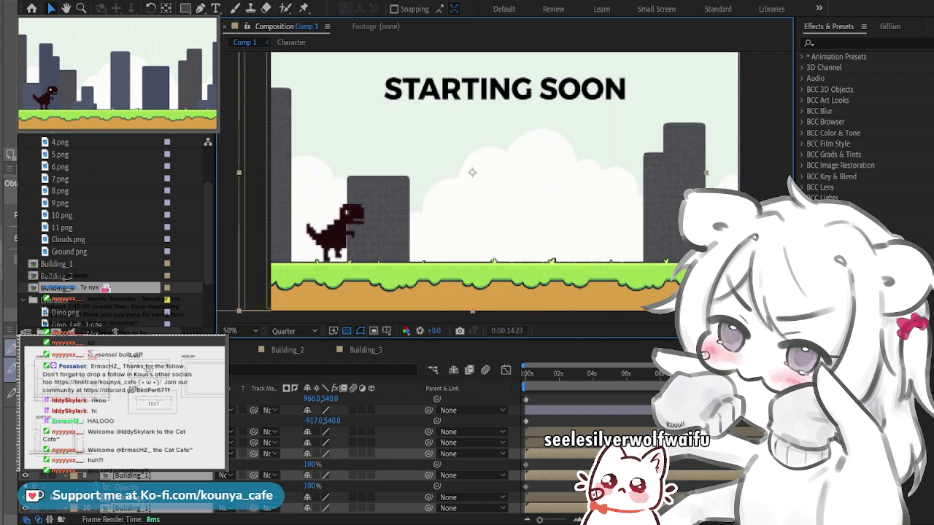
key(shift+Right)
key(shift+Right)
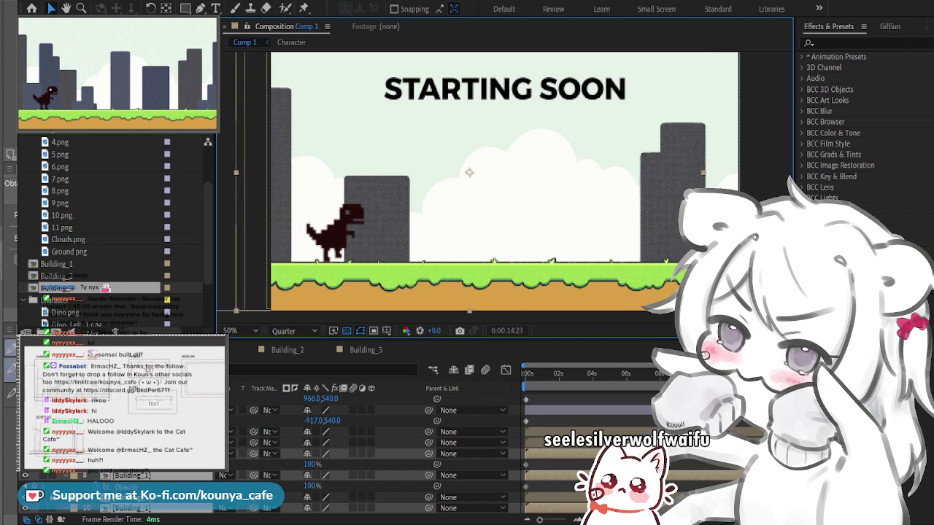
key(shift+Right)
key(shift+Right)
key(shift+Right)
key(shift+Right)
key(shift+Right)
key(shift+Left)
key(shift+Left)
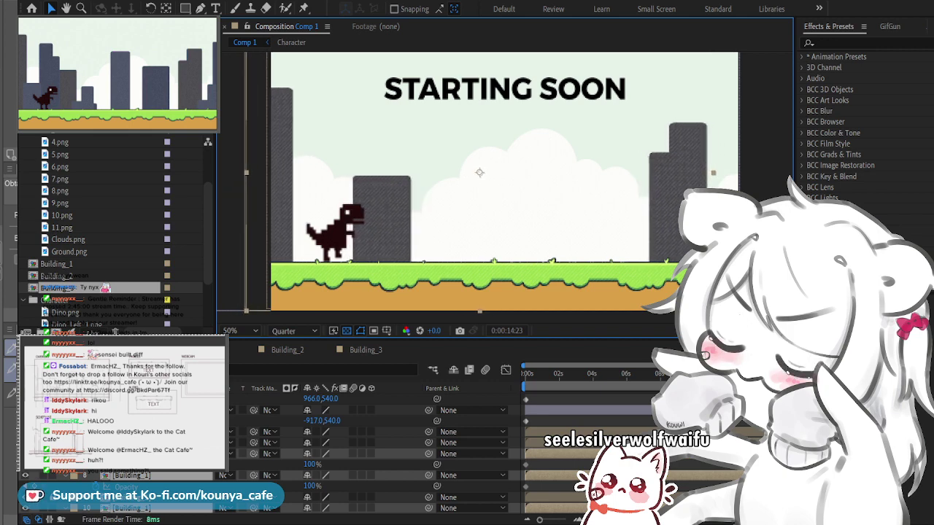
key(Left)
key(shift+Right)
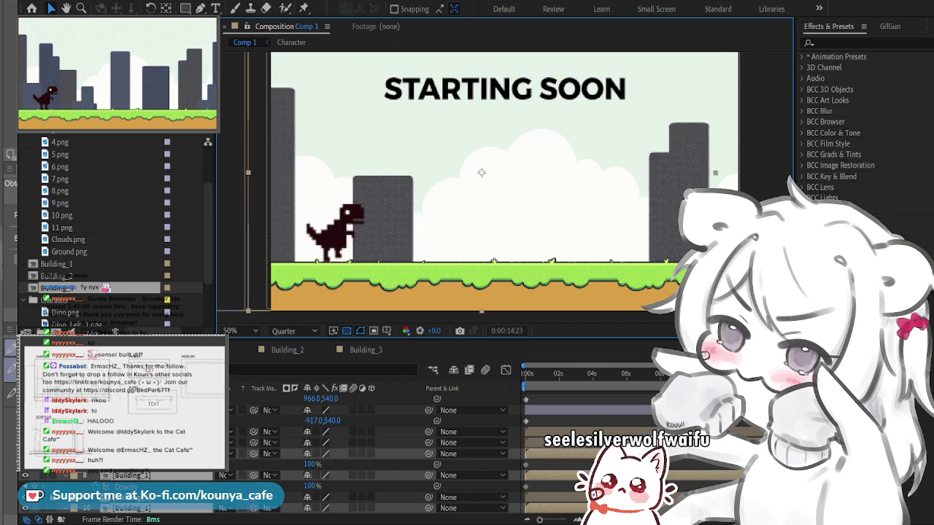
key(shift+Left)
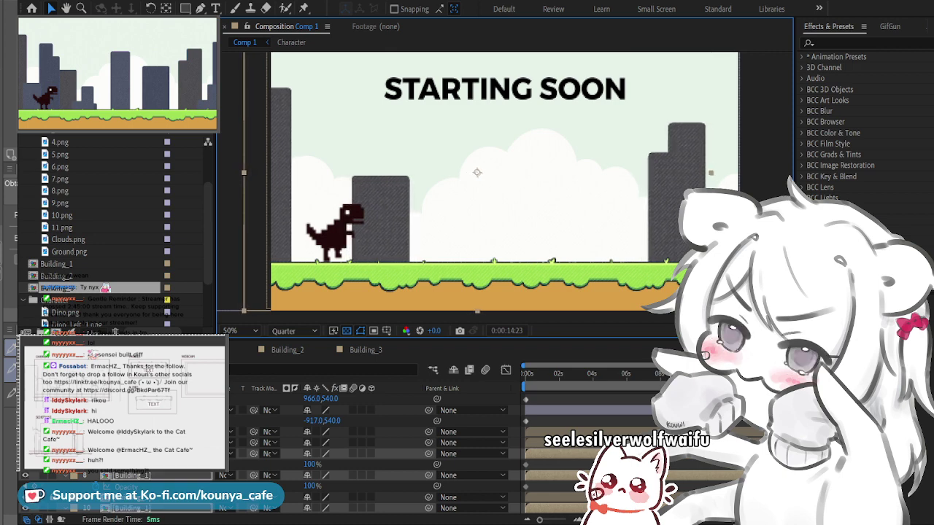
key(Right)
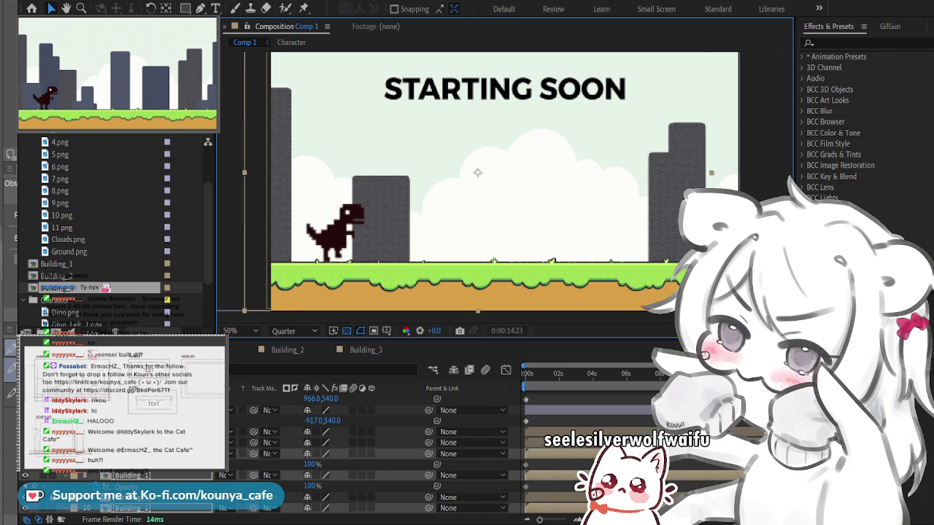
key(Left)
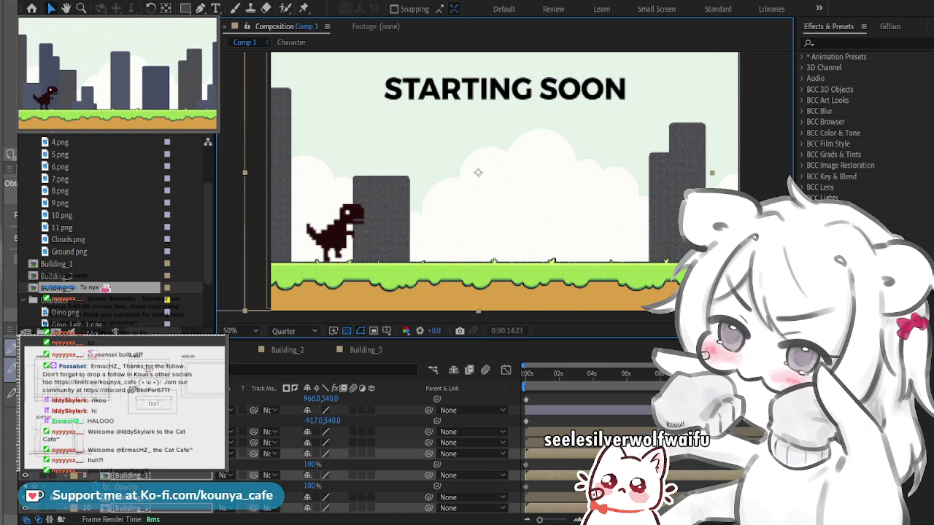
Step: Preview the animation, and undo the Building_1 move, the duplicate layer and the opacity keyframes
scroll(372, 453, down, 2)
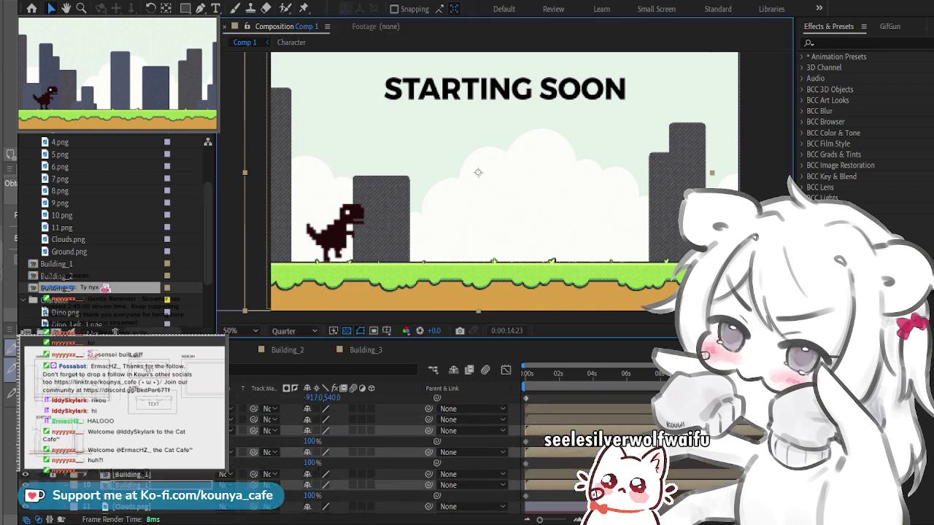
key(Home)
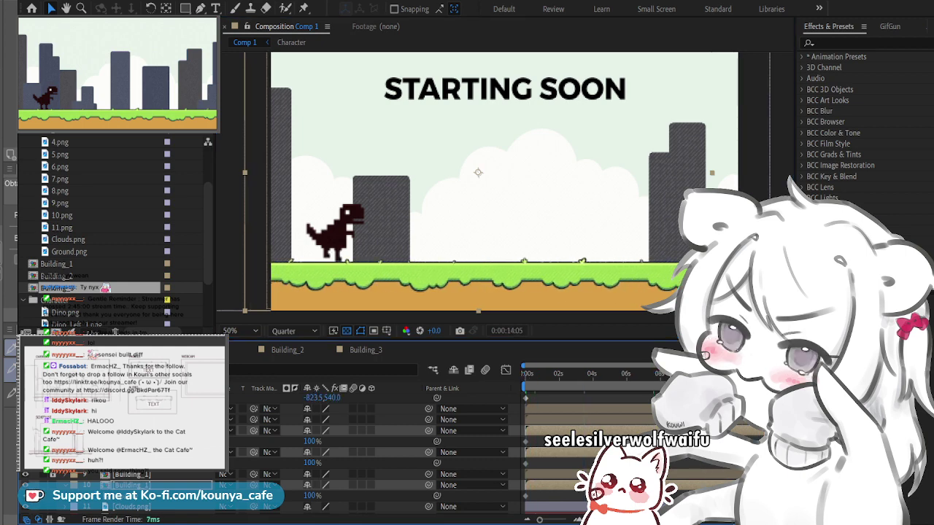
key(space)
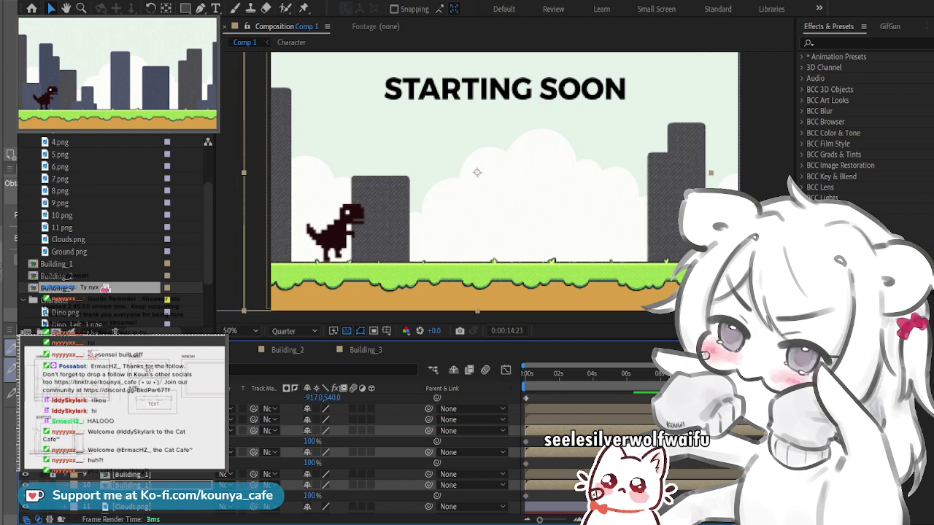
click(132, 474)
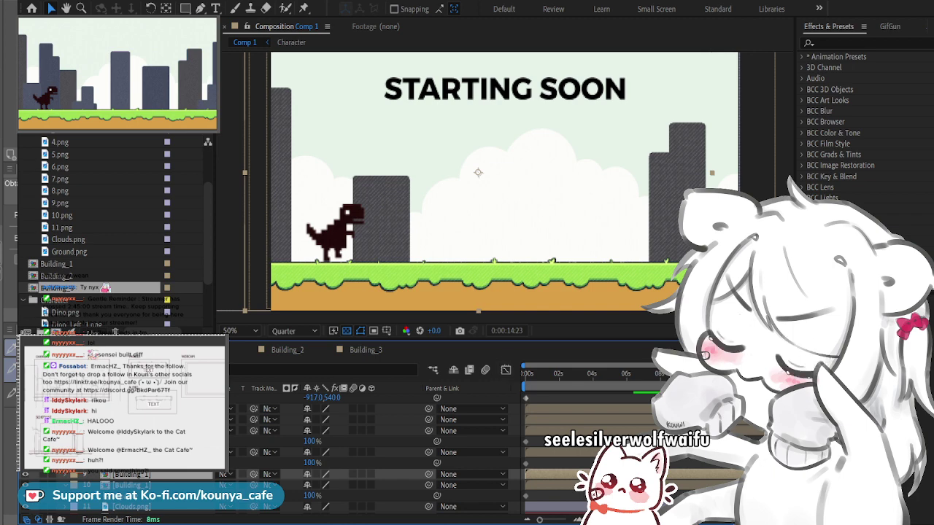
key(ctrl+z)
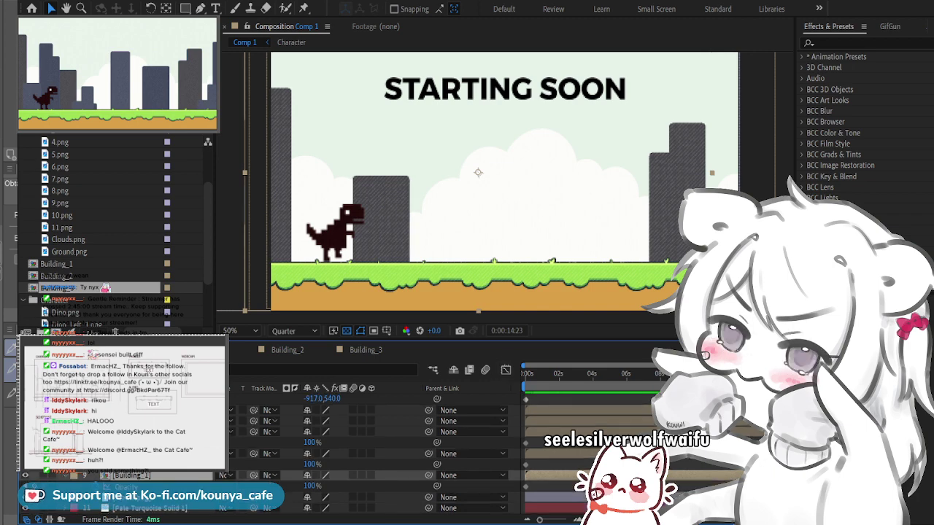
key(ctrl+z)
key(ctrl+shift+z)
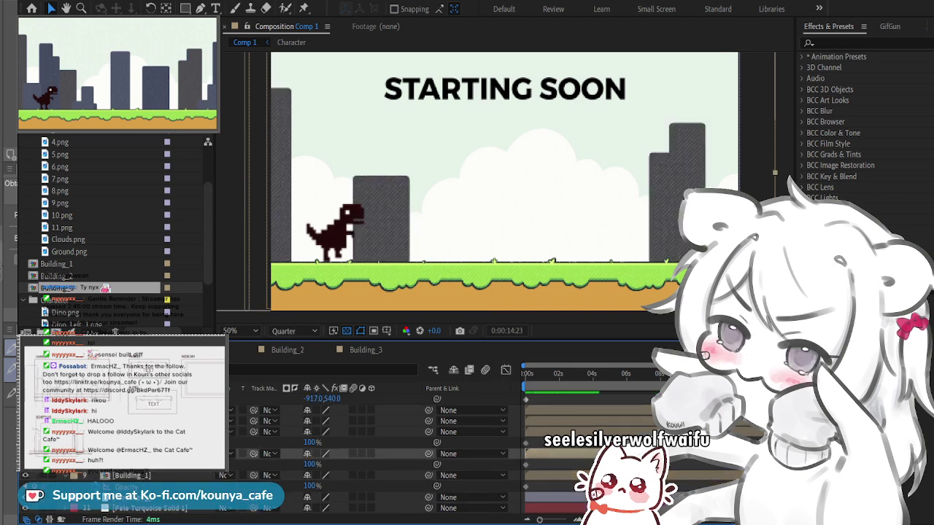
key(ctrl+z)
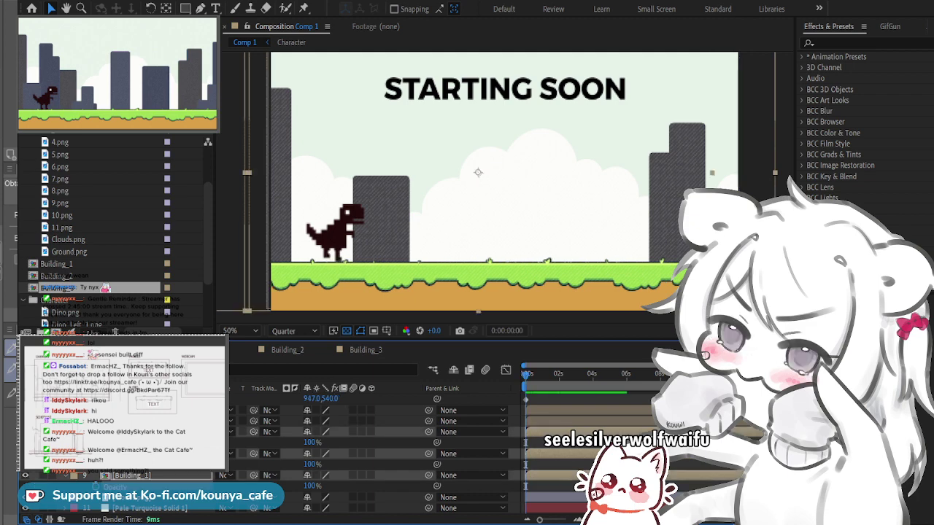
Step: Reveal the Position of the three Building_1 copies, duplicate the copy that fills the frame and lock the upper duplicate as a reference
key(p)
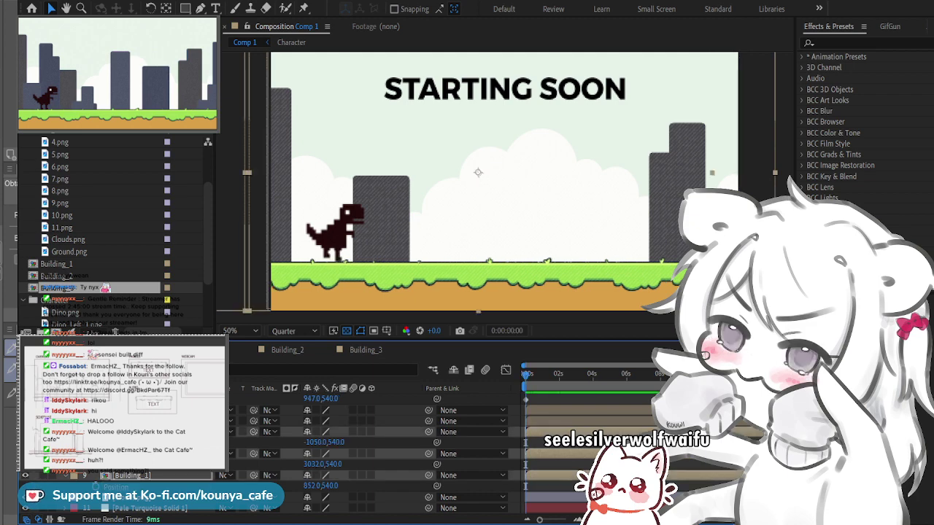
click(146, 453)
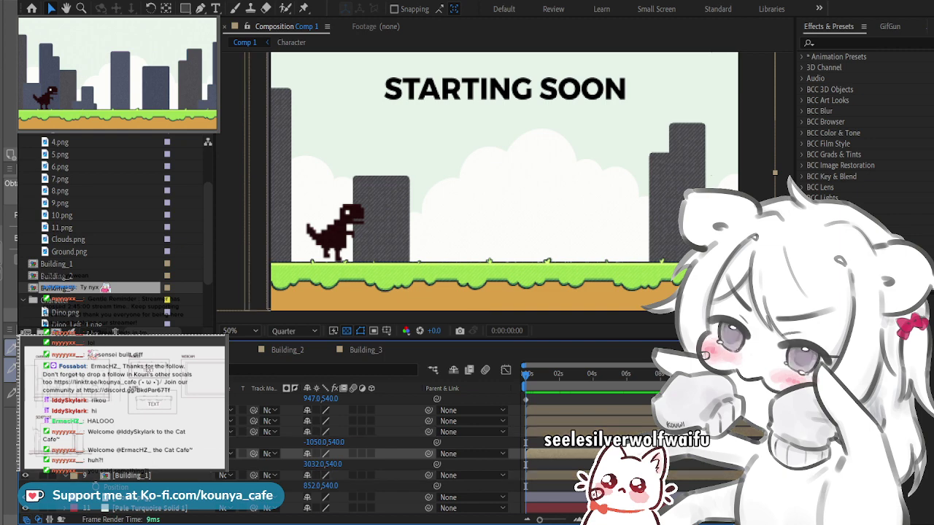
click(26, 475)
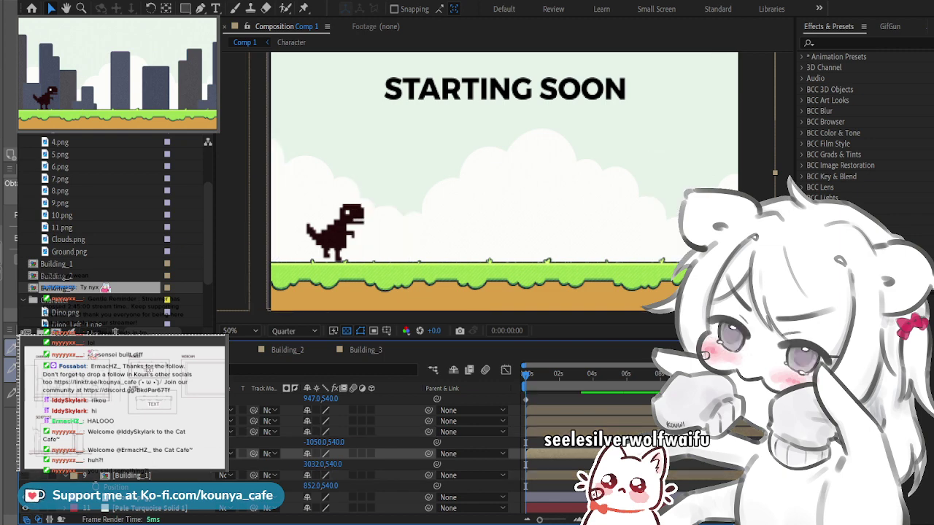
click(25, 475)
click(131, 474)
key(ctrl+d)
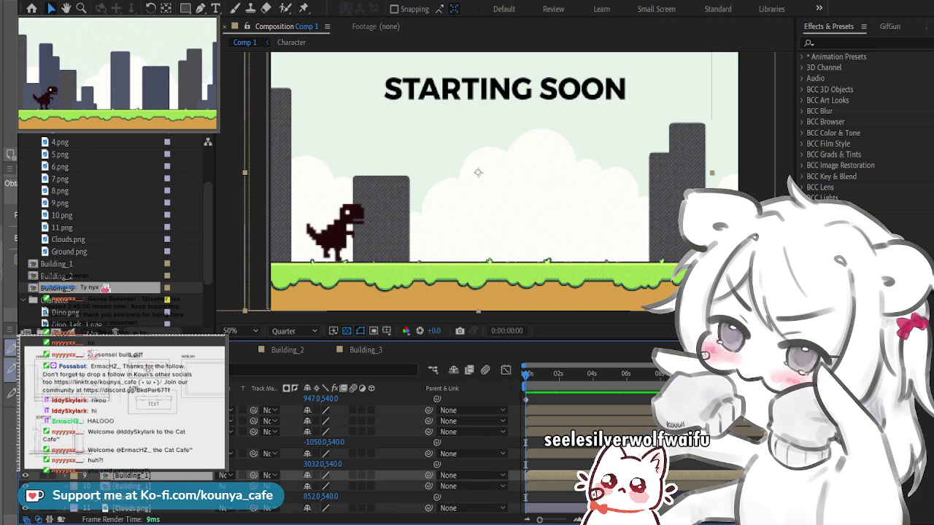
key(ctrl+l)
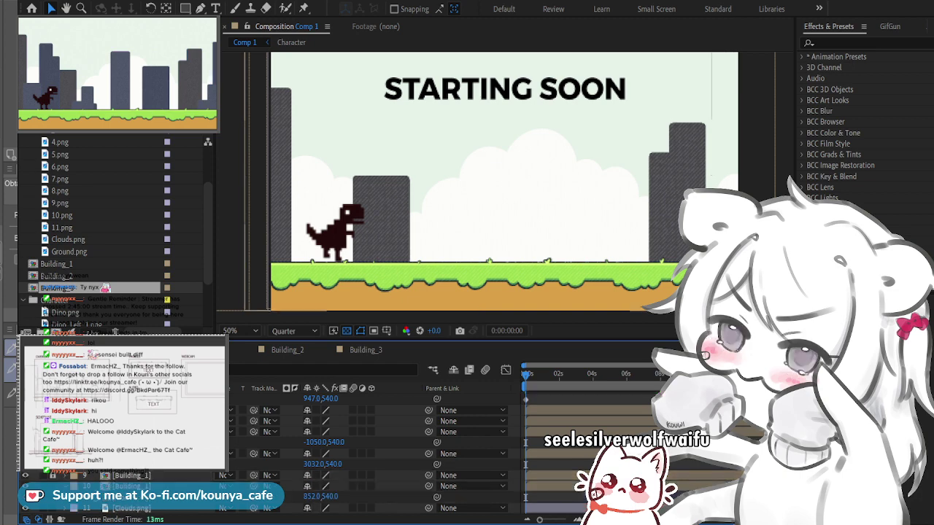
Step: Keyframe the unlocked Building_1 copies' Position at the start and, at 0:14:23, move them left until one lines up with the locked copy
click(131, 485)
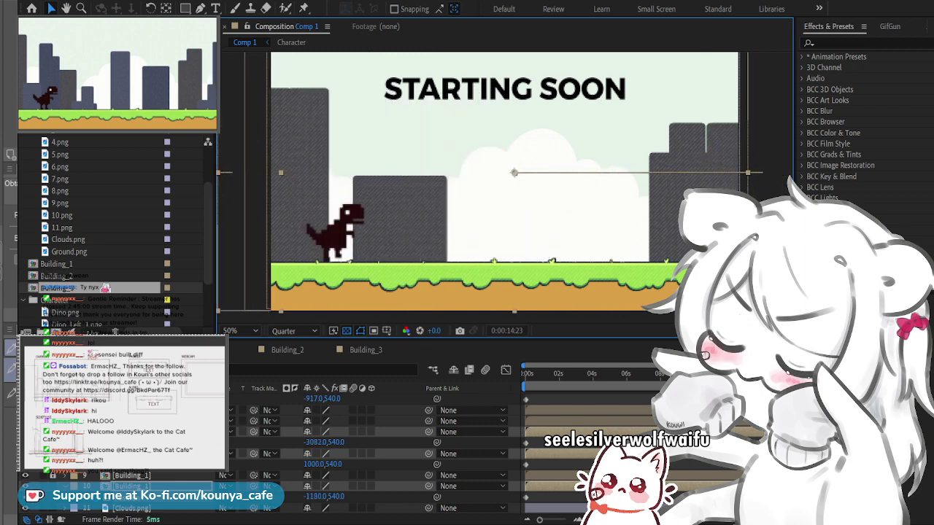
ctrl+click(132, 454)
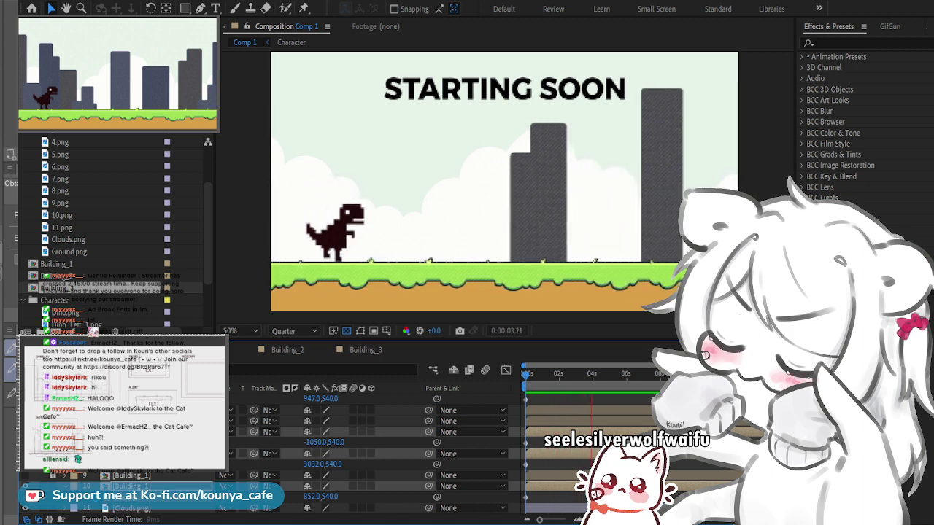
scroll(372, 452, up, 2)
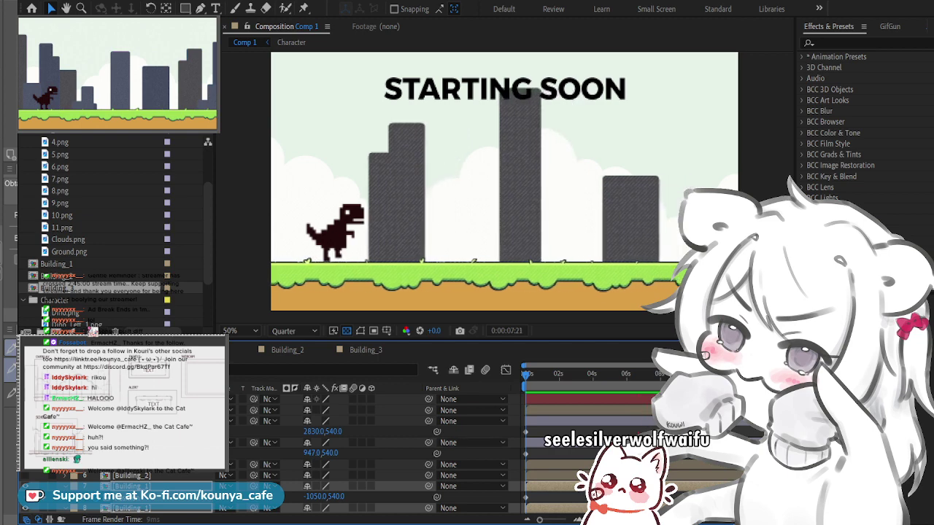
scroll(372, 452, down, 2)
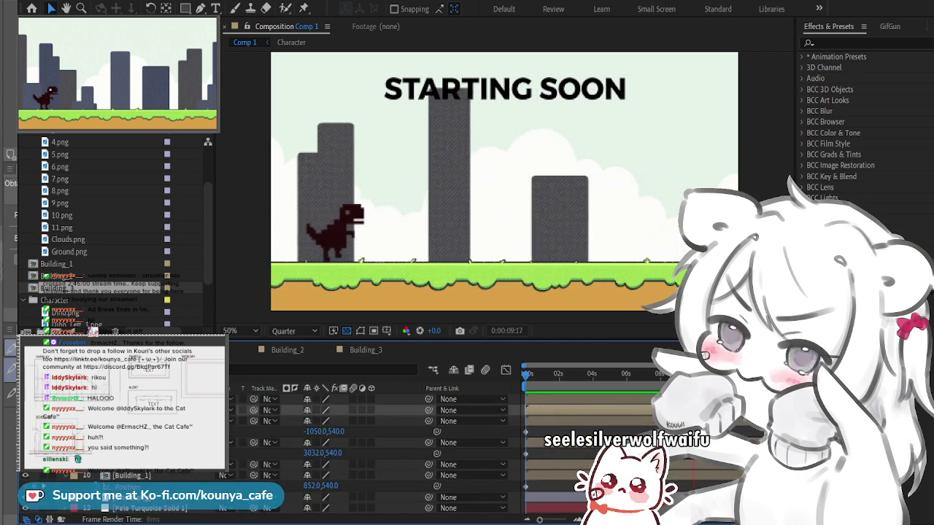
scroll(372, 453, up, 1)
scroll(364, 452, up, 3)
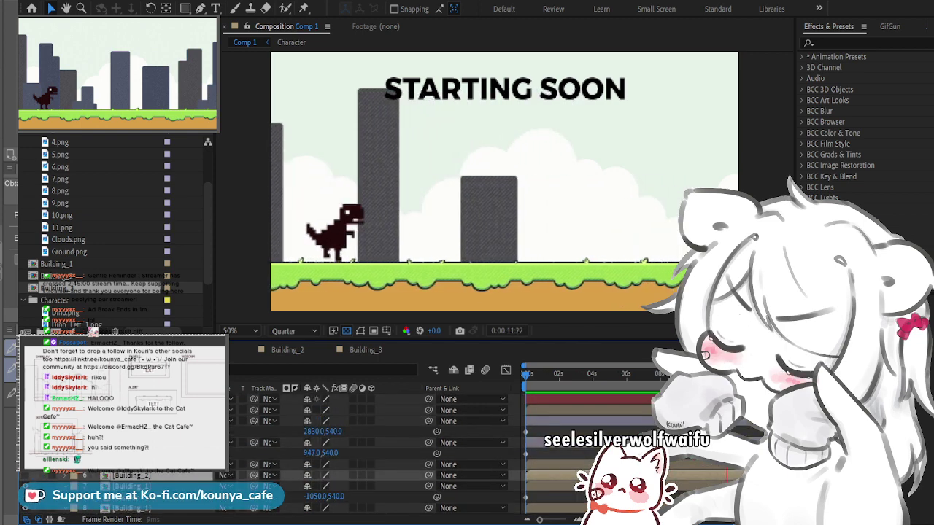
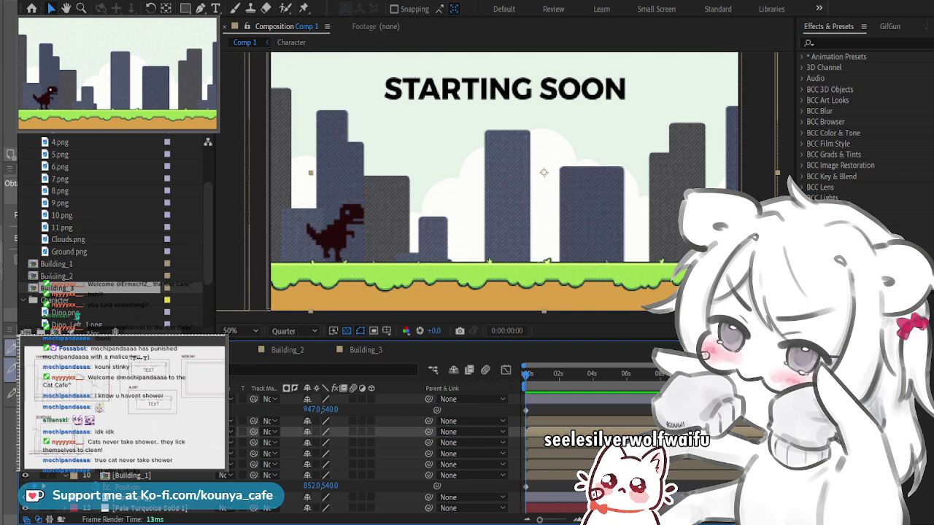
Step: Animate the selected Building_2 layer's X position from 1122 at the start to -965 at 0:14:23, and preview the scroll
key(p)
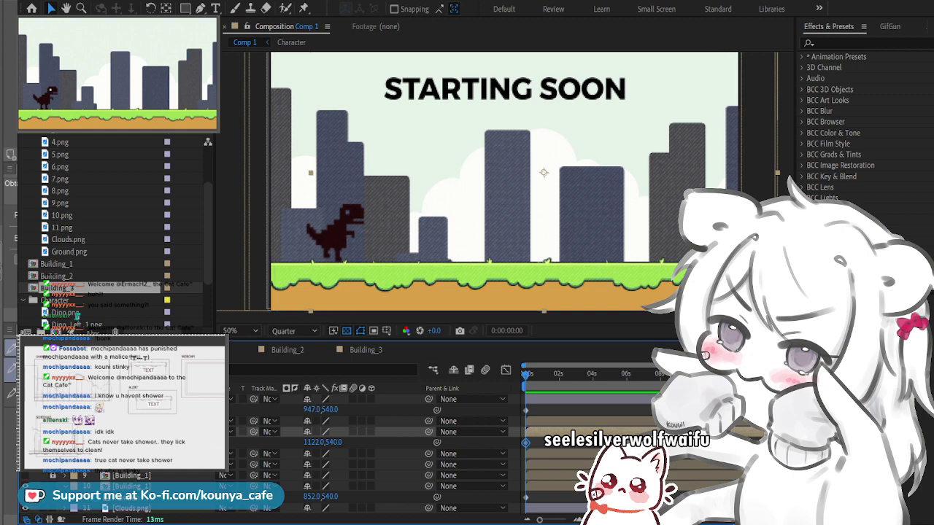
key(space)
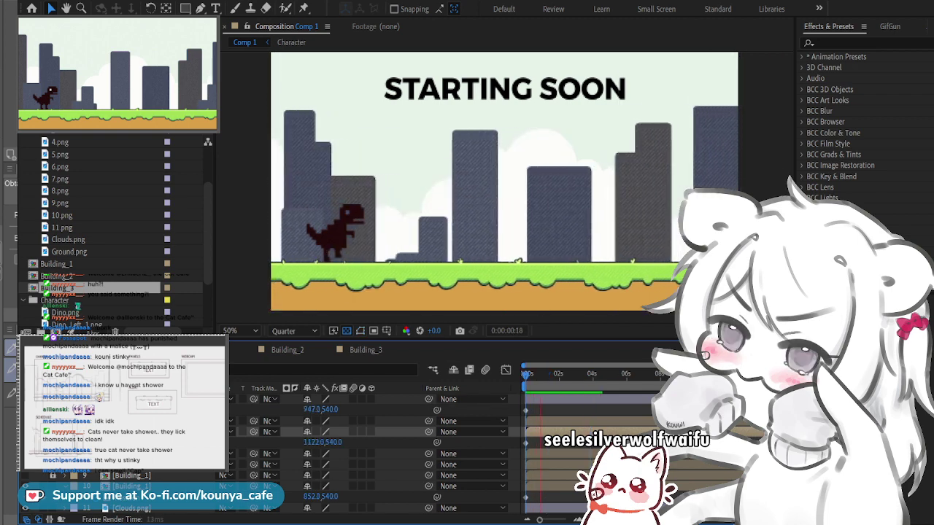
key(space)
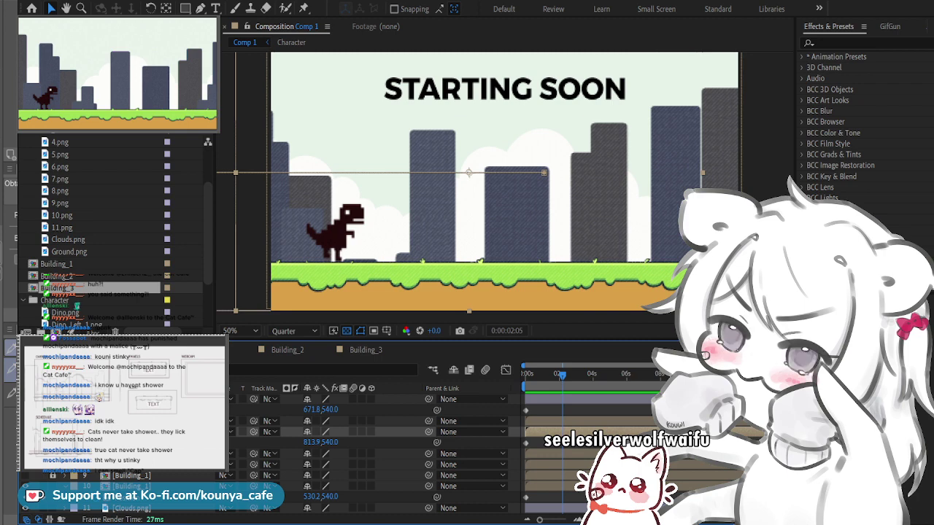
key(ctrl+z)
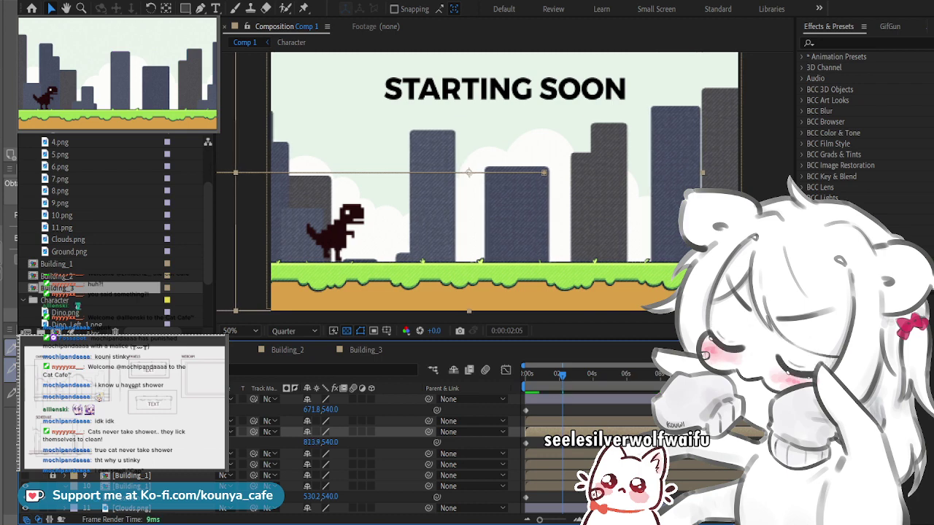
Step: Set the Building_2 layer's X position at 0:14:23 to -490 for a slower scroll, and preview it
key(End)
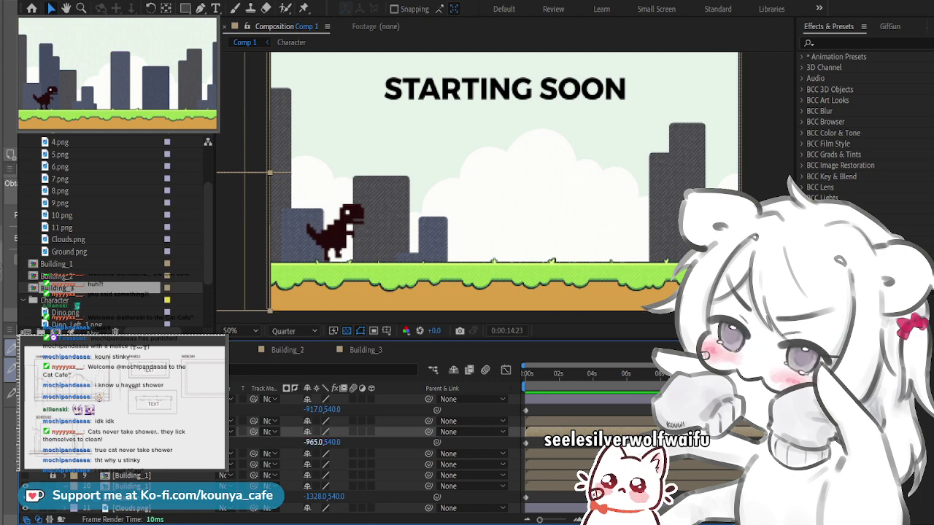
drag(313, 442, 475, 442)
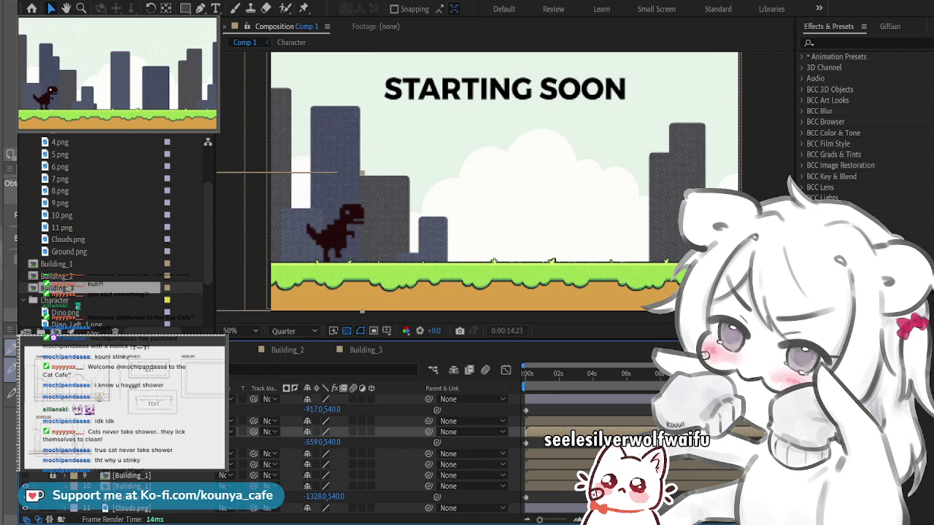
drag(510, 442, 542, 442)
key(ctrl+z)
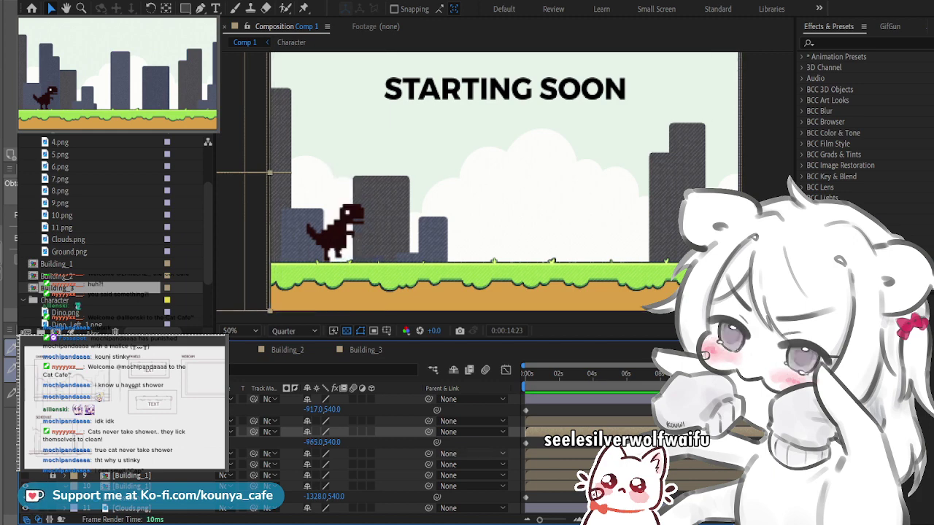
key(ctrl+shift+z)
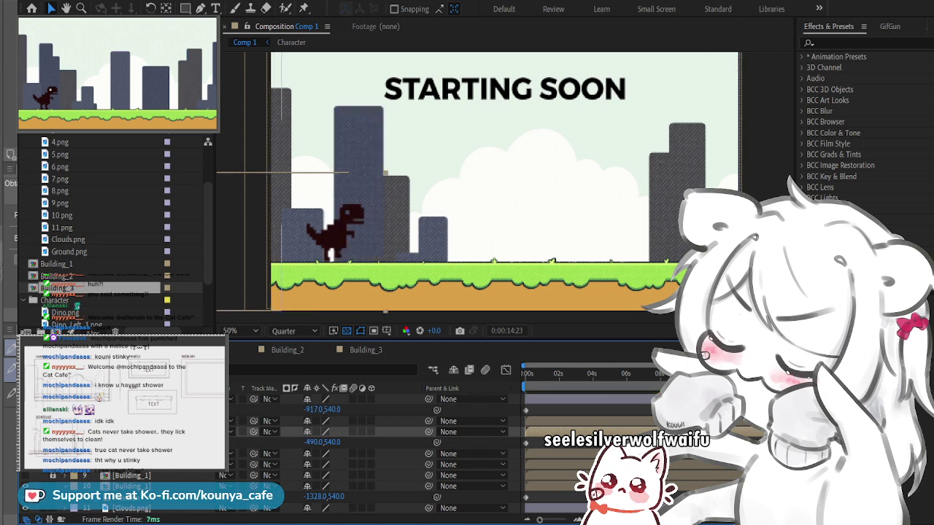
key(space)
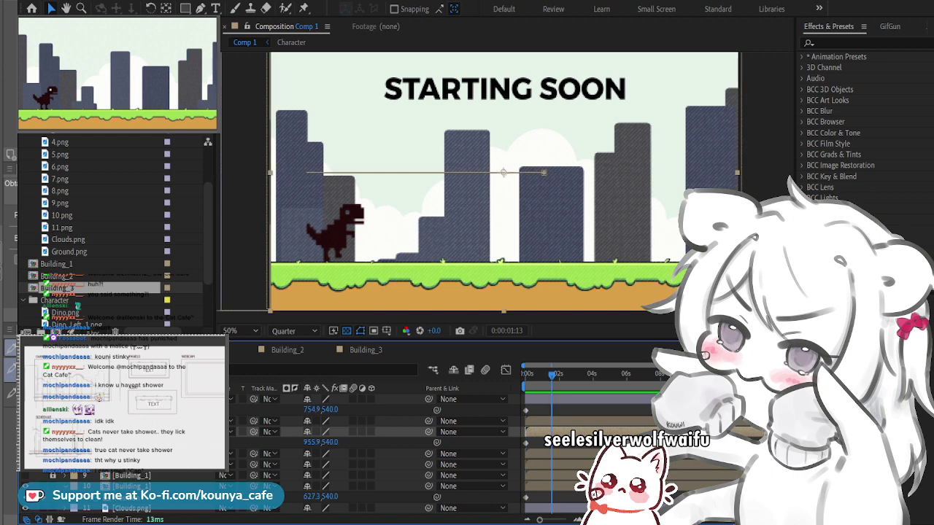
Step: Set the Building_2 layer's X position at 0:14:23 to -221 for a slower scroll, and preview it
key(space)
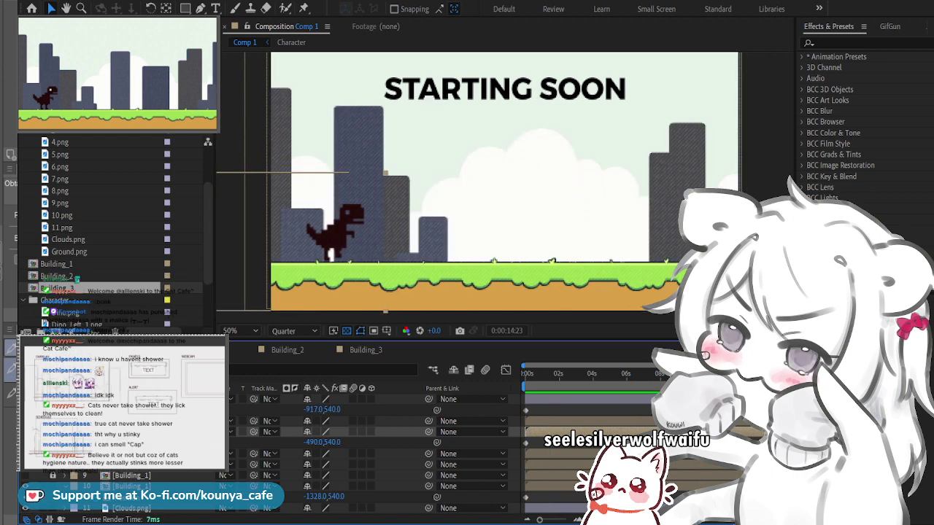
drag(312, 442, 404, 442)
drag(440, 172, 450, 173)
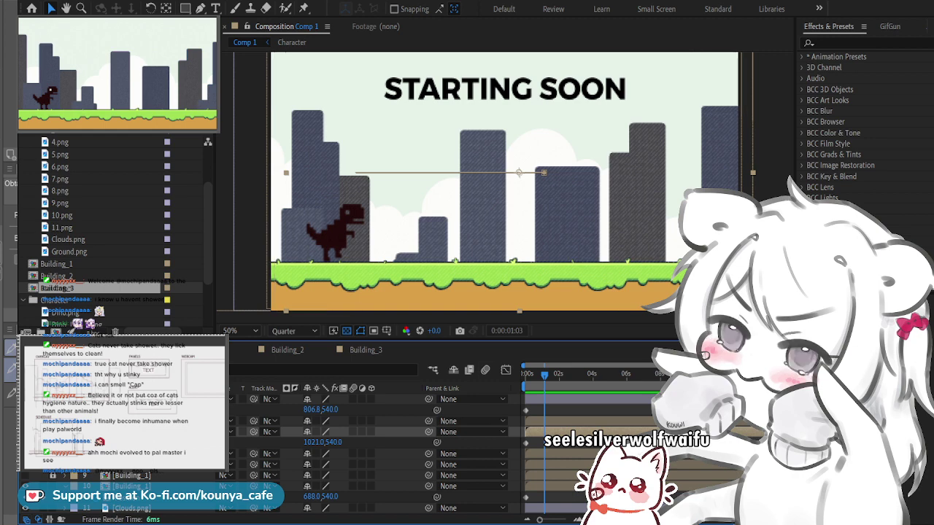
key(space)
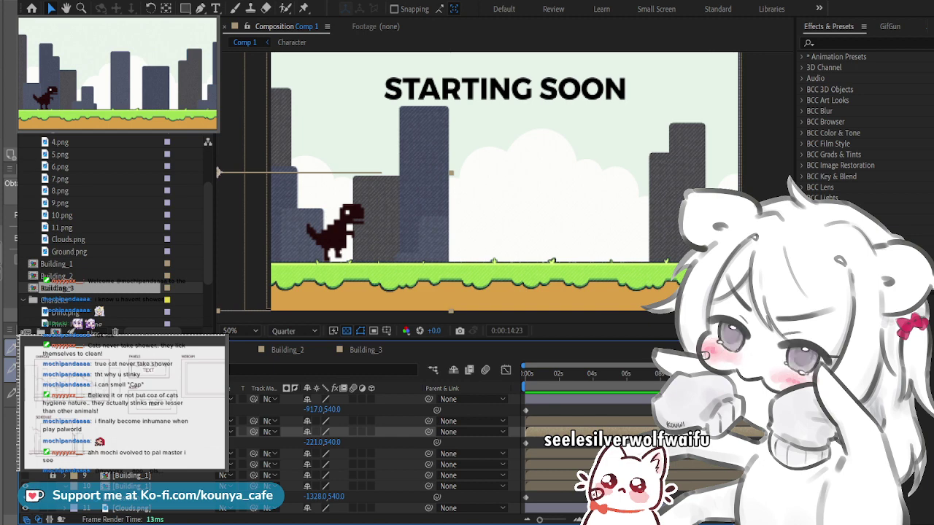
Step: Set the Building_2 layer's X position at 0:14:23 to -96 and preview the scroll from the start
drag(313, 442, 368, 442)
key(shift+Right)
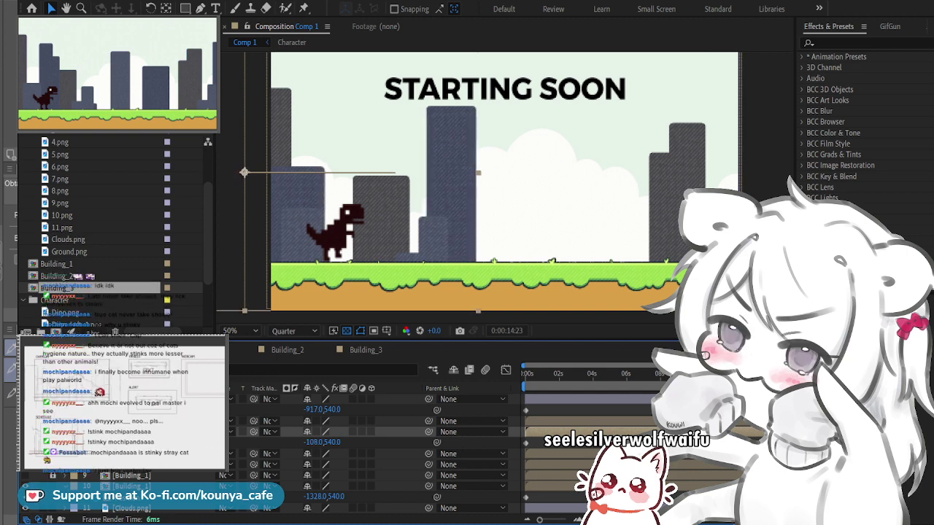
key(shift+Right)
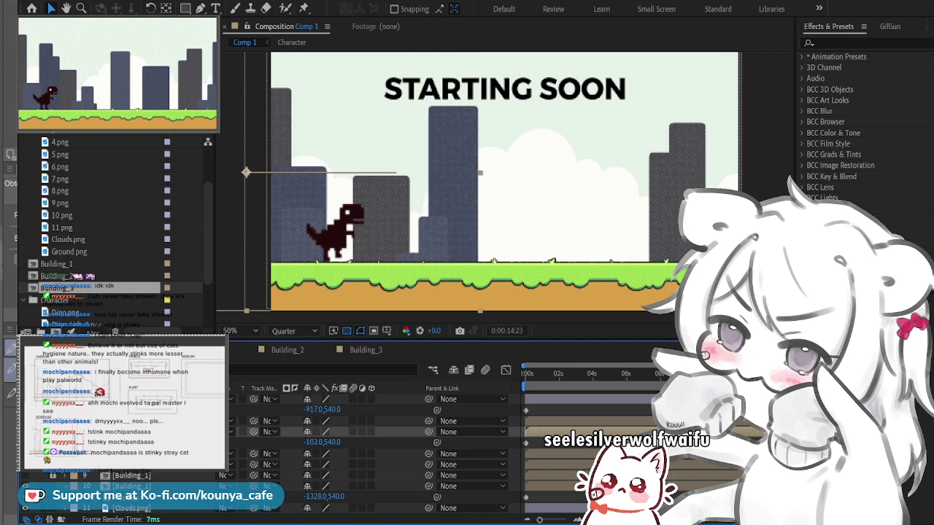
key(shift+Right)
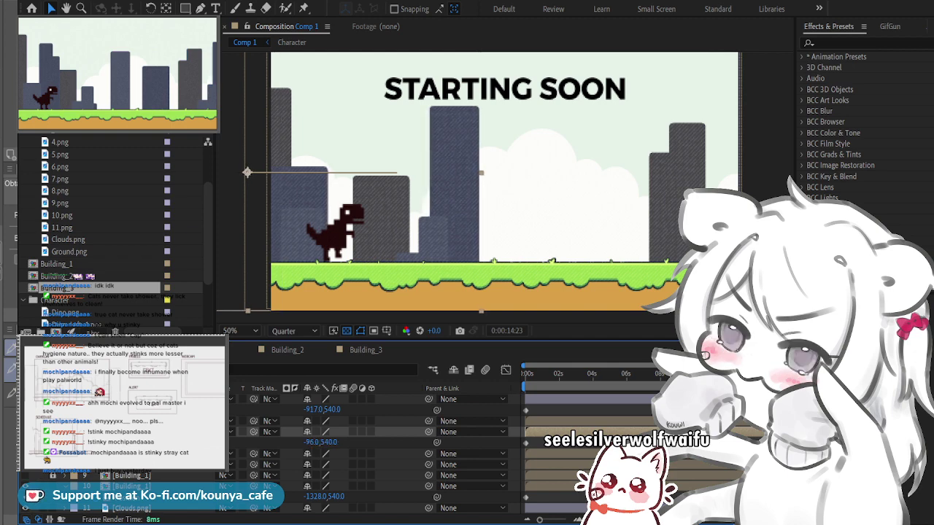
key(Home)
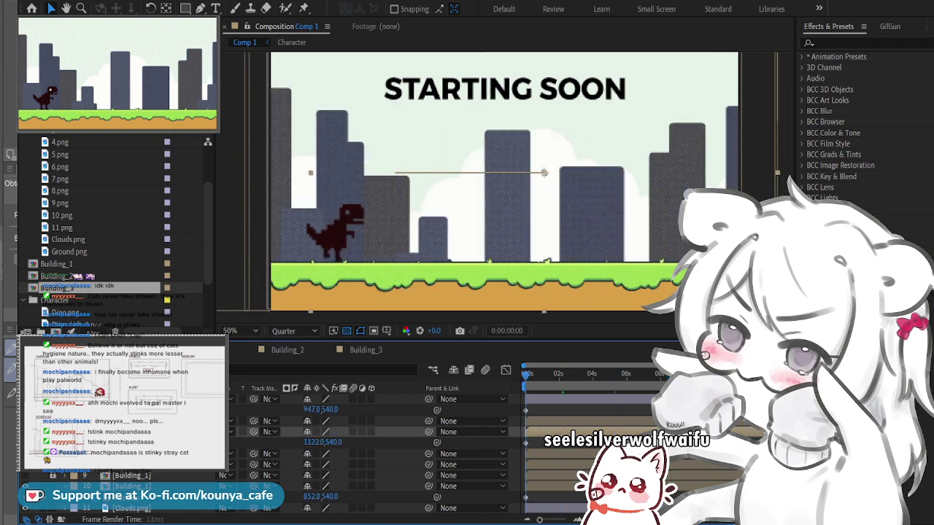
key(space)
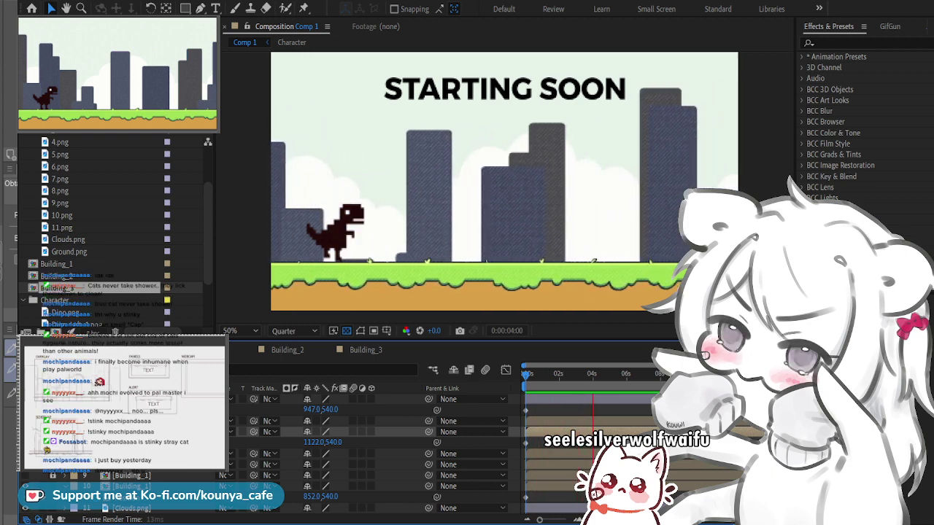
key(space)
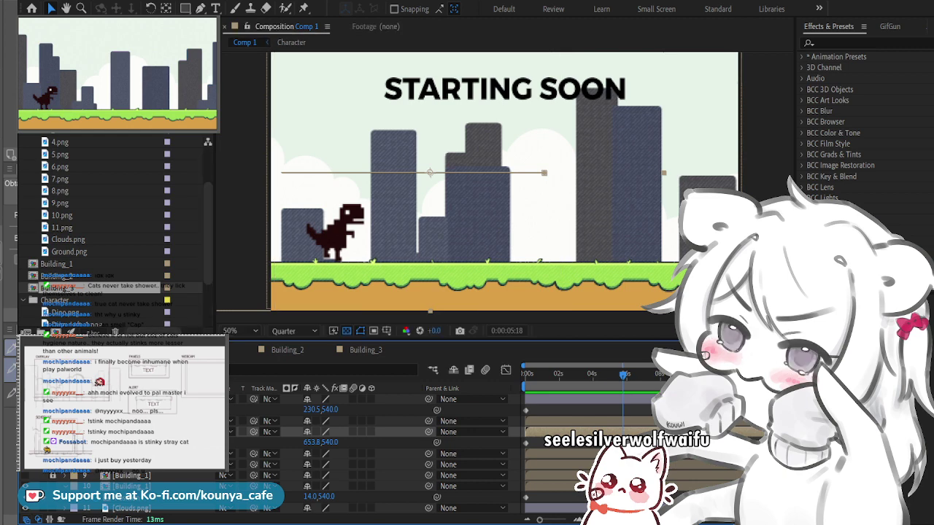
Step: Keyframe the Position of the building layer just above Building_2, with X at 974 at the start and about 592 at 0:14:23
click(131, 421)
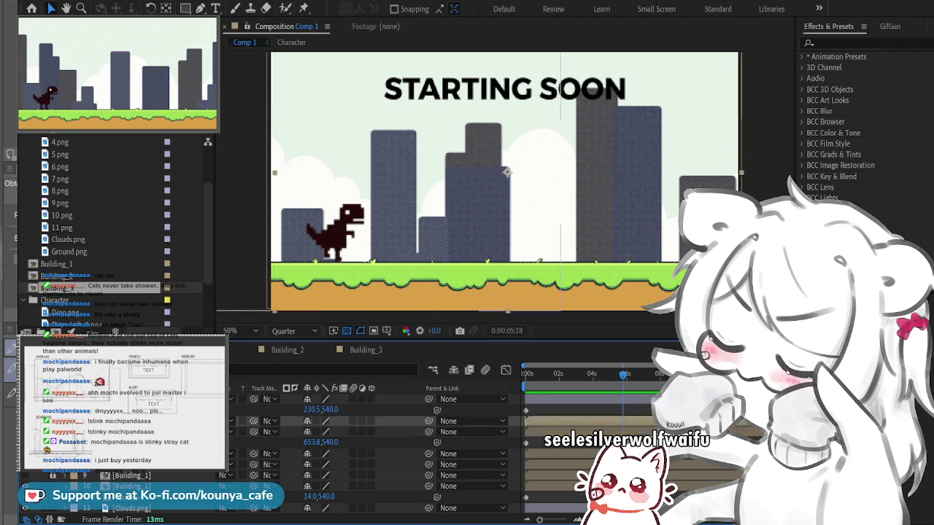
key(Home)
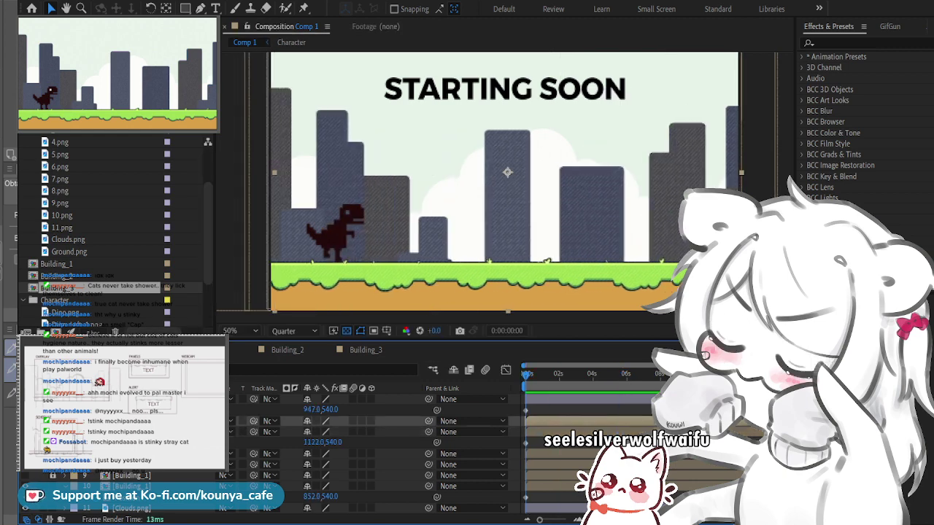
key(p)
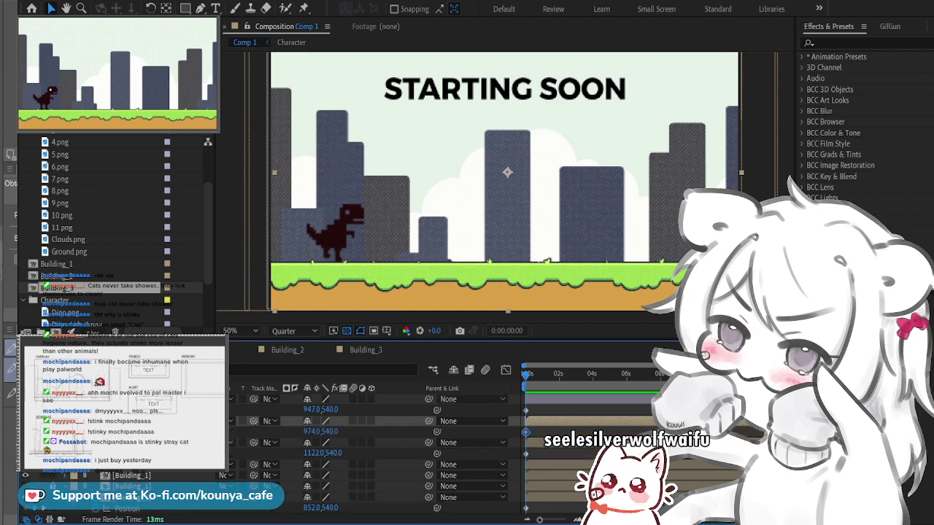
key(space)
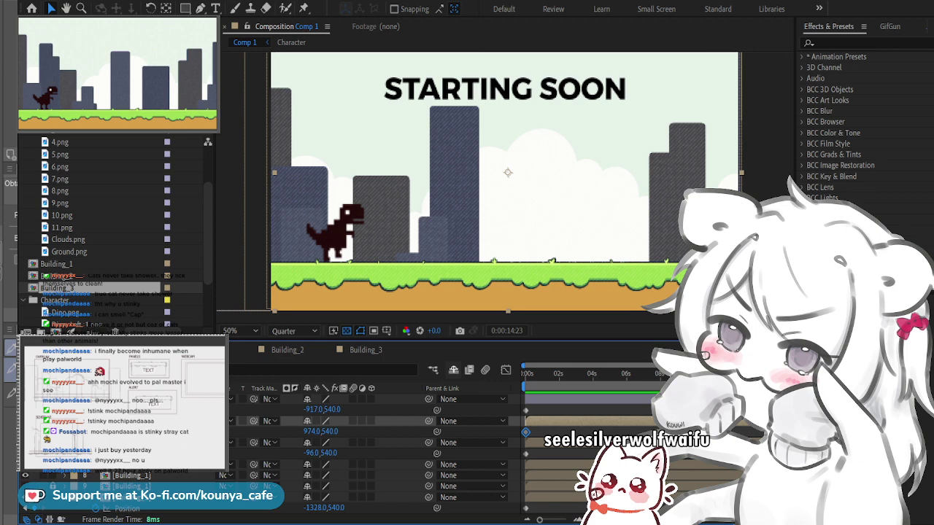
click(330, 431)
drag(313, 431, 41, 431)
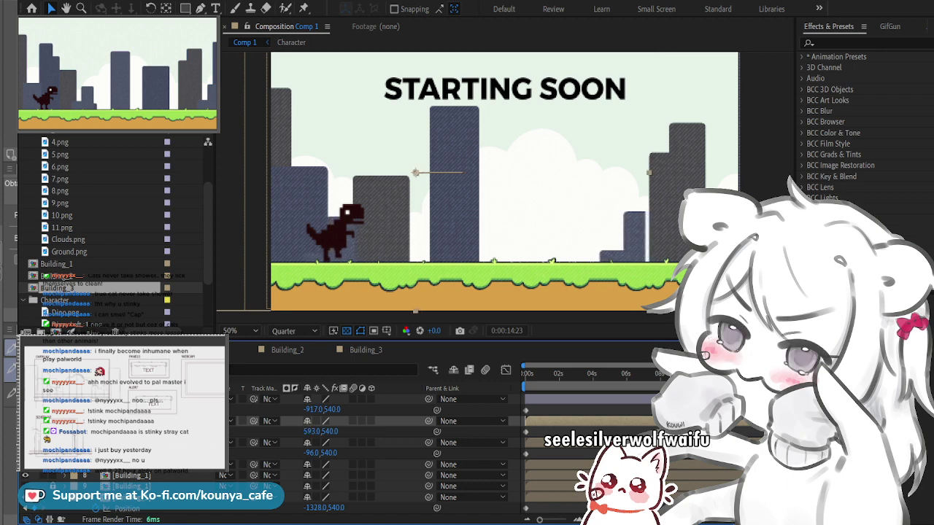
Step: Preview the newly animated building layer, set its X position at 0:14:23 to 459, and preview the scroll again
key(space)
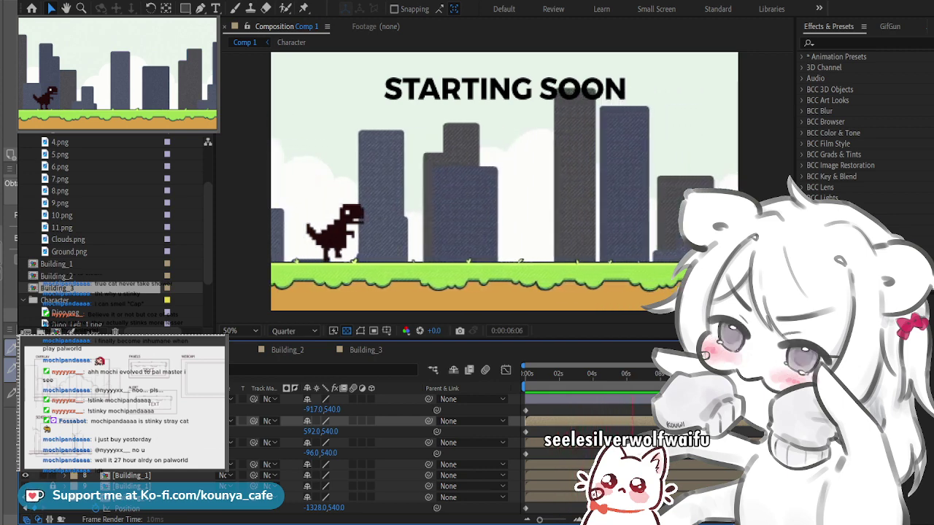
key(space)
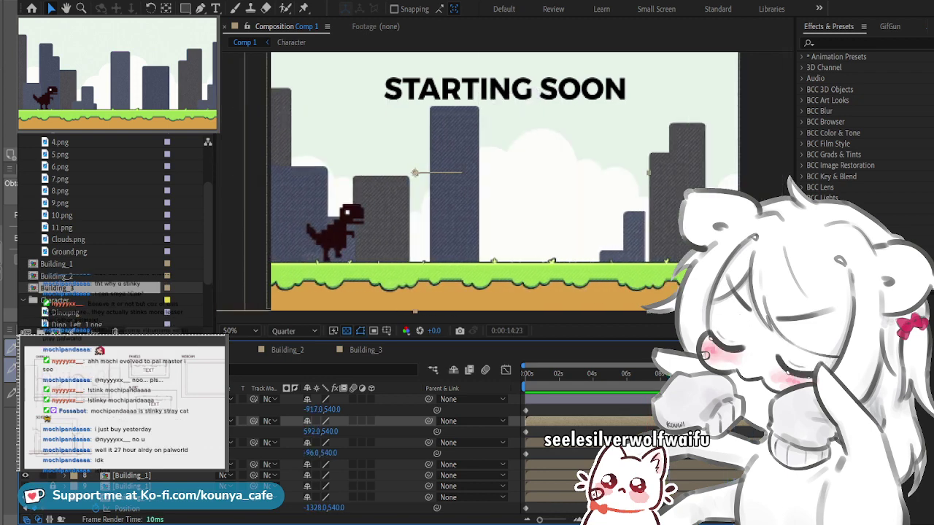
mouse_move(312, 431)
mouse_down()
mouse_move(279, 431)
mouse_move(315, 432)
mouse_move(297, 431)
mouse_up()
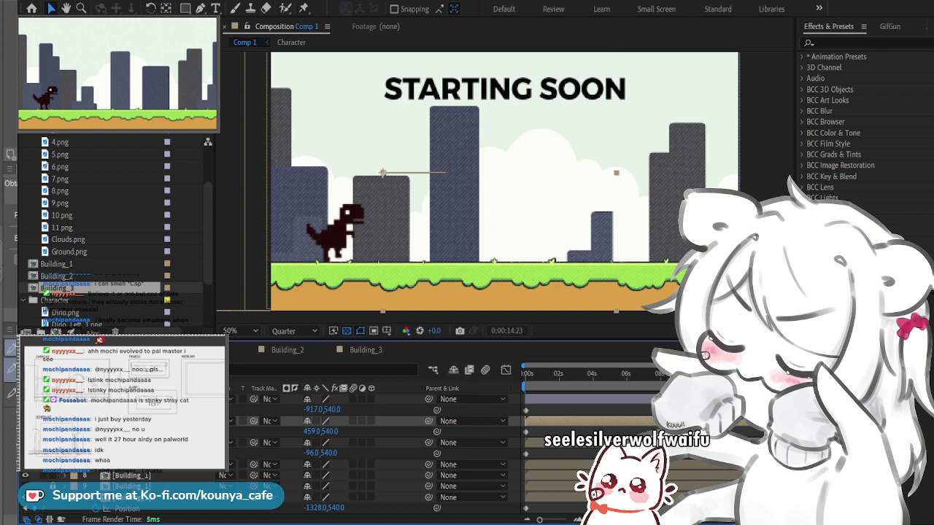
key(space)
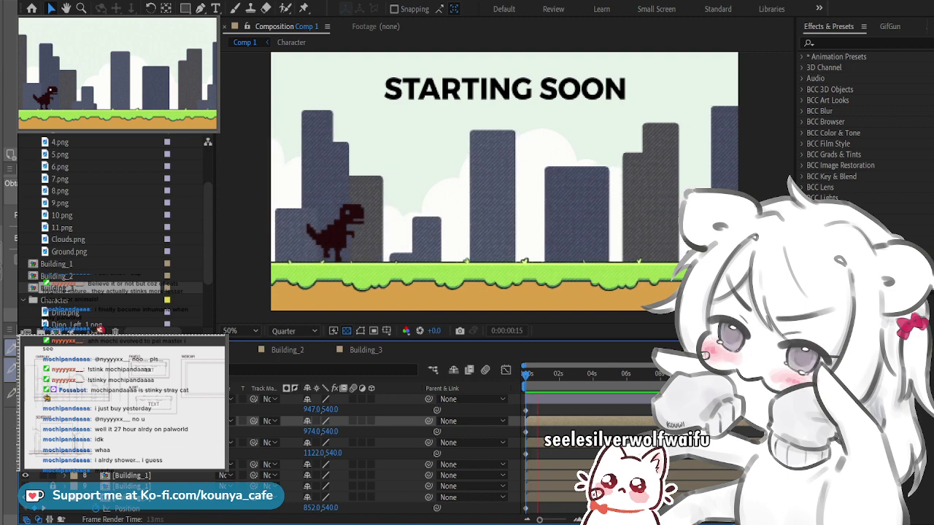
Step: Move the STARTING SOON title slightly down in the frame and preview the whole animation
key(comma)
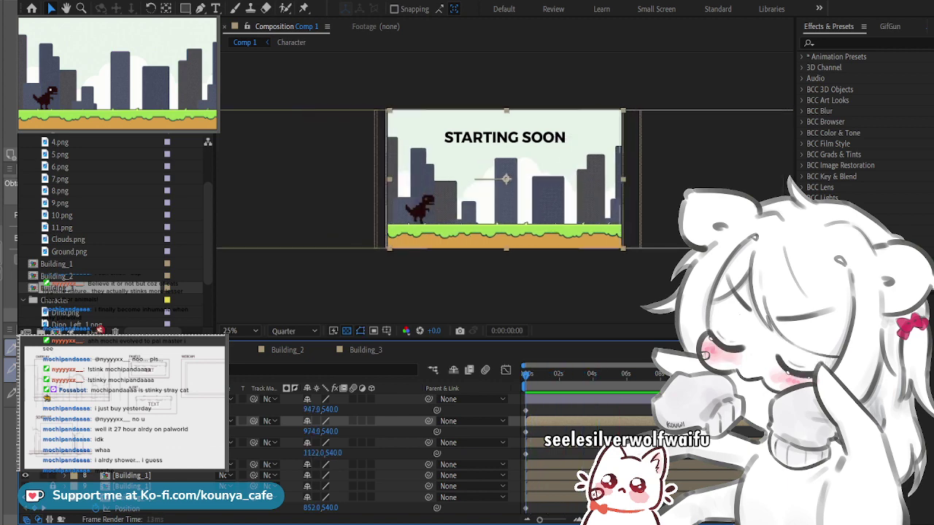
click(503, 137)
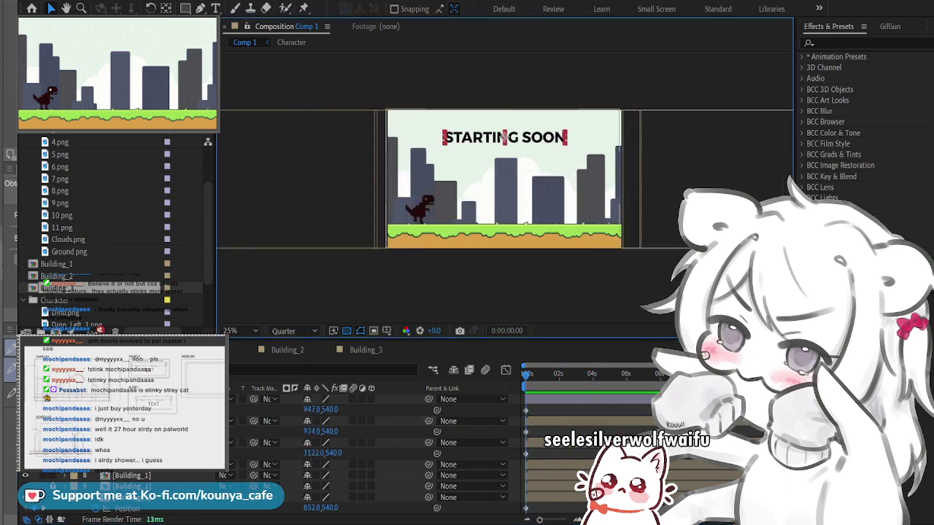
drag(504, 137, 503, 142)
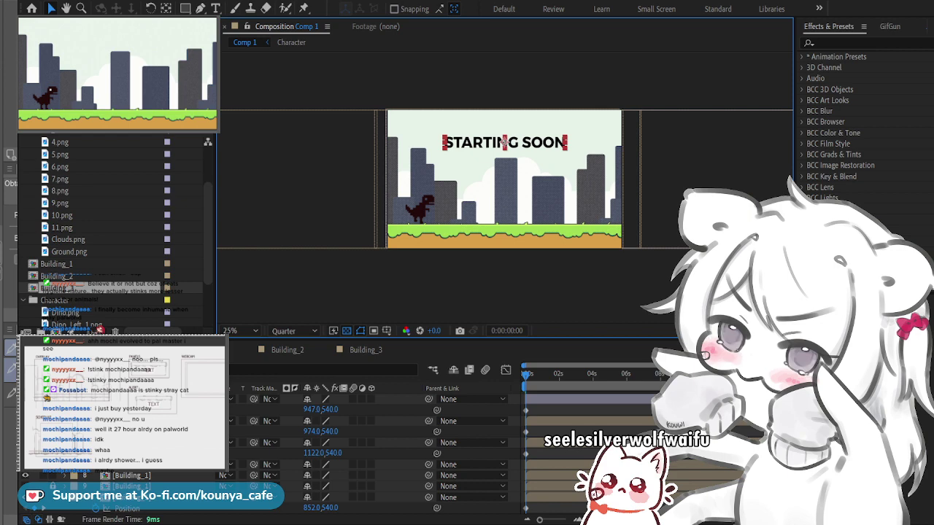
key(Down)
key(Down)
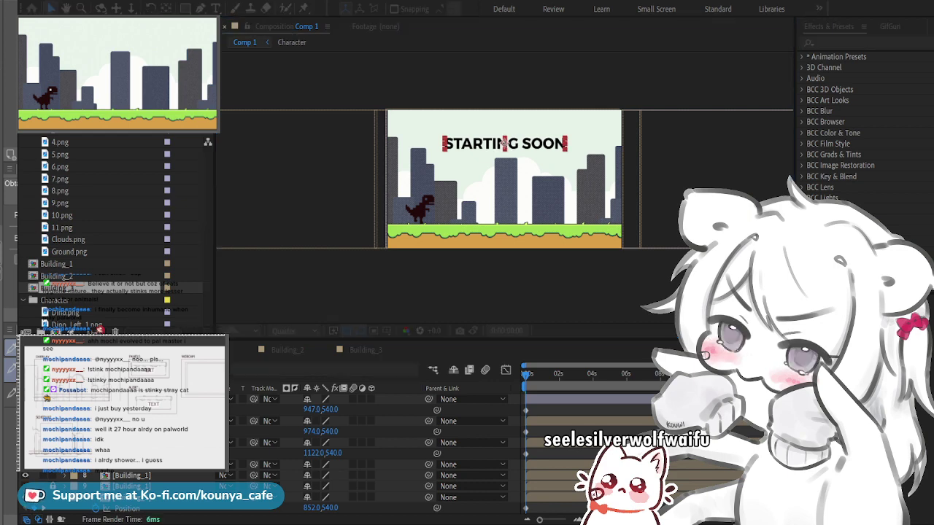
key(space)
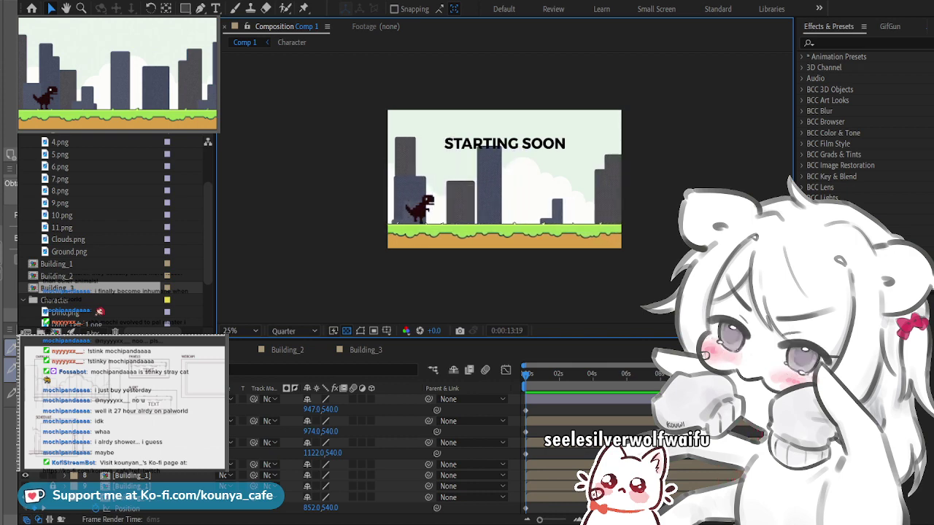
key(space)
drag(527, 375, 670, 374)
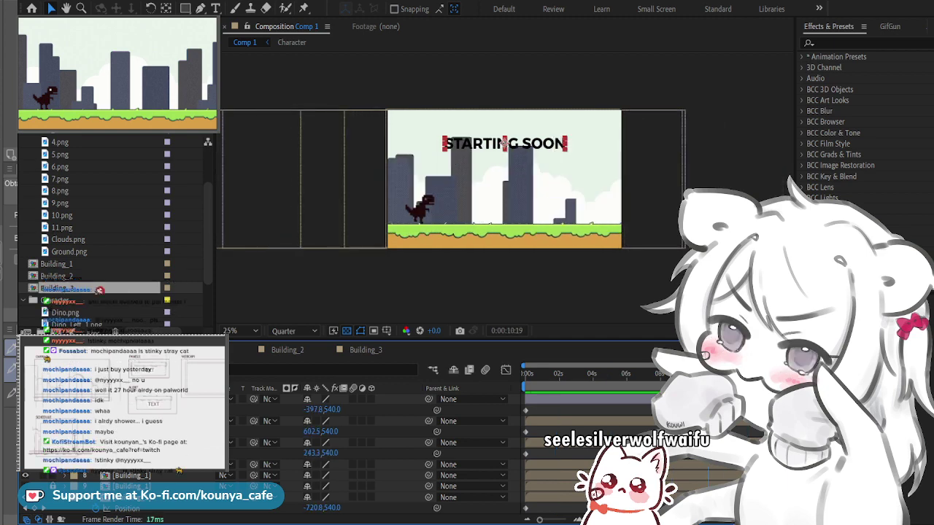
key(Home)
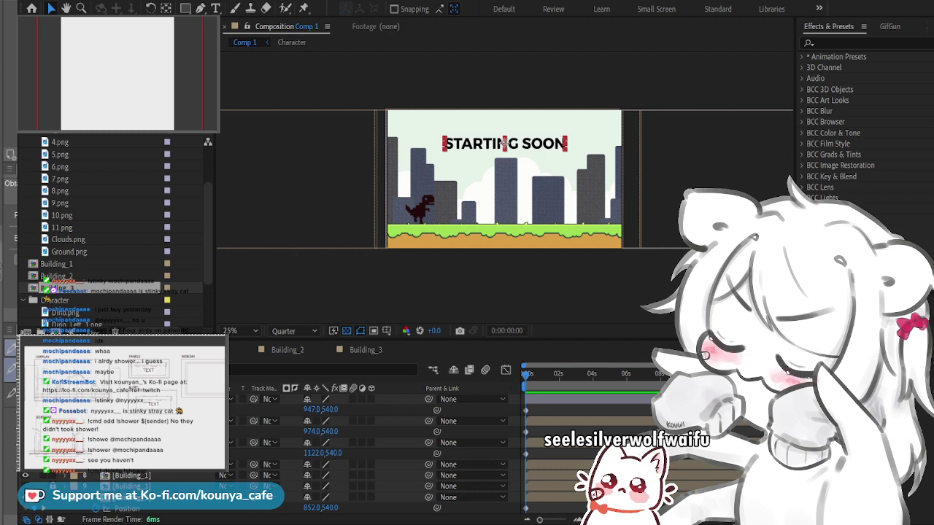
Step: Switch to Clip Studio Paint, add the Ground and Clouds images to the blank canvas, and place Clouds below Ground
key(alt+Tab)
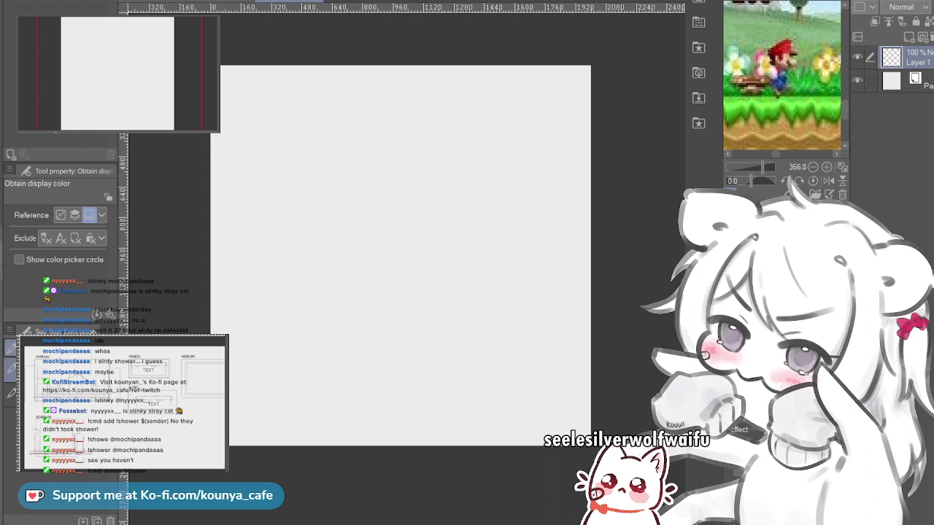
key(ctrl+v)
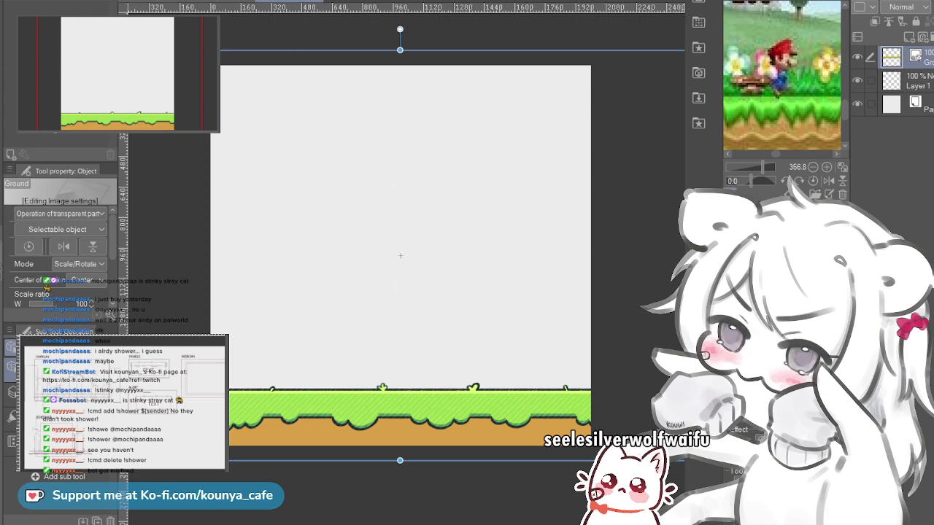
key(ctrl+v)
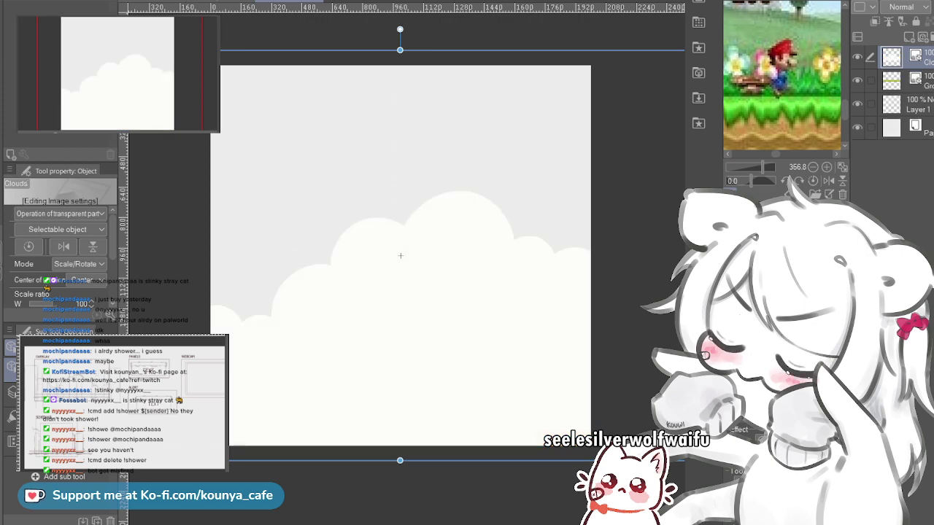
drag(908, 57, 908, 91)
click(908, 57)
click(908, 80)
click(908, 104)
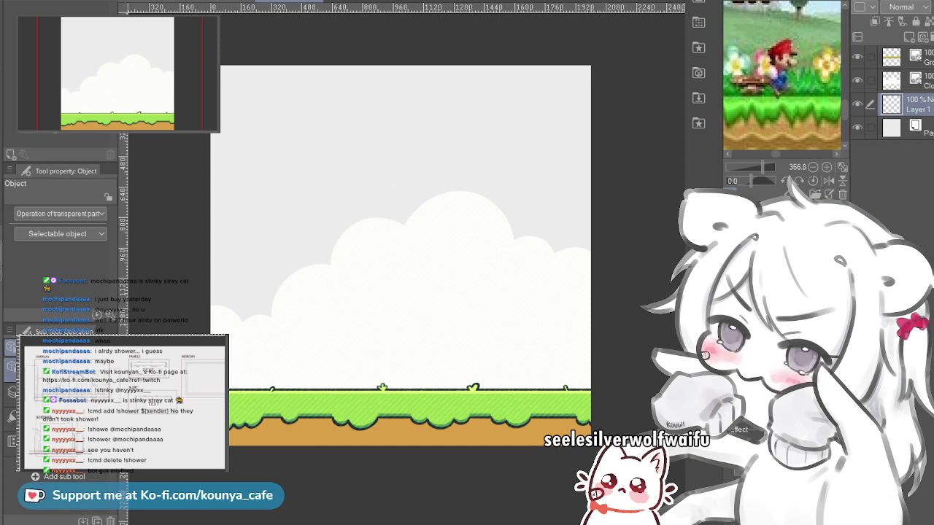
Step: Sample the pale green sky colour from the dino scene illustration and add a fill layer in it above the new canvas's Paper layer
key(ctrl+Tab)
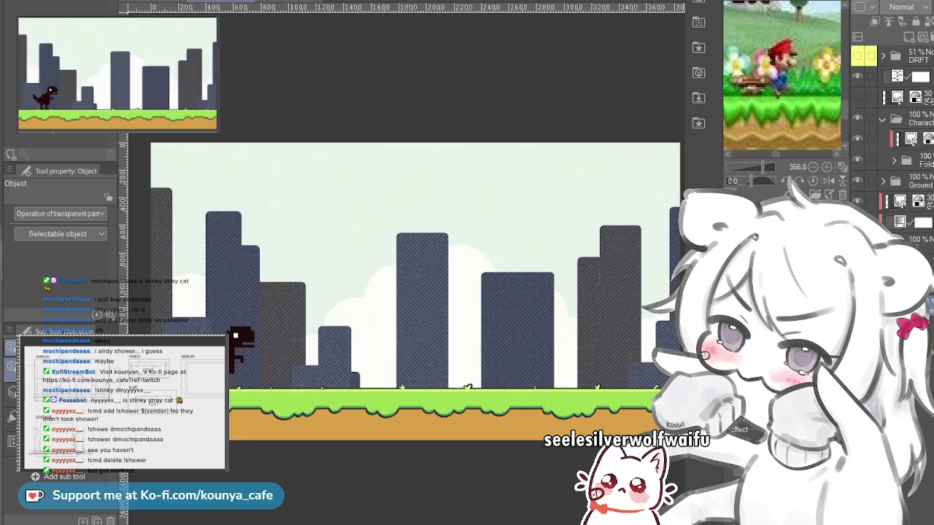
key(i)
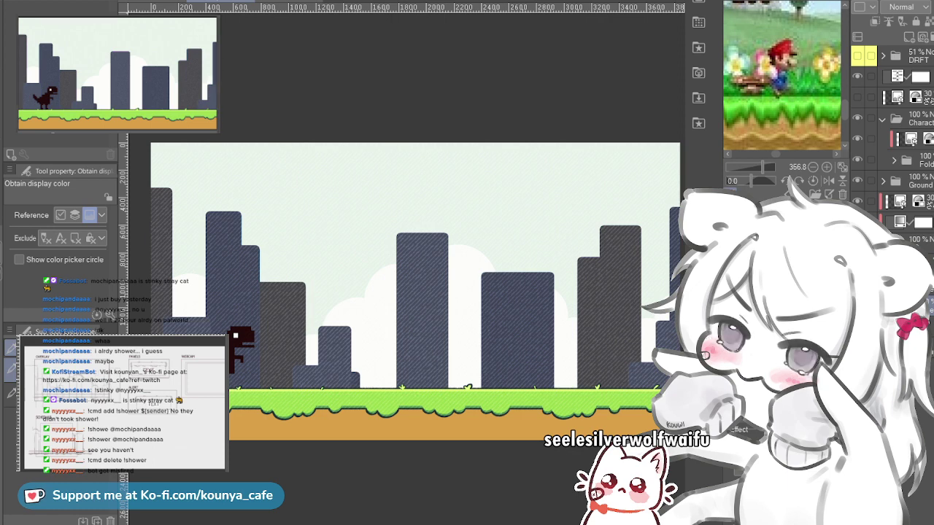
click(288, 2)
click(912, 127)
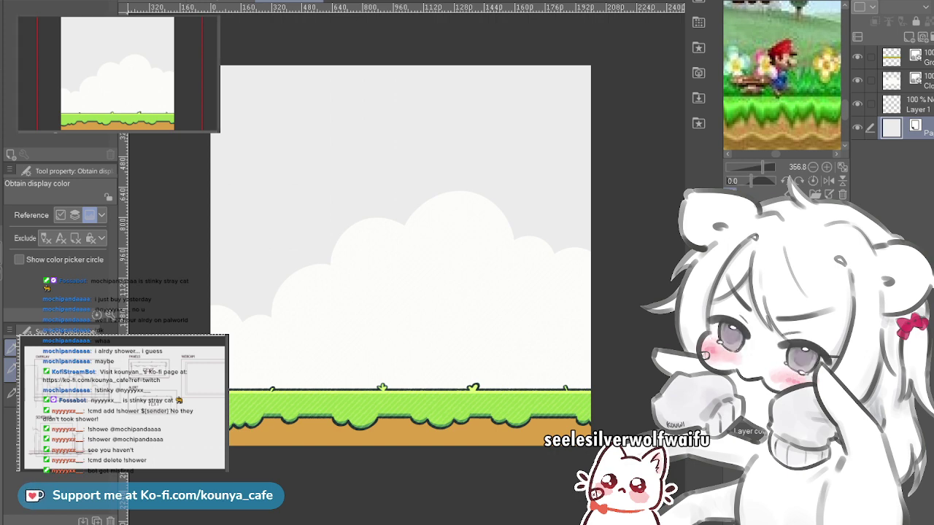
key(Return)
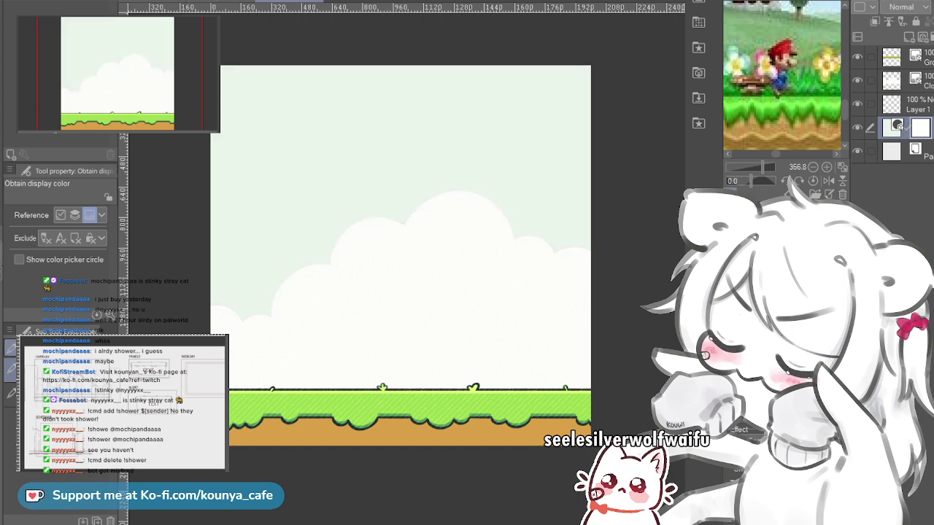
Step: Add the numbered building images to the new canvas above Layer 1, beneath the Clouds layer
click(912, 104)
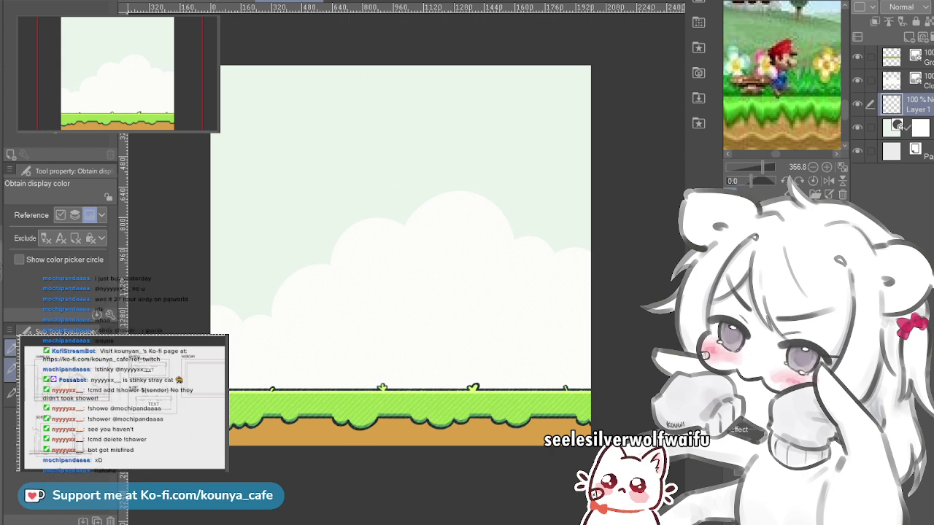
key(ctrl+v)
key(ctrl+t)
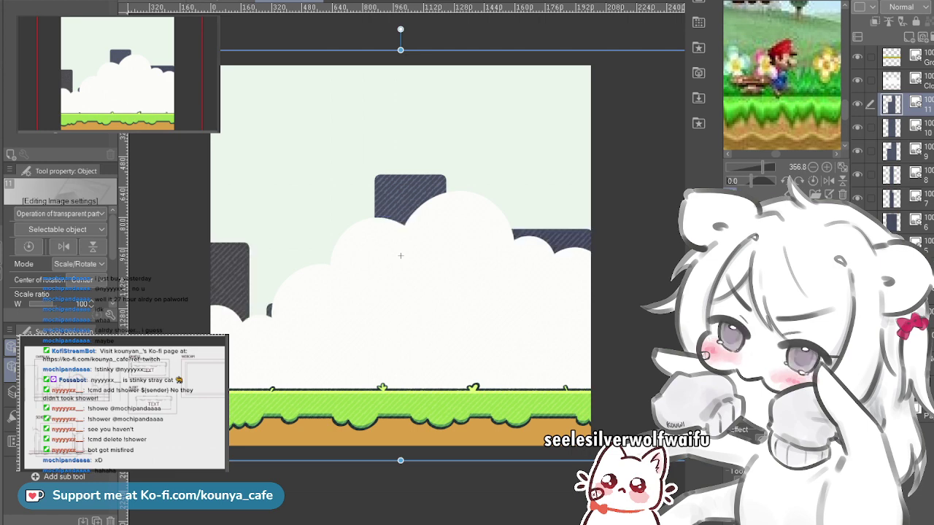
Step: Group the building layers in a folder, place it above the Clouds layer, and scale the buildings down to 68%
key(Return)
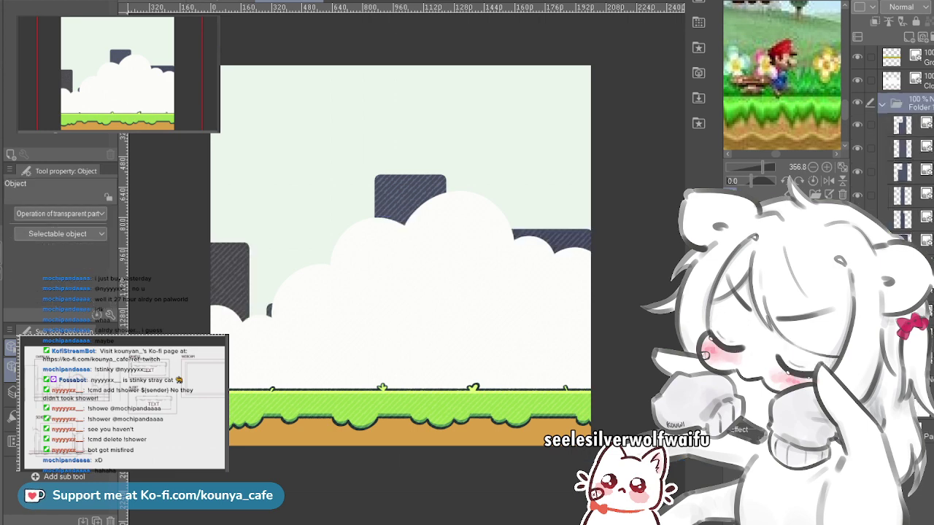
drag(906, 103, 906, 69)
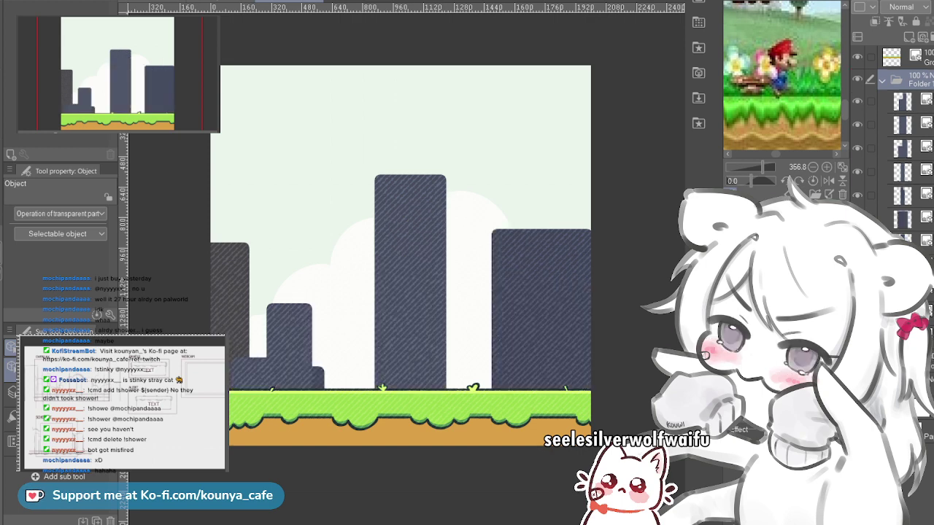
key(ctrl+t)
drag(401, 50, 400, 117)
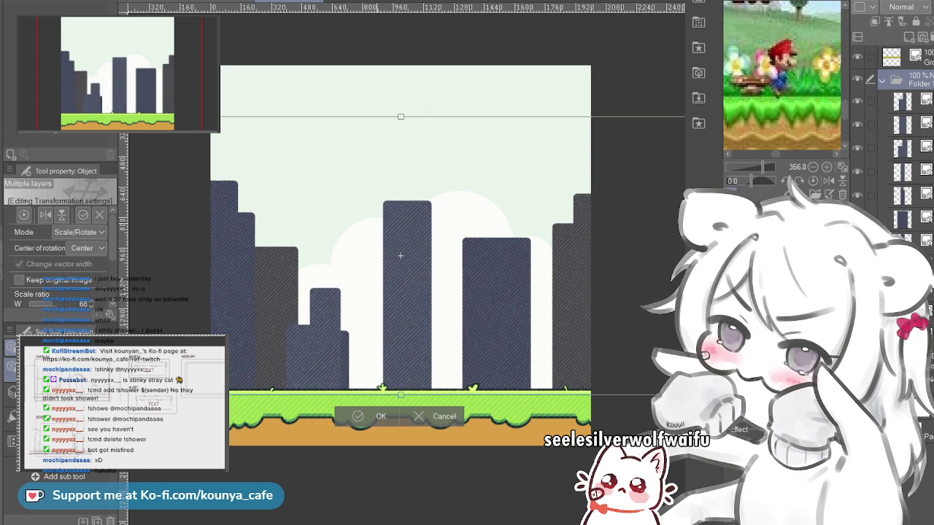
key(Return)
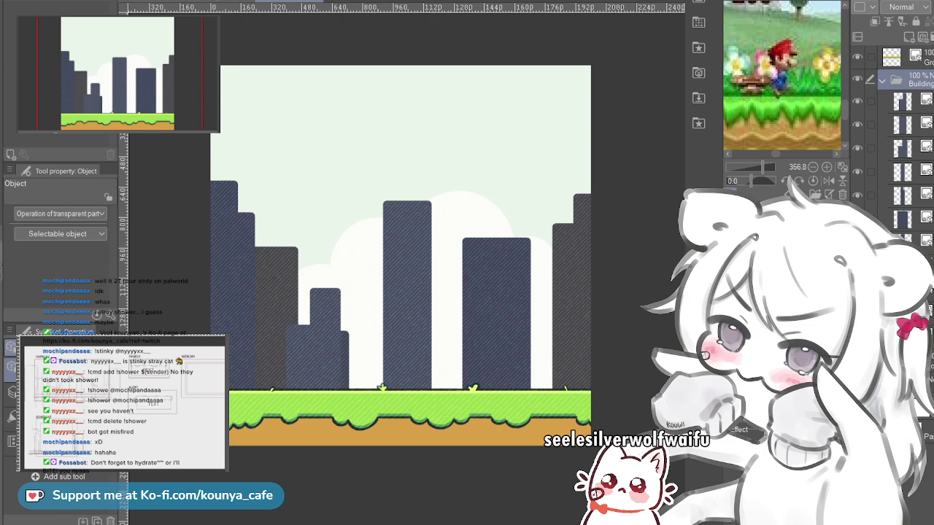
Step: Collapse the building folder and delete the empty Layer 1
click(881, 79)
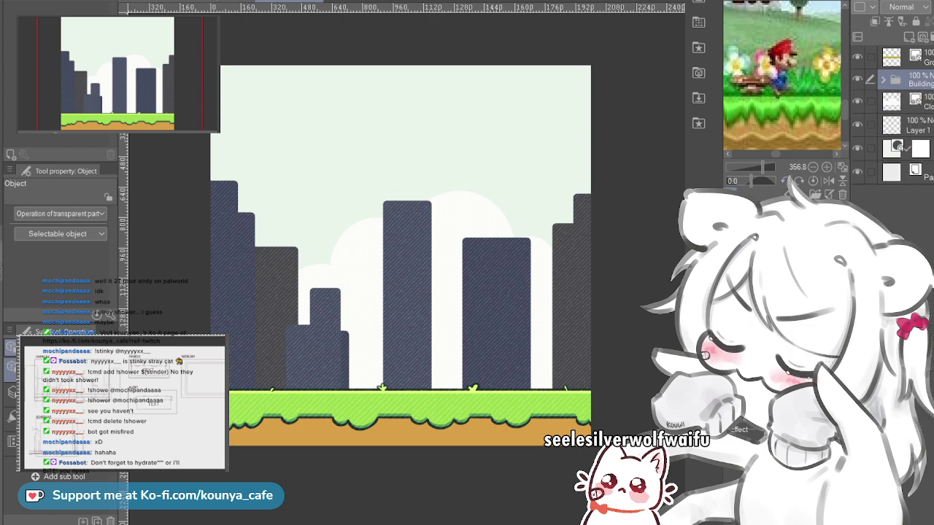
click(912, 102)
click(911, 124)
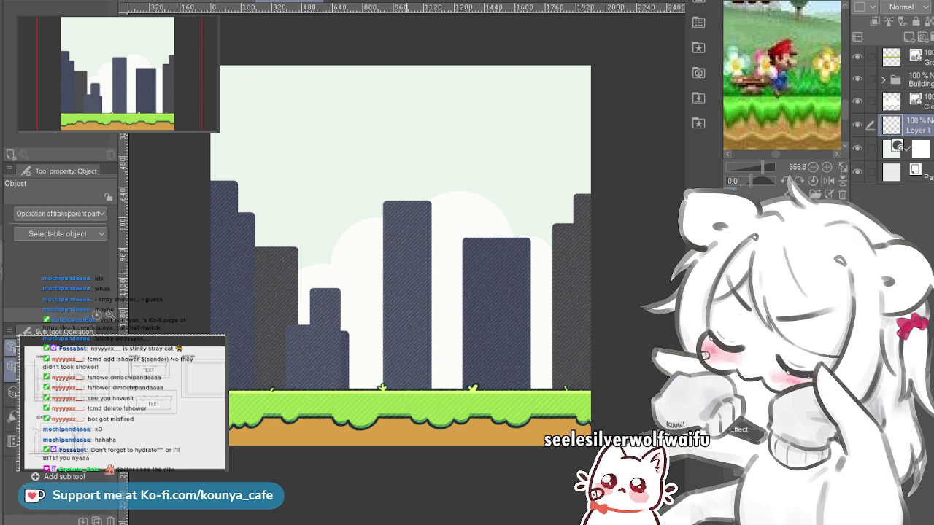
drag(391, 285, 388, 309)
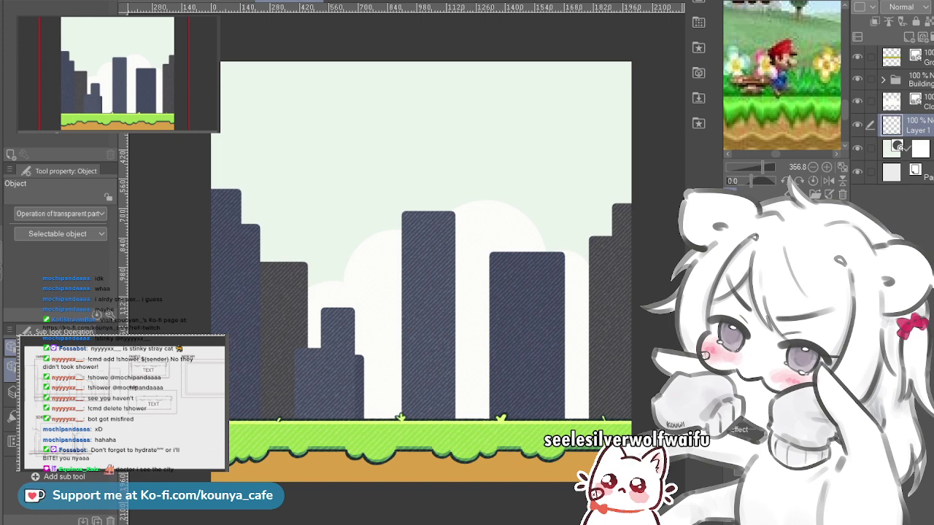
key(Delete)
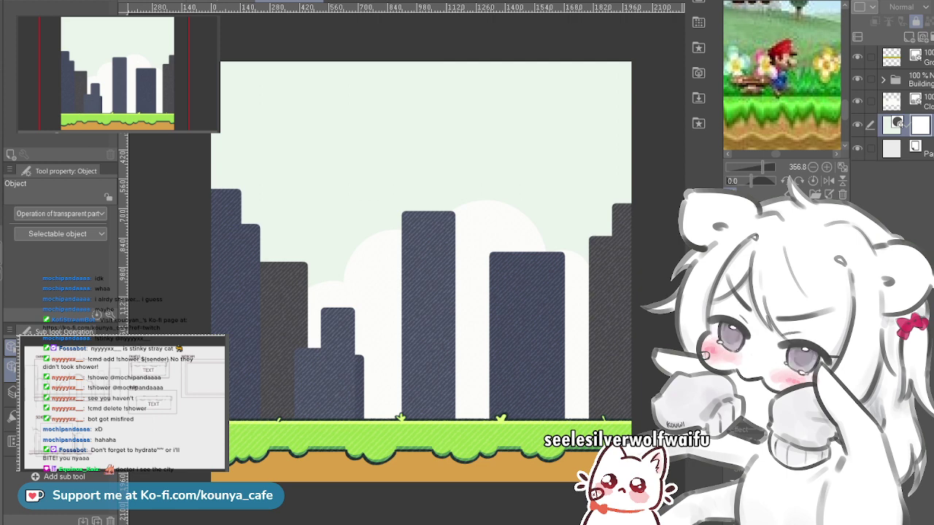
Step: Scale the Clouds image to 103% and move it up so the clouds rise higher behind the buildings
click(920, 101)
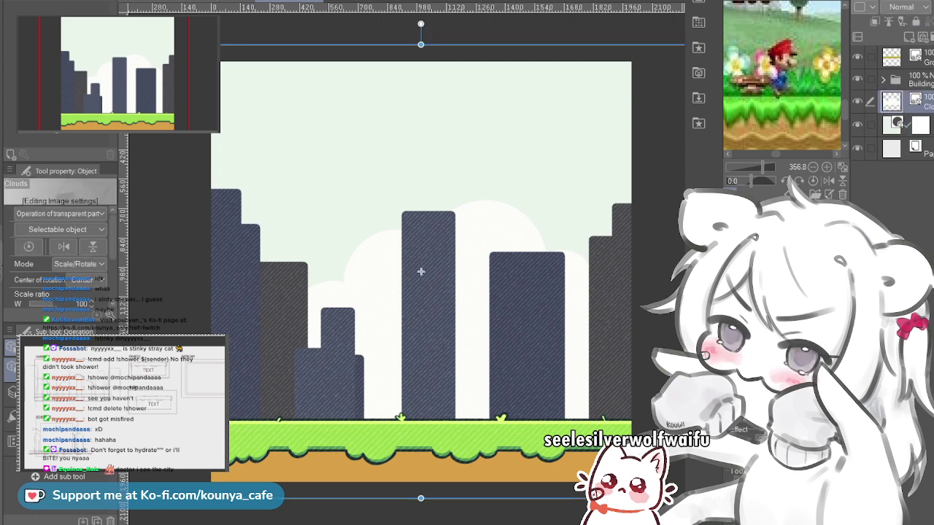
key(ctrl+t)
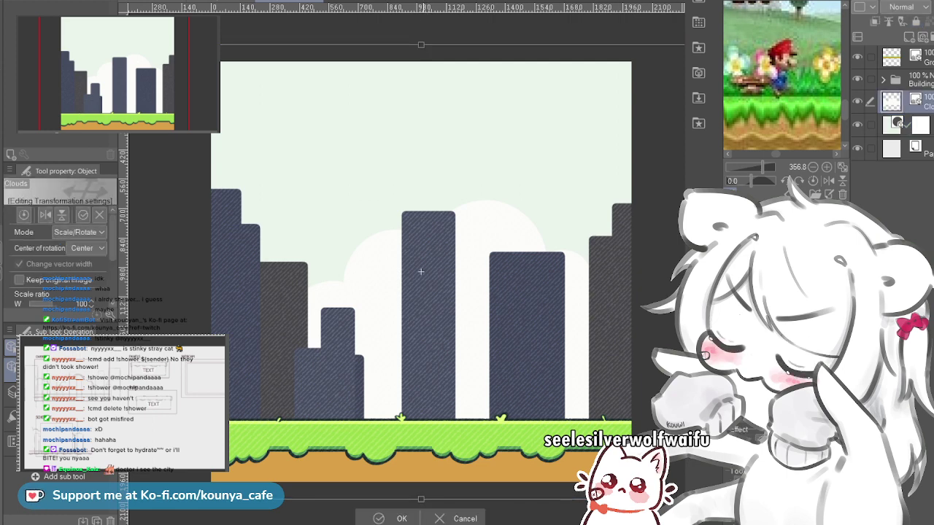
drag(421, 53, 417, 67)
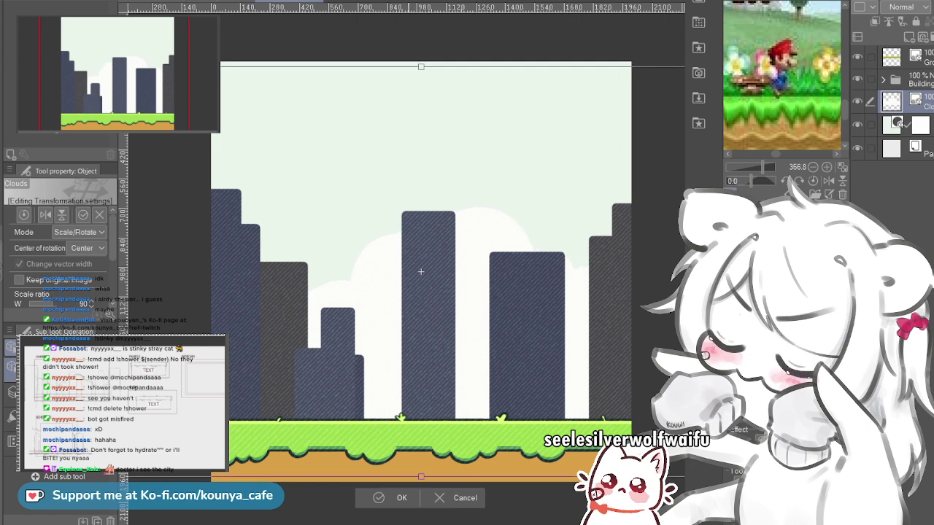
mouse_move(428, 271)
mouse_down()
mouse_move(538, 272)
mouse_move(365, 271)
mouse_move(421, 271)
mouse_up()
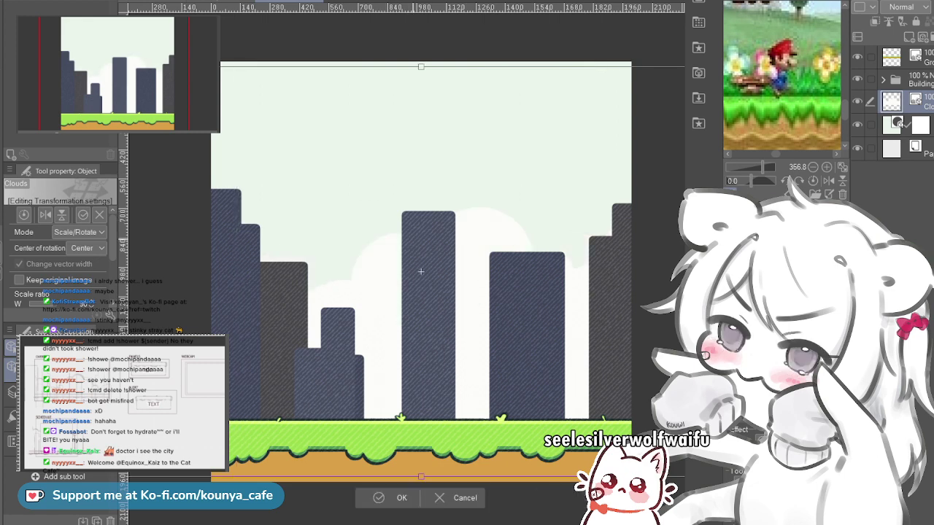
key(ctrl+z)
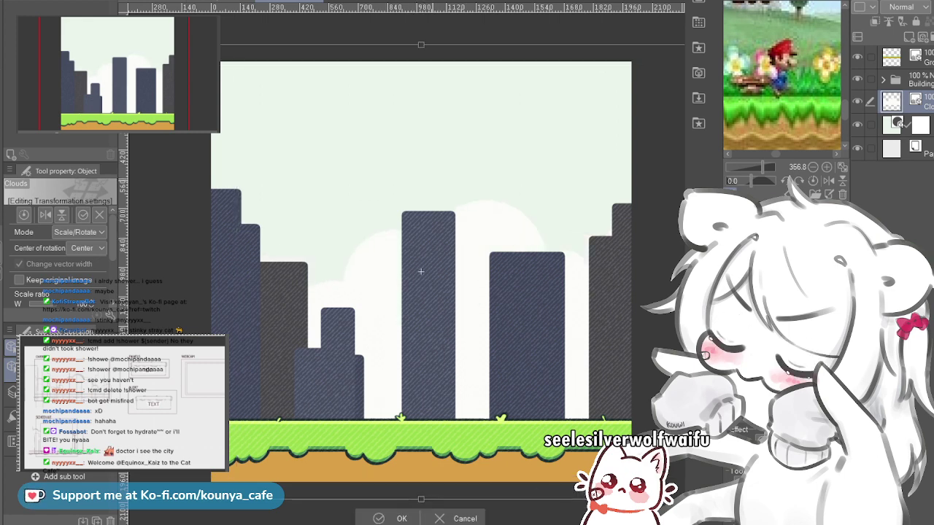
drag(421, 44, 421, 38)
drag(421, 271, 421, 248)
key(Up)
key(Up)
key(Up)
key(Up)
key(Up)
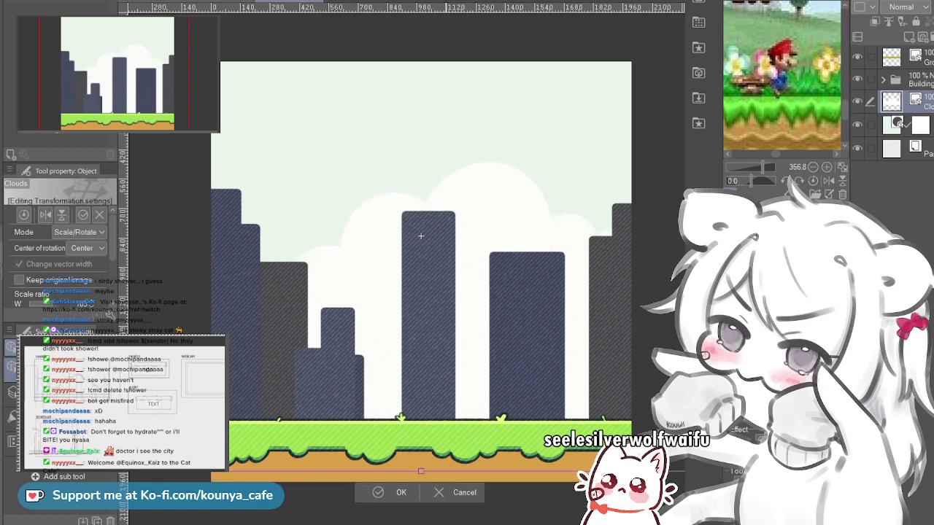
key(Return)
click(420, 236)
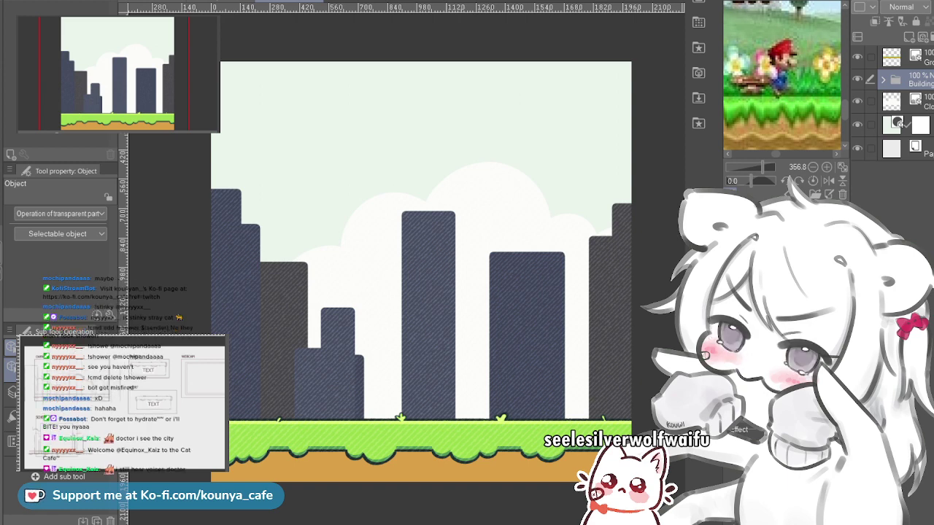
click(420, 236)
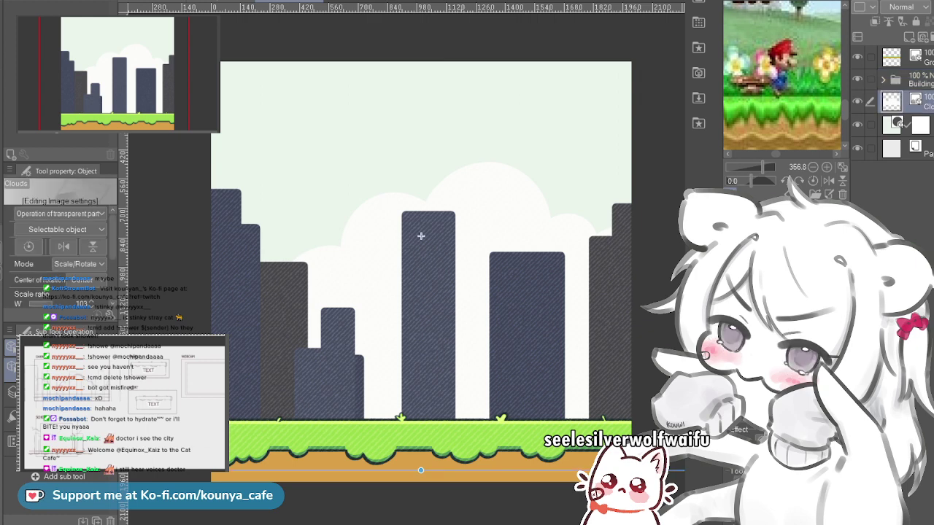
click(420, 235)
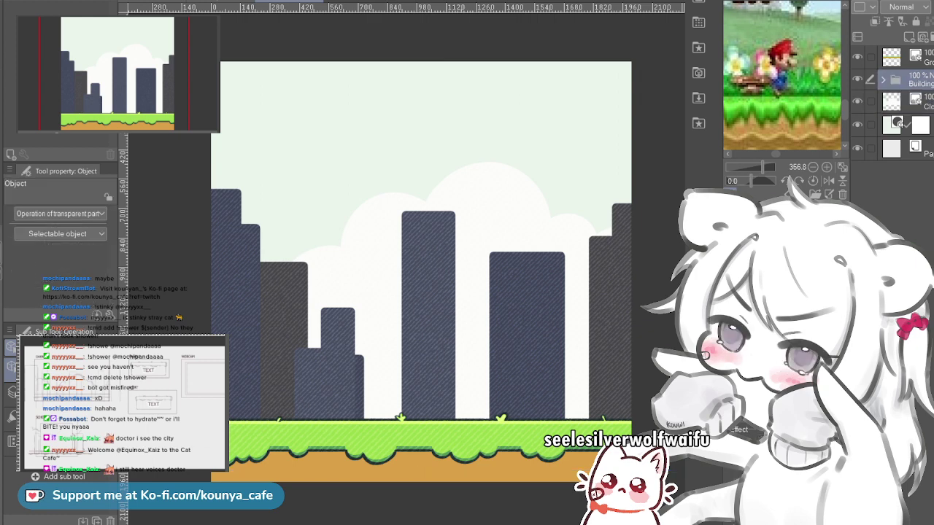
click(420, 235)
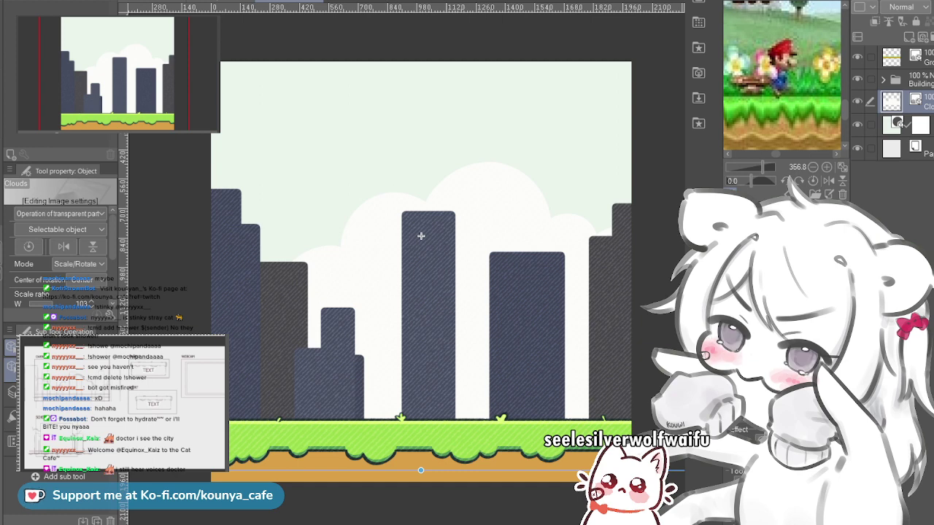
click(420, 235)
click(420, 271)
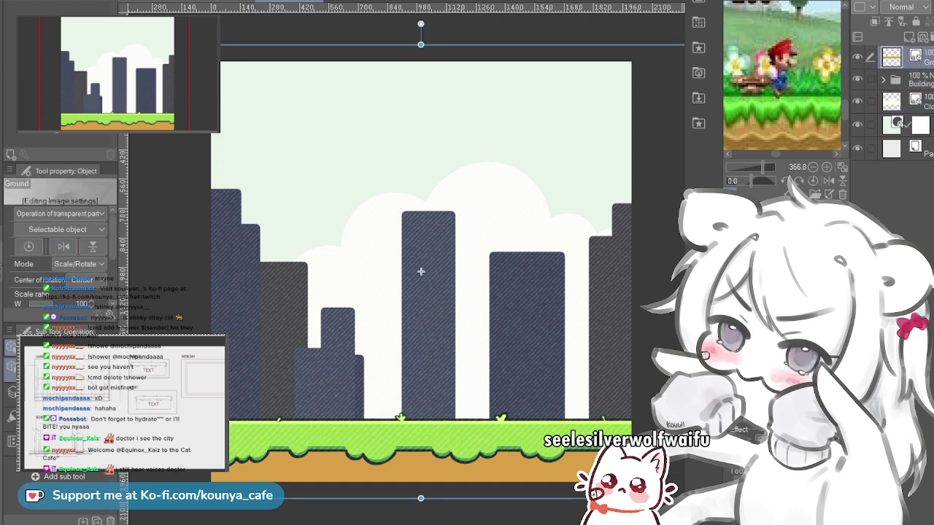
key(t)
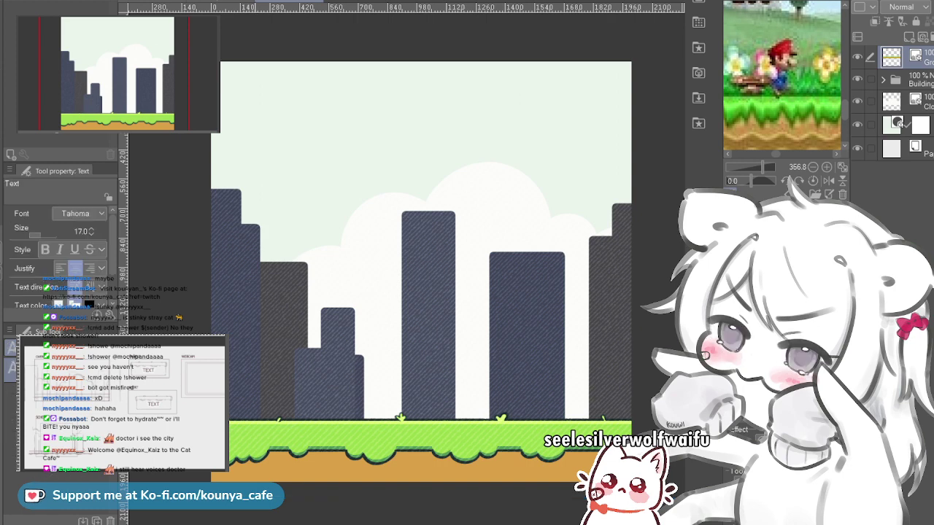
click(257, 115)
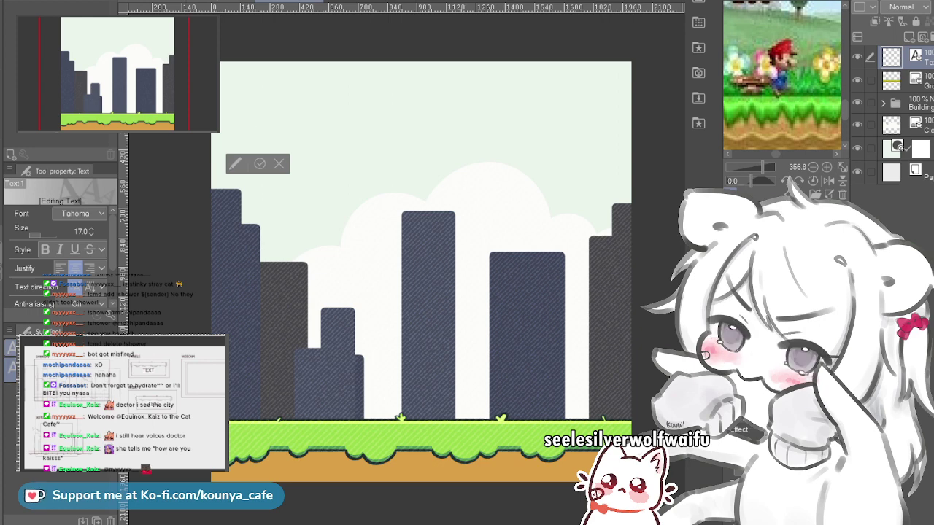
Step: Copy the Character folder from the dino scene illustration into the square canvas, directly above the building folder
click(219, 2)
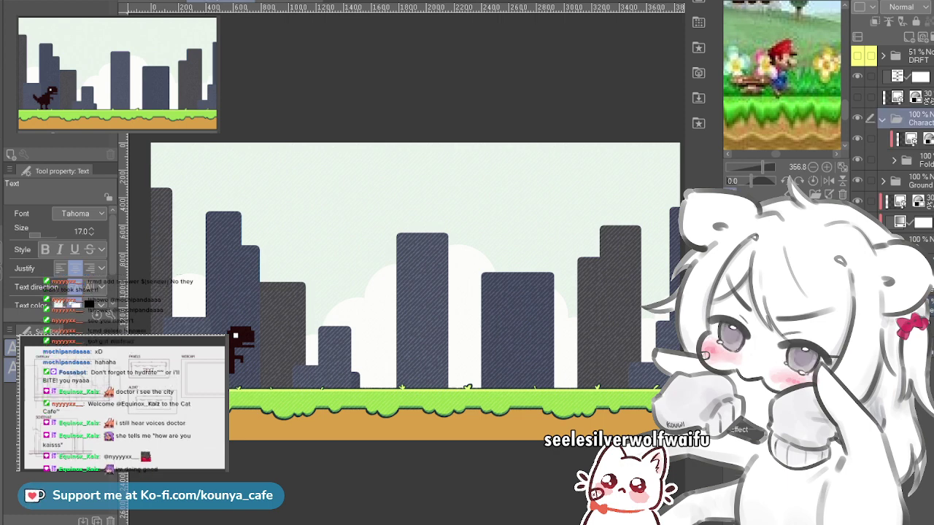
key(ctrl+Tab)
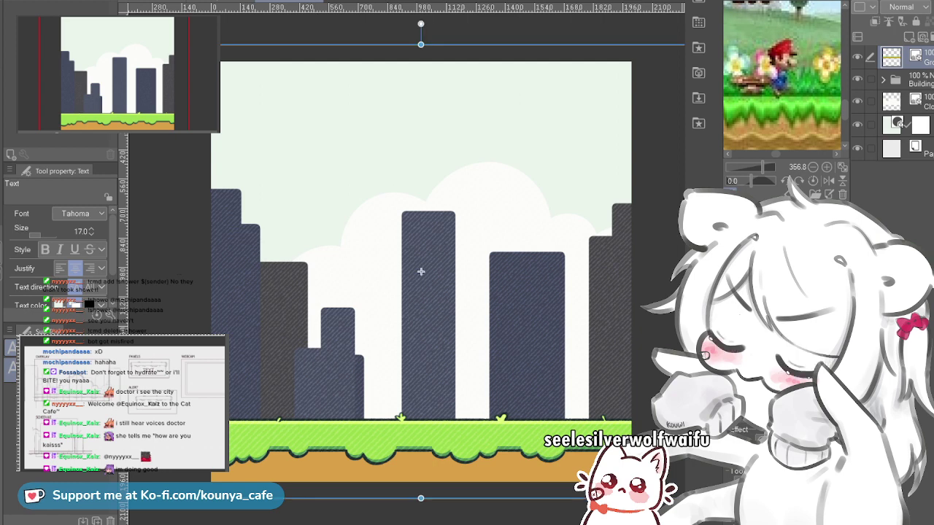
click(908, 79)
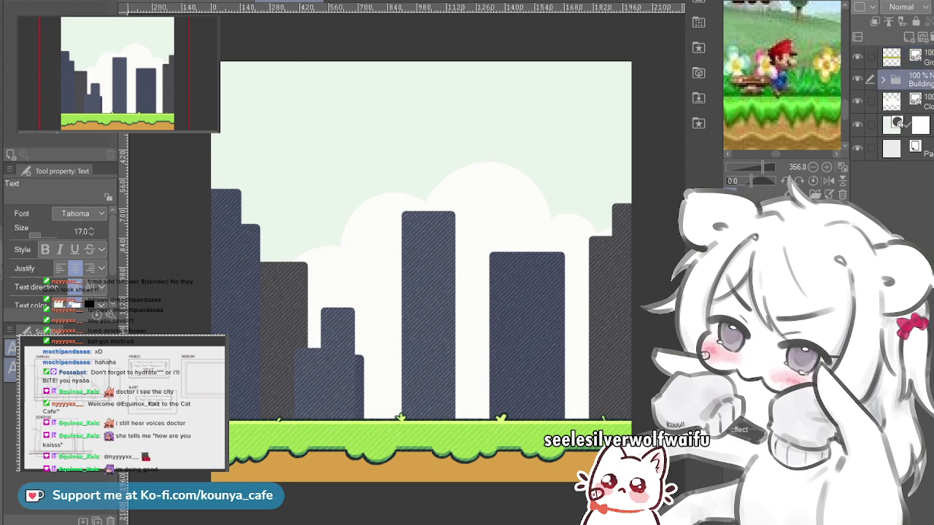
key(ctrl+v)
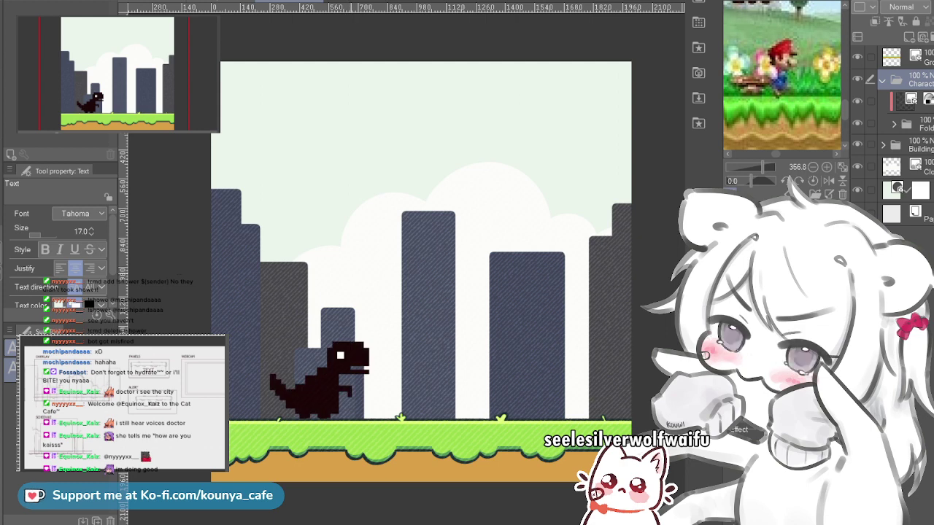
Step: Scale the dino character down to 67% and stand it on the grass near the canvas's left side
key(ctrl+t)
drag(349, 341, 341, 359)
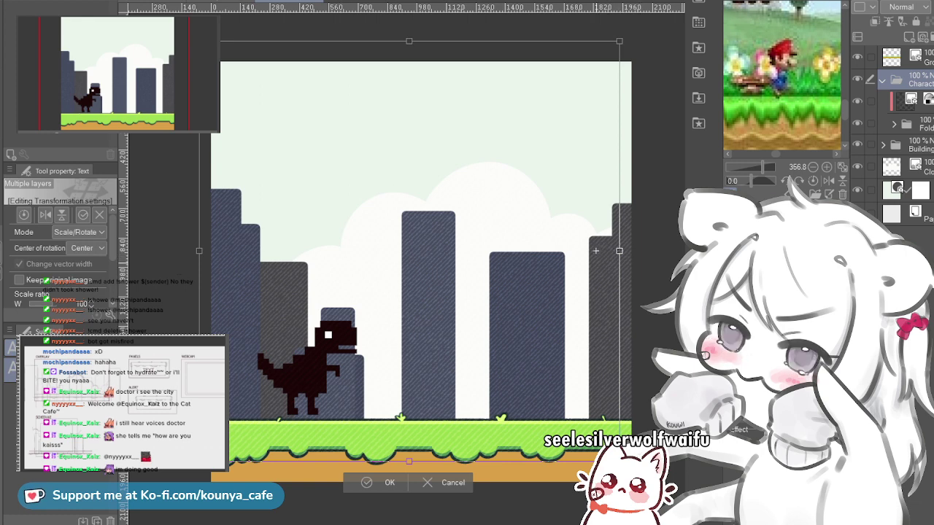
key(ctrl+z)
drag(619, 41, 550, 110)
drag(409, 250, 341, 309)
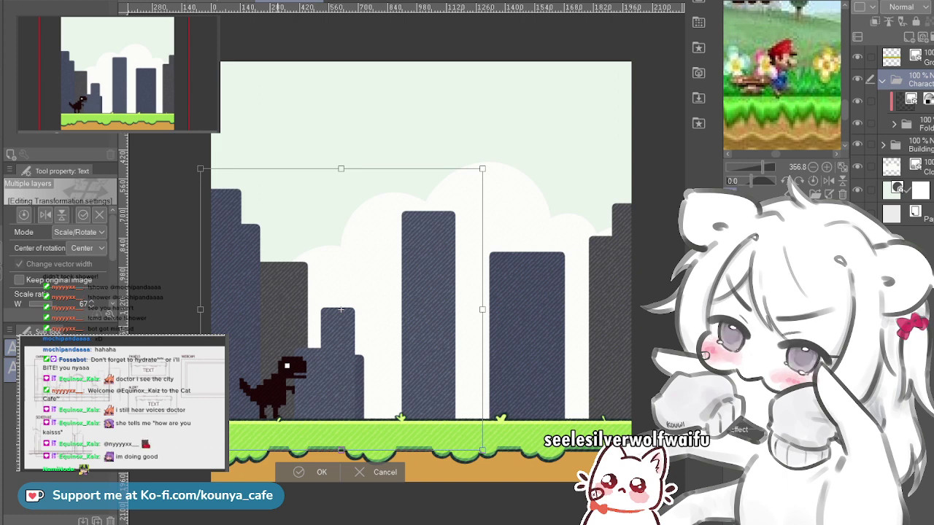
key(Return)
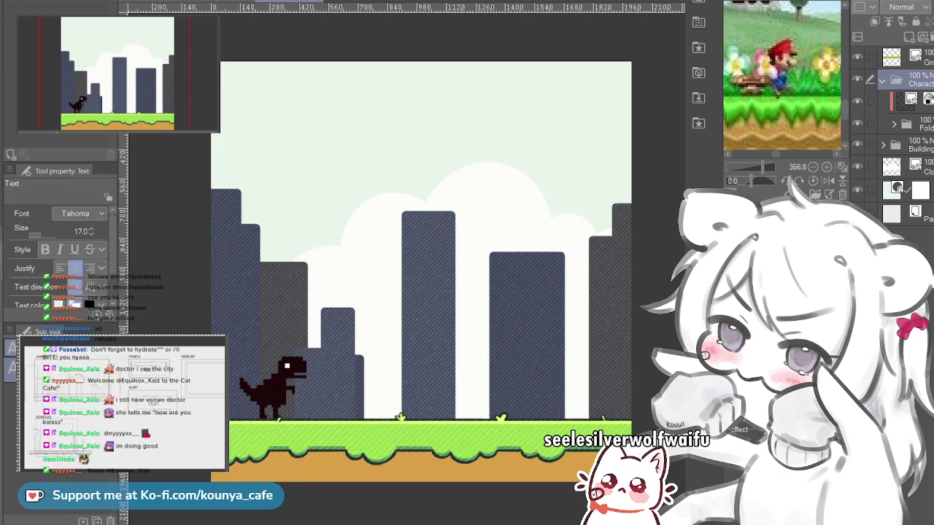
Step: Add a new vector layer above the Character folder and a raster layer above that, both beneath Ground
key(ctrl+shift+n)
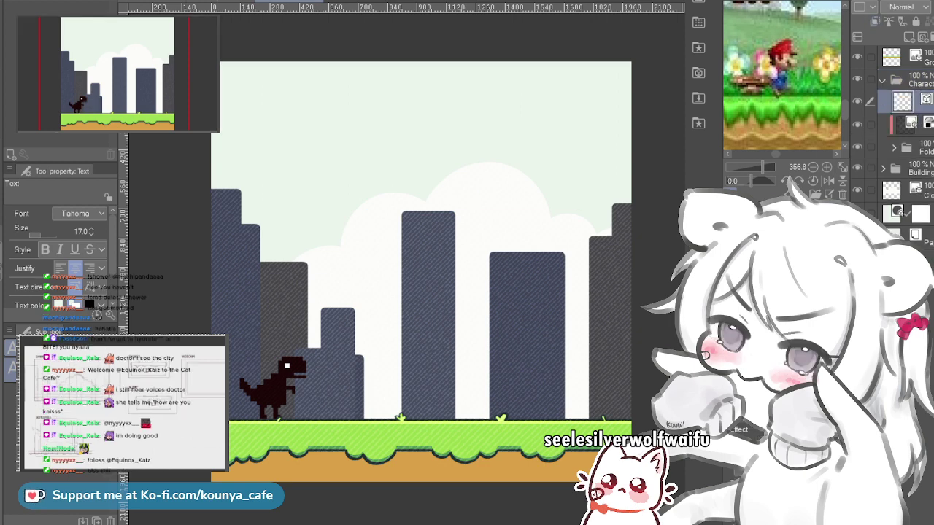
drag(921, 101, 921, 68)
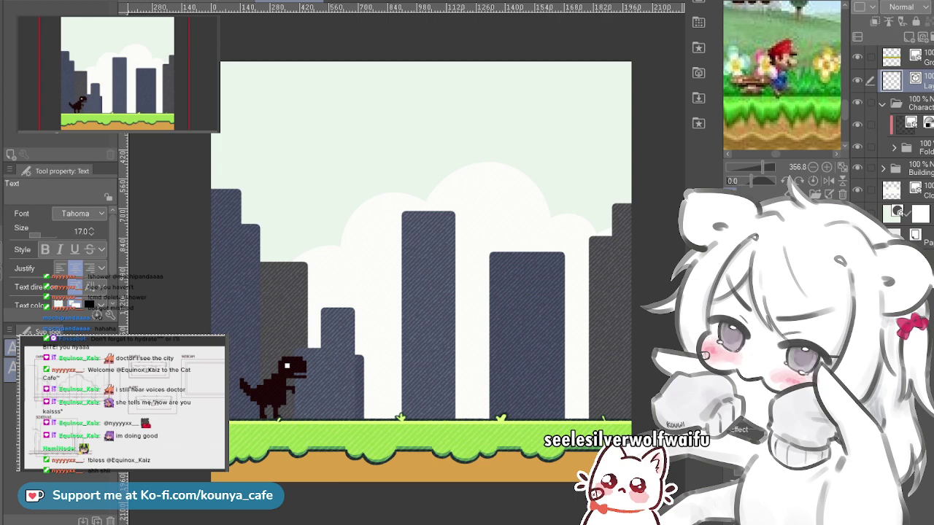
key(ctrl+shift+n)
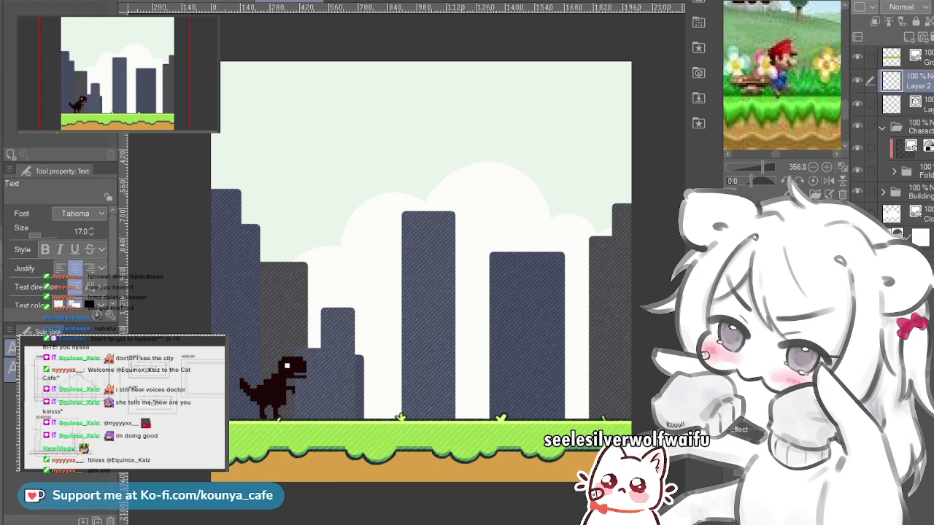
Step: Add the text "SCHEDULE" in the sky near the canvas's upper-left corner and enlarge it to size 34
key(t)
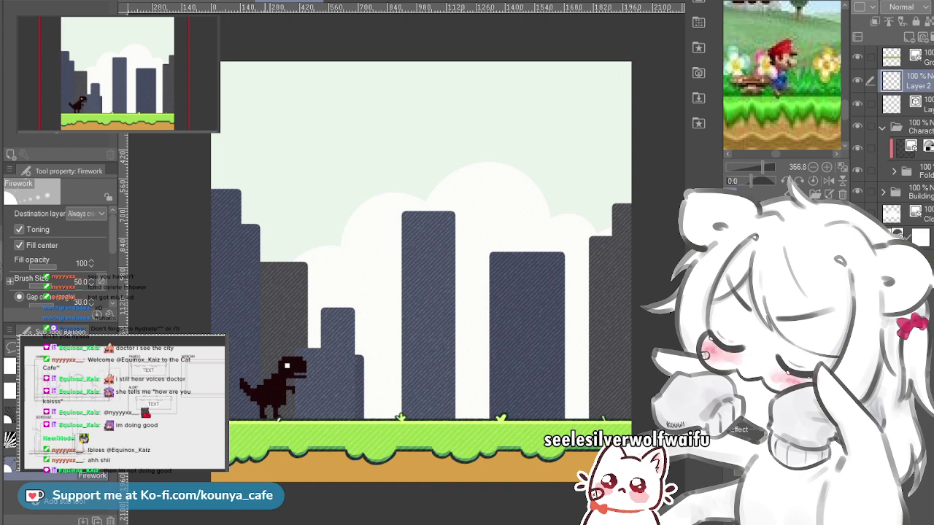
key(t)
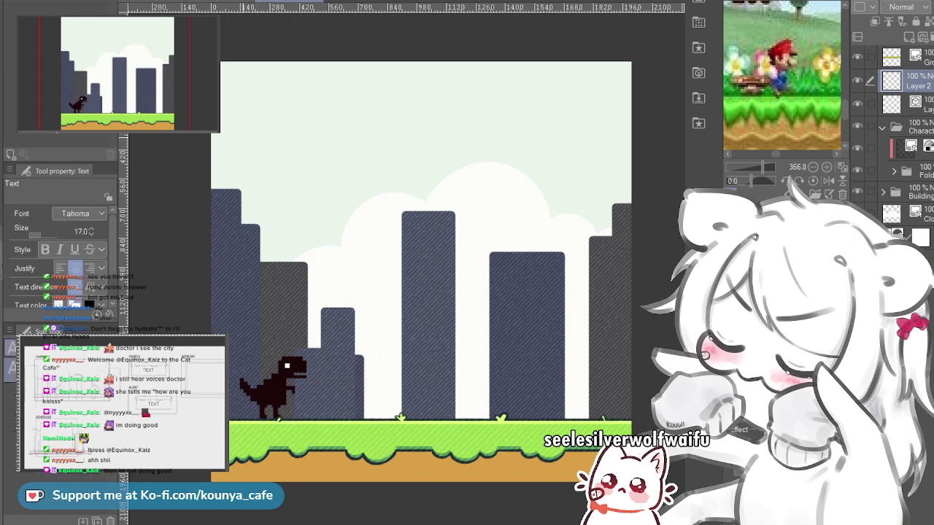
click(245, 127)
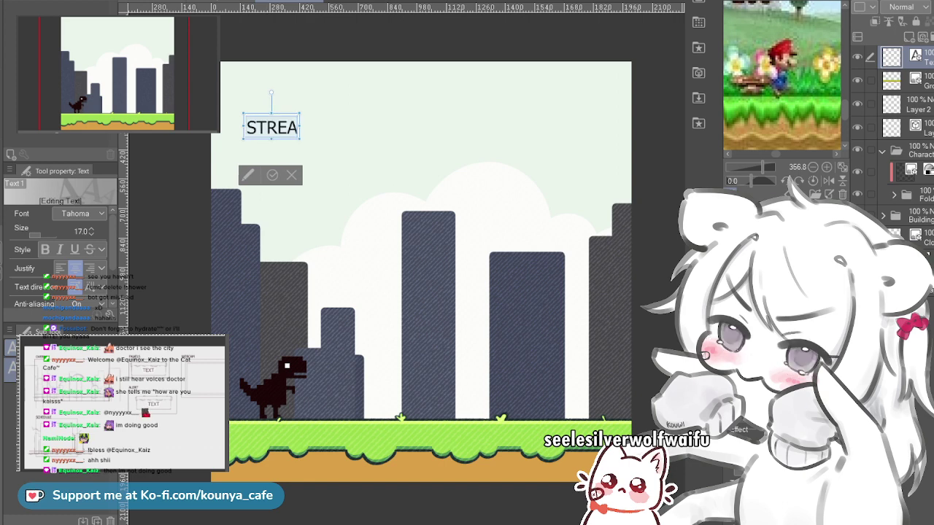
key(ctrl+a)
text(SC)
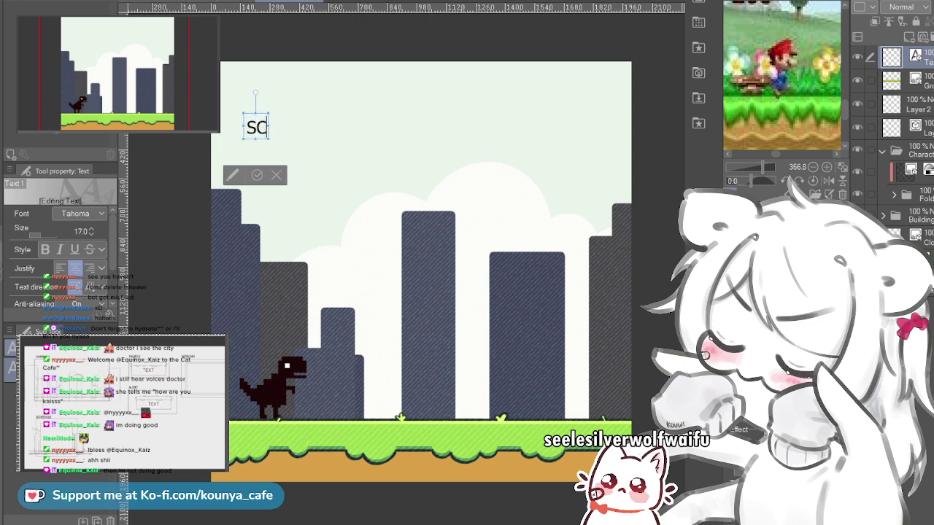
text(HEDULE)
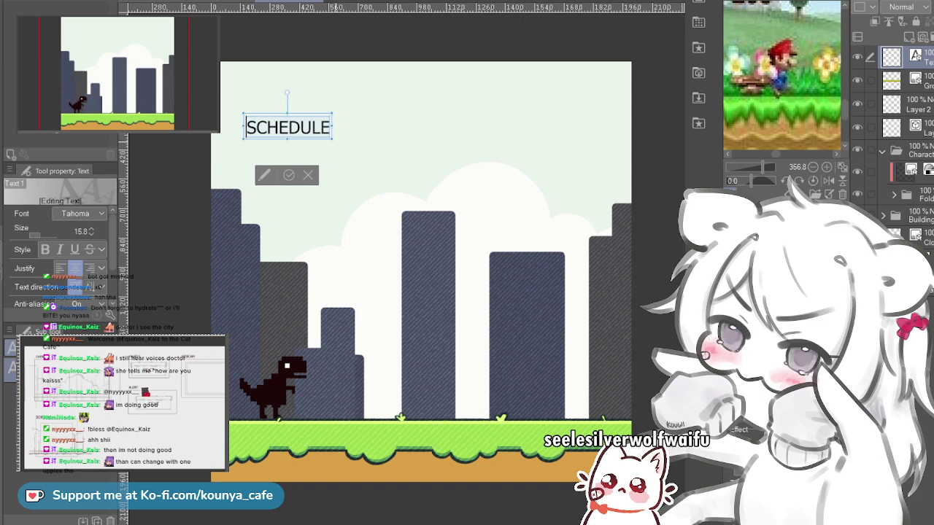
drag(332, 138, 385, 145)
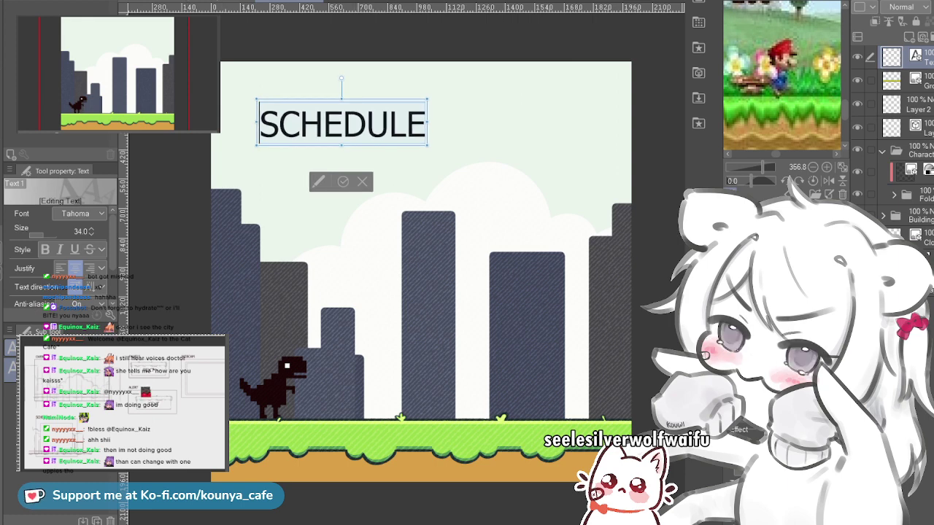
Step: Try several bold fonts on the SCHEDULE title and set it in Panton Black
key(Down)
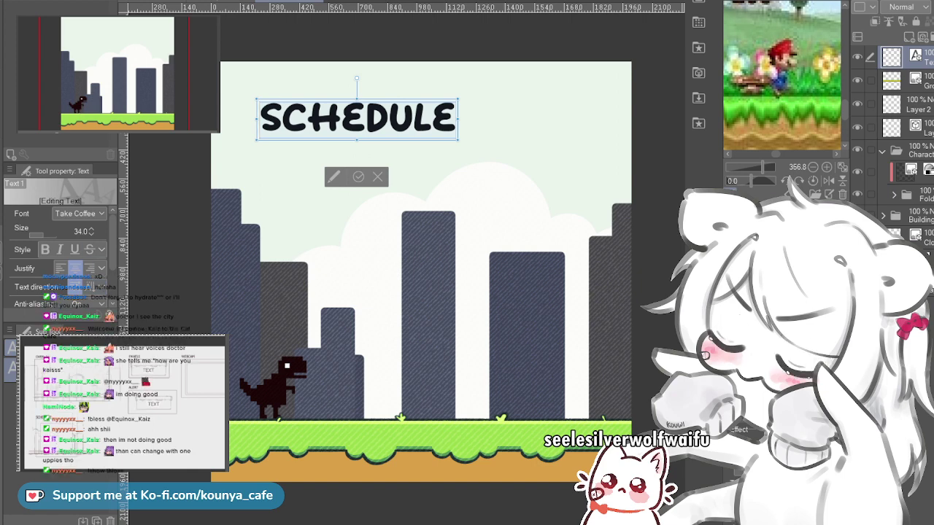
key(Down)
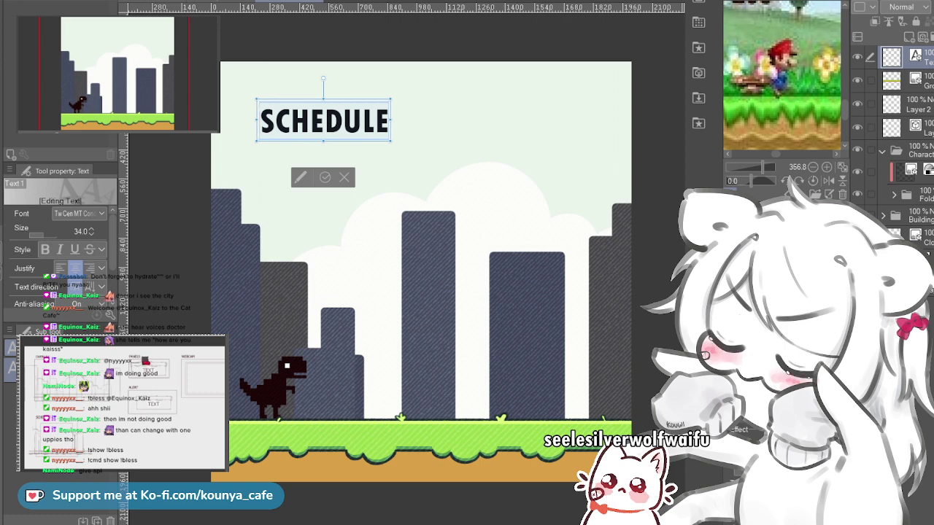
key(Down)
key(Down)
key(Up)
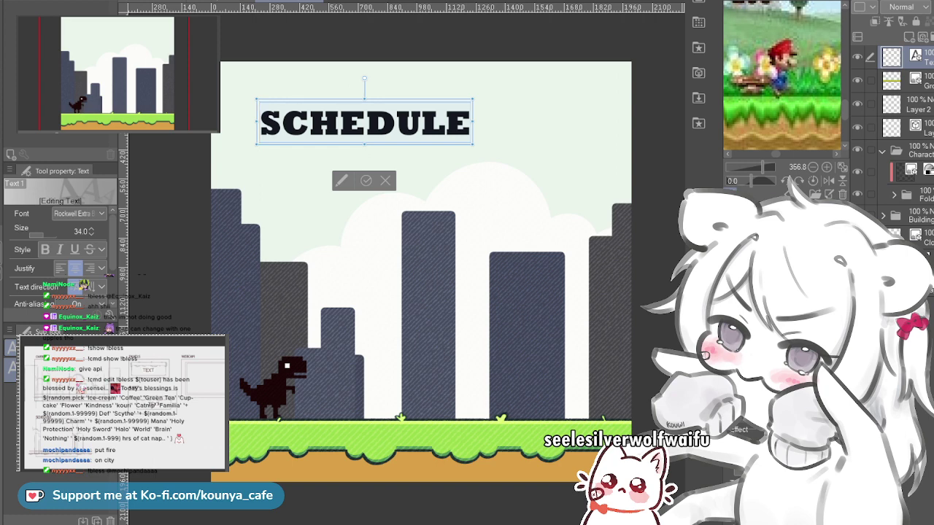
key(Up)
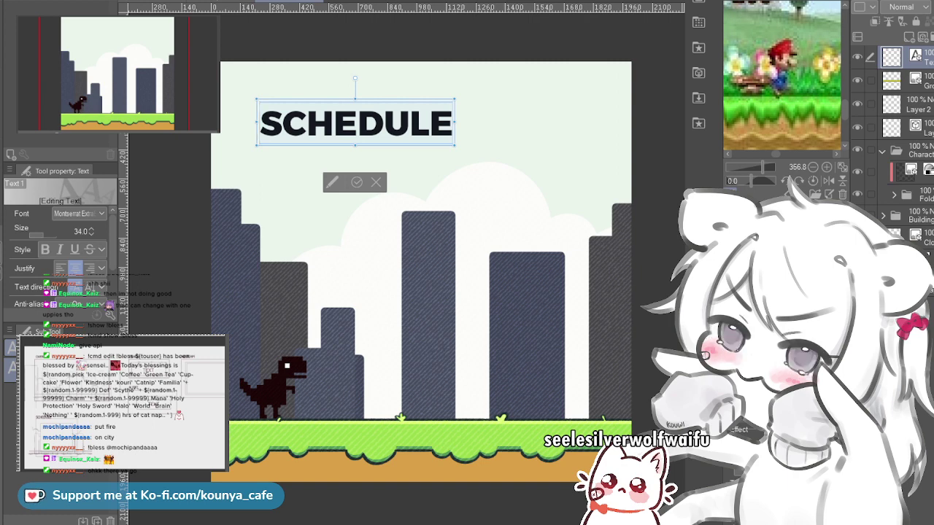
key(Down)
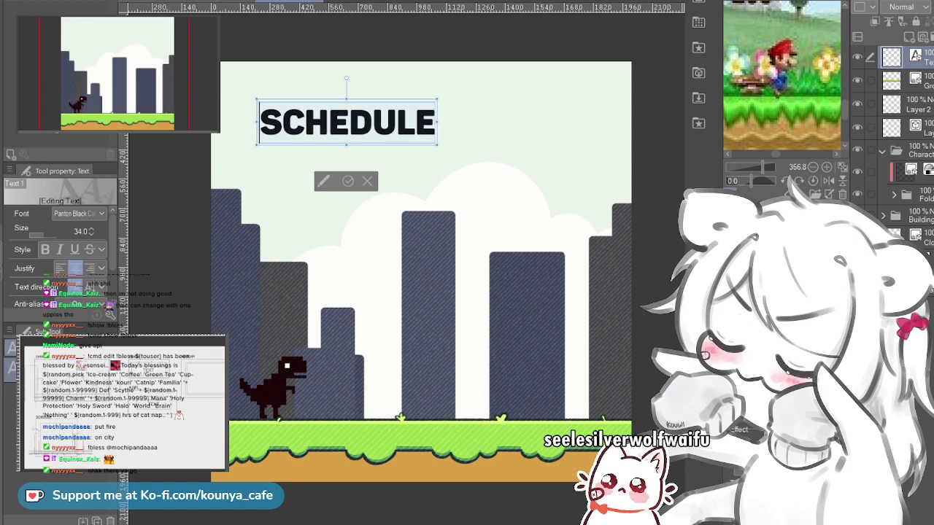
key(ctrl+Return)
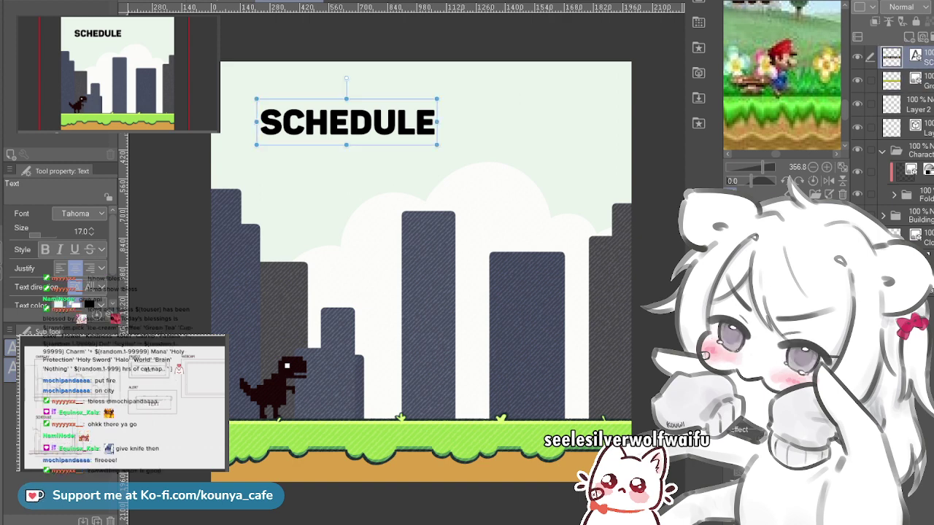
Step: Duplicate the SCHEDULE title, place the copy below and to its right over the clouds, and shrink it to size 21
key(ctrl+v)
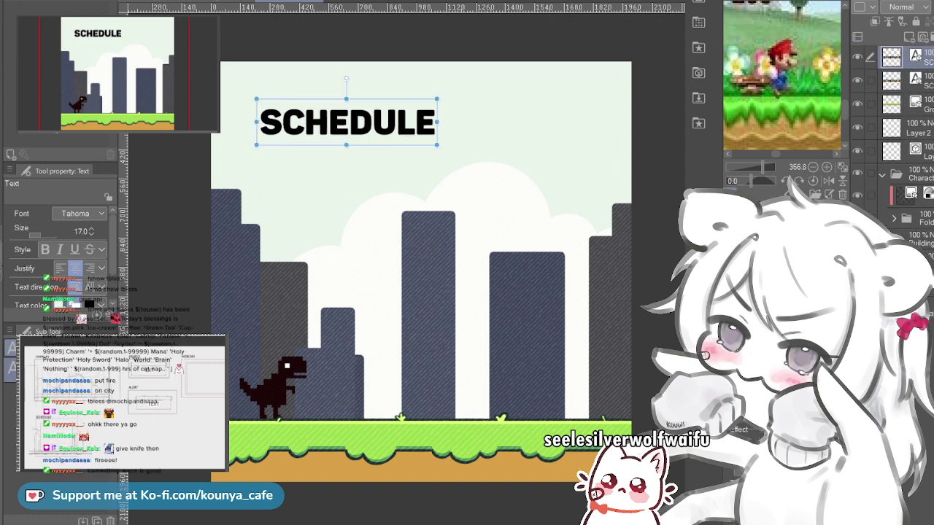
drag(347, 122, 507, 194)
drag(597, 218, 530, 201)
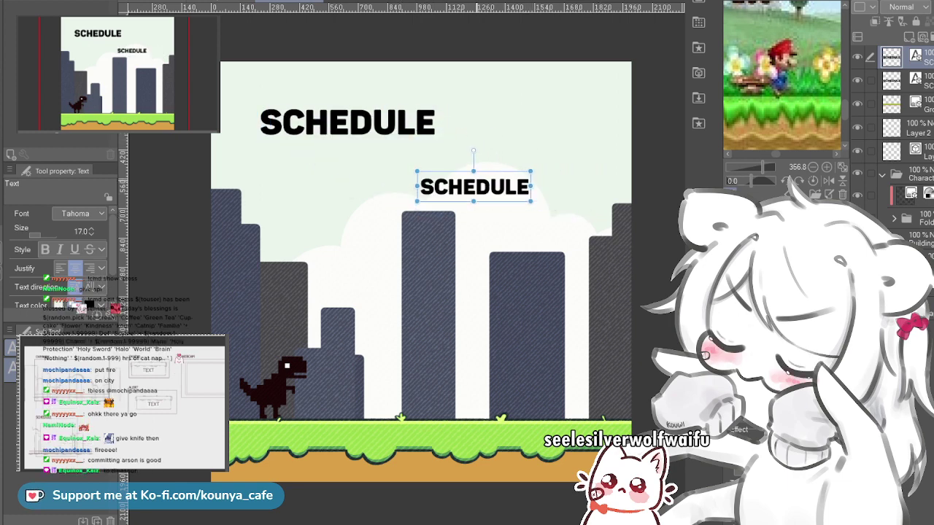
Step: Change the smaller SCHEDULE copy's text to "DATE" and reduce it to size 10.7
click(474, 187)
key(ctrl+a)
text(S)
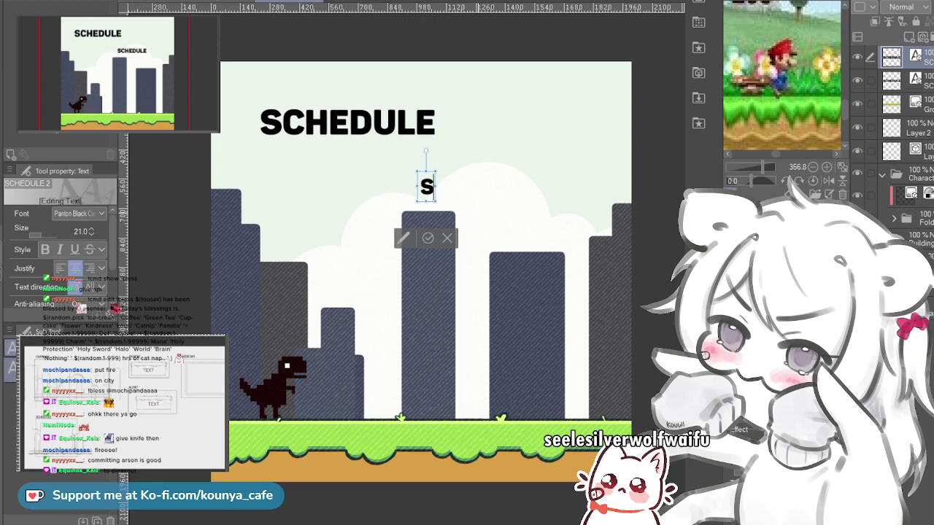
key(BackSpace)
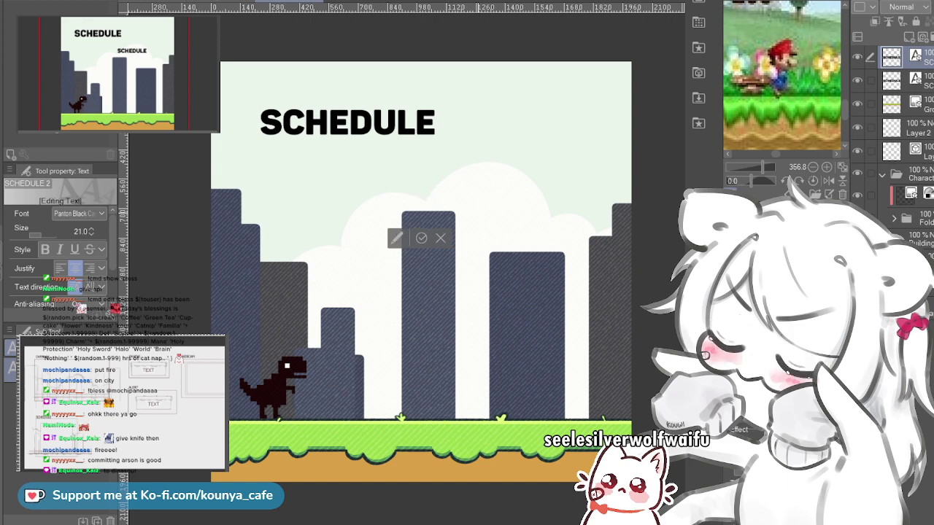
text(DATE)
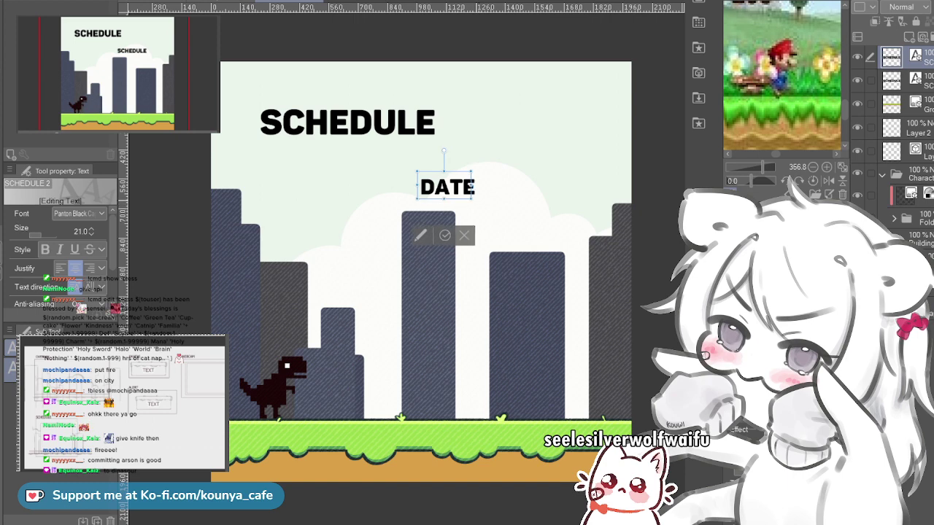
drag(458, 192, 450, 189)
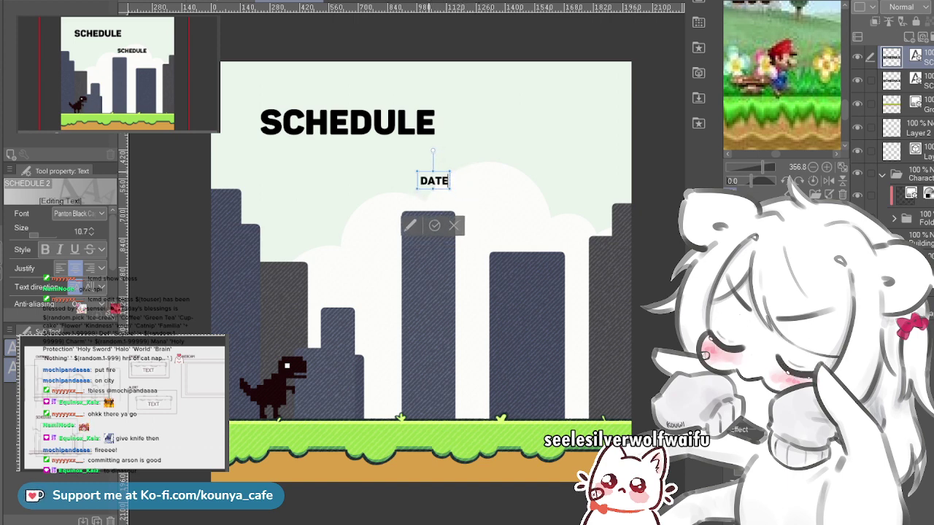
click(434, 225)
Step: Duplicate the DATE text, place the copy directly to its right on the same line, and change its wording to "CONTENT"
drag(908, 58, 908, 46)
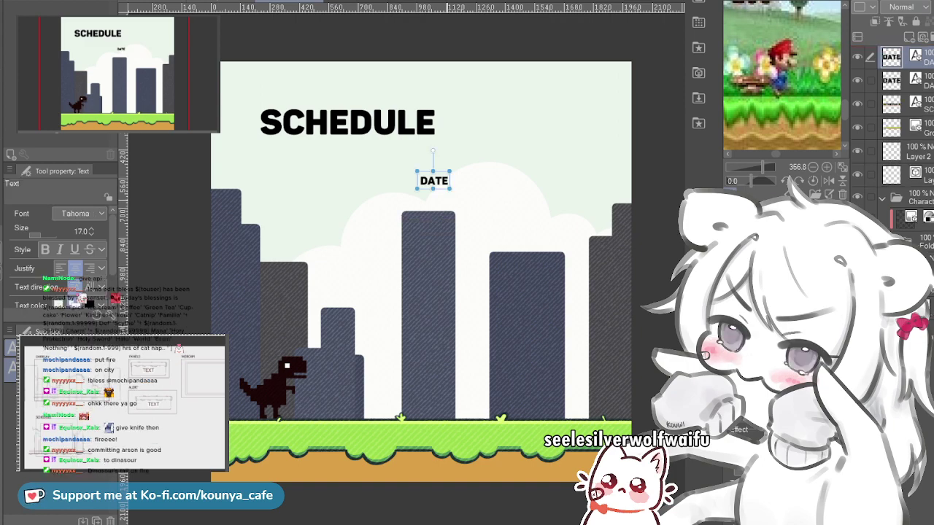
key(ctrl+t)
scroll(450, 216, up, 2)
drag(450, 217, 412, 196)
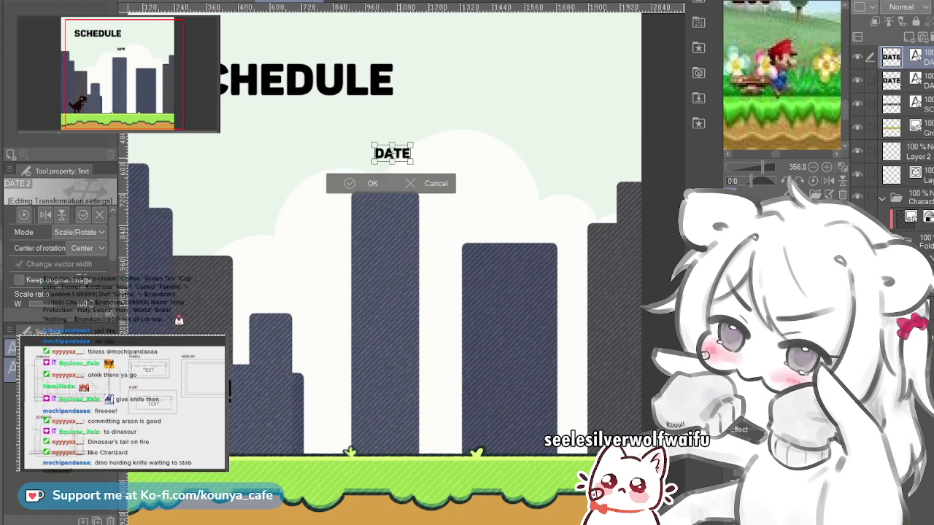
drag(391, 153, 436, 153)
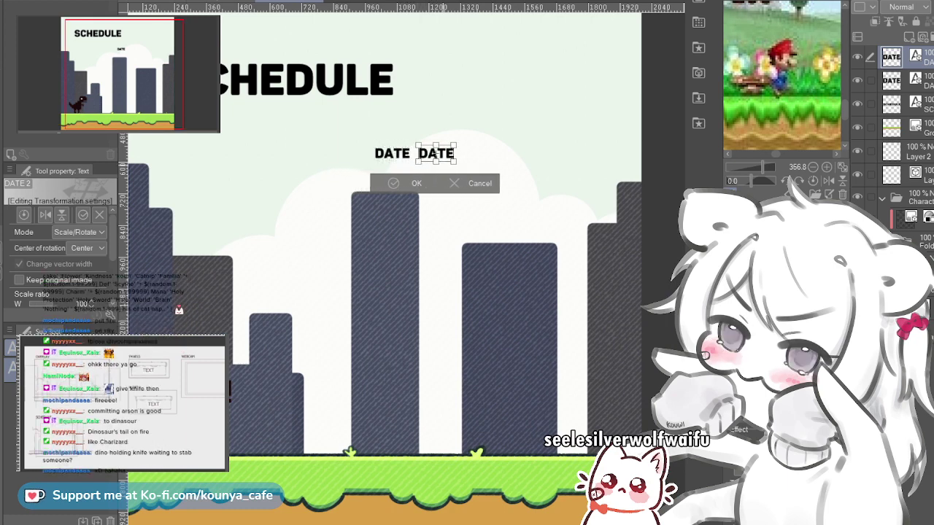
key(Return)
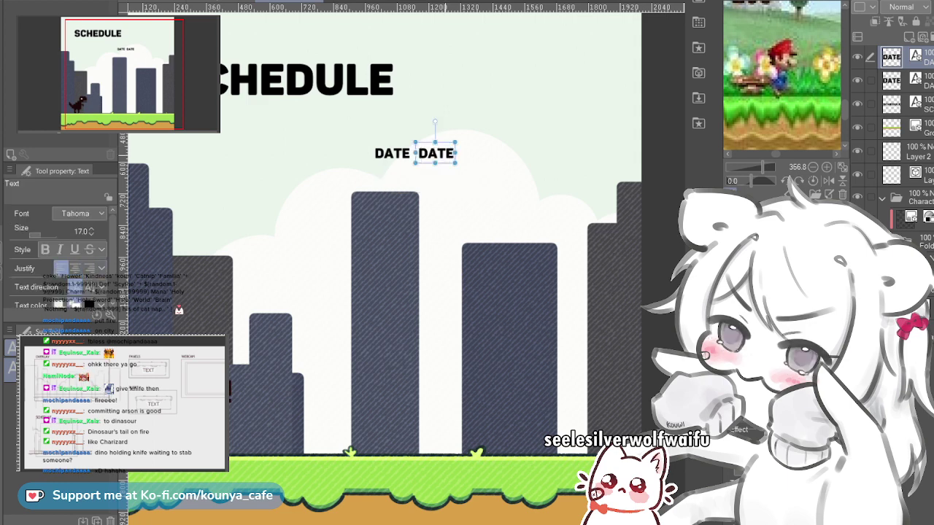
click(452, 153)
text(CONTENT)
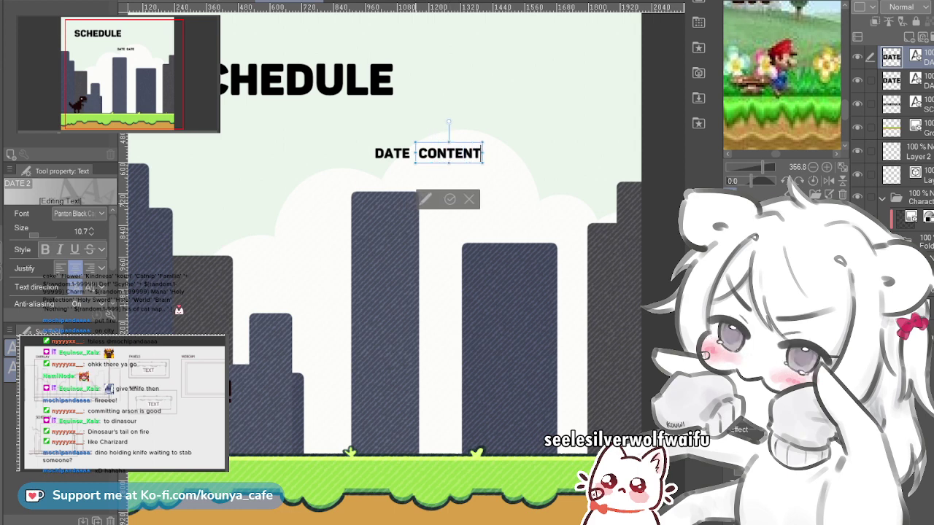
key(ctrl+Return)
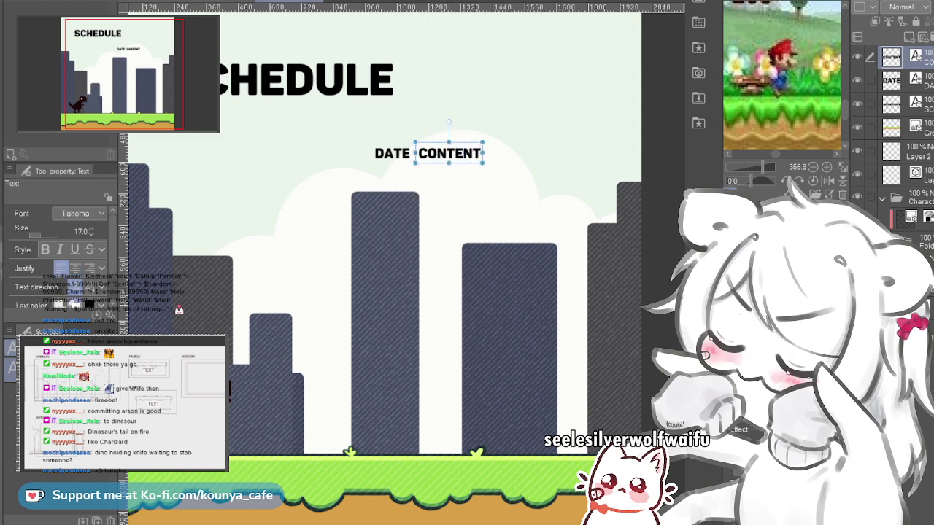
Step: Group the DATE and CONTENT text layers into one folder, and Ground with the artwork layers beneath it into another
click(869, 81)
key(ctrl+g)
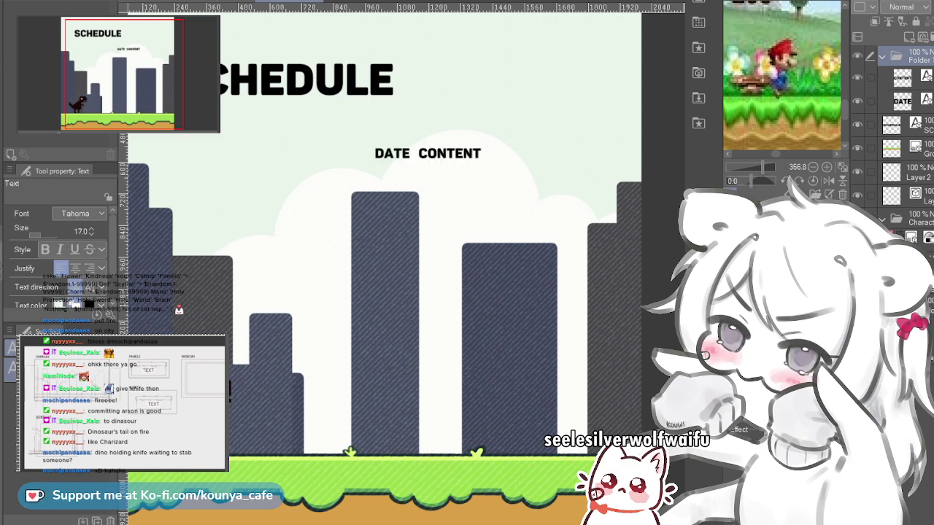
click(912, 125)
click(911, 148)
click(912, 125)
click(912, 148)
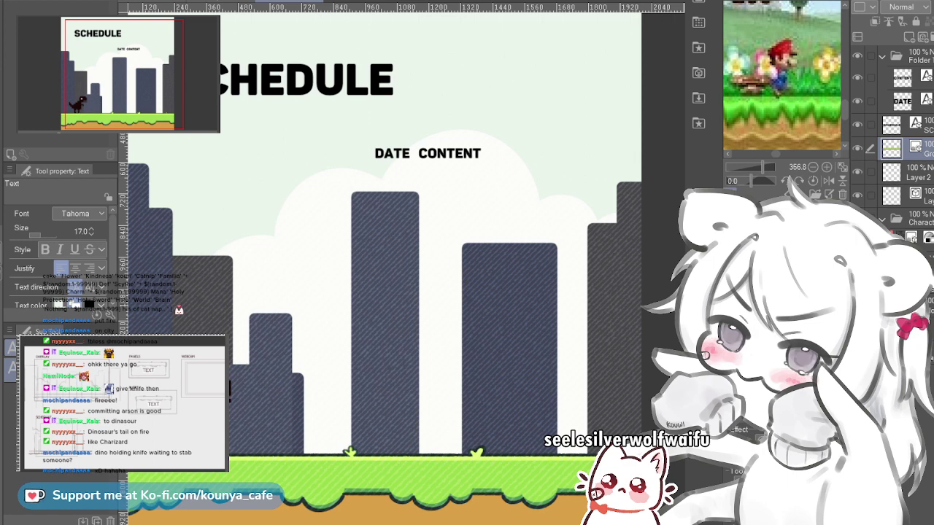
key(ctrl+g)
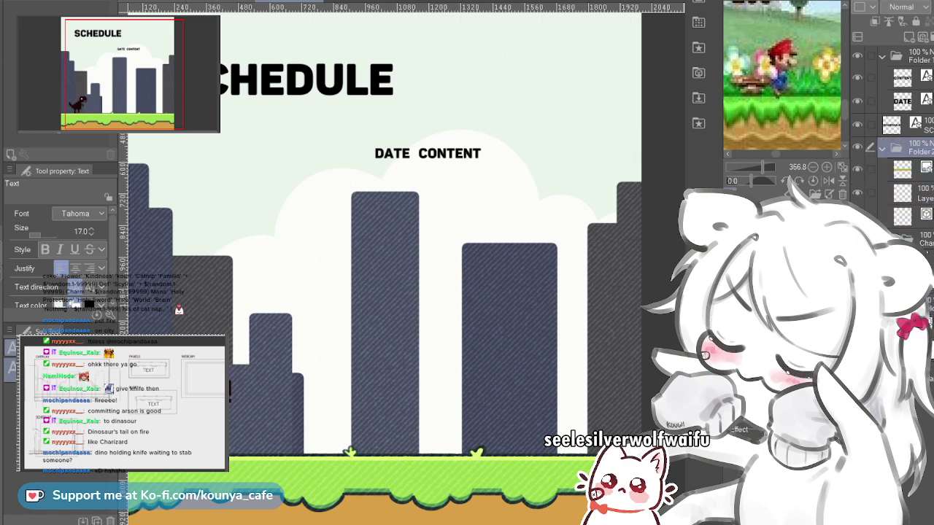
Step: Move the empty raster and vector layers out above the artwork folder and rename that folder "Visual"
click(911, 193)
click(912, 169)
click(912, 216)
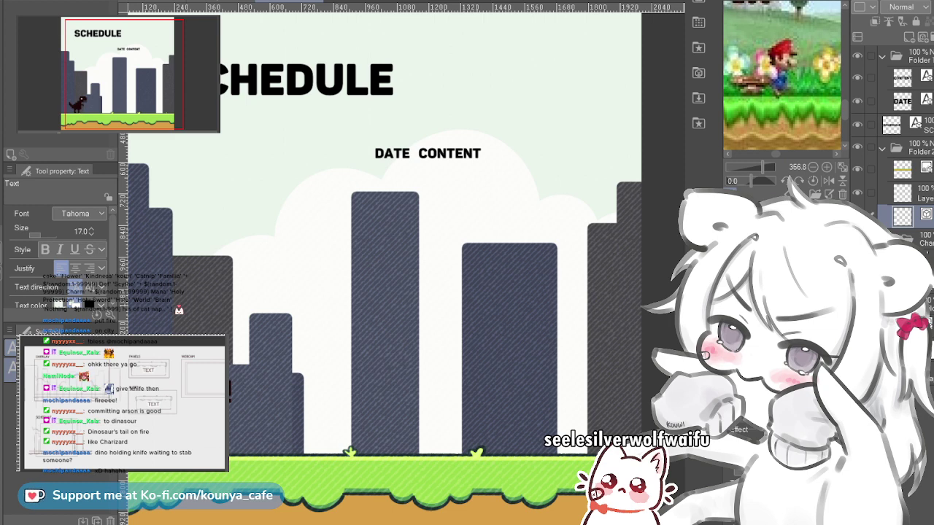
drag(912, 138, 912, 136)
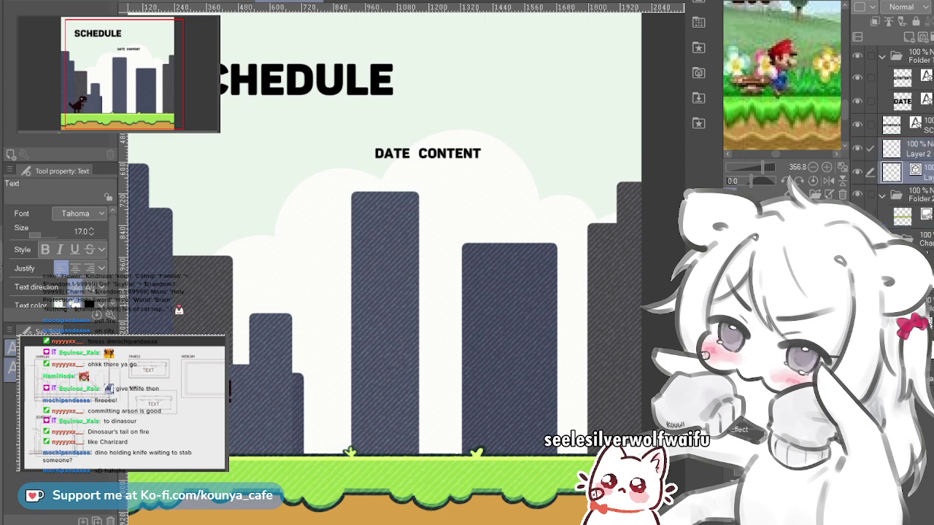
click(912, 196)
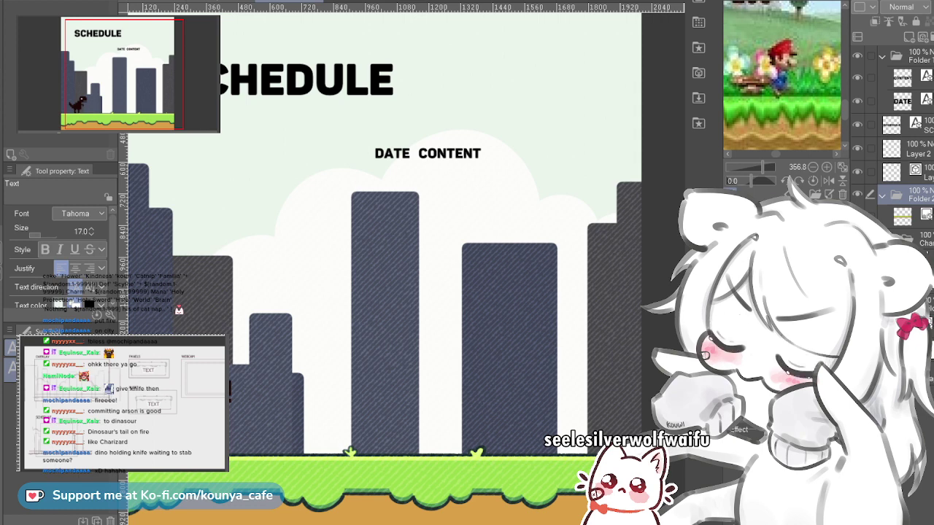
text(Visual)
key(Return)
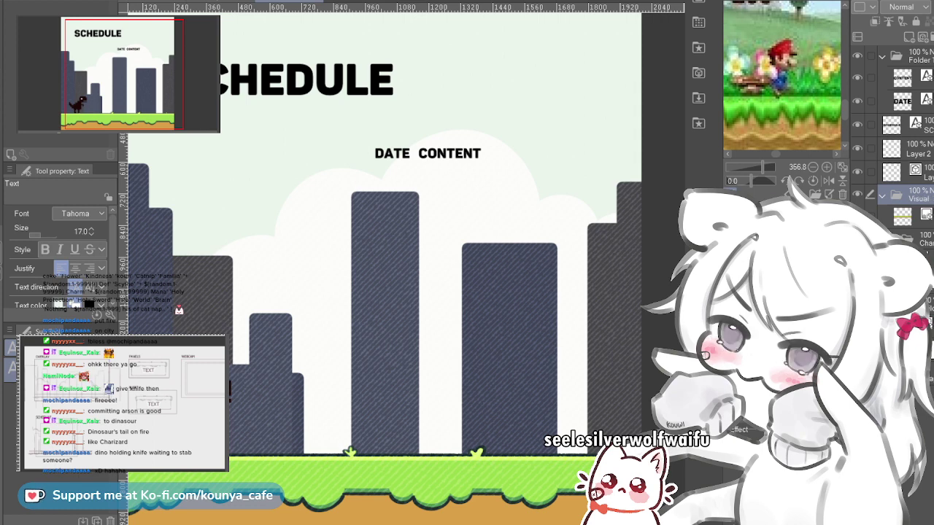
Step: Group the empty raster and vector layers above the Visual folder into a folder named "Content"
click(912, 172)
shift+click(912, 149)
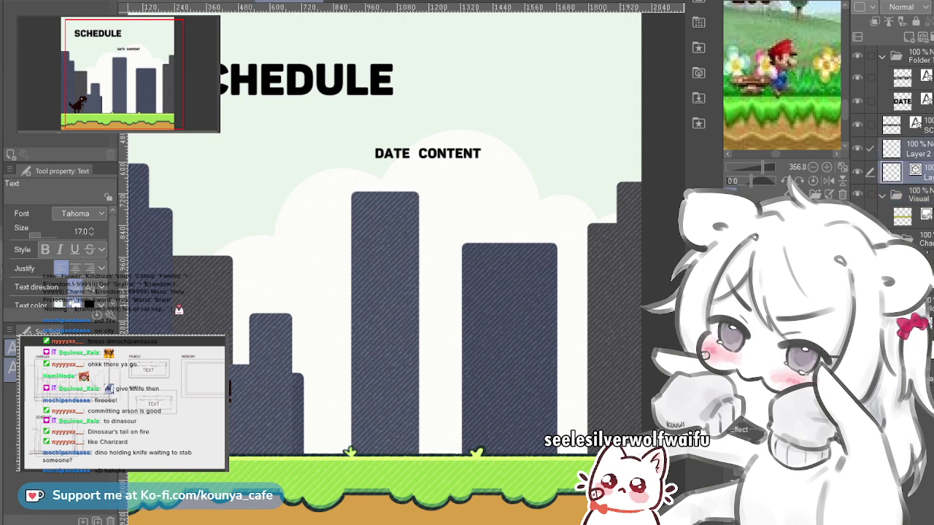
key(ctrl+g)
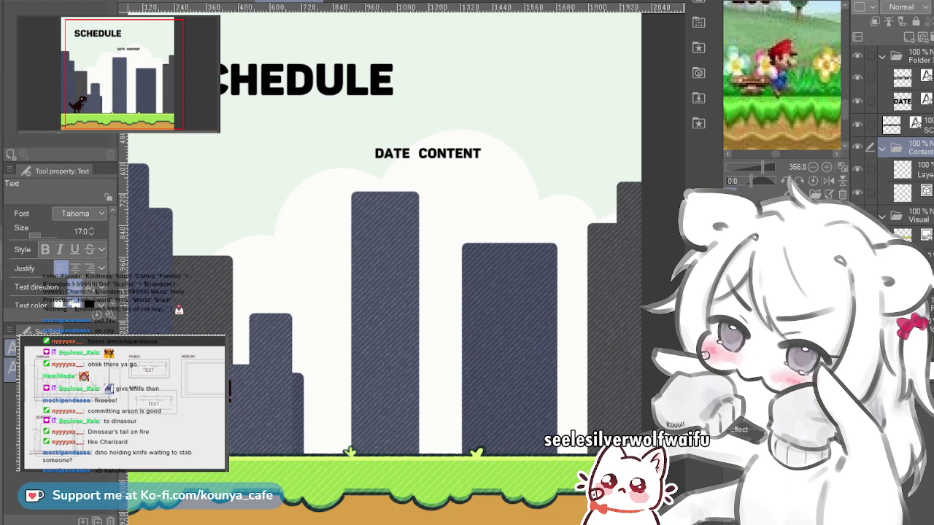
text(Content)
key(Return)
Step: Make the empty raster layer inside the Content folder the active layer
scroll(493, 191, down, 2)
drag(473, 183, 484, 210)
scroll(494, 217, up, 2)
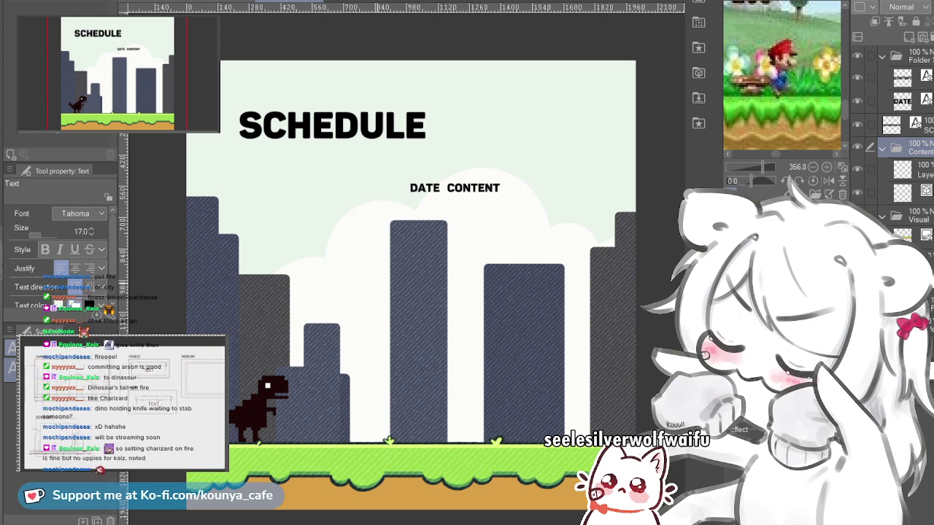
click(915, 169)
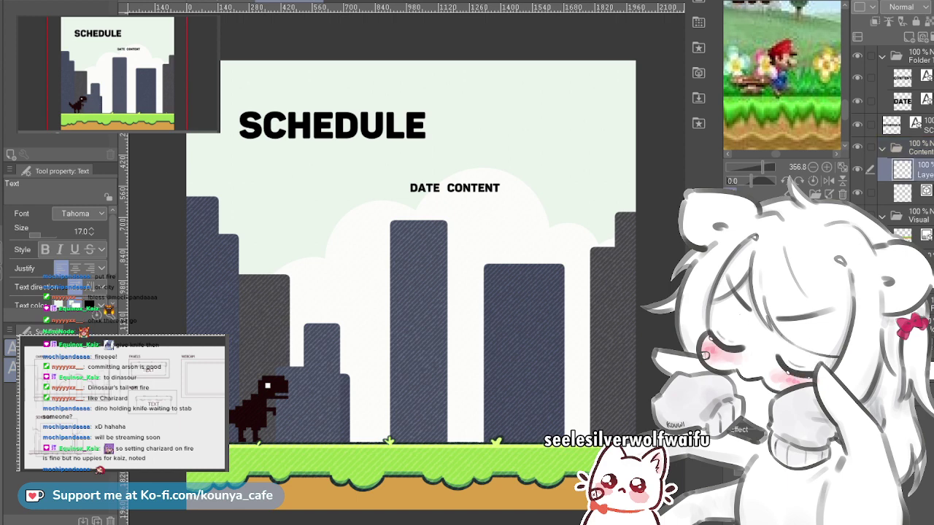
click(915, 192)
click(915, 169)
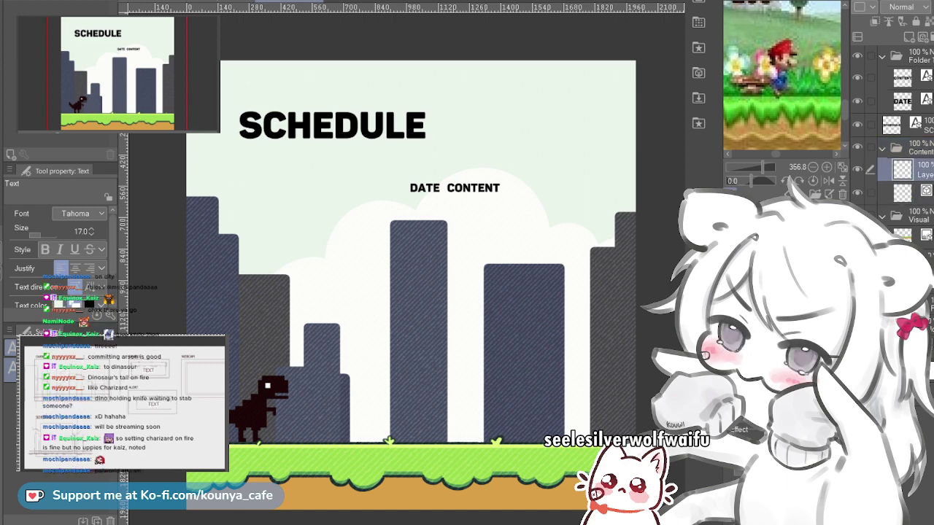